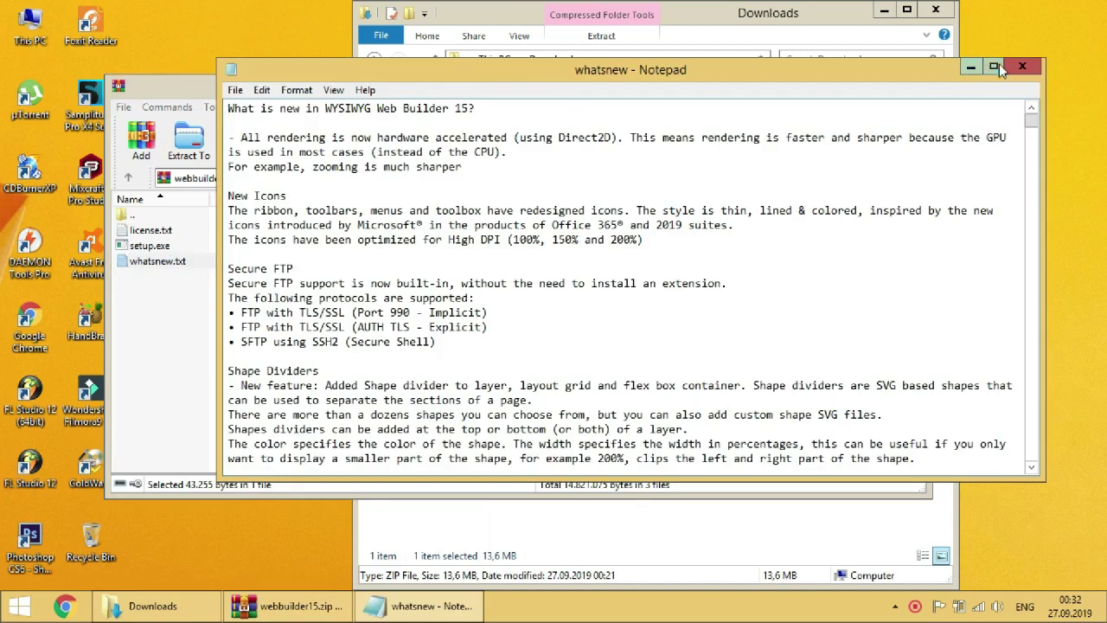
- Close the whatsnew text file and install WYSIWYG Web Builder 15, accepting the license agreement and creating a desktop shortcut
{"action": "left_click", "coordinate": [1012, 69]}
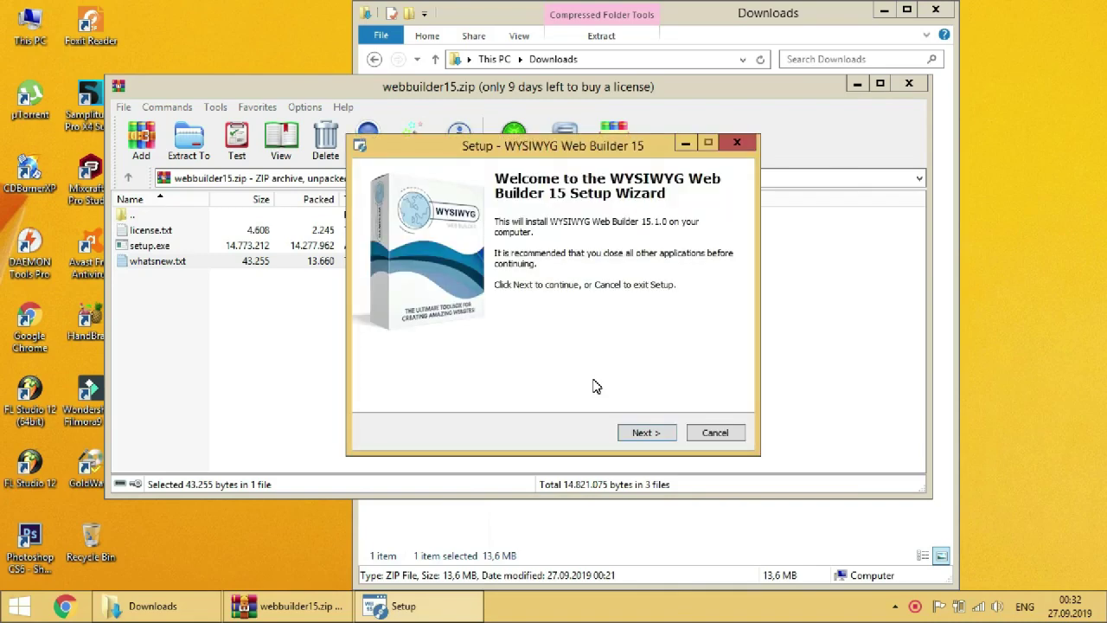
{"action": "left_click", "coordinate": [645, 435]}
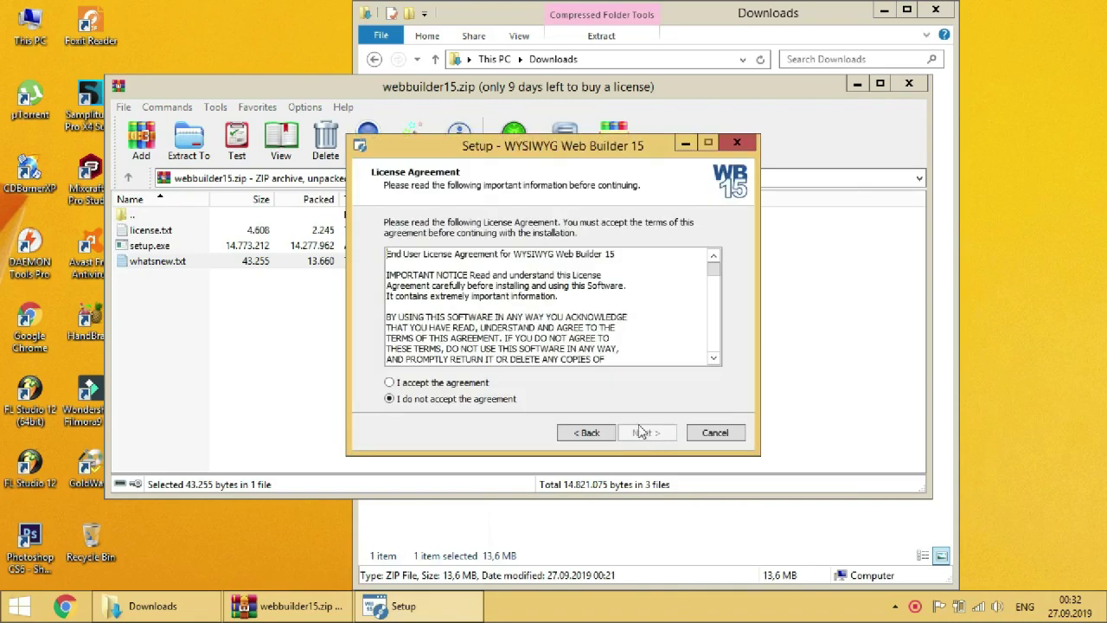
{"action": "left_click", "coordinate": [484, 384]}
{"action": "left_click", "coordinate": [640, 432]}
{"action": "left_click", "coordinate": [640, 433]}
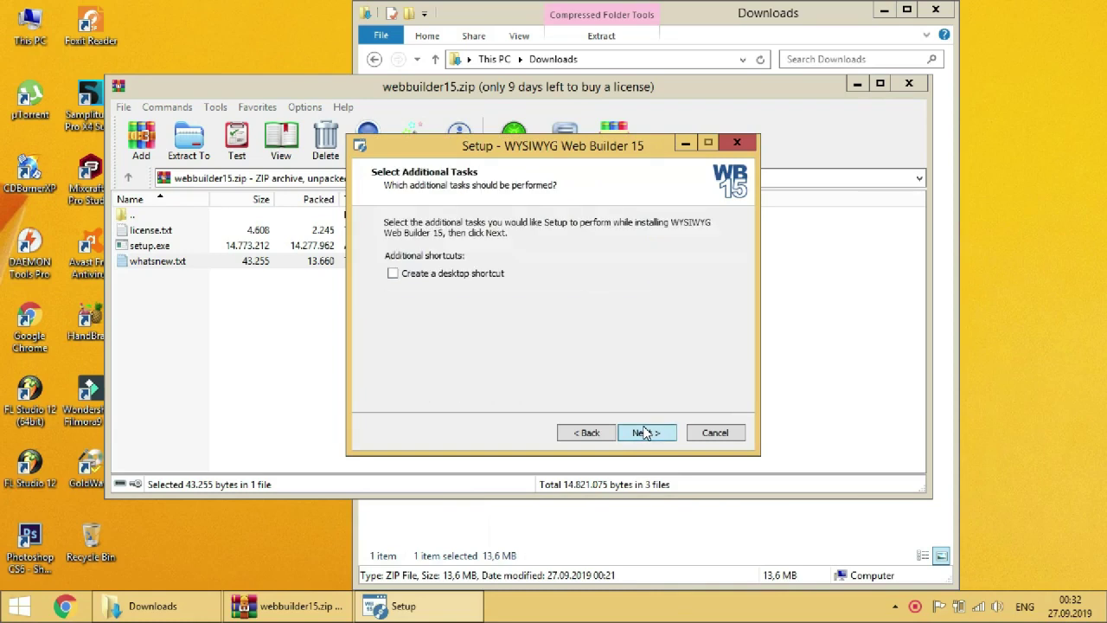
{"action": "left_click", "coordinate": [480, 275]}
{"action": "left_click", "coordinate": [645, 434]}
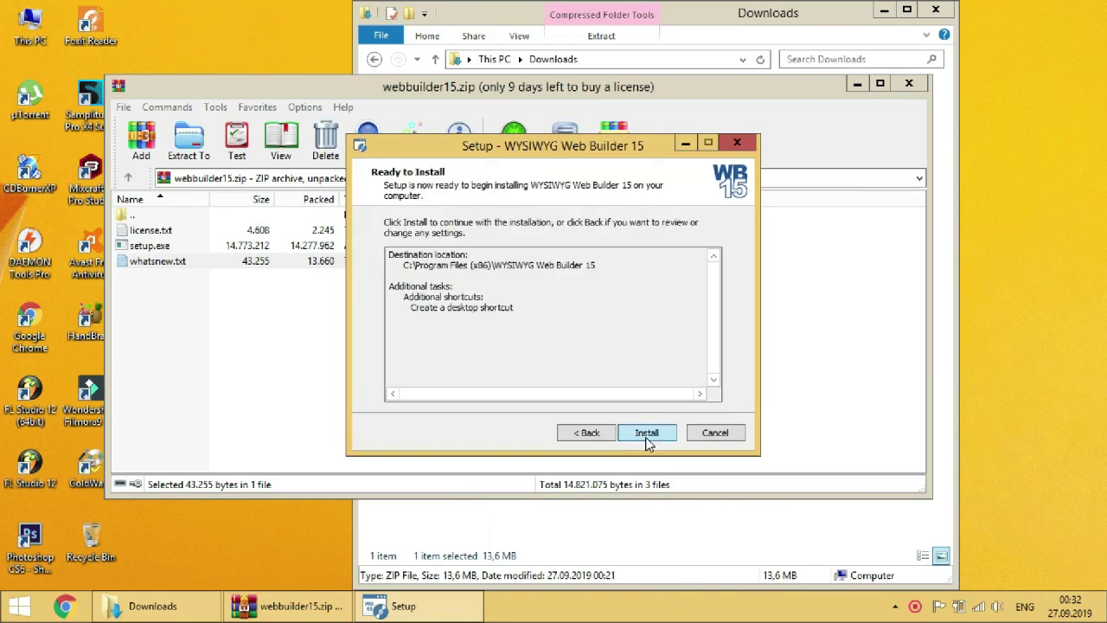
{"action": "left_click", "coordinate": [645, 434]}
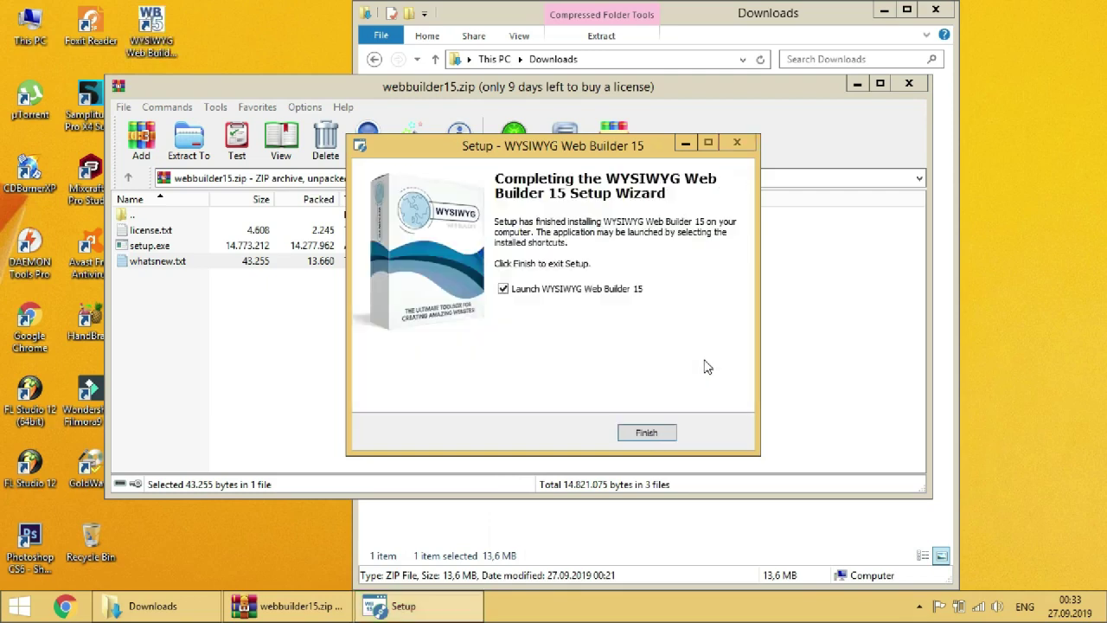
- Finish the setup wizard without launching the program, and close the webbuilder15.zip archive and the Downloads folder
{"action": "left_click", "coordinate": [624, 291]}
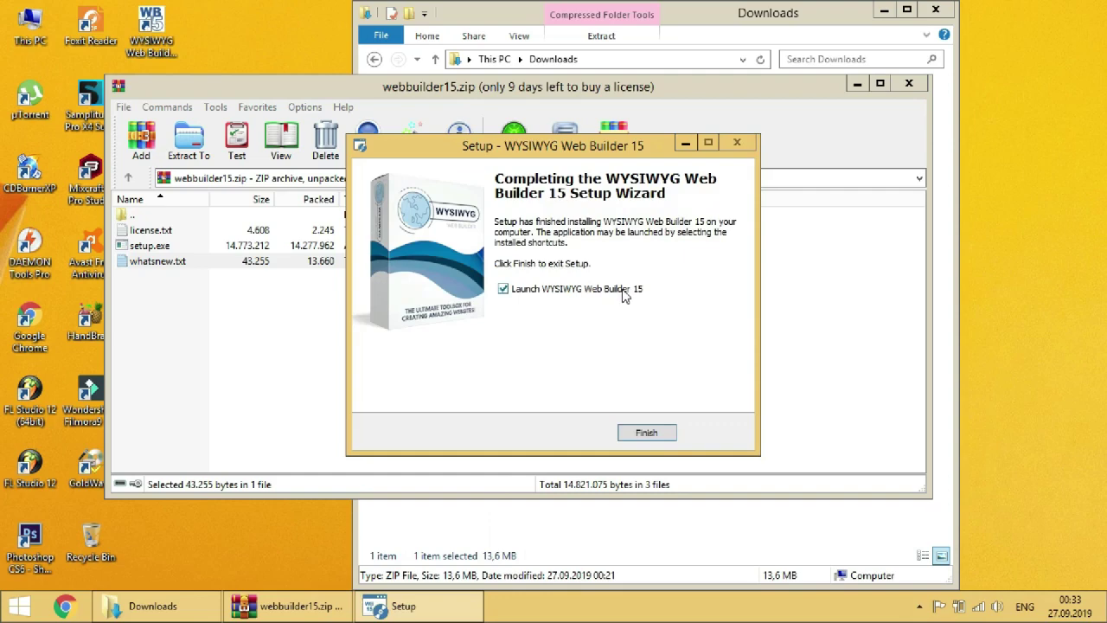
{"action": "left_click", "coordinate": [654, 430]}
{"action": "left_click", "coordinate": [909, 83]}
{"action": "left_click", "coordinate": [935, 10]}
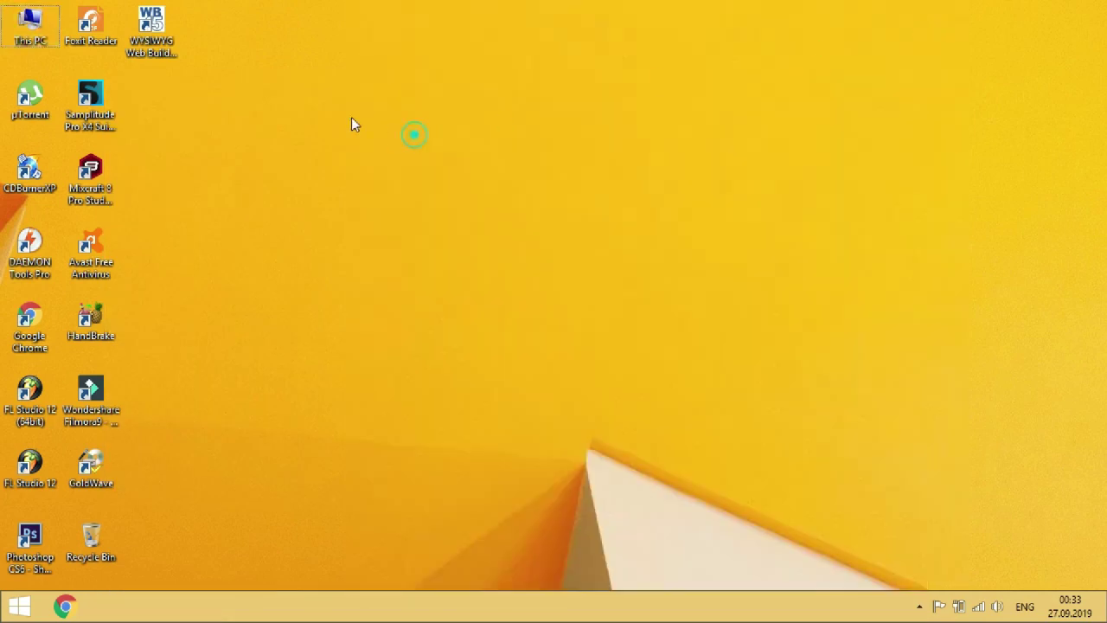
- Start WYSIWYG Web Builder 15 from its desktop shortcut and continue with the trial version
{"action": "double_click", "coordinate": [173, 52]}
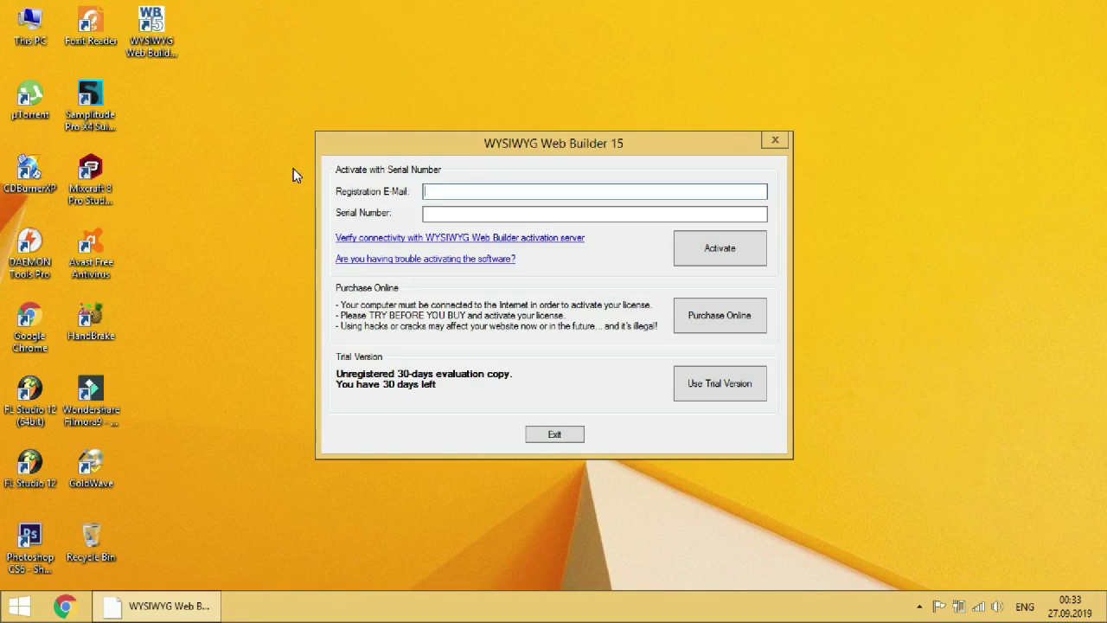
{"action": "left_click", "coordinate": [756, 372]}
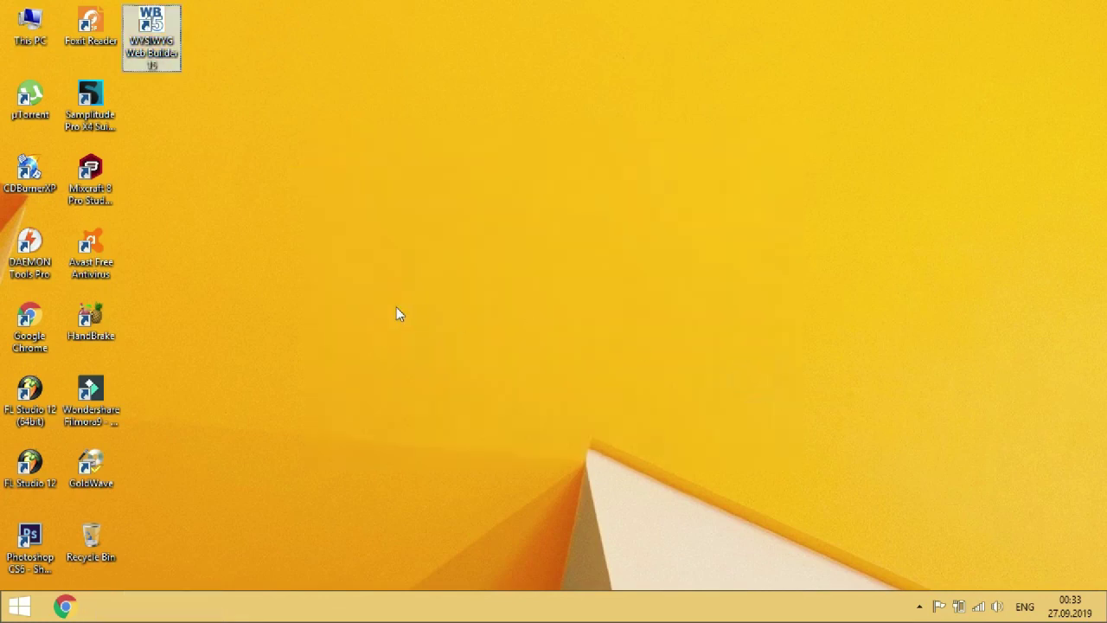
{"action": "left_click", "coordinate": [405, 413]}
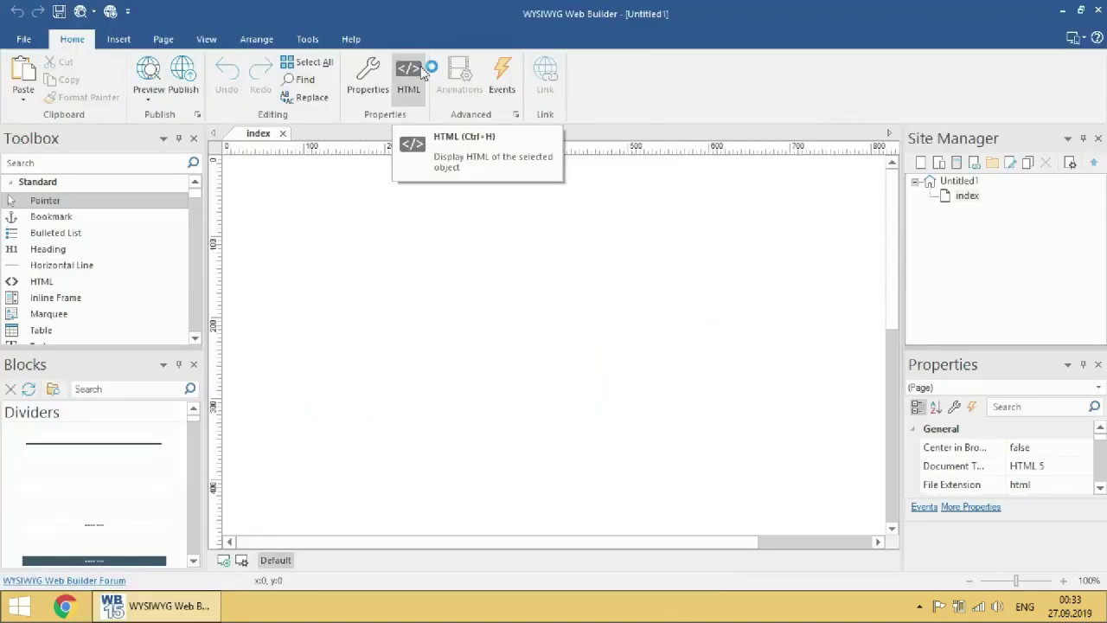
- Switch to Google Chrome and close the extra "Hi" page, leaving a new tab ready for a search
{"action": "left_click", "coordinate": [76, 608]}
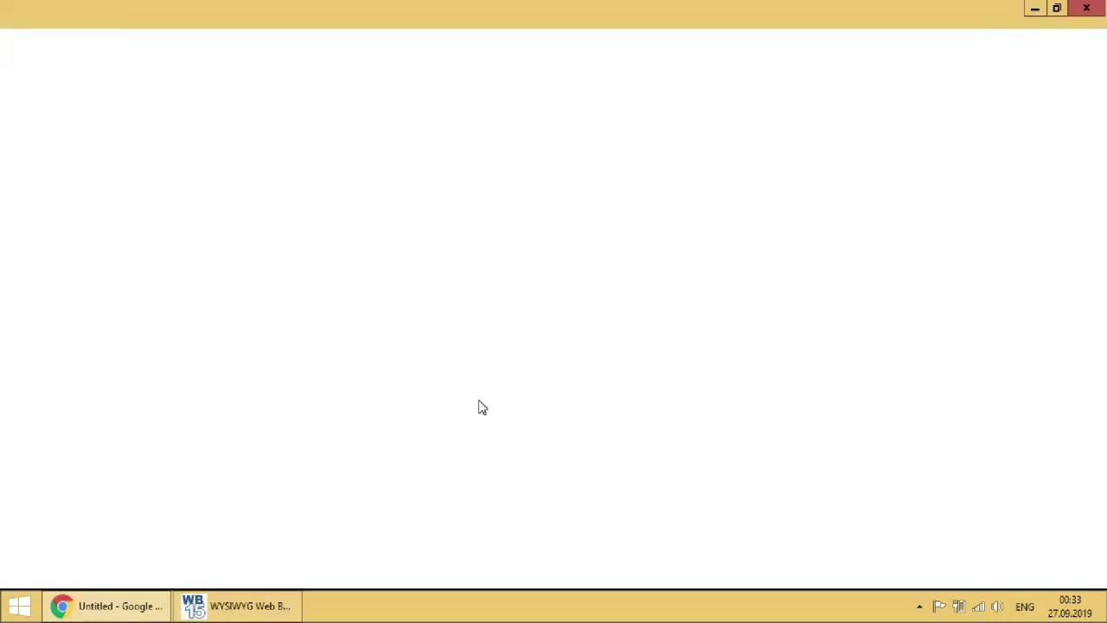
{"action": "left_click", "coordinate": [218, 13]}
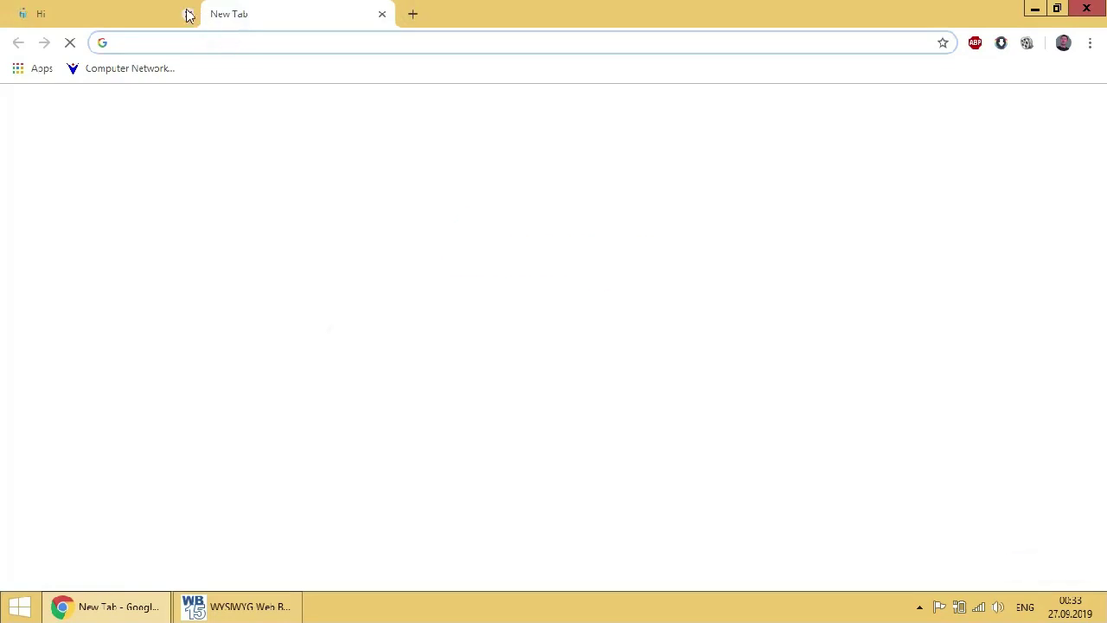
{"action": "left_click", "coordinate": [188, 14]}
{"action": "left_click", "coordinate": [470, 352]}
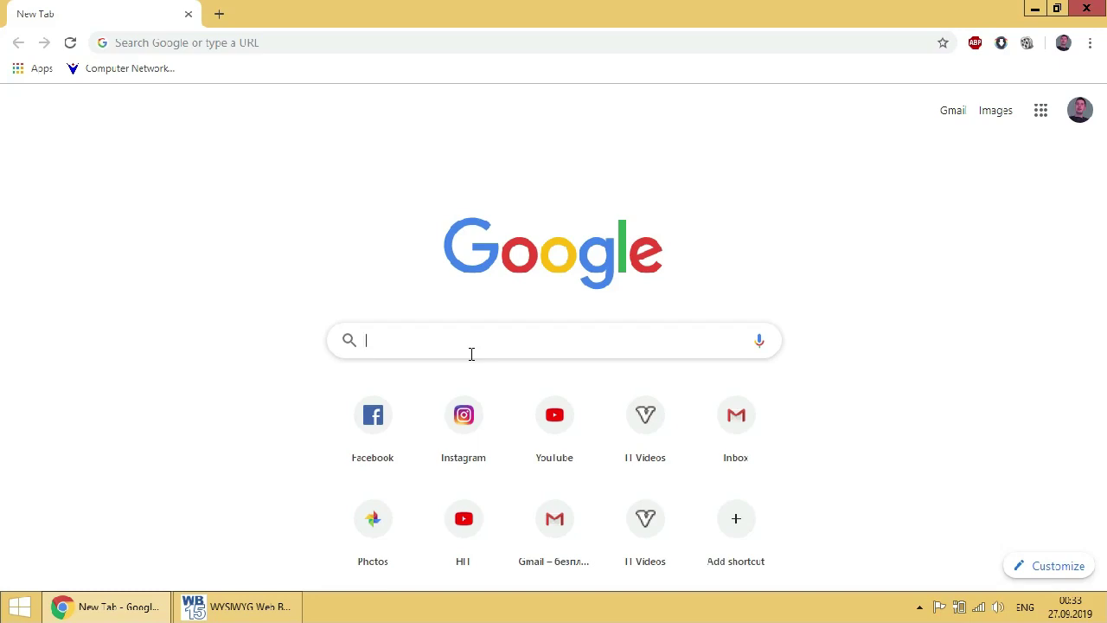
- Search Google for "bitola", open the English Wikipedia article on Bitola and examine its contents list
{"action": "type", "text": "bitola"}
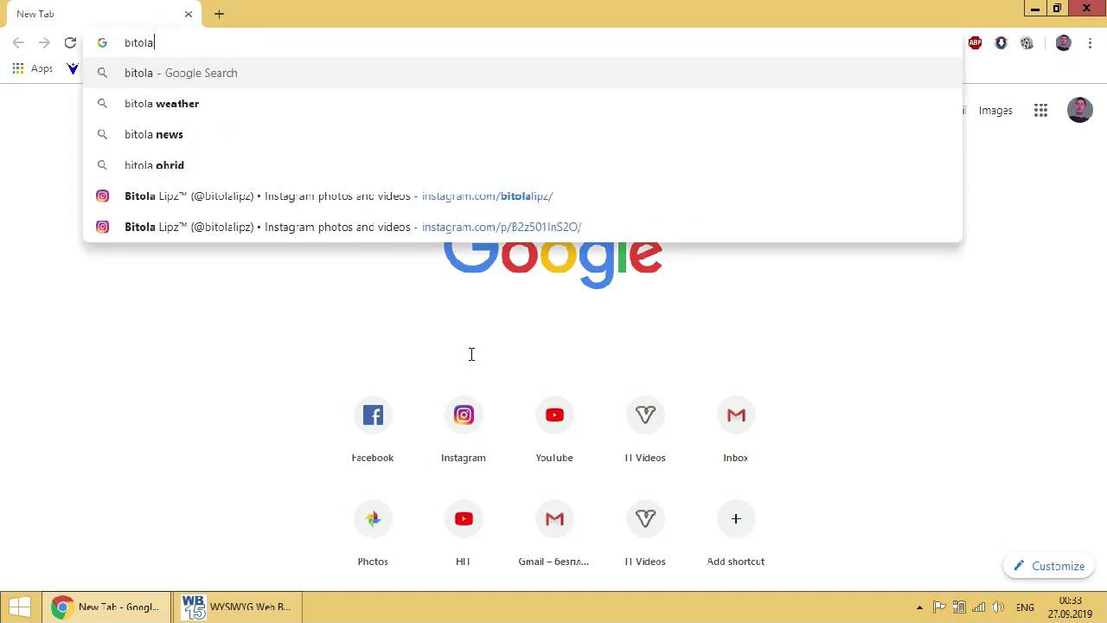
{"action": "key", "text": "Return"}
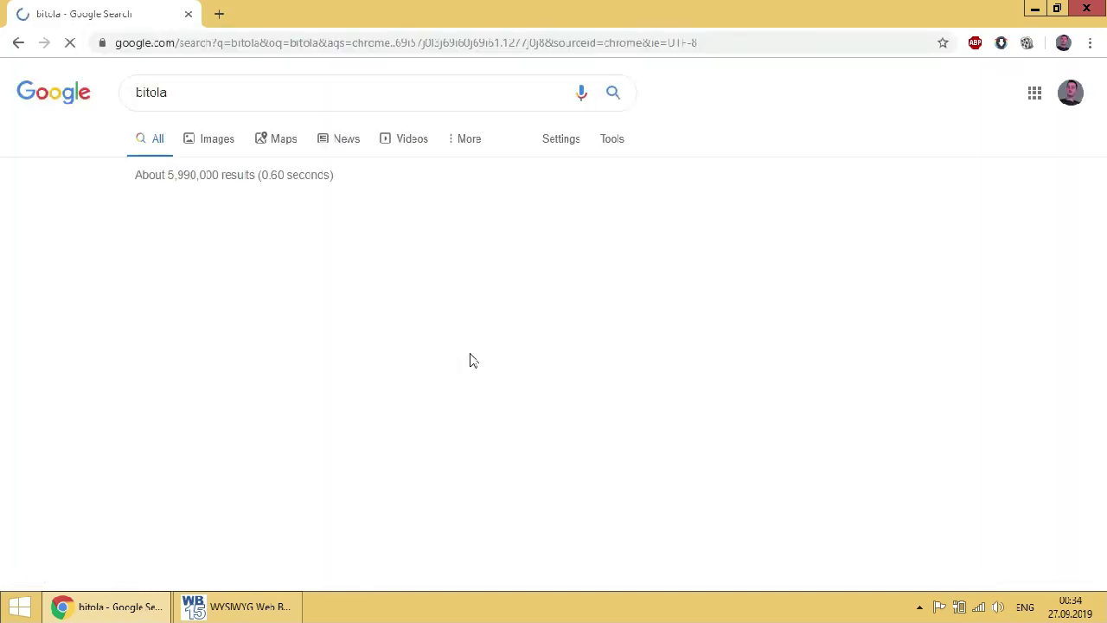
{"action": "left_click", "coordinate": [197, 214]}
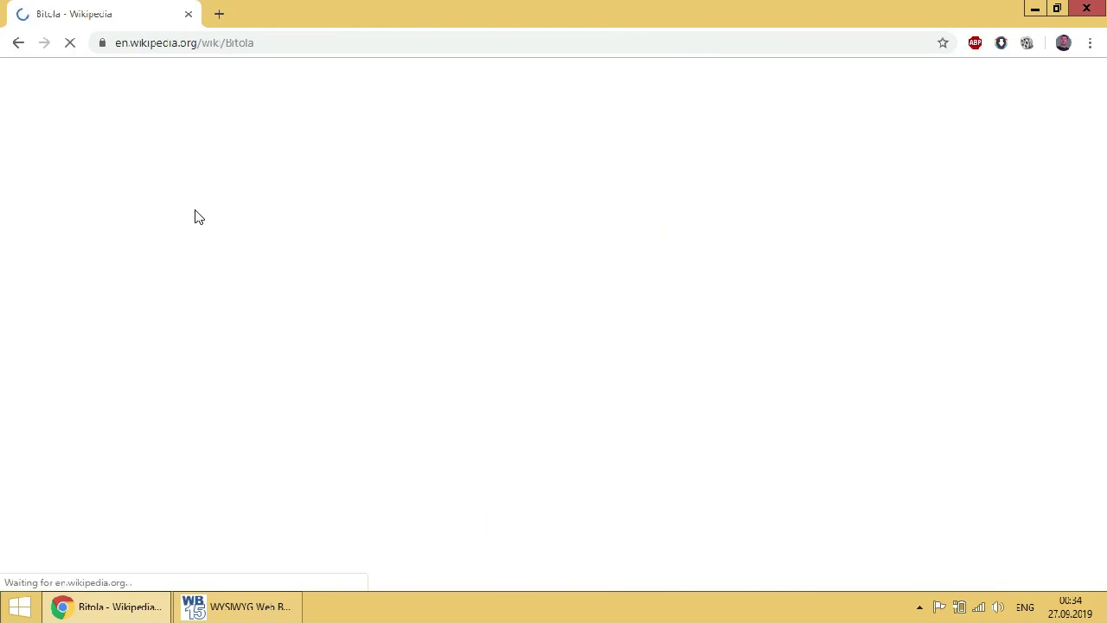
{"action": "scroll", "coordinate": [480, 458], "scroll_direction": "down", "scroll_amount": 3}
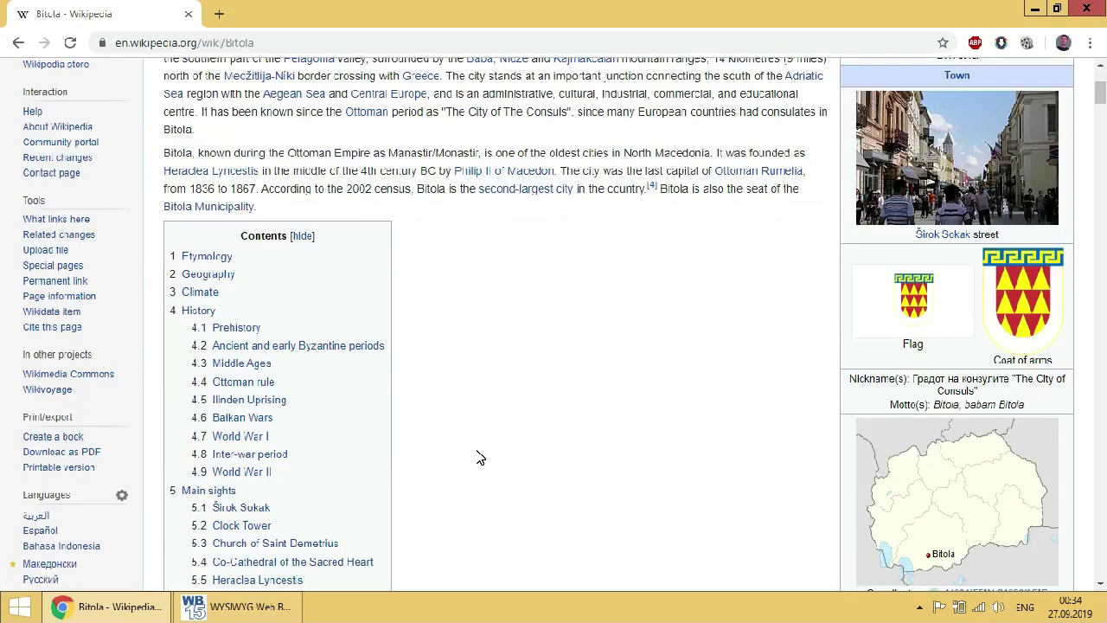
{"action": "scroll", "coordinate": [481, 459], "scroll_direction": "down", "scroll_amount": 1}
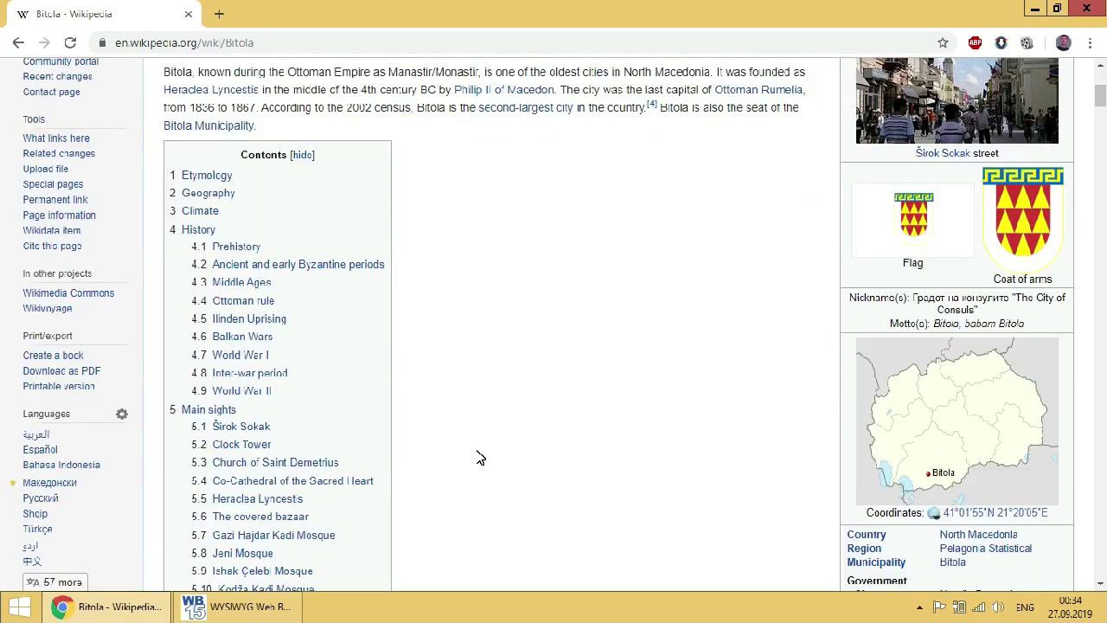
- Switch back to WYSIWYG Web Builder, search the toolbox for "menu" and place a Slide Menu near the index page's upper-left corner
{"action": "left_click", "coordinate": [242, 606]}
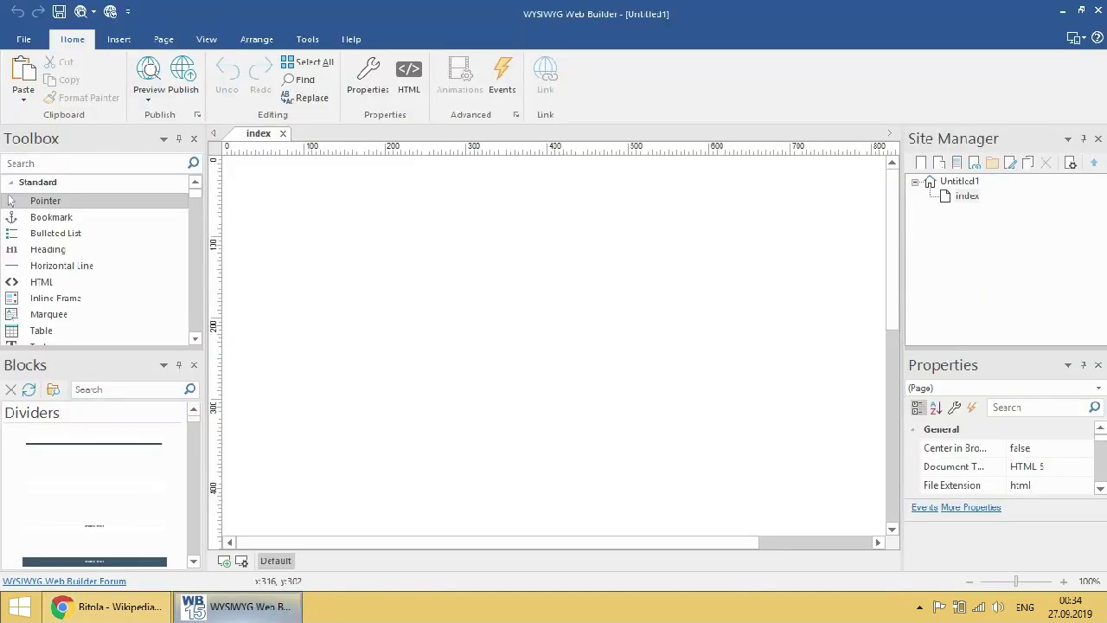
{"action": "scroll", "coordinate": [239, 412], "scroll_direction": "down", "scroll_amount": 1}
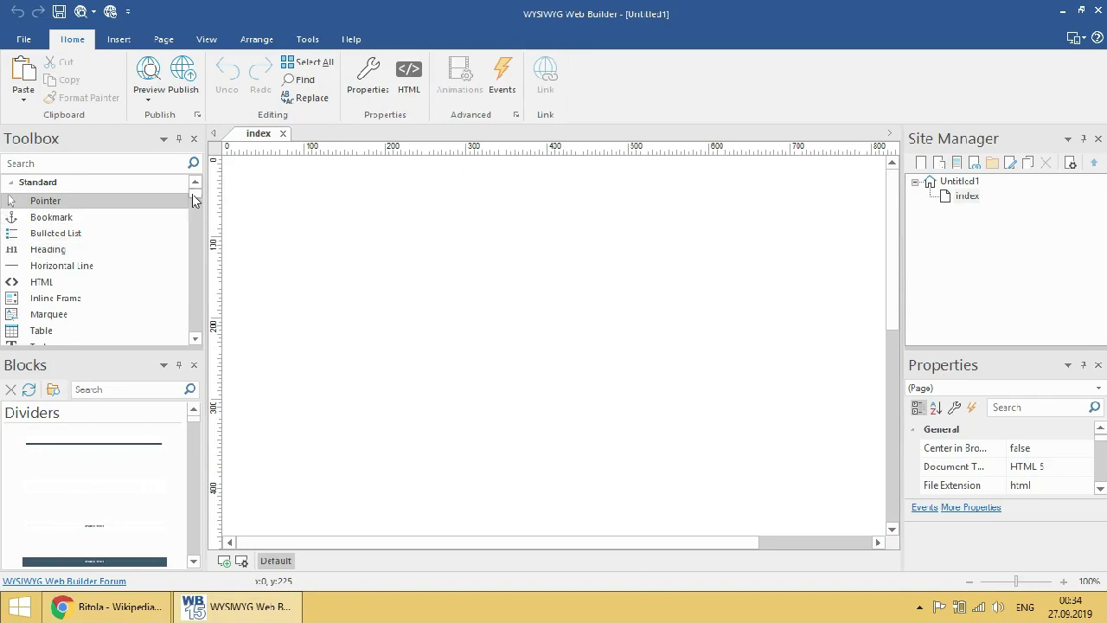
{"action": "left_click_drag", "start_coordinate": [192, 193], "coordinate": [201, 240]}
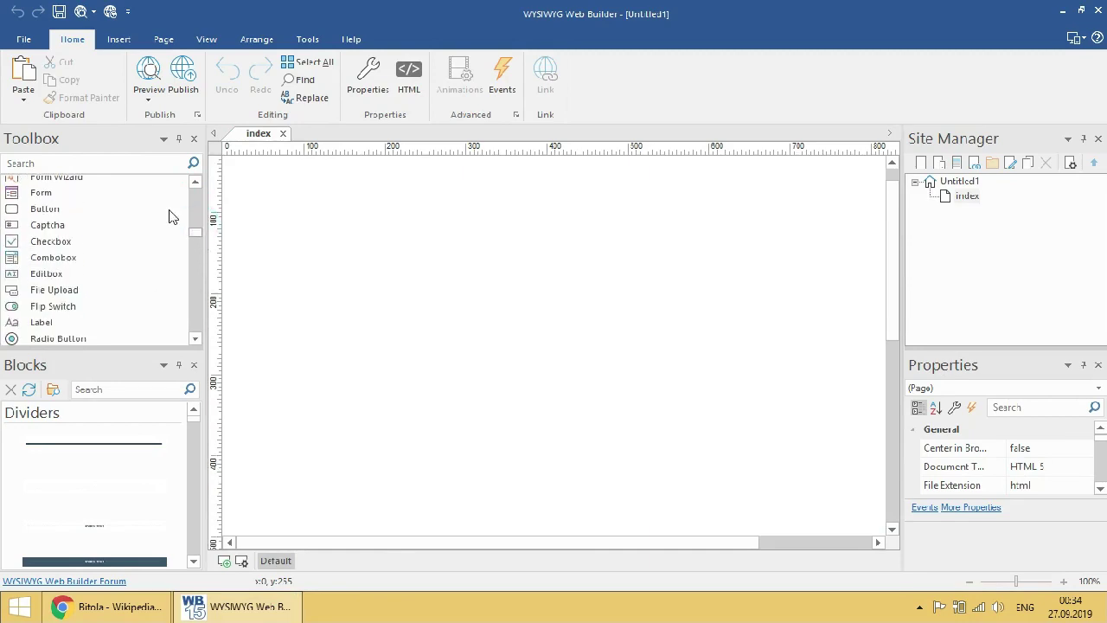
{"action": "left_click", "coordinate": [109, 164]}
{"action": "type", "text": "menu"}
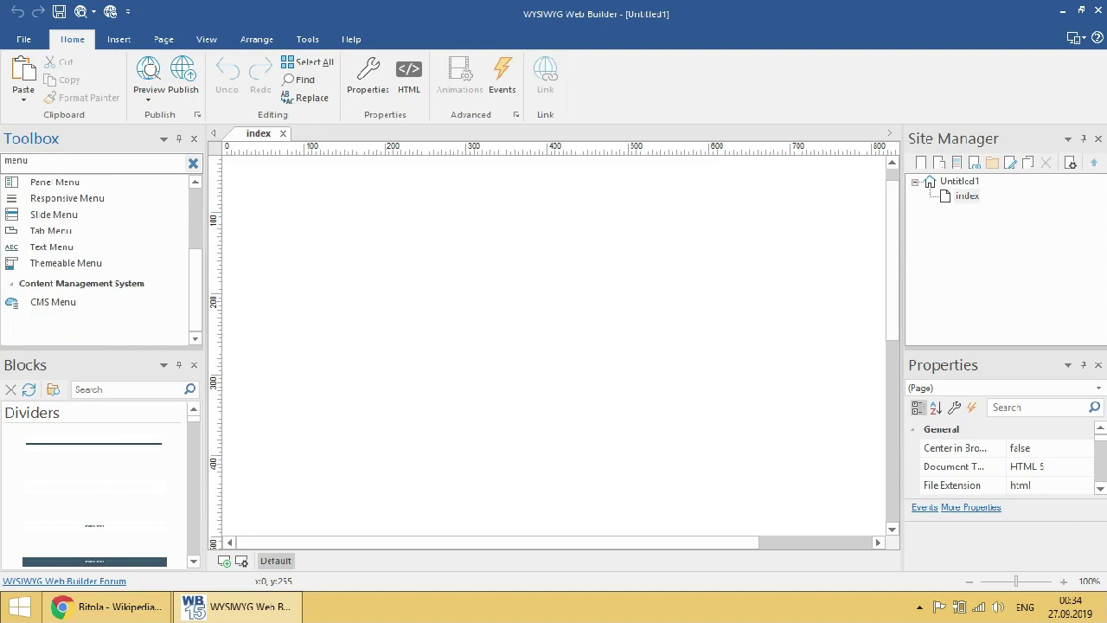
{"action": "left_click_drag", "start_coordinate": [59, 198], "coordinate": [59, 197]}
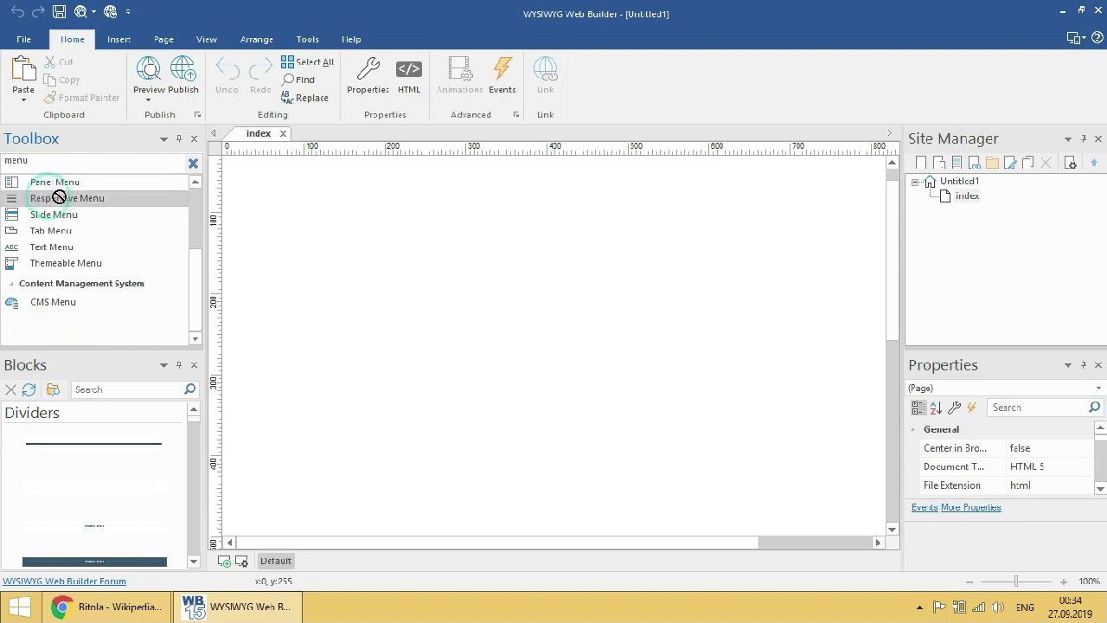
{"action": "left_click", "coordinate": [52, 214]}
{"action": "left_click", "coordinate": [240, 168]}
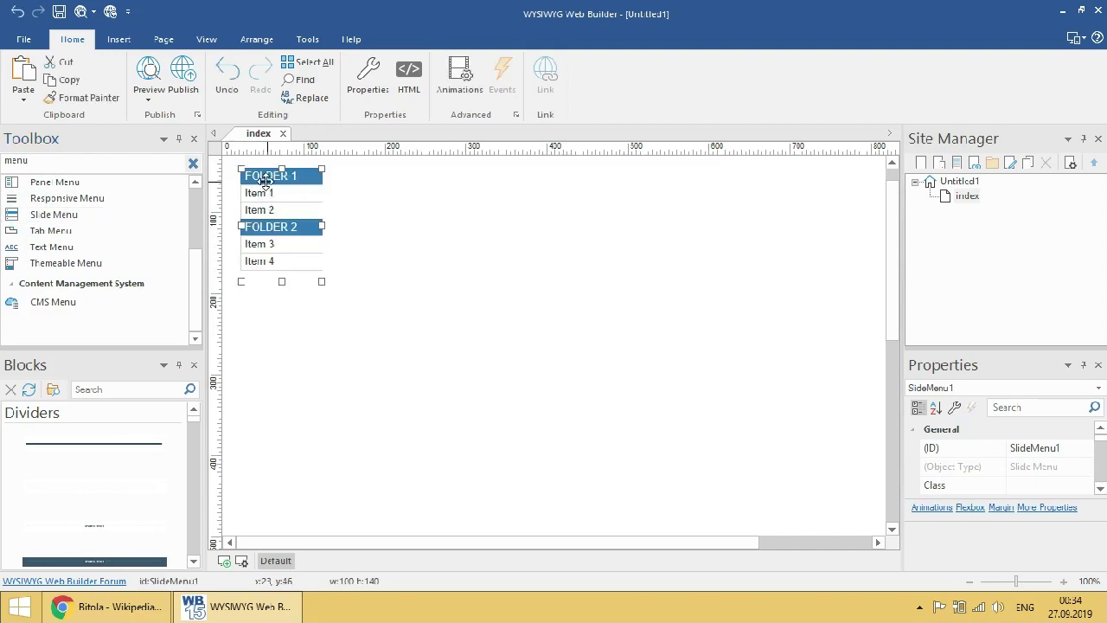
- Add a new header with the text "History" to the slide menu, checking the Wikipedia article's contents for the section name
{"action": "double_click", "coordinate": [262, 178]}
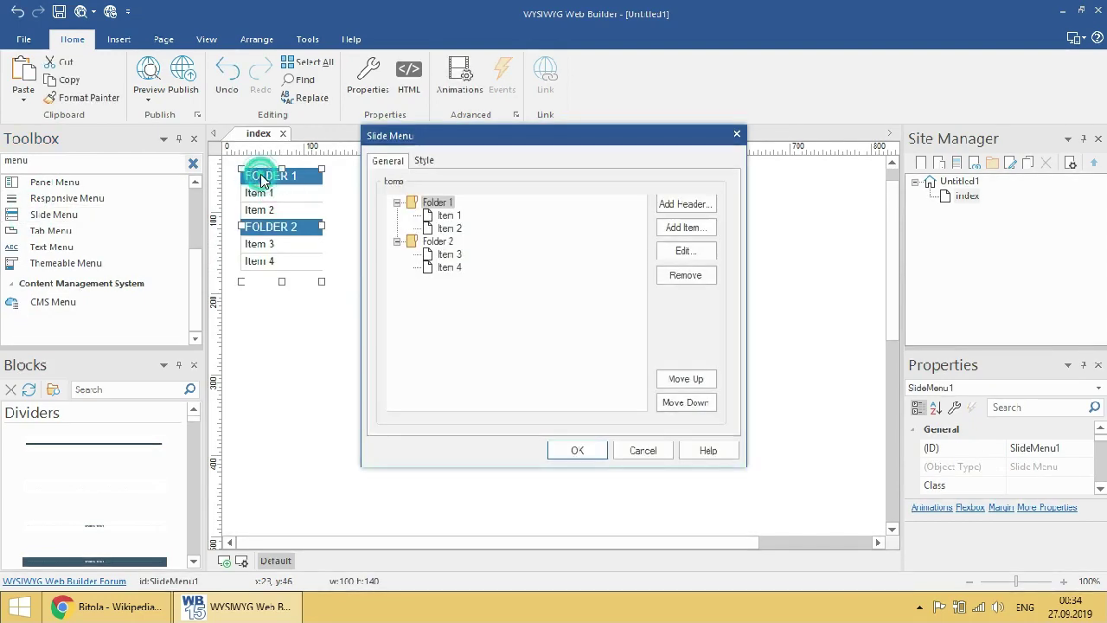
{"action": "left_click", "coordinate": [683, 204]}
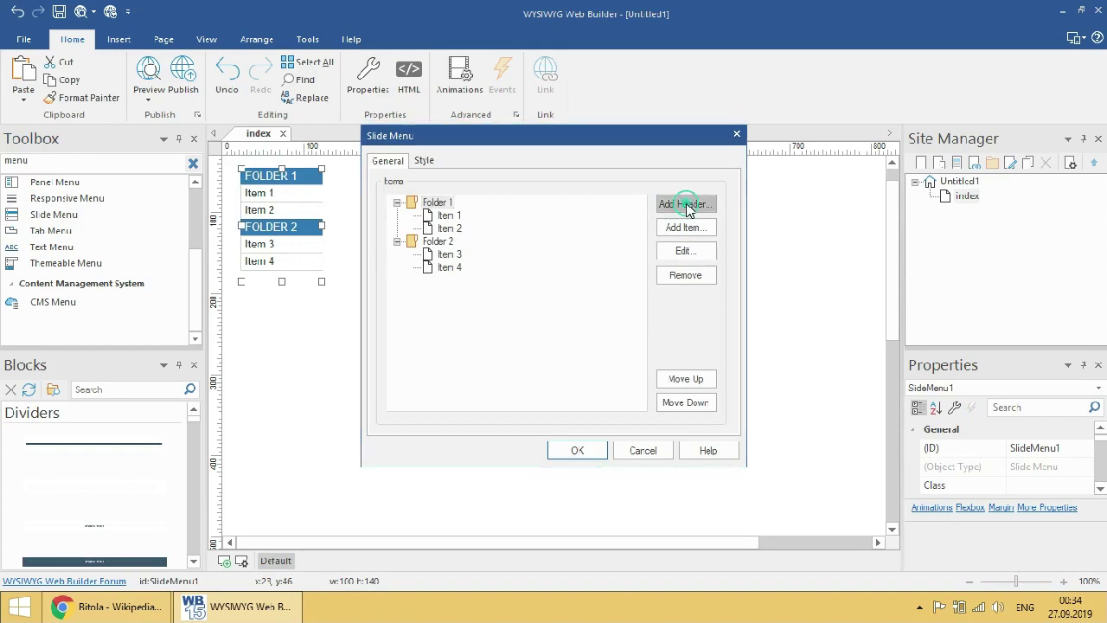
{"action": "left_click", "coordinate": [108, 606]}
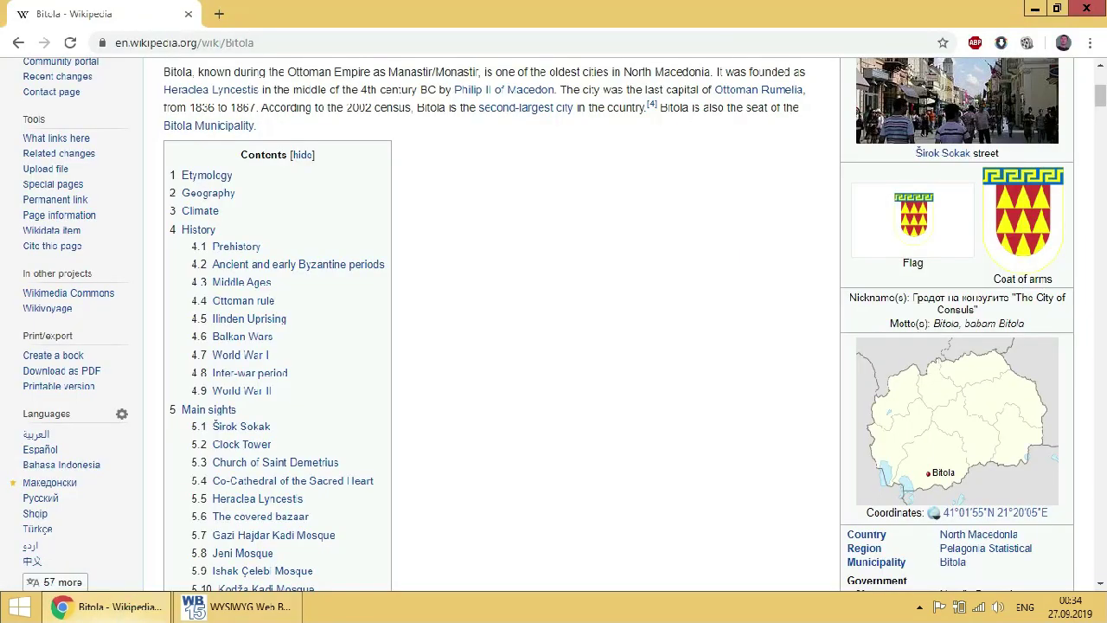
{"action": "key", "text": "alt+Tab"}
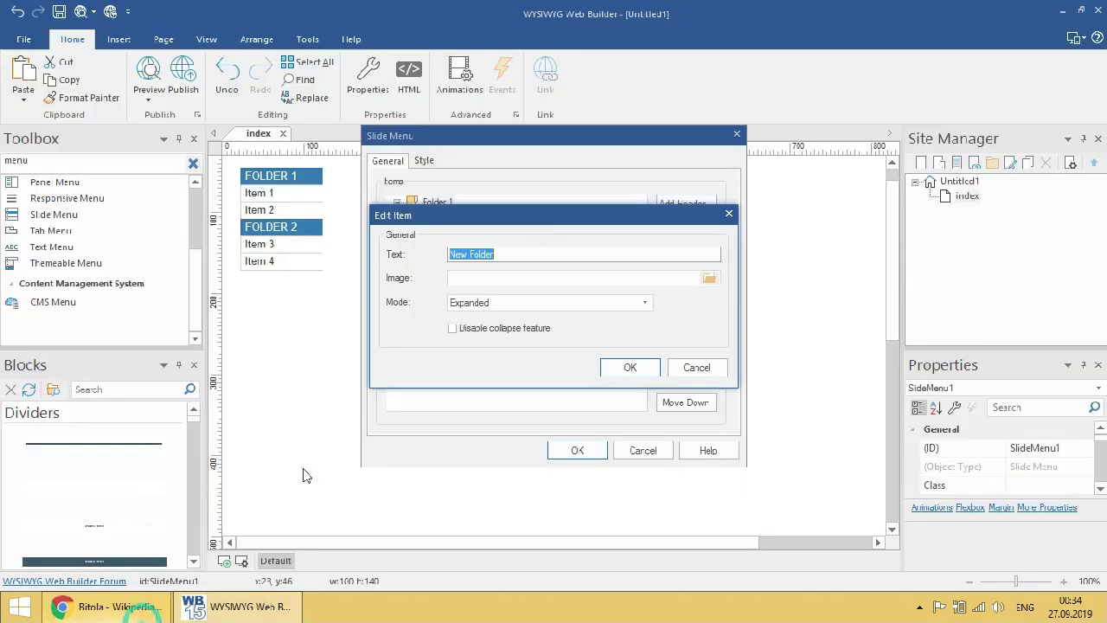
{"action": "type", "text": "History"}
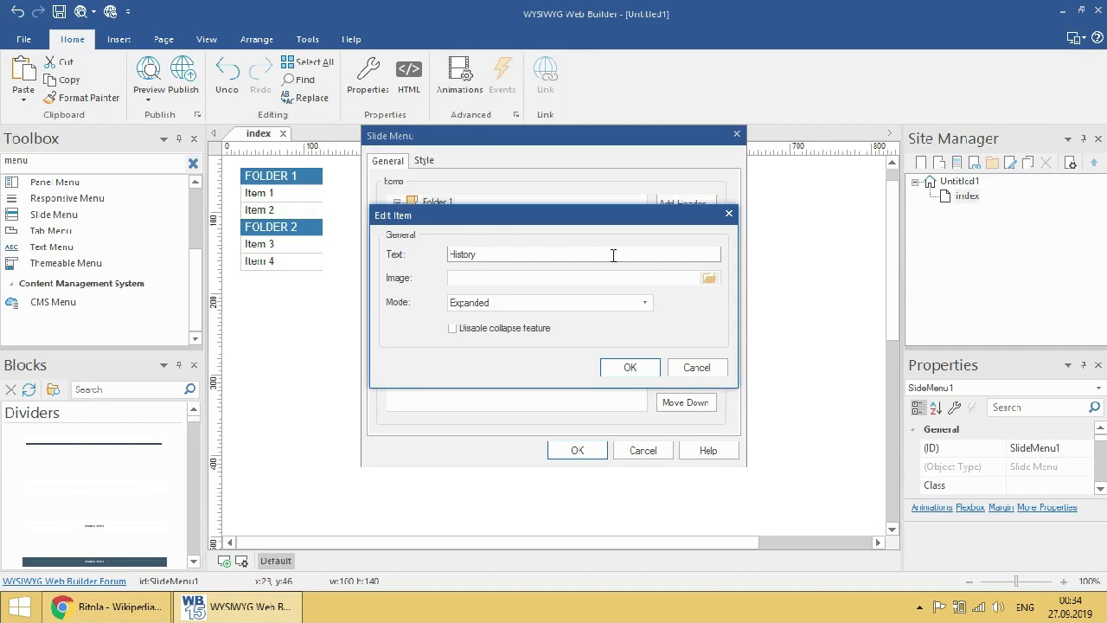
{"action": "left_click", "coordinate": [626, 366]}
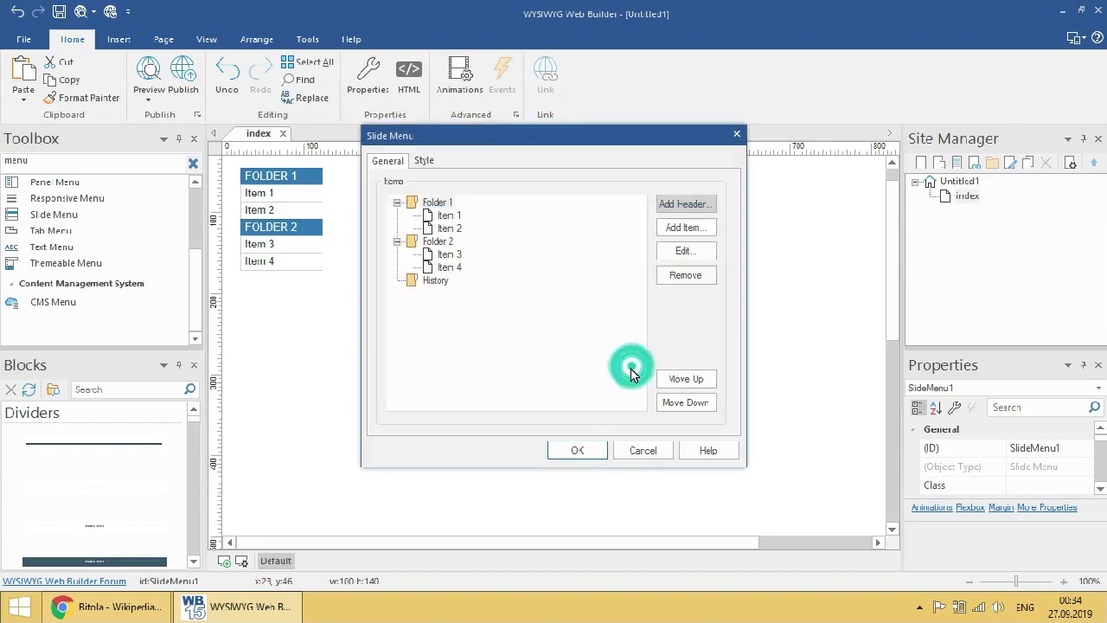
- Rename the slide menu's Folder 1 header to "Bitola"
{"action": "left_click", "coordinate": [441, 204]}
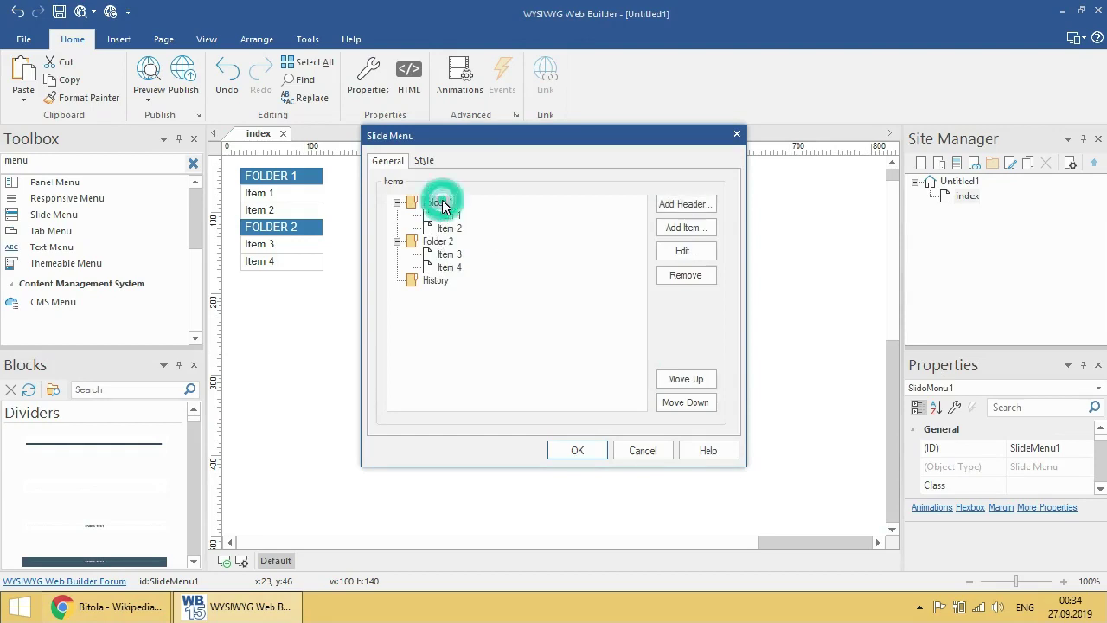
{"action": "left_click", "coordinate": [448, 227]}
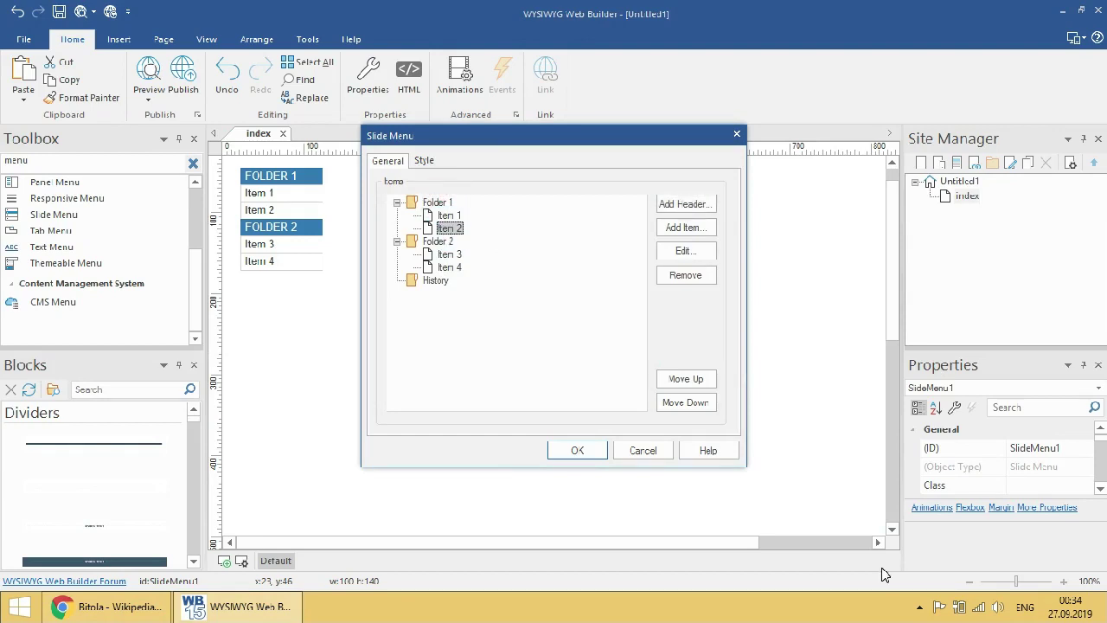
{"action": "left_click", "coordinate": [561, 268]}
{"action": "left_click", "coordinate": [440, 215]}
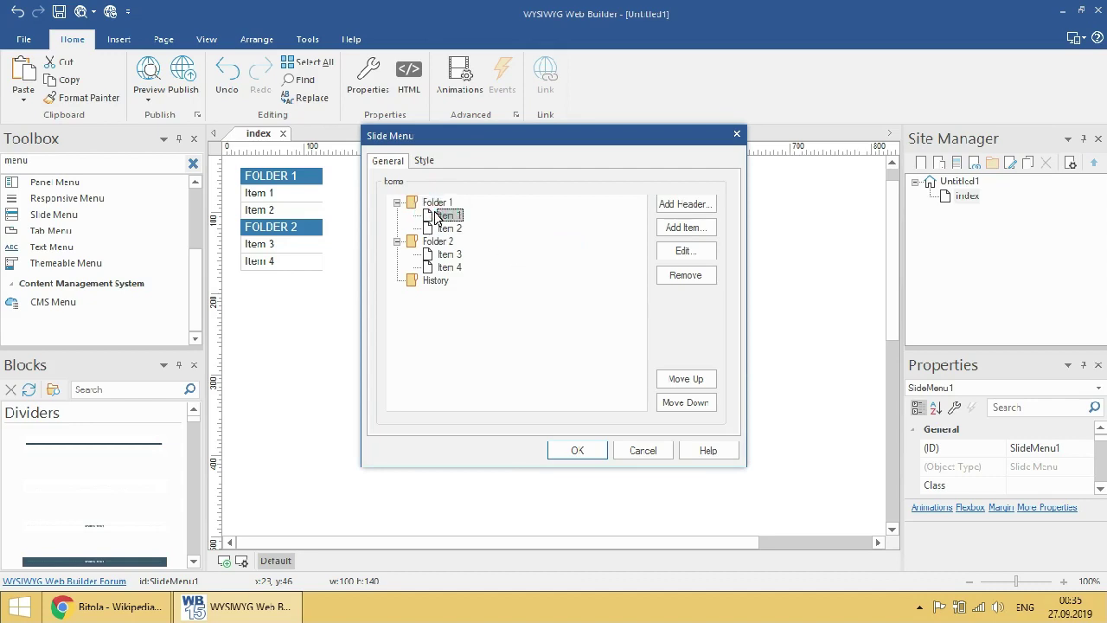
{"action": "left_click", "coordinate": [442, 204]}
{"action": "left_click", "coordinate": [670, 250]}
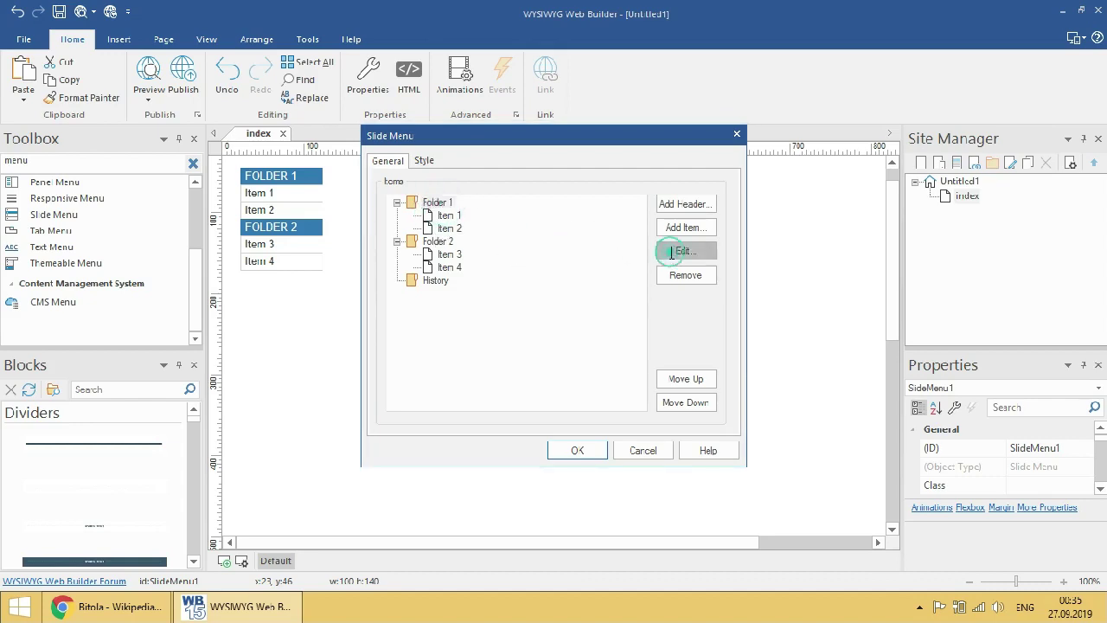
{"action": "key", "text": "BackSpace"}
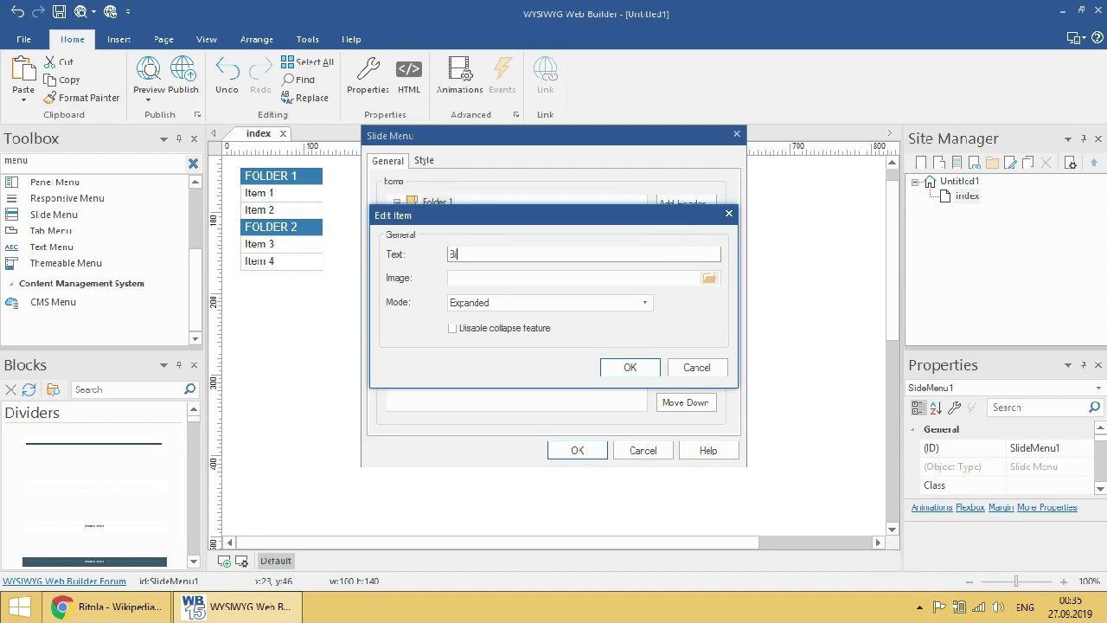
{"action": "left_click", "coordinate": [630, 363]}
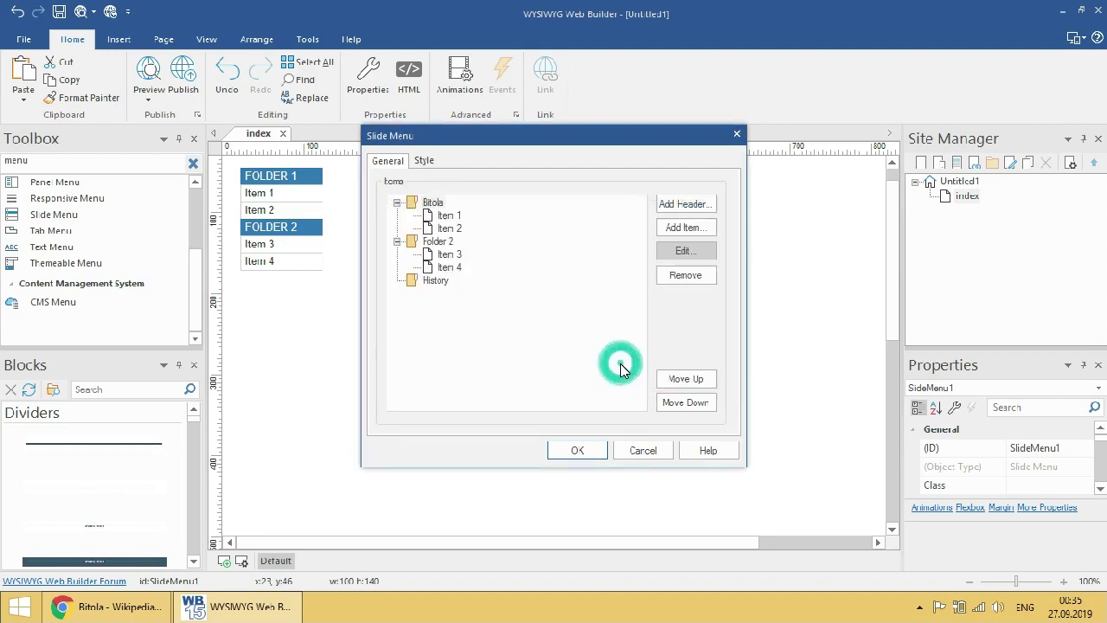
- Add a new item under the Bitola header titled "Etymology", copying the title from the Wikipedia article's contents list
{"action": "left_click", "coordinate": [449, 215]}
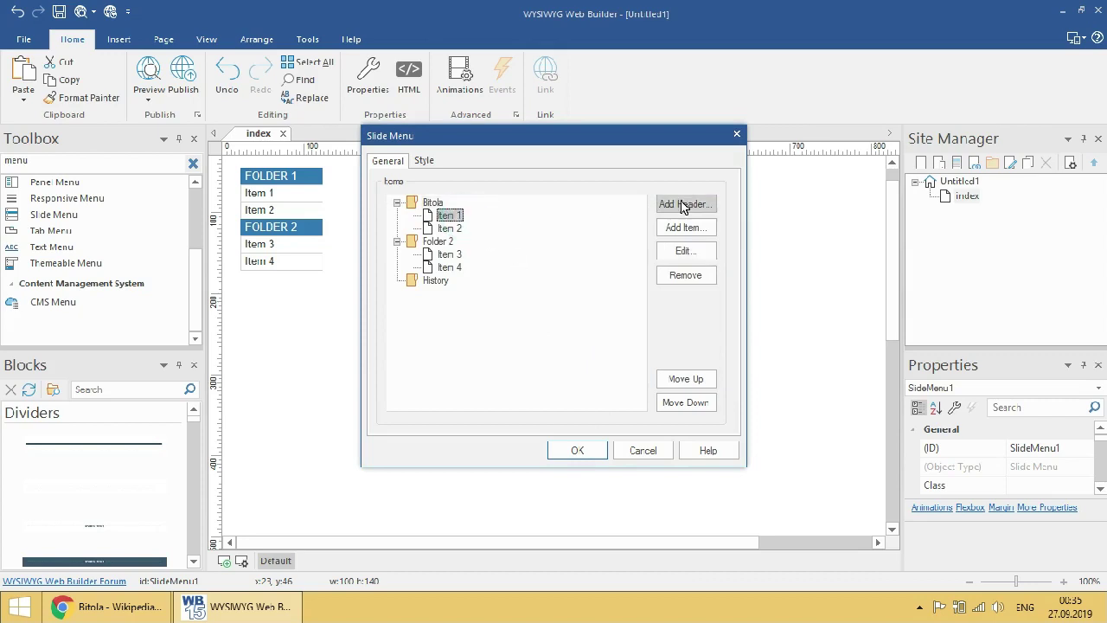
{"action": "left_click", "coordinate": [694, 231]}
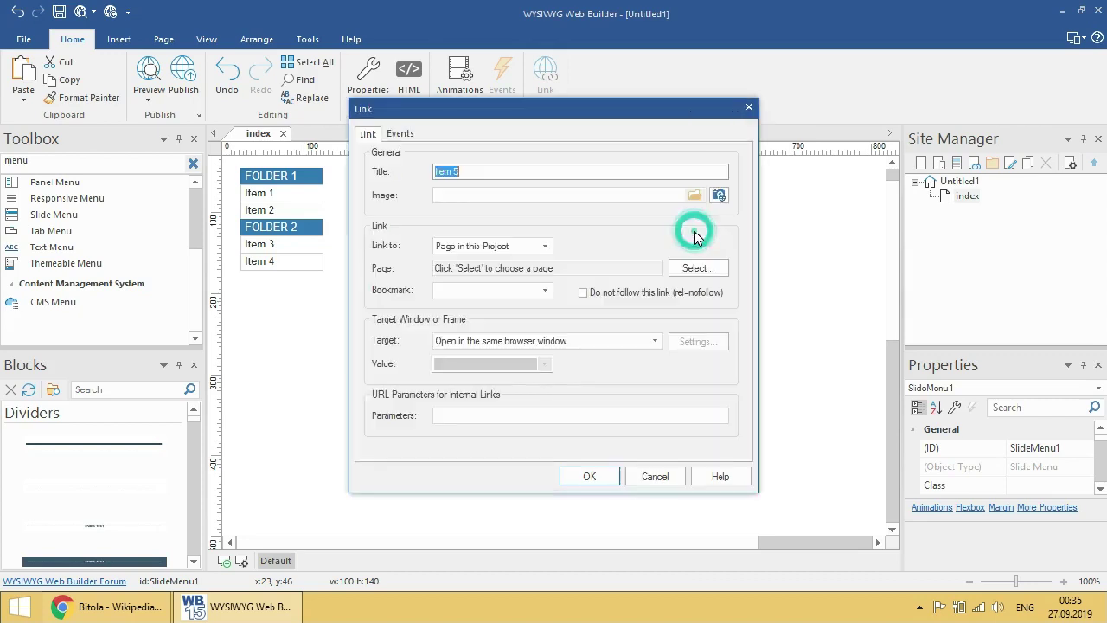
{"action": "left_click", "coordinate": [110, 606]}
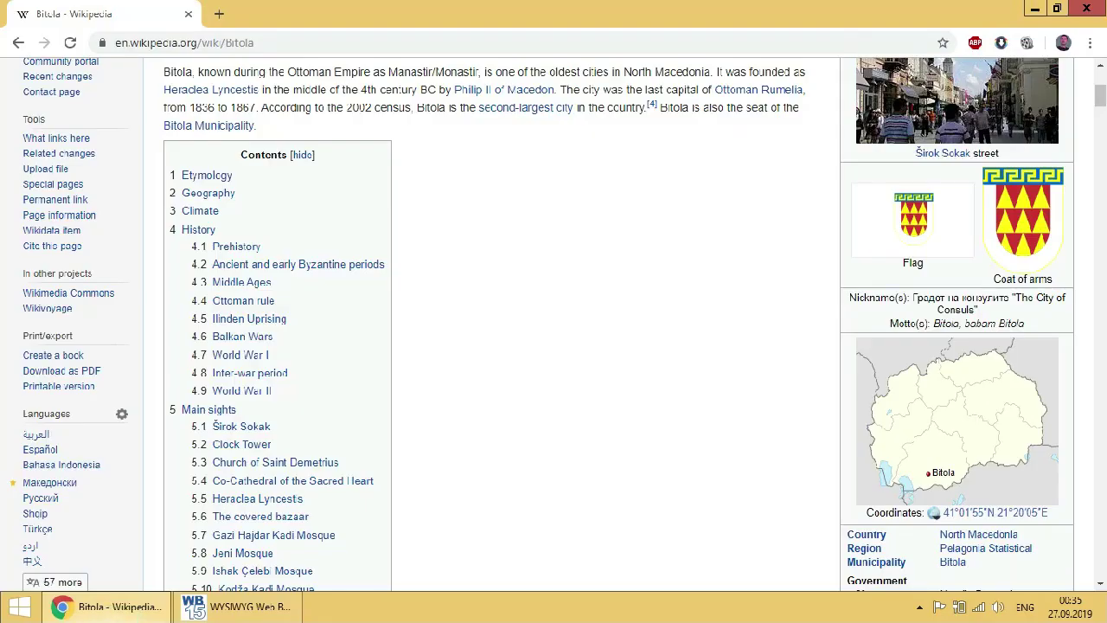
{"action": "left_click_drag", "start_coordinate": [246, 177], "coordinate": [179, 176]}
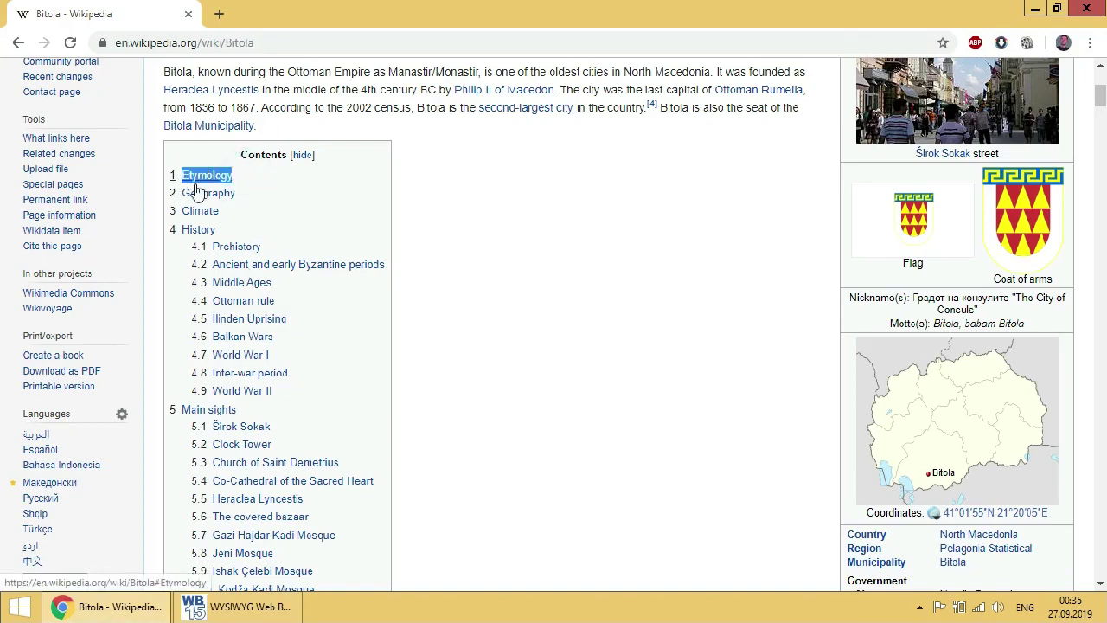
{"action": "right_click", "coordinate": [198, 182]}
{"action": "left_click", "coordinate": [246, 285]}
{"action": "left_click", "coordinate": [238, 606]}
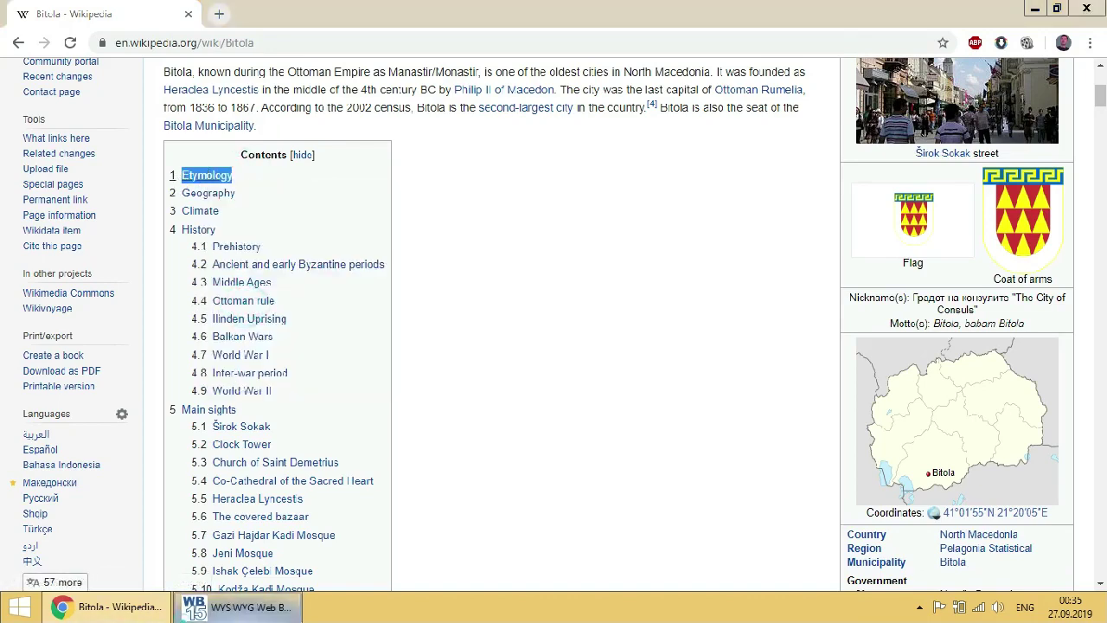
{"action": "right_click", "coordinate": [454, 169]}
{"action": "left_click", "coordinate": [482, 233]}
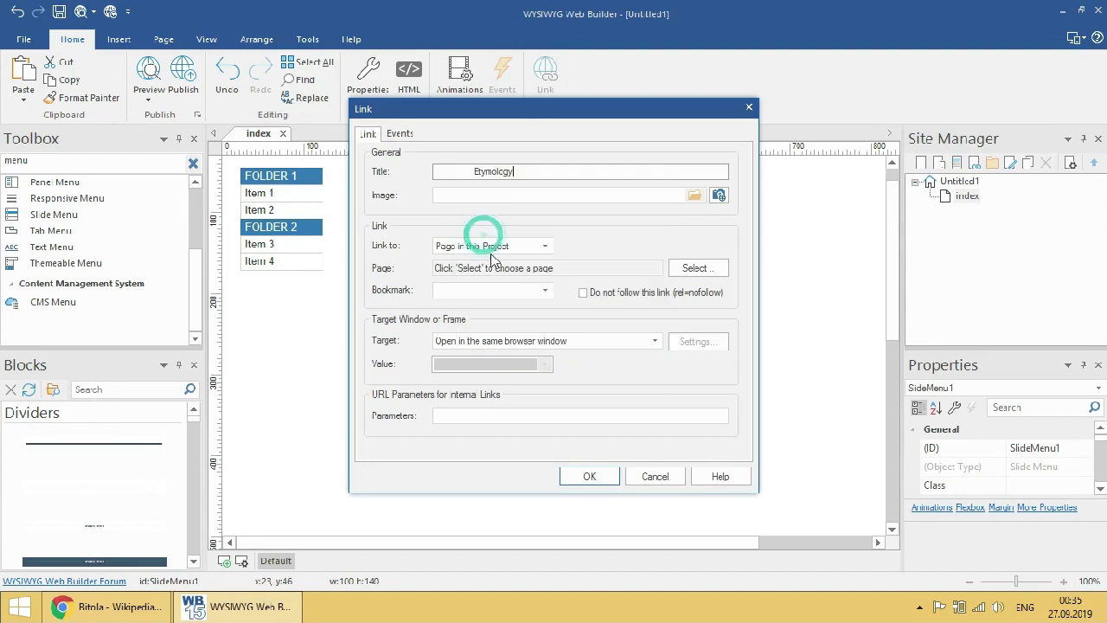
{"action": "left_click", "coordinate": [589, 476]}
- Retitle Item 2 under the Bitola header as "Geography", copying the section name from the Wikipedia contents list
{"action": "left_click", "coordinate": [449, 228]}
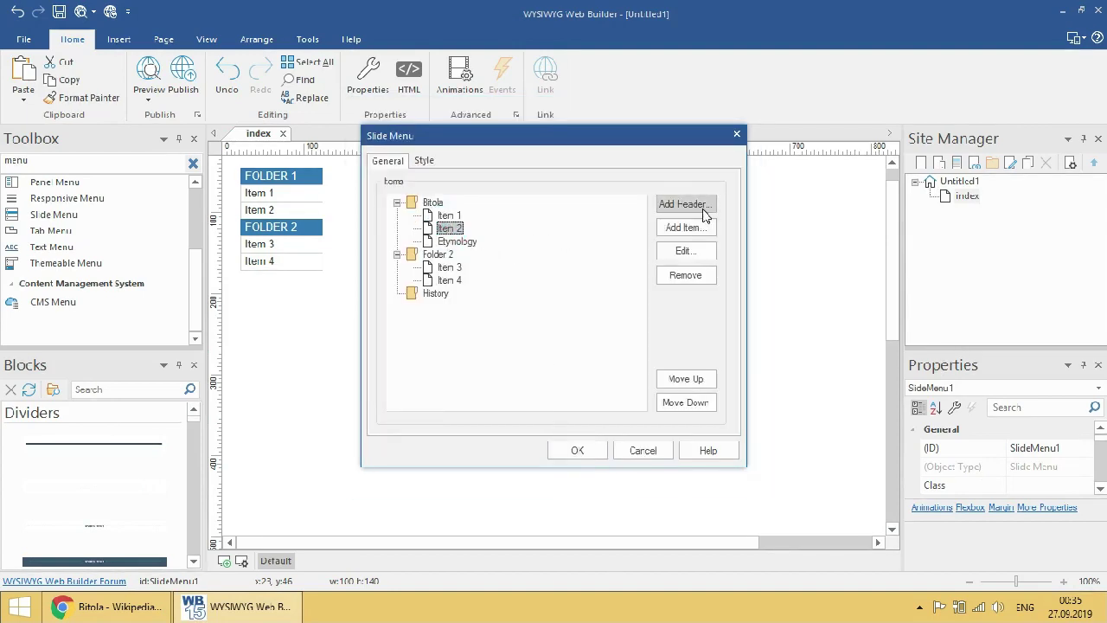
{"action": "left_click", "coordinate": [699, 251]}
{"action": "left_click", "coordinate": [113, 606]}
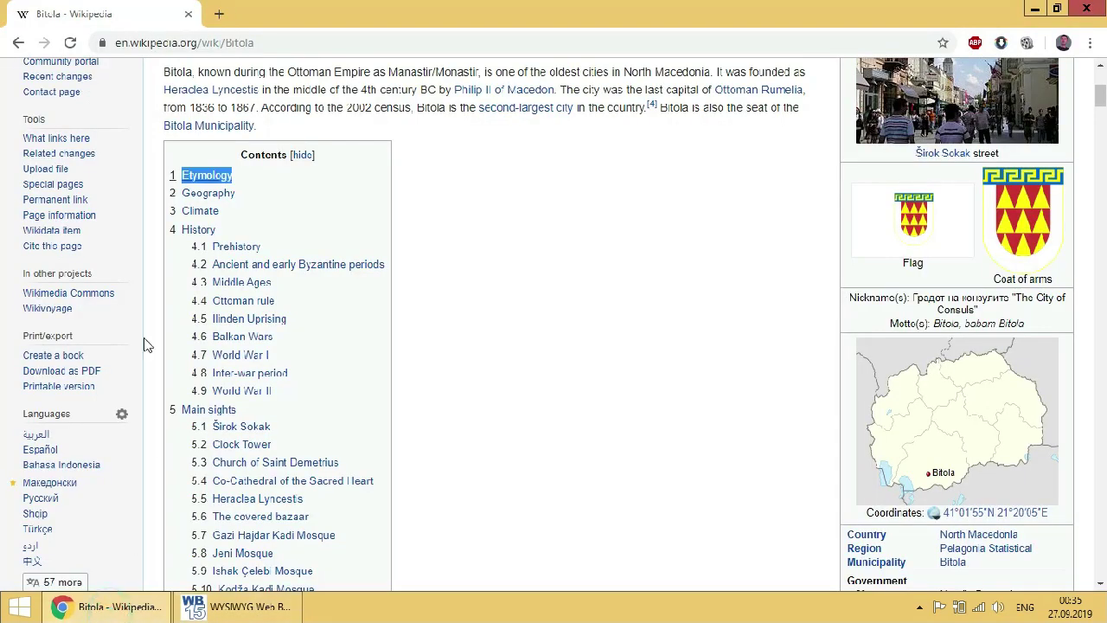
{"action": "left_click", "coordinate": [242, 197]}
{"action": "left_click_drag", "start_coordinate": [241, 196], "coordinate": [187, 194]}
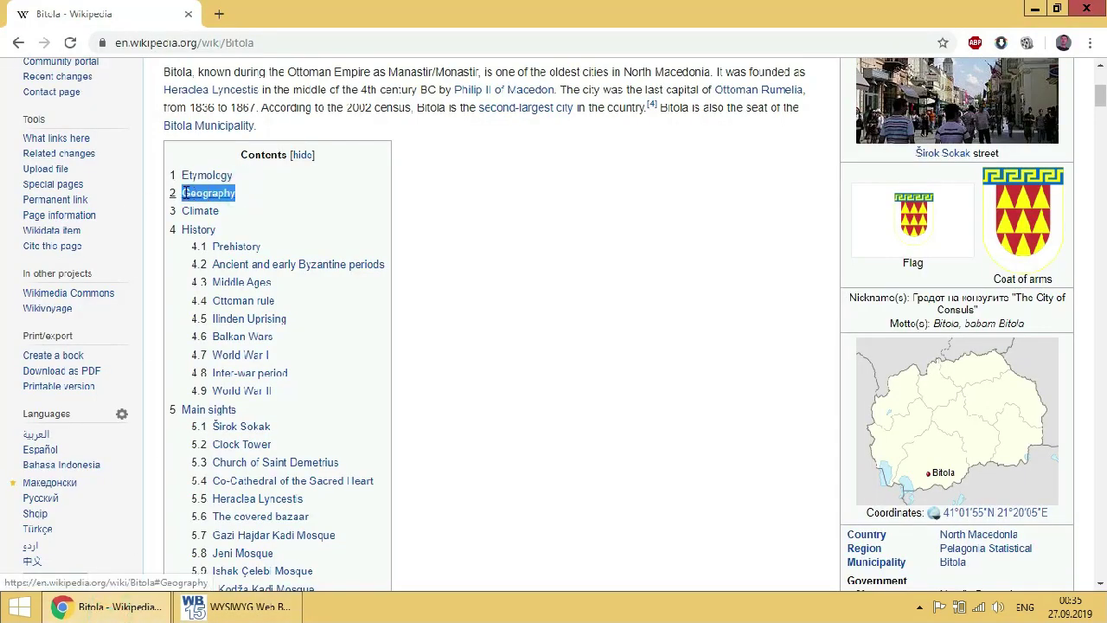
{"action": "right_click", "coordinate": [187, 197]}
{"action": "left_click", "coordinate": [216, 322]}
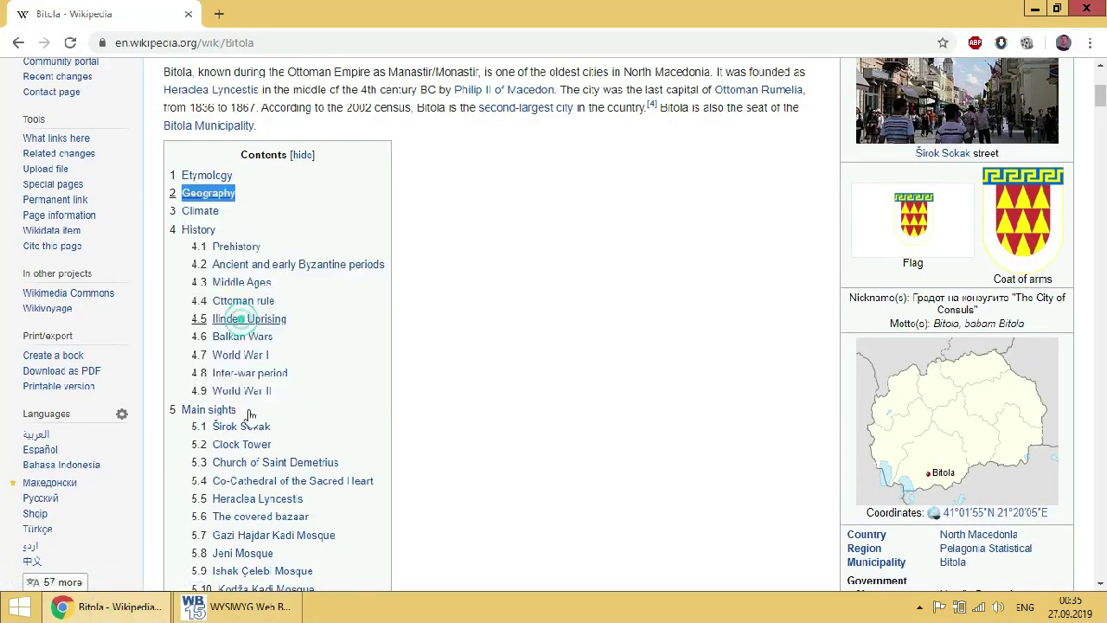
{"action": "left_click", "coordinate": [234, 606]}
{"action": "right_click", "coordinate": [440, 172]}
{"action": "left_click", "coordinate": [469, 231]}
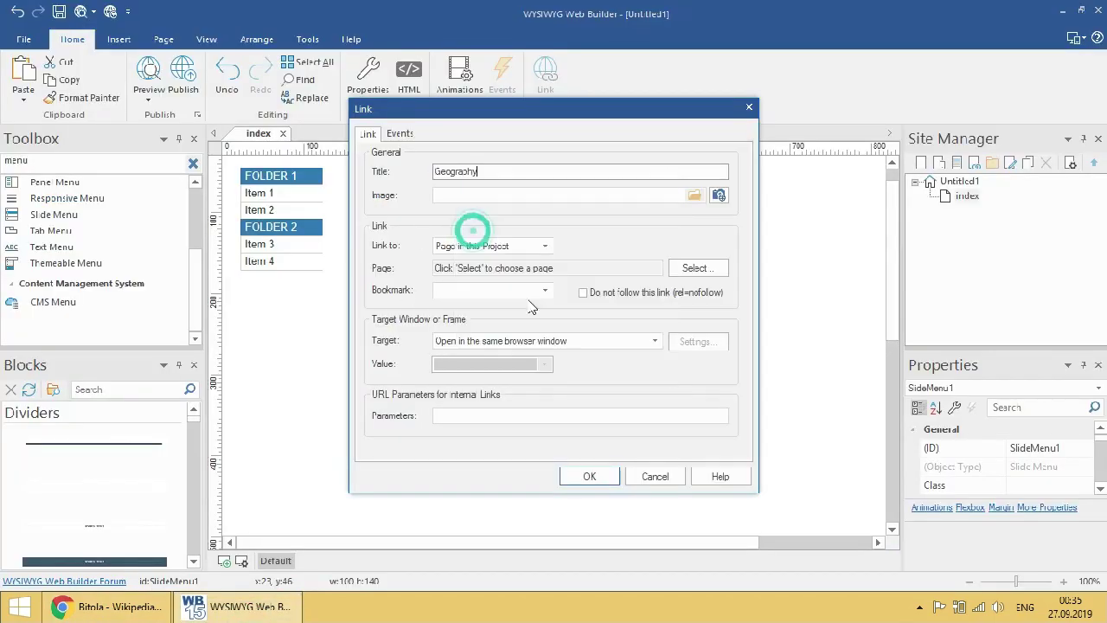
{"action": "left_click", "coordinate": [585, 482]}
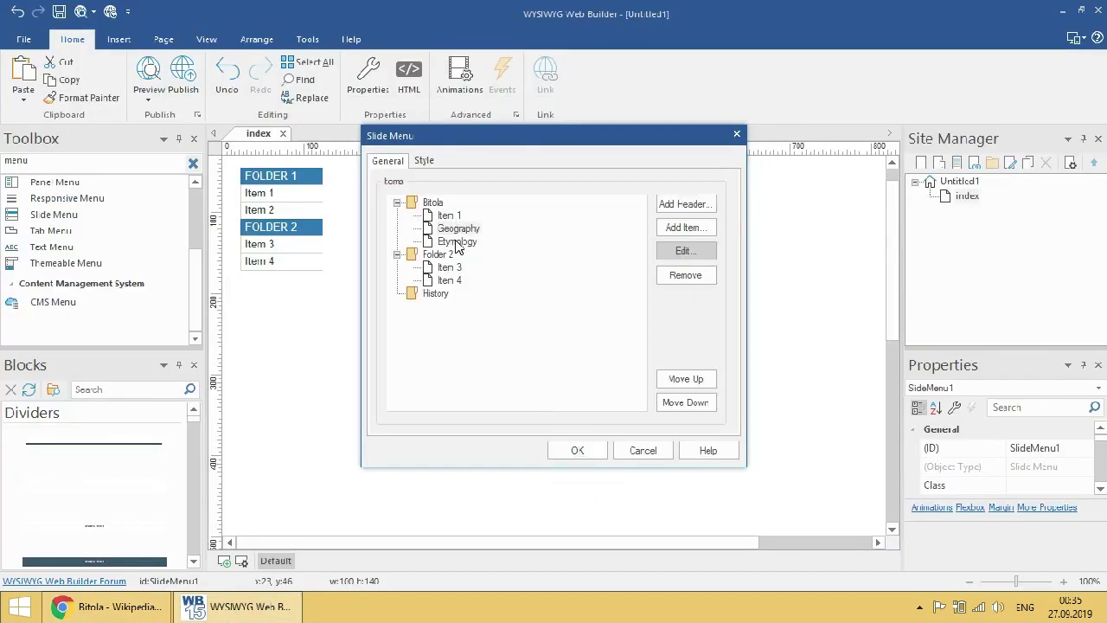
- Remove Item 1 from the Bitola header and move Etymology above Geography
{"action": "left_click_drag", "start_coordinate": [458, 242], "coordinate": [709, 344]}
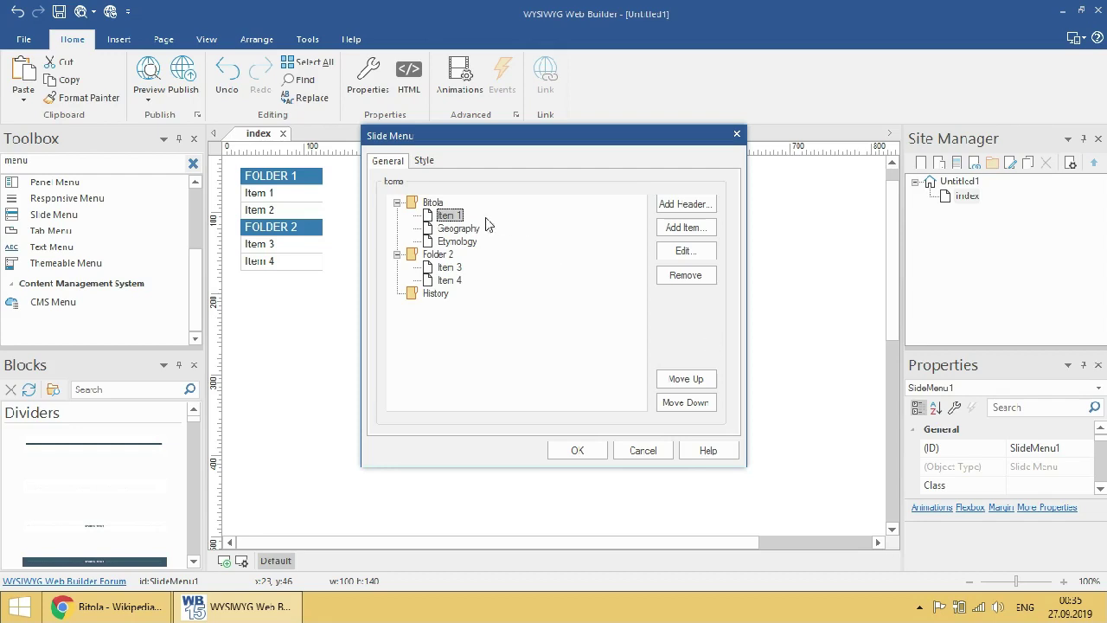
{"action": "left_click", "coordinate": [674, 274]}
{"action": "left_click", "coordinate": [444, 230]}
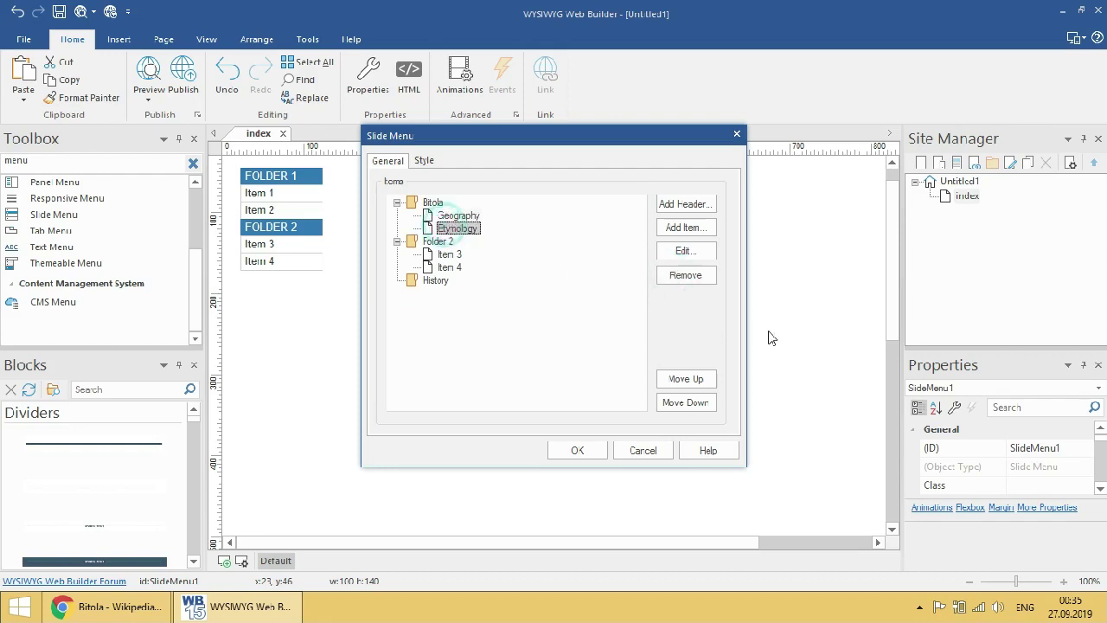
{"action": "left_click", "coordinate": [686, 378]}
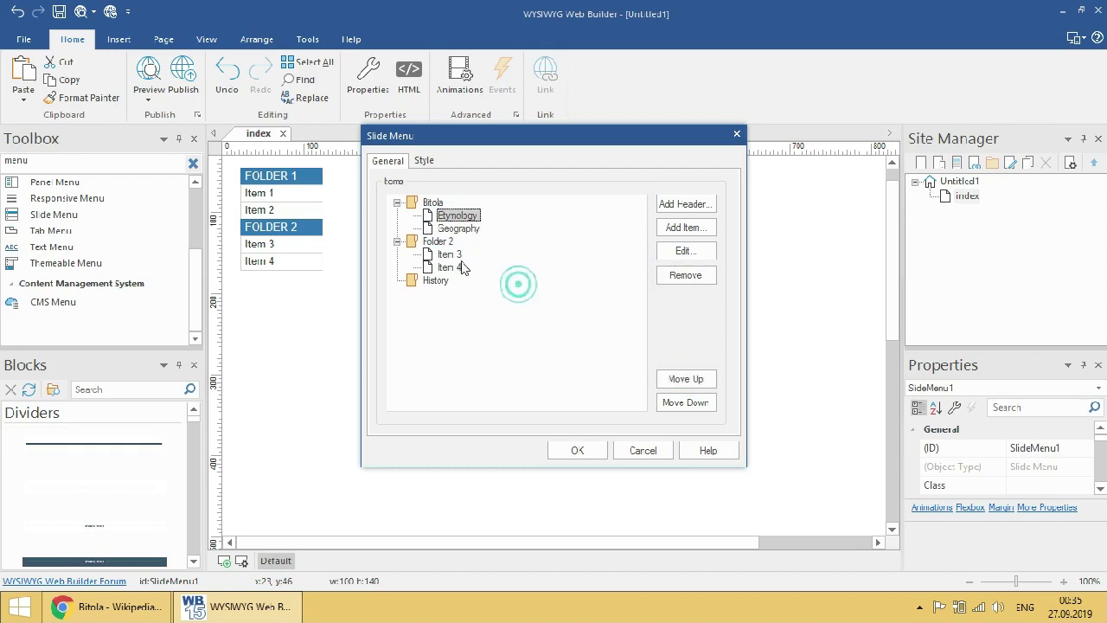
- Rename the Folder 2 header to "Climate", copying the section name from the Wikipedia contents list
{"action": "left_click", "coordinate": [438, 241]}
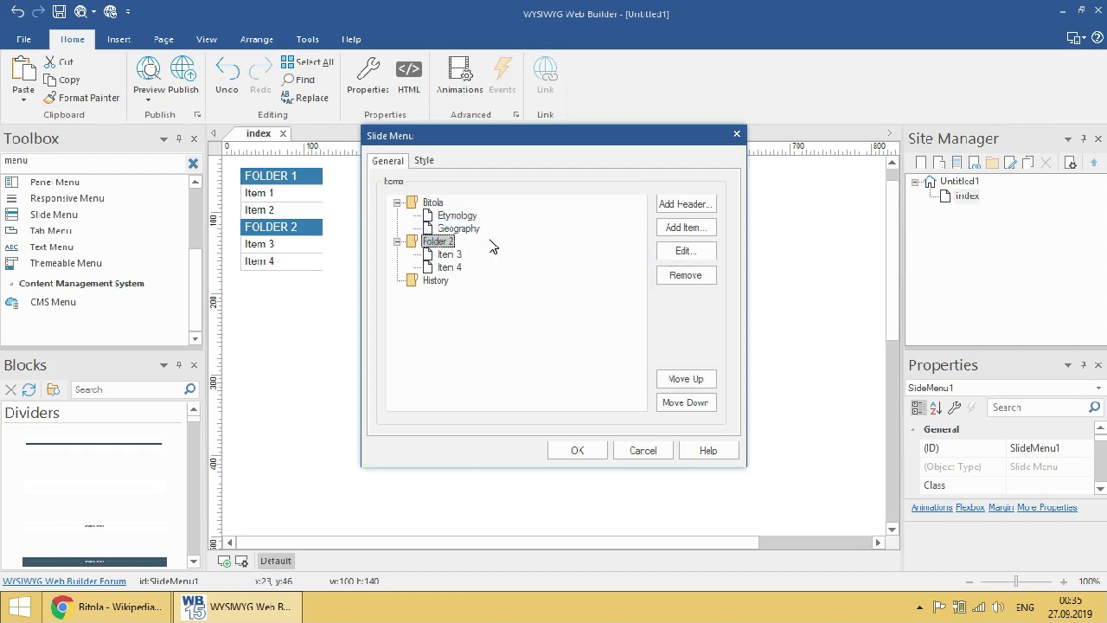
{"action": "left_click", "coordinate": [165, 606]}
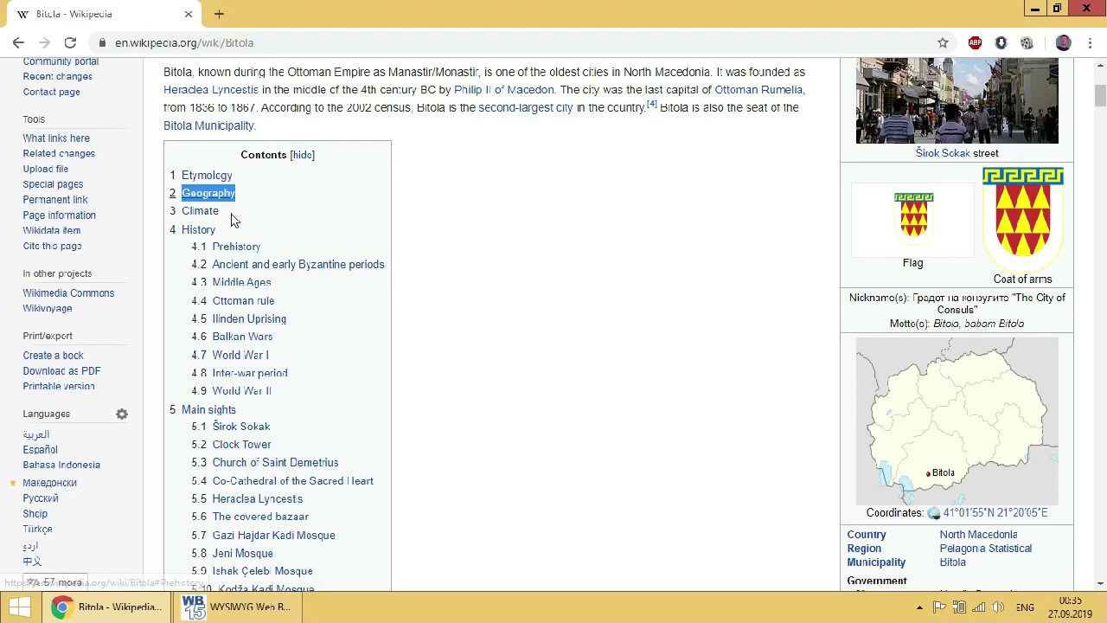
{"action": "left_click_drag", "start_coordinate": [225, 214], "coordinate": [184, 213]}
{"action": "right_click", "coordinate": [184, 216]}
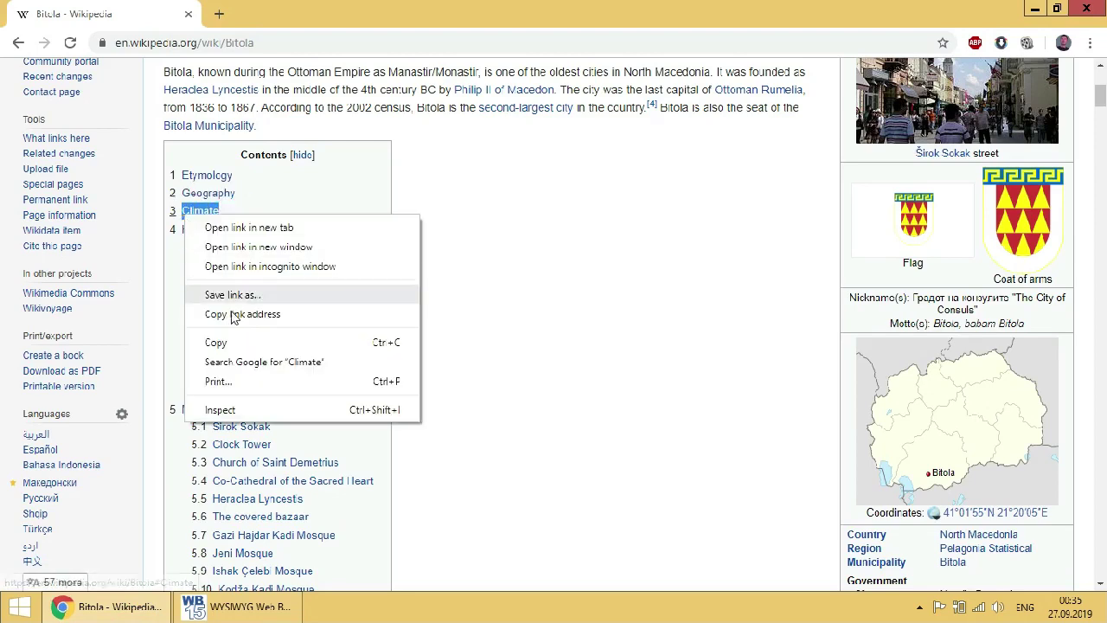
{"action": "left_click", "coordinate": [234, 342]}
{"action": "left_click", "coordinate": [236, 607]}
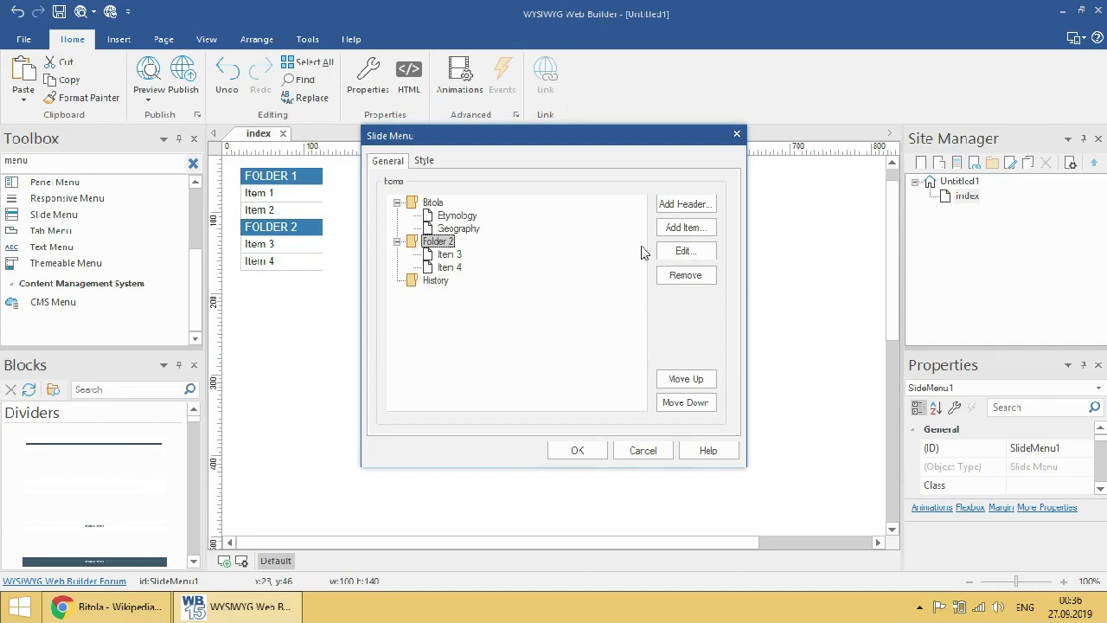
{"action": "left_click", "coordinate": [678, 251]}
{"action": "right_click", "coordinate": [460, 253]}
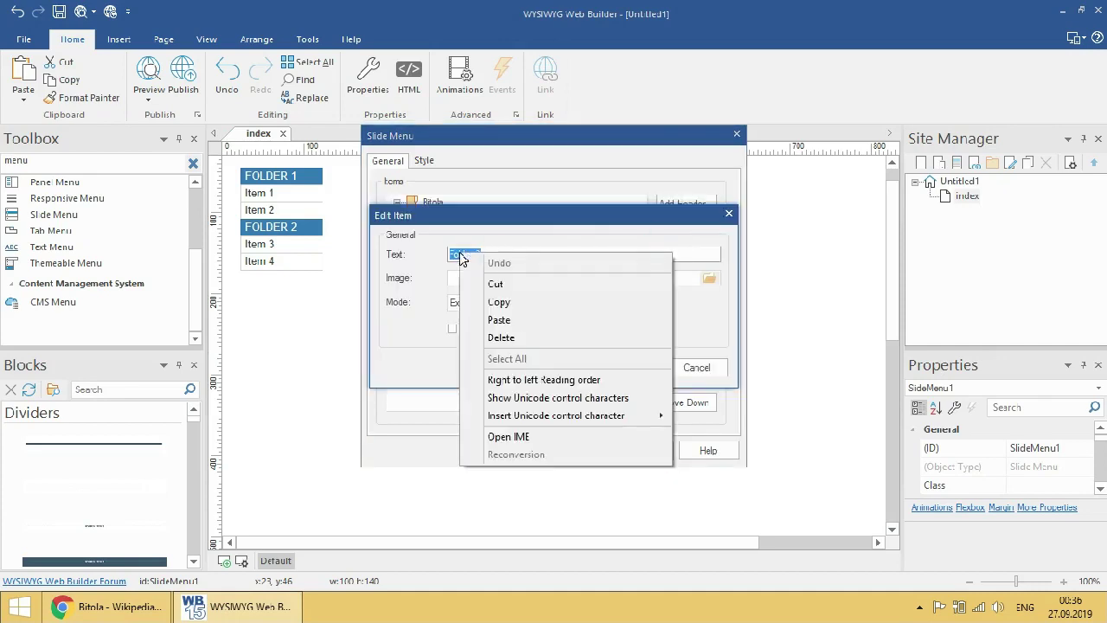
{"action": "left_click", "coordinate": [502, 319]}
{"action": "left_click", "coordinate": [617, 370]}
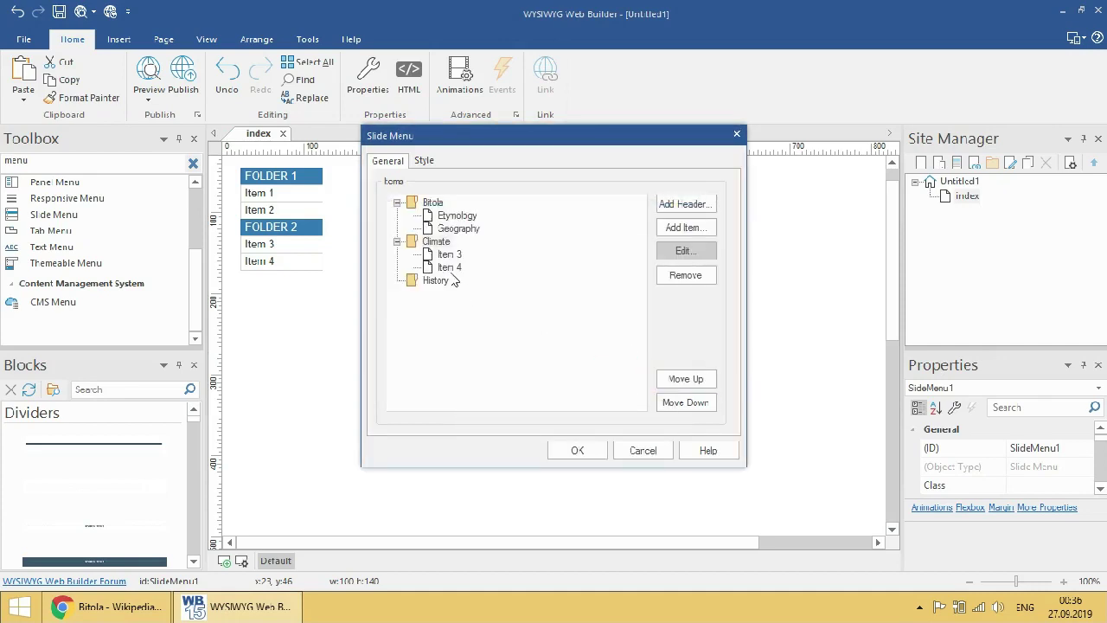
- Copy the section name "History" from the Wikipedia contents list and return to the slide menu's item list in WYSIWYG Web Builder
{"action": "left_click", "coordinate": [112, 606]}
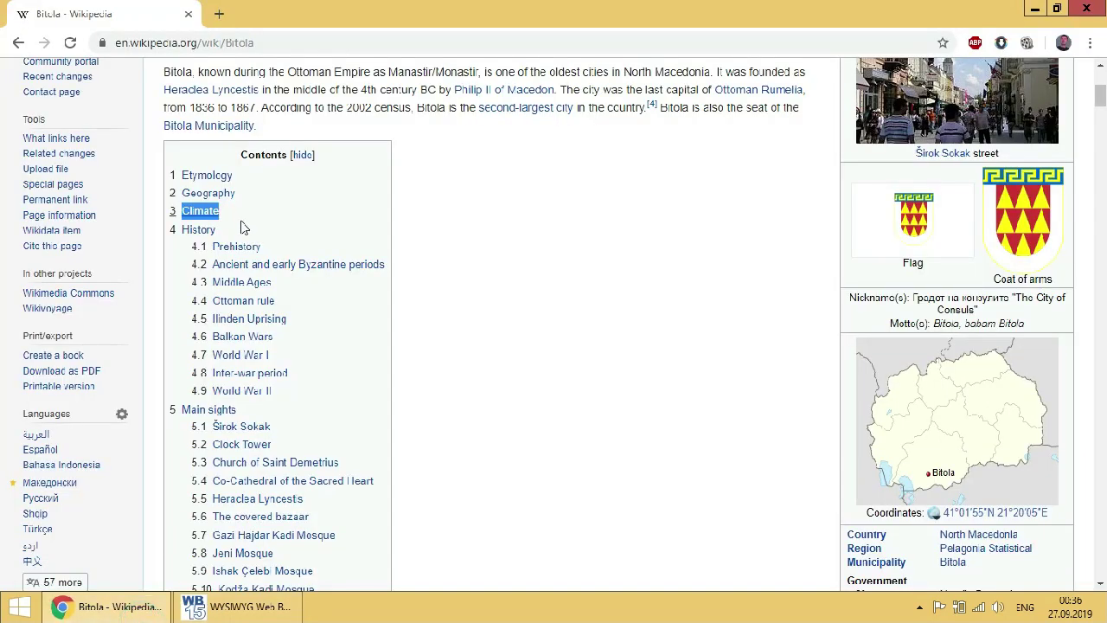
{"action": "left_click_drag", "start_coordinate": [216, 229], "coordinate": [185, 229]}
{"action": "right_click", "coordinate": [195, 230]}
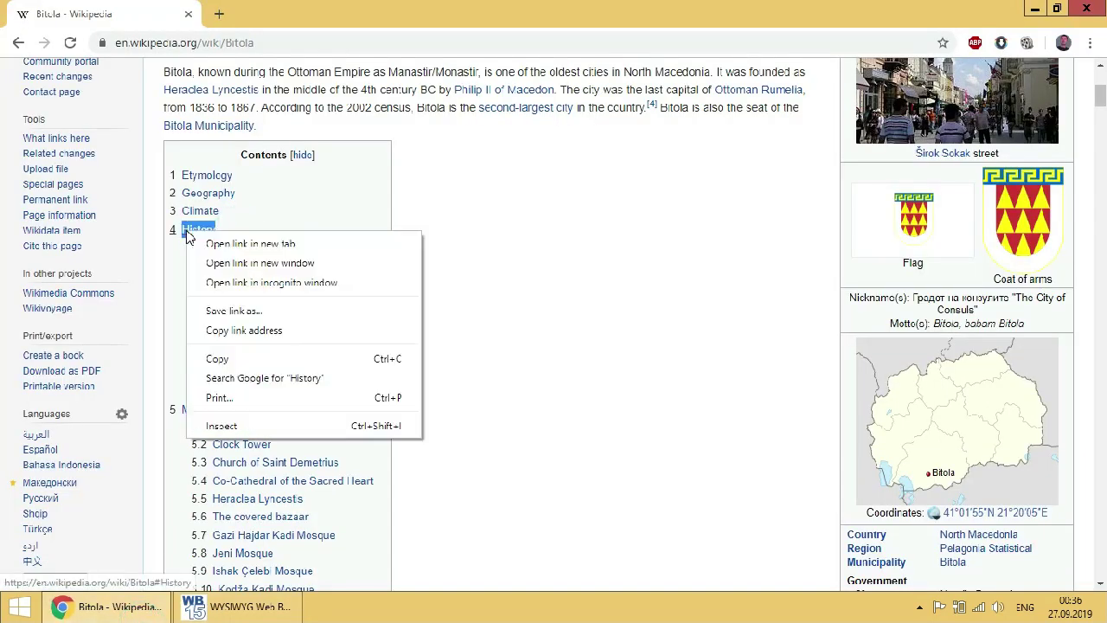
{"action": "left_click", "coordinate": [229, 355]}
{"action": "left_click", "coordinate": [247, 606]}
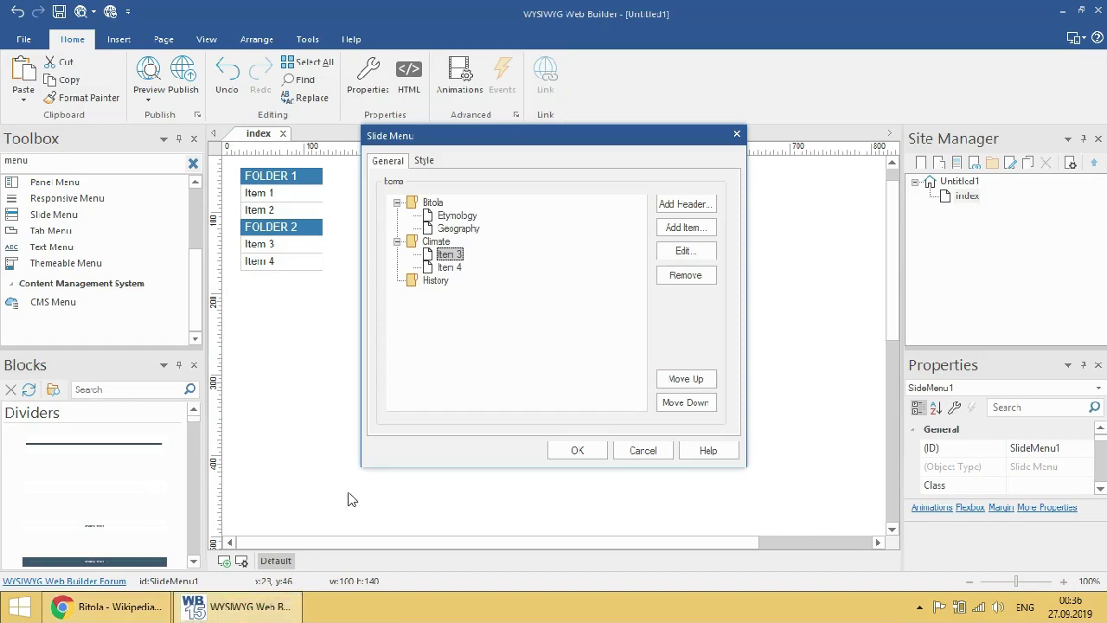
- Remove Item 3 and Item 4 from under the Climate header
{"action": "left_click", "coordinate": [449, 256]}
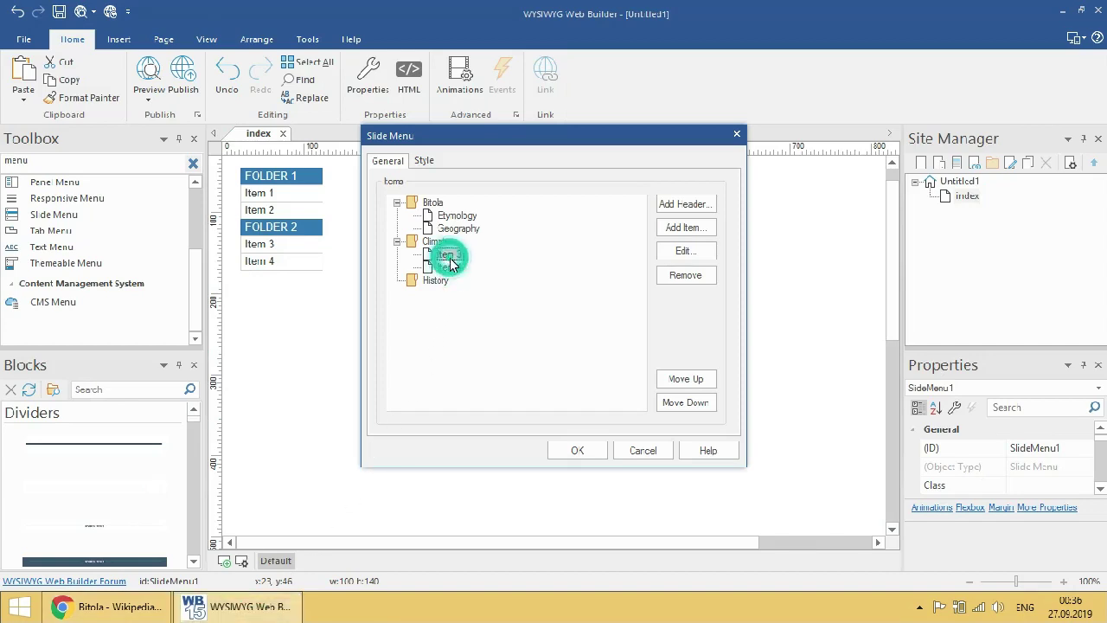
{"action": "left_click", "coordinate": [679, 278]}
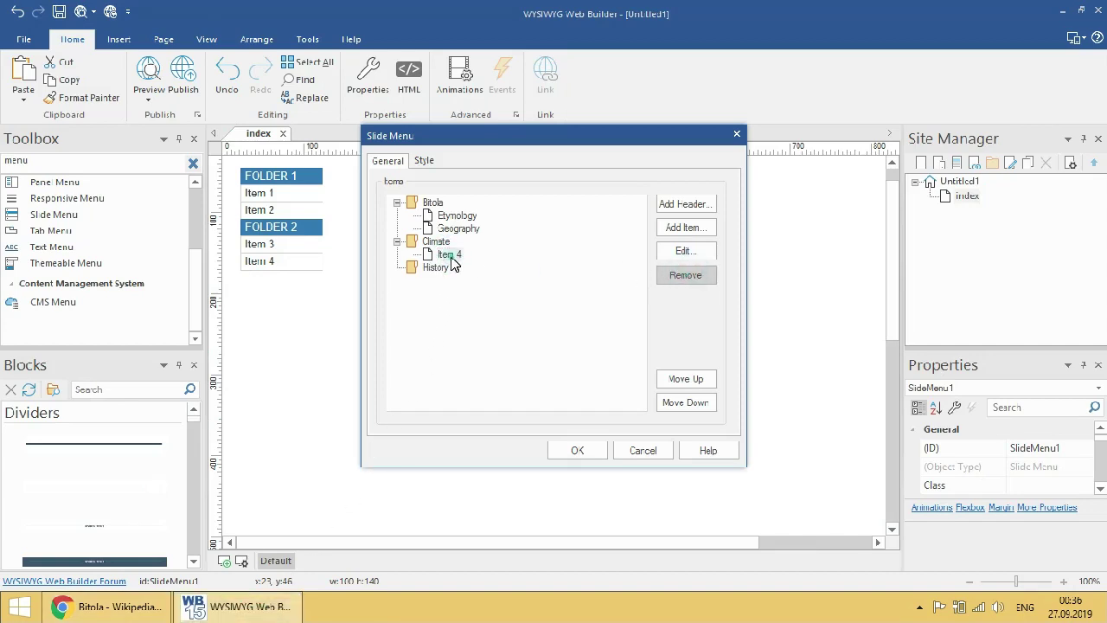
{"action": "left_click", "coordinate": [675, 276]}
{"action": "left_click", "coordinate": [436, 255]}
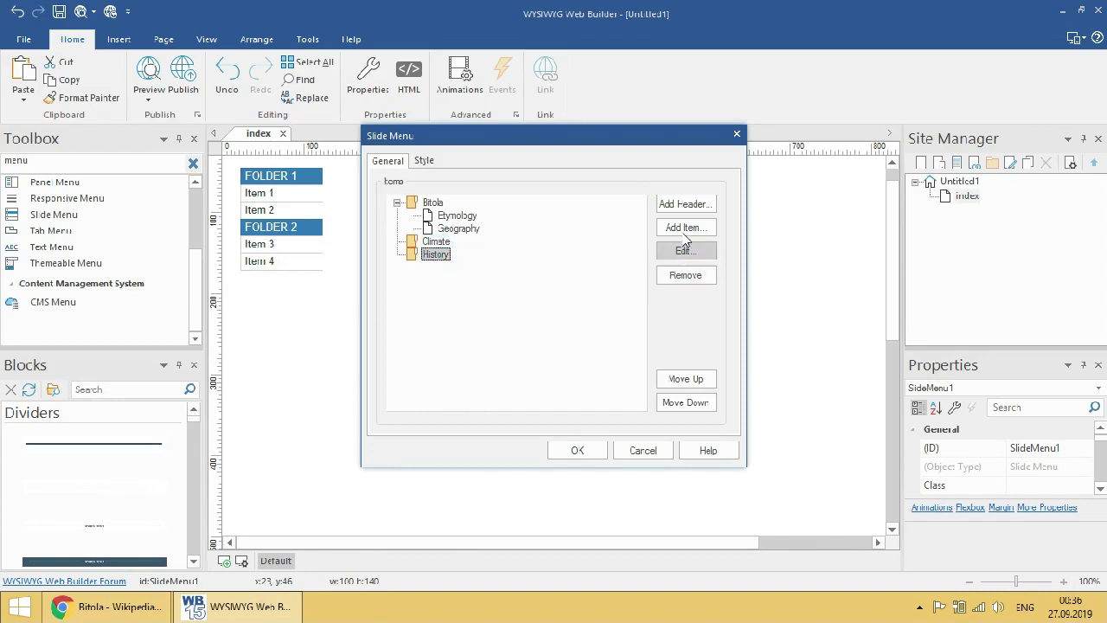
{"action": "left_click", "coordinate": [683, 204]}
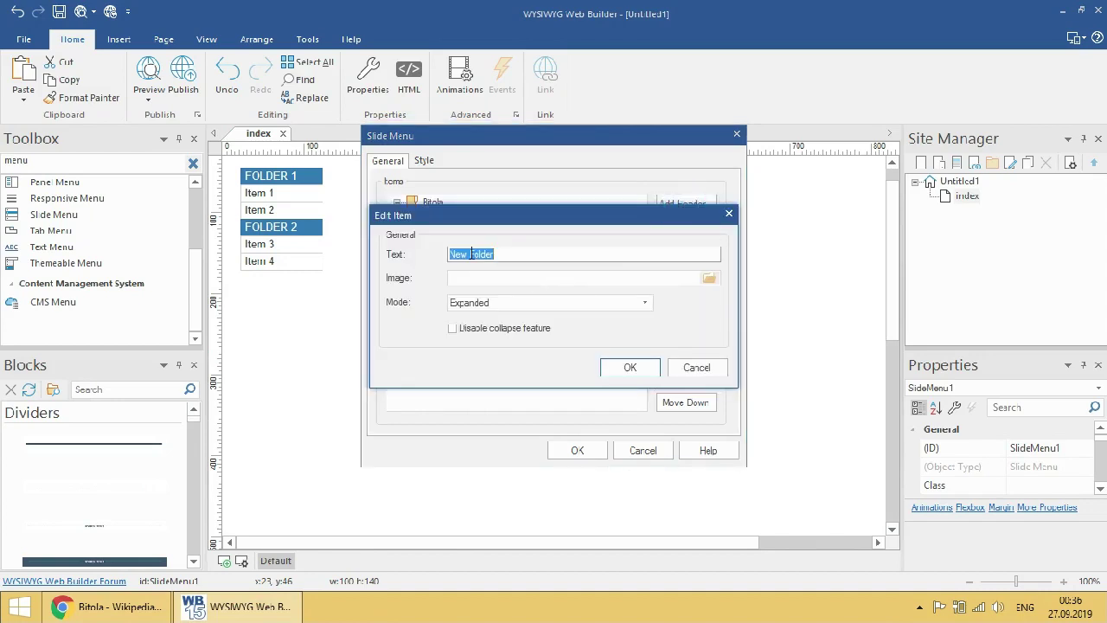
{"action": "left_click", "coordinate": [685, 366]}
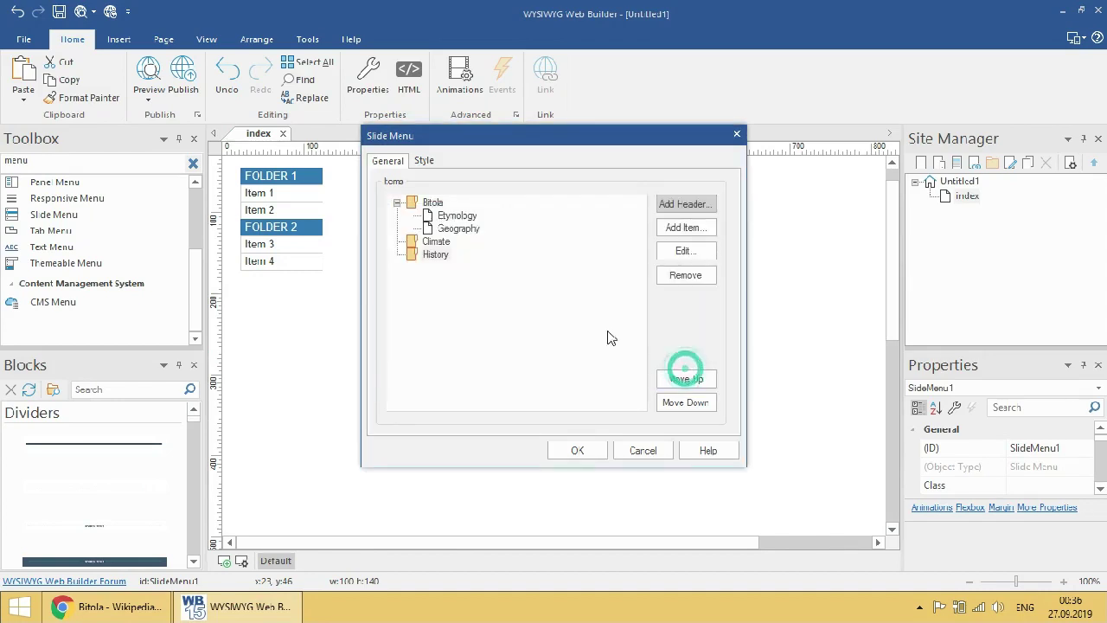
- Add an item titled "Prehistory" under the History header, copying the title from the Wikipedia contents list in Chrome
{"action": "left_click", "coordinate": [682, 228]}
{"action": "right_click", "coordinate": [458, 172]}
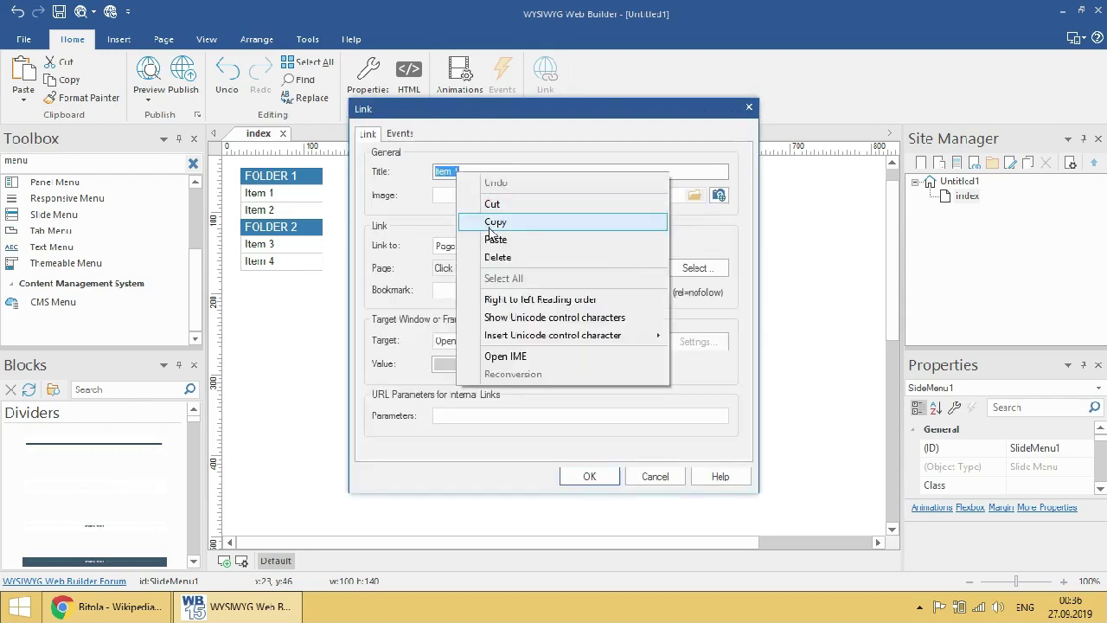
{"action": "left_click", "coordinate": [487, 229]}
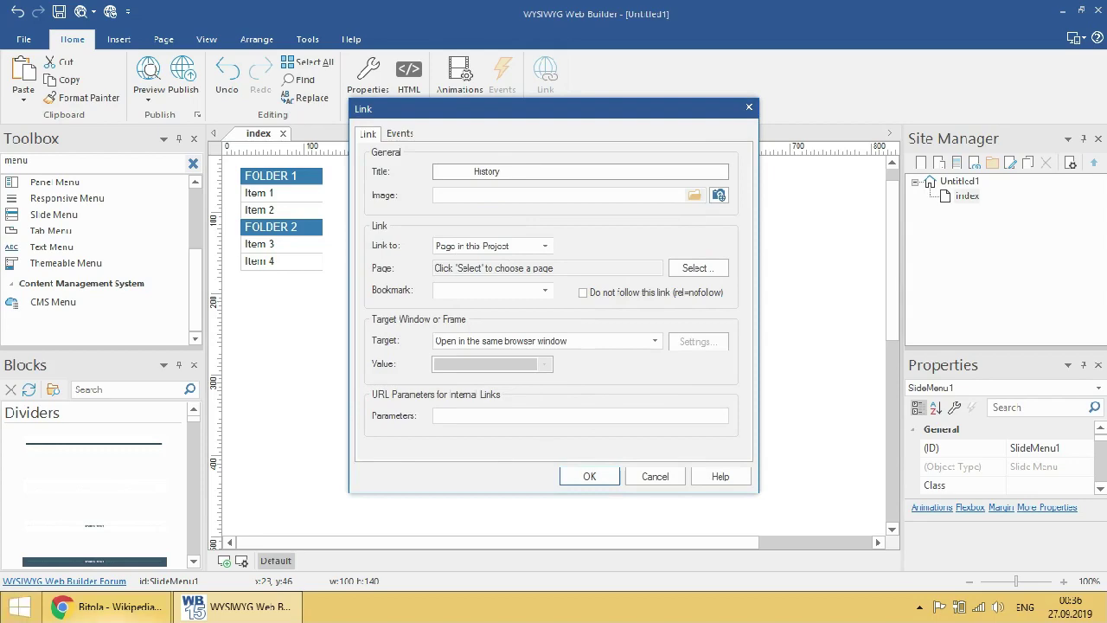
{"action": "left_click", "coordinate": [111, 606]}
{"action": "left_click_drag", "start_coordinate": [269, 249], "coordinate": [220, 250]}
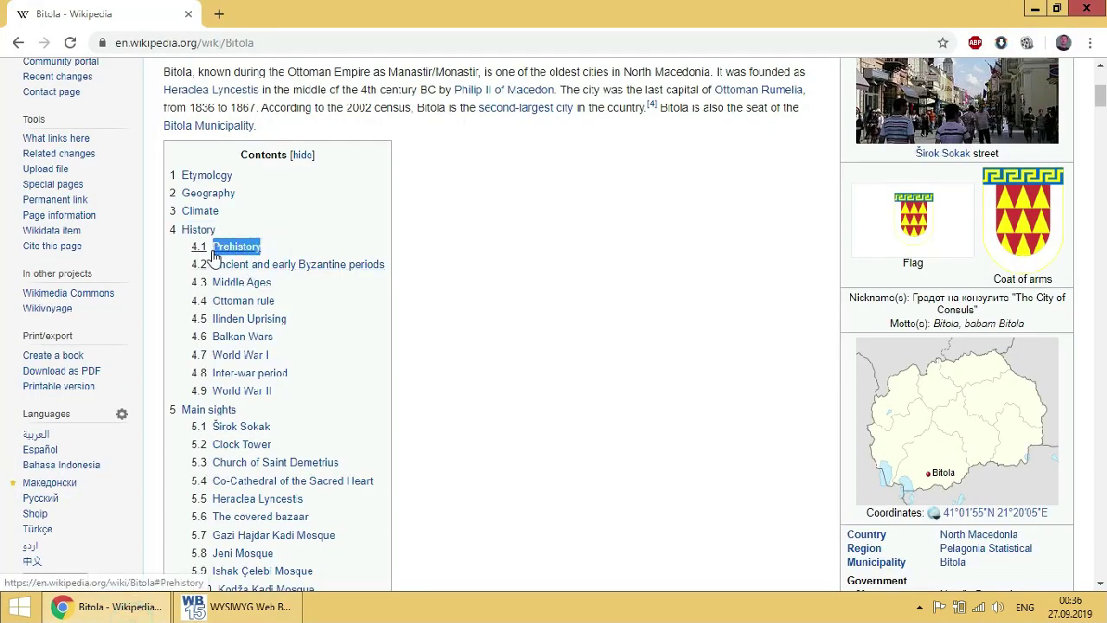
{"action": "right_click", "coordinate": [215, 257]}
{"action": "left_click", "coordinate": [255, 311]}
{"action": "left_click", "coordinate": [246, 607]}
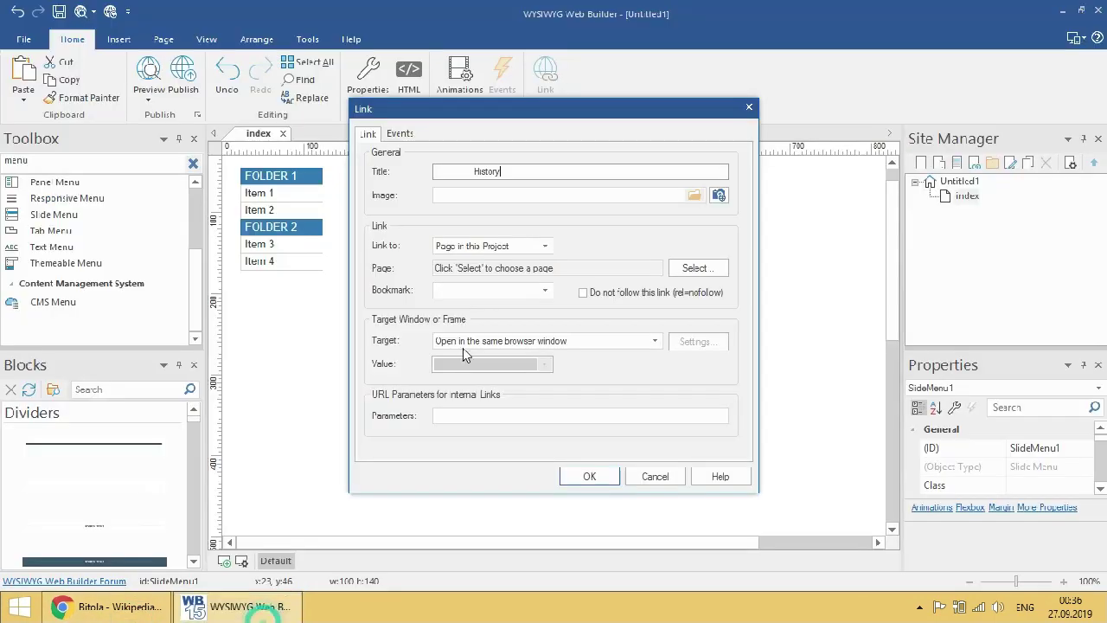
{"action": "double_click", "coordinate": [506, 171]}
{"action": "right_click", "coordinate": [436, 178]}
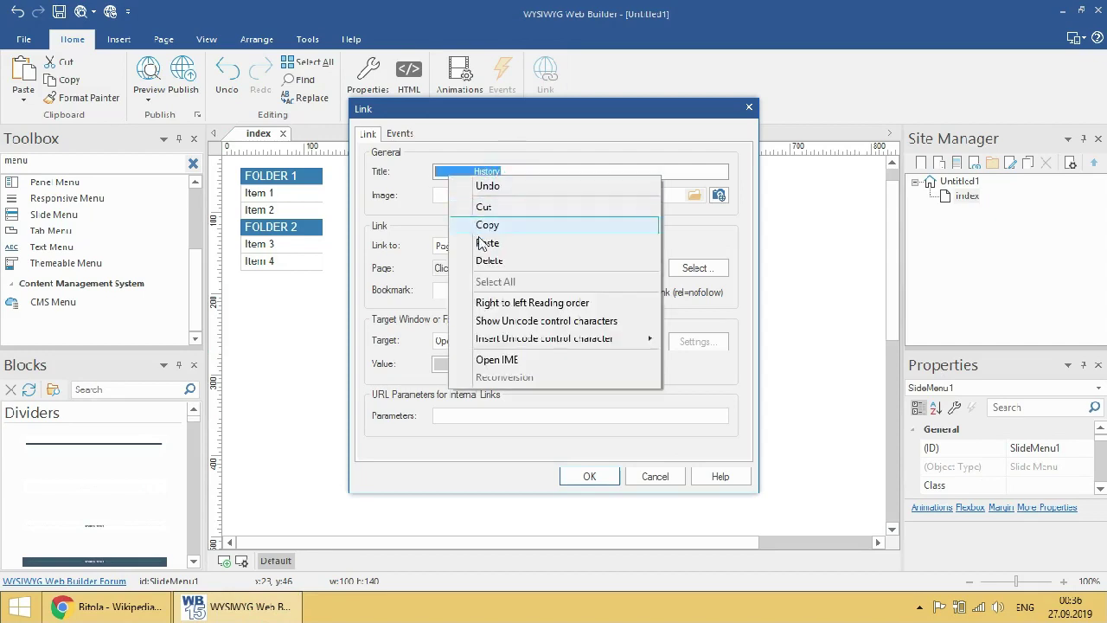
{"action": "left_click", "coordinate": [483, 249]}
{"action": "left_click", "coordinate": [589, 477]}
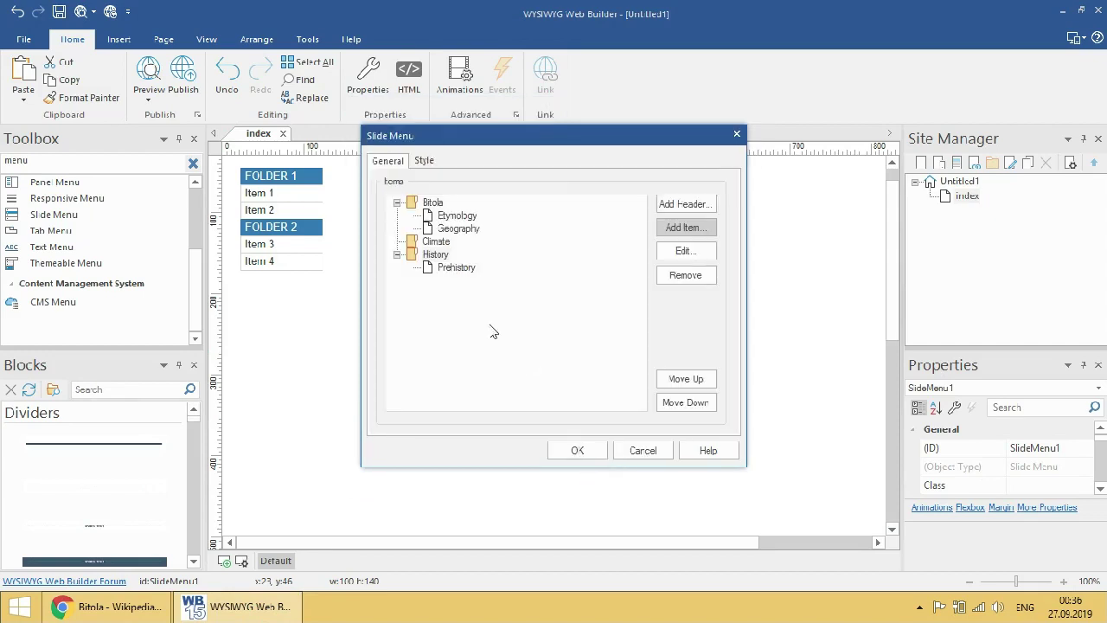
- Add a second item with its default title under the History header and copy "Ancient and early Byzantine periods" from the Wikipedia contents list
{"action": "left_click", "coordinate": [683, 230]}
{"action": "left_click", "coordinate": [589, 477]}
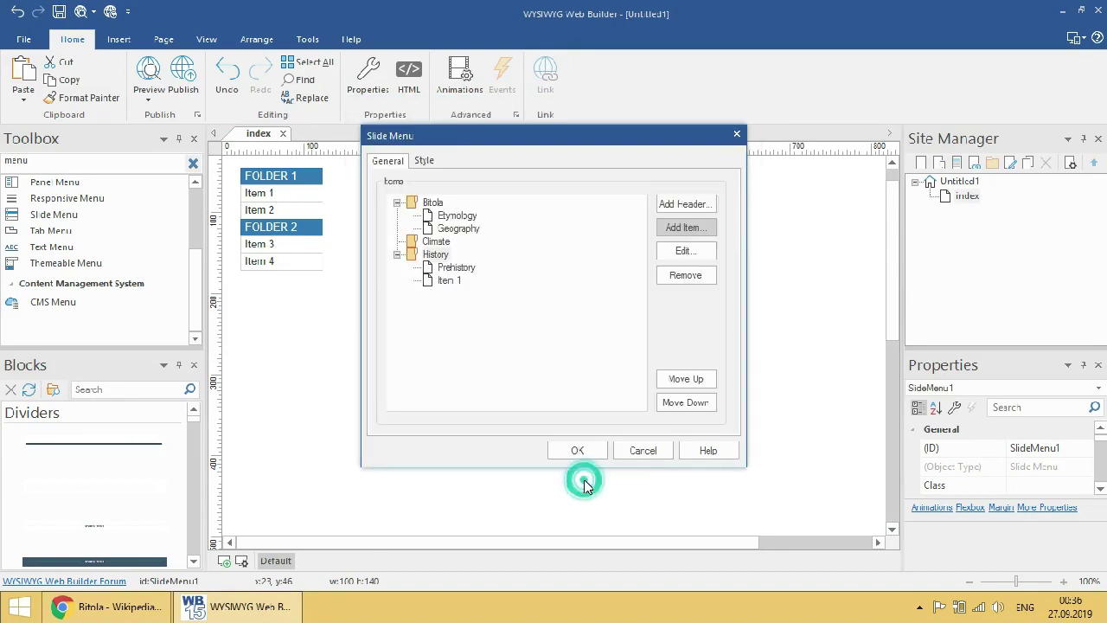
{"action": "left_click", "coordinate": [117, 606]}
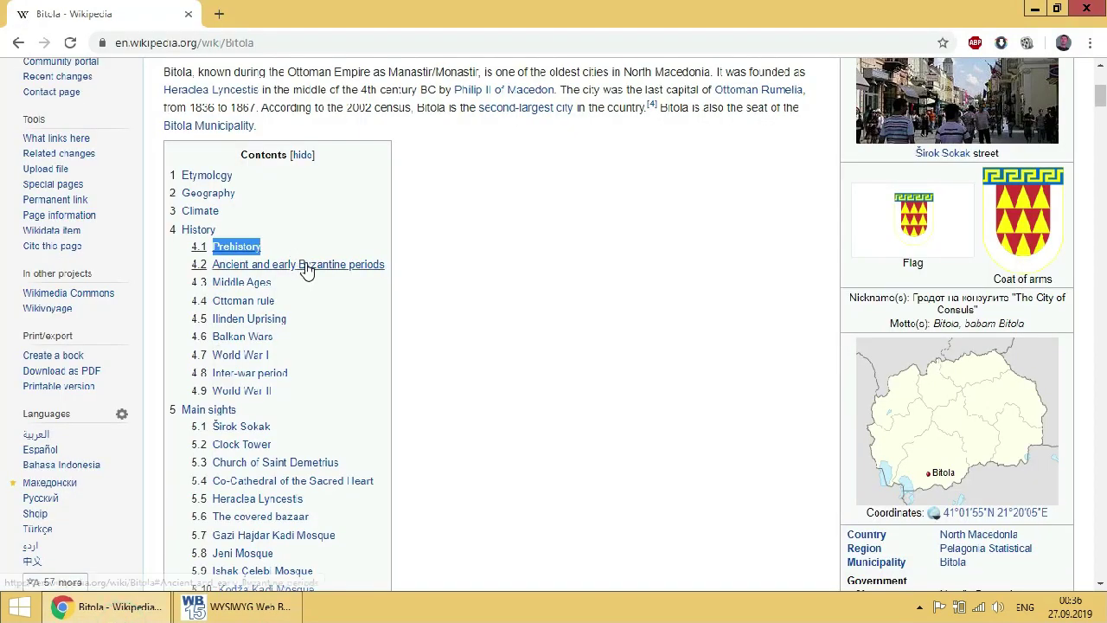
{"action": "left_click_drag", "start_coordinate": [385, 271], "coordinate": [216, 268]}
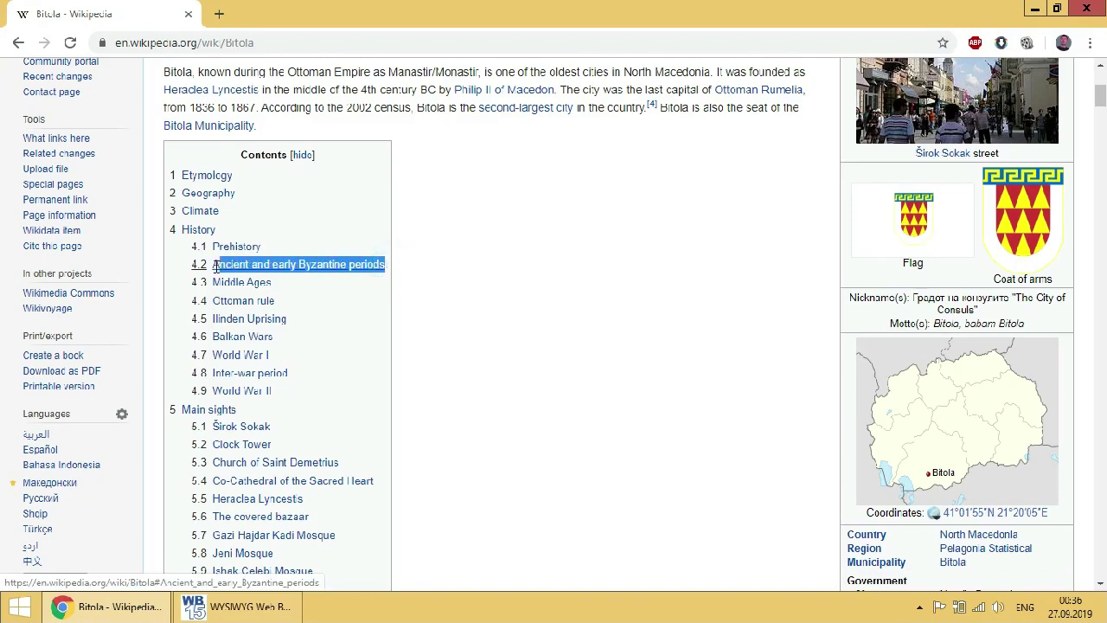
{"action": "right_click", "coordinate": [216, 272]}
{"action": "left_click", "coordinate": [317, 390]}
{"action": "key", "text": "alt+Tab"}
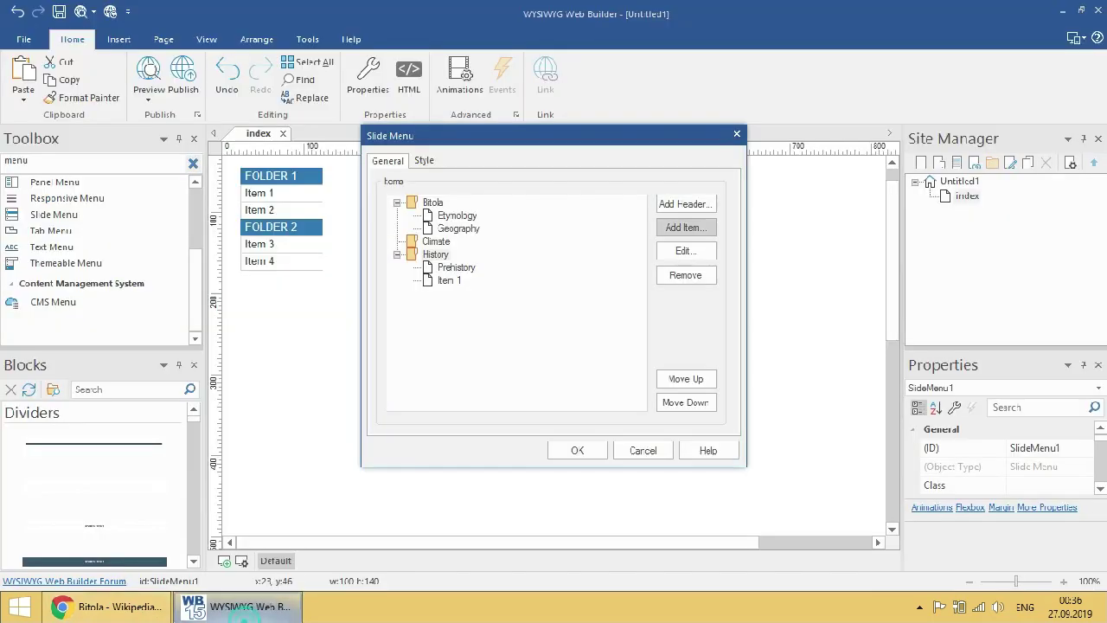
- Rename Item 1 under the History header to "Ancient and early Byzantine periods" using the copied text
{"action": "left_click", "coordinate": [683, 251]}
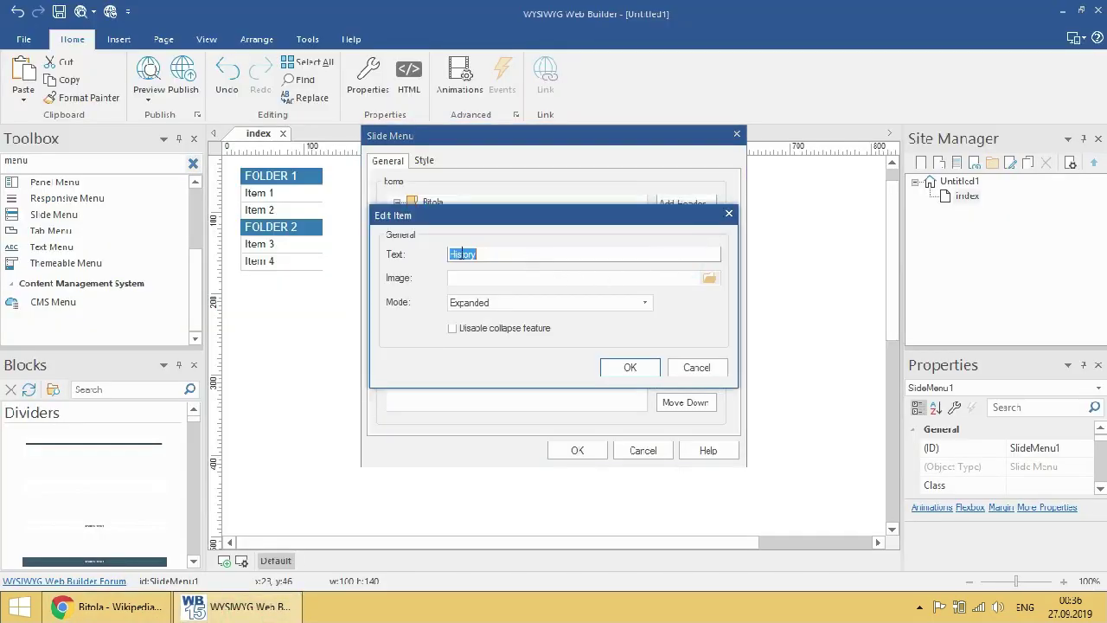
{"action": "left_click", "coordinate": [678, 367]}
{"action": "left_click", "coordinate": [451, 289]}
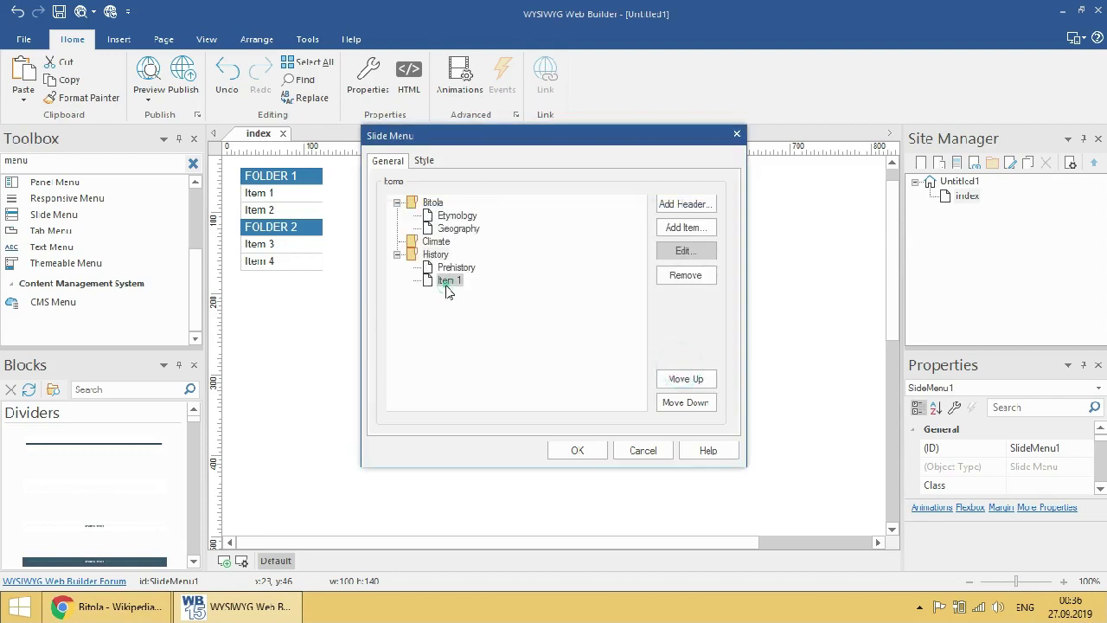
{"action": "left_click", "coordinate": [674, 253]}
{"action": "right_click", "coordinate": [445, 173]}
{"action": "left_click", "coordinate": [478, 235]}
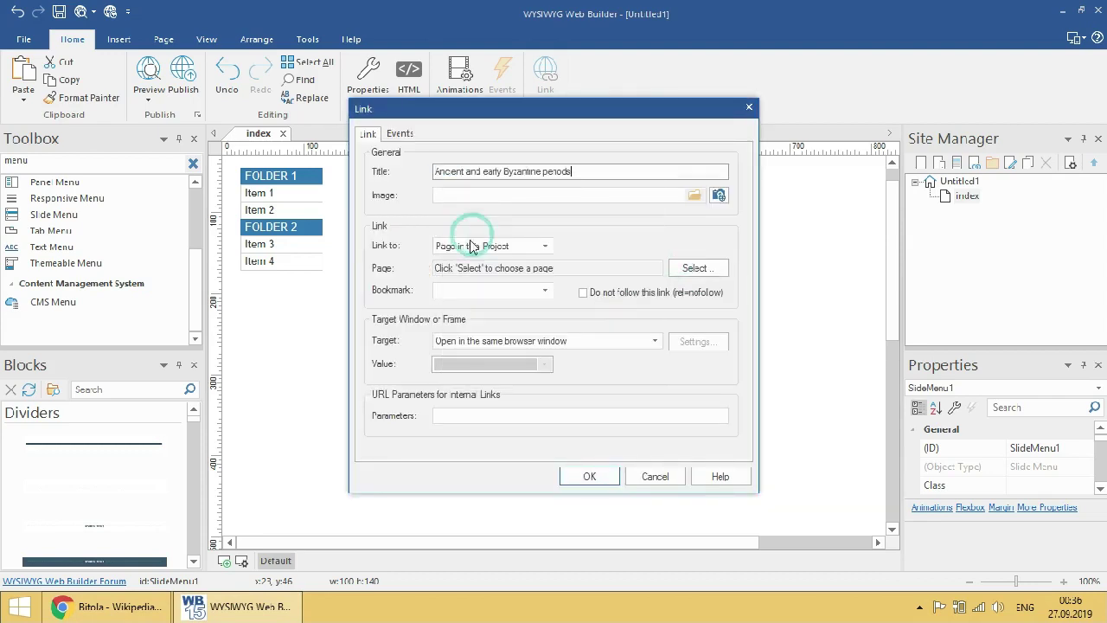
{"action": "left_click", "coordinate": [592, 475]}
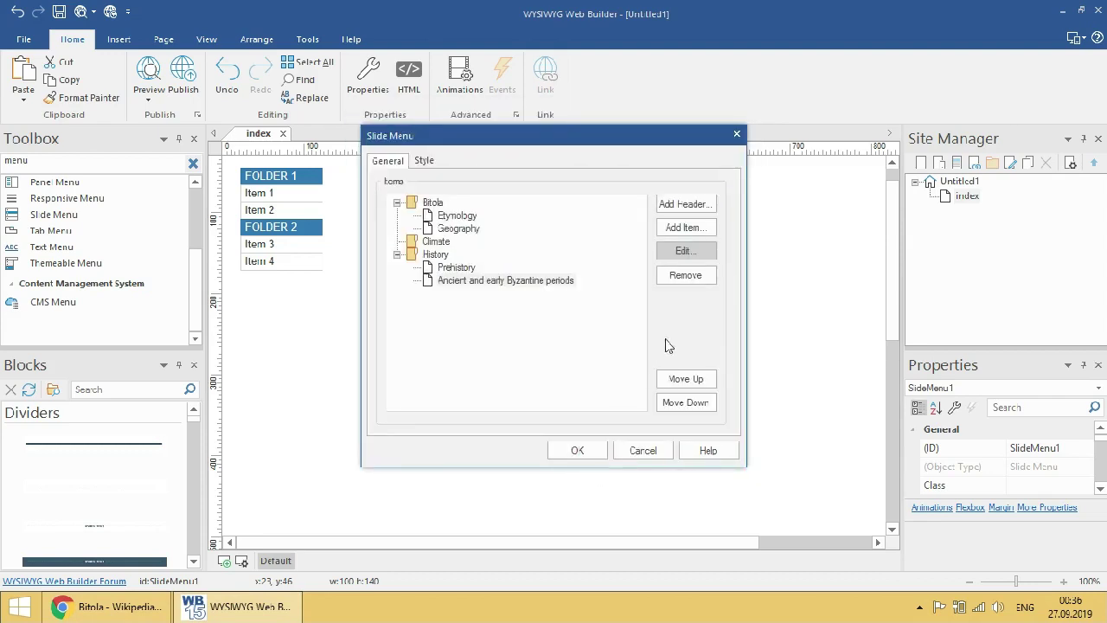
- Add a "Middle Ages" item under History, copying its title from the Wikipedia contents list, and apply the slide menu changes
{"action": "left_click", "coordinate": [705, 228]}
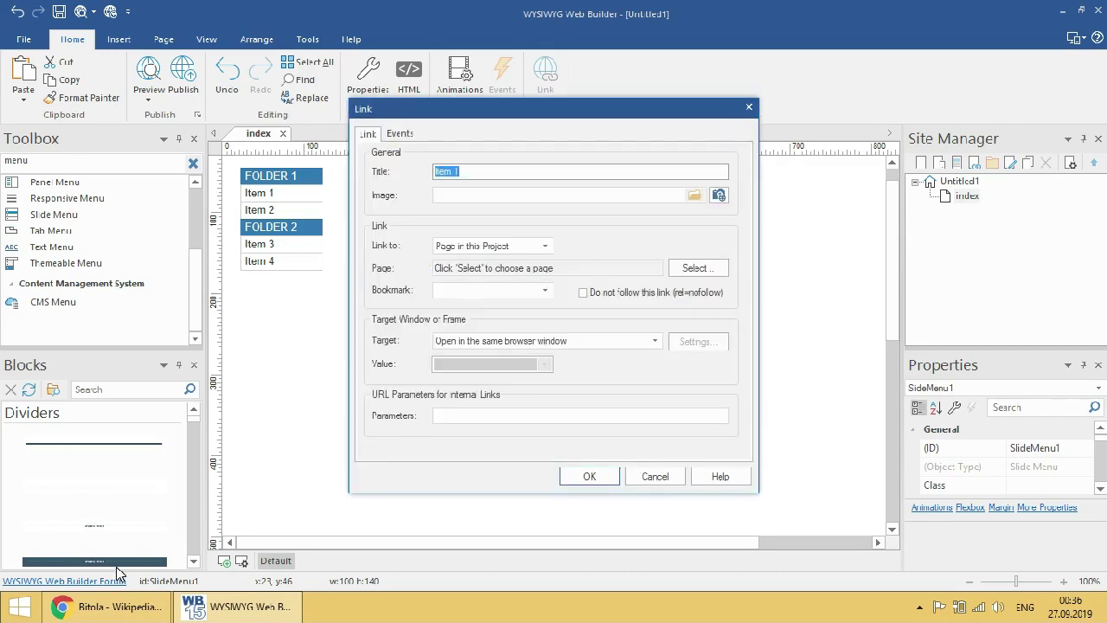
{"action": "left_click", "coordinate": [105, 607]}
{"action": "left_click_drag", "start_coordinate": [286, 283], "coordinate": [212, 290]}
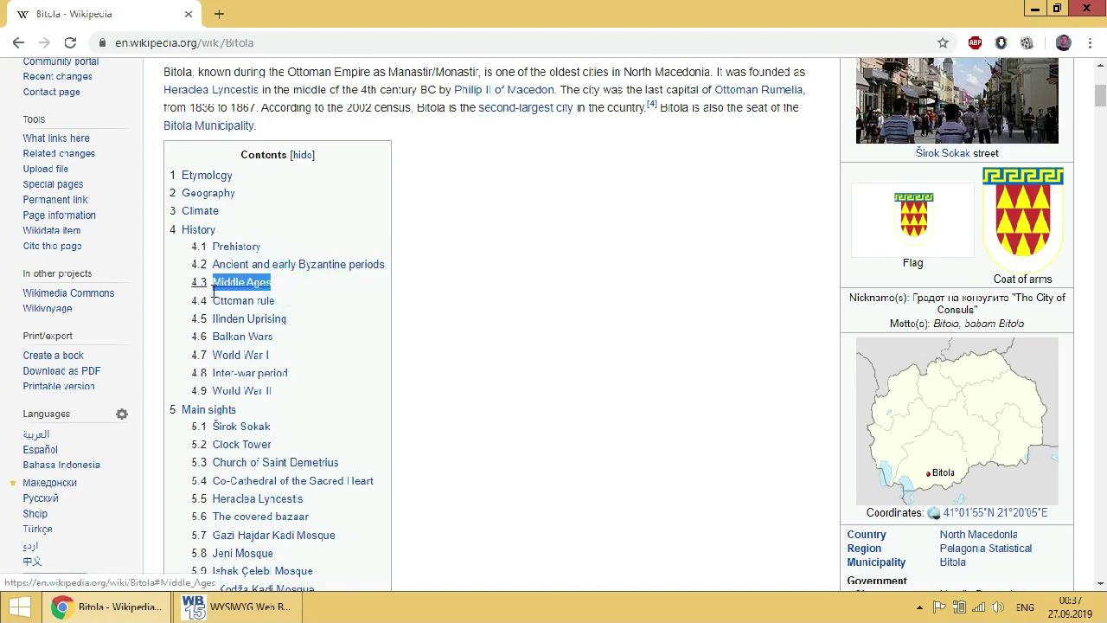
{"action": "right_click", "coordinate": [221, 294]}
{"action": "left_click", "coordinate": [260, 419]}
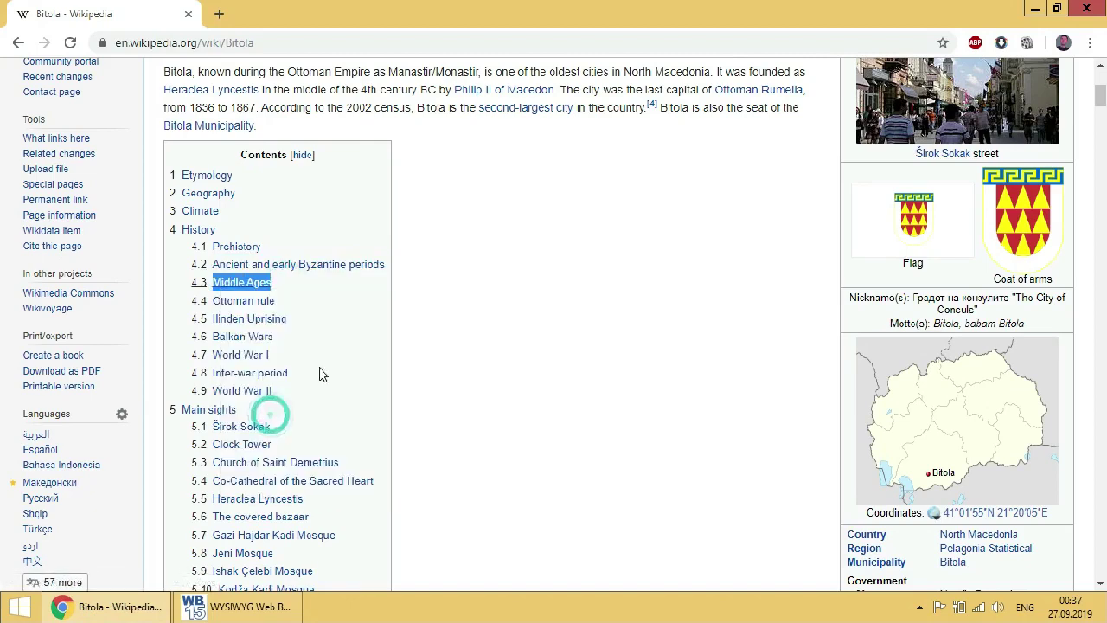
{"action": "scroll", "coordinate": [412, 344], "scroll_direction": "down", "scroll_amount": 4}
{"action": "scroll", "coordinate": [413, 344], "scroll_direction": "up", "scroll_amount": 2}
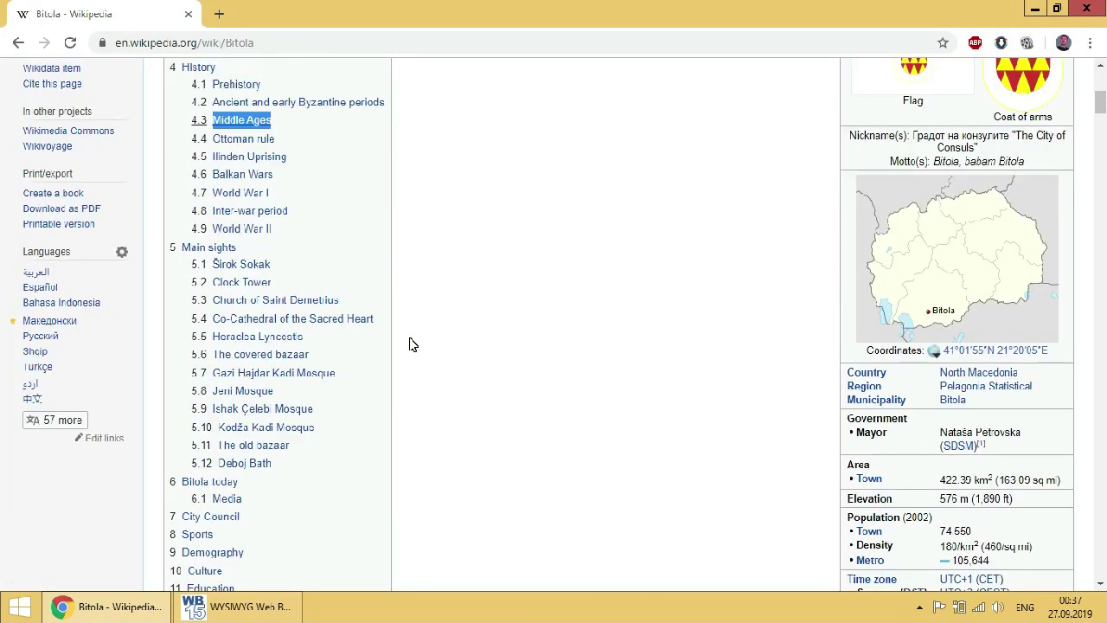
{"action": "left_click", "coordinate": [238, 606]}
{"action": "right_click", "coordinate": [443, 171]}
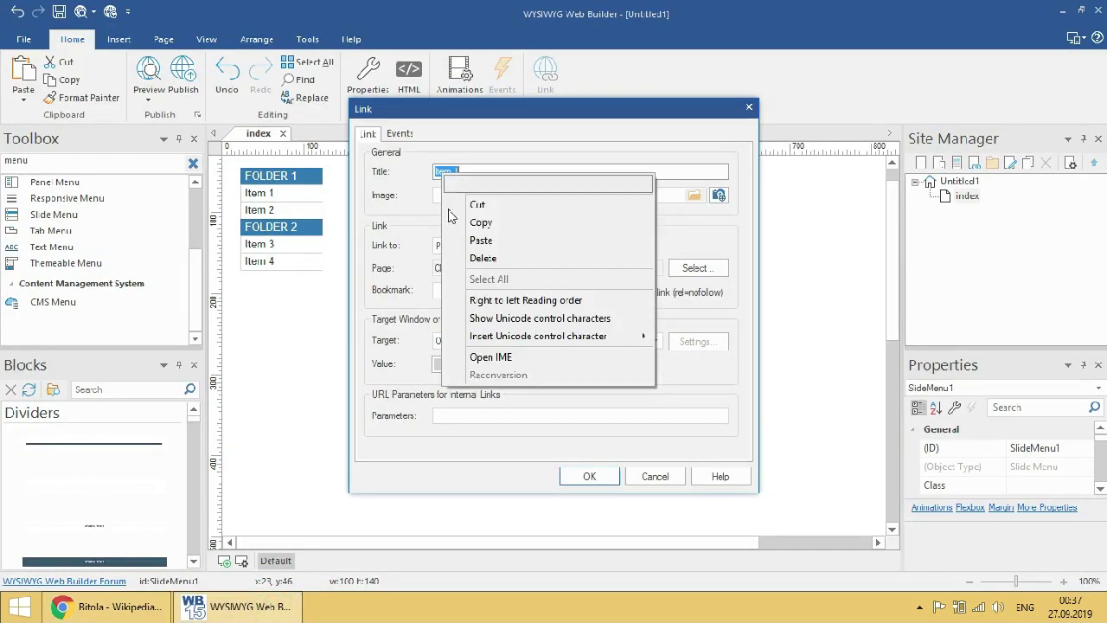
{"action": "left_click", "coordinate": [466, 240]}
{"action": "left_click", "coordinate": [588, 478]}
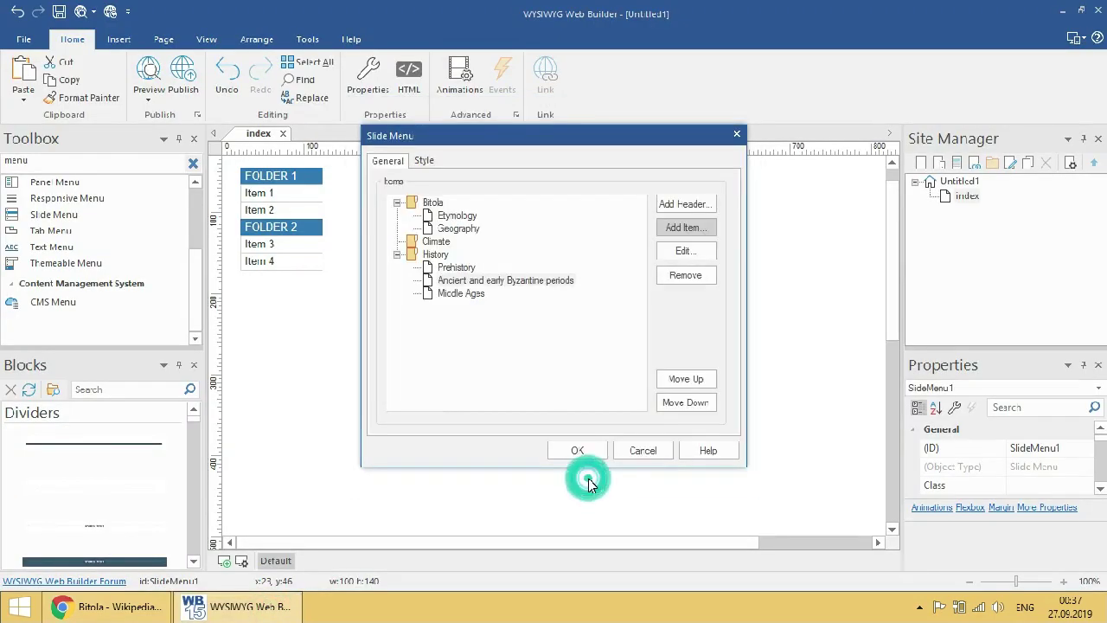
{"action": "left_click", "coordinate": [577, 453]}
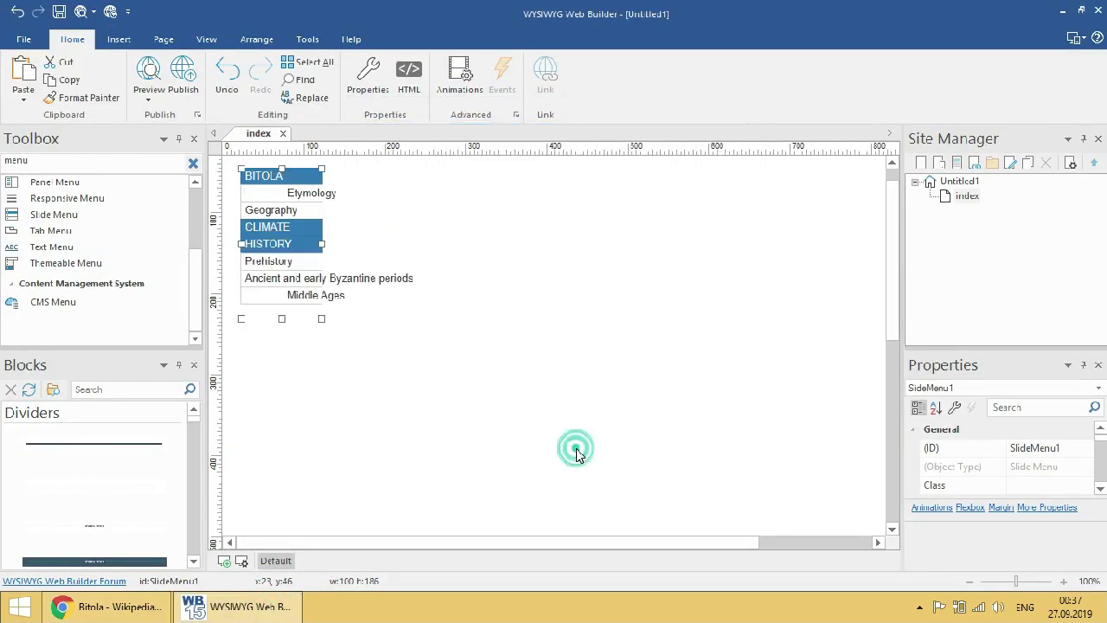
{"action": "left_click", "coordinate": [420, 390]}
- Check how the titles of the Middle Ages and Ancient and early Byzantine periods items begin, then close the slide menu's settings
{"action": "double_click", "coordinate": [307, 296]}
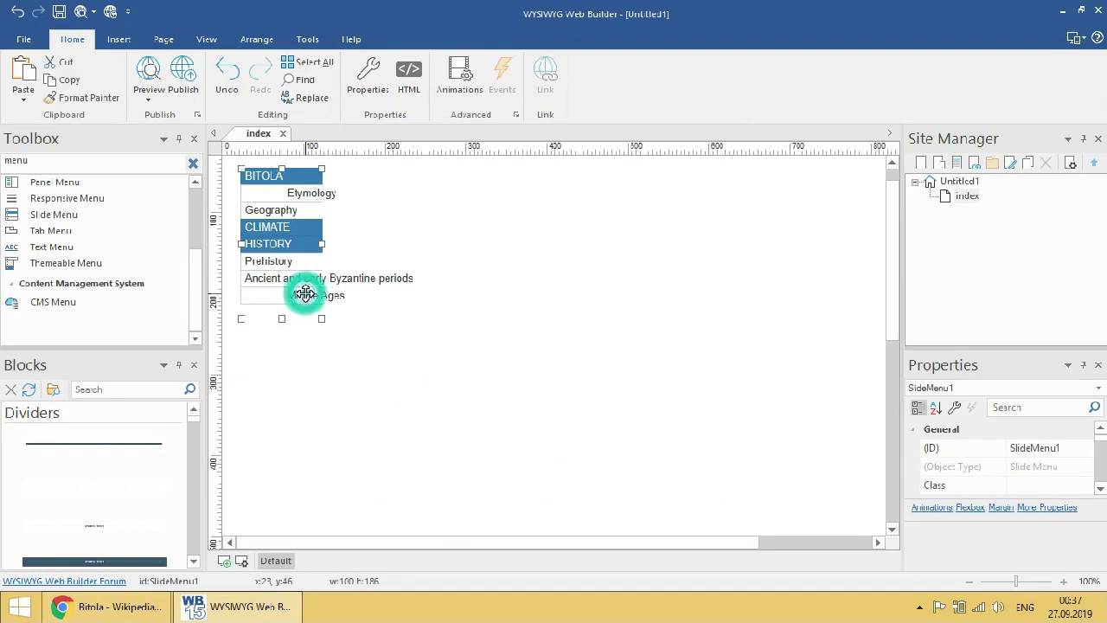
{"action": "left_click", "coordinate": [477, 299]}
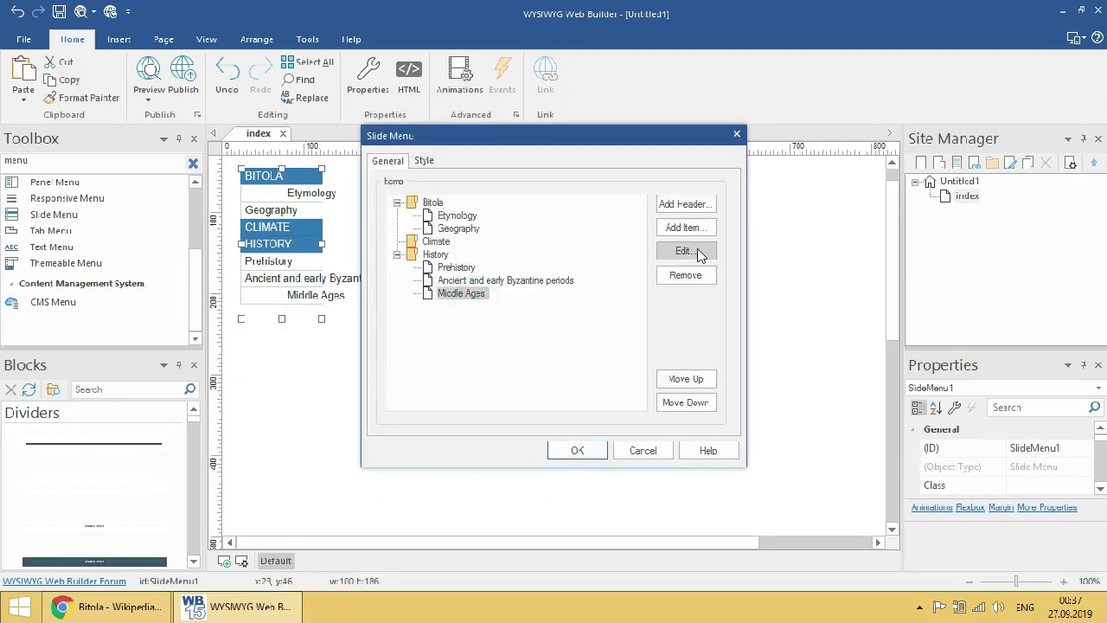
{"action": "left_click", "coordinate": [688, 249]}
{"action": "left_click", "coordinate": [474, 170]}
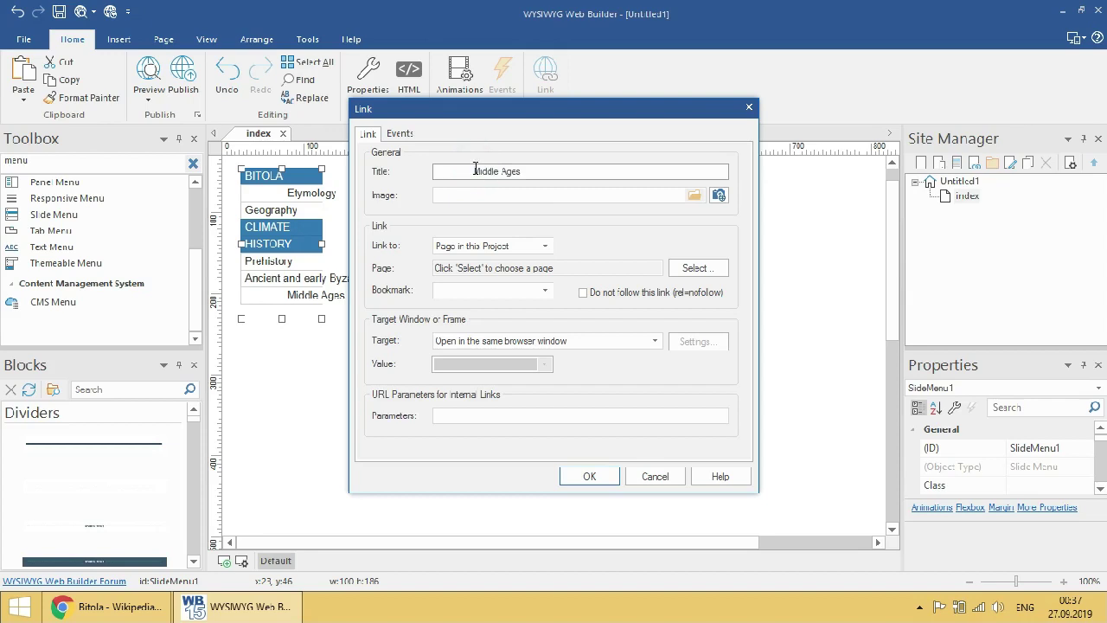
{"action": "left_click", "coordinate": [591, 478]}
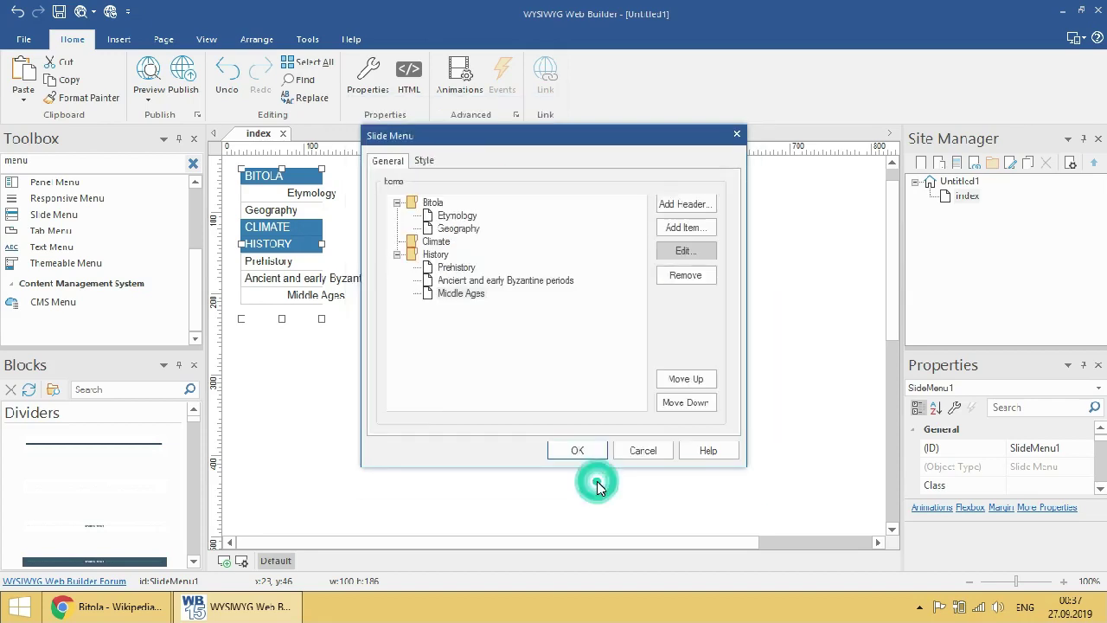
{"action": "left_click", "coordinate": [474, 280]}
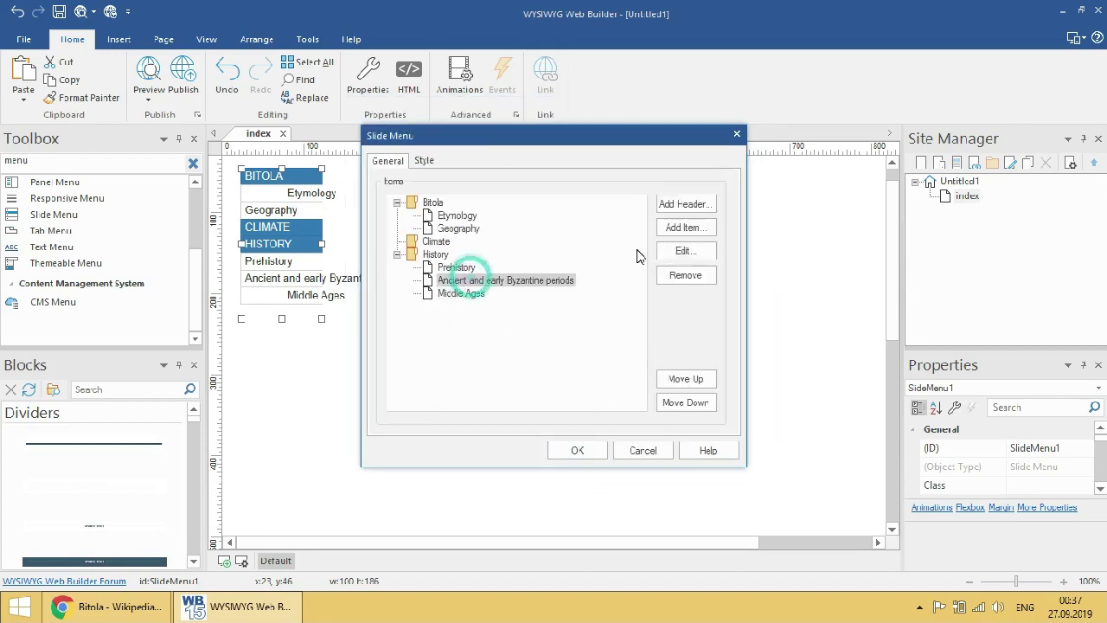
{"action": "left_click", "coordinate": [684, 250]}
{"action": "left_click", "coordinate": [440, 172]}
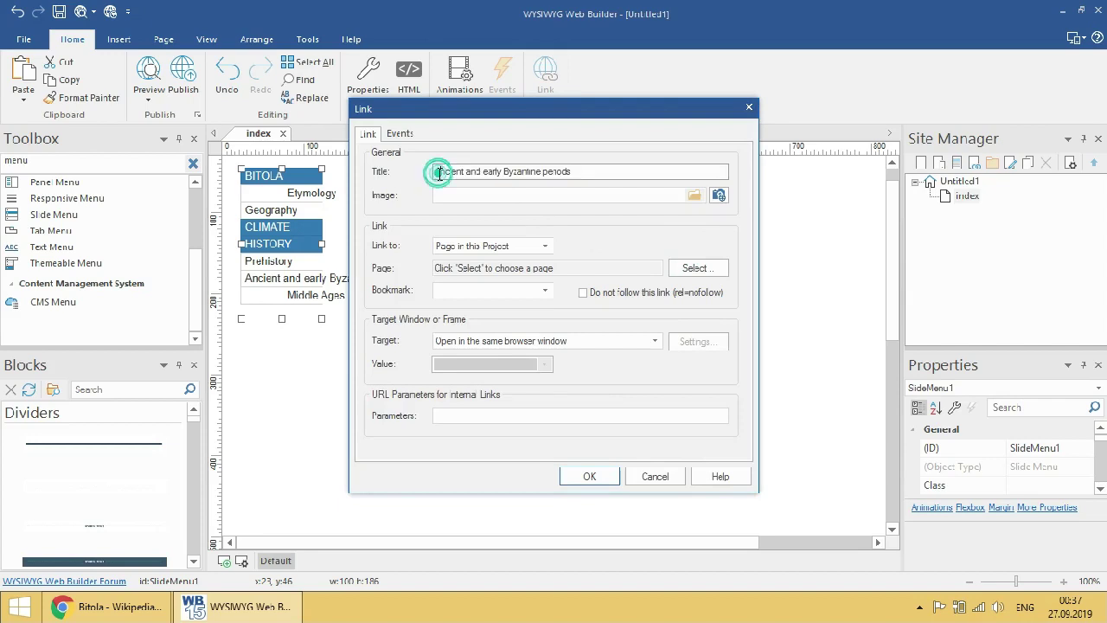
{"action": "left_click", "coordinate": [591, 476]}
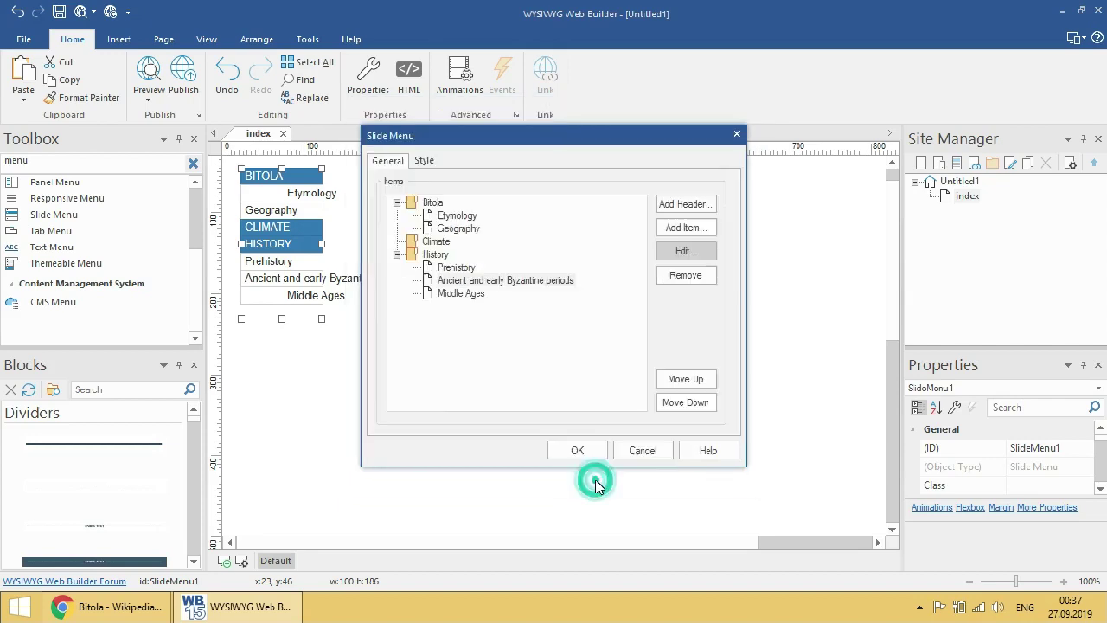
{"action": "left_click", "coordinate": [737, 135]}
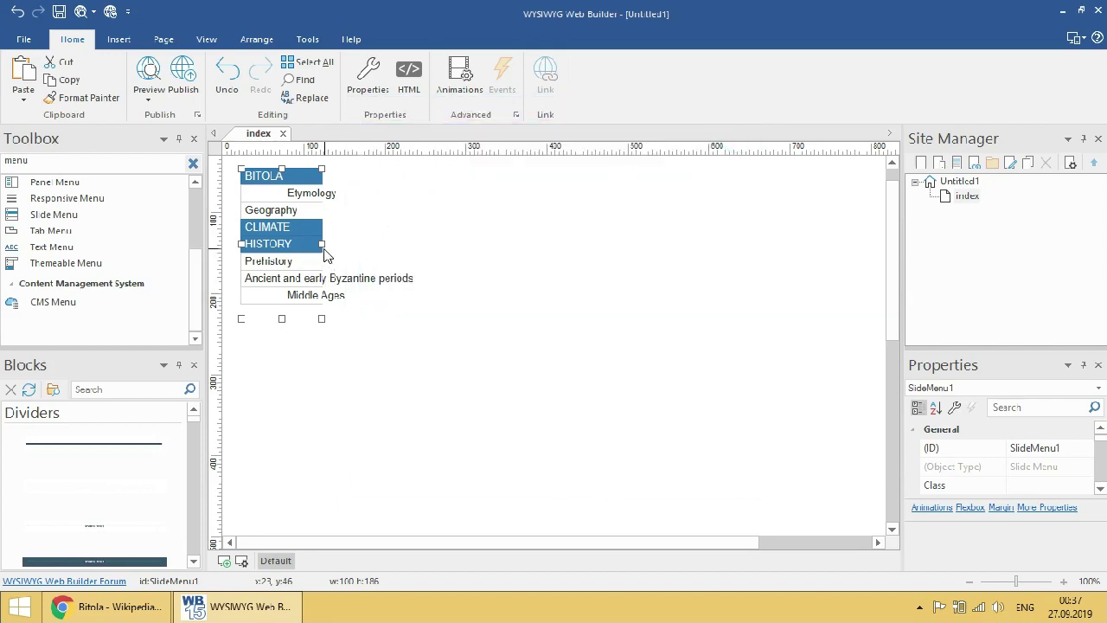
- Widen the slide menu on the page to about 222 pixels
{"action": "left_click_drag", "start_coordinate": [323, 245], "coordinate": [421, 250]}
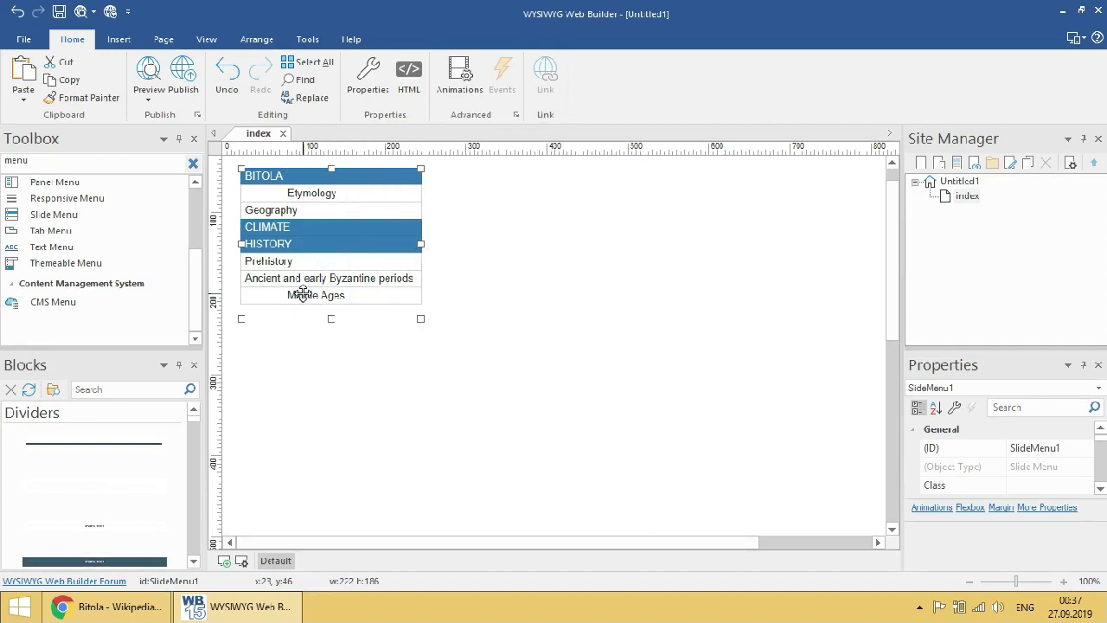
{"action": "double_click", "coordinate": [302, 292]}
{"action": "left_click", "coordinate": [694, 258]}
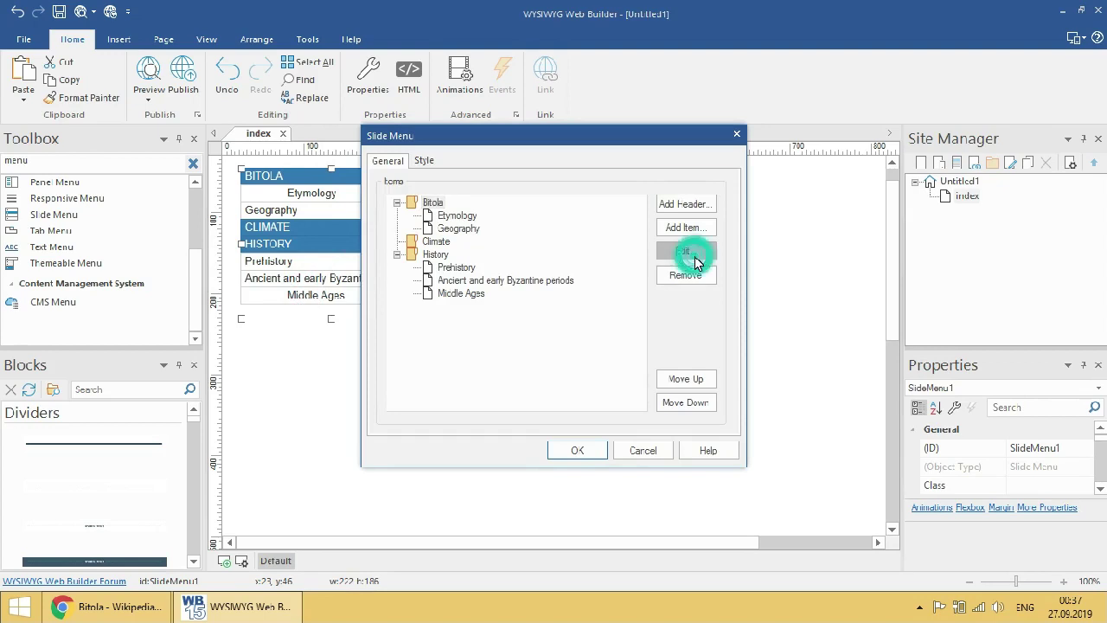
{"action": "left_click", "coordinate": [642, 450]}
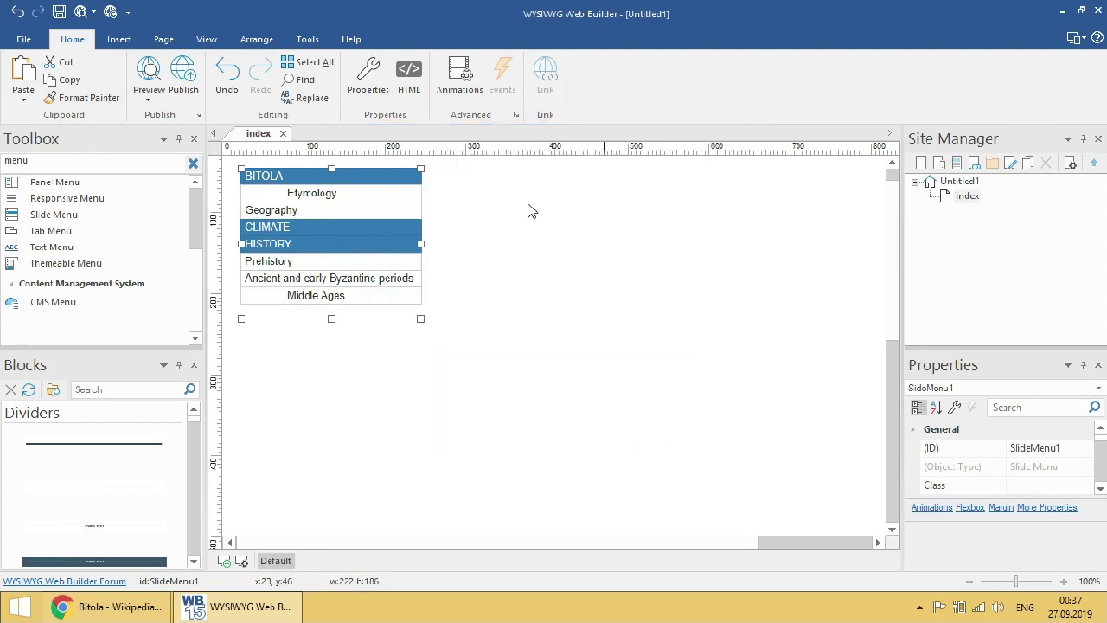
- Preview the page in Google Chrome and test the slide menu's Bitola and Climate headers
{"action": "left_click", "coordinate": [145, 71]}
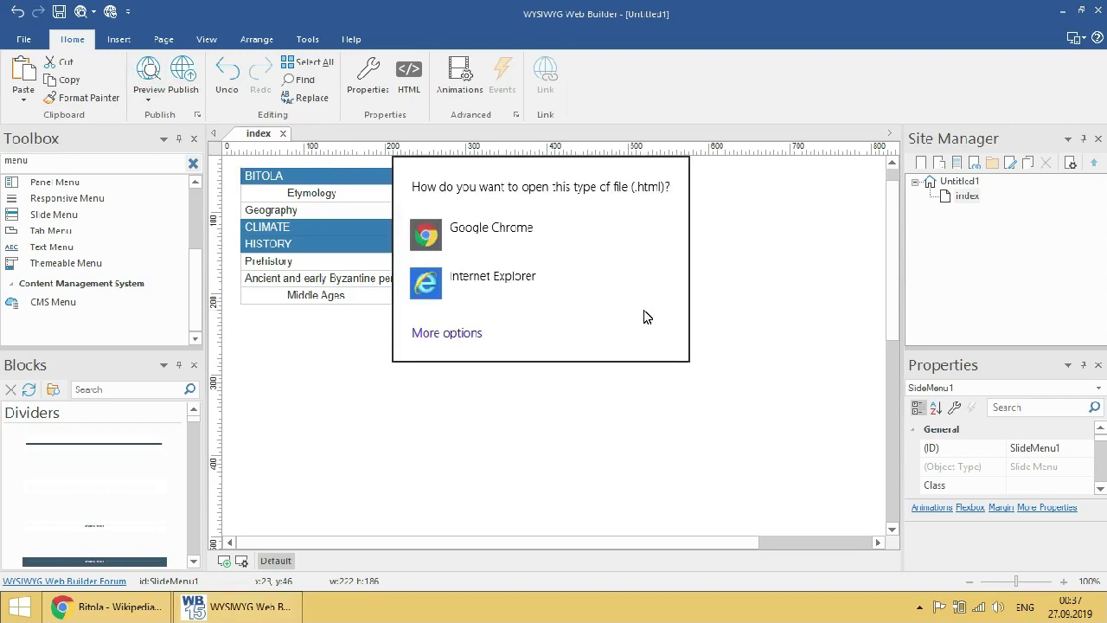
{"action": "left_click", "coordinate": [569, 249]}
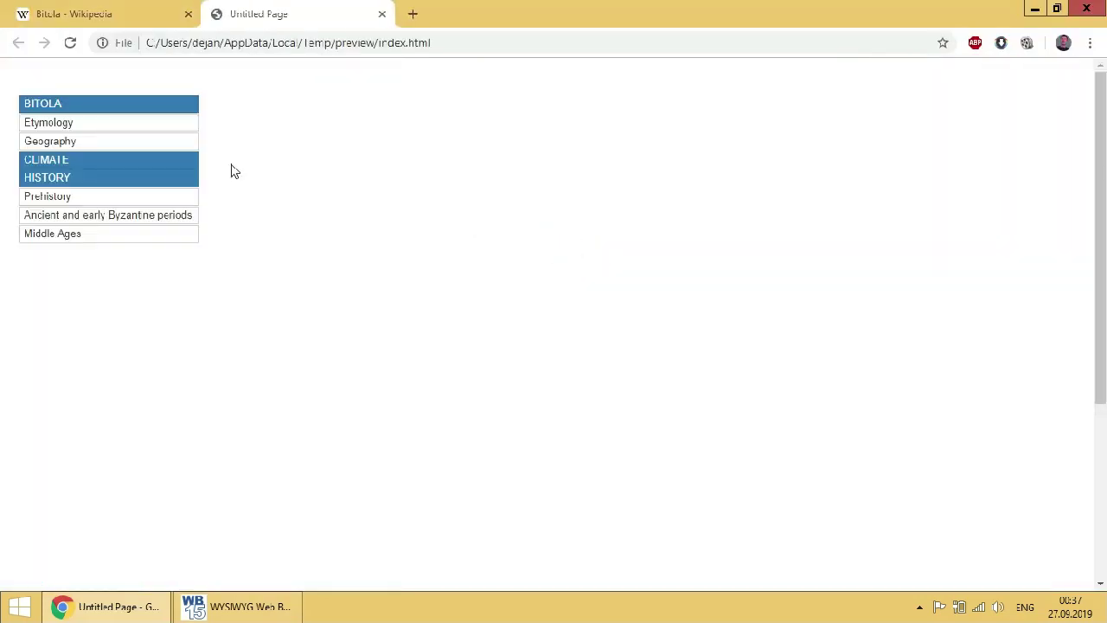
{"action": "left_click", "coordinate": [43, 105]}
{"action": "left_click", "coordinate": [43, 107]}
{"action": "left_click", "coordinate": [41, 161]}
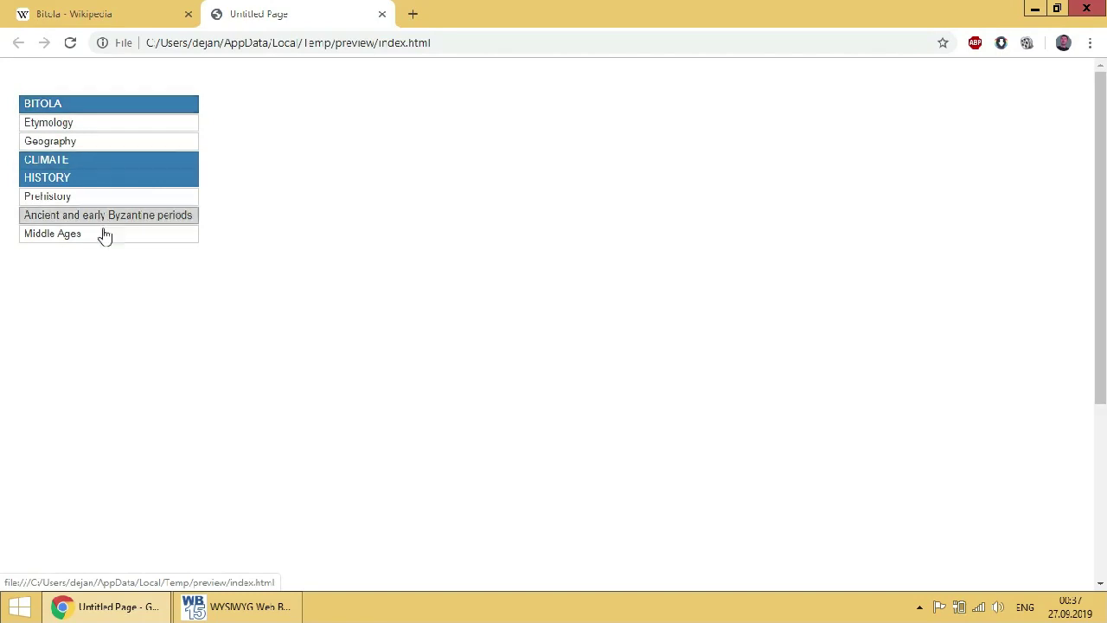
- Close the page preview, copy the "Ottoman rule" title from Bitola's Wikipedia contents list, and switch to WYSIWYG Web Builder
{"action": "left_click", "coordinate": [383, 15]}
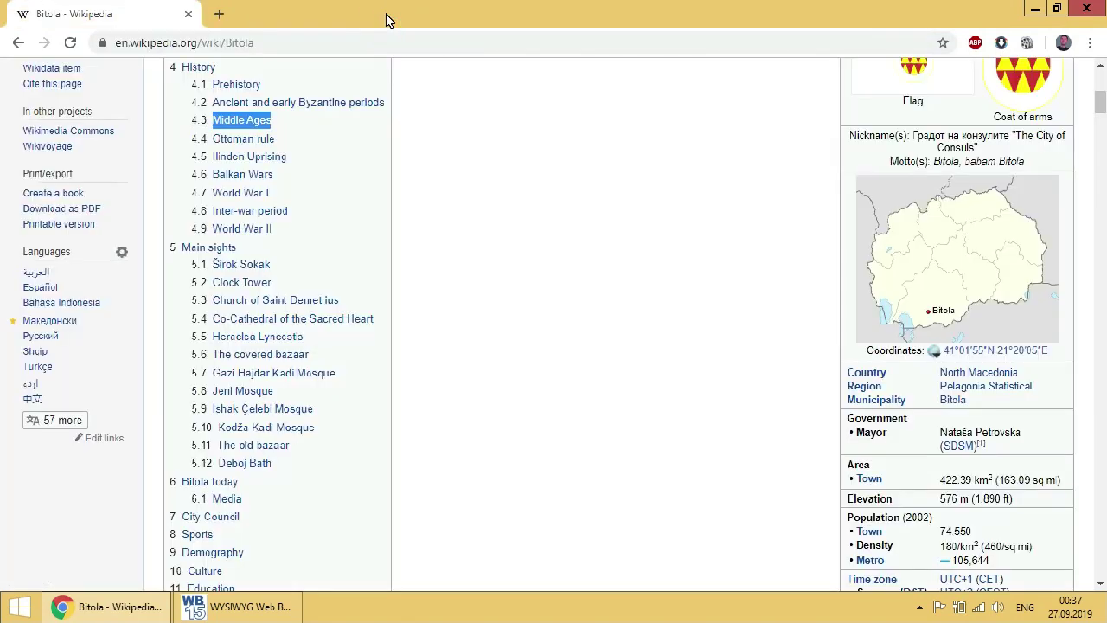
{"action": "left_click_drag", "start_coordinate": [304, 135], "coordinate": [219, 138]}
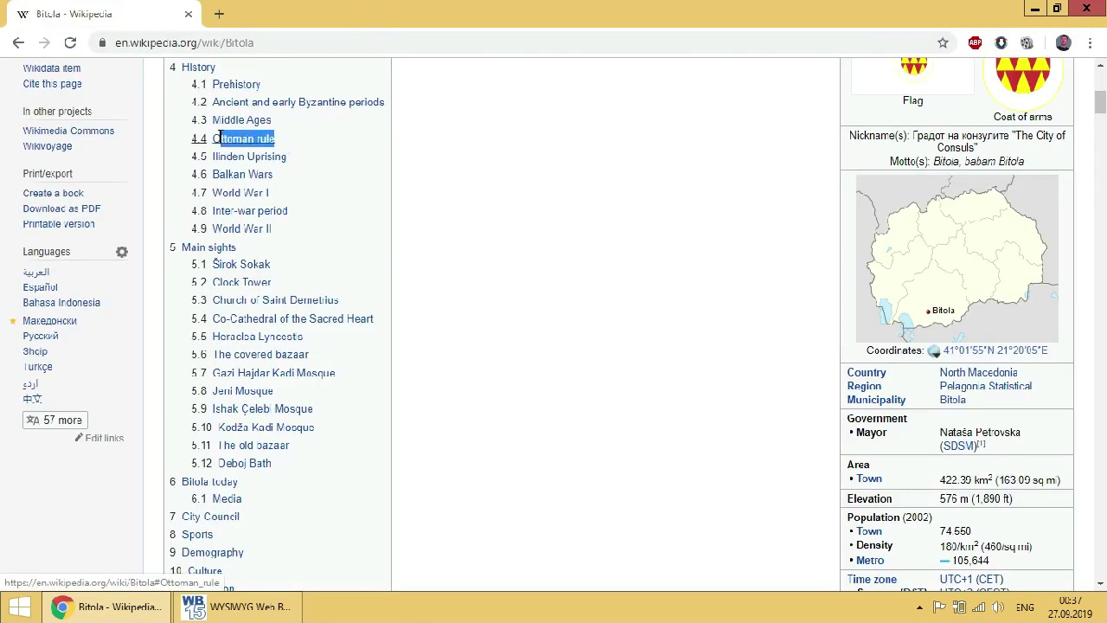
{"action": "right_click", "coordinate": [222, 143]}
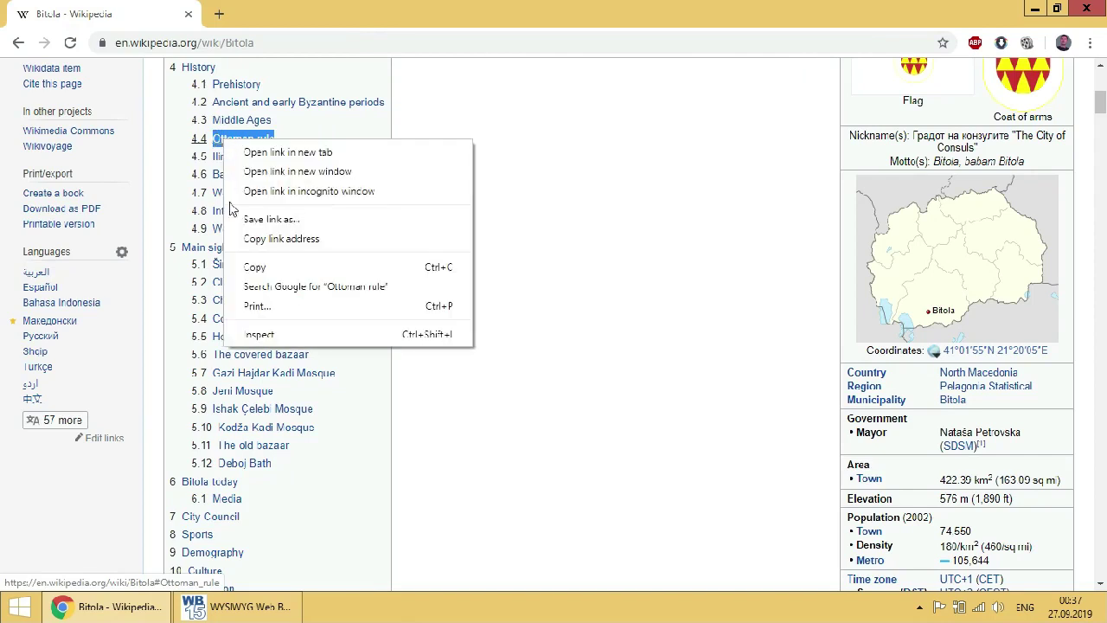
{"action": "left_click", "coordinate": [254, 264]}
{"action": "left_click", "coordinate": [231, 609]}
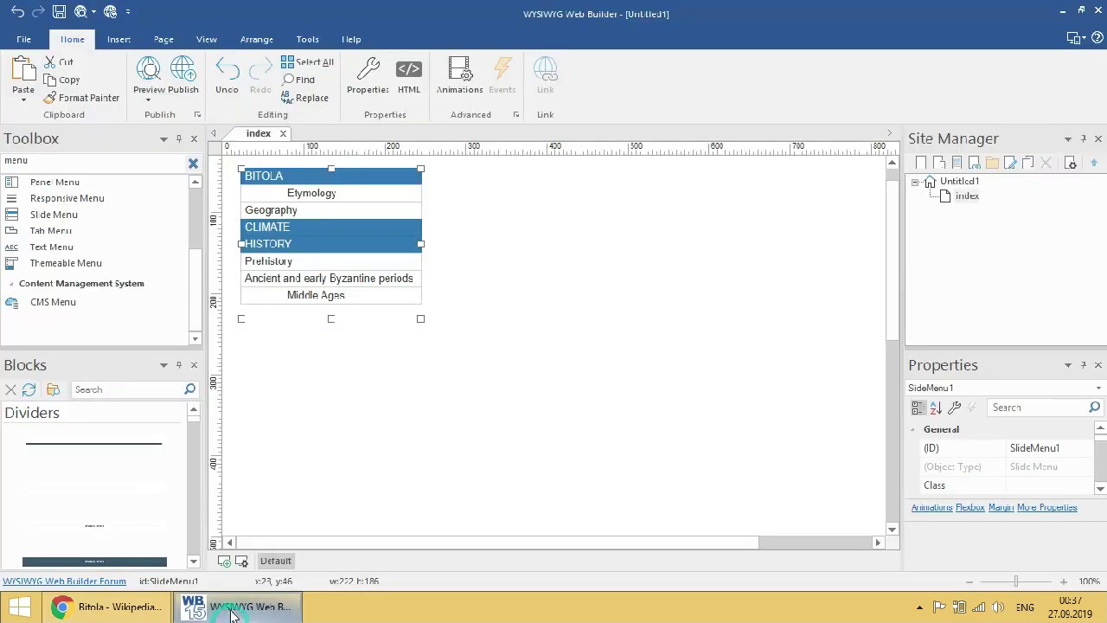
- Remove the leading spaces from the title of the slide menu's Middle Ages item
{"action": "double_click", "coordinate": [300, 297]}
{"action": "left_click", "coordinate": [458, 294]}
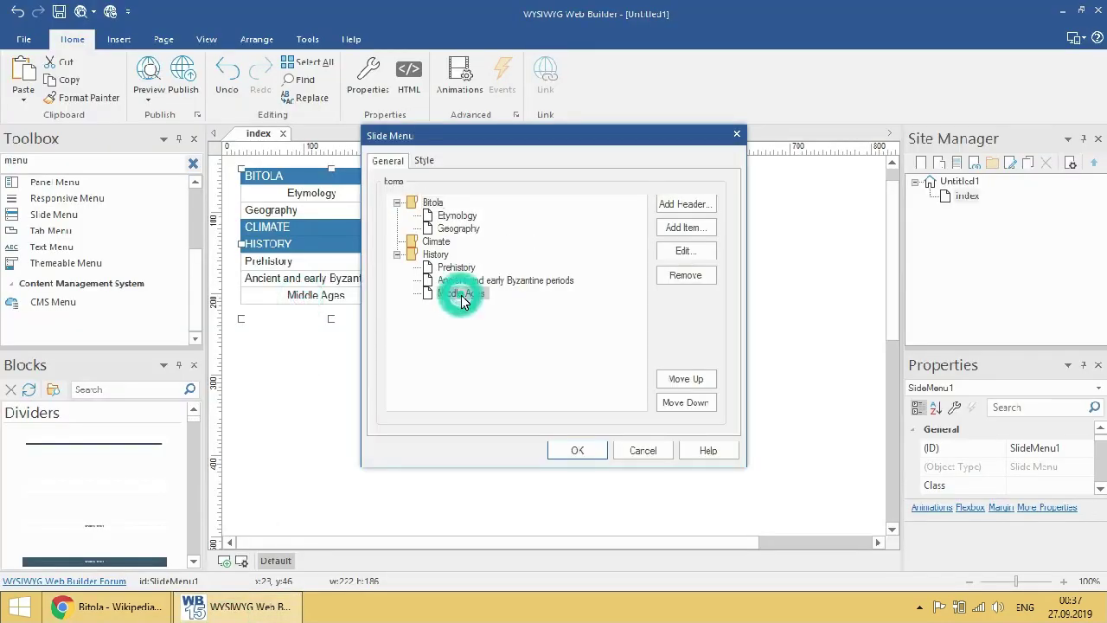
{"action": "left_click", "coordinate": [692, 252]}
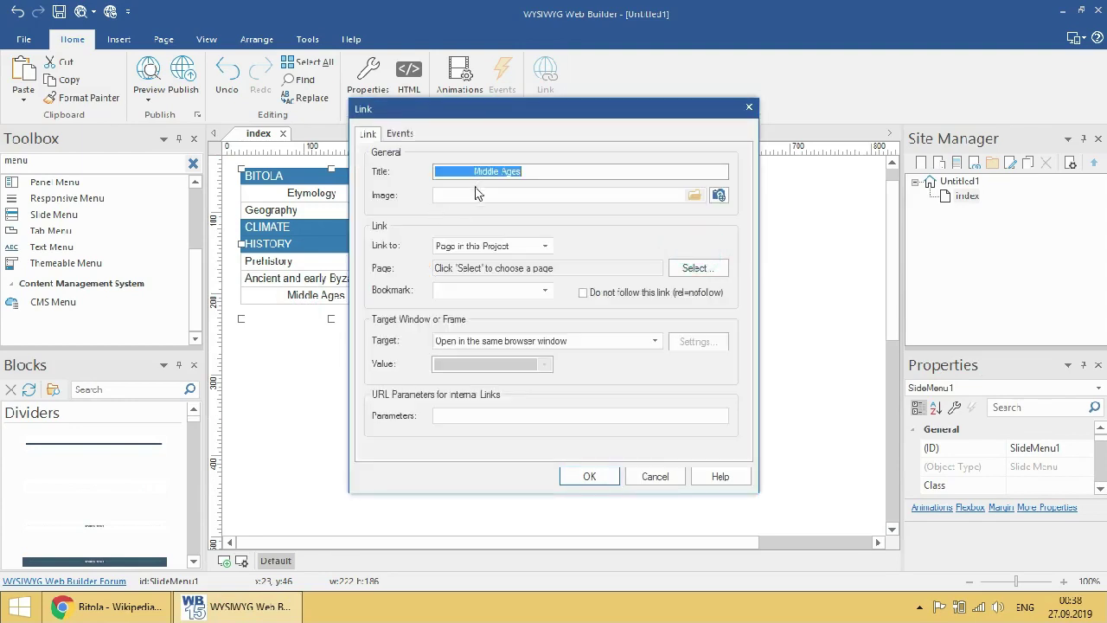
{"action": "left_click", "coordinate": [473, 172]}
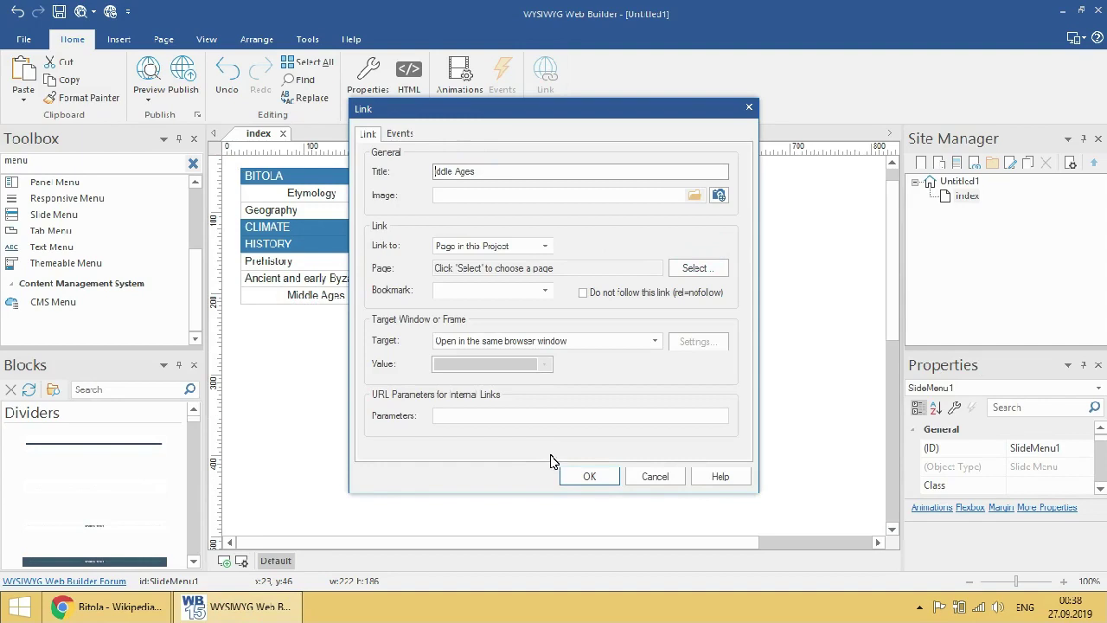
{"action": "left_click", "coordinate": [600, 478]}
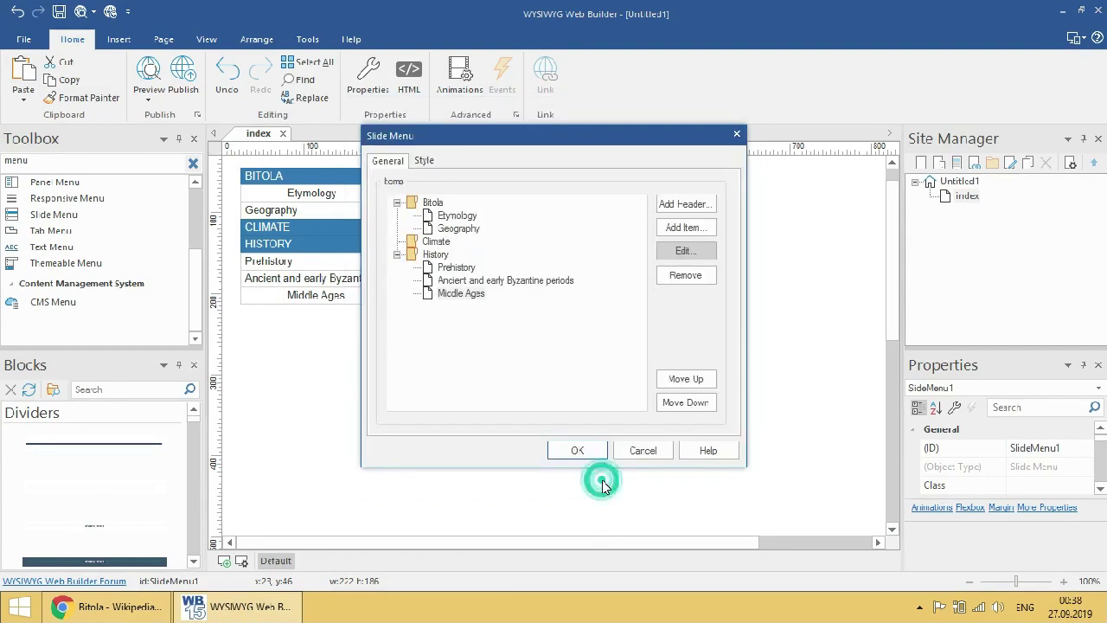
- Remove the leading spaces from the title of the Etymology item under Bitola
{"action": "left_click", "coordinate": [456, 217]}
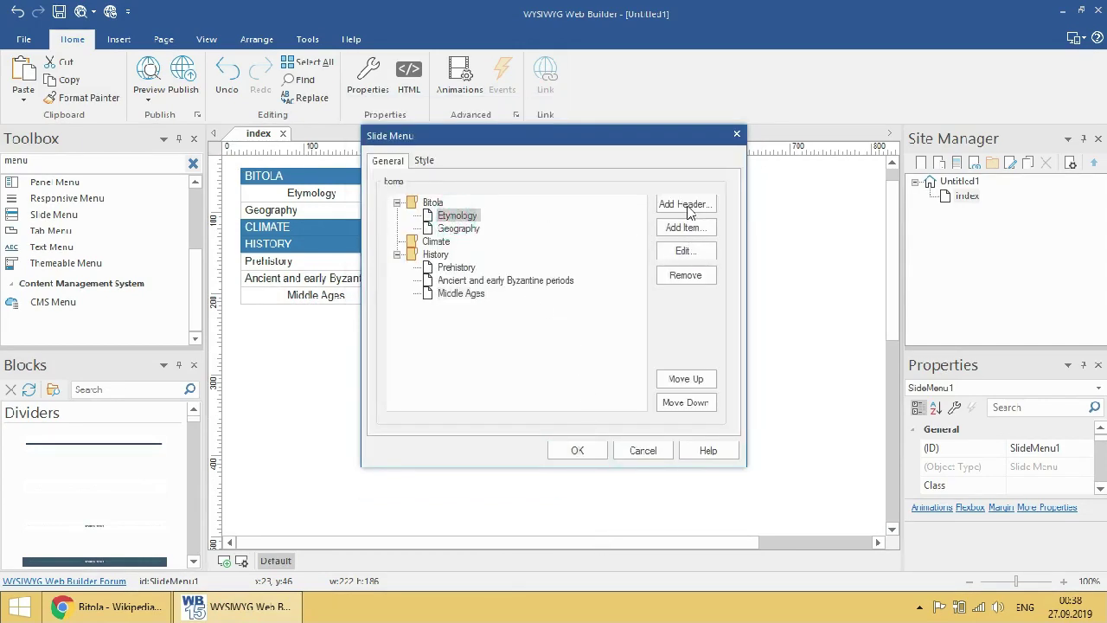
{"action": "left_click", "coordinate": [698, 252]}
{"action": "left_click", "coordinate": [473, 171]}
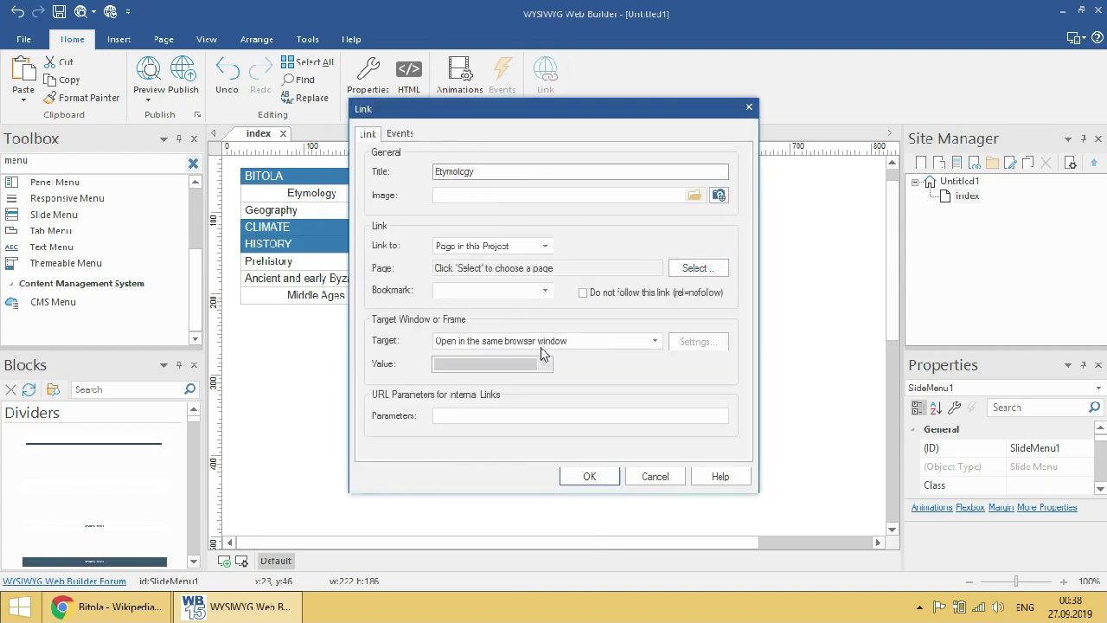
{"action": "left_click", "coordinate": [590, 477]}
- Check how the title of the Geography item under Bitola begins
{"action": "left_click", "coordinate": [448, 229]}
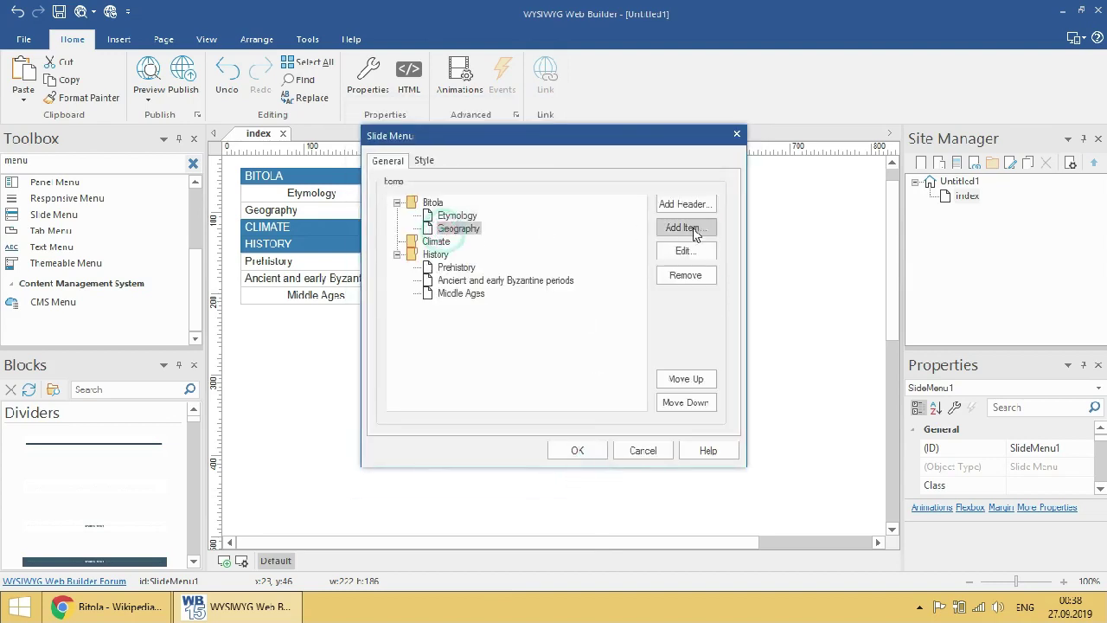
{"action": "left_click", "coordinate": [683, 250]}
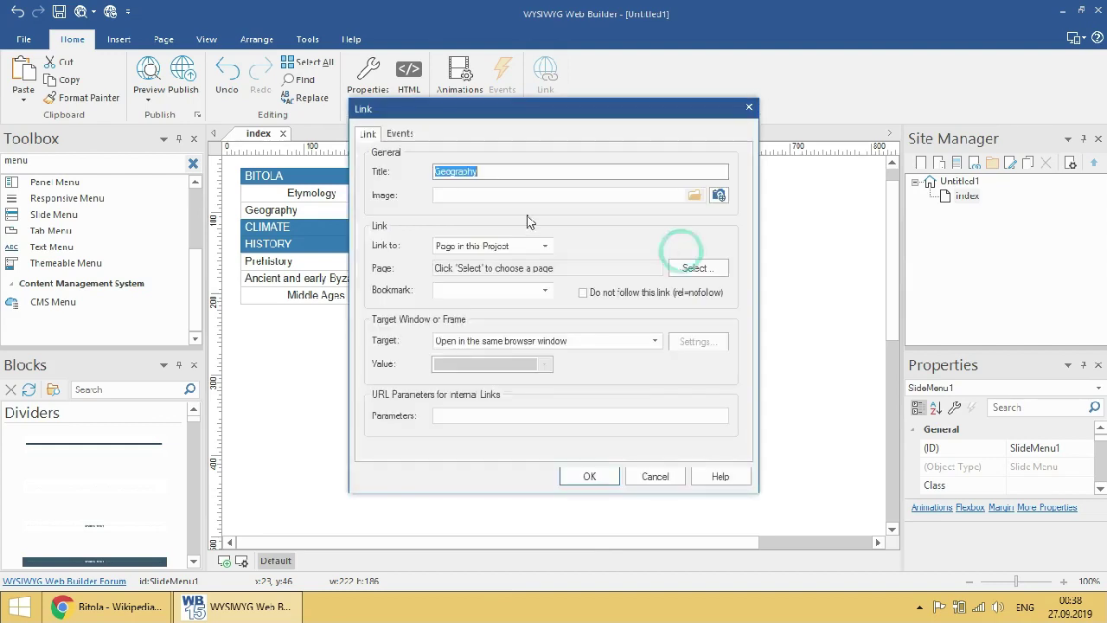
{"action": "left_click", "coordinate": [591, 476]}
{"action": "left_click", "coordinate": [471, 229]}
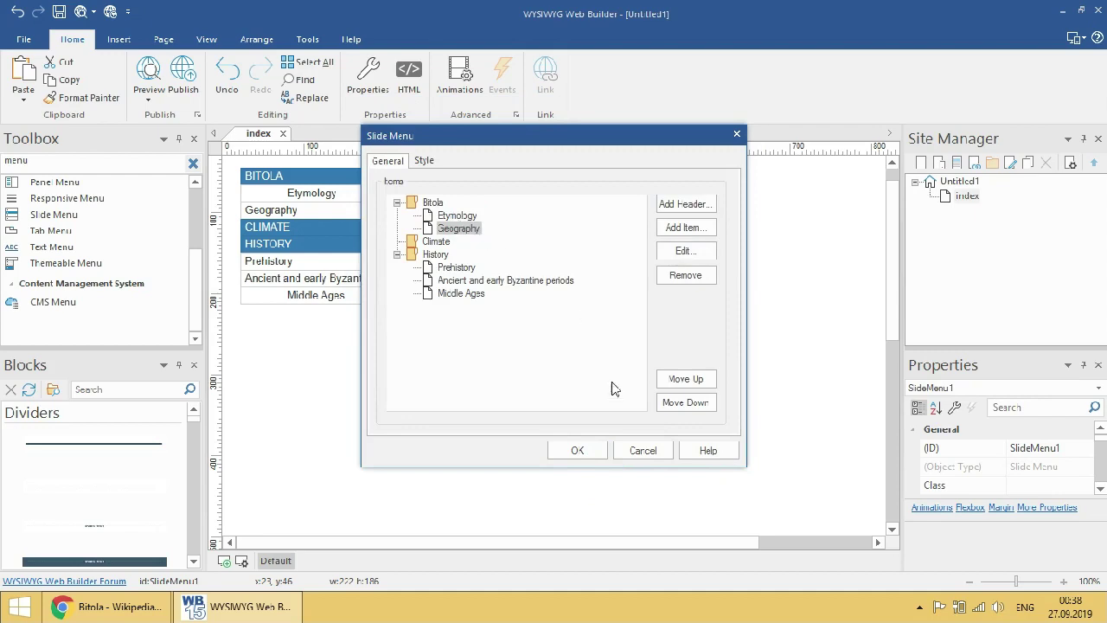
- Add an "Ilinden Uprising" item after Middle Ages under History, copying its title from the Wikipedia contents list
{"action": "left_click", "coordinate": [472, 294]}
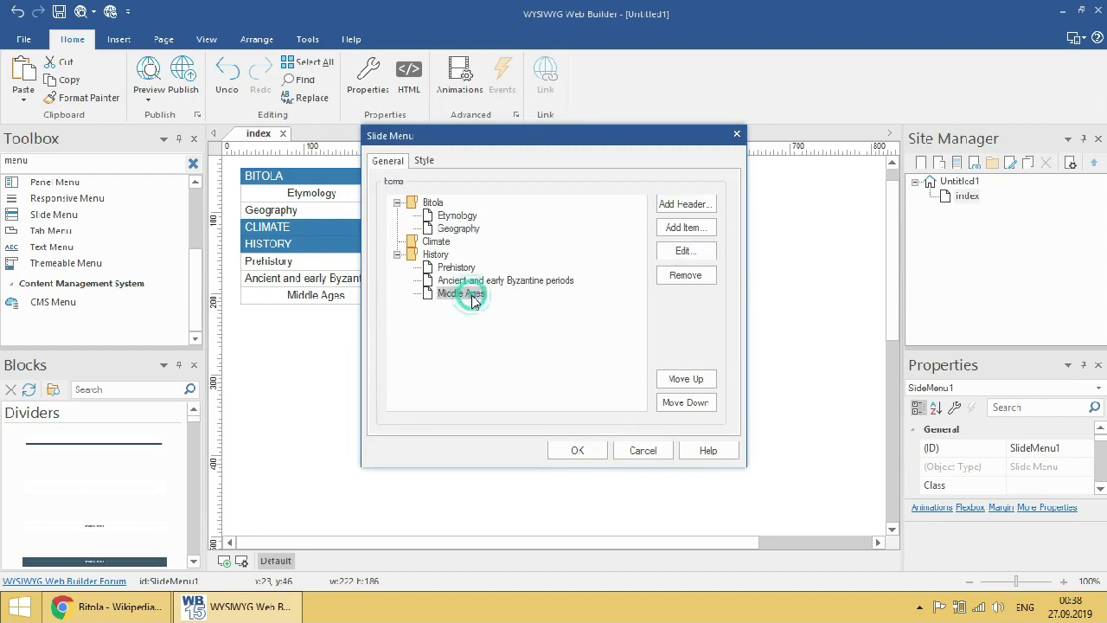
{"action": "left_click", "coordinate": [693, 229]}
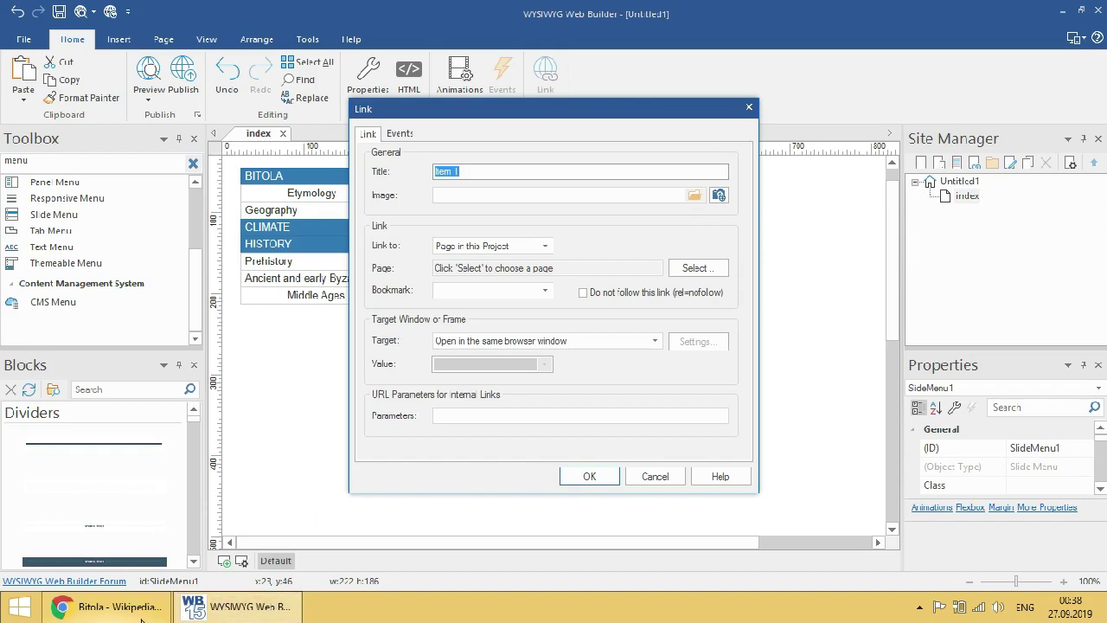
{"action": "left_click", "coordinate": [108, 607]}
{"action": "left_click_drag", "start_coordinate": [293, 158], "coordinate": [214, 151]}
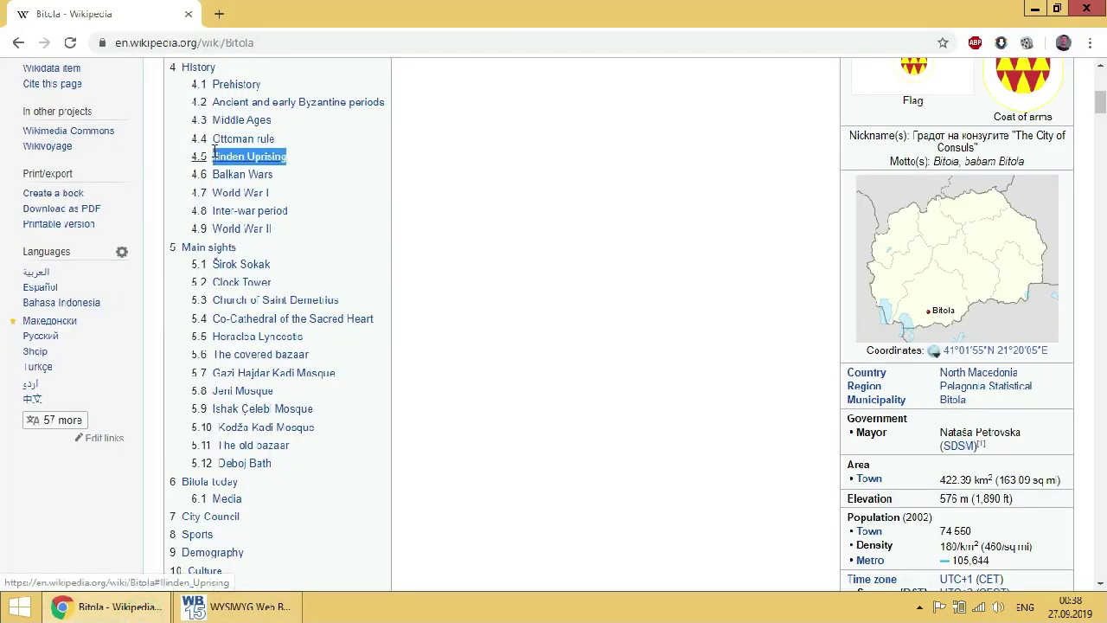
{"action": "right_click", "coordinate": [220, 160]}
{"action": "left_click", "coordinate": [259, 213]}
{"action": "left_click", "coordinate": [238, 606]}
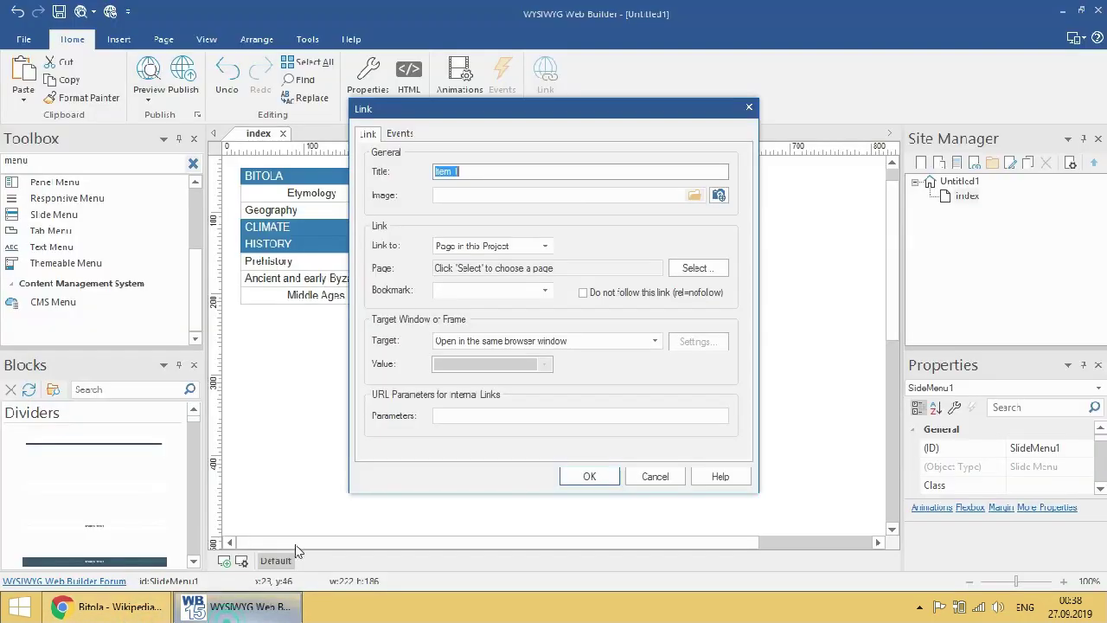
{"action": "right_click", "coordinate": [445, 173]}
{"action": "left_click", "coordinate": [471, 237]}
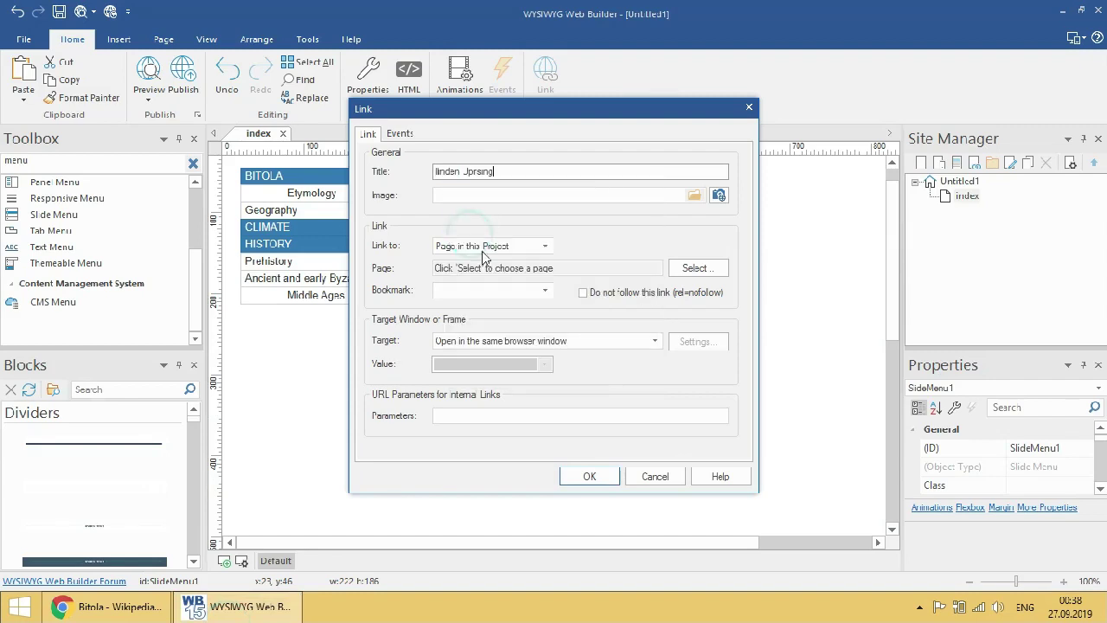
{"action": "left_click", "coordinate": [586, 477]}
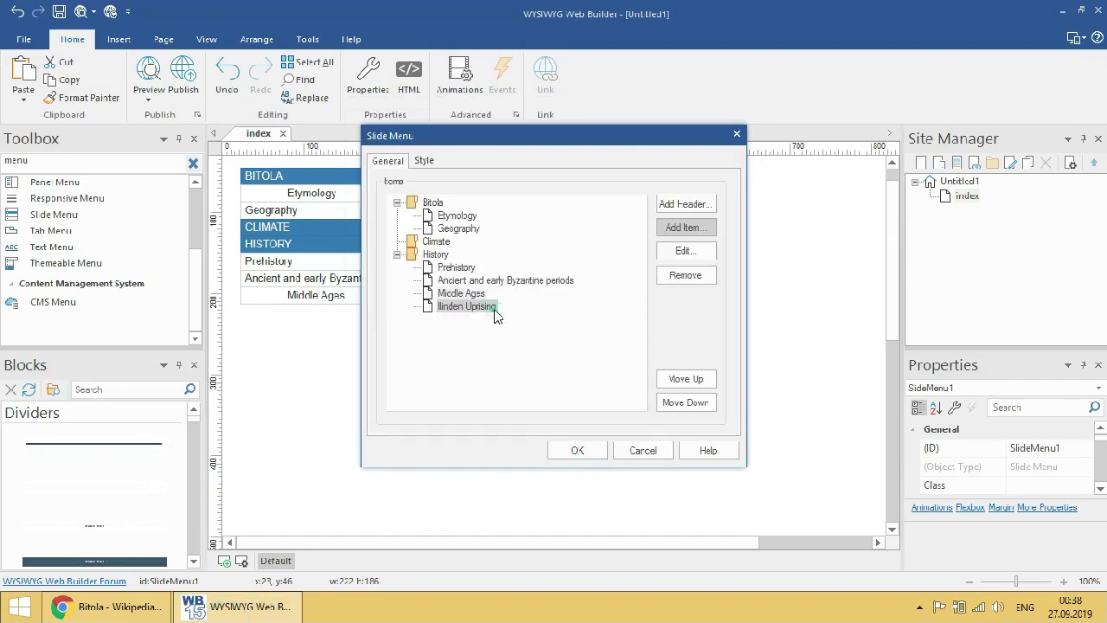
- Add a "Balkan Wars" item under History, replacing the pasted Wikipedia link address with that title
{"action": "left_click", "coordinate": [702, 239]}
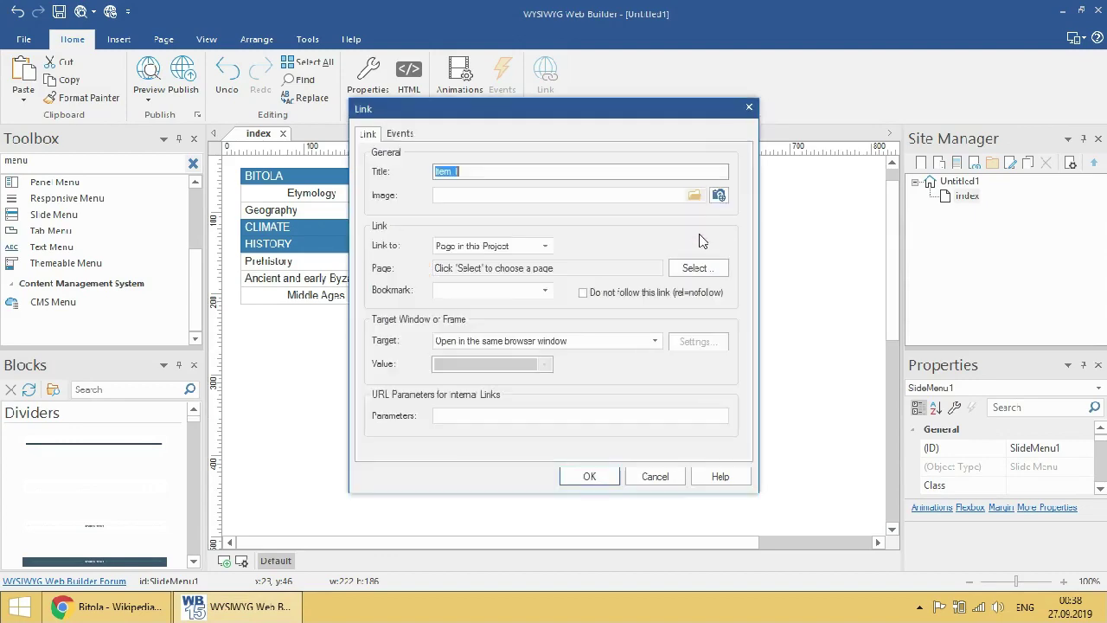
{"action": "left_click", "coordinate": [108, 606]}
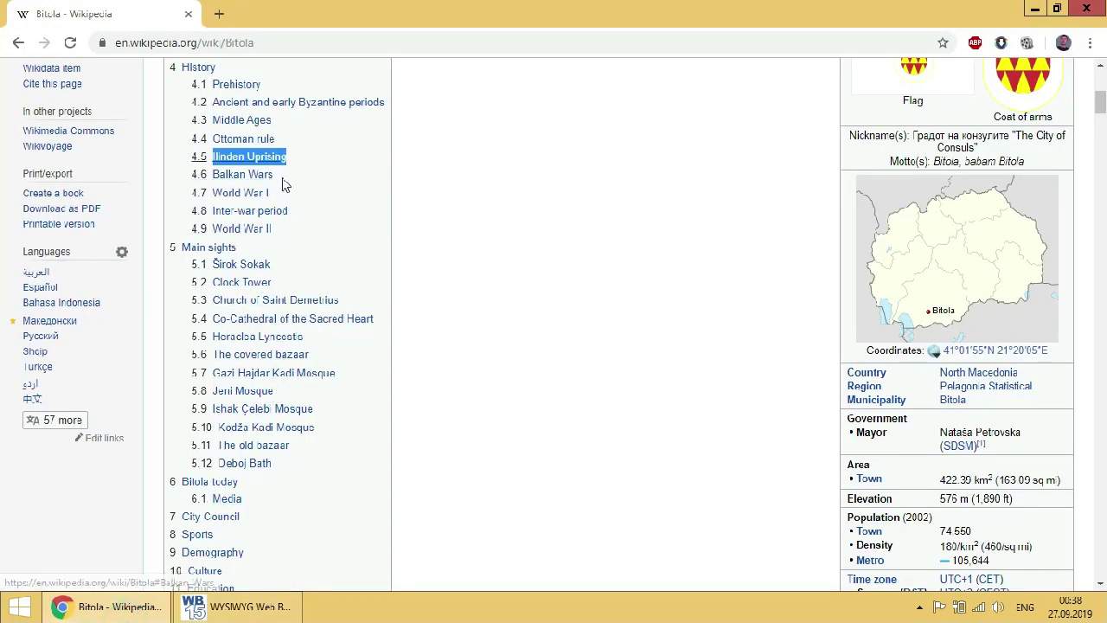
{"action": "left_click_drag", "start_coordinate": [281, 174], "coordinate": [221, 177]}
{"action": "right_click", "coordinate": [218, 183]}
{"action": "left_click", "coordinate": [272, 281]}
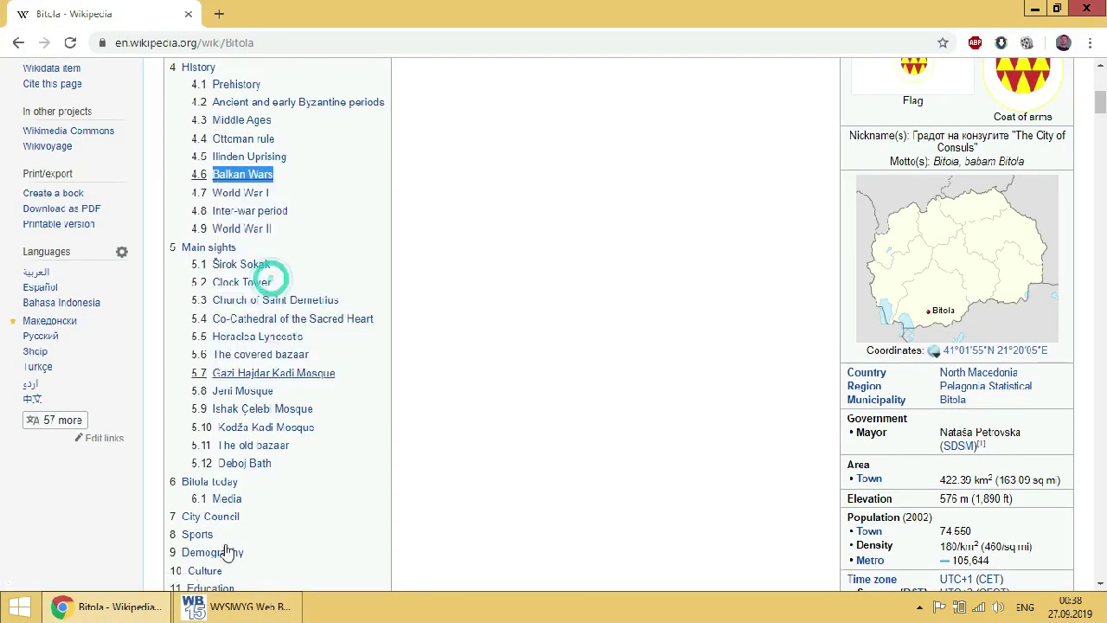
{"action": "left_click", "coordinate": [237, 606]}
{"action": "right_click", "coordinate": [444, 168]}
{"action": "left_click", "coordinate": [471, 232]}
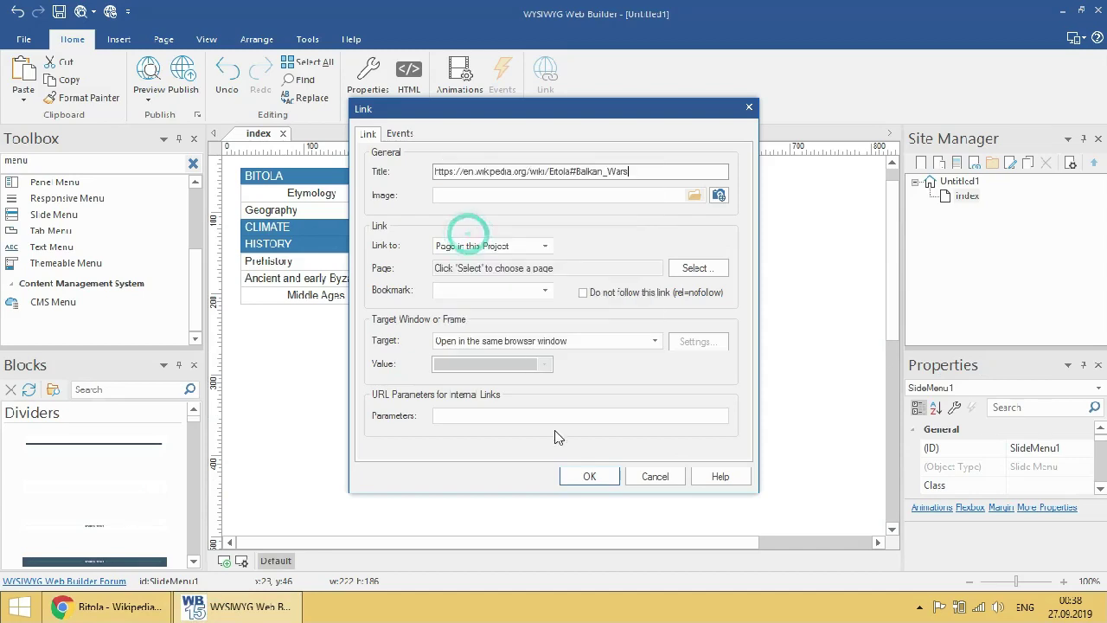
{"action": "double_click", "coordinate": [649, 172]}
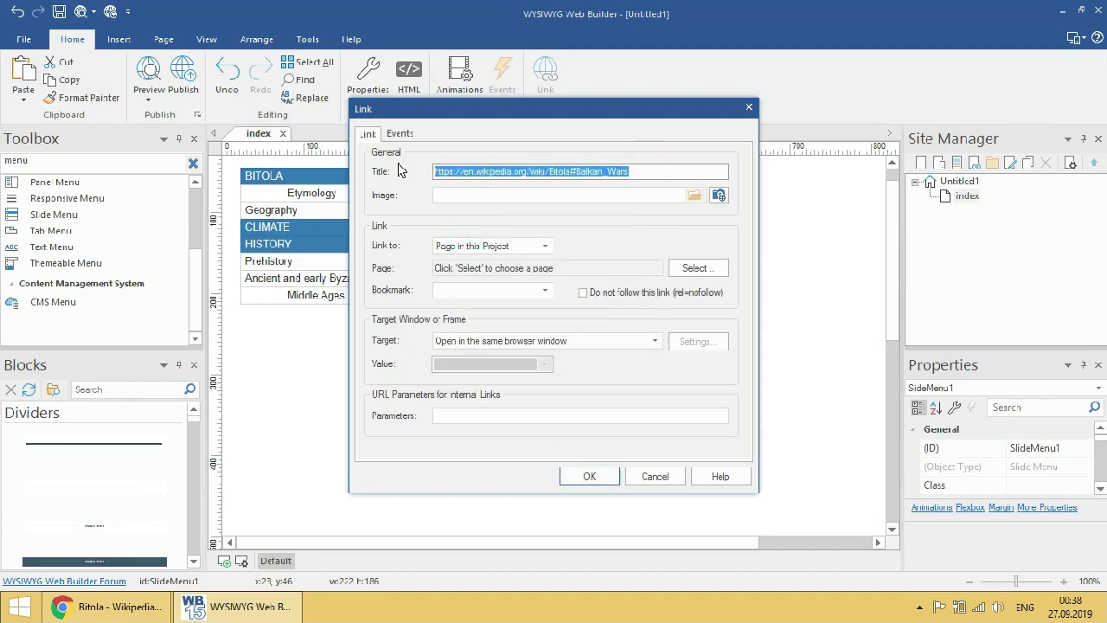
{"action": "type", "text": "Balkan"}
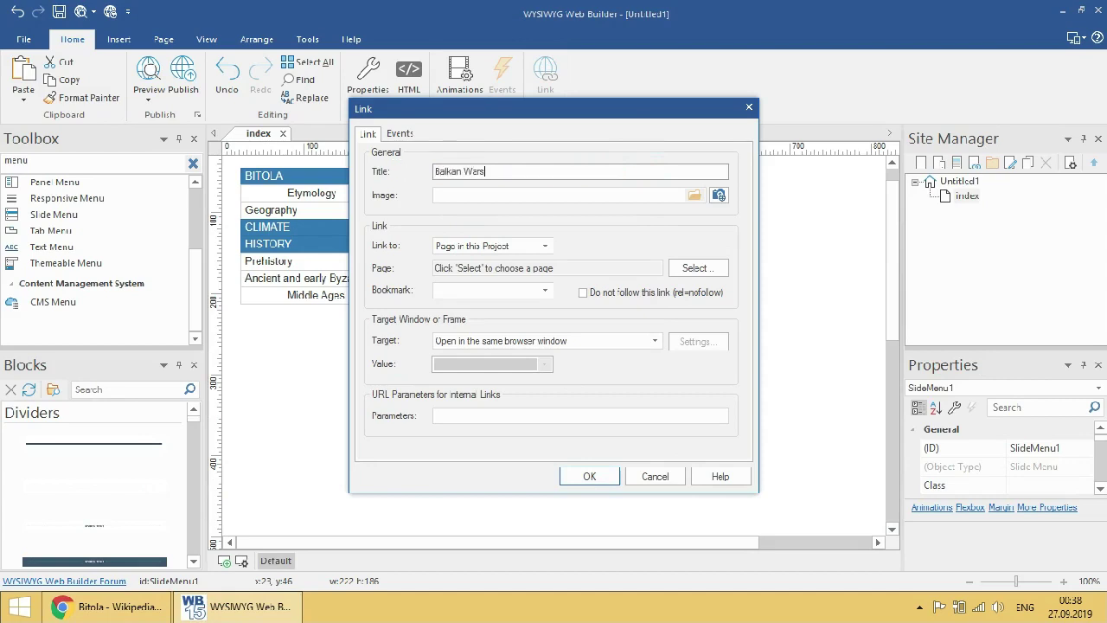
{"action": "left_click", "coordinate": [585, 477]}
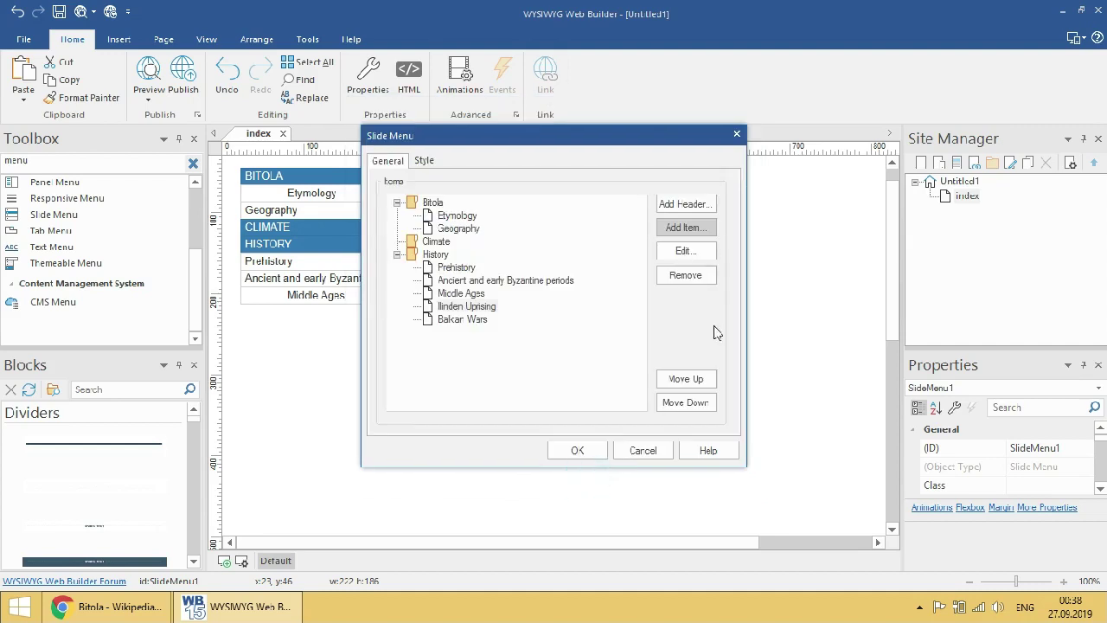
- Add a "World War I" item under History, copying its title from the Wikipedia contents list and removing the leading spaces
{"action": "left_click", "coordinate": [688, 228]}
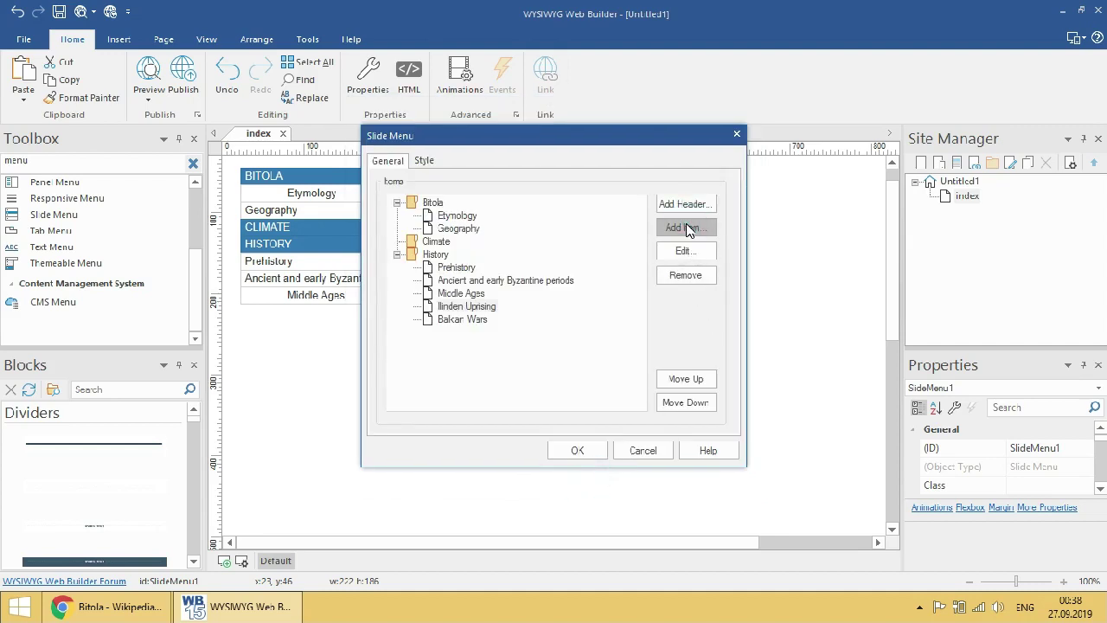
{"action": "left_click", "coordinate": [117, 607]}
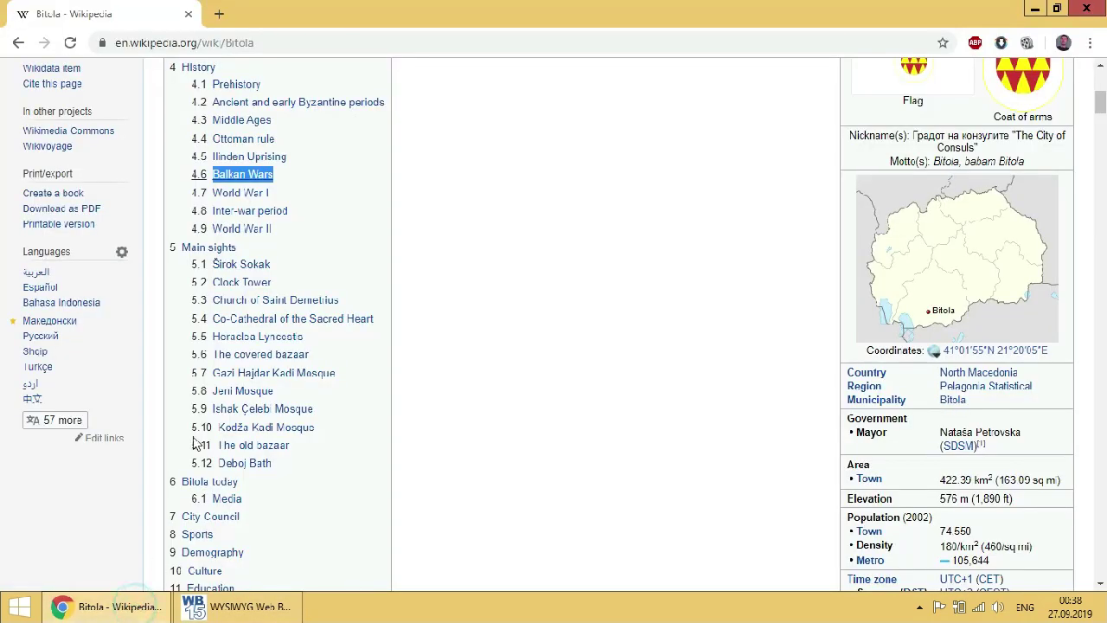
{"action": "left_click_drag", "start_coordinate": [286, 189], "coordinate": [214, 192]}
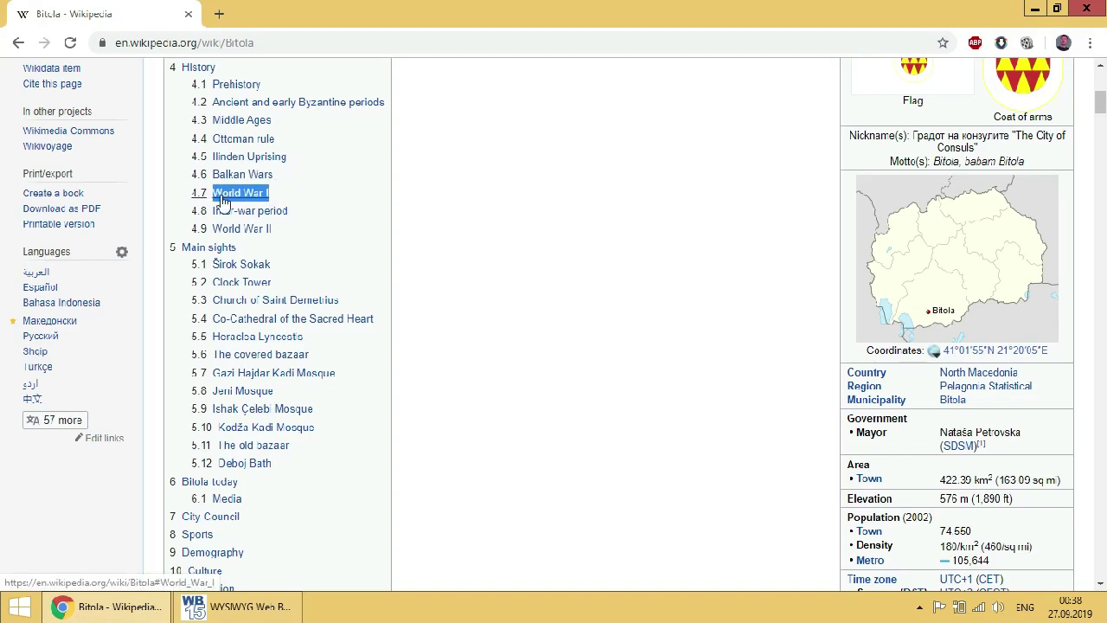
{"action": "right_click", "coordinate": [222, 201]}
{"action": "left_click", "coordinate": [275, 321]}
{"action": "left_click", "coordinate": [246, 606]}
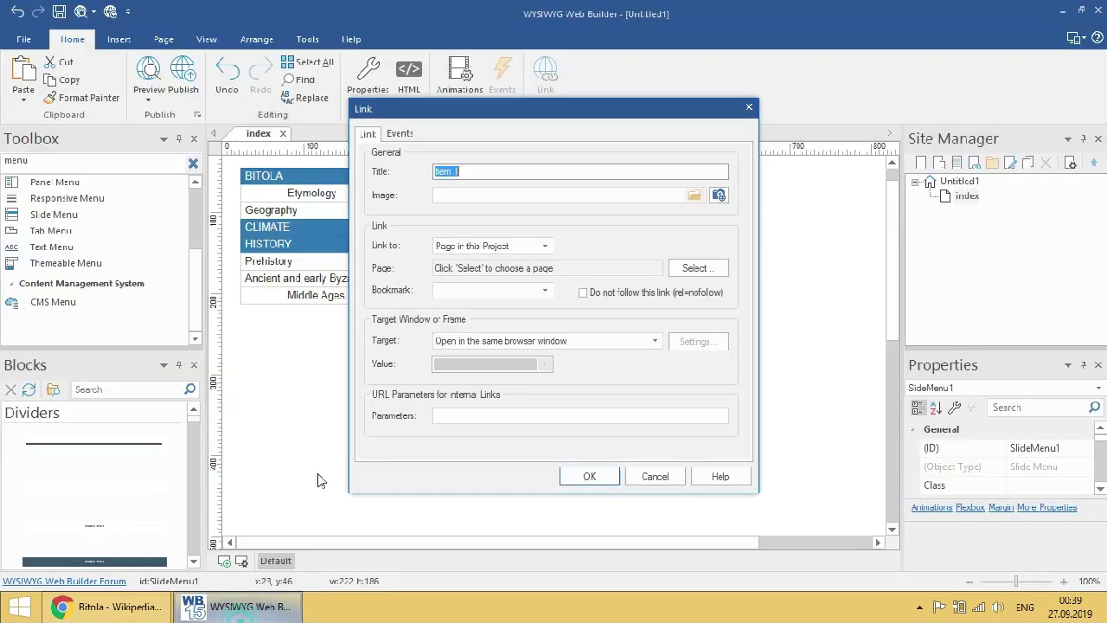
{"action": "right_click", "coordinate": [445, 174]}
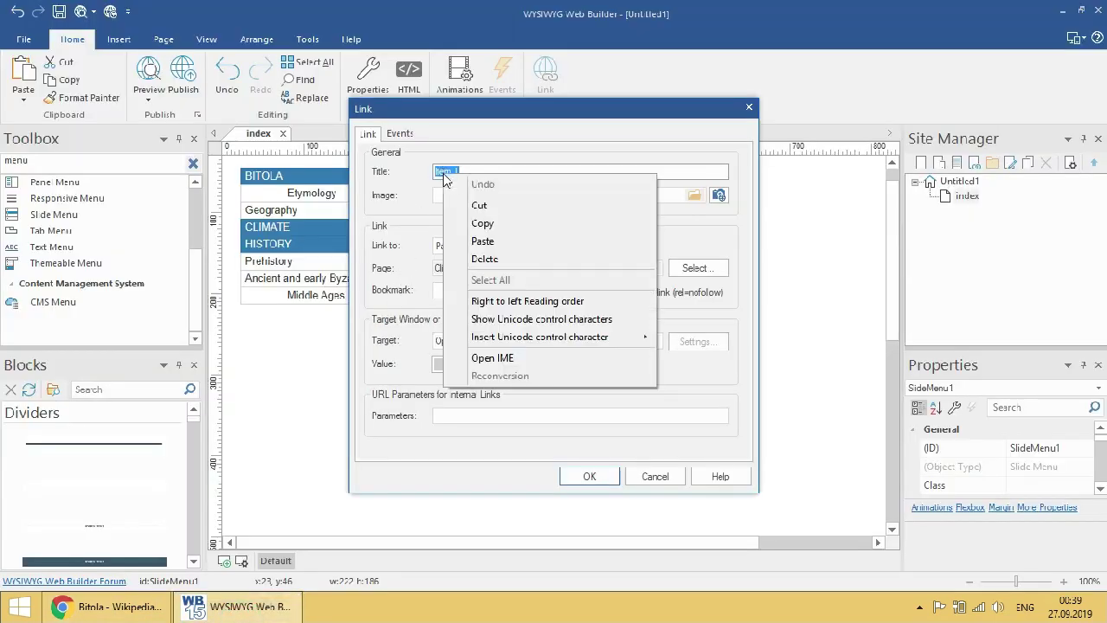
{"action": "left_click", "coordinate": [508, 243]}
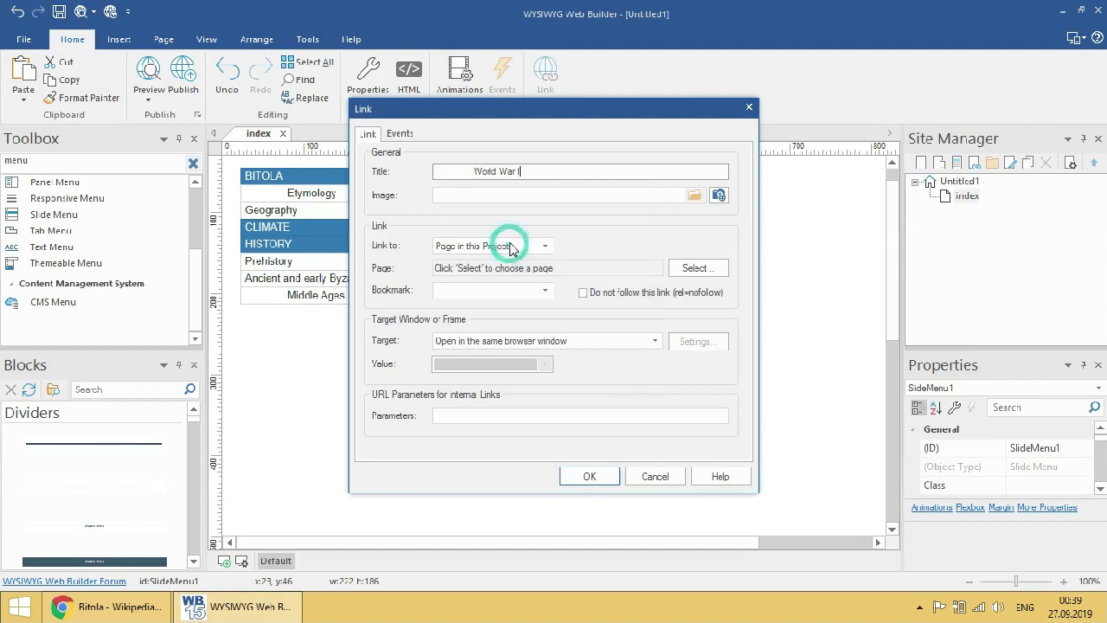
{"action": "left_click", "coordinate": [471, 168]}
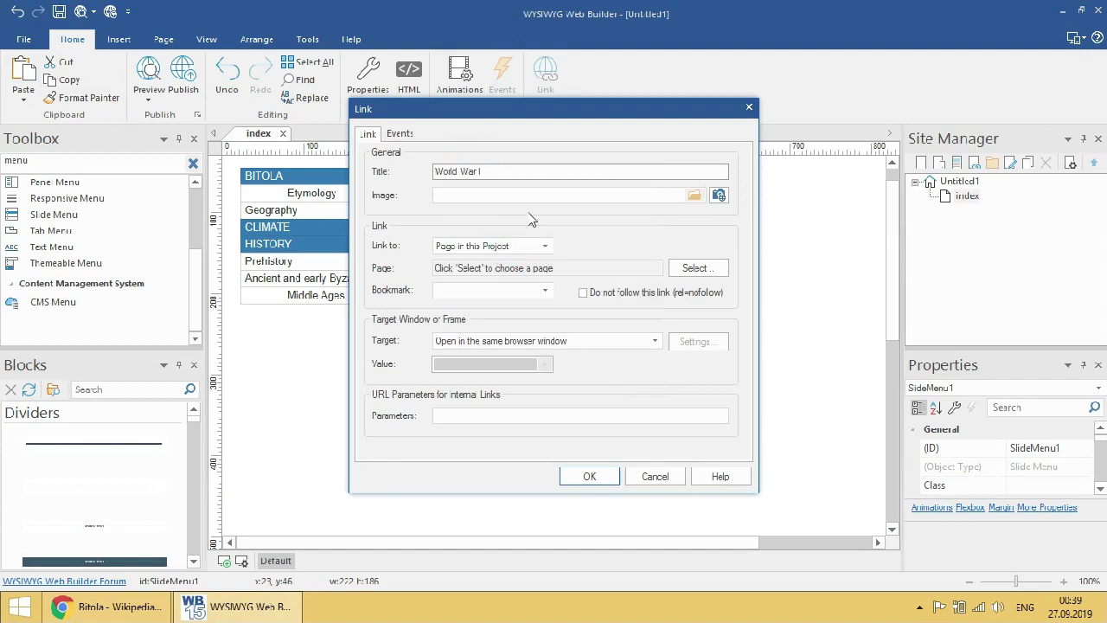
{"action": "left_click", "coordinate": [588, 477]}
{"action": "left_click", "coordinate": [588, 350]}
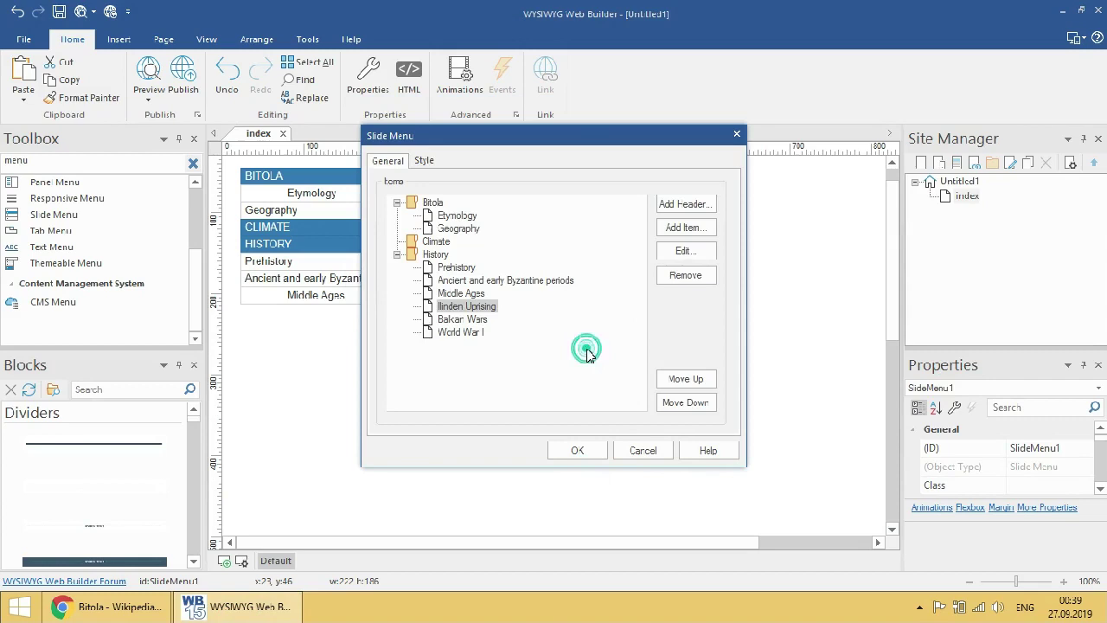
- Add an "Inter-war period" item after World War I under History, copying its title from the Wikipedia contents list
{"action": "left_click", "coordinate": [467, 332]}
{"action": "left_click", "coordinate": [689, 229]}
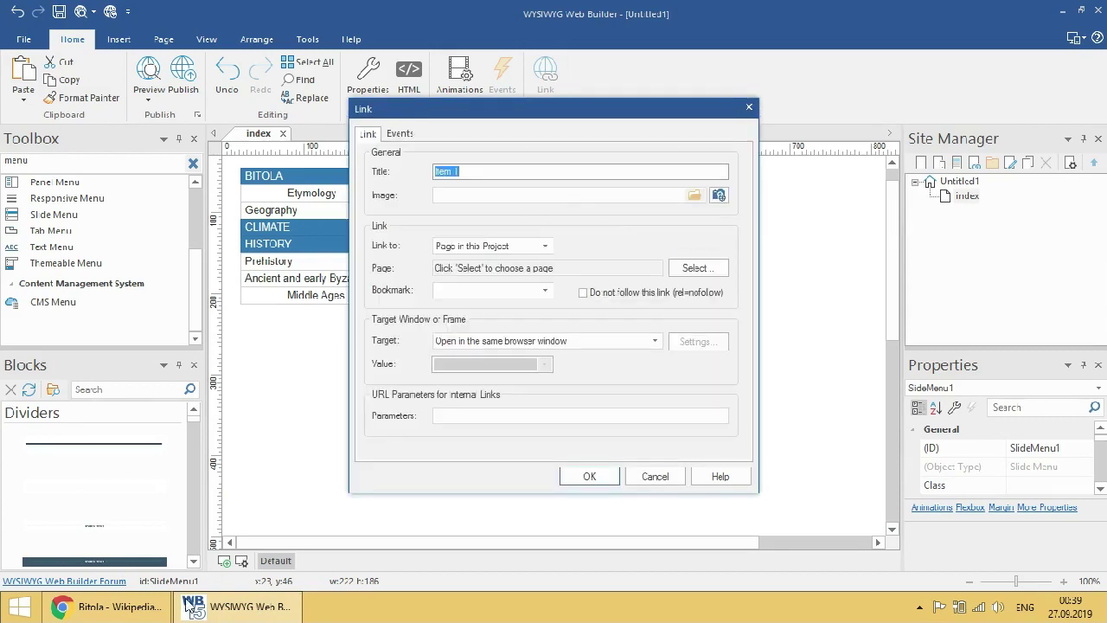
{"action": "left_click", "coordinate": [113, 606]}
{"action": "left_click_drag", "start_coordinate": [293, 211], "coordinate": [218, 212]}
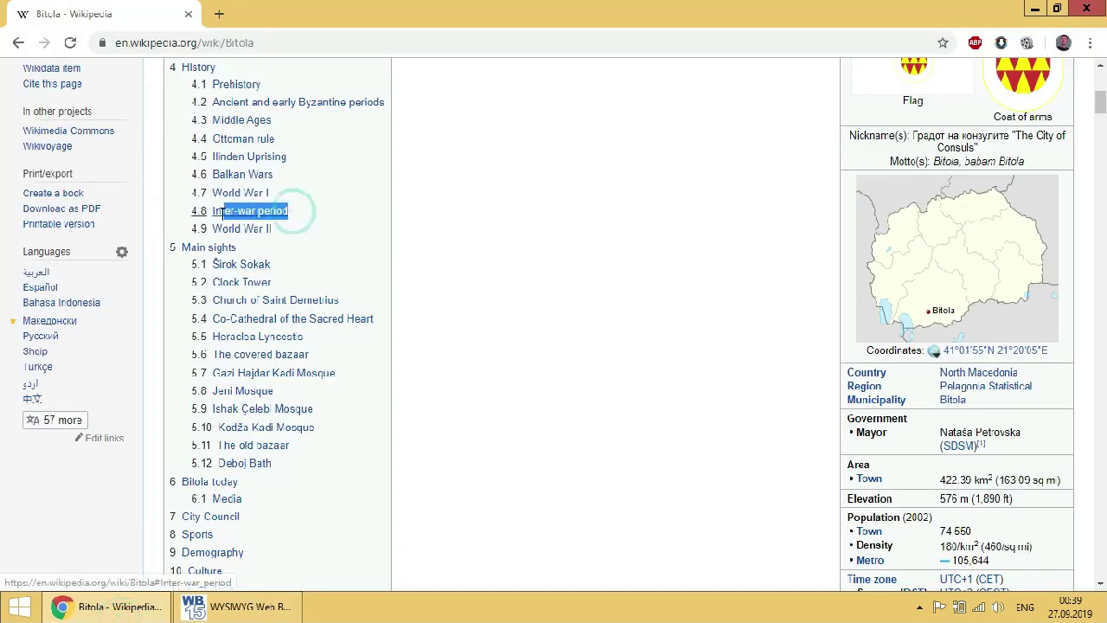
{"action": "right_click", "coordinate": [214, 211]}
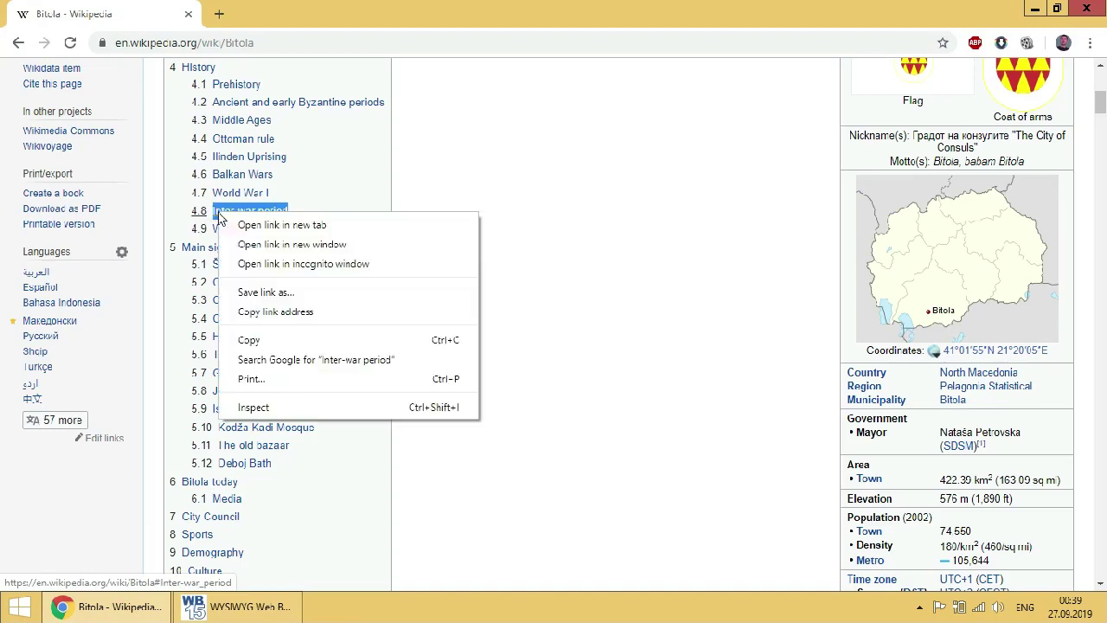
{"action": "left_click", "coordinate": [256, 337]}
{"action": "left_click", "coordinate": [238, 607]}
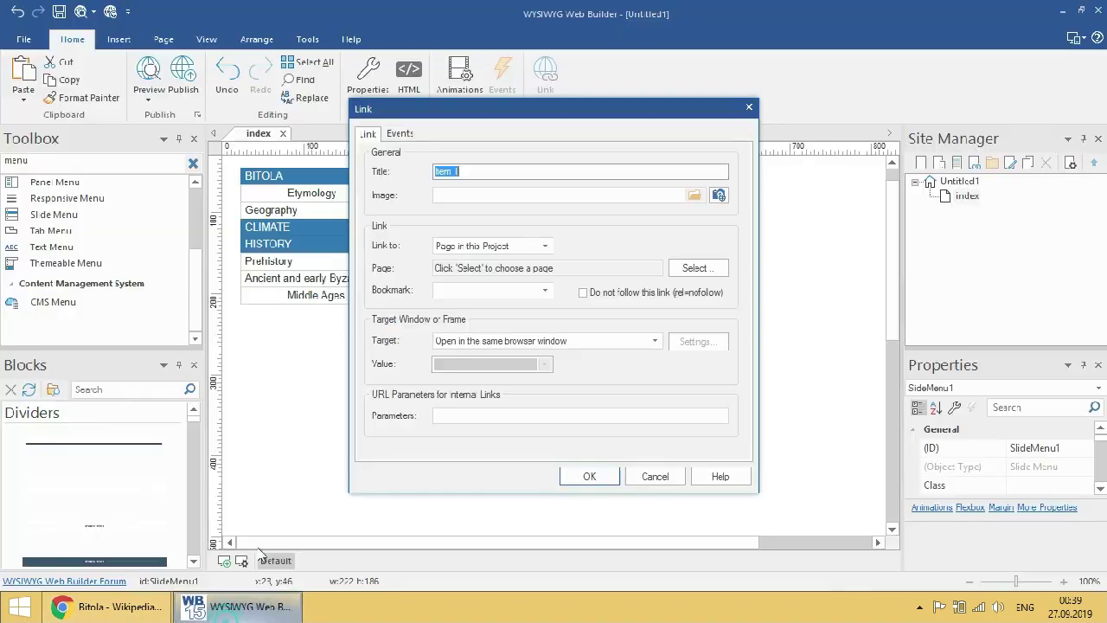
{"action": "right_click", "coordinate": [441, 171]}
{"action": "left_click", "coordinate": [473, 243]}
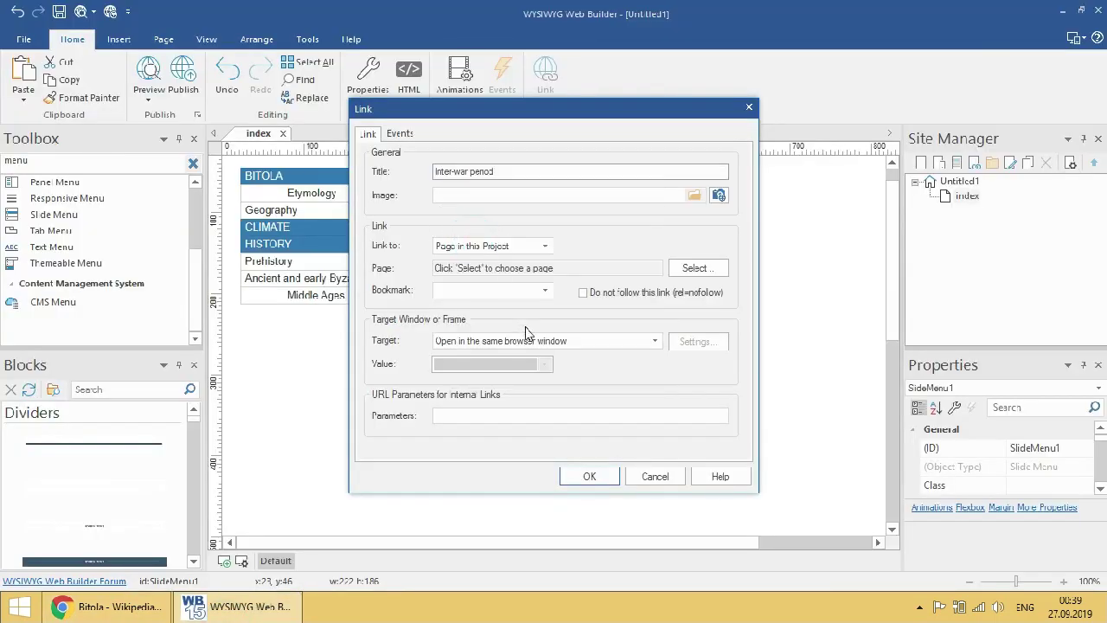
{"action": "left_click", "coordinate": [605, 478]}
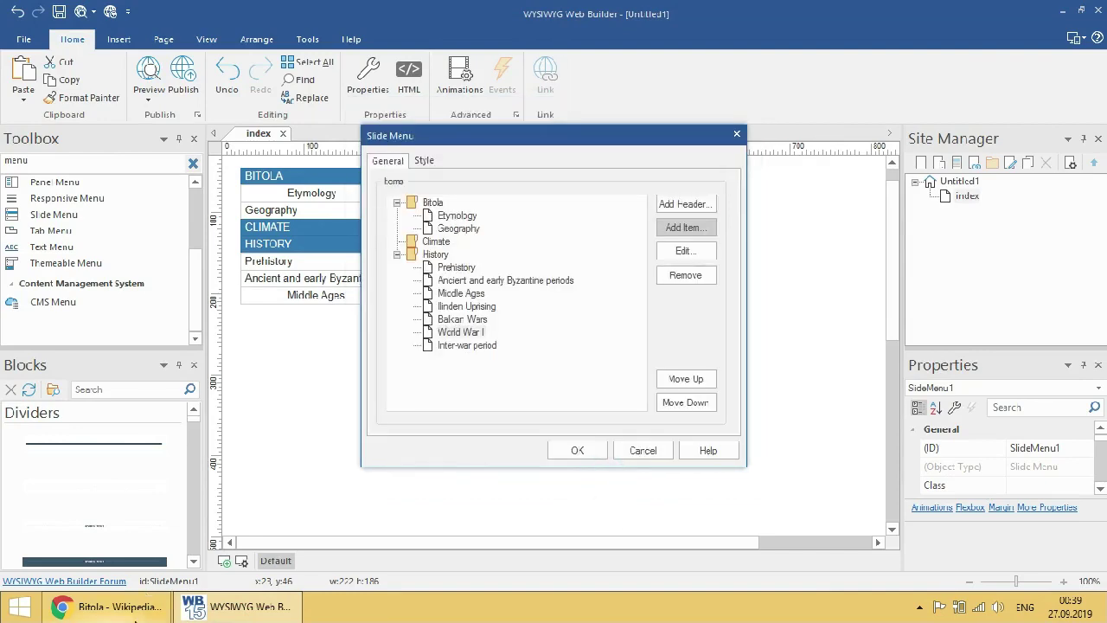
- Add a "World War II" item under History with its title copied from the Wikipedia contents list, and apply the slide menu changes
{"action": "left_click", "coordinate": [130, 610]}
{"action": "left_click_drag", "start_coordinate": [278, 229], "coordinate": [217, 229]}
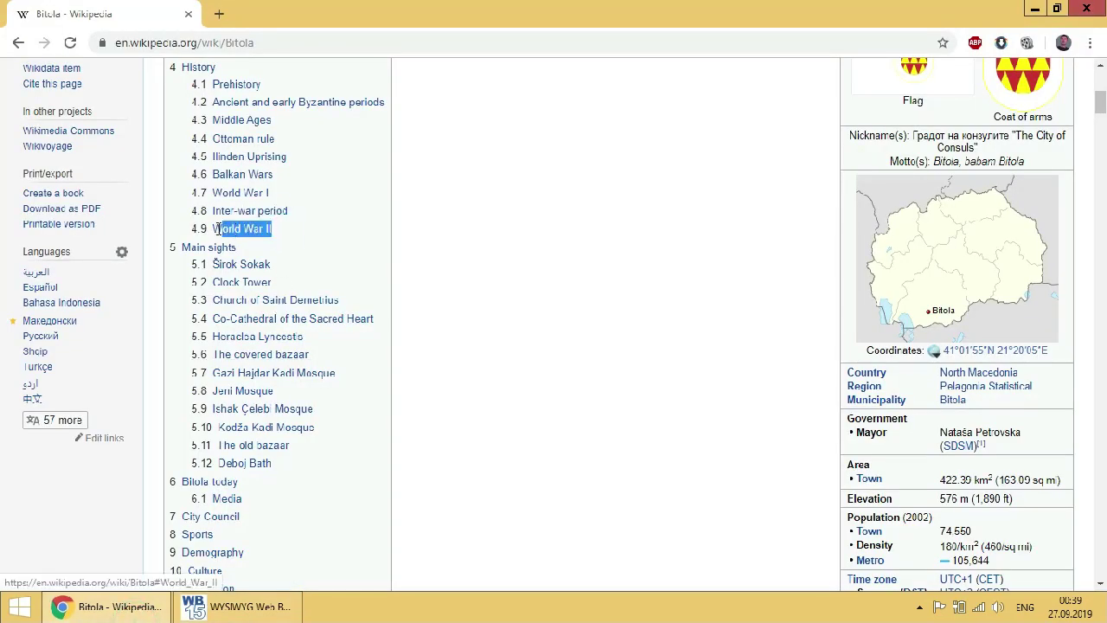
{"action": "right_click", "coordinate": [217, 232]}
{"action": "left_click", "coordinate": [259, 358]}
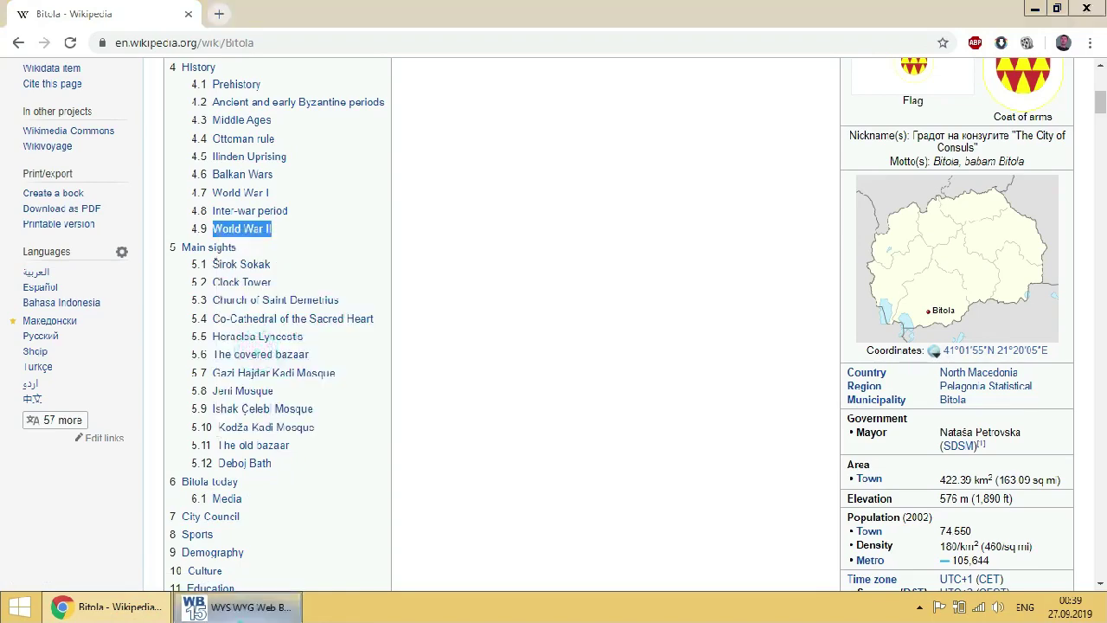
{"action": "left_click", "coordinate": [235, 606]}
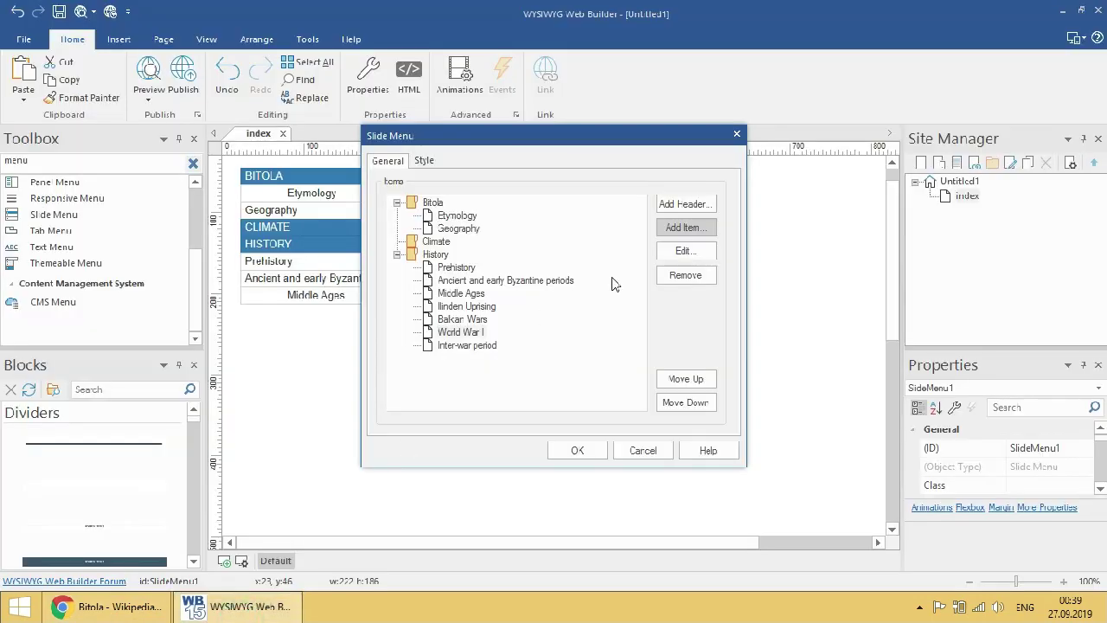
{"action": "left_click", "coordinate": [707, 236]}
{"action": "right_click", "coordinate": [443, 171]}
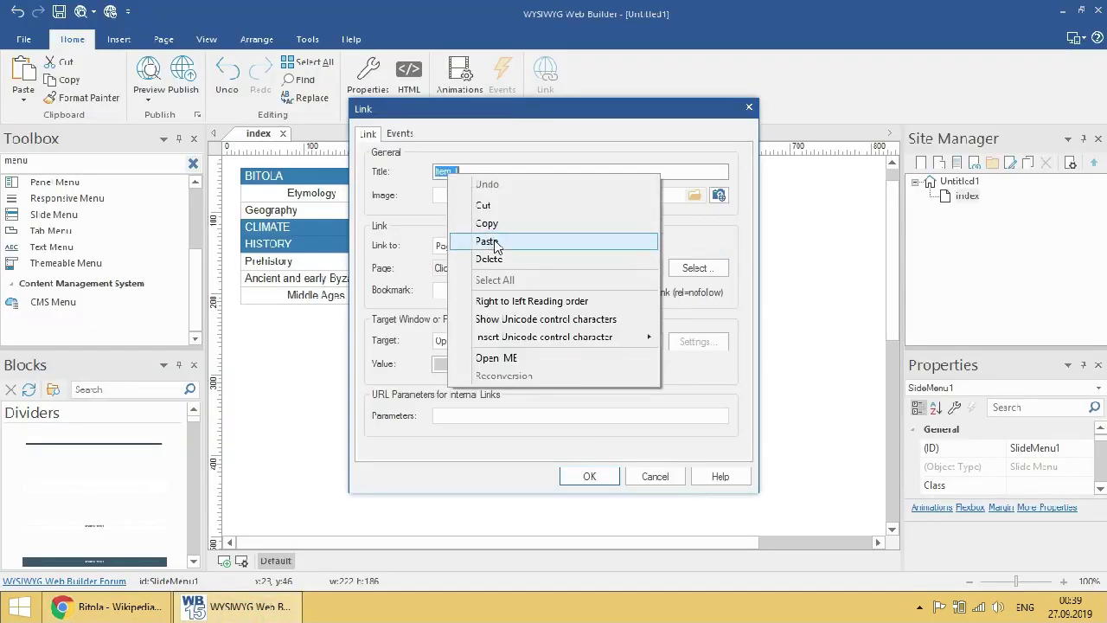
{"action": "left_click", "coordinate": [494, 243]}
{"action": "left_click", "coordinate": [583, 482]}
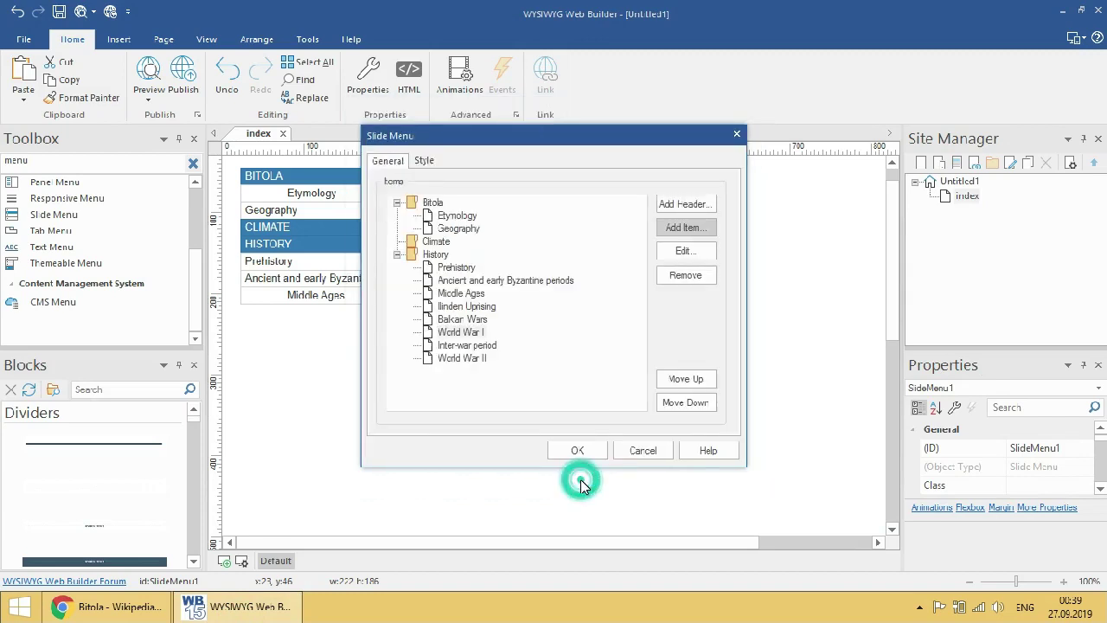
{"action": "left_click", "coordinate": [588, 446]}
{"action": "left_click", "coordinate": [573, 381]}
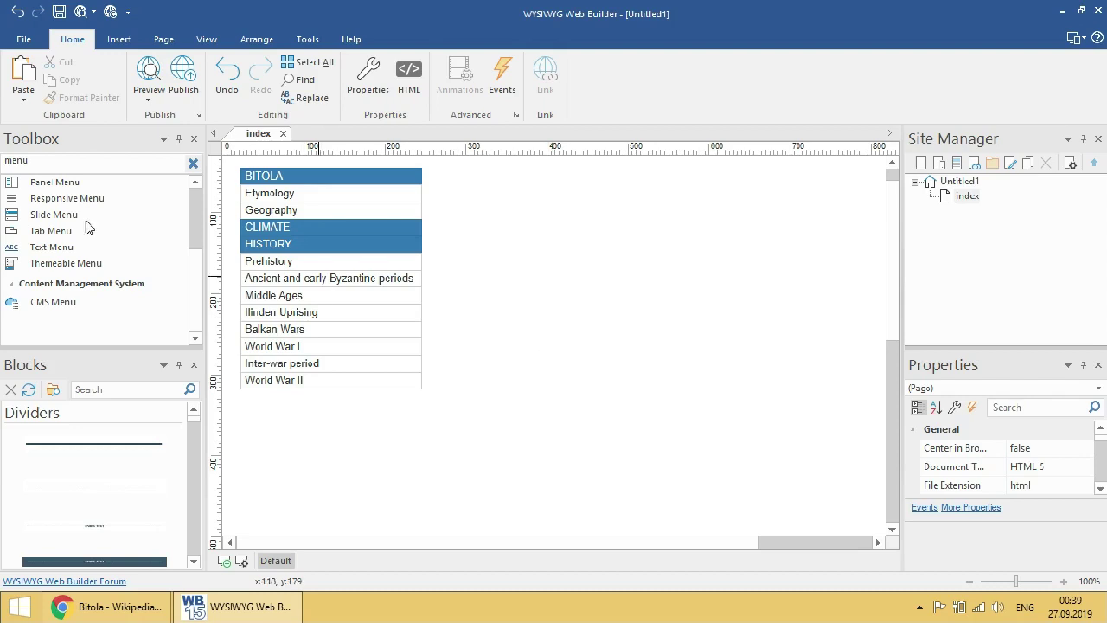
- Place a Responsive Menu near the page's upper-right corner at about x 709, y 37, keeping its default items
{"action": "left_click", "coordinate": [44, 196]}
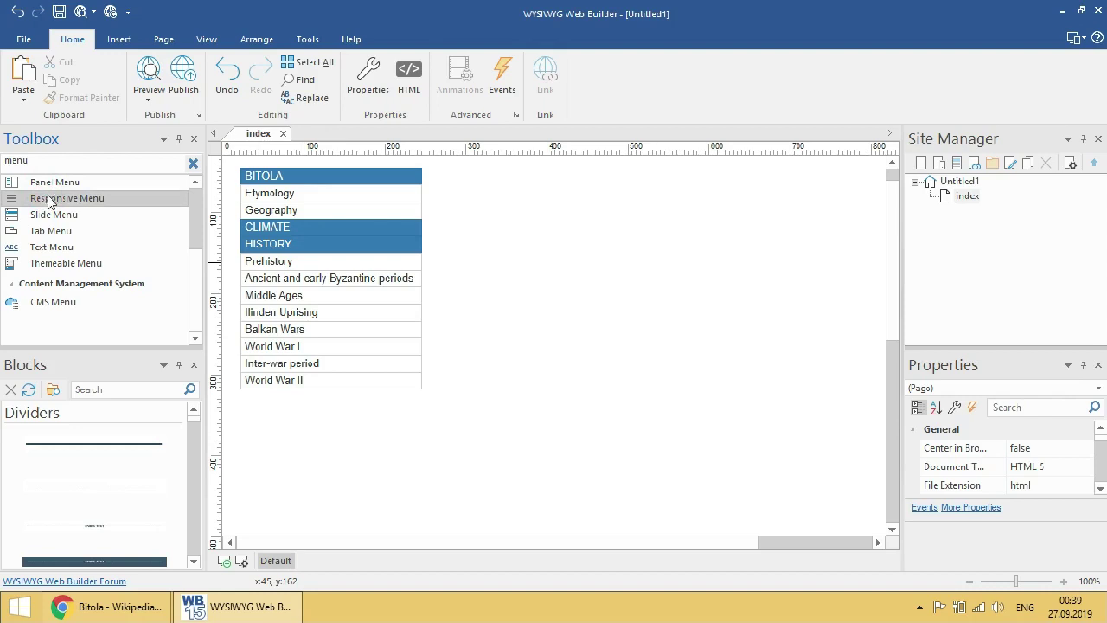
{"action": "left_click_drag", "start_coordinate": [106, 207], "coordinate": [847, 202]}
{"action": "double_click", "coordinate": [848, 201]}
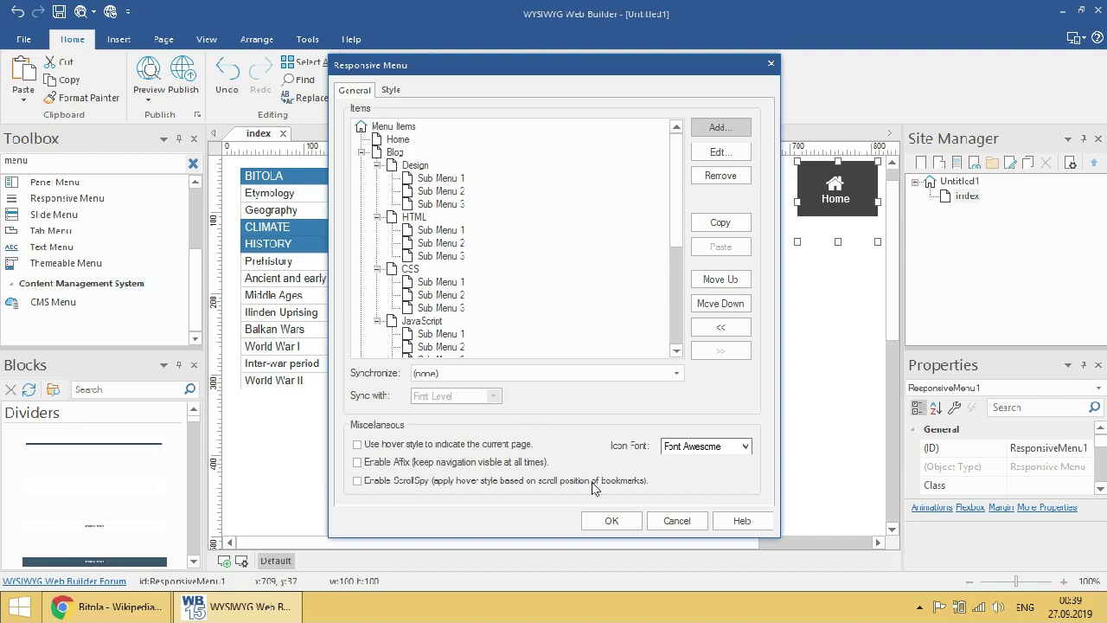
{"action": "left_click", "coordinate": [612, 520]}
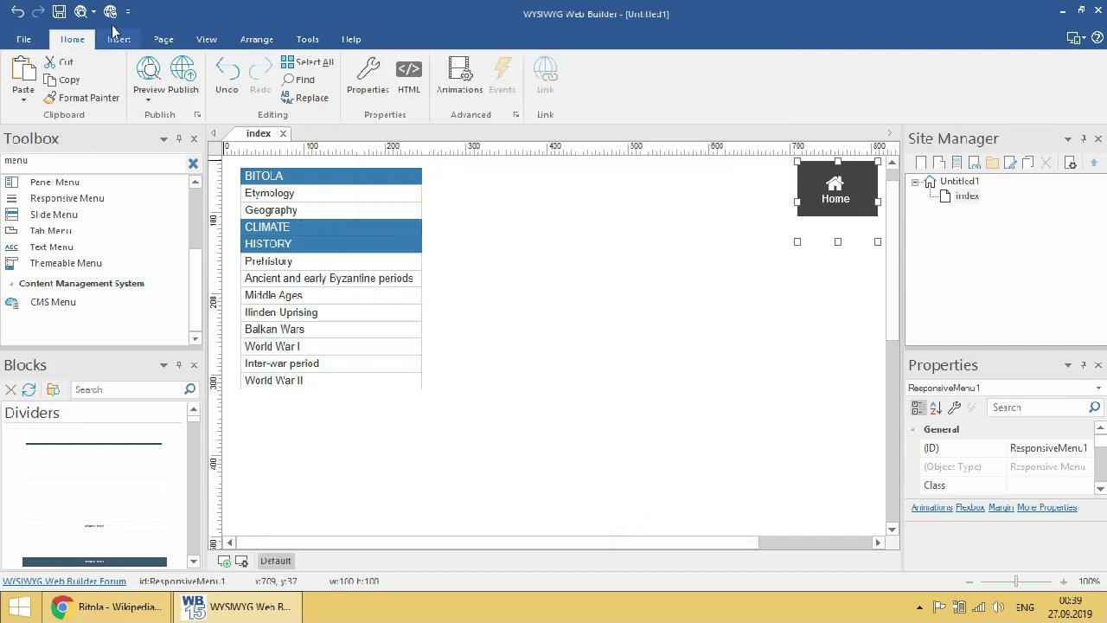
- Preview the page in the browser, check how the responsive menu's submenus unfold, and close the preview
{"action": "left_click", "coordinate": [152, 84]}
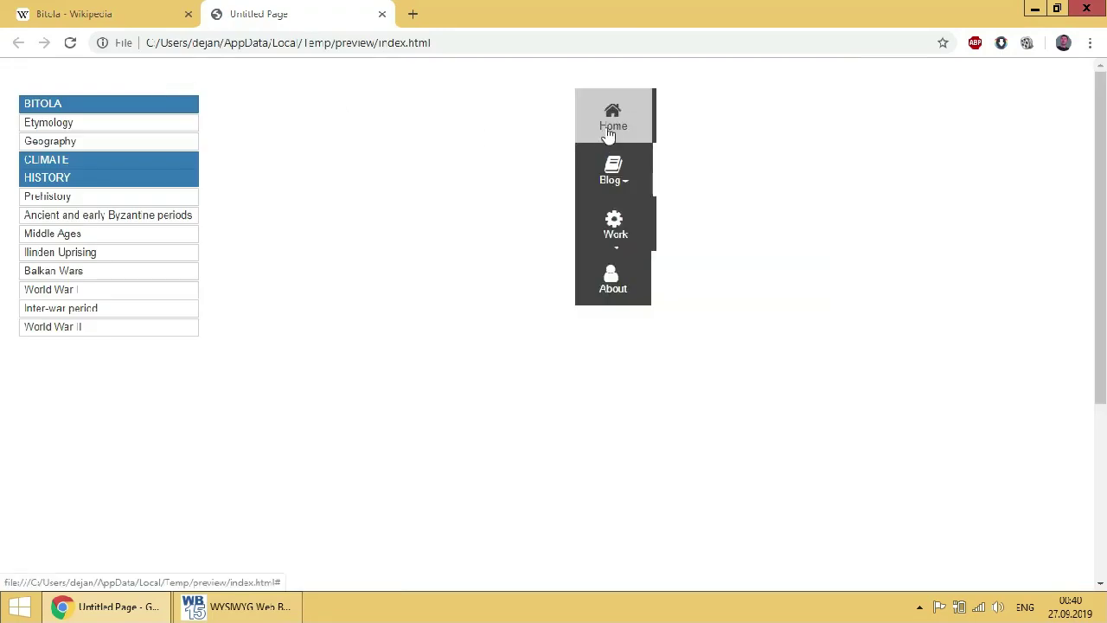
{"action": "mouse_move", "coordinate": [640, 253]}
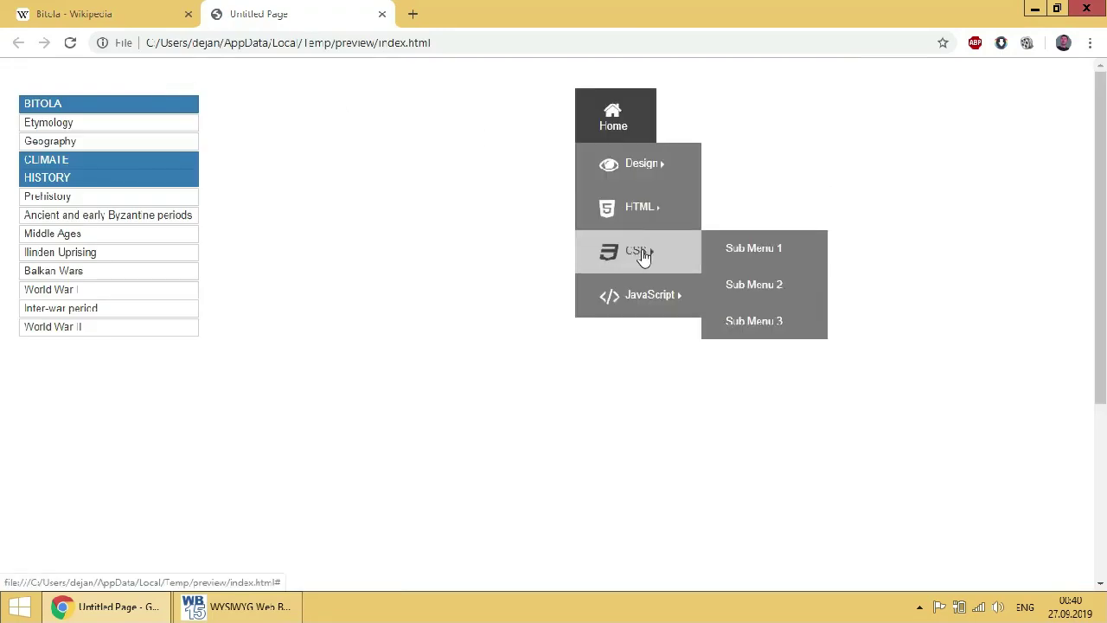
{"action": "mouse_move", "coordinate": [640, 173]}
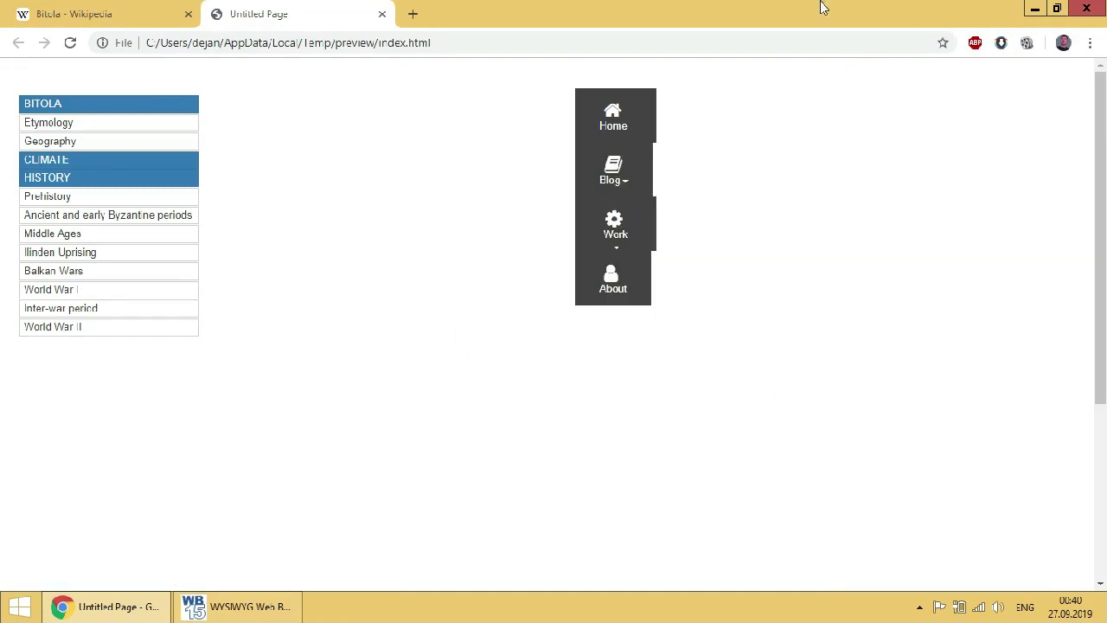
{"action": "left_click", "coordinate": [381, 15]}
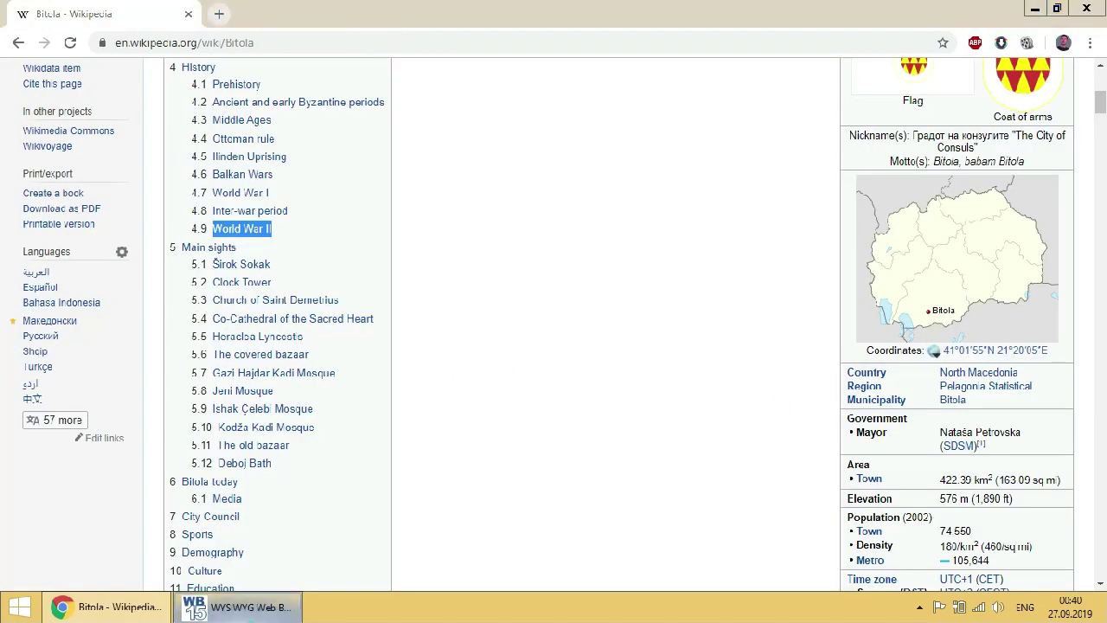
- Back in WYSIWYG Web Builder, review the responsive menu's default items and the Design item's link settings, and remove the Home item
{"action": "left_click", "coordinate": [235, 607]}
{"action": "double_click", "coordinate": [847, 179]}
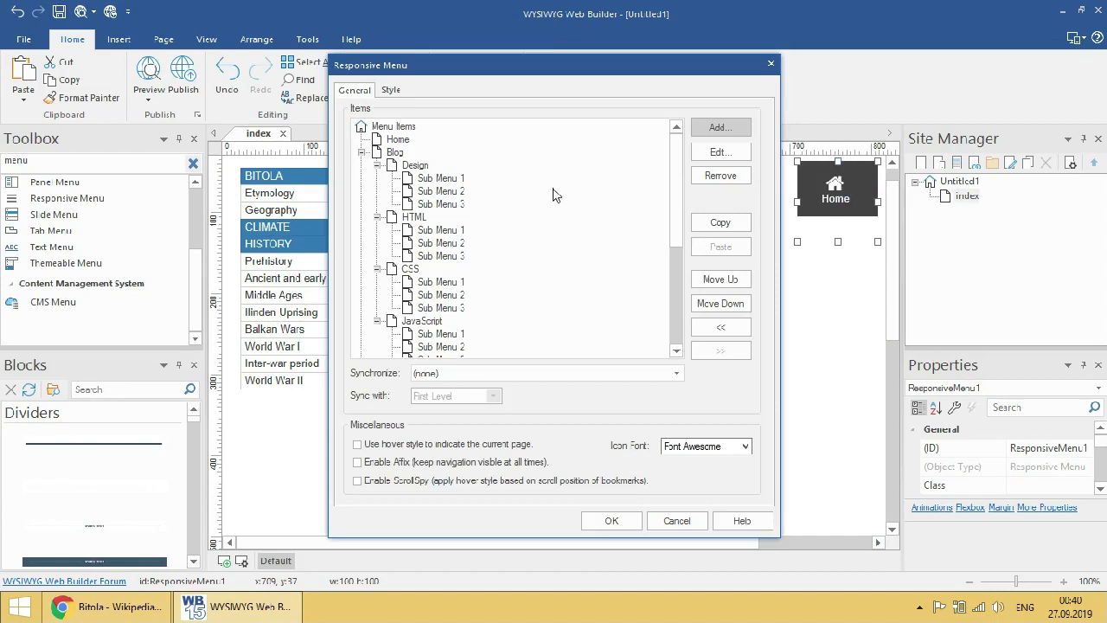
{"action": "left_click", "coordinate": [403, 141]}
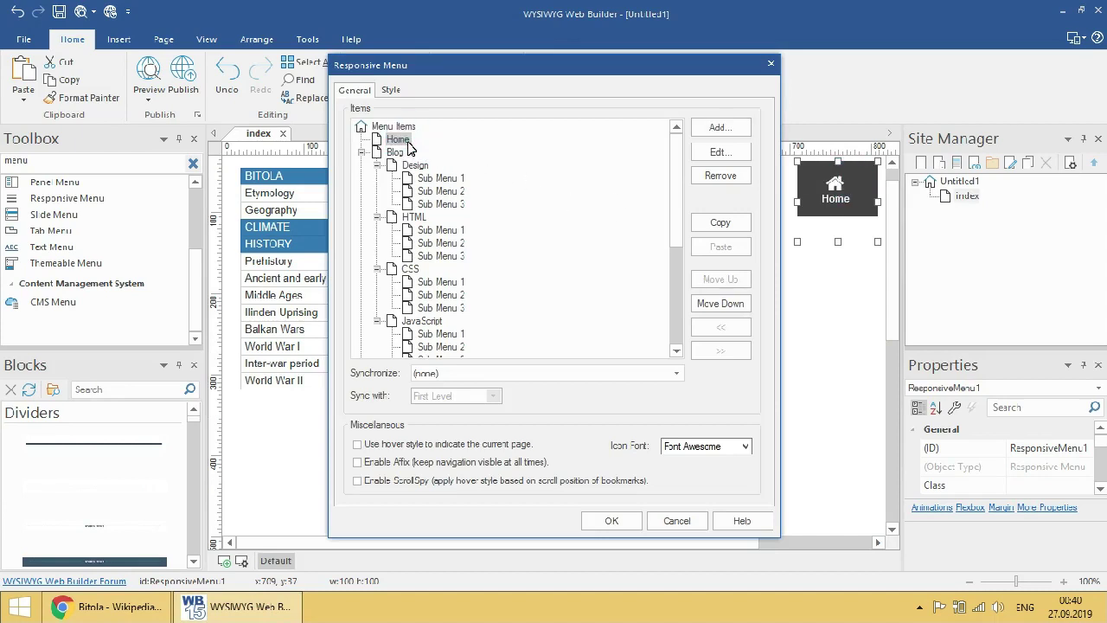
{"action": "scroll", "coordinate": [538, 207], "scroll_direction": "down", "scroll_amount": 5}
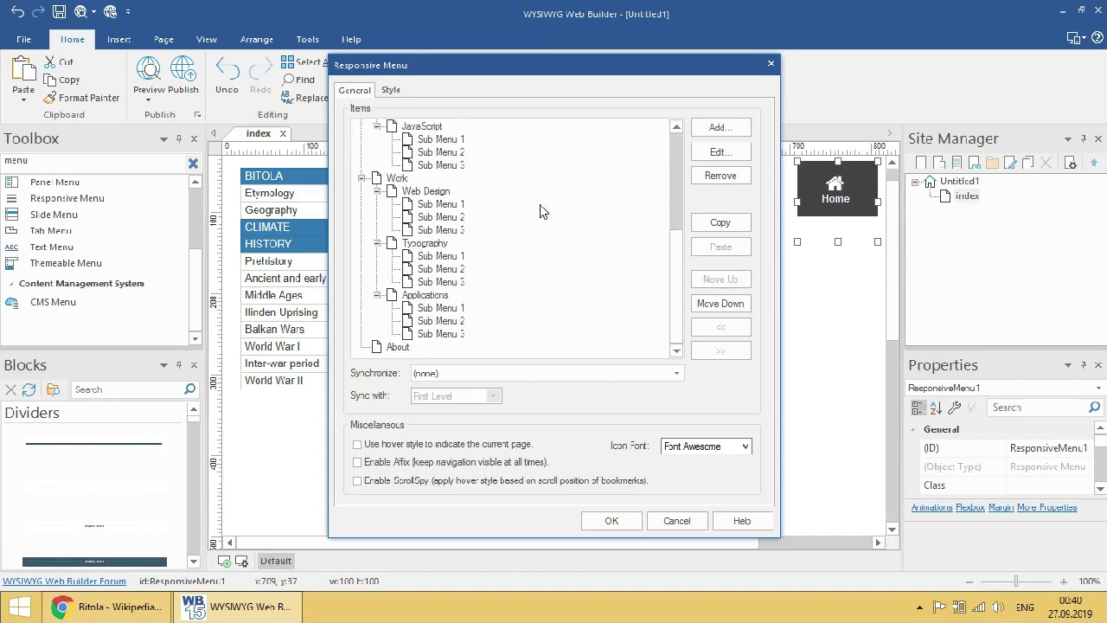
{"action": "scroll", "coordinate": [539, 211], "scroll_direction": "up", "scroll_amount": 5}
{"action": "left_click", "coordinate": [415, 166]}
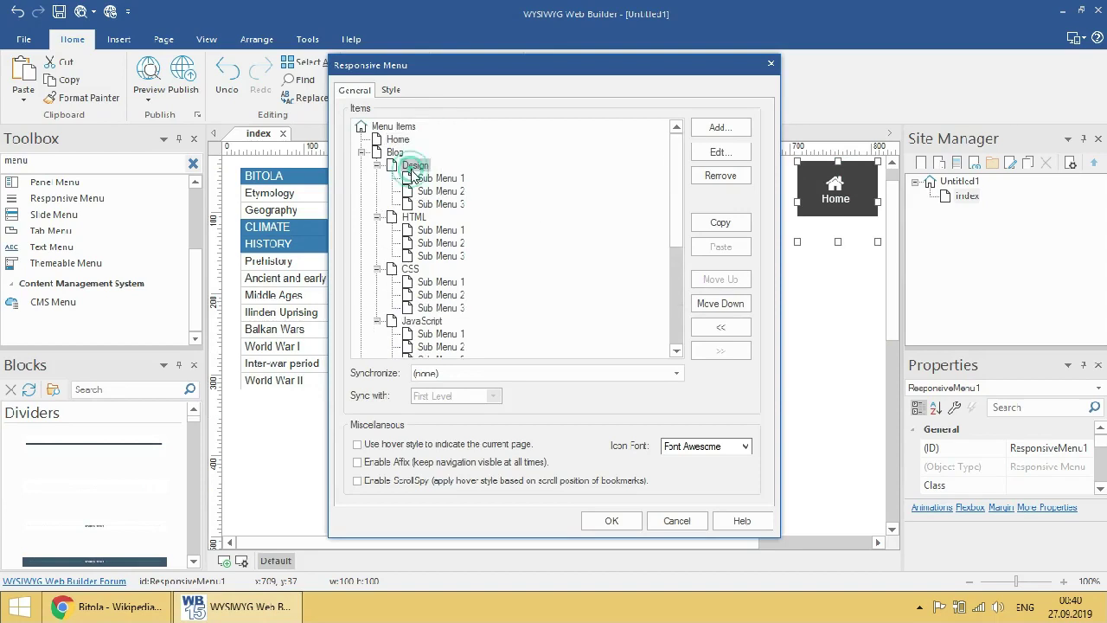
{"action": "left_click", "coordinate": [717, 154]}
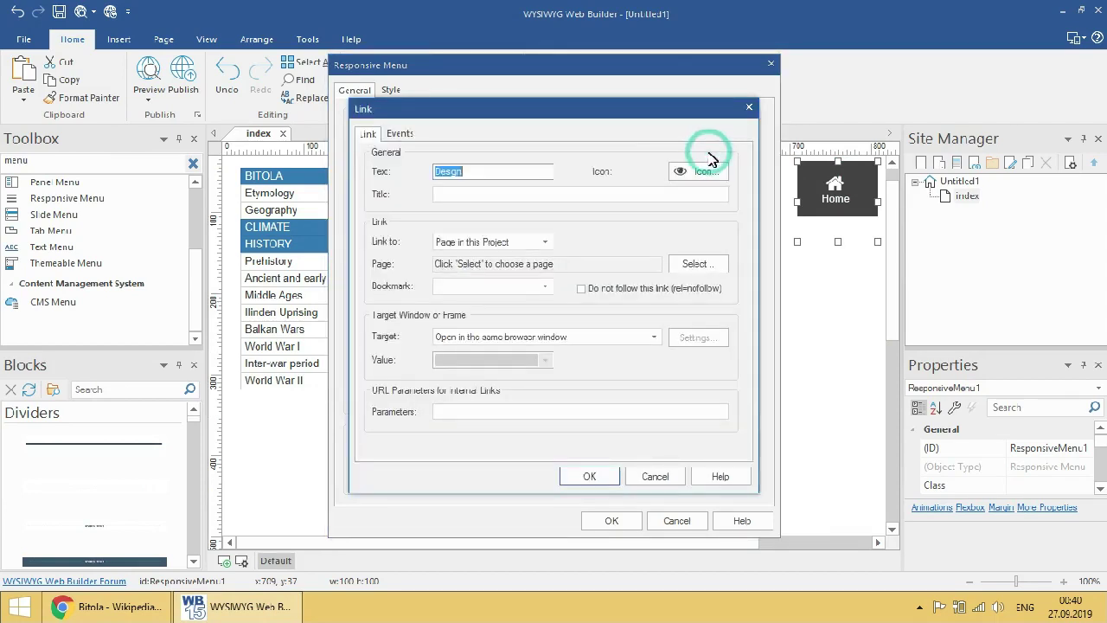
{"action": "left_click", "coordinate": [749, 107]}
{"action": "left_click", "coordinate": [395, 141]}
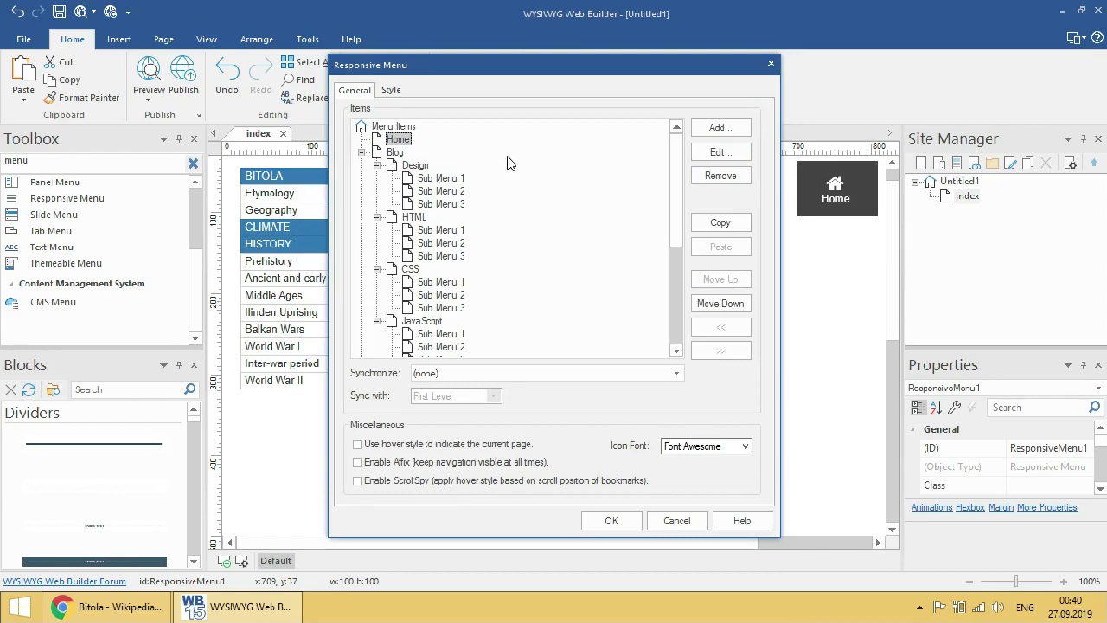
{"action": "left_click", "coordinate": [741, 177]}
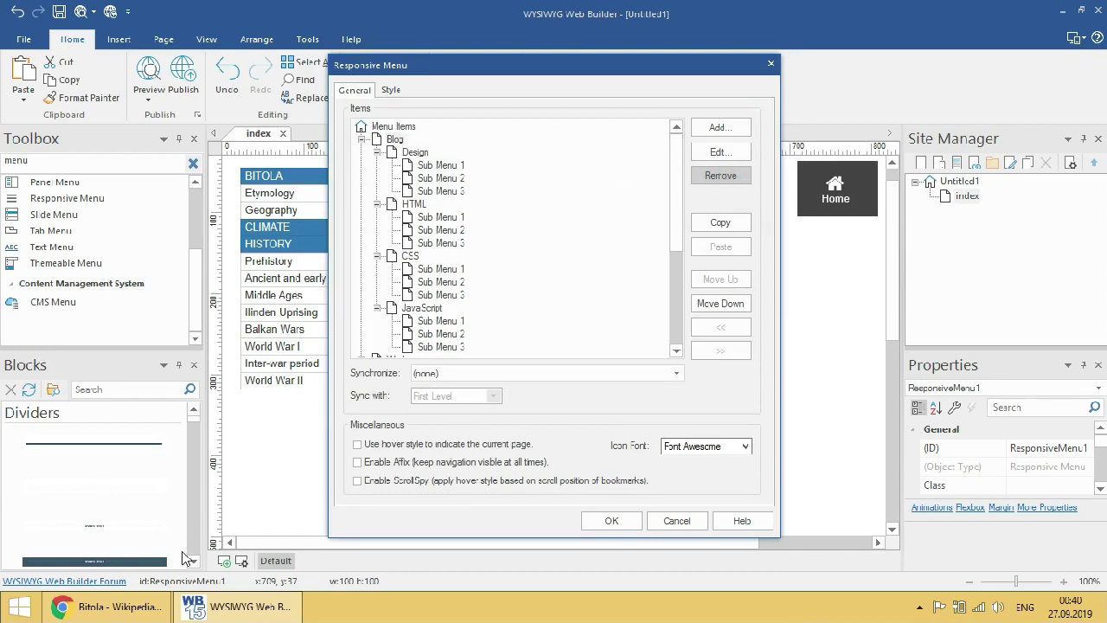
- Copy the "Main sights" heading from the Wikipedia contents list and return to the responsive menu's items
{"action": "left_click", "coordinate": [110, 606]}
{"action": "scroll", "coordinate": [246, 255], "scroll_direction": "down", "scroll_amount": 1}
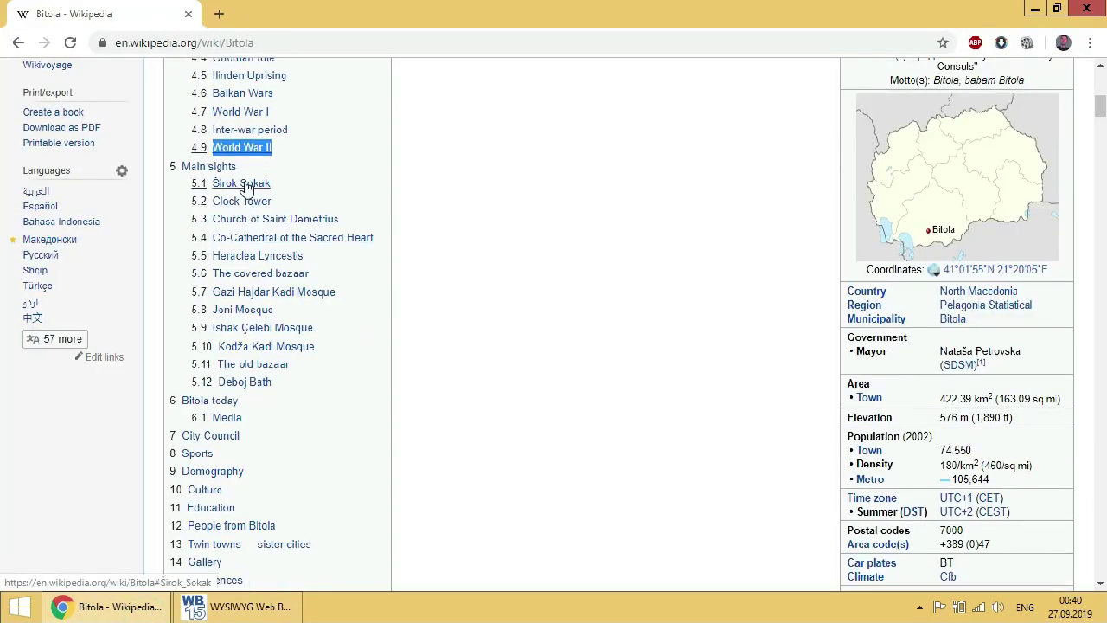
{"action": "left_click_drag", "start_coordinate": [242, 166], "coordinate": [184, 165]}
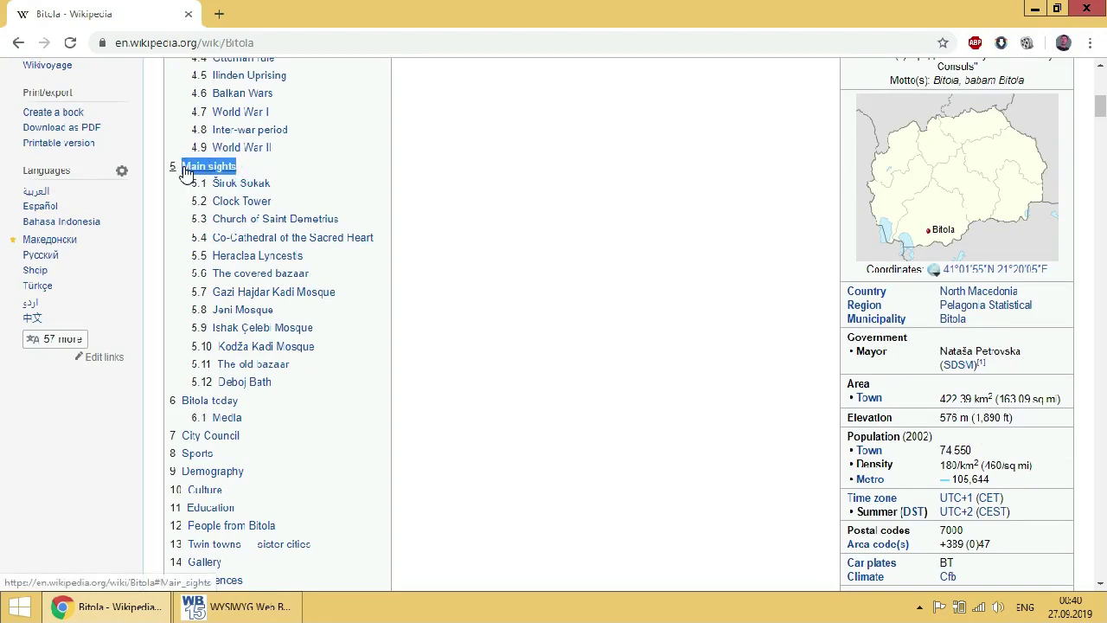
{"action": "right_click", "coordinate": [184, 170]}
{"action": "left_click", "coordinate": [210, 292]}
{"action": "left_click", "coordinate": [234, 607]}
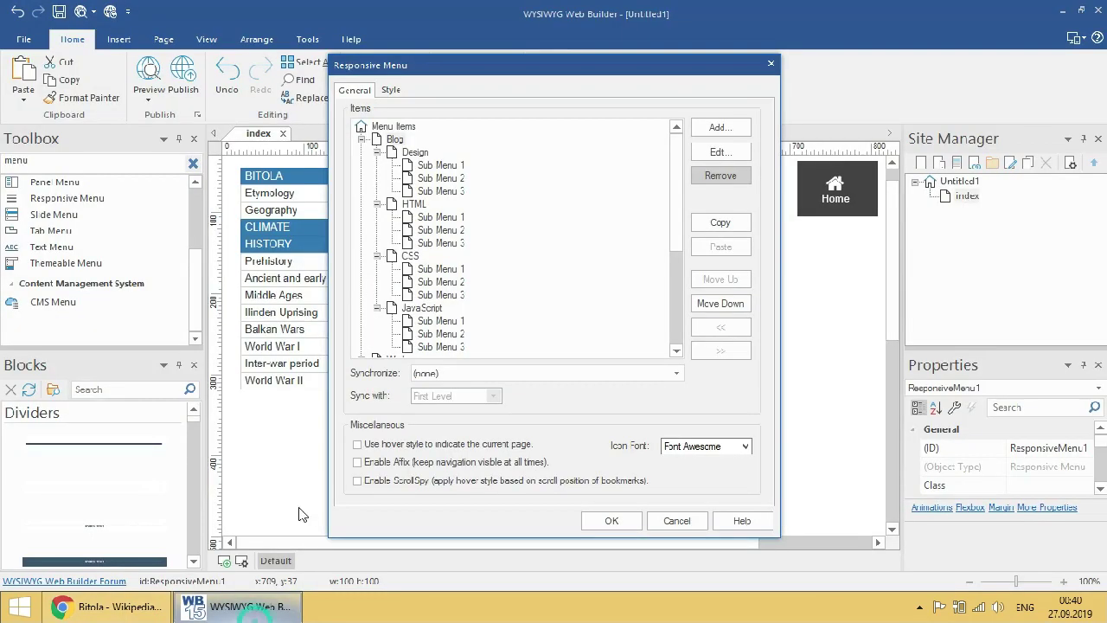
- Remove the Blog and Work items with their submenus from the responsive menu
{"action": "left_click", "coordinate": [415, 154]}
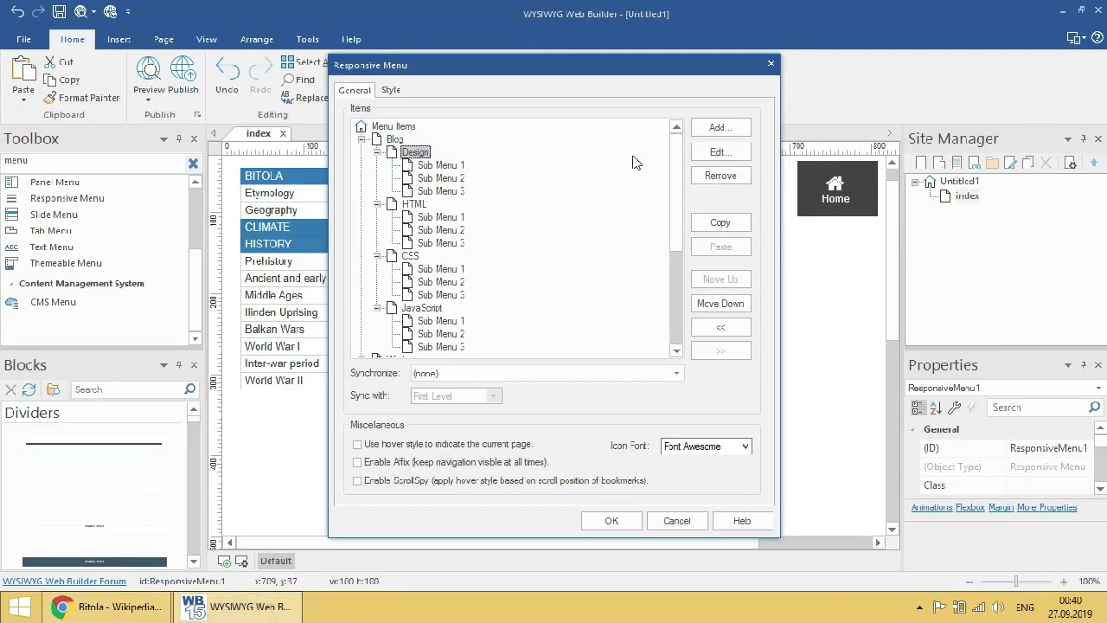
{"action": "left_click", "coordinate": [391, 141]}
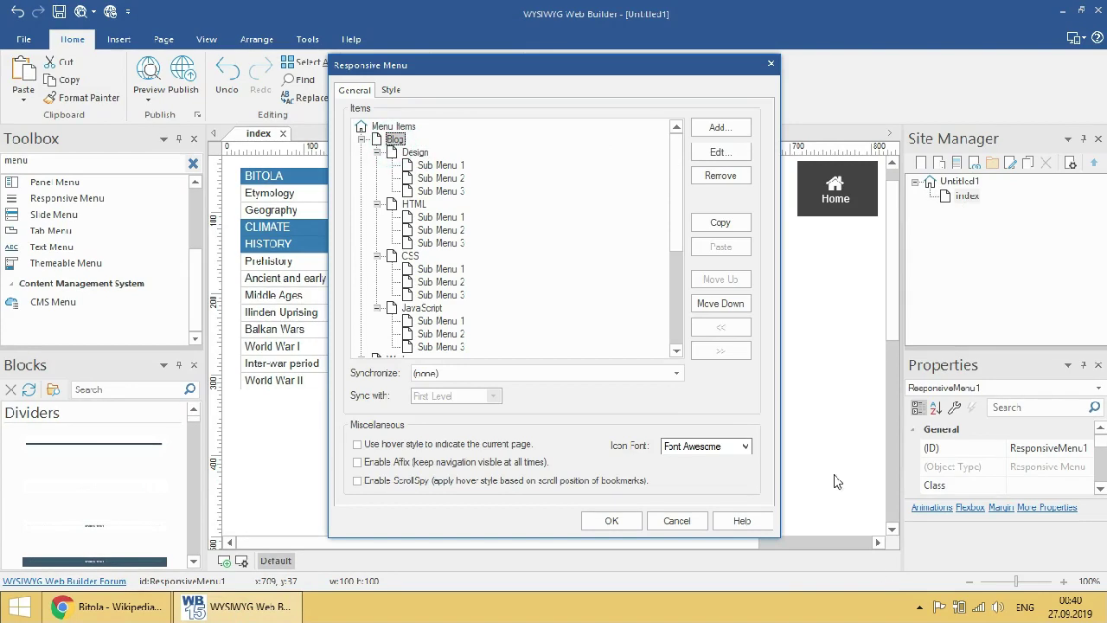
{"action": "left_click", "coordinate": [705, 176]}
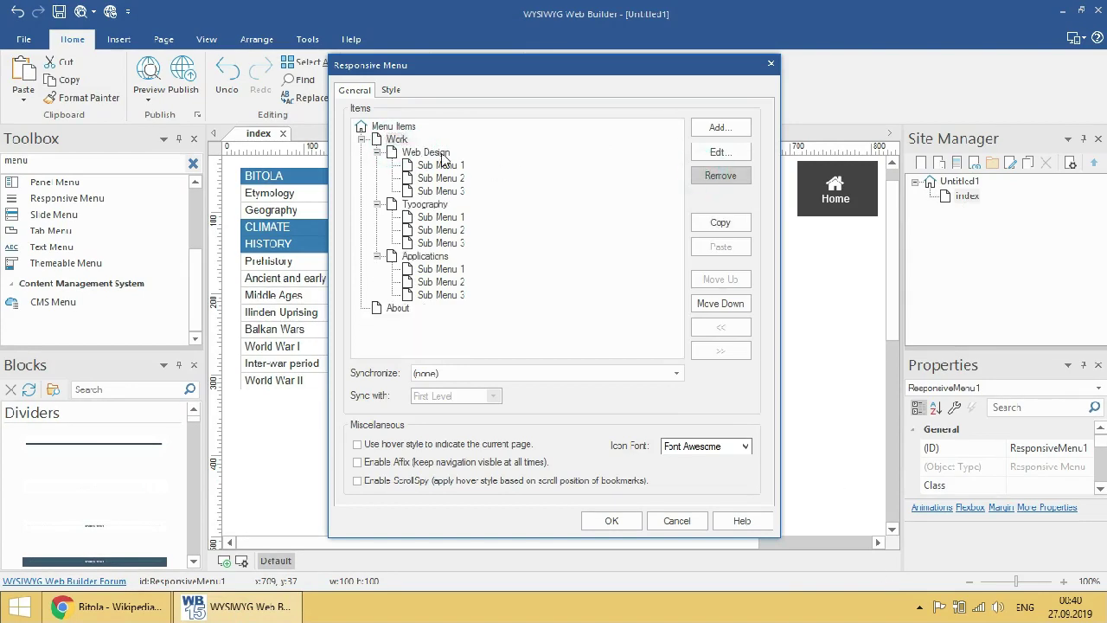
{"action": "left_click", "coordinate": [718, 176]}
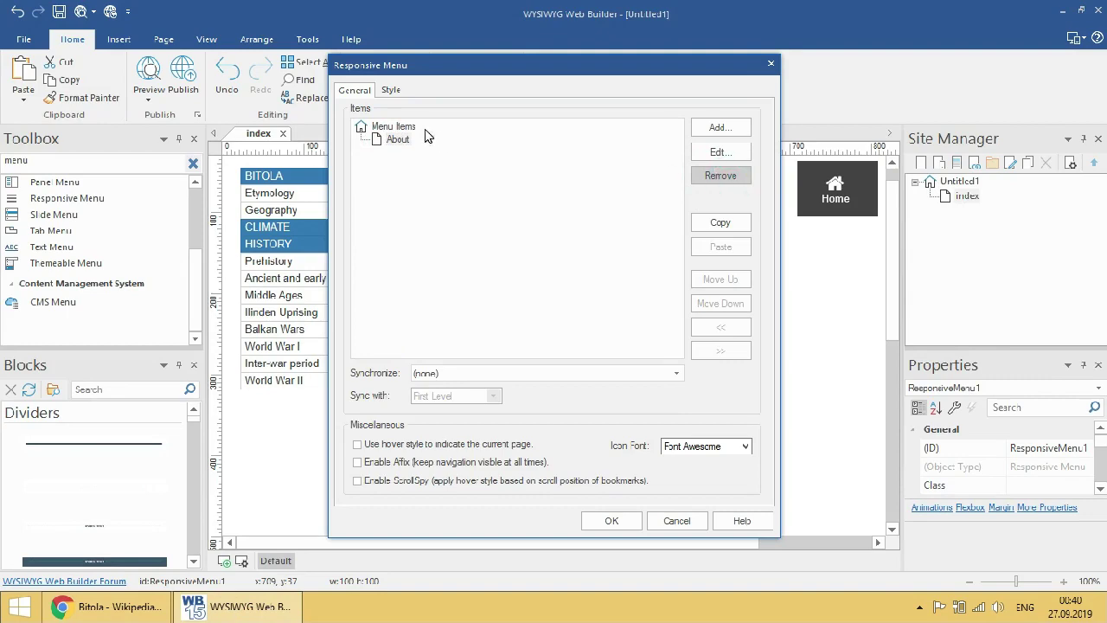
- Add a "Main sights" submenu item under About in the responsive menu, using the heading already copied
{"action": "left_click", "coordinate": [731, 128]}
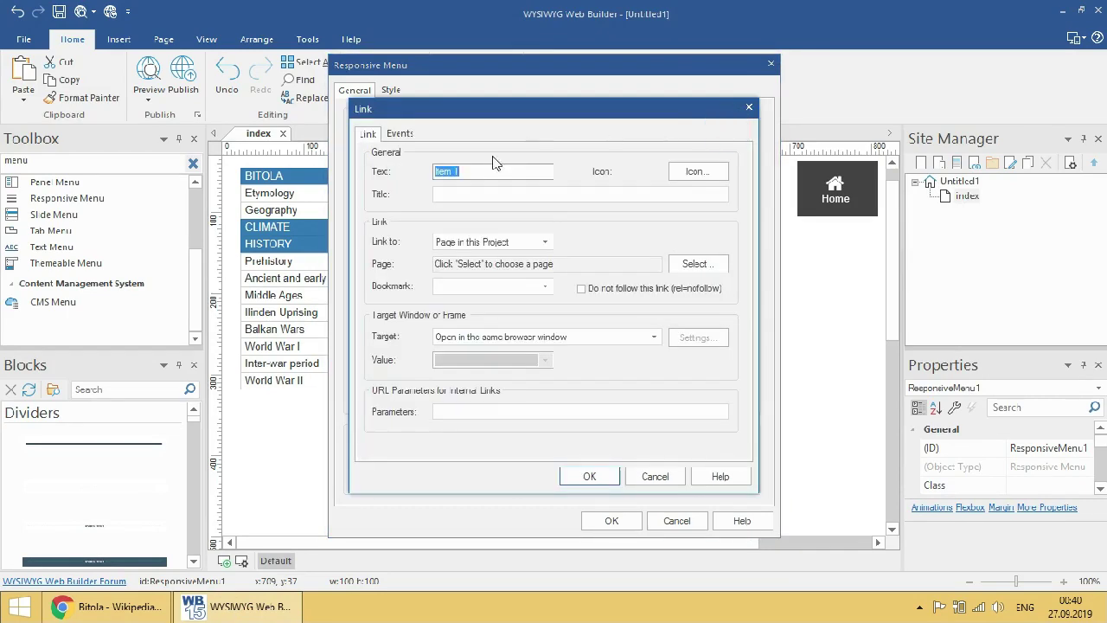
{"action": "left_click_drag", "start_coordinate": [484, 118], "coordinate": [461, 164]}
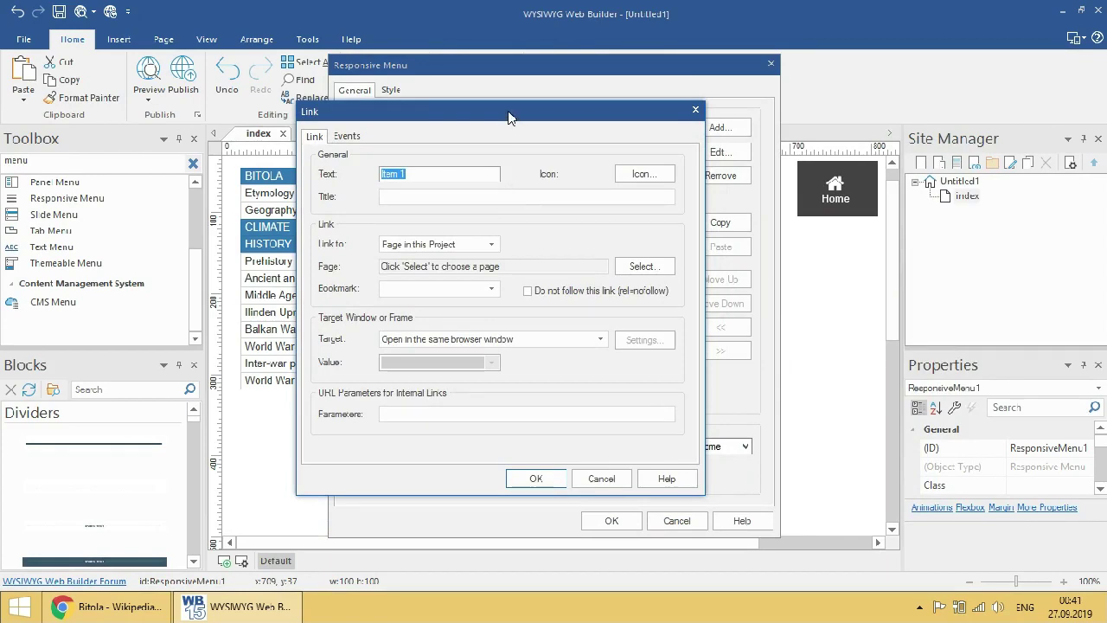
{"action": "left_click_drag", "start_coordinate": [508, 119], "coordinate": [678, 129]}
{"action": "right_click", "coordinate": [559, 189]}
{"action": "left_click", "coordinate": [593, 256]}
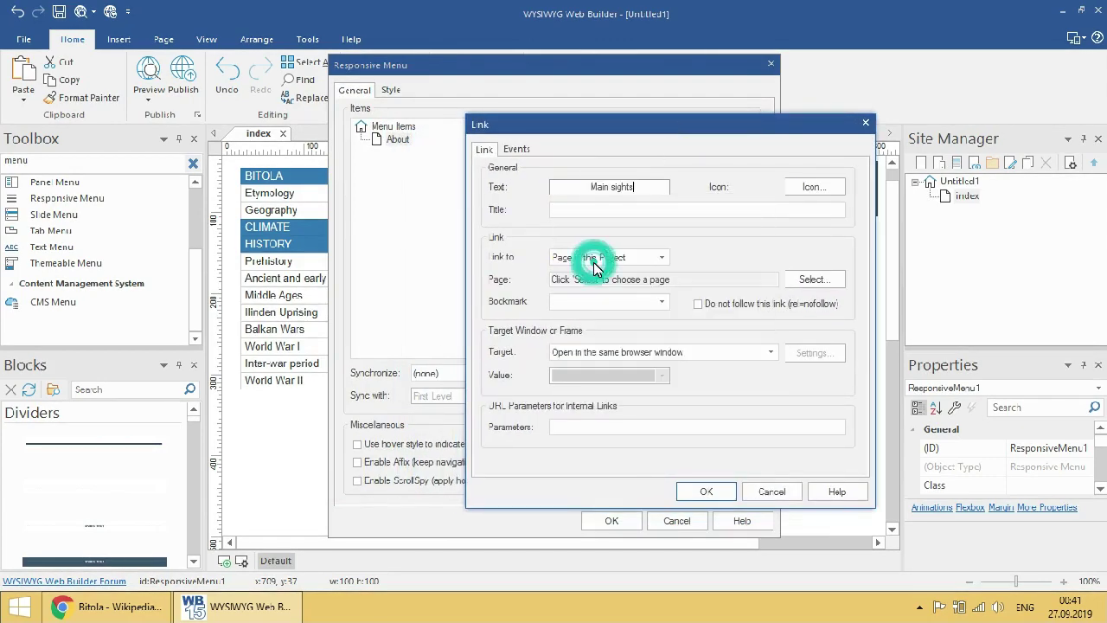
{"action": "left_click", "coordinate": [592, 191]}
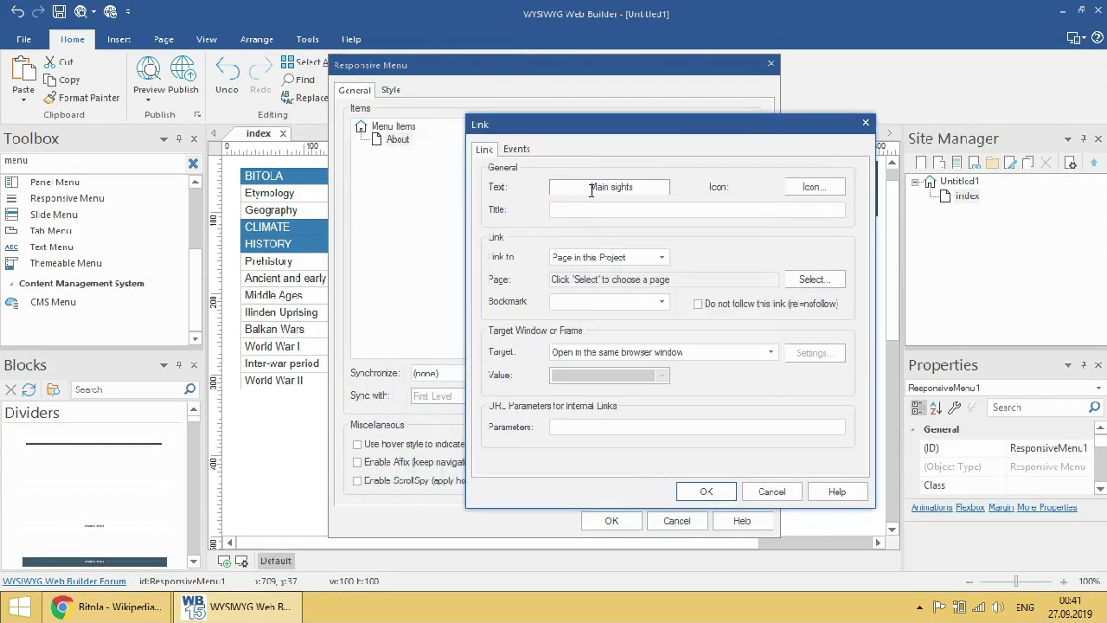
{"action": "left_click", "coordinate": [718, 492]}
- Copy "Širok Sokak" from the Wikipedia contents list in Chrome and add it as a subitem of Main sights
{"action": "left_click", "coordinate": [438, 151]}
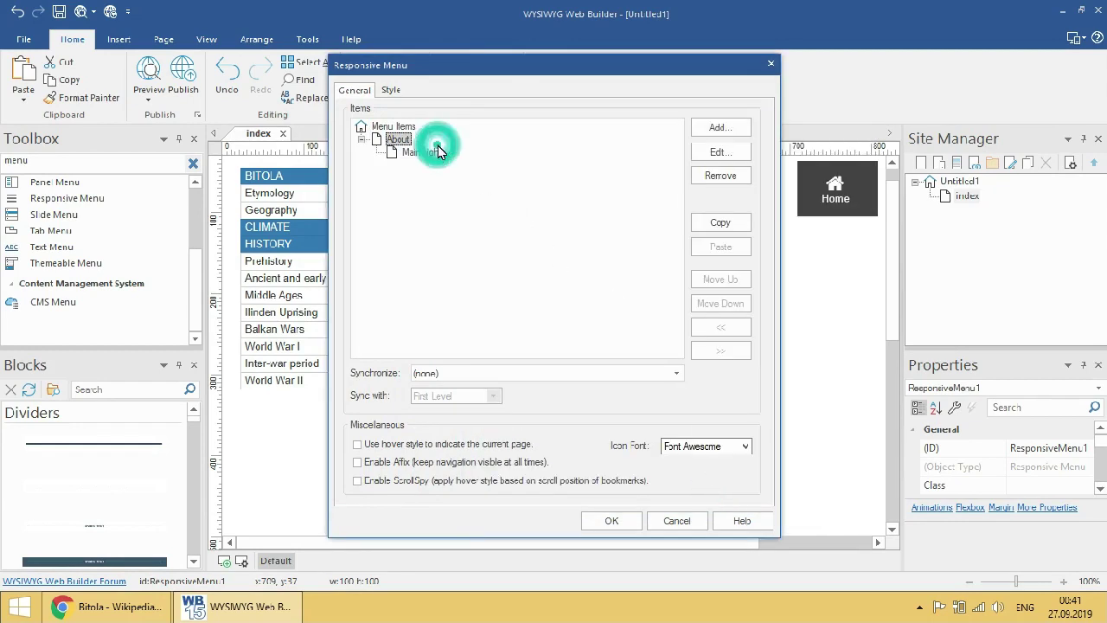
{"action": "left_click", "coordinate": [719, 127]}
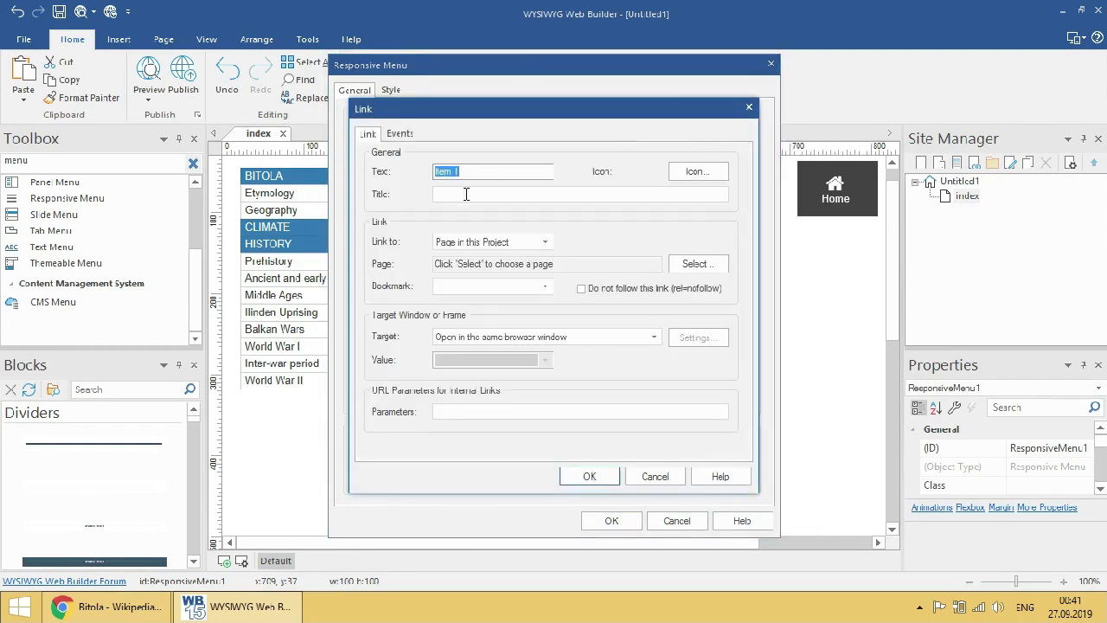
{"action": "left_click", "coordinate": [112, 606]}
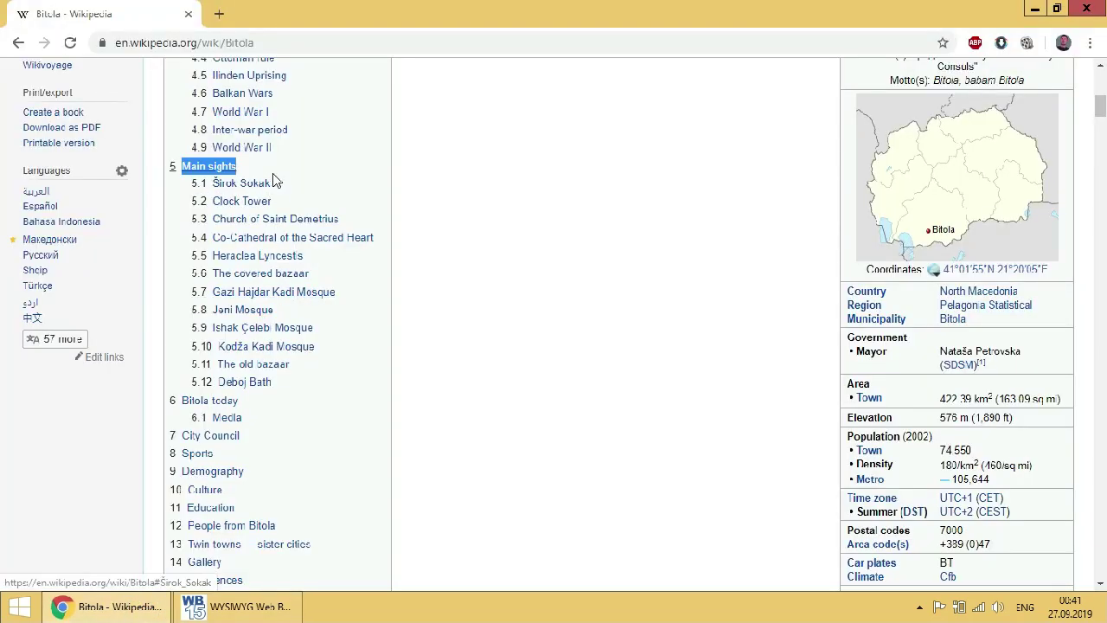
{"action": "left_click_drag", "start_coordinate": [272, 185], "coordinate": [213, 184]}
{"action": "right_click", "coordinate": [220, 189]}
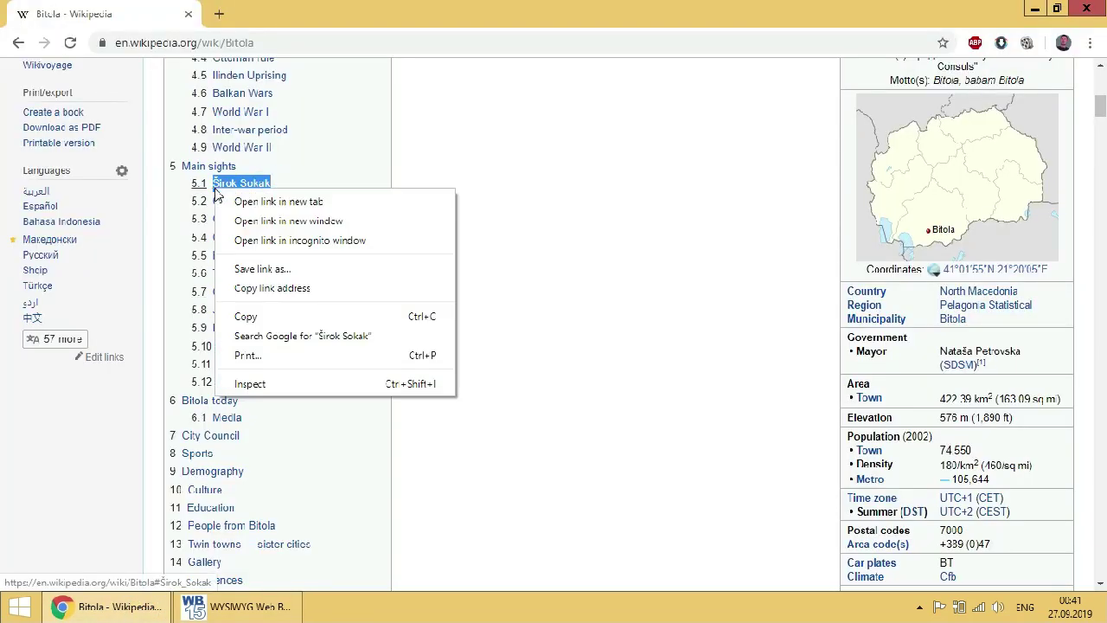
{"action": "left_click", "coordinate": [246, 316]}
{"action": "left_click", "coordinate": [237, 606]}
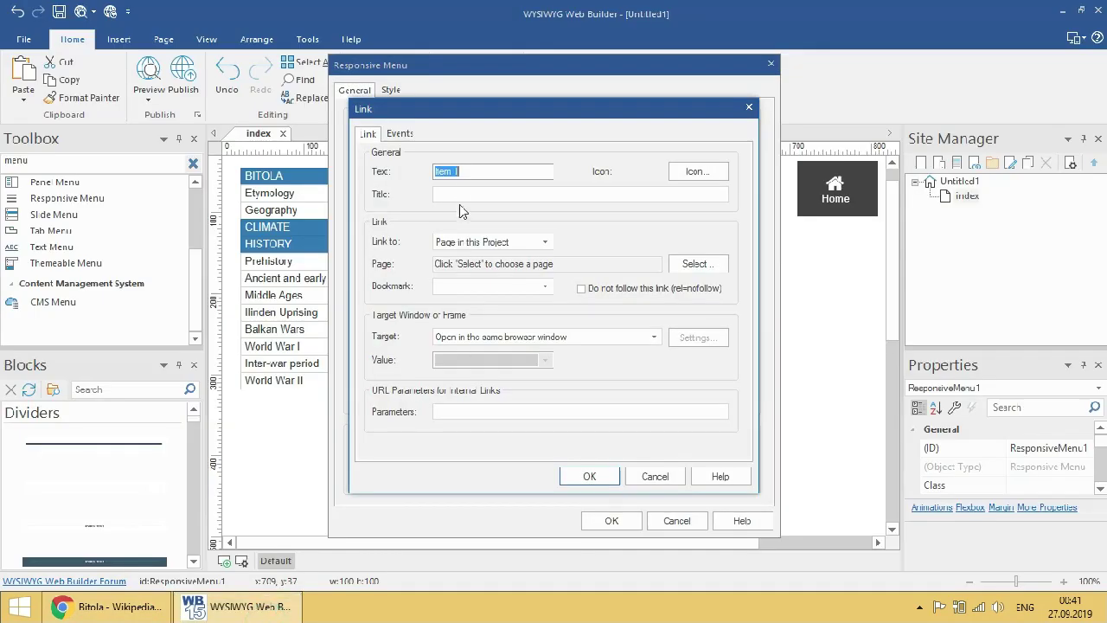
{"action": "right_click", "coordinate": [441, 173]}
{"action": "left_click", "coordinate": [479, 240]}
{"action": "left_click", "coordinate": [589, 476]}
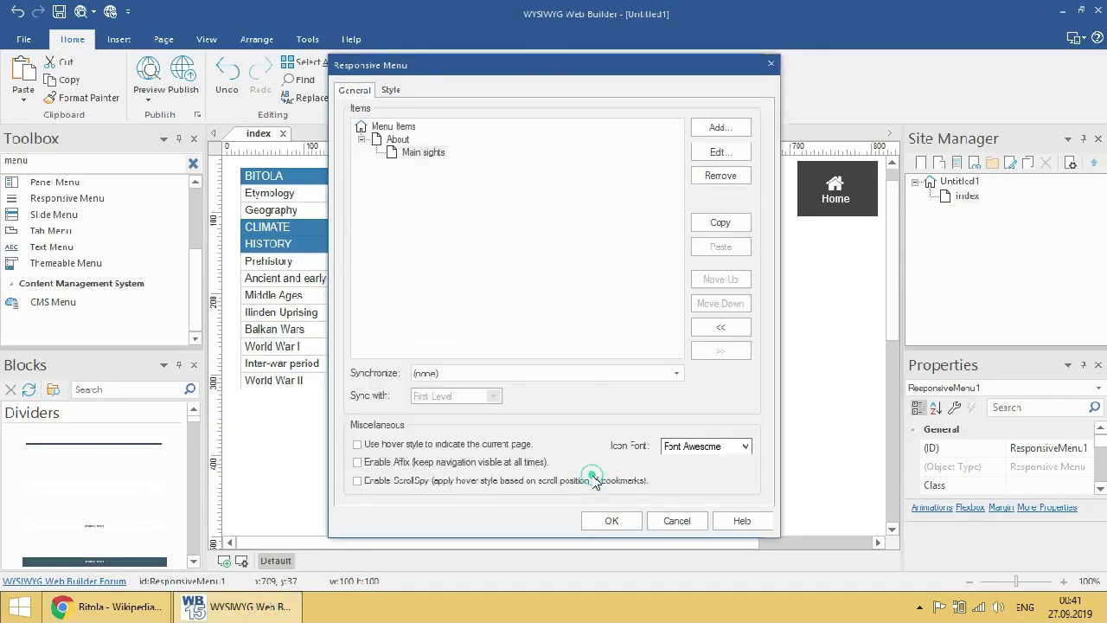
- Copy "Clock Tower" from the Wikipedia contents list, add it as a subitem of Širok Sokak, and apply the menu changes
{"action": "left_click", "coordinate": [438, 170]}
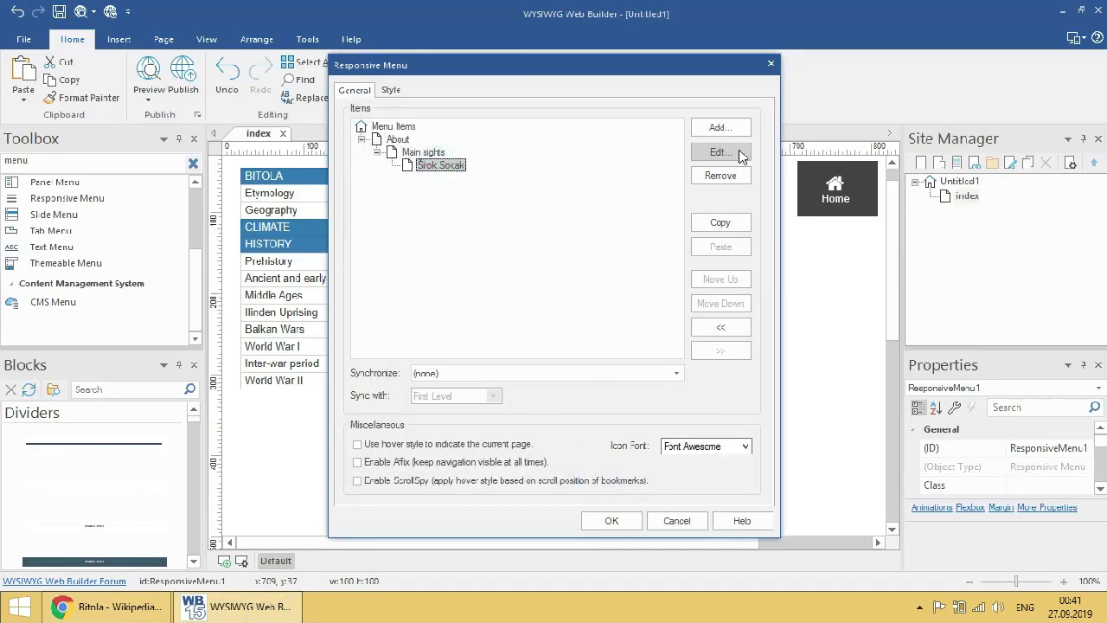
{"action": "left_click", "coordinate": [734, 130]}
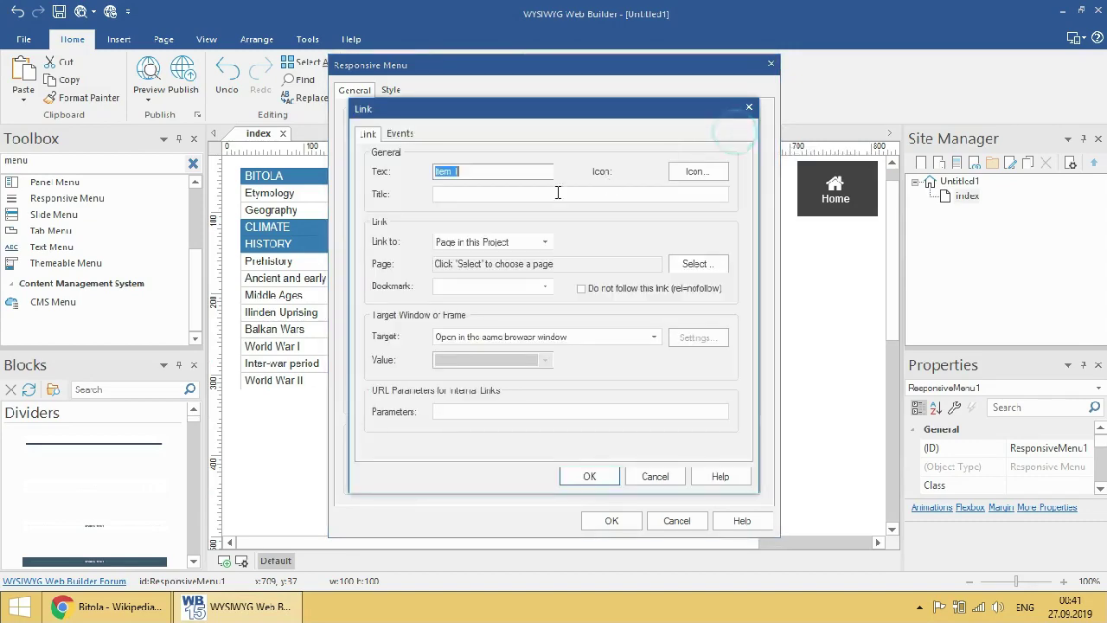
{"action": "right_click", "coordinate": [452, 173]}
{"action": "left_click", "coordinate": [504, 234]}
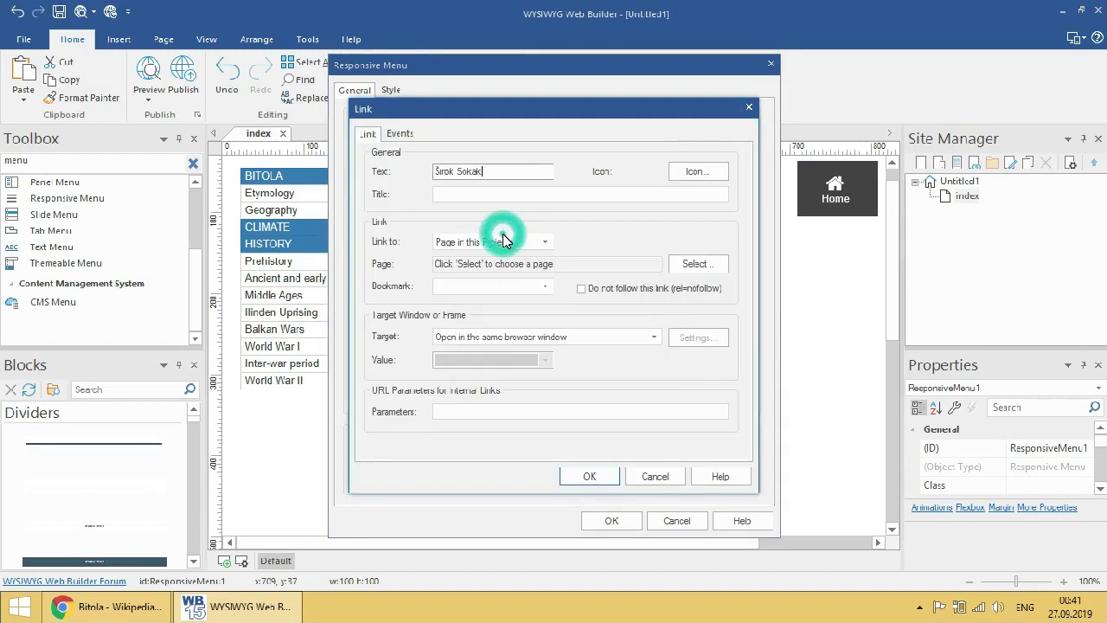
{"action": "left_click", "coordinate": [102, 607]}
{"action": "left_click_drag", "start_coordinate": [289, 206], "coordinate": [217, 210]}
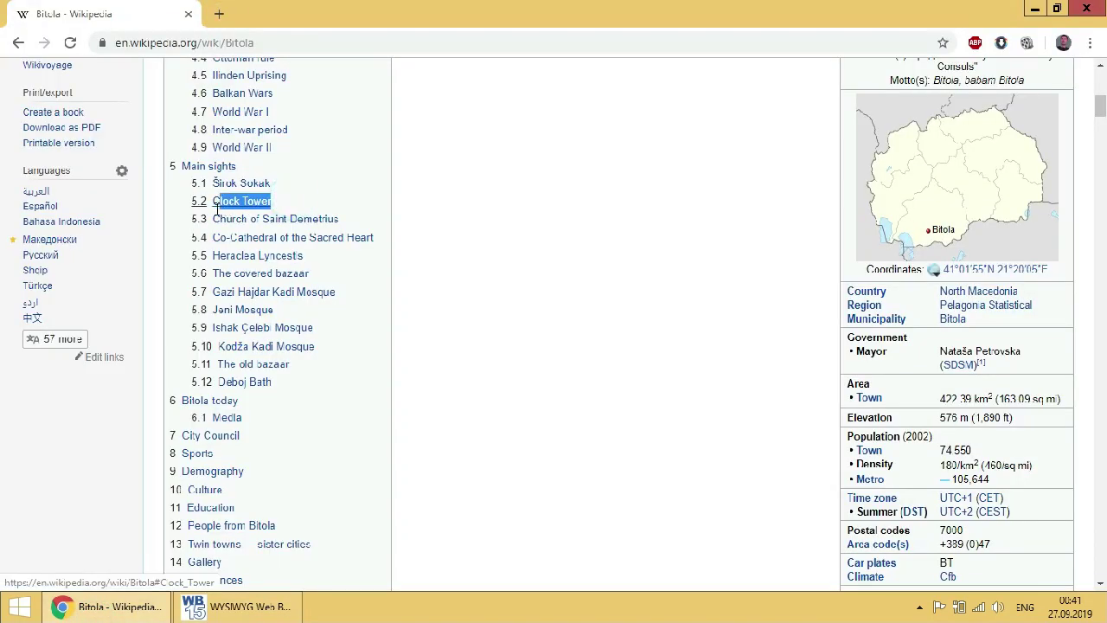
{"action": "right_click", "coordinate": [217, 214]}
{"action": "left_click", "coordinate": [259, 336]}
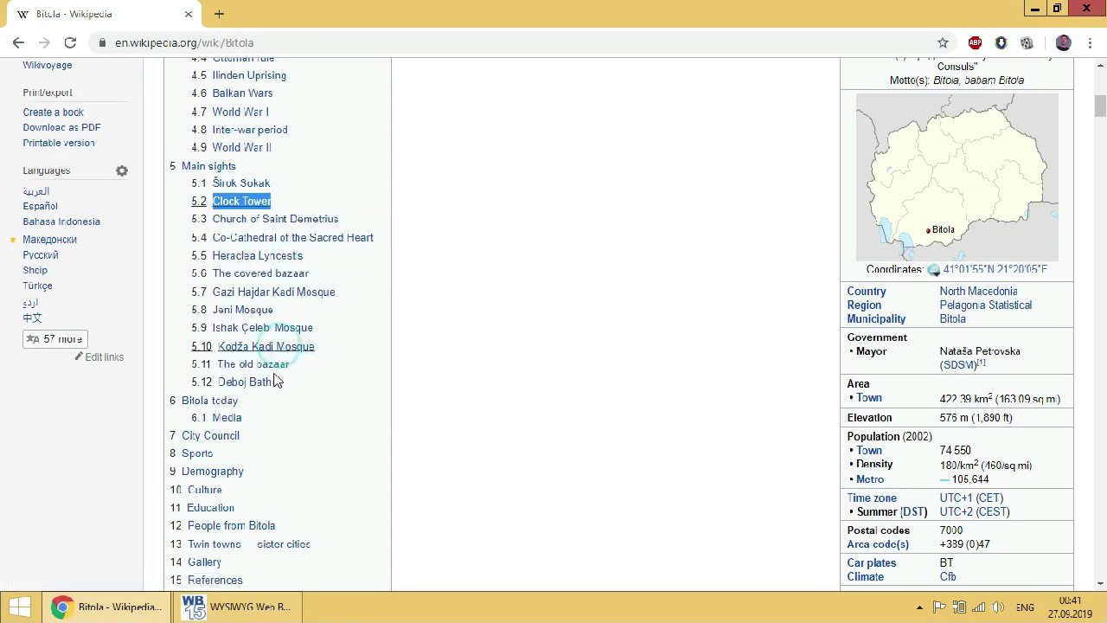
{"action": "left_click", "coordinate": [237, 606]}
{"action": "triple_click", "coordinate": [485, 169]}
{"action": "right_click", "coordinate": [435, 168]}
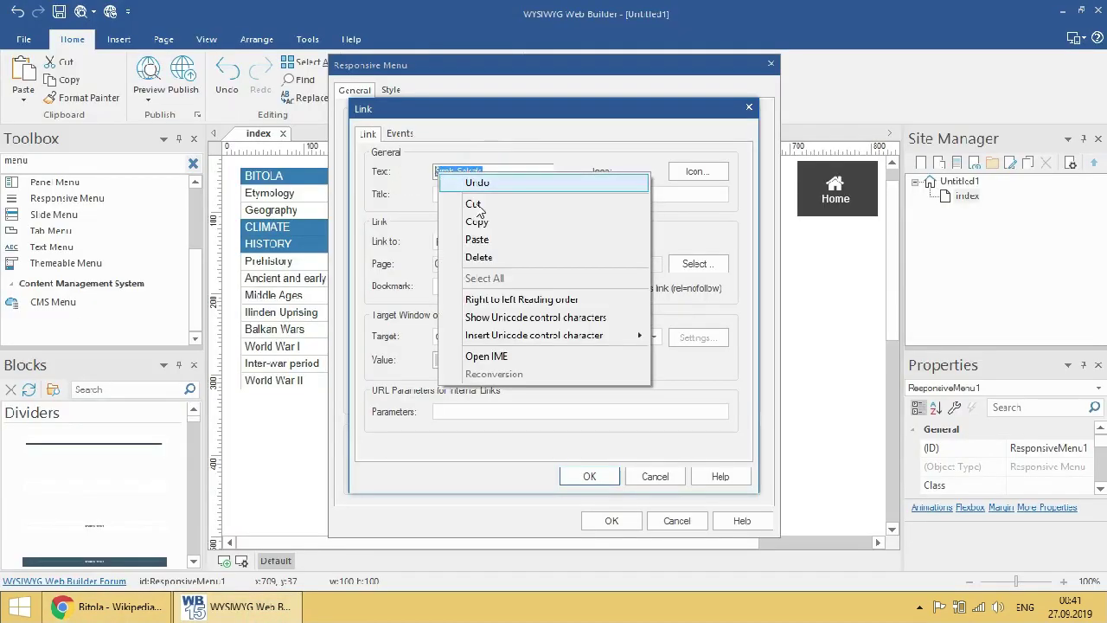
{"action": "left_click", "coordinate": [491, 235]}
{"action": "left_click", "coordinate": [588, 476]}
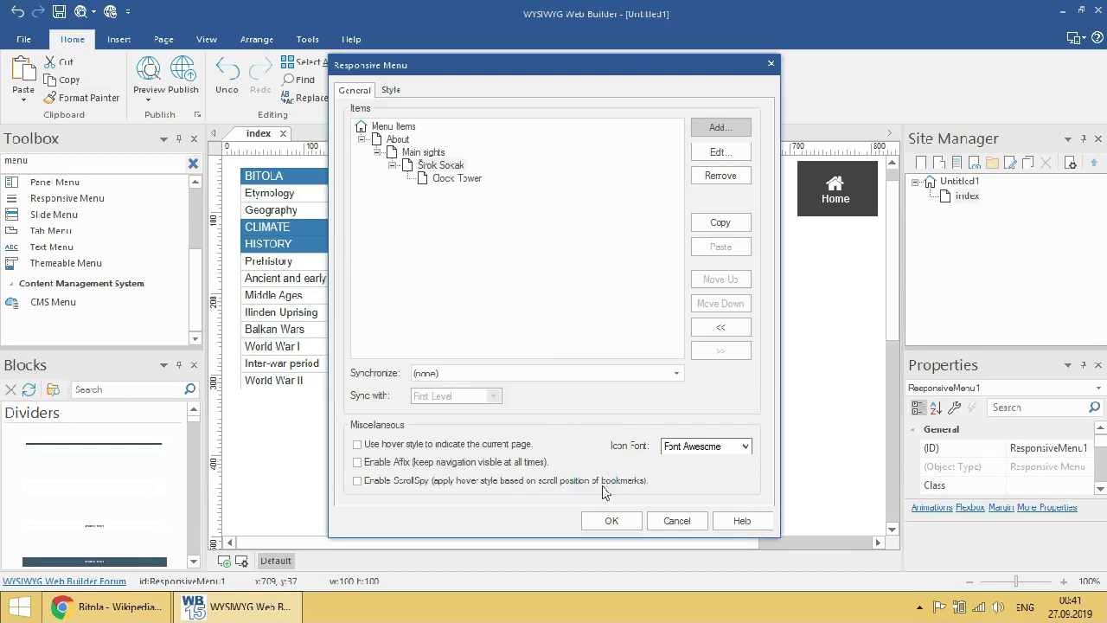
{"action": "left_click", "coordinate": [611, 521]}
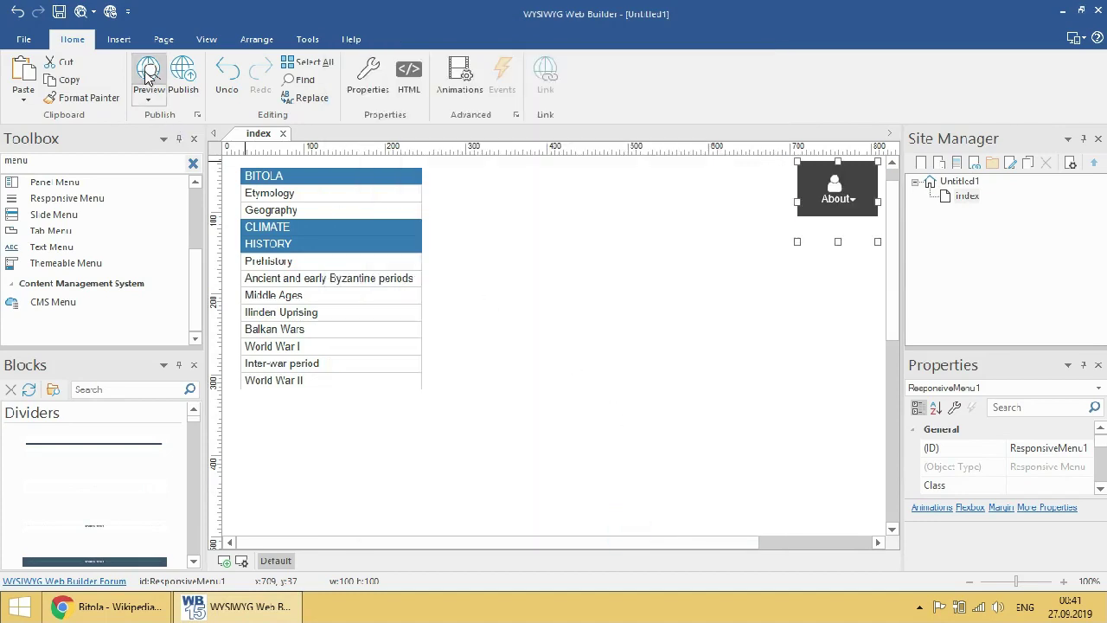
- Preview the page in the browser, unfold the About menu's nested submenus to check them, and close the preview
{"action": "left_click", "coordinate": [149, 74]}
{"action": "mouse_move", "coordinate": [612, 115]}
{"action": "mouse_move", "coordinate": [628, 166]}
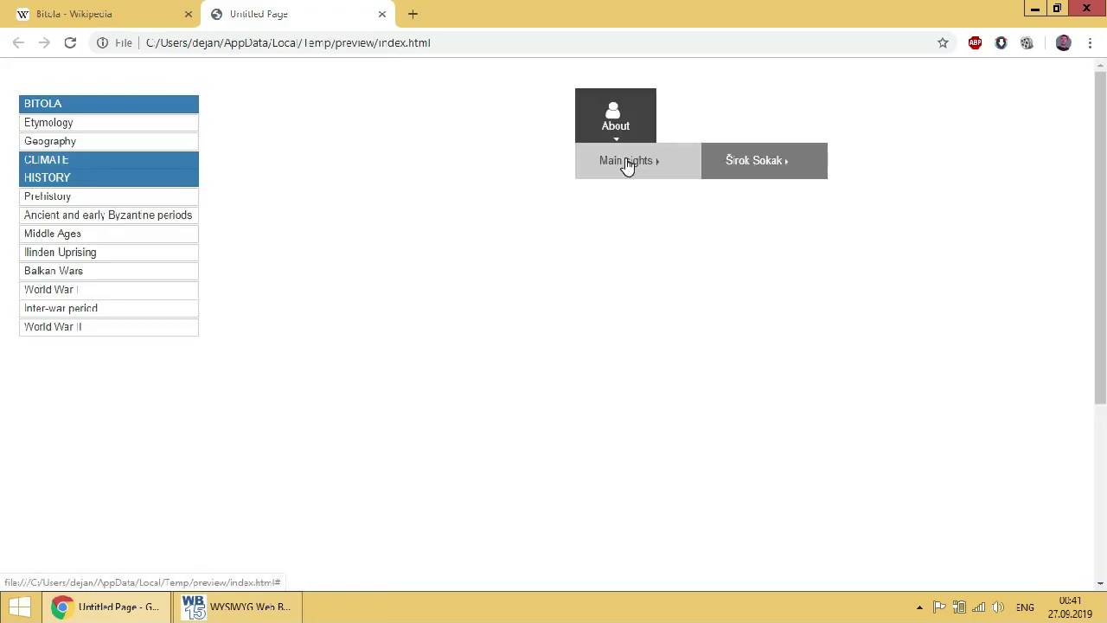
{"action": "mouse_move", "coordinate": [745, 167]}
{"action": "left_click", "coordinate": [381, 14]}
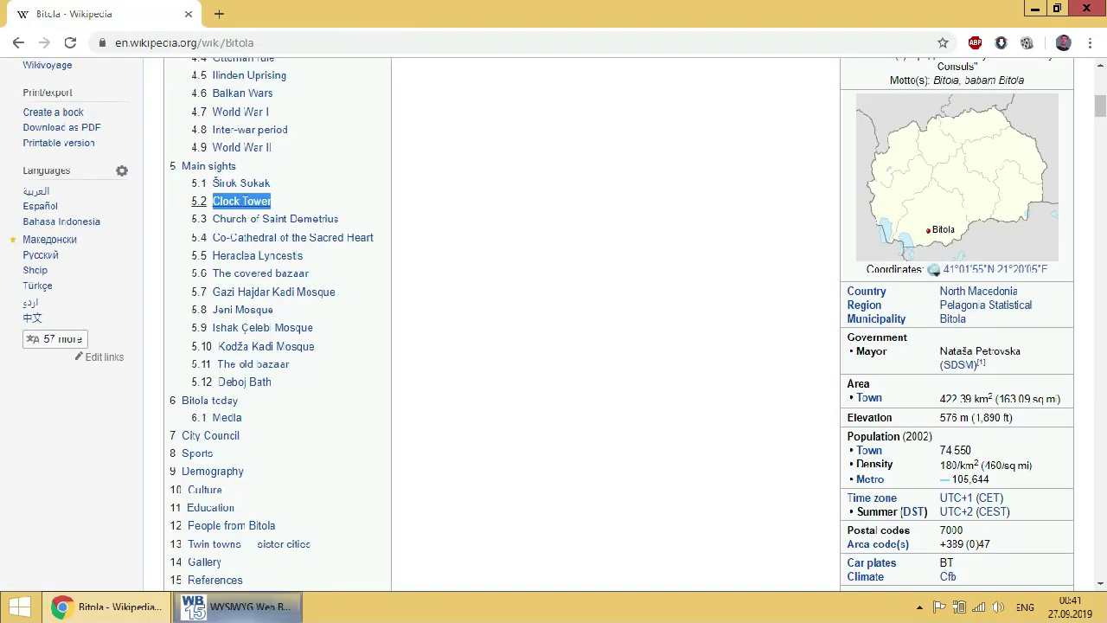
- Back in WYSIWYG Web Builder, reopen the responsive menu's items and move Clock Tower directly under Main sights
{"action": "left_click", "coordinate": [283, 608]}
{"action": "double_click", "coordinate": [830, 209]}
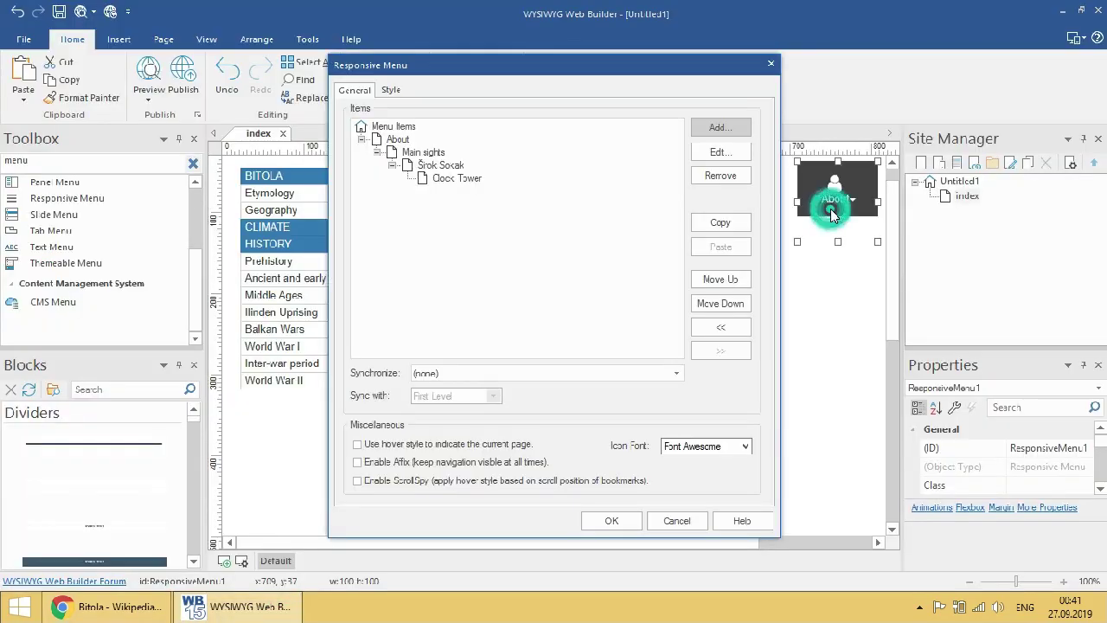
{"action": "left_click", "coordinate": [432, 179]}
{"action": "left_click_drag", "start_coordinate": [410, 187], "coordinate": [437, 153]}
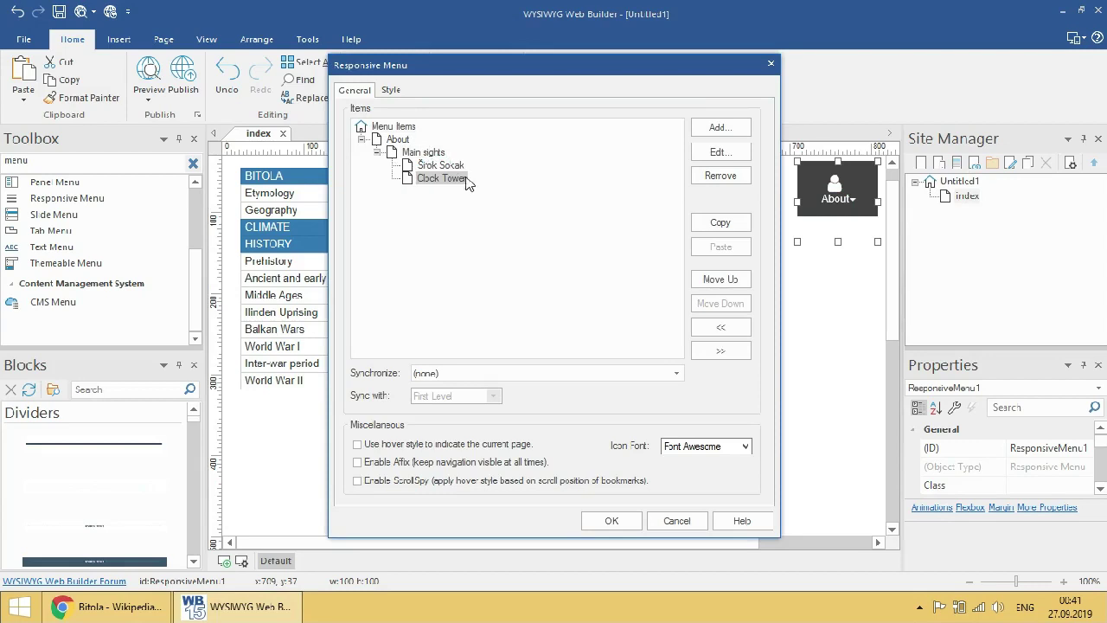
- Add "Church of Saint Demetrius", copied from the Wikipedia contents list, as a subitem of Main sights
{"action": "left_click", "coordinate": [422, 152]}
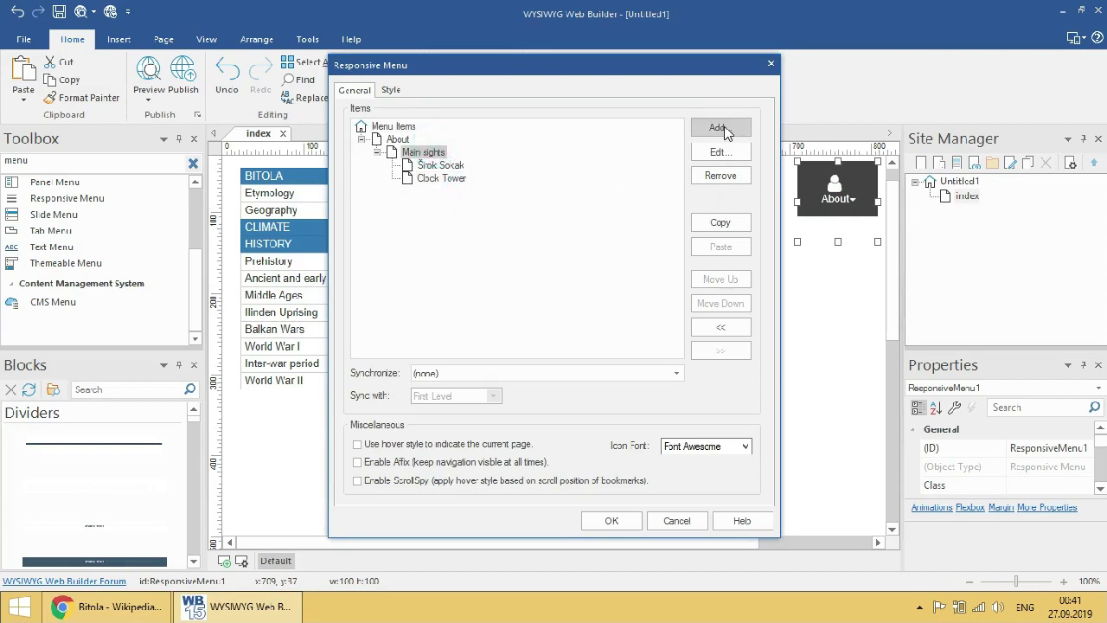
{"action": "left_click", "coordinate": [723, 128]}
{"action": "left_click", "coordinate": [112, 606]}
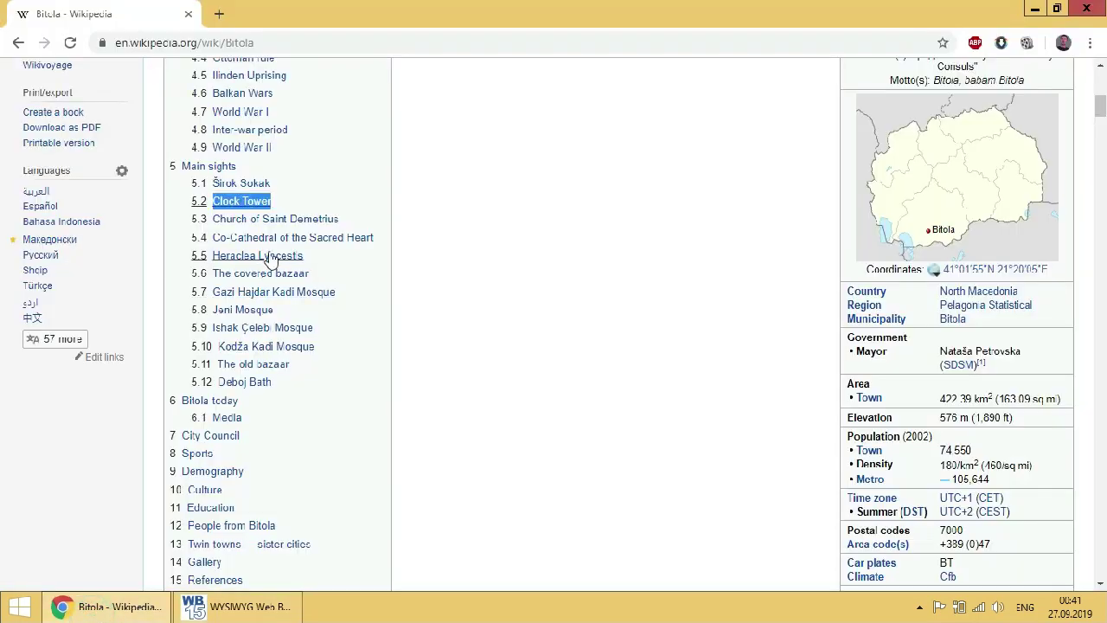
{"action": "left_click_drag", "start_coordinate": [346, 219], "coordinate": [218, 225]}
{"action": "right_click", "coordinate": [218, 229]}
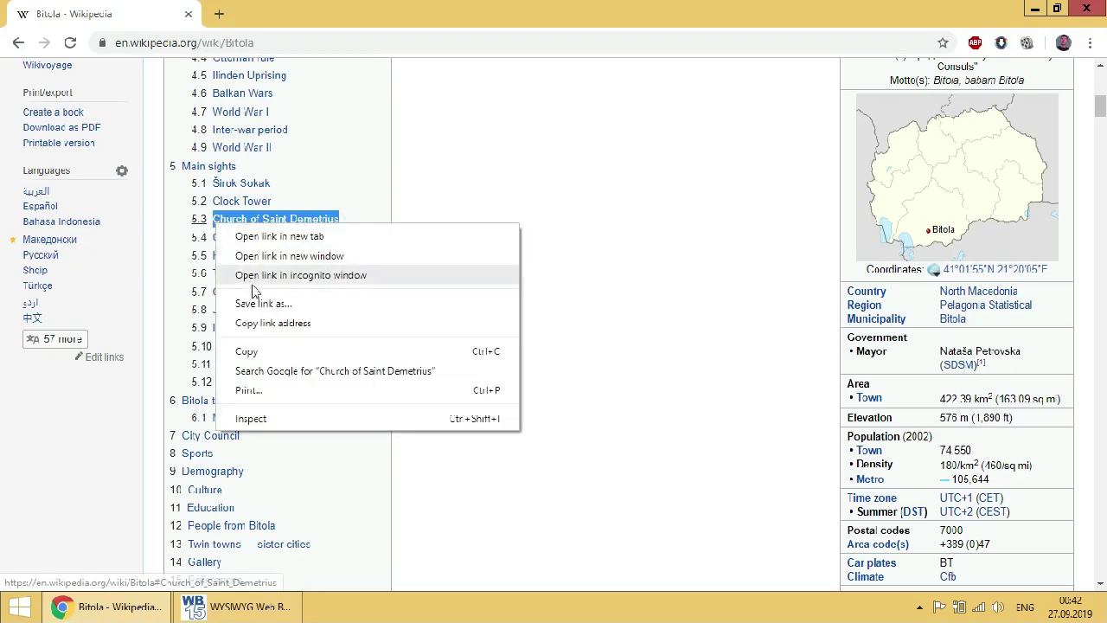
{"action": "left_click", "coordinate": [242, 351]}
{"action": "left_click", "coordinate": [233, 606]}
{"action": "right_click", "coordinate": [464, 168]}
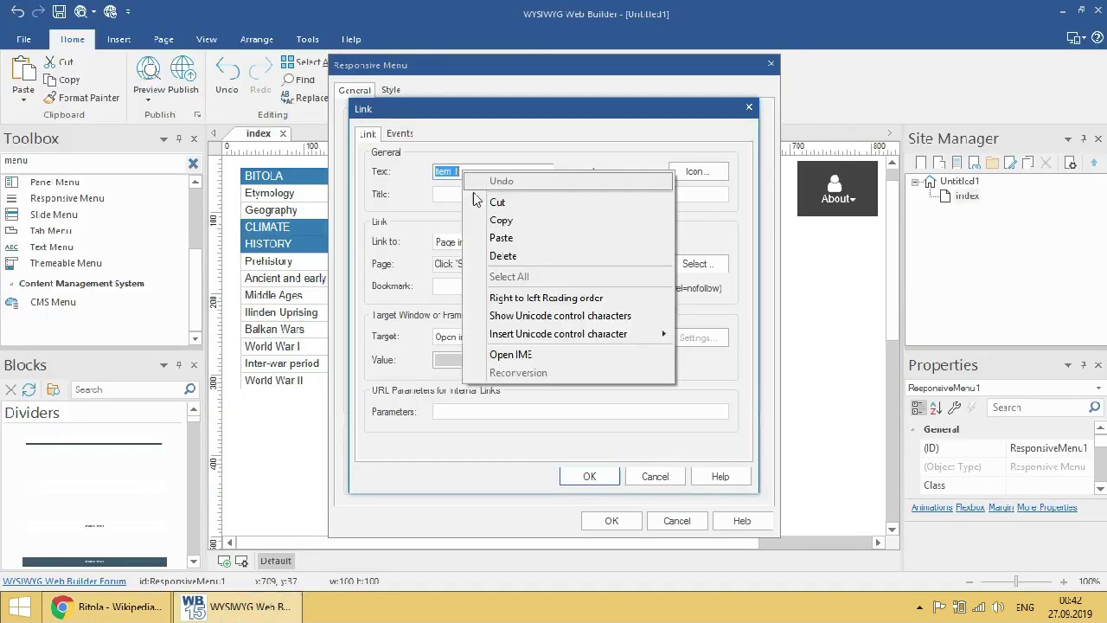
{"action": "left_click", "coordinate": [475, 235]}
{"action": "left_click", "coordinate": [587, 476]}
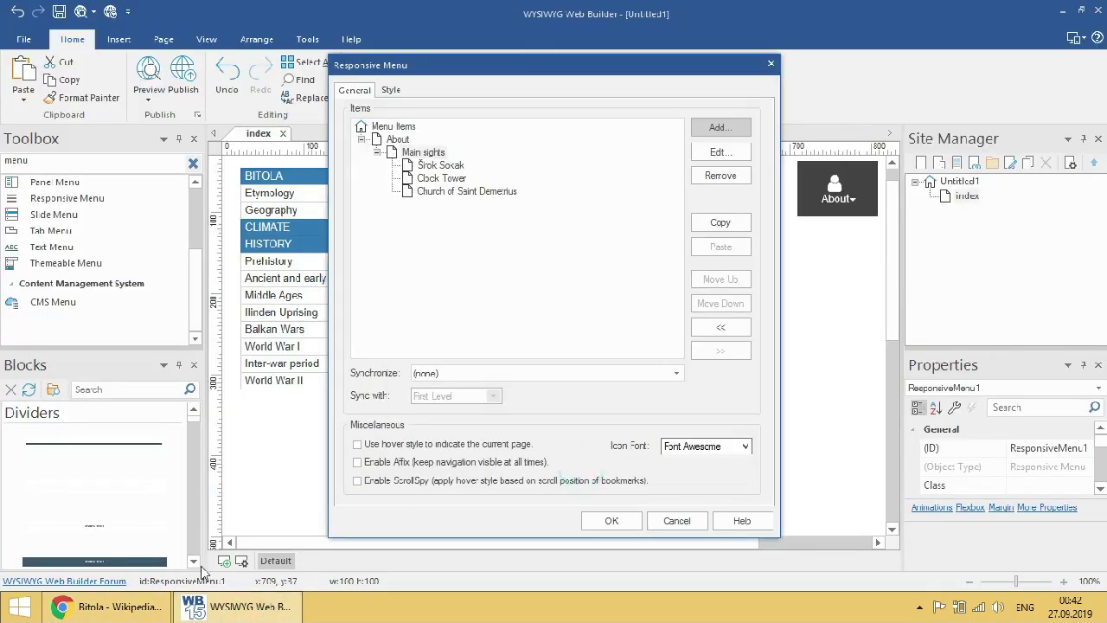
- Copy "Co-Cathedral of the Sacred Heart" from the Wikipedia contents list and add it as a subitem of Main sights
{"action": "left_click", "coordinate": [111, 606]}
{"action": "left_click_drag", "start_coordinate": [377, 244], "coordinate": [216, 240]}
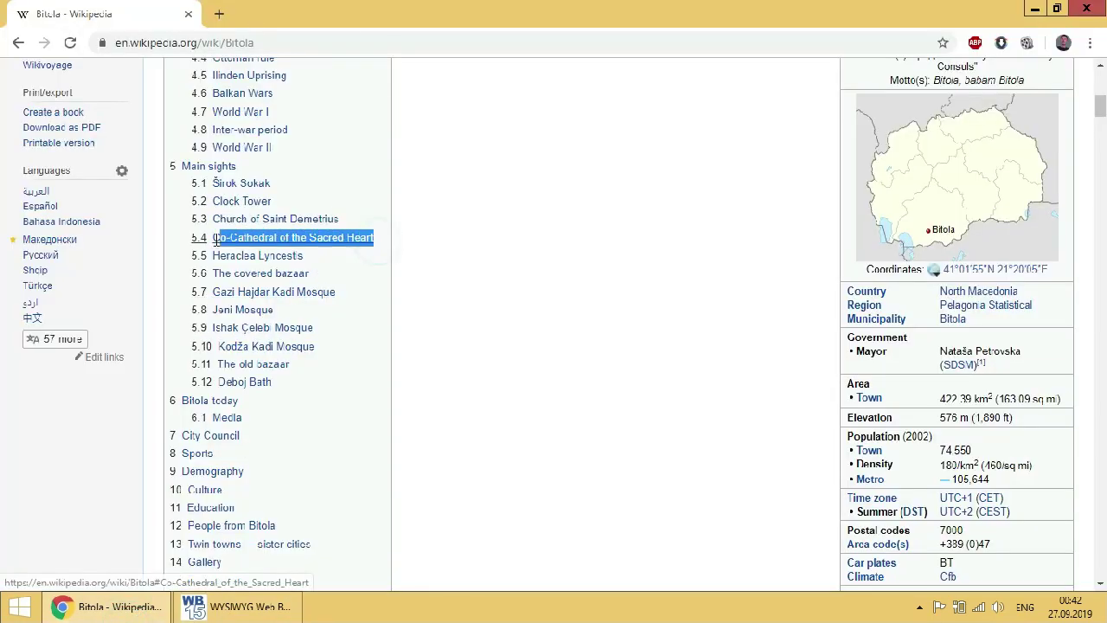
{"action": "right_click", "coordinate": [216, 244]}
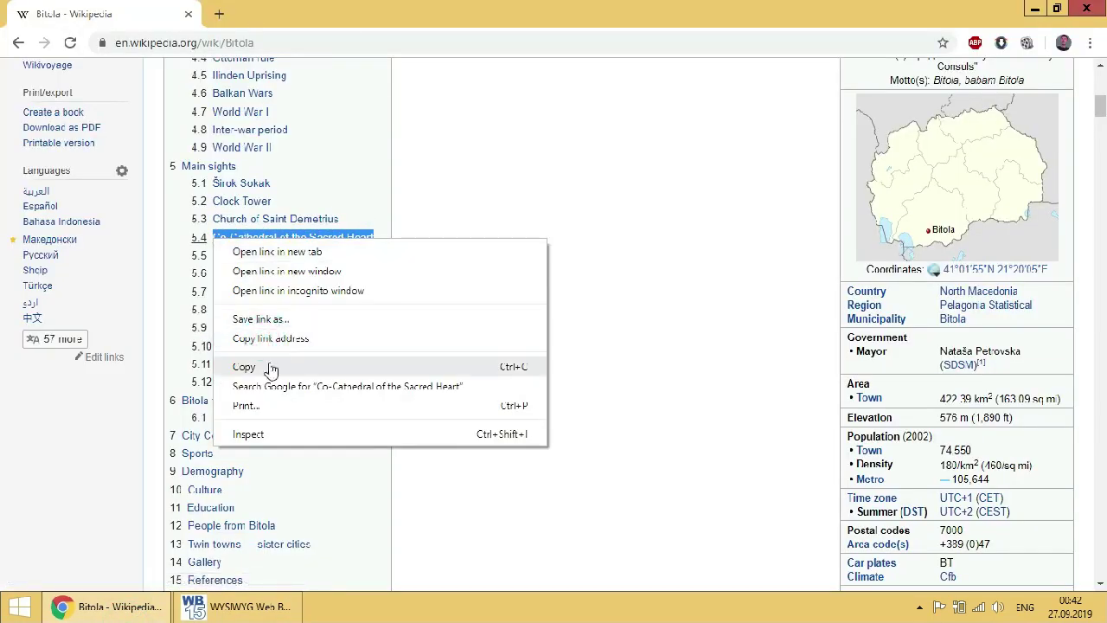
{"action": "left_click", "coordinate": [274, 367]}
{"action": "key", "text": "alt+Tab"}
{"action": "left_click", "coordinate": [717, 127]}
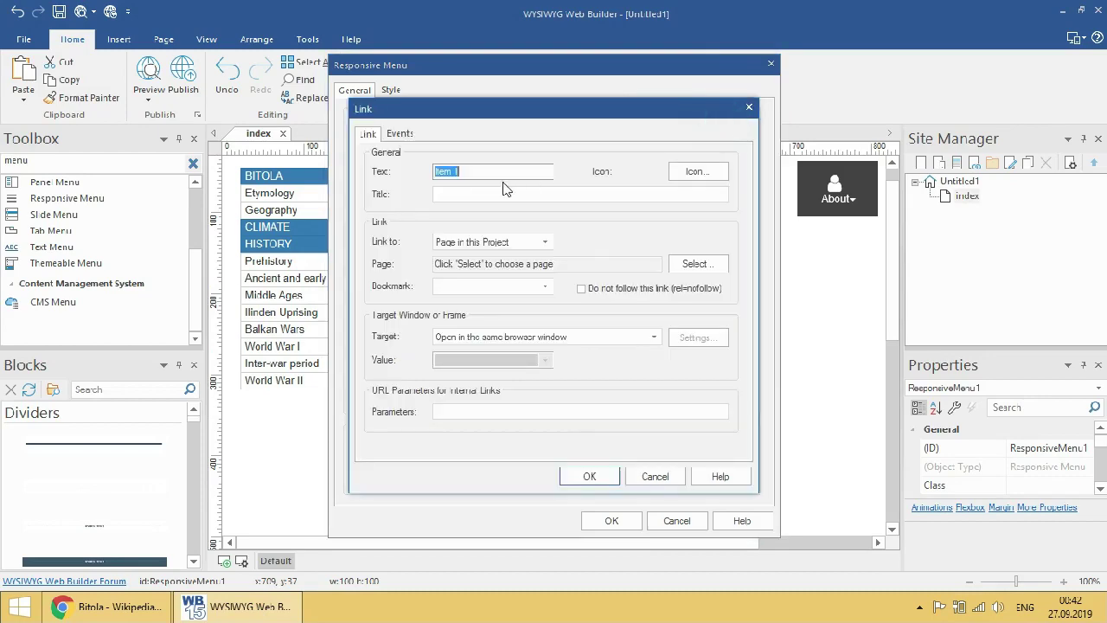
{"action": "right_click", "coordinate": [444, 175]}
{"action": "left_click", "coordinate": [483, 242]}
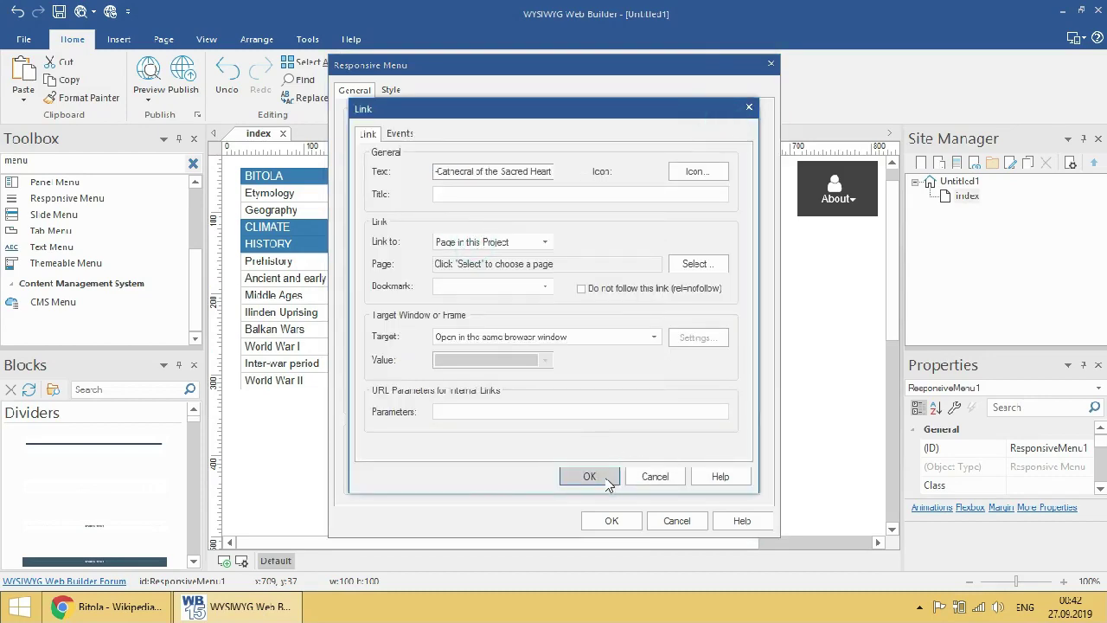
{"action": "left_click", "coordinate": [589, 476]}
- Copy "Heraclea Lyncestis" from the Wikipedia contents list in Chrome and add it as a subitem of Main sights in the responsive menu
{"action": "key", "text": "alt+Tab"}
{"action": "left_click_drag", "start_coordinate": [306, 255], "coordinate": [219, 253]}
{"action": "right_click", "coordinate": [219, 258]}
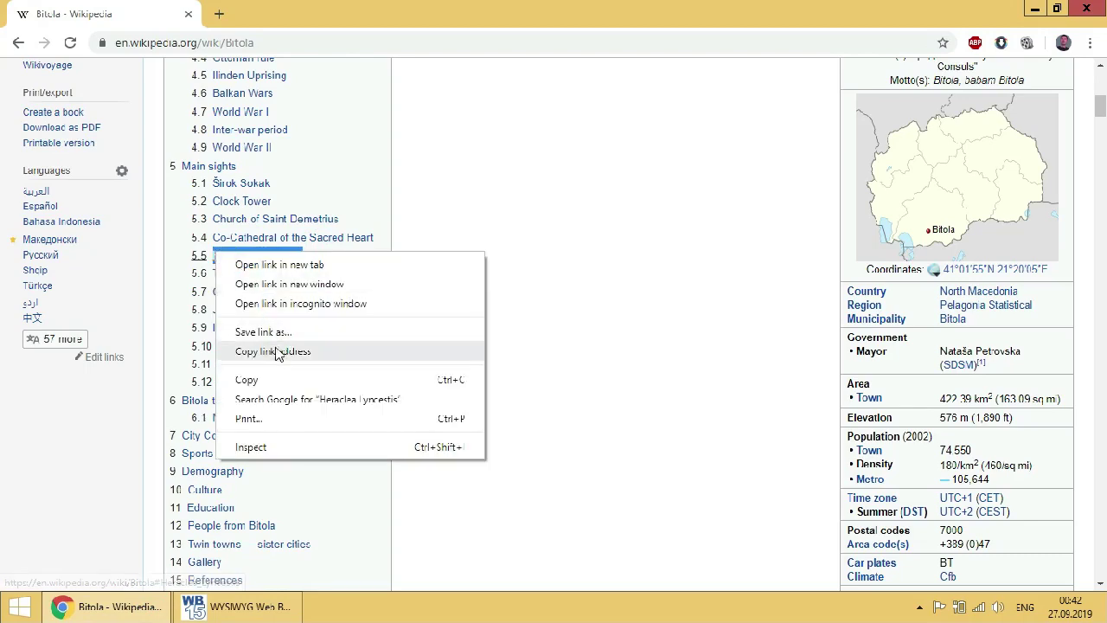
{"action": "left_click", "coordinate": [259, 378]}
{"action": "left_click", "coordinate": [238, 606]}
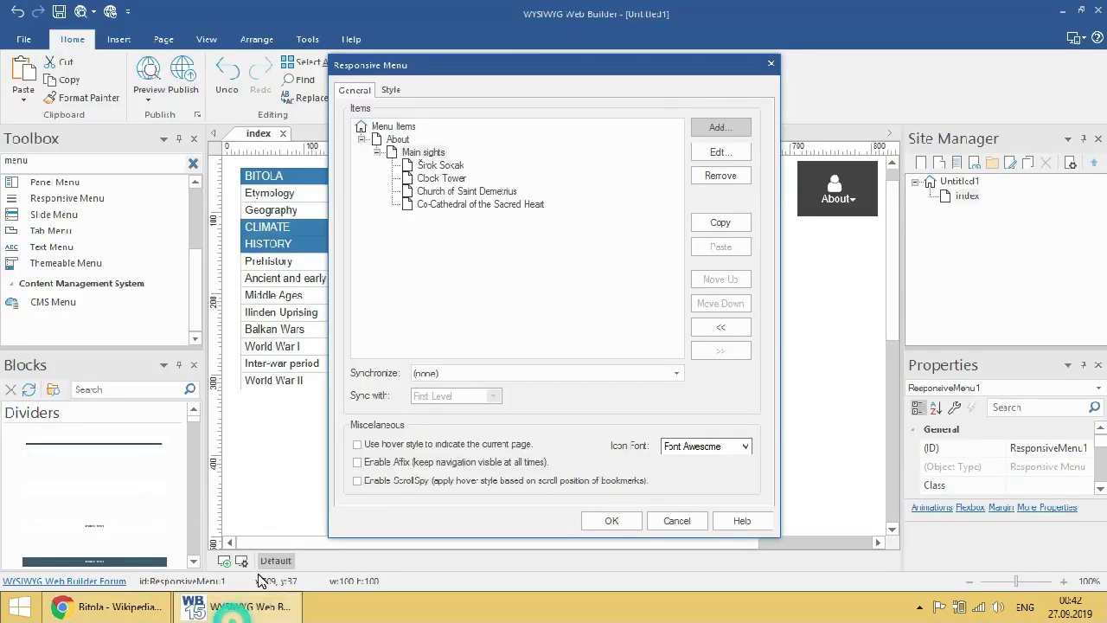
{"action": "left_click", "coordinate": [705, 128]}
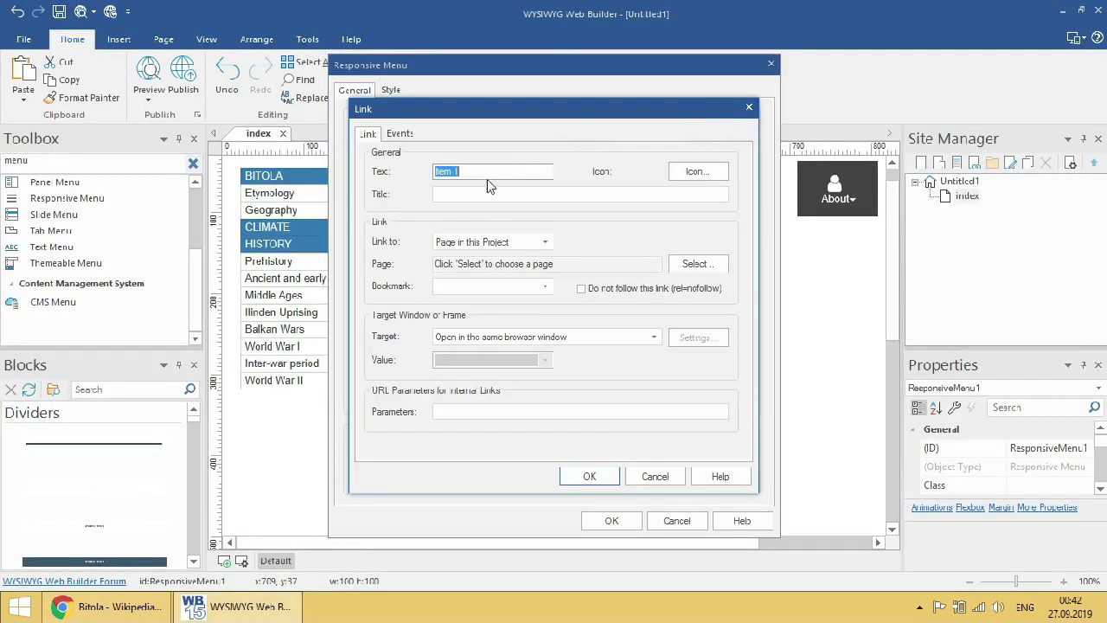
{"action": "right_click", "coordinate": [446, 175]}
{"action": "left_click", "coordinate": [493, 237]}
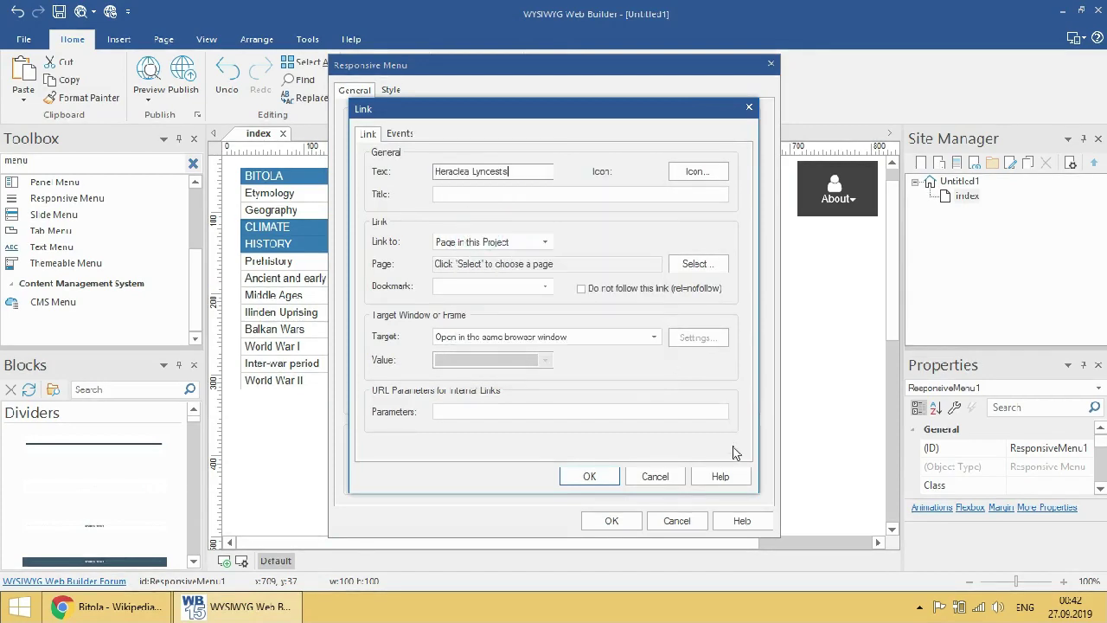
{"action": "left_click", "coordinate": [590, 476]}
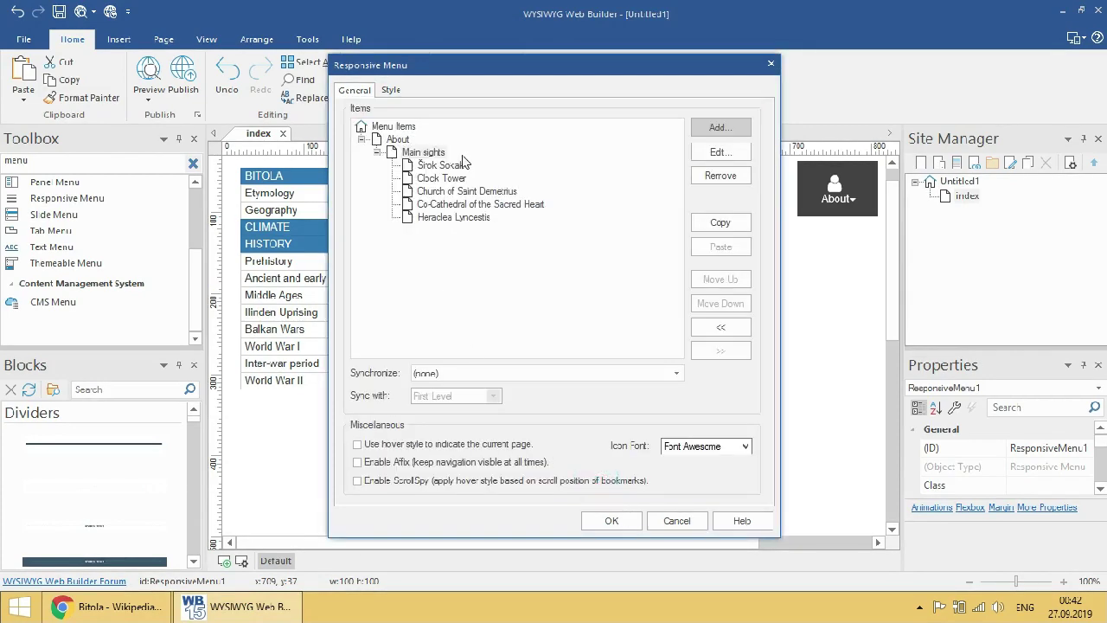
- Add "The covered bazaar", copied from the Wikipedia contents list, as a subitem of Main sights, removing the leading spaces from its text
{"action": "left_click", "coordinate": [712, 127]}
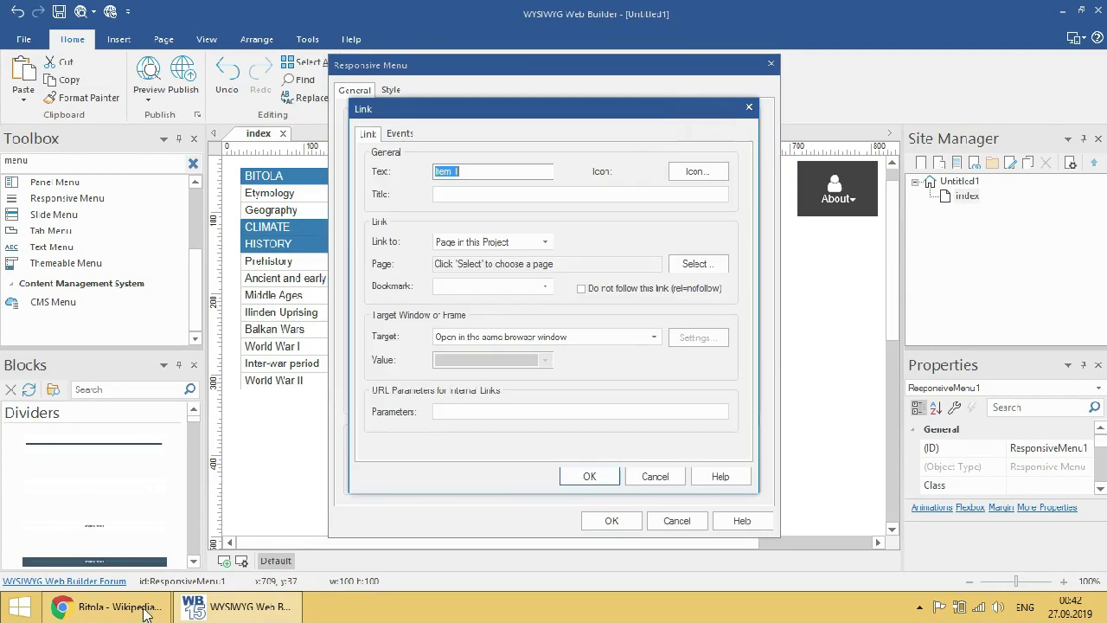
{"action": "left_click", "coordinate": [121, 607]}
{"action": "left_click_drag", "start_coordinate": [321, 266], "coordinate": [219, 272]}
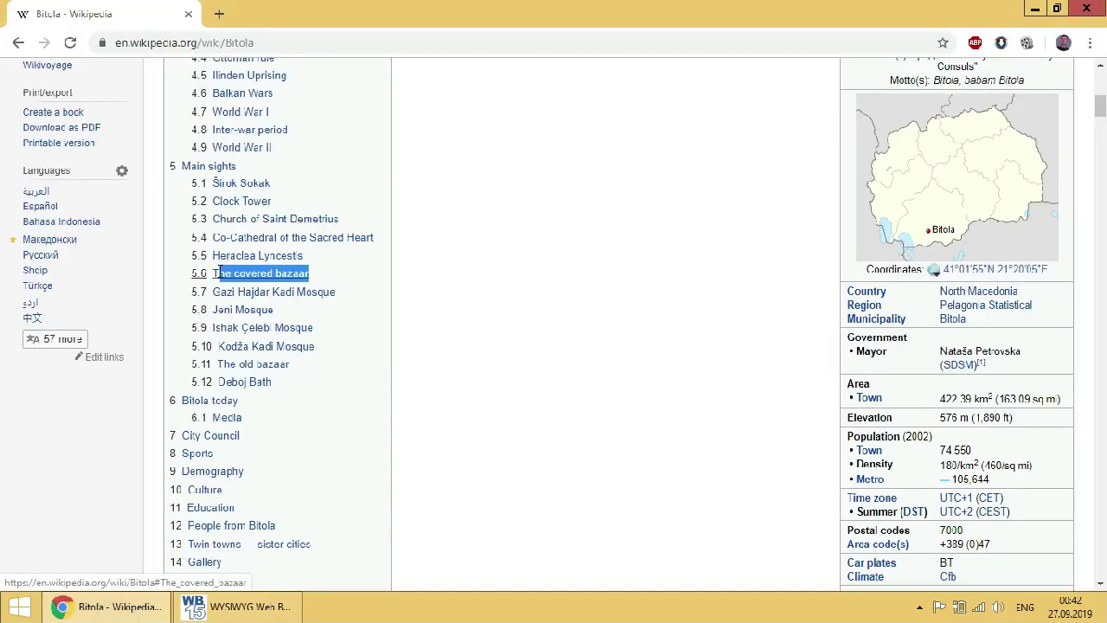
{"action": "right_click", "coordinate": [216, 274]}
{"action": "left_click", "coordinate": [251, 395]}
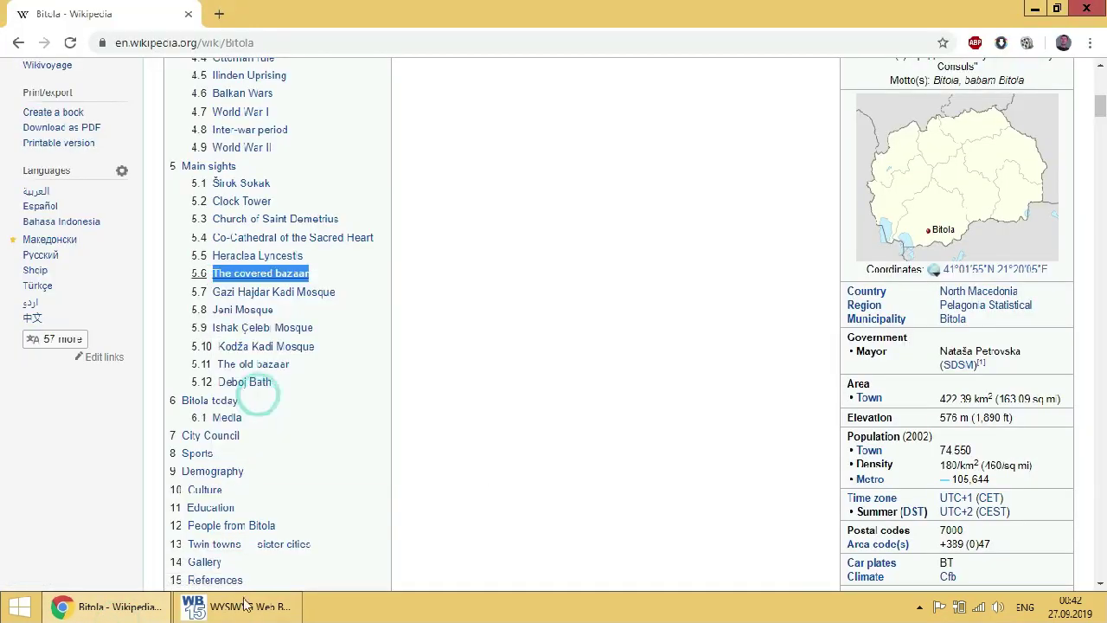
{"action": "left_click", "coordinate": [237, 607]}
{"action": "right_click", "coordinate": [447, 171]}
{"action": "left_click", "coordinate": [468, 242]}
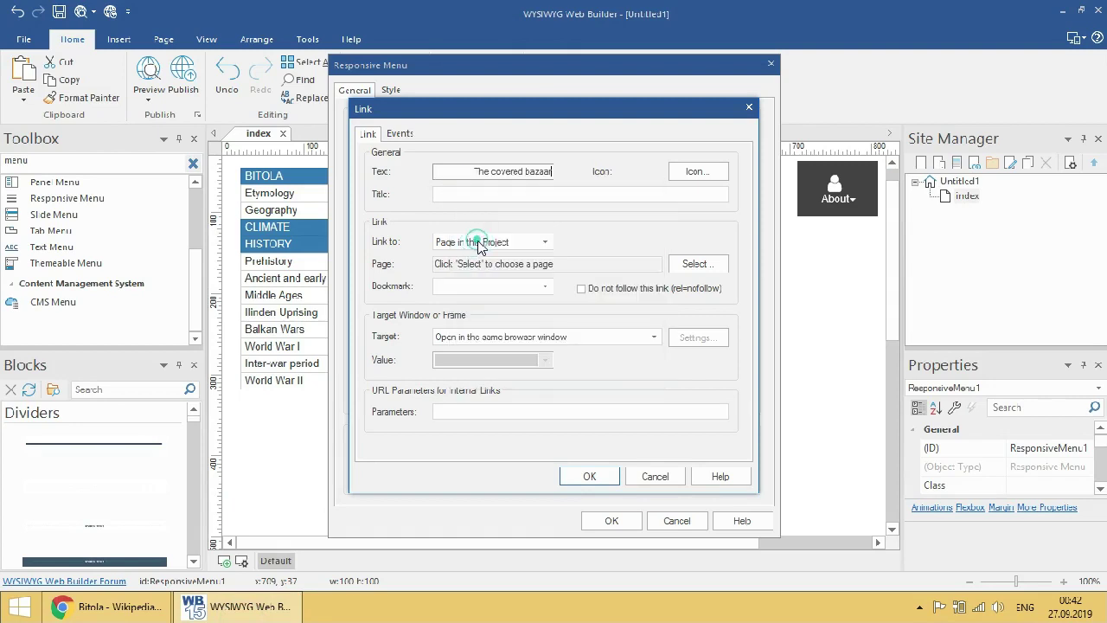
{"action": "left_click", "coordinate": [471, 170]}
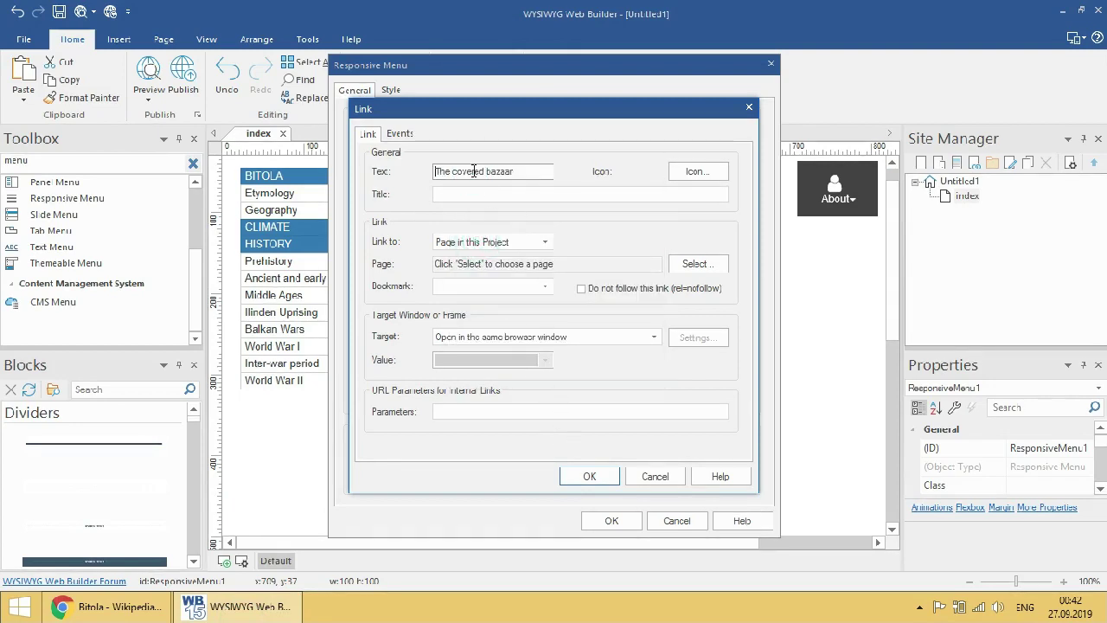
{"action": "left_click", "coordinate": [589, 476]}
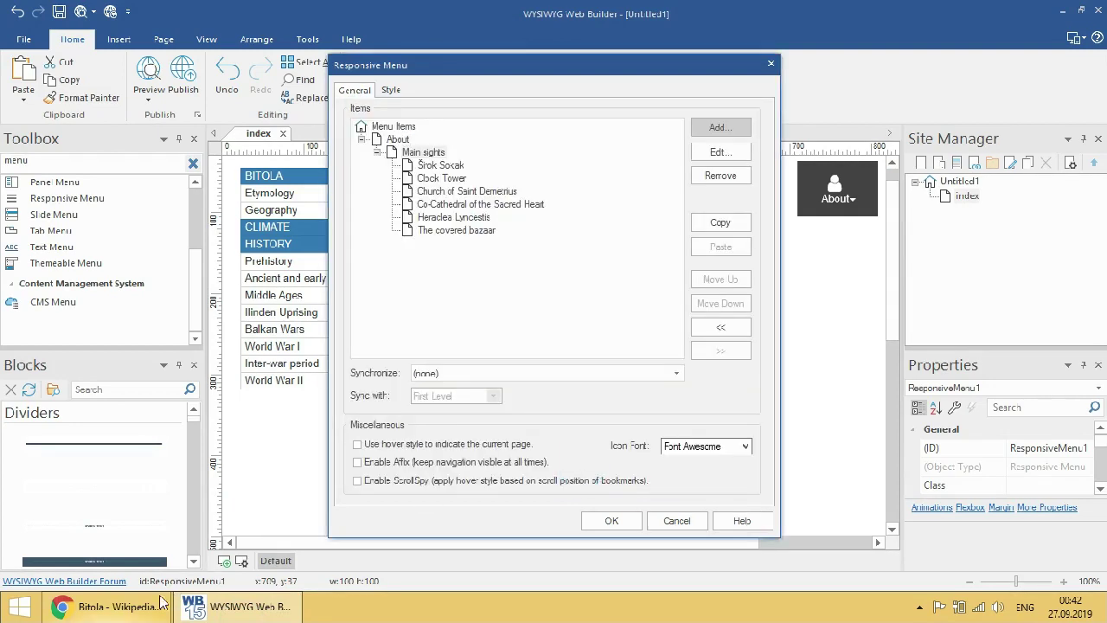
- Copy "Gazi Hajdar Kadi Mosque" from the Wikipedia contents list and add it as a subitem of Main sights
{"action": "left_click", "coordinate": [121, 606]}
{"action": "left_click_drag", "start_coordinate": [344, 292], "coordinate": [223, 294]}
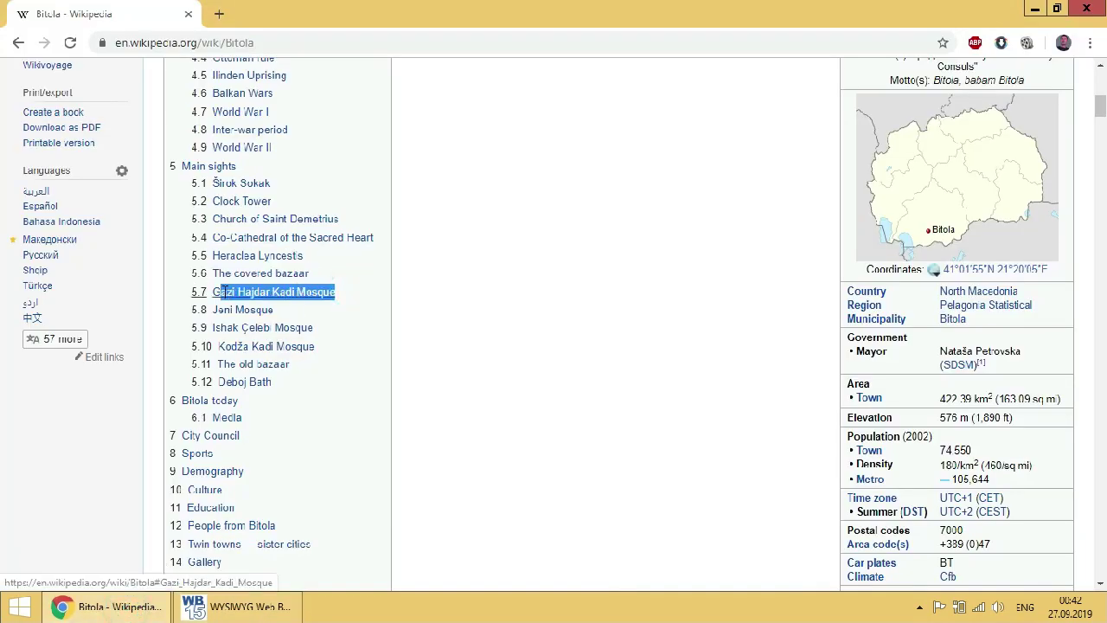
{"action": "right_click", "coordinate": [217, 296]}
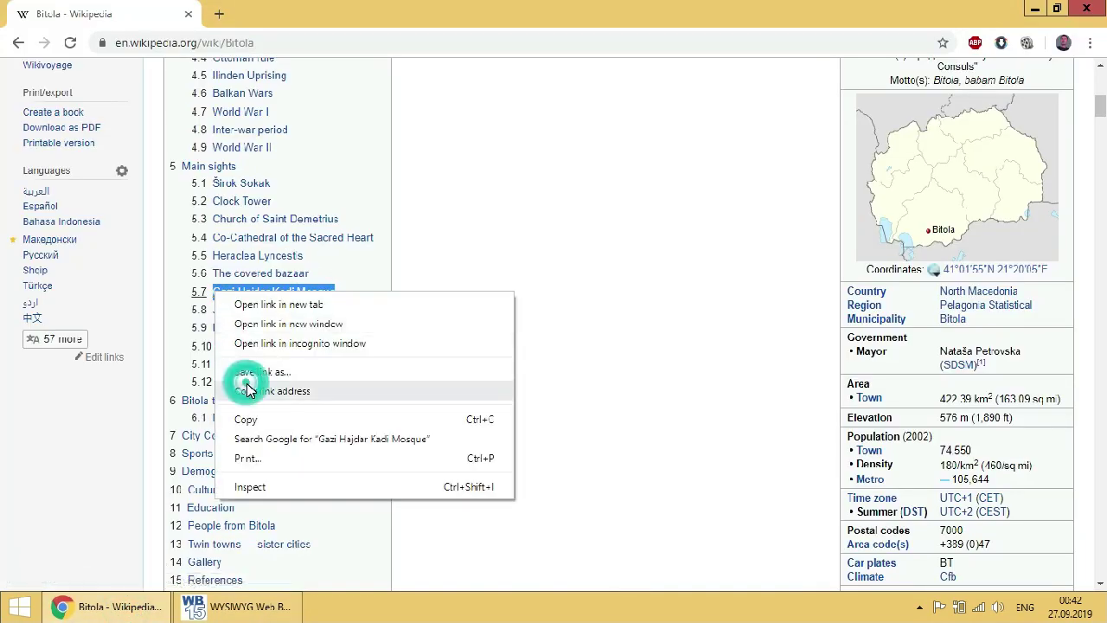
{"action": "left_click", "coordinate": [247, 417]}
{"action": "left_click", "coordinate": [243, 607]}
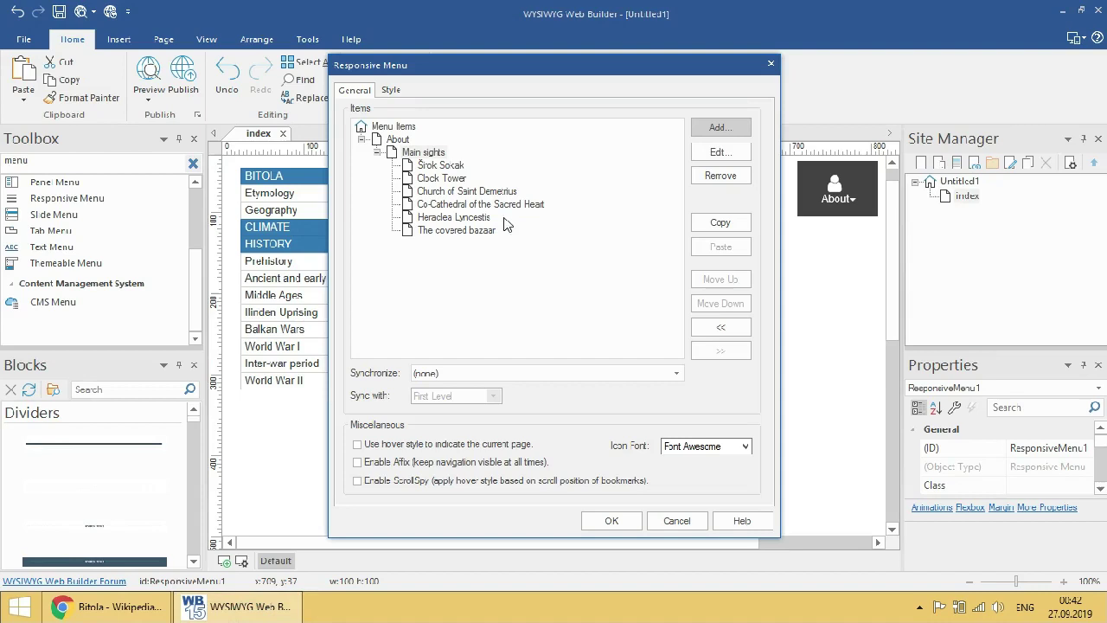
{"action": "left_click", "coordinate": [721, 128]}
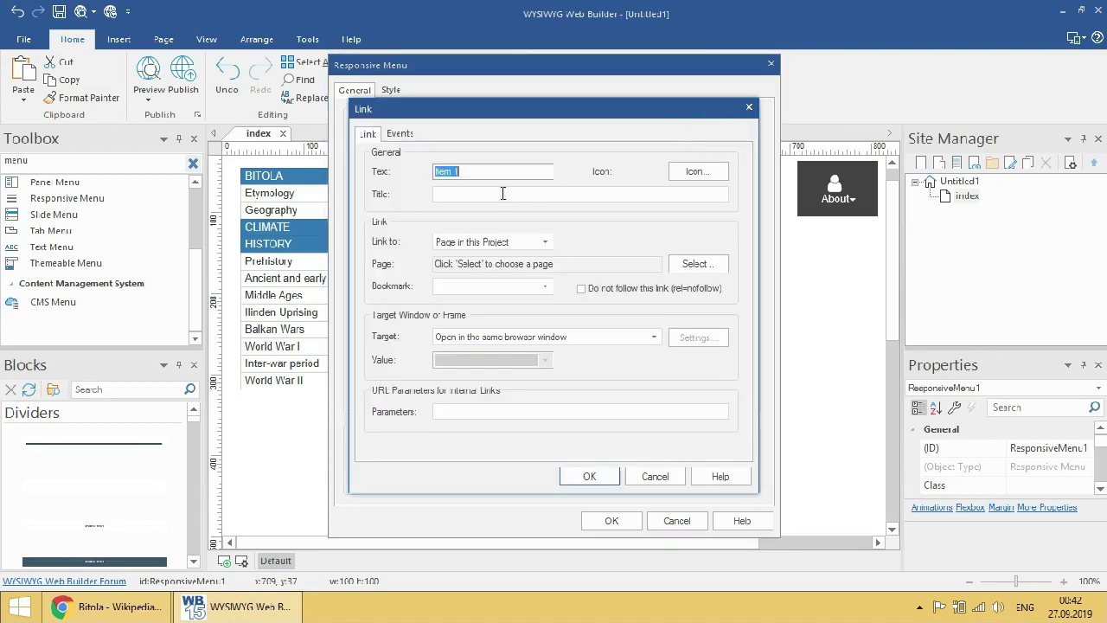
{"action": "right_click", "coordinate": [459, 170]}
{"action": "left_click", "coordinate": [484, 244]}
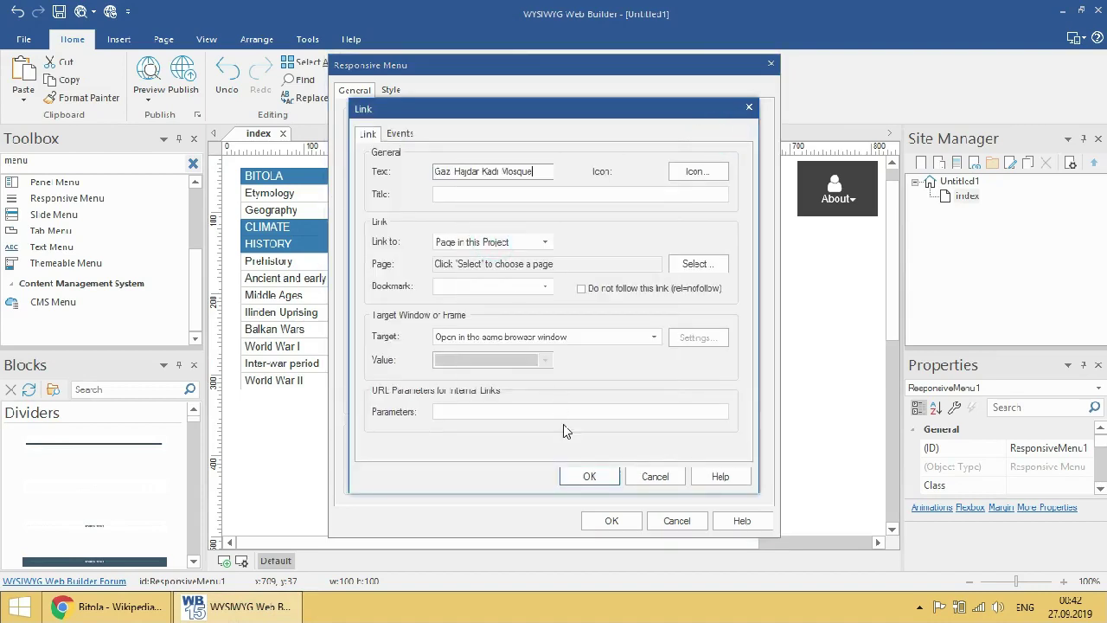
{"action": "left_click", "coordinate": [578, 473]}
- Copy "Jeni Mosque" from the Wikipedia contents list and add it under Main sights, removing the leading spaces from its text
{"action": "left_click", "coordinate": [130, 607]}
{"action": "scroll", "coordinate": [285, 285], "scroll_direction": "down", "scroll_amount": 1}
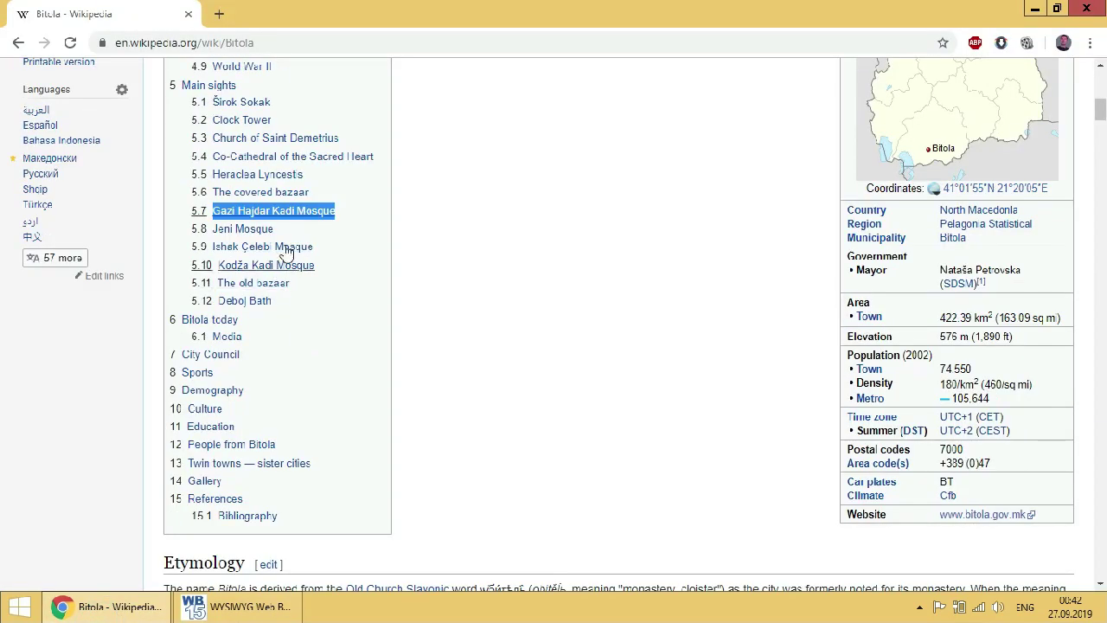
{"action": "left_click", "coordinate": [288, 232]}
{"action": "left_click_drag", "start_coordinate": [287, 232], "coordinate": [216, 230]}
{"action": "right_click", "coordinate": [223, 230]}
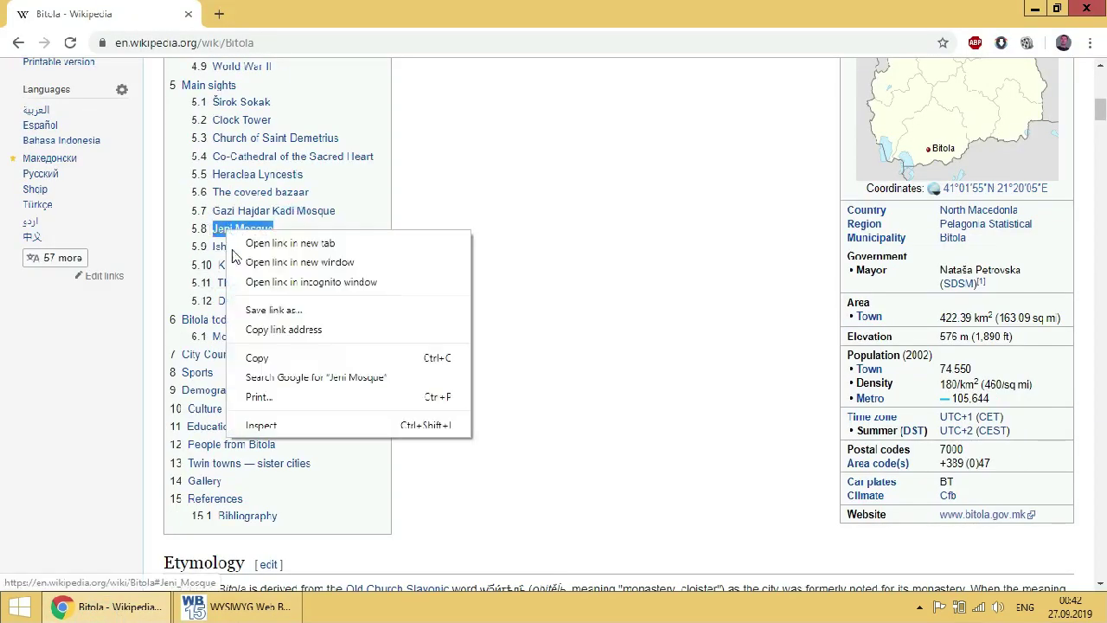
{"action": "left_click", "coordinate": [279, 355]}
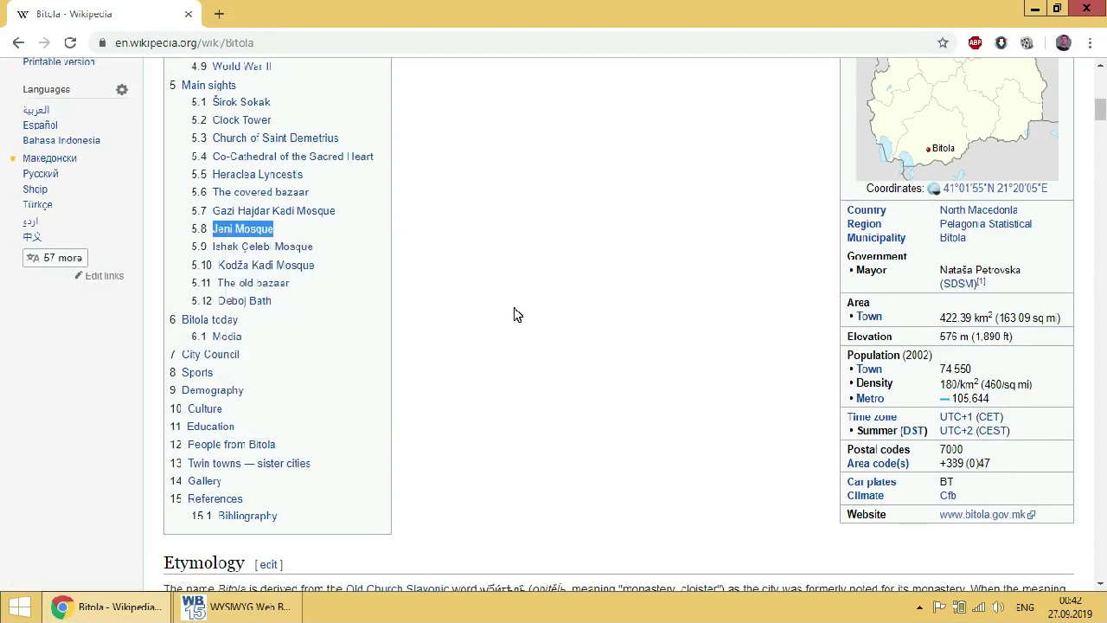
{"action": "left_click", "coordinate": [282, 605]}
{"action": "left_click", "coordinate": [718, 127]}
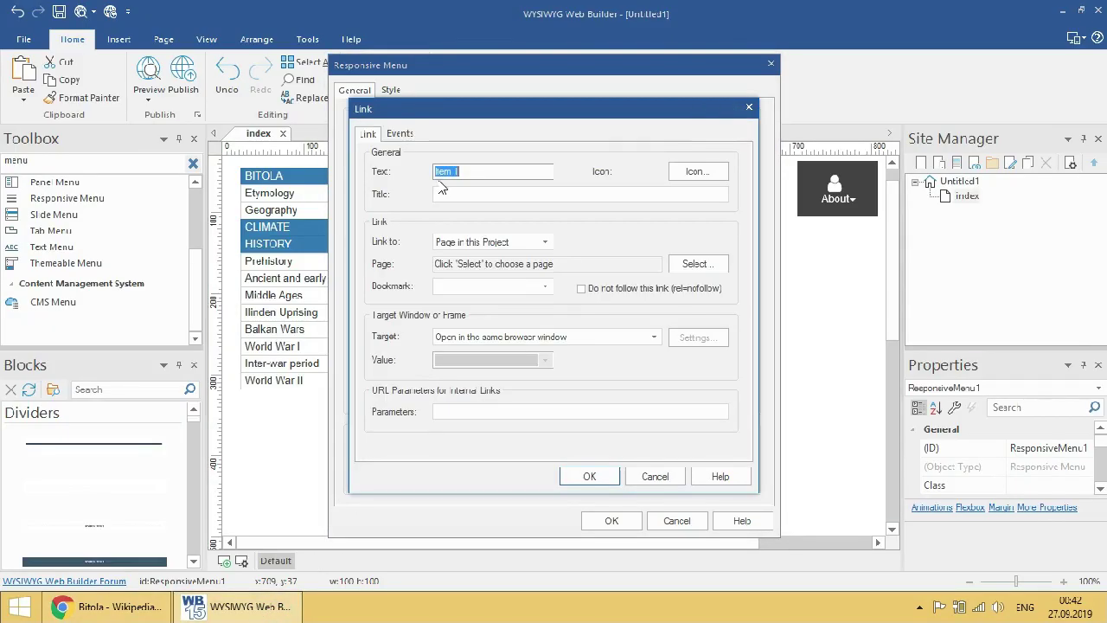
{"action": "right_click", "coordinate": [457, 170]}
{"action": "left_click", "coordinate": [484, 240]}
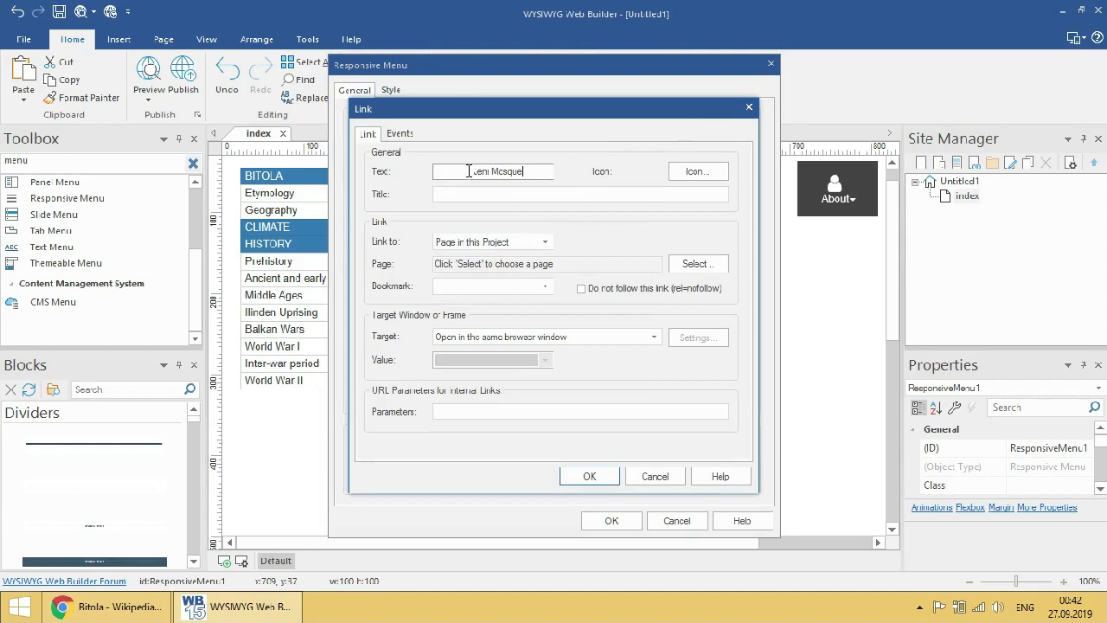
{"action": "left_click", "coordinate": [468, 171]}
{"action": "key", "text": "BackSpace"}
{"action": "left_click", "coordinate": [589, 476]}
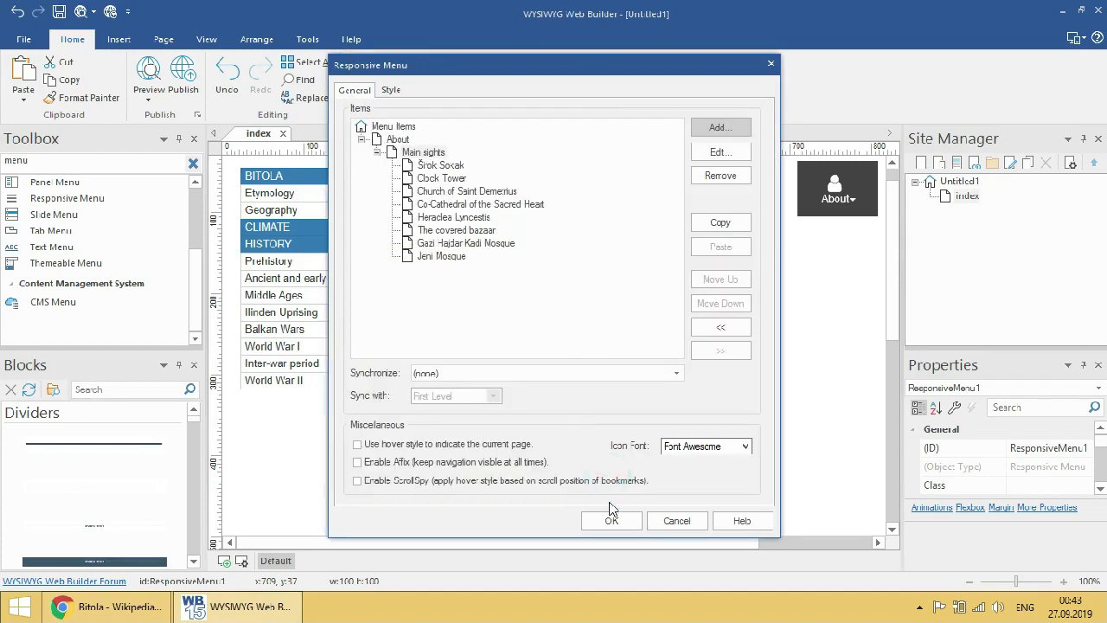
- Add "Ishak Çelebi Mosque", copied from the Wikipedia contents list, as a subitem of Main sights
{"action": "left_click", "coordinate": [751, 147]}
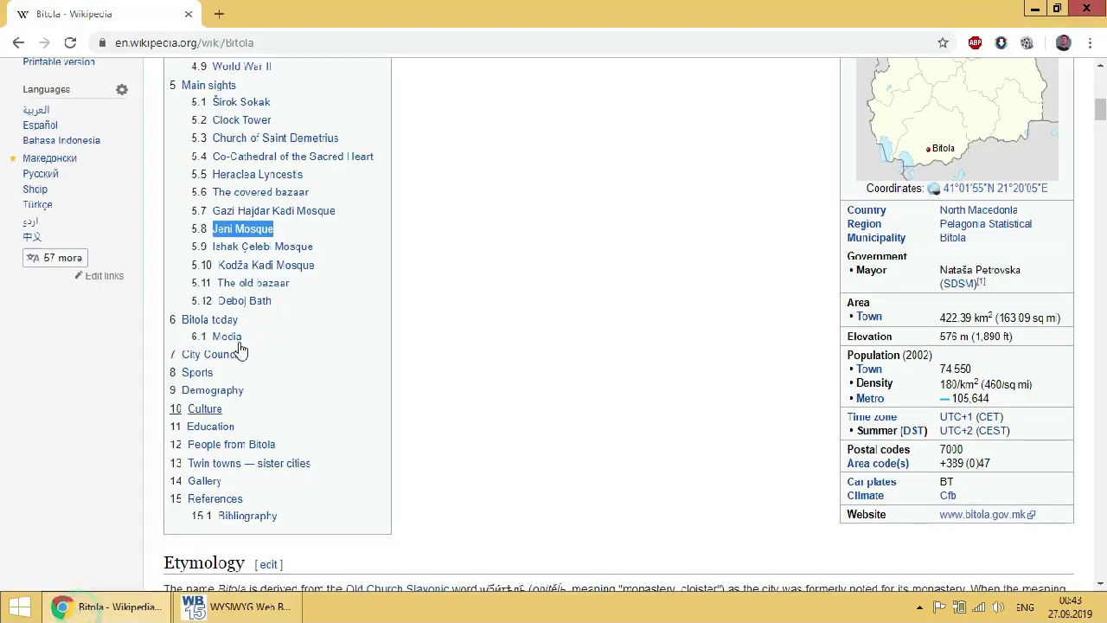
{"action": "key", "text": "alt+Tab"}
{"action": "left_click_drag", "start_coordinate": [317, 249], "coordinate": [207, 250]}
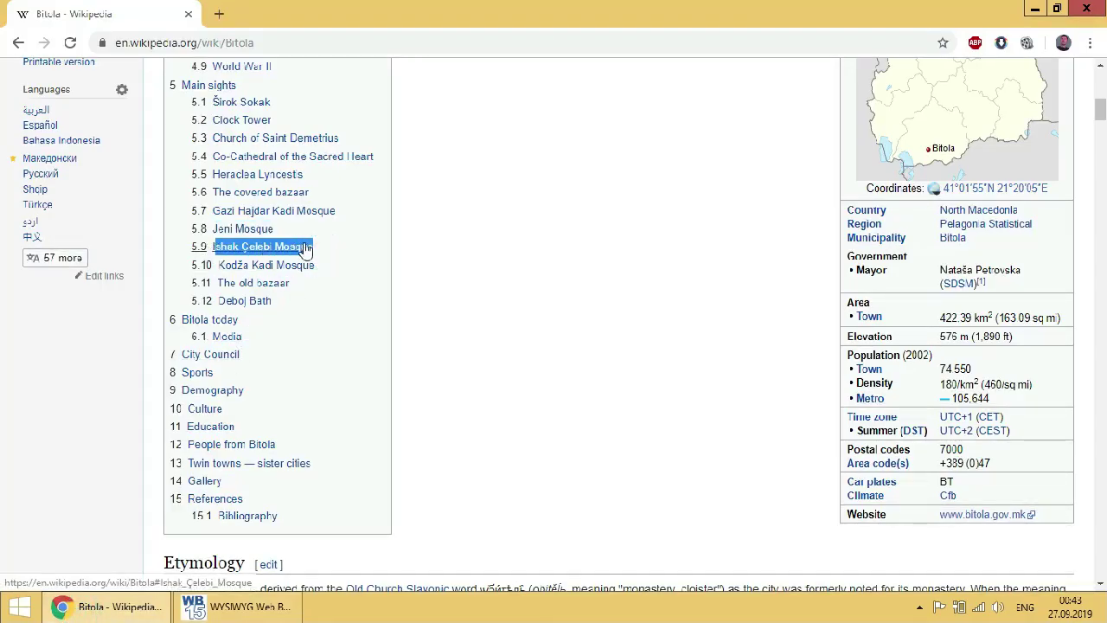
{"action": "left_click_drag", "start_coordinate": [340, 248], "coordinate": [215, 249]}
{"action": "right_click", "coordinate": [226, 252]}
{"action": "left_click", "coordinate": [271, 374]}
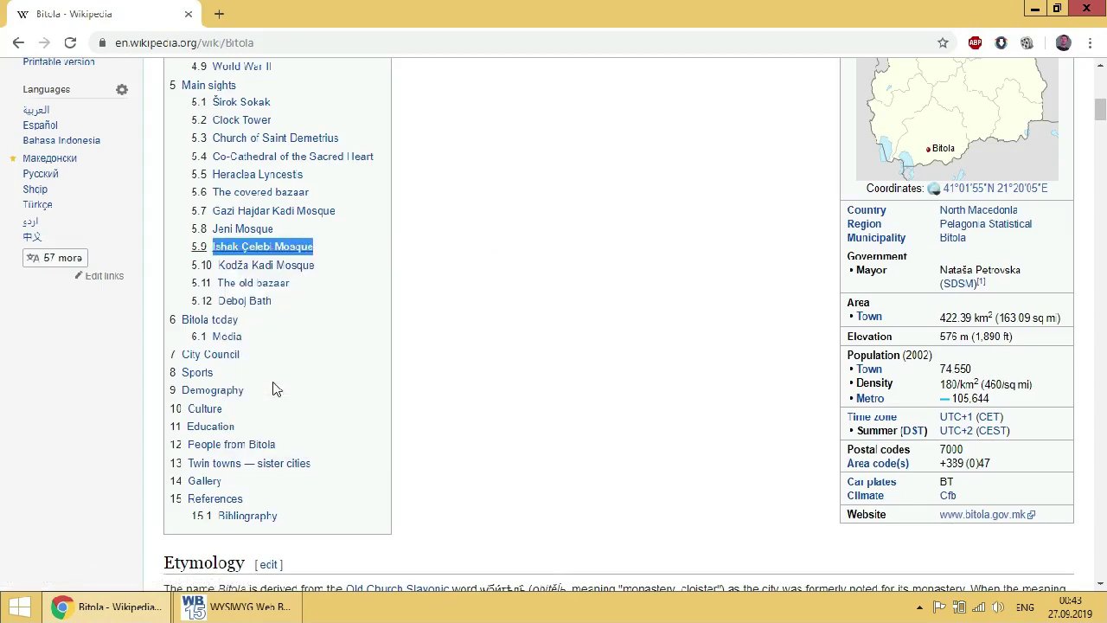
{"action": "left_click", "coordinate": [240, 607]}
{"action": "right_click", "coordinate": [439, 170]}
{"action": "left_click", "coordinate": [462, 235]}
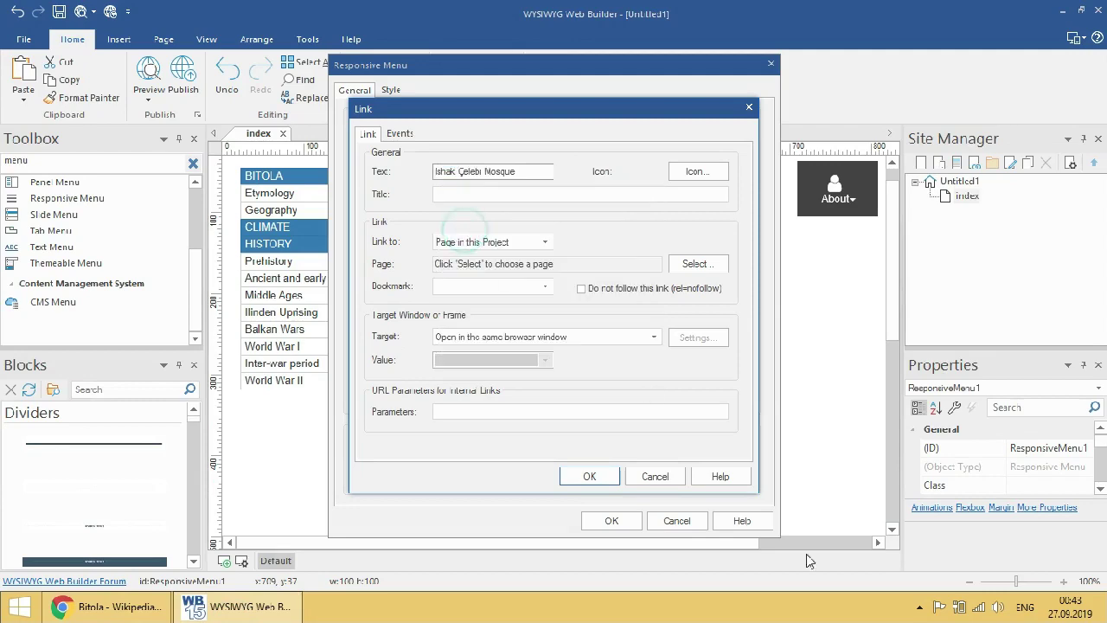
{"action": "left_click", "coordinate": [591, 478]}
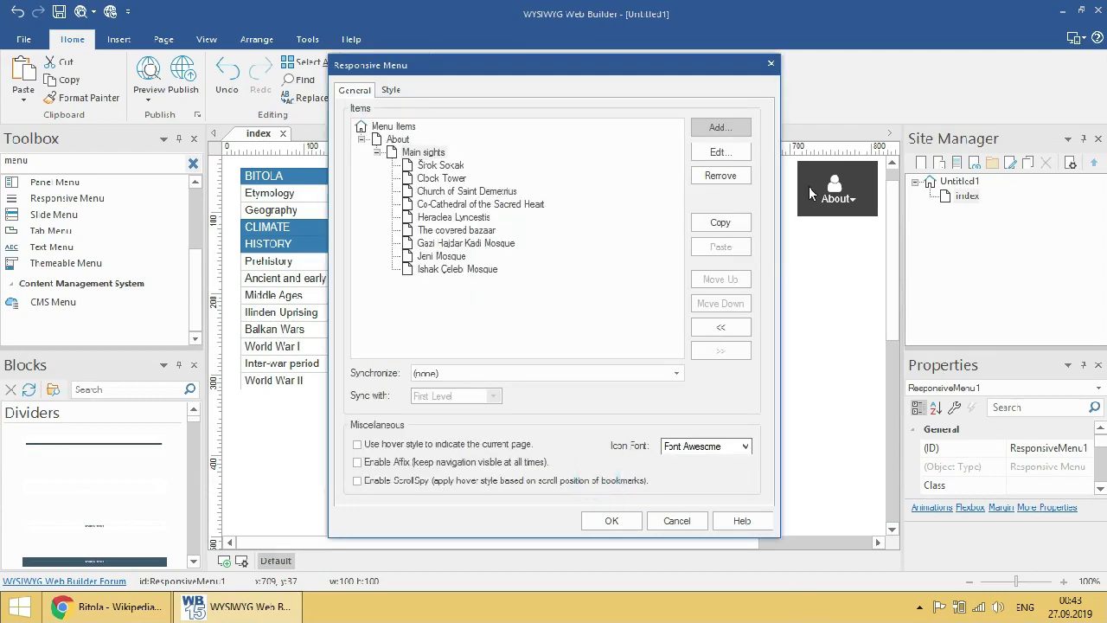
- Add "Kodža Kadi Mosque", copied from the Wikipedia contents list, as a subitem of Main sights, removing the leading spaces from its text
{"action": "left_click", "coordinate": [733, 128]}
{"action": "left_click", "coordinate": [113, 607]}
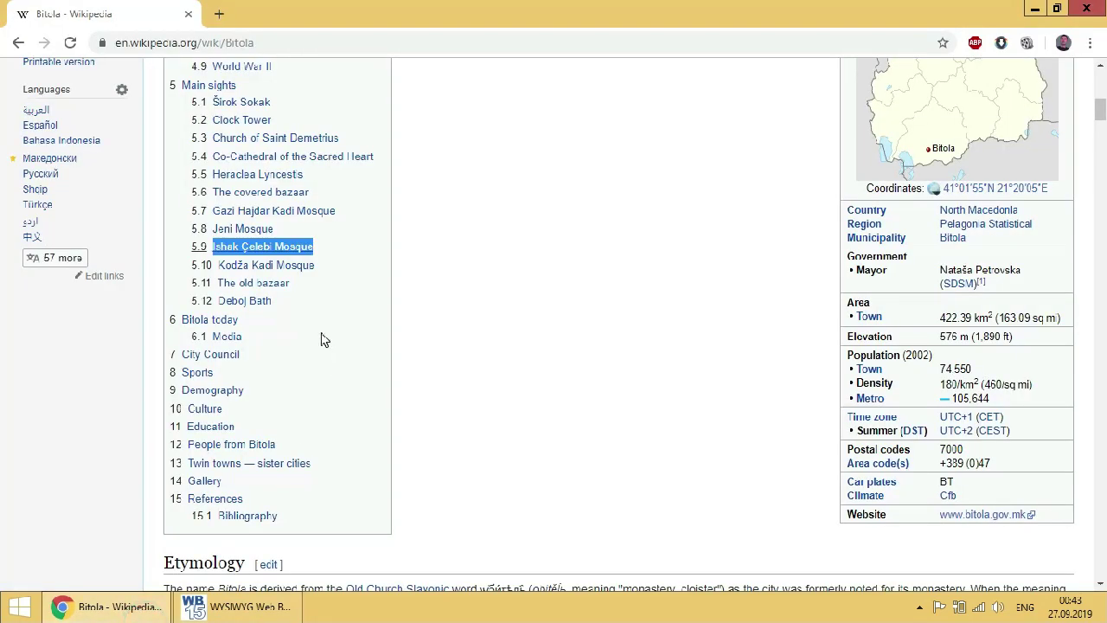
{"action": "left_click_drag", "start_coordinate": [329, 269], "coordinate": [221, 266]}
{"action": "right_click", "coordinate": [232, 270]}
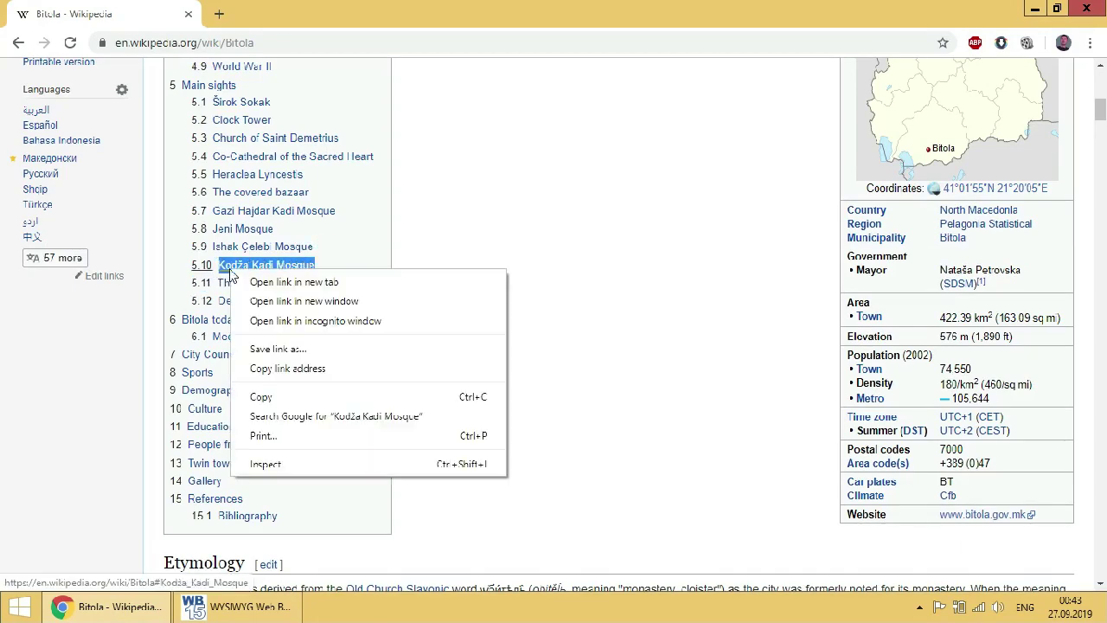
{"action": "left_click", "coordinate": [271, 398]}
{"action": "key", "text": "alt+Tab"}
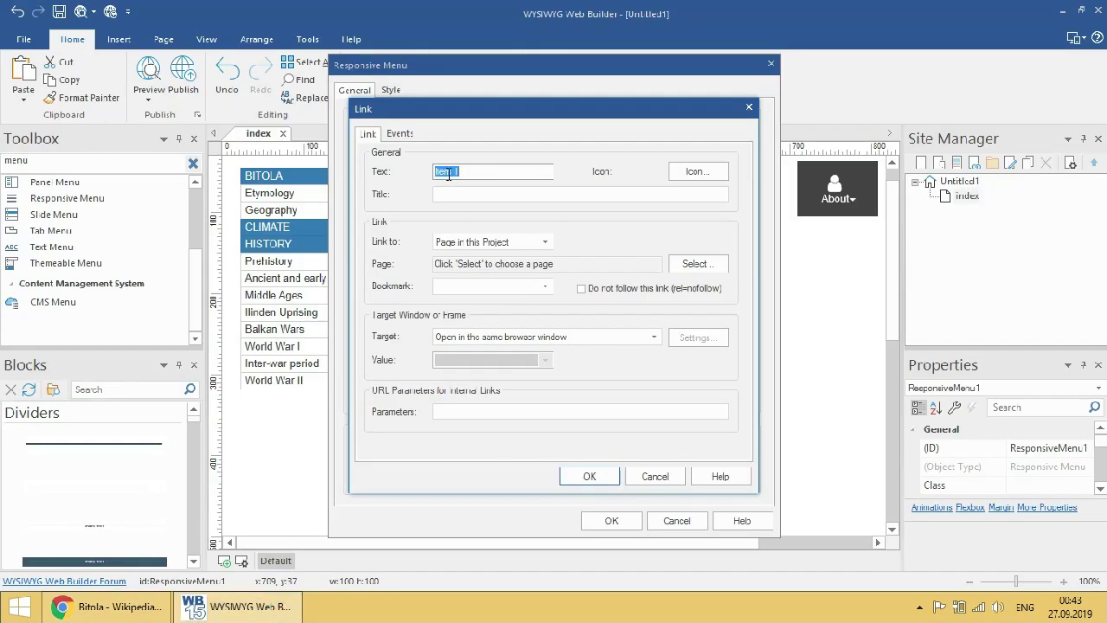
{"action": "right_click", "coordinate": [448, 175]}
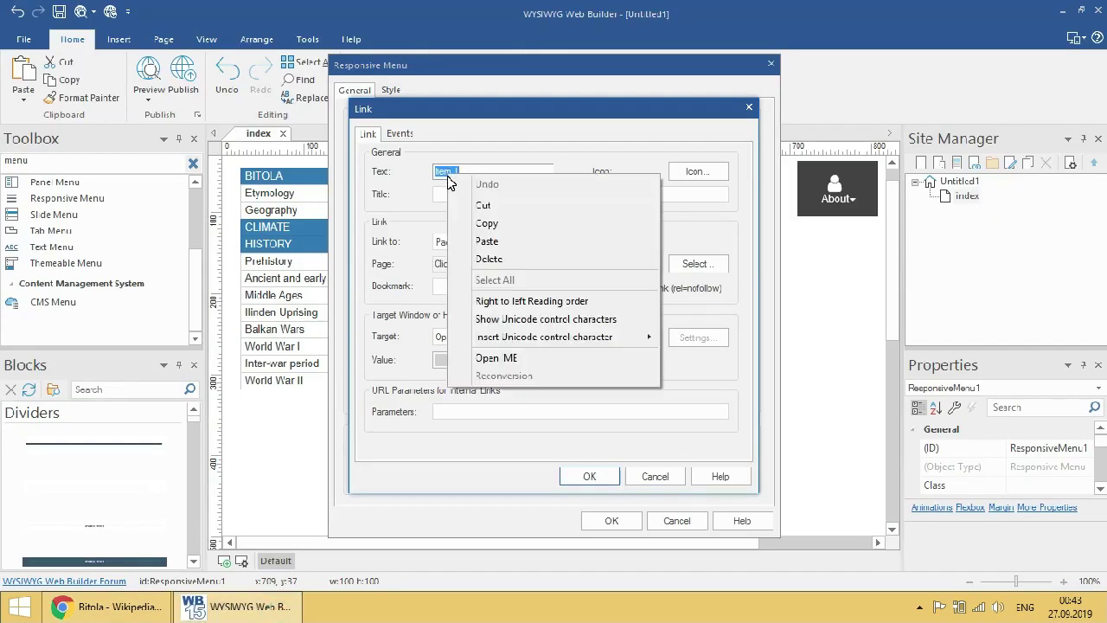
{"action": "left_click", "coordinate": [488, 241]}
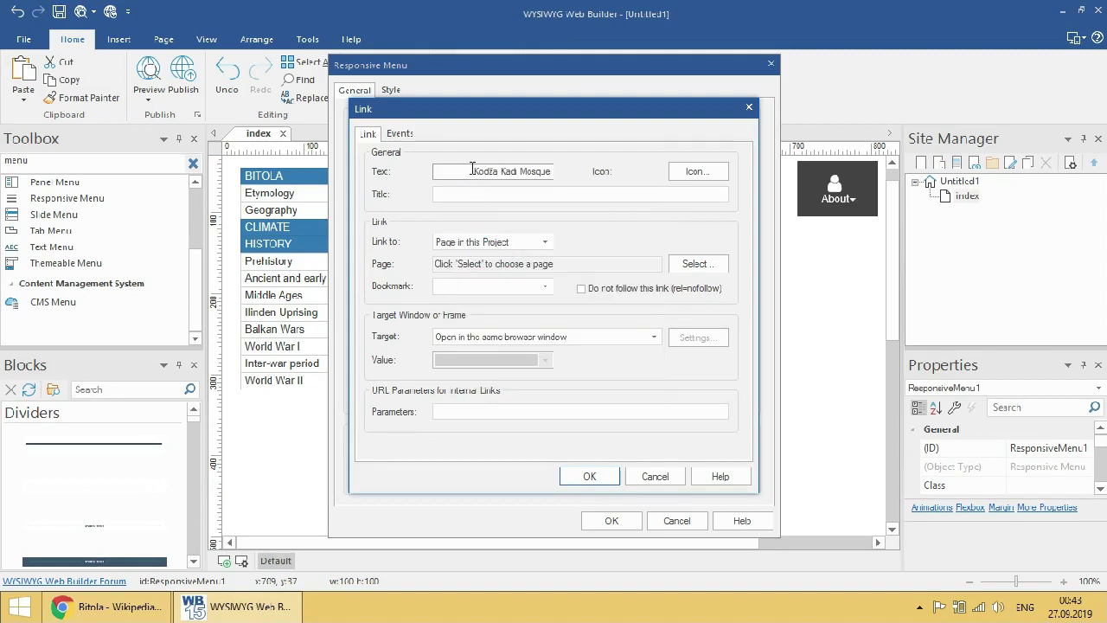
{"action": "left_click", "coordinate": [478, 170]}
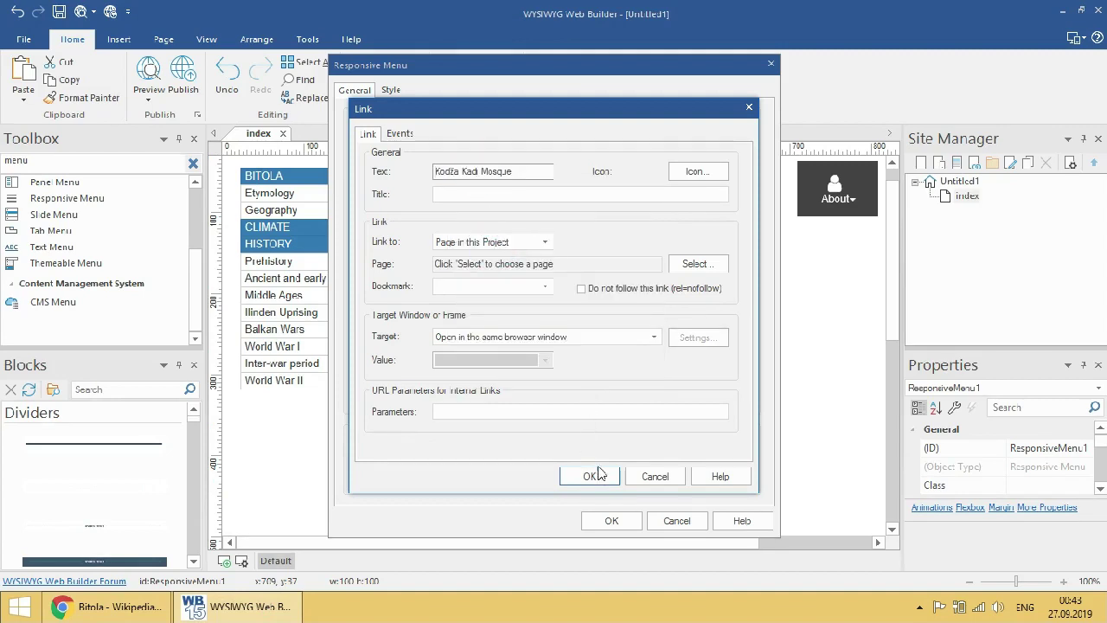
{"action": "left_click", "coordinate": [598, 474]}
- Add "The old bazaar", copied from the Wikipedia contents list, as a subitem of Main sights
{"action": "left_click", "coordinate": [721, 130]}
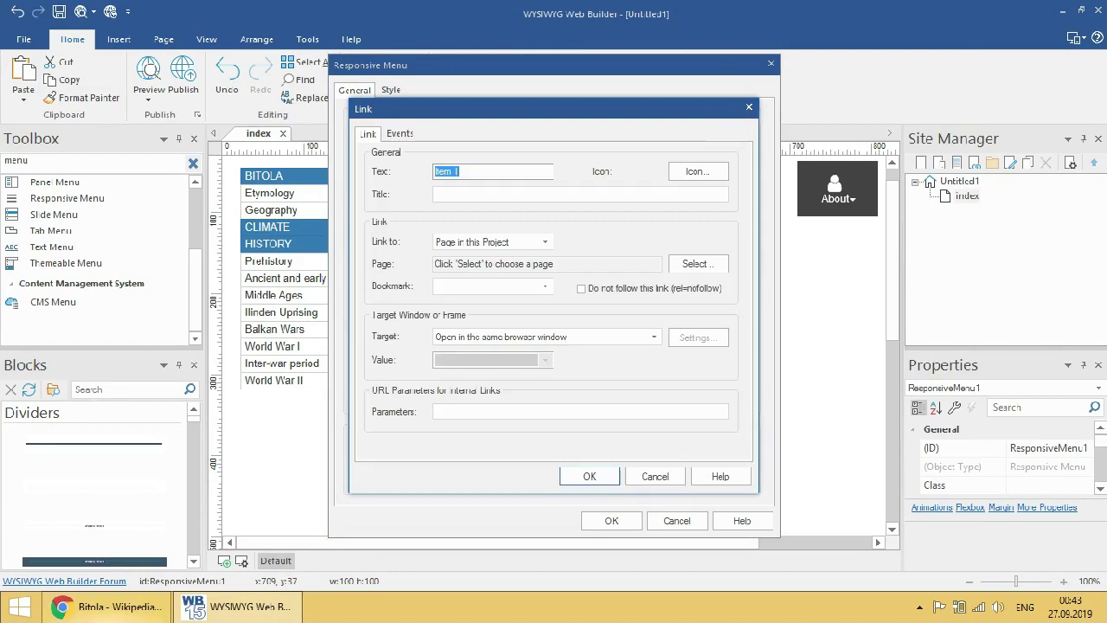
{"action": "key", "text": "alt+Tab"}
{"action": "left_click_drag", "start_coordinate": [290, 284], "coordinate": [219, 282]}
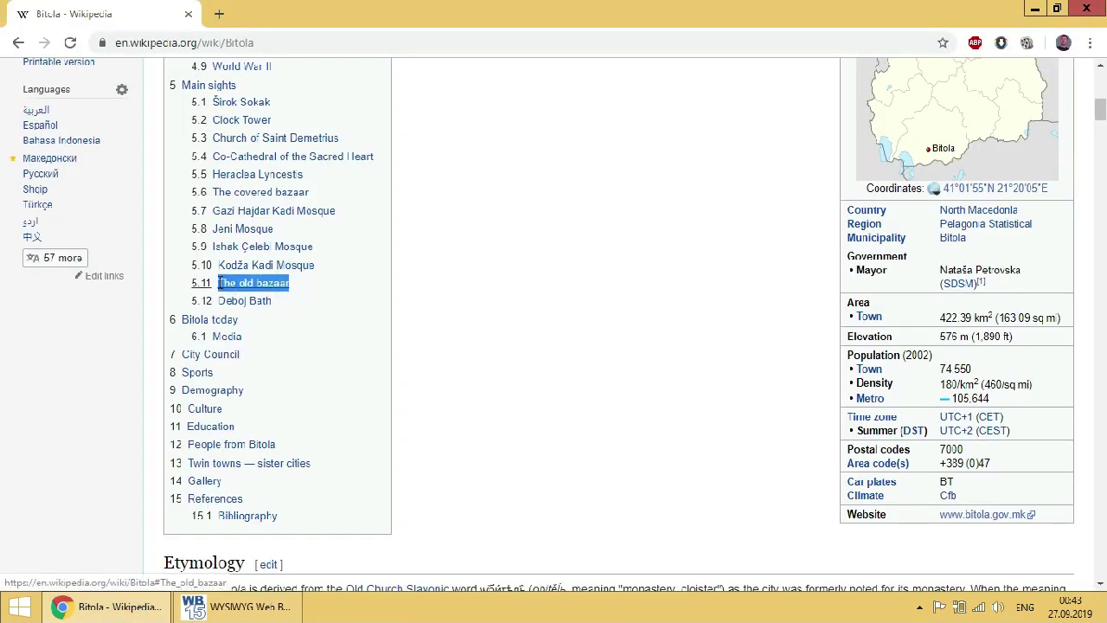
{"action": "right_click", "coordinate": [220, 282]}
{"action": "left_click", "coordinate": [285, 405]}
{"action": "key", "text": "alt+Tab"}
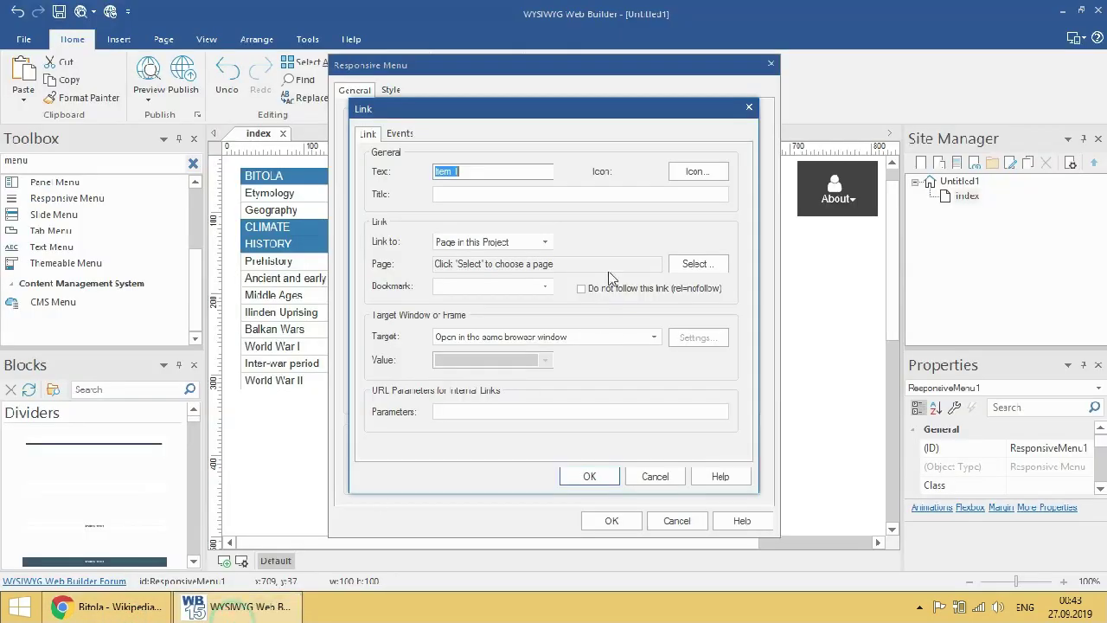
{"action": "right_click", "coordinate": [441, 170]}
{"action": "left_click", "coordinate": [475, 229]}
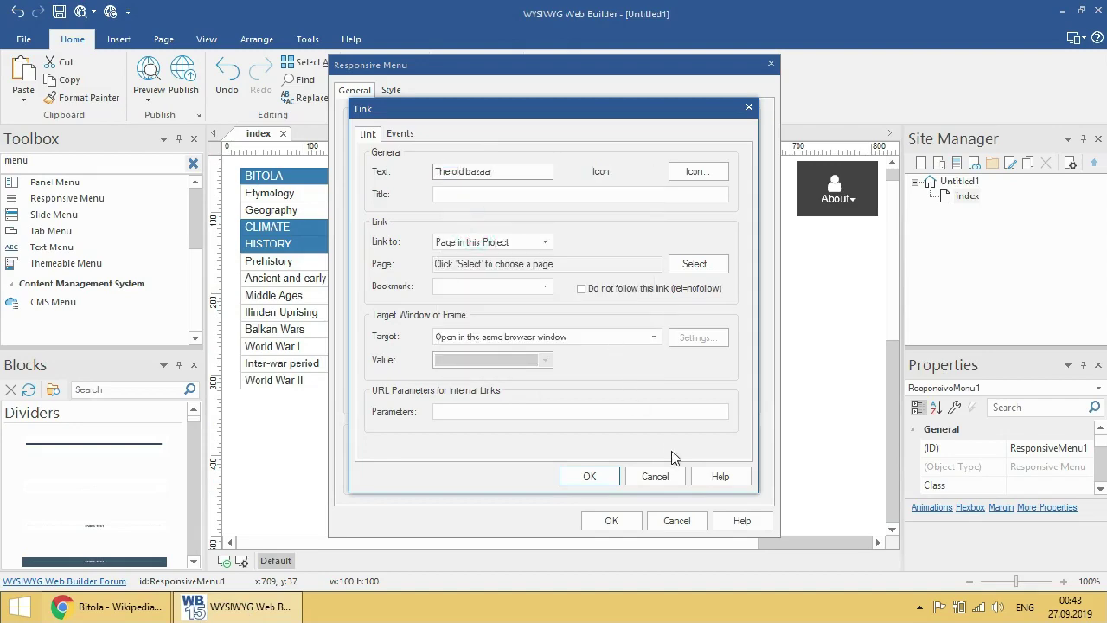
{"action": "left_click", "coordinate": [608, 482]}
- Add "Deboj Bath", copied from the Wikipedia contents list, as a subitem of Main sights and apply the responsive menu's items
{"action": "left_click", "coordinate": [108, 606]}
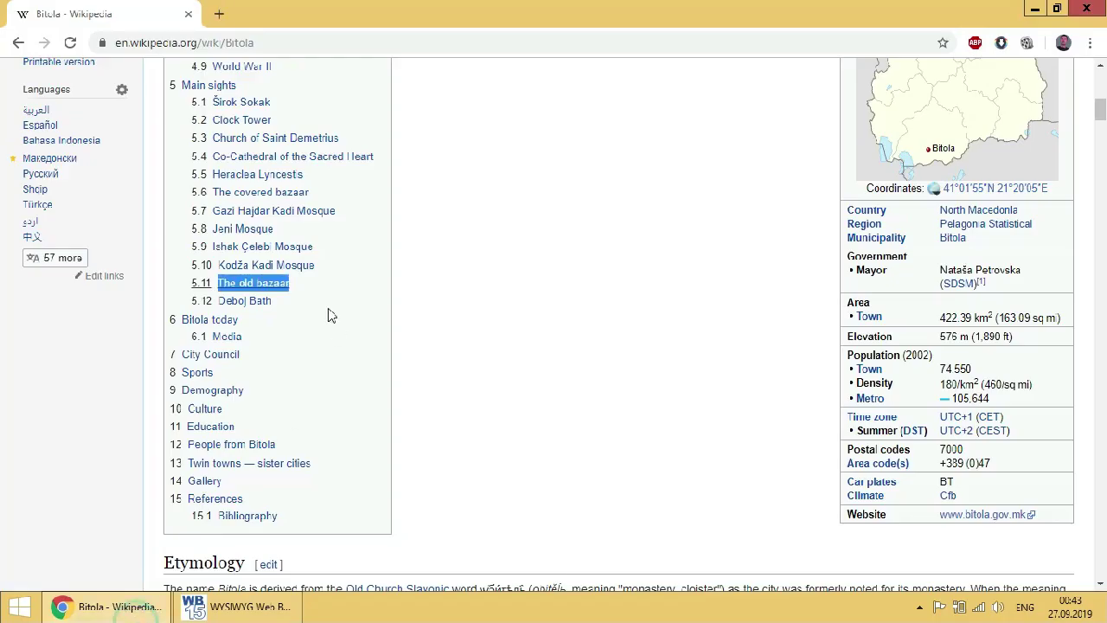
{"action": "left_click_drag", "start_coordinate": [302, 307], "coordinate": [218, 311]}
{"action": "right_click", "coordinate": [227, 305]}
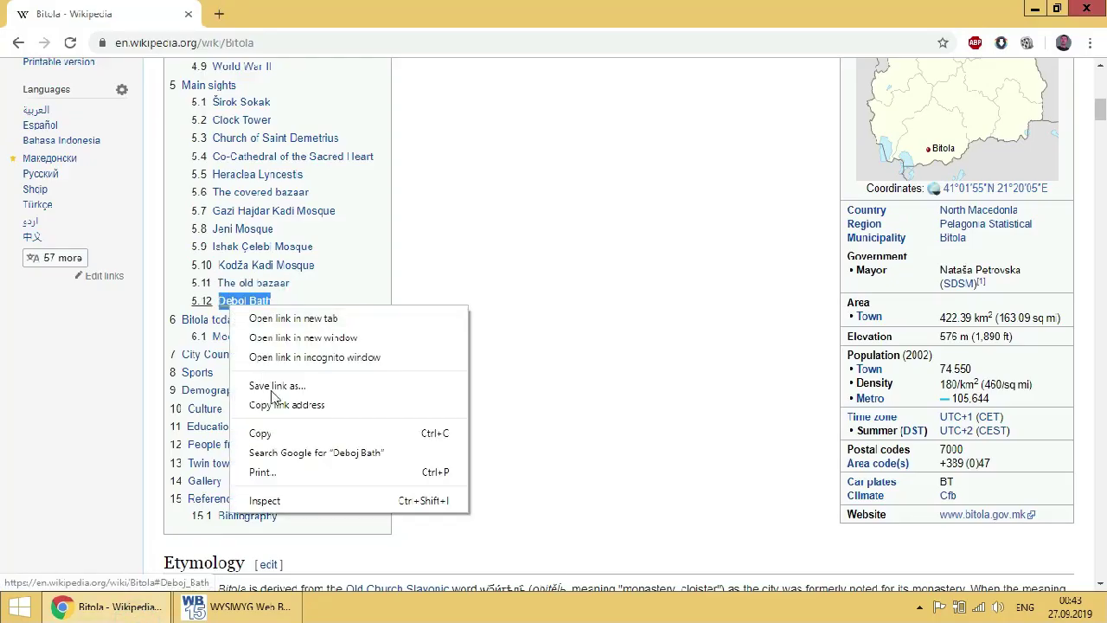
{"action": "left_click", "coordinate": [294, 437]}
{"action": "key", "text": "alt+Tab"}
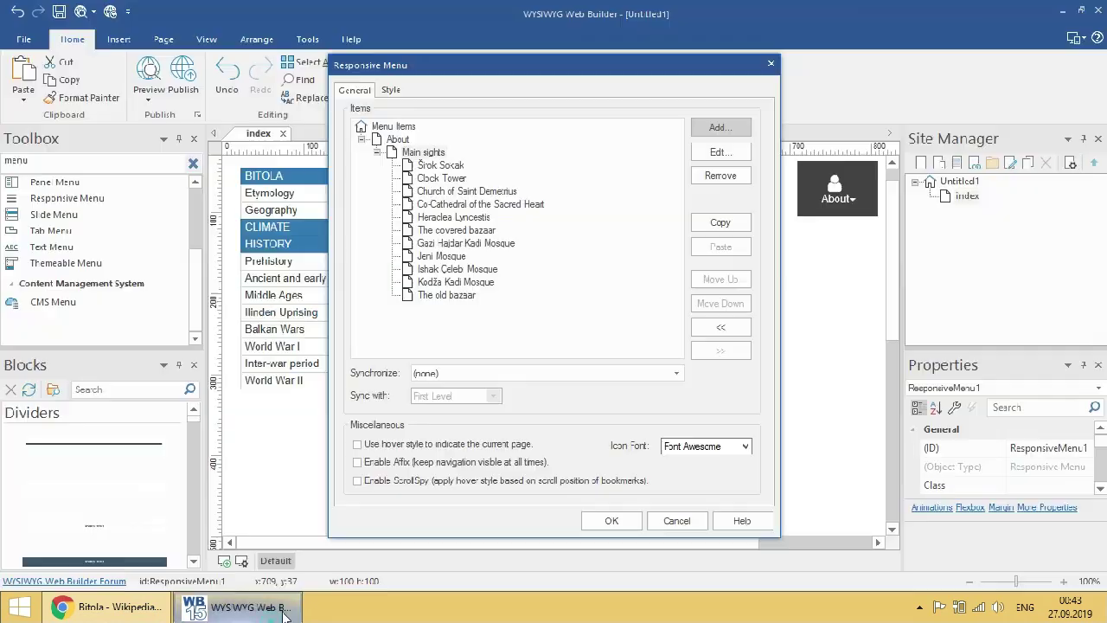
{"action": "left_click", "coordinate": [719, 129]}
{"action": "right_click", "coordinate": [443, 171]}
{"action": "left_click", "coordinate": [487, 240]}
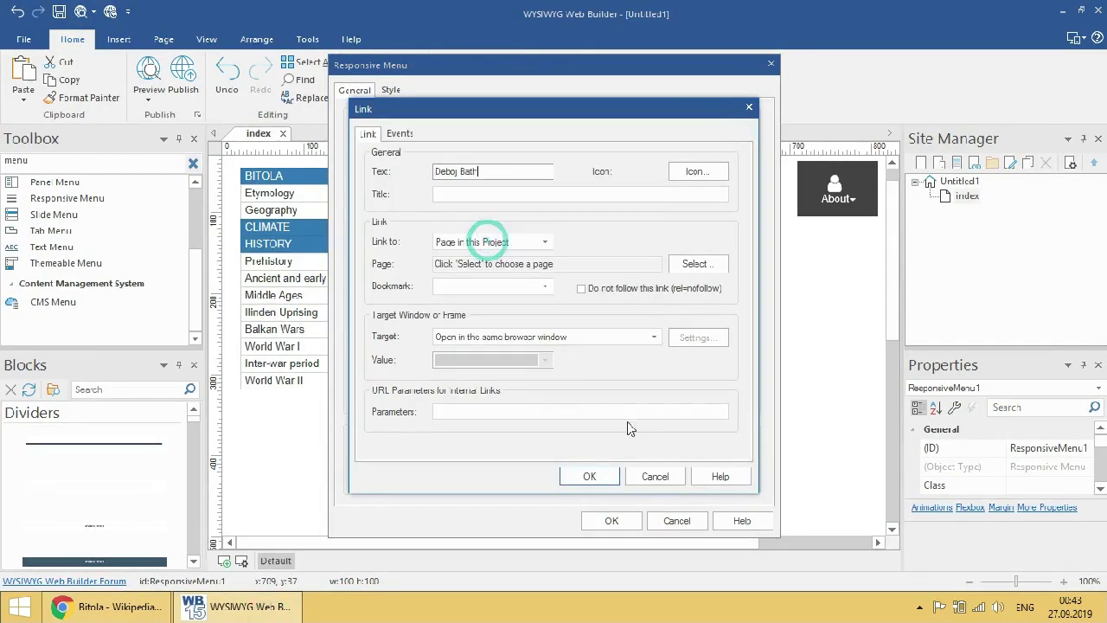
{"action": "left_click", "coordinate": [596, 475]}
{"action": "left_click", "coordinate": [610, 519]}
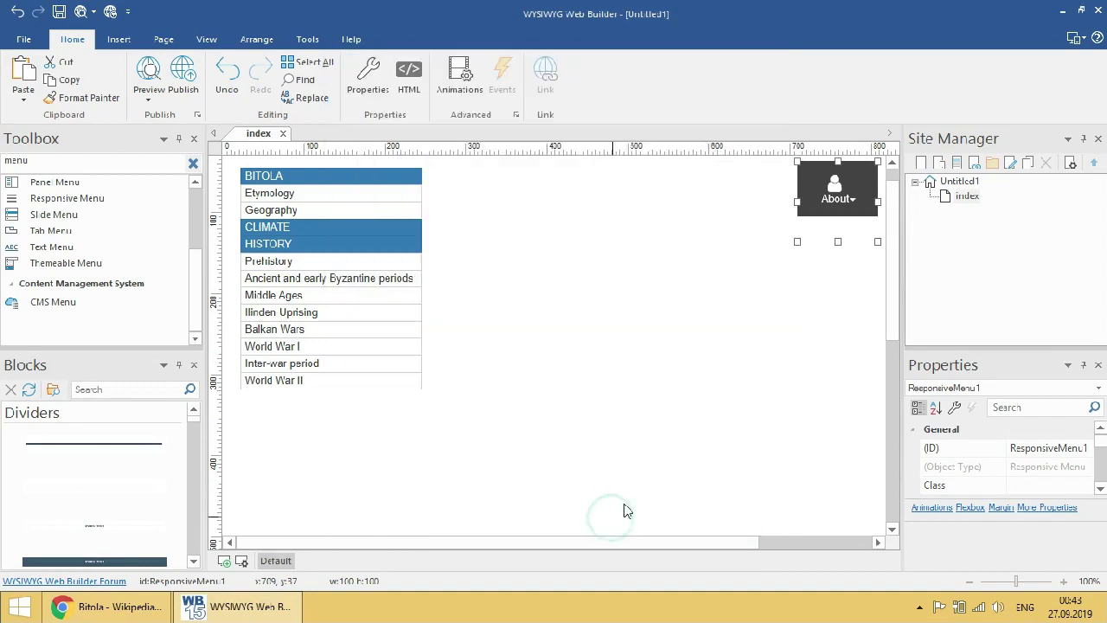
{"action": "double_click", "coordinate": [817, 198]}
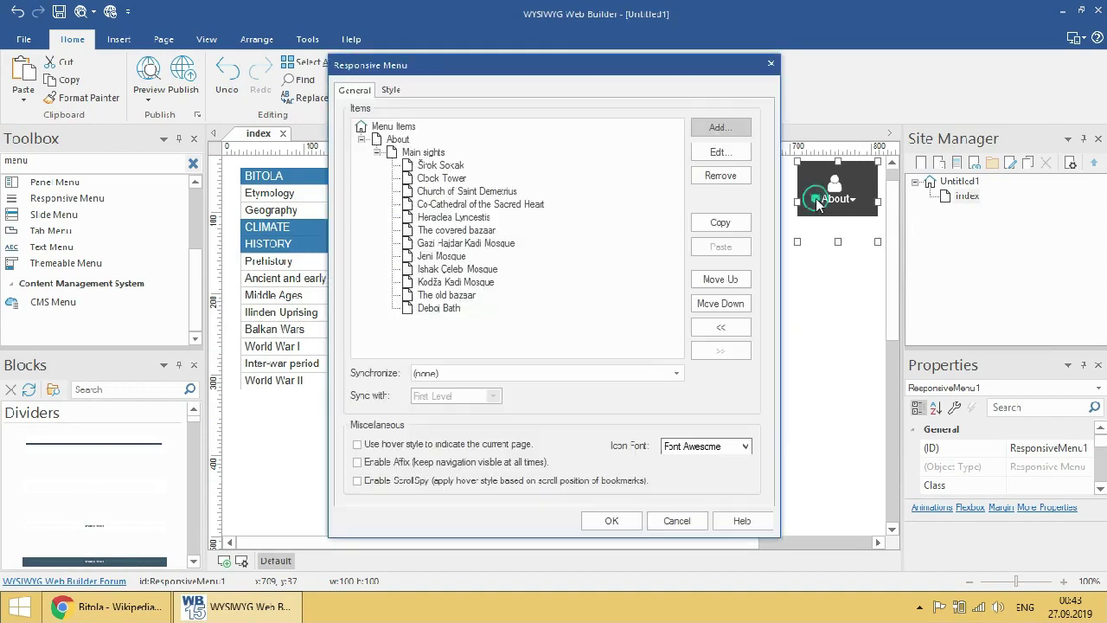
{"action": "left_click", "coordinate": [398, 139]}
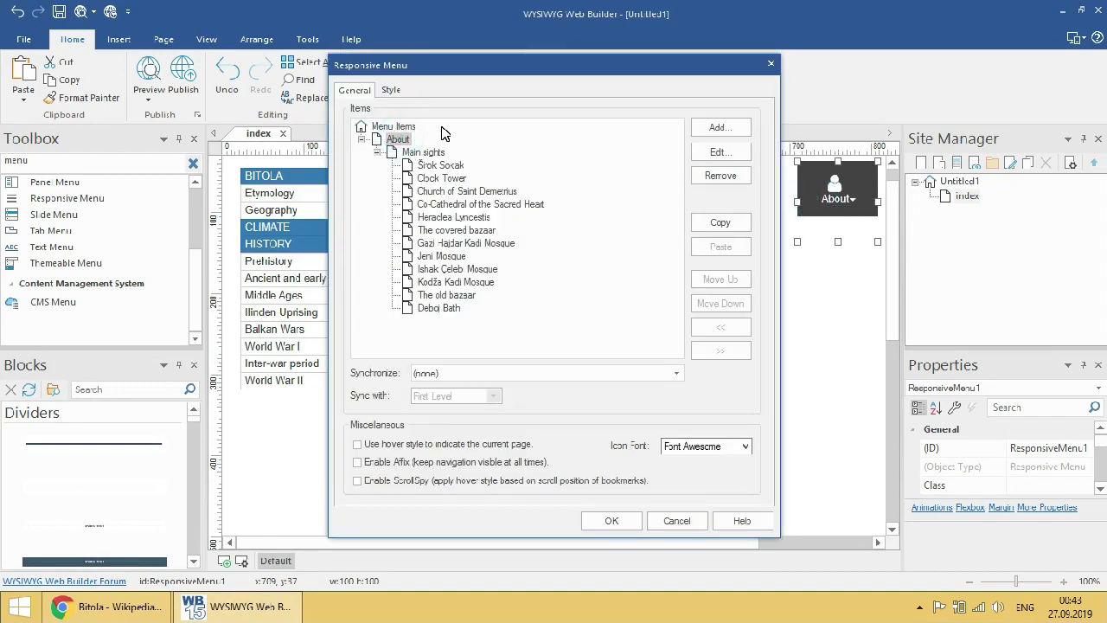
{"action": "left_click", "coordinate": [722, 176]}
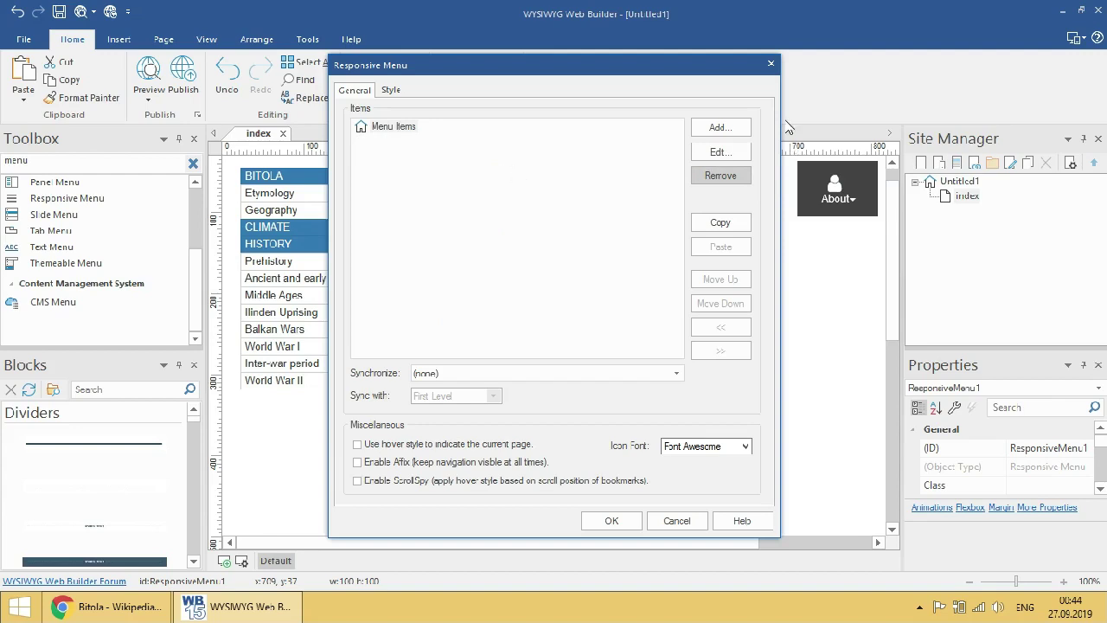
{"action": "left_click", "coordinate": [678, 522]}
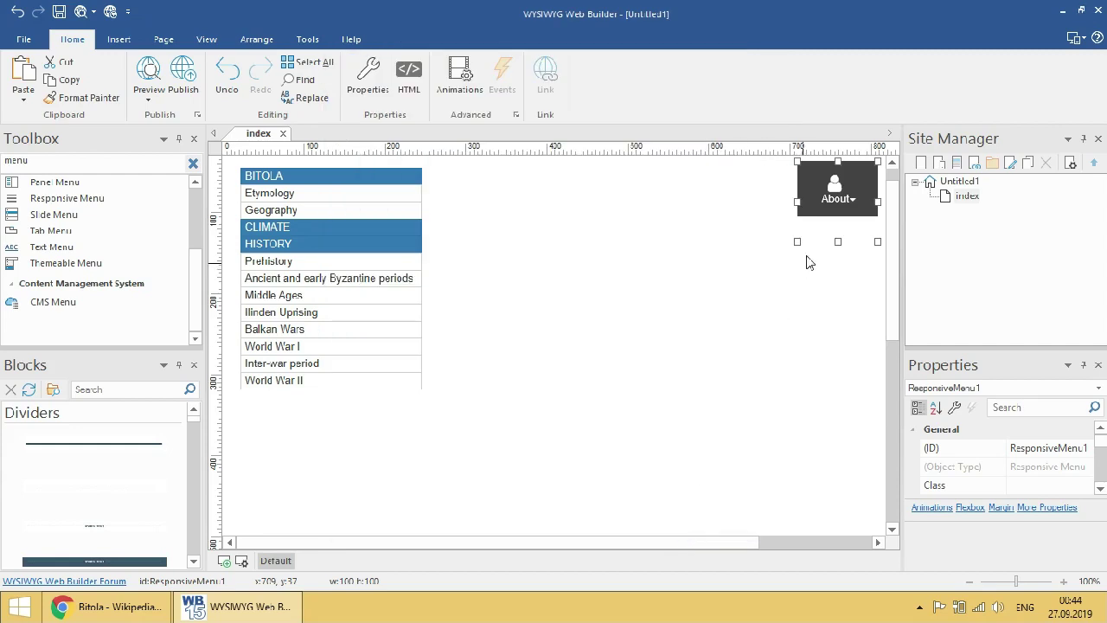
{"action": "double_click", "coordinate": [821, 201]}
{"action": "left_click", "coordinate": [397, 140]}
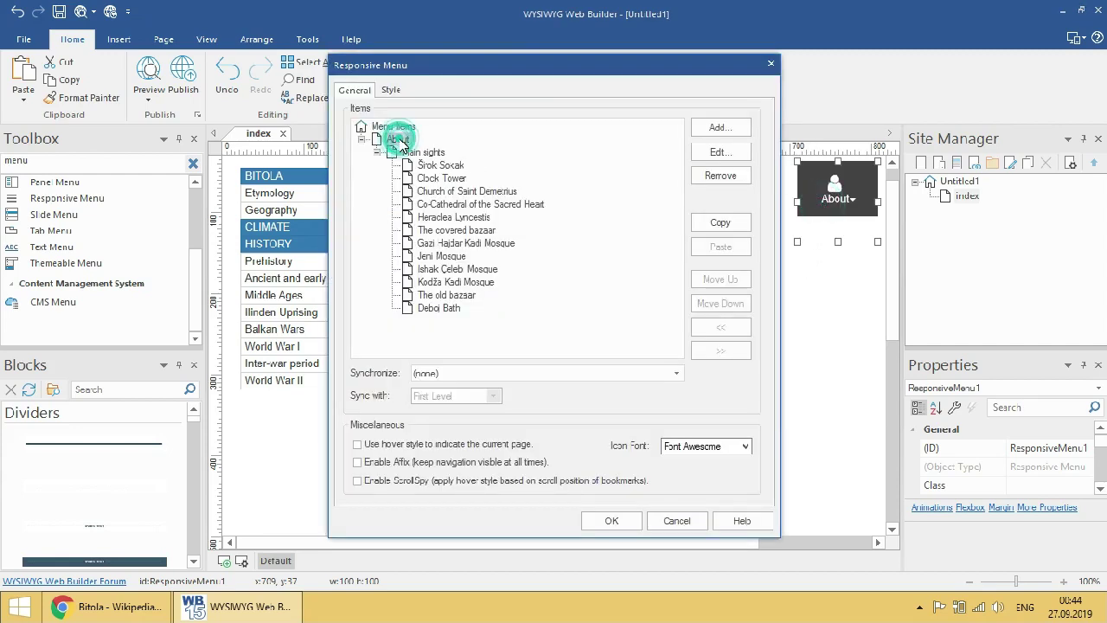
{"action": "left_click", "coordinate": [720, 152]}
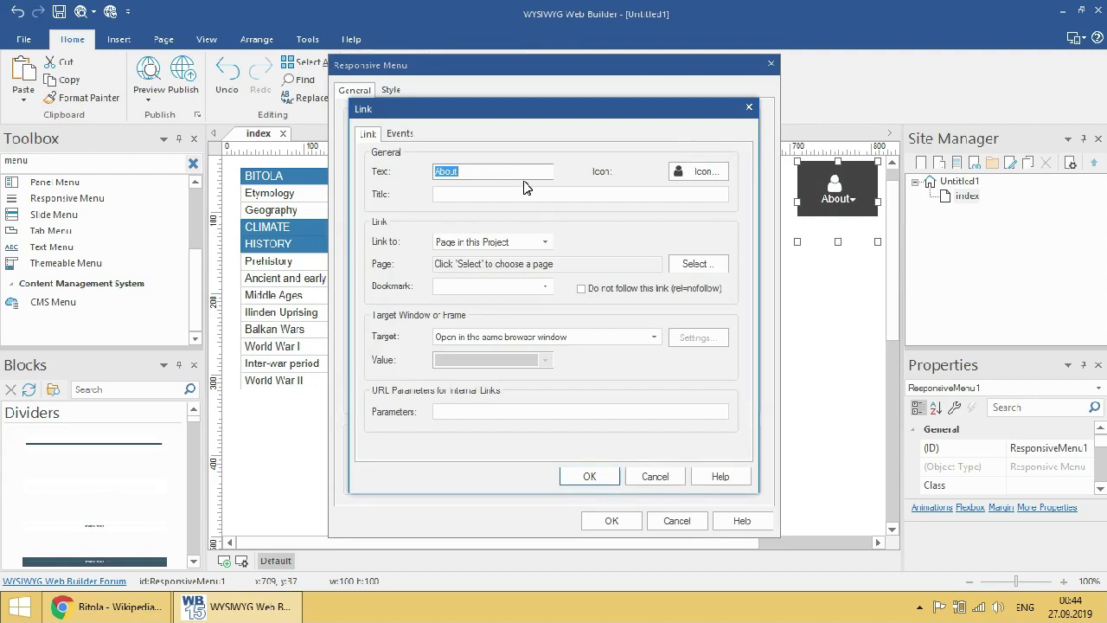
{"action": "key", "text": "BackSpace"}
- Copy "Main sights" from the Wikipedia contents list and return to WYSIWYG Web Builder
{"action": "left_click", "coordinate": [163, 616]}
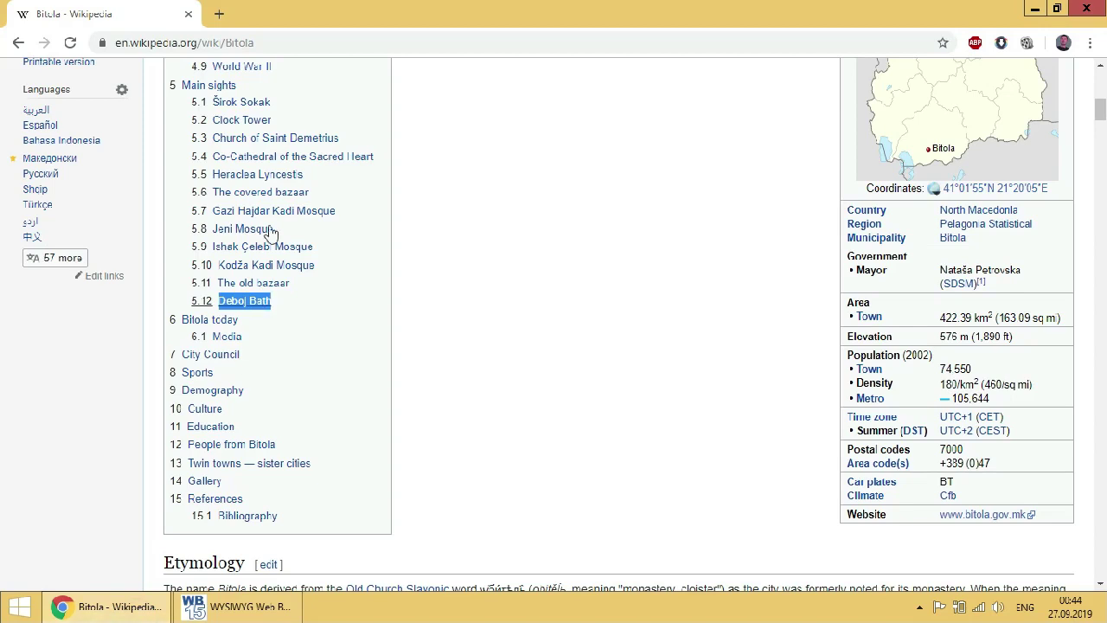
{"action": "left_click_drag", "start_coordinate": [251, 84], "coordinate": [184, 86]}
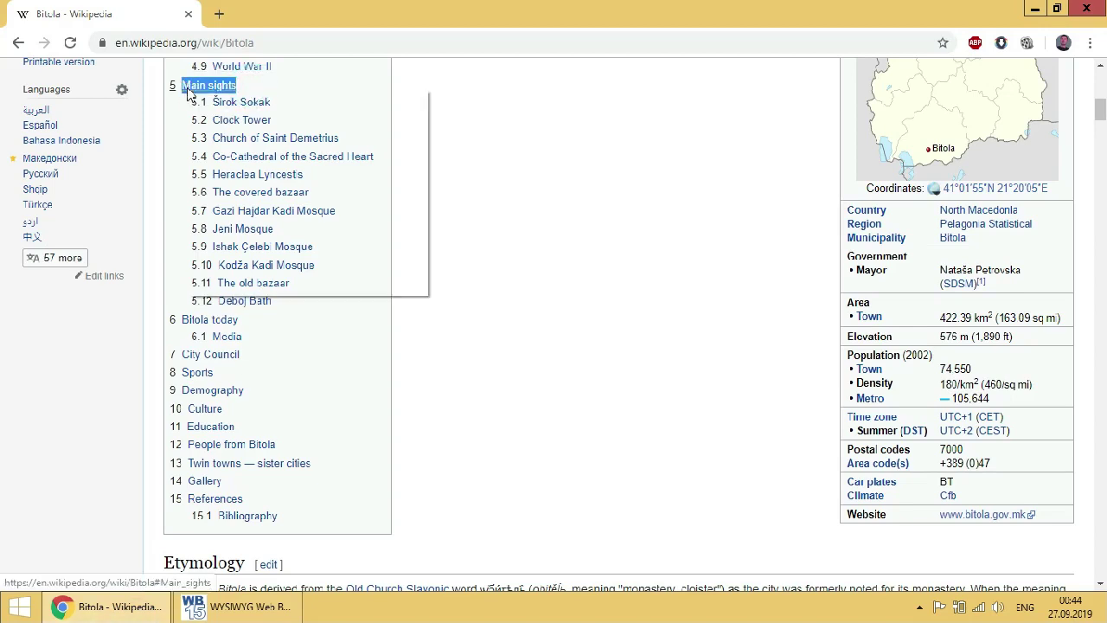
{"action": "right_click", "coordinate": [184, 87]}
{"action": "left_click", "coordinate": [218, 216]}
{"action": "left_click", "coordinate": [238, 606]}
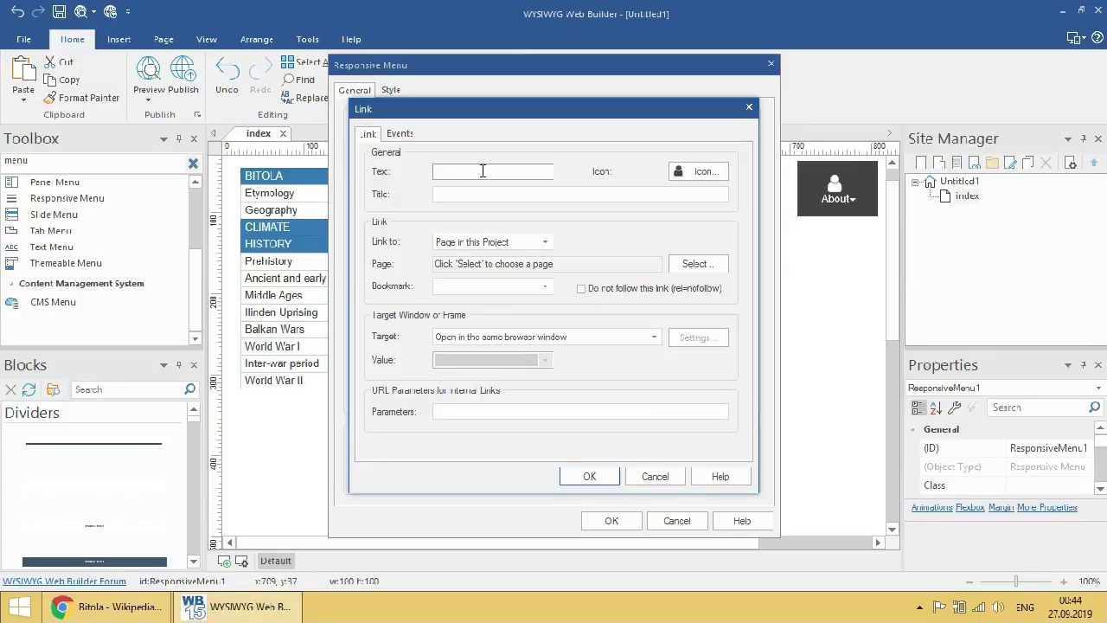
{"action": "right_click", "coordinate": [482, 171]}
{"action": "left_click", "coordinate": [518, 235]}
{"action": "left_click", "coordinate": [689, 184]}
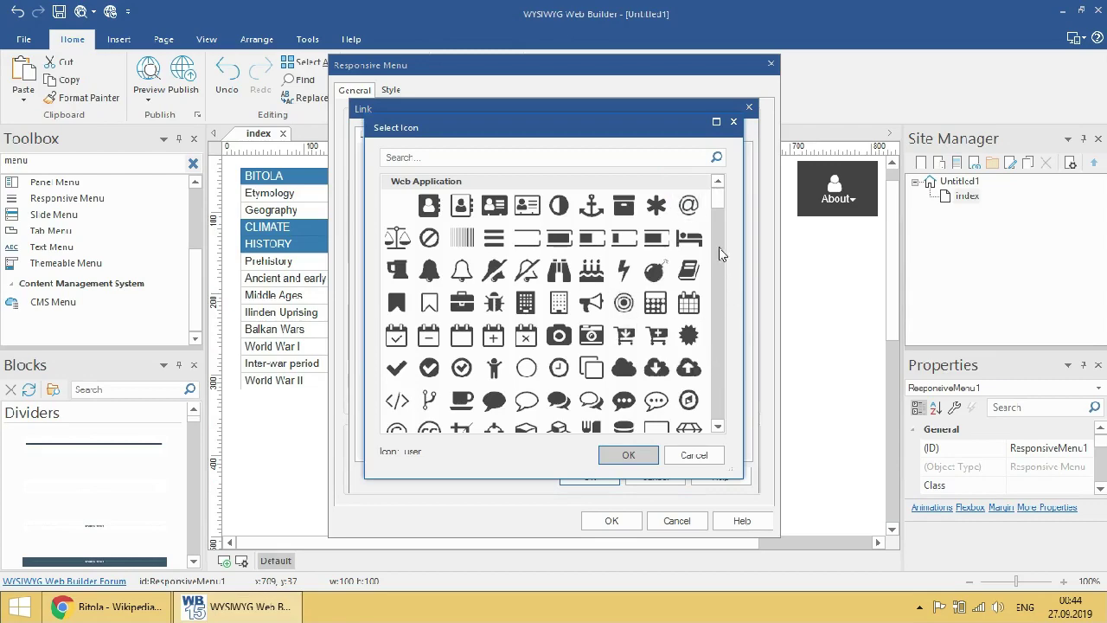
{"action": "left_click_drag", "start_coordinate": [718, 203], "coordinate": [699, 333]}
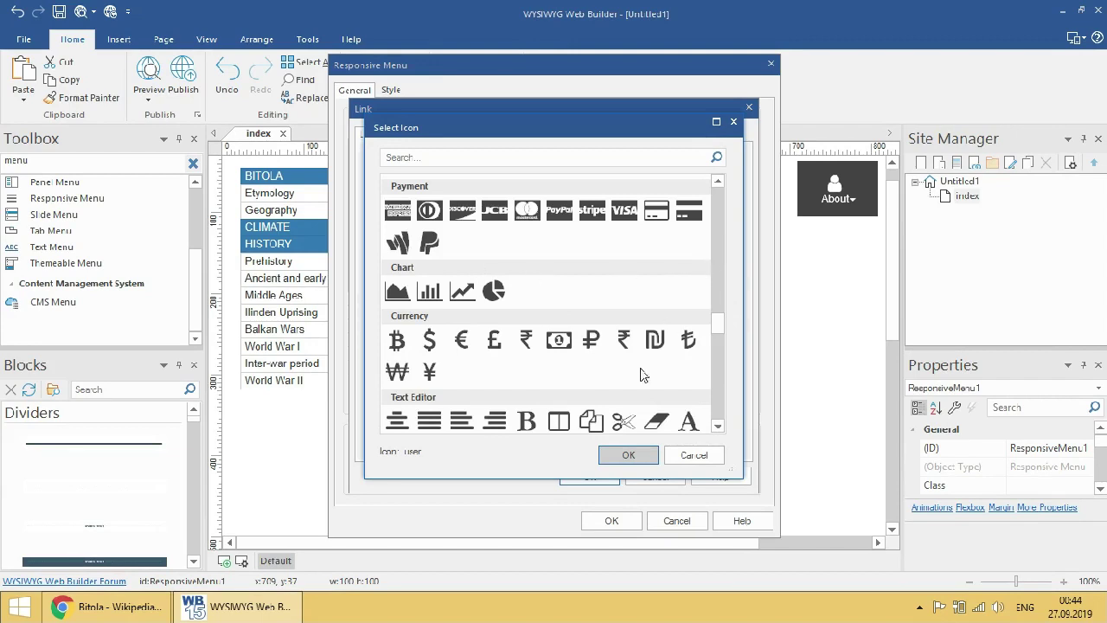
{"action": "left_click", "coordinate": [591, 420]}
{"action": "left_click", "coordinate": [624, 453]}
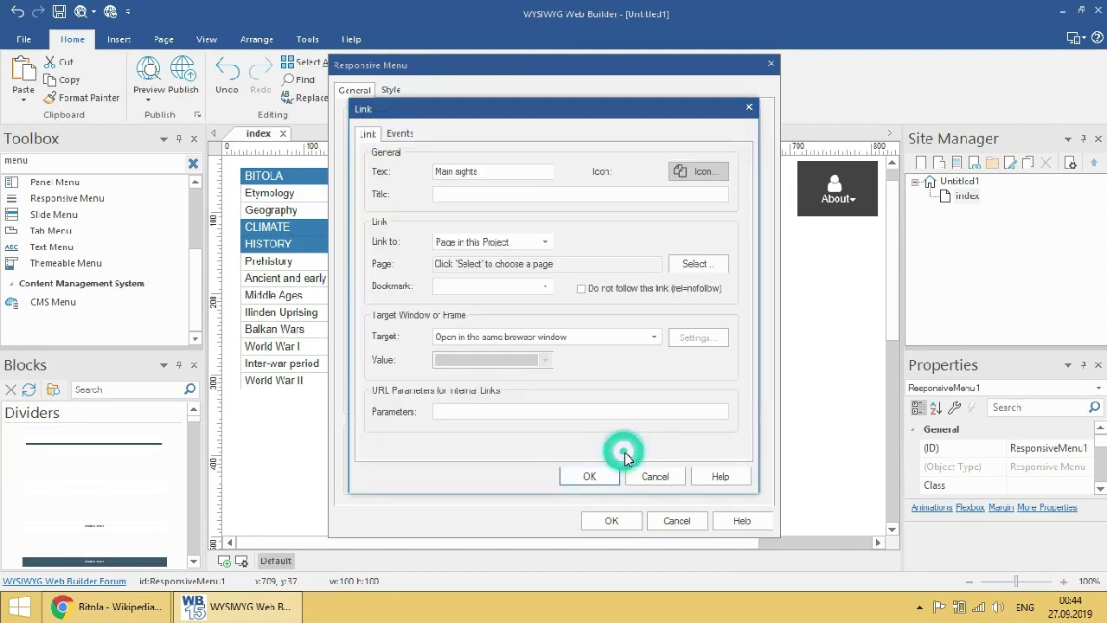
{"action": "left_click", "coordinate": [591, 479]}
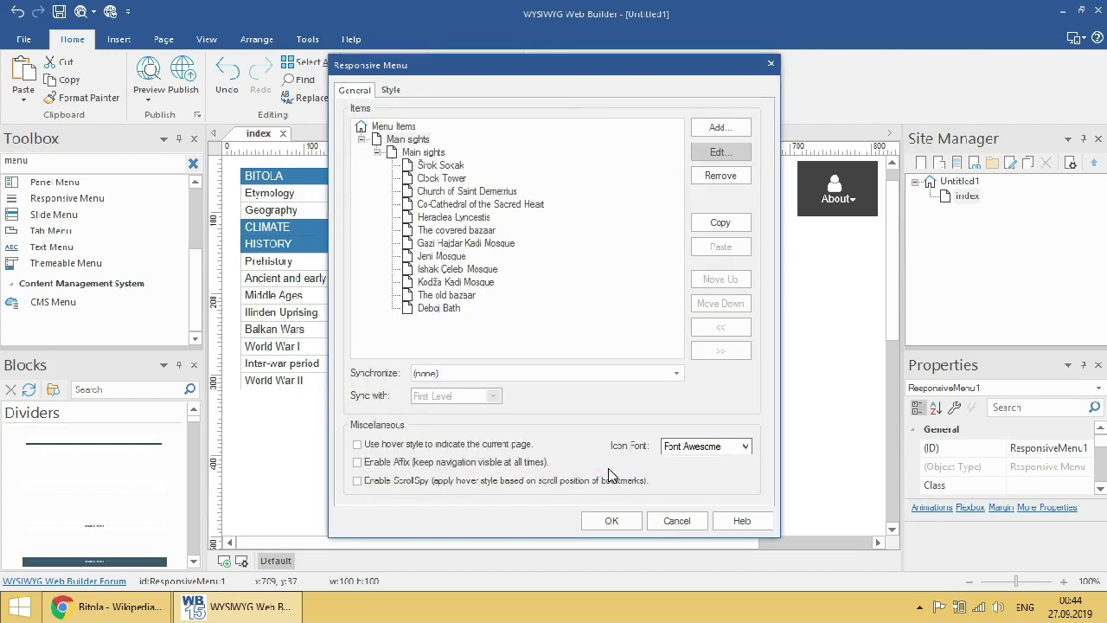
{"action": "left_click", "coordinate": [429, 152]}
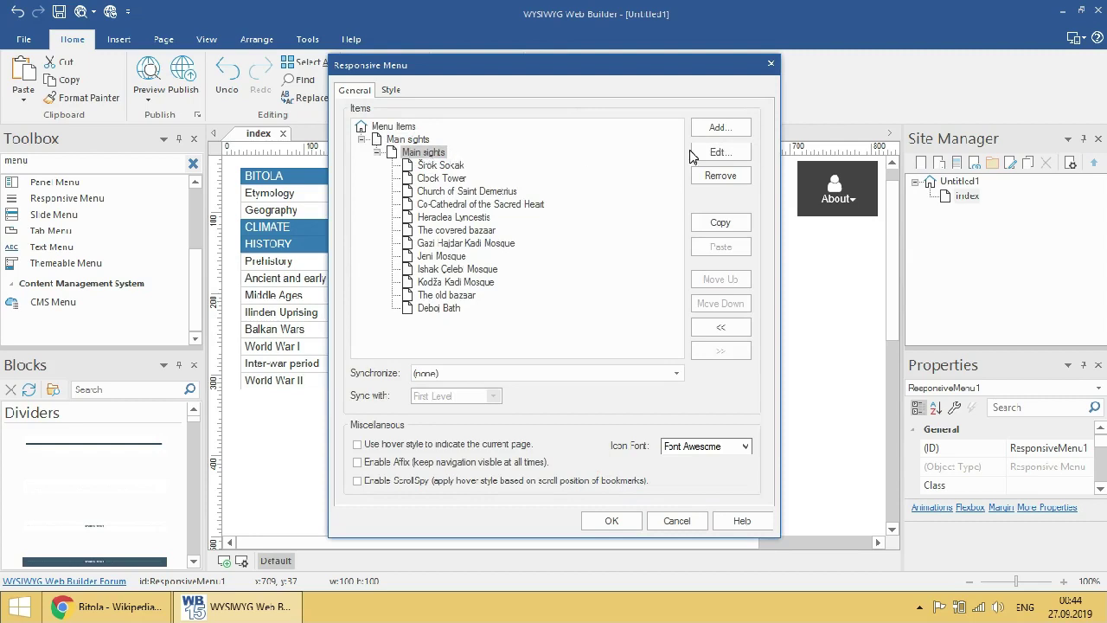
{"action": "left_click", "coordinate": [709, 176]}
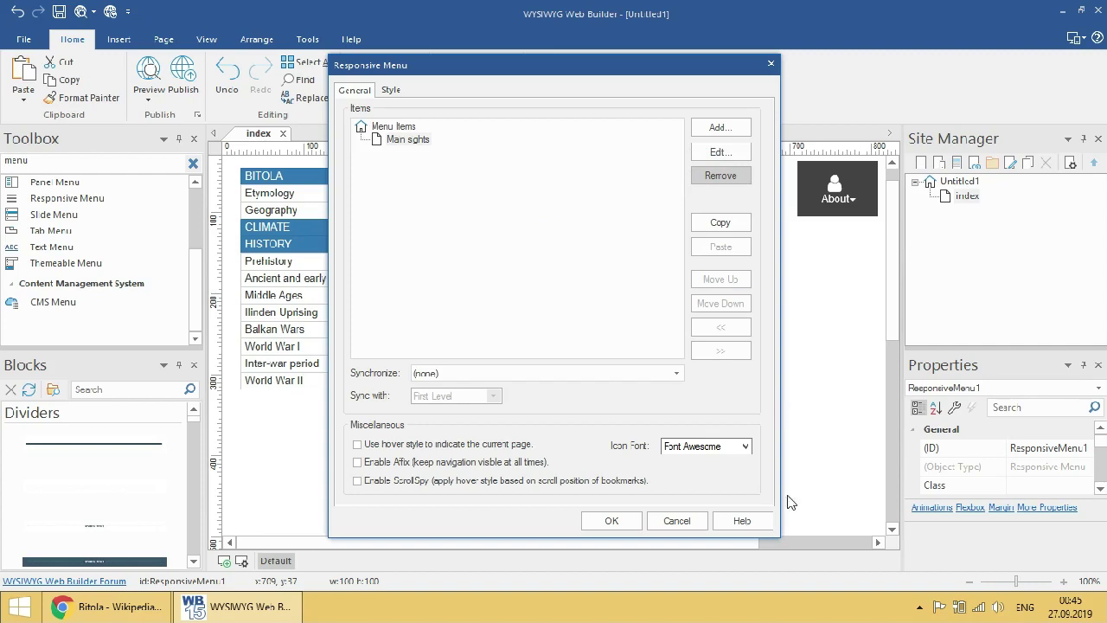
{"action": "left_click", "coordinate": [677, 521]}
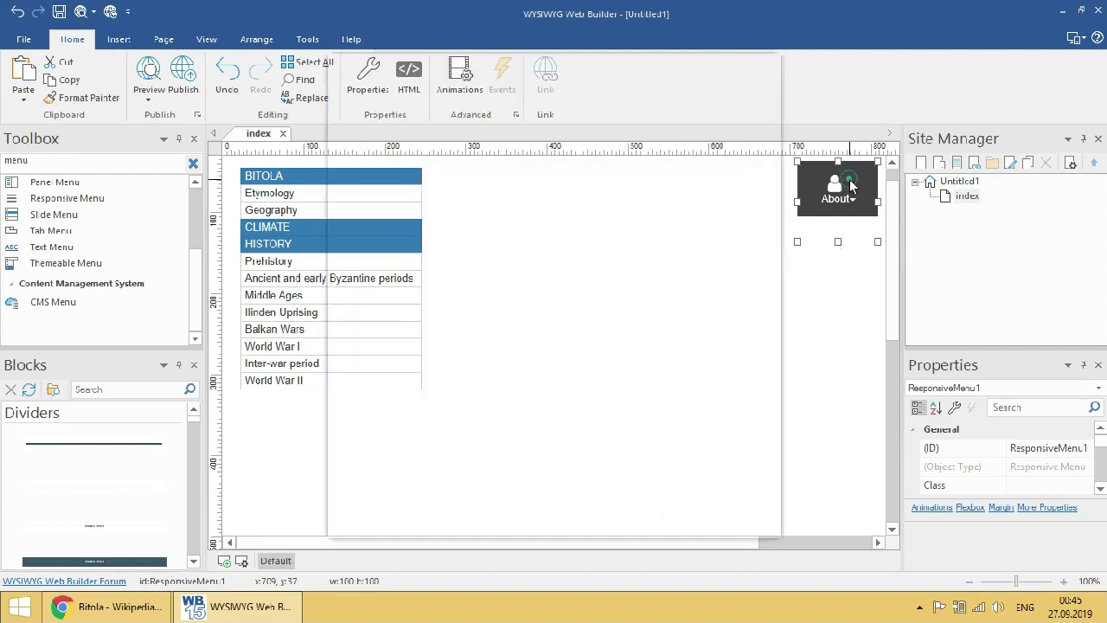
- Rename the responsive menu's About item as "Bitola's Main sights", pasting the copied heading after "Bitola's"
{"action": "double_click", "coordinate": [398, 139]}
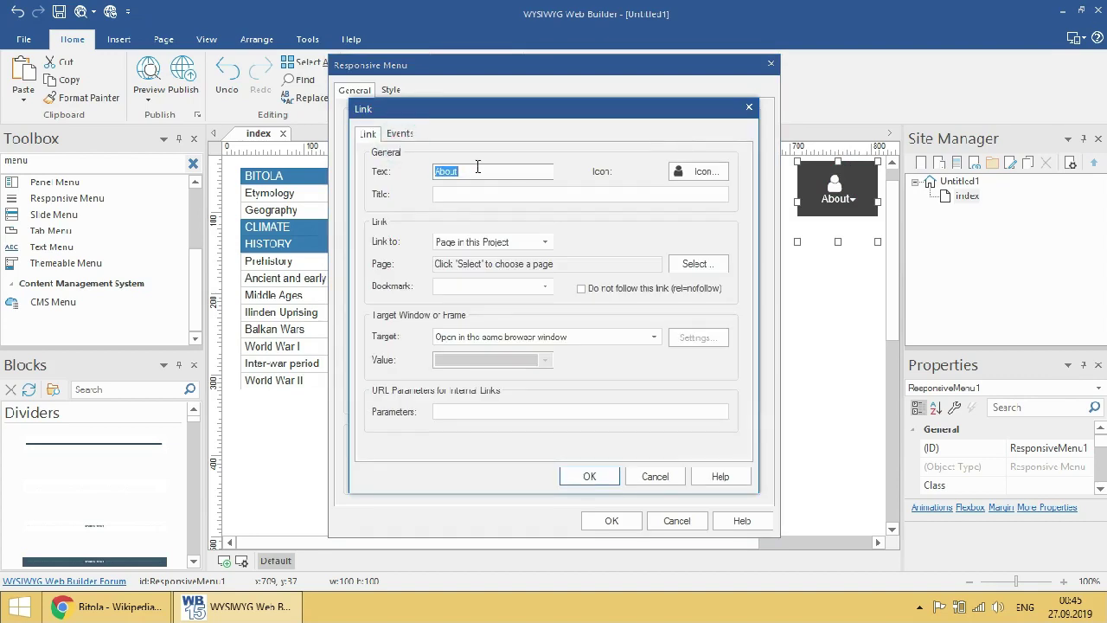
{"action": "type", "text": "Bitola's"}
{"action": "right_click", "coordinate": [486, 176]}
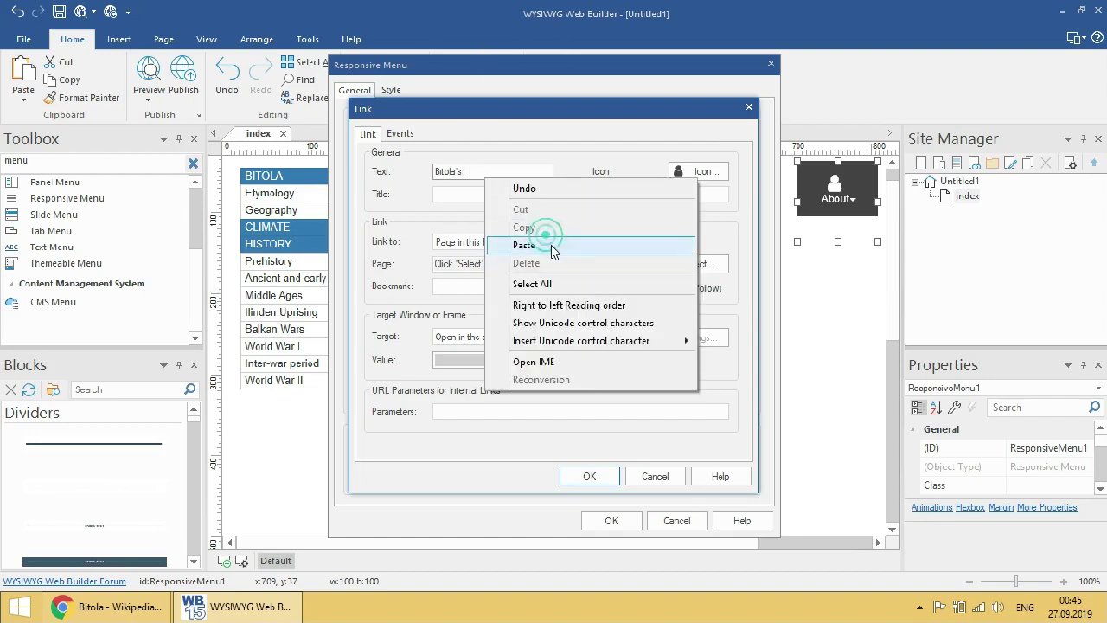
{"action": "left_click", "coordinate": [550, 245]}
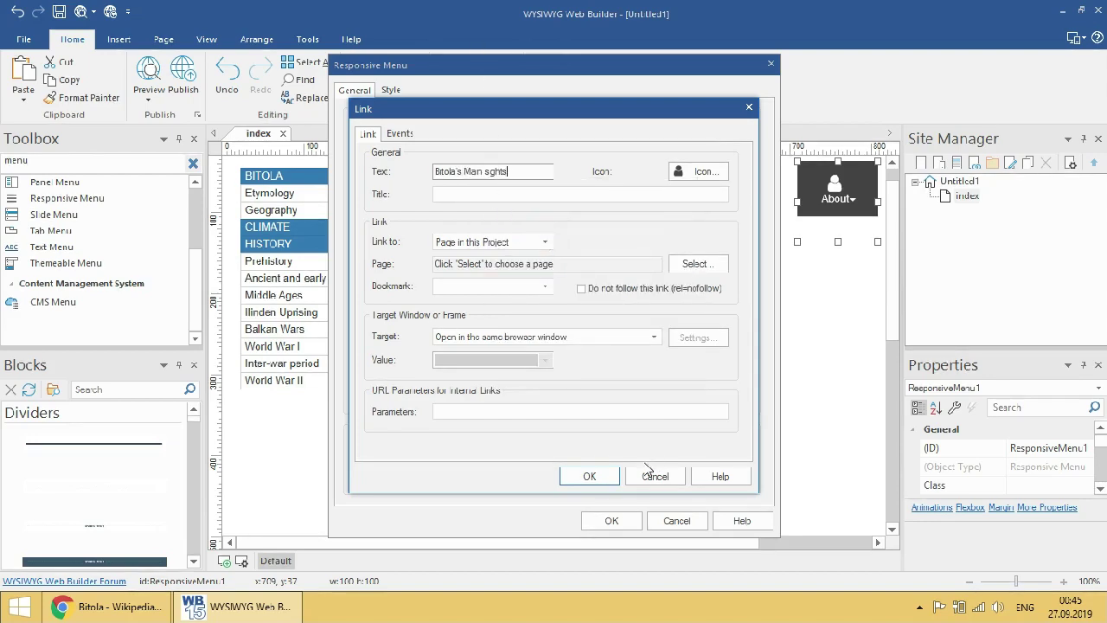
{"action": "left_click", "coordinate": [591, 476]}
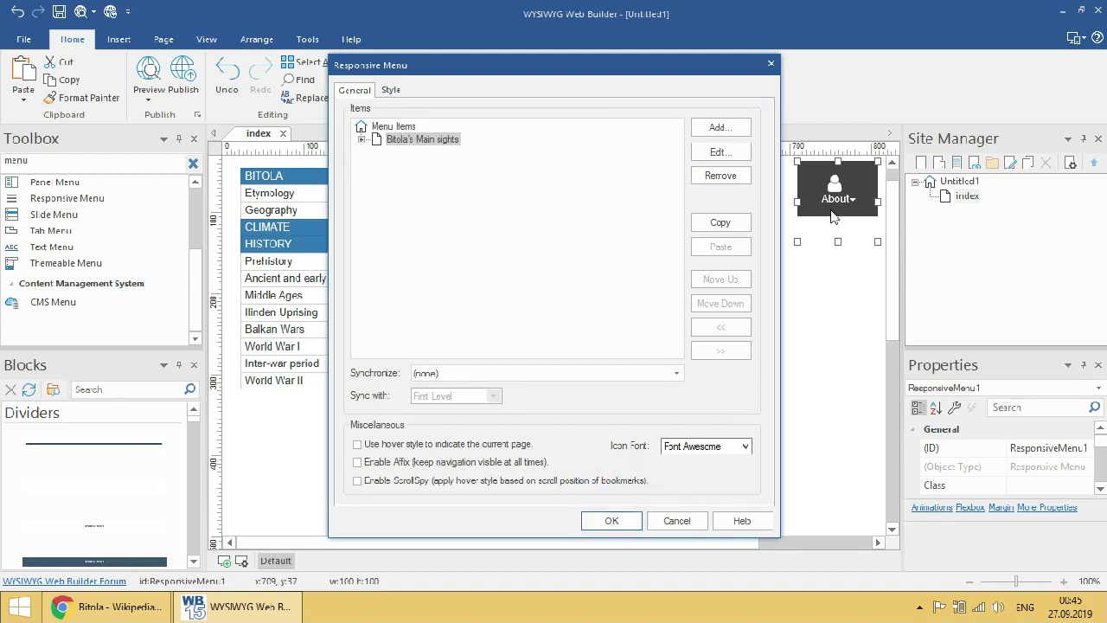
- Set the icon of the "Bitola's Main sights" item to clock-o and apply the changes to the responsive menu
{"action": "left_click", "coordinate": [726, 154]}
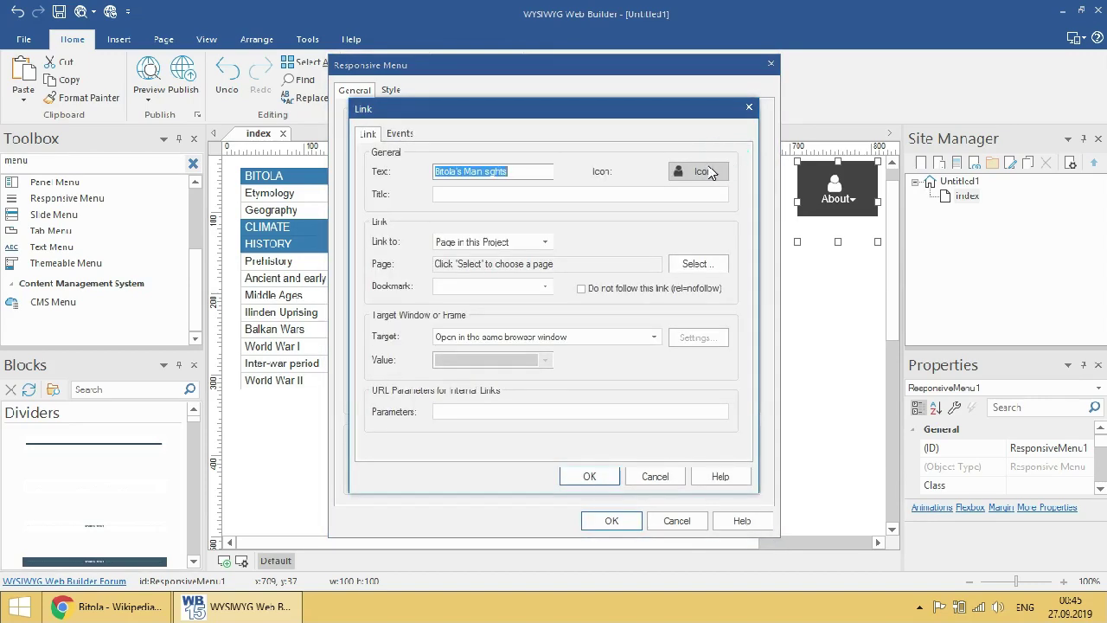
{"action": "left_click", "coordinate": [703, 171]}
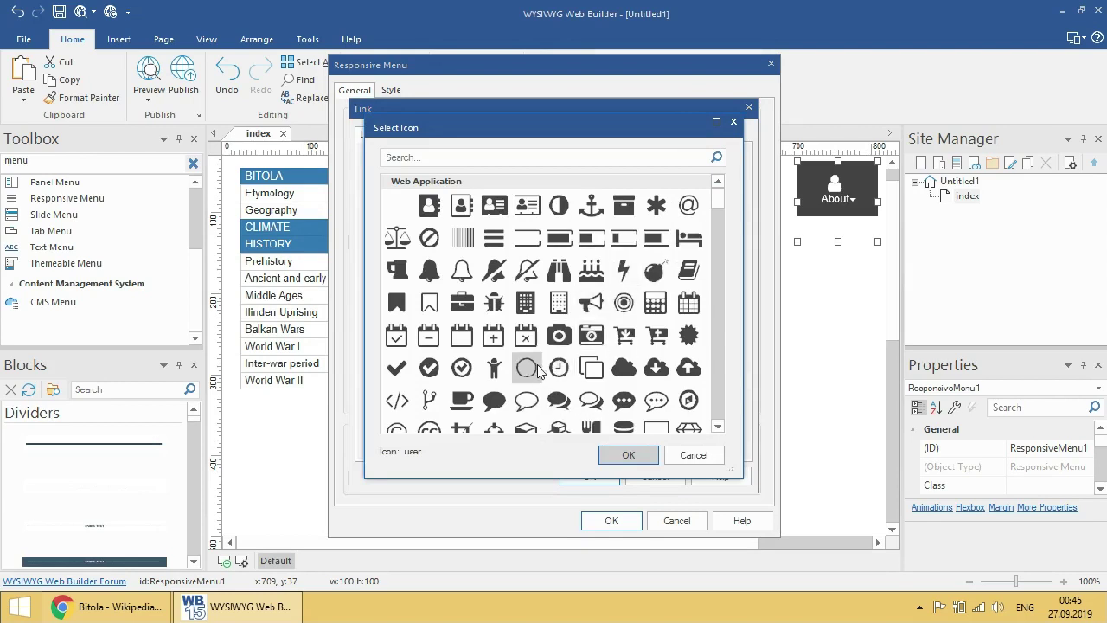
{"action": "left_click", "coordinate": [556, 370]}
{"action": "left_click", "coordinate": [555, 370]}
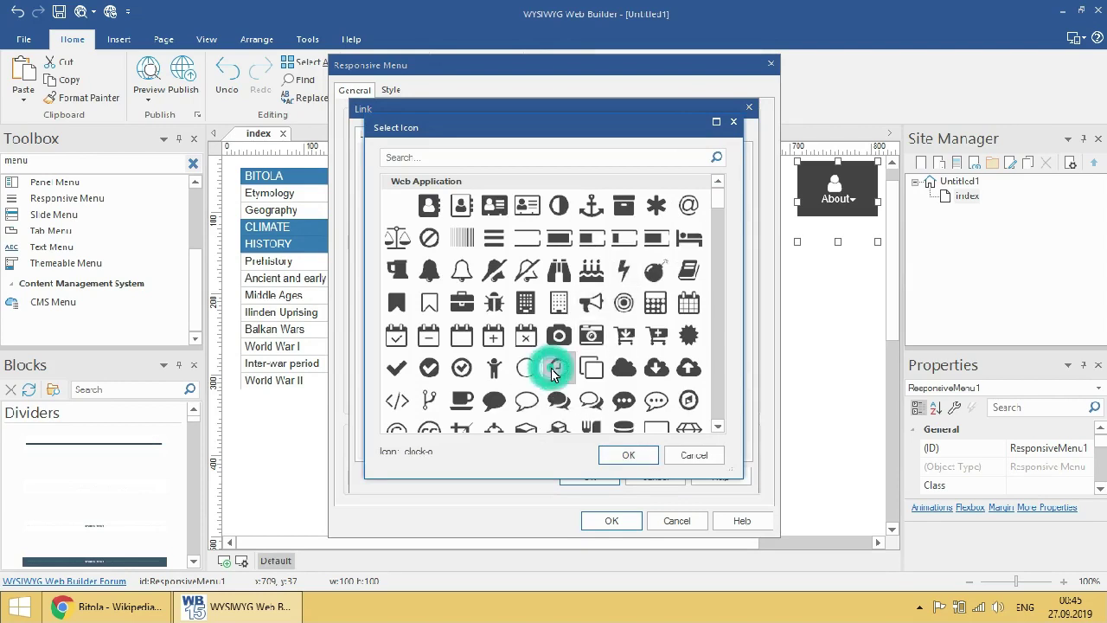
{"action": "left_click", "coordinate": [641, 458]}
{"action": "left_click", "coordinate": [600, 475]}
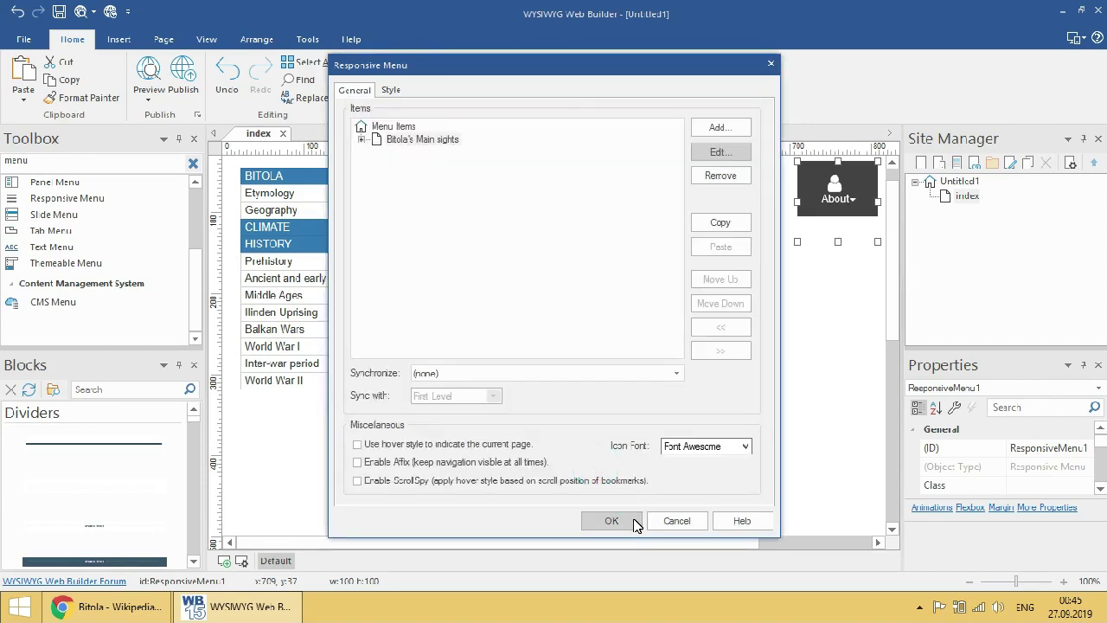
{"action": "left_click", "coordinate": [611, 520]}
{"action": "left_click", "coordinate": [776, 257]}
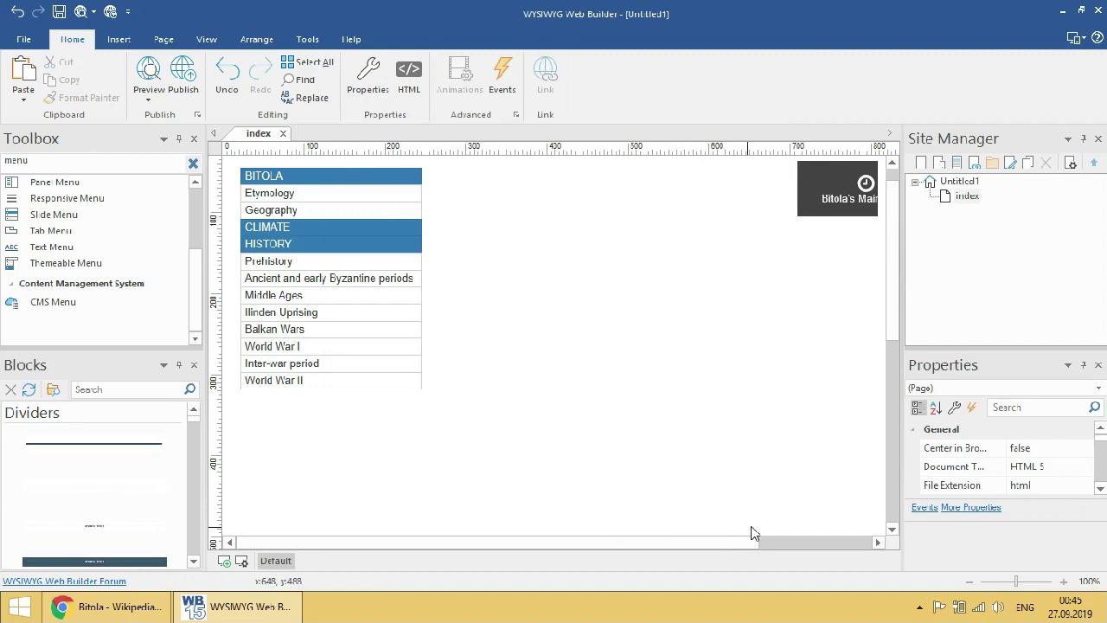
{"action": "left_click", "coordinate": [787, 541]}
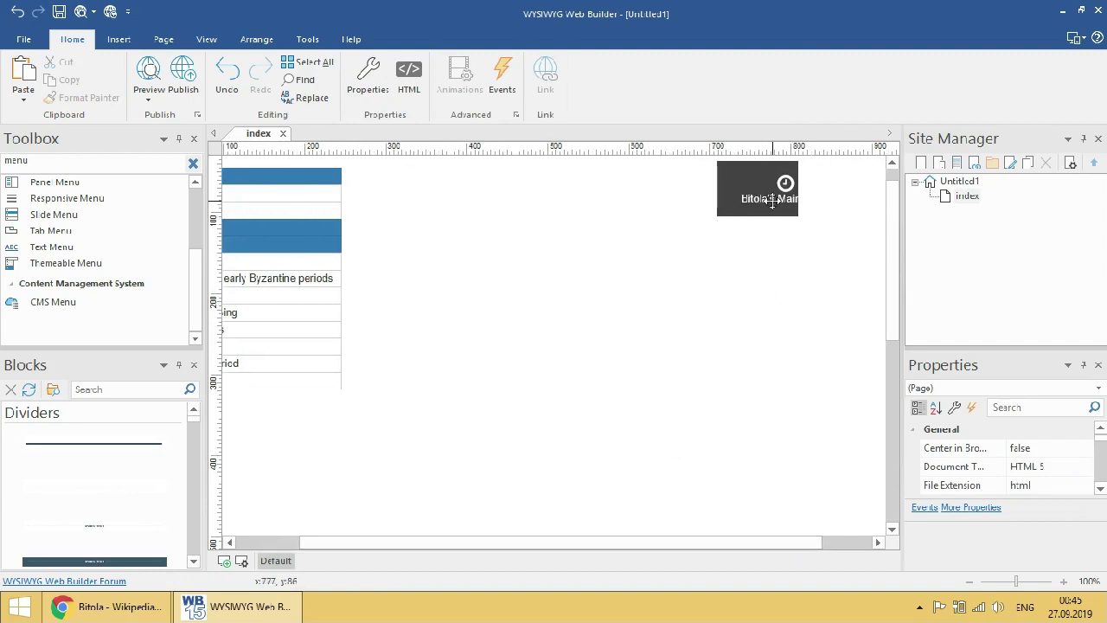
- Widen the responsive menu to about 170 px so the whole "Bitola's Main sights" label fits
{"action": "left_click", "coordinate": [792, 206]}
{"action": "left_click_drag", "start_coordinate": [799, 202], "coordinate": [855, 202]}
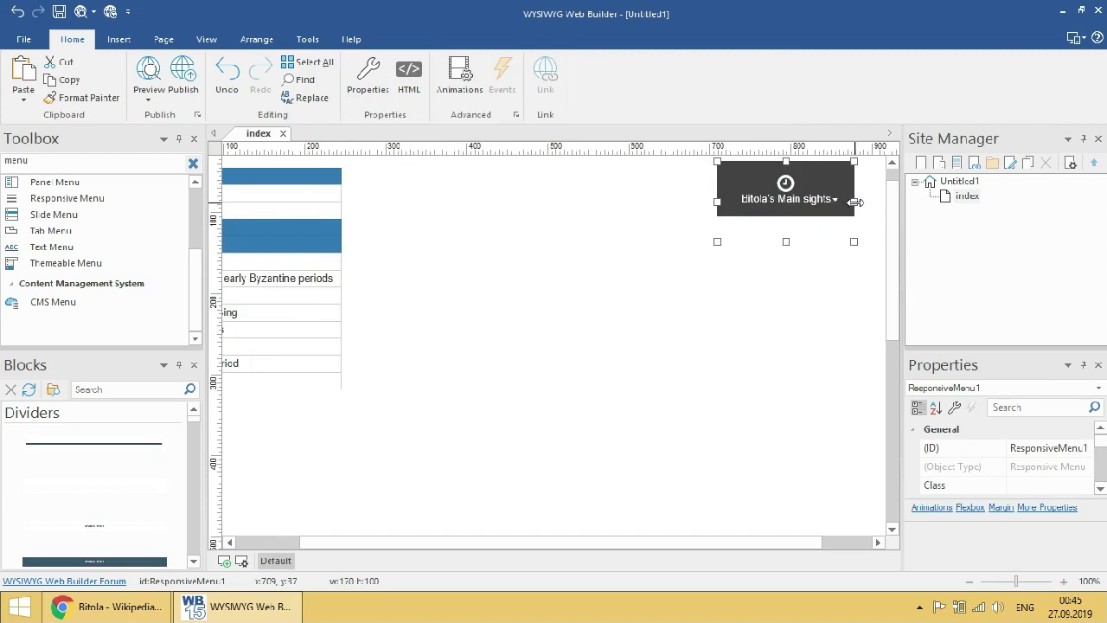
{"action": "left_click", "coordinate": [832, 541]}
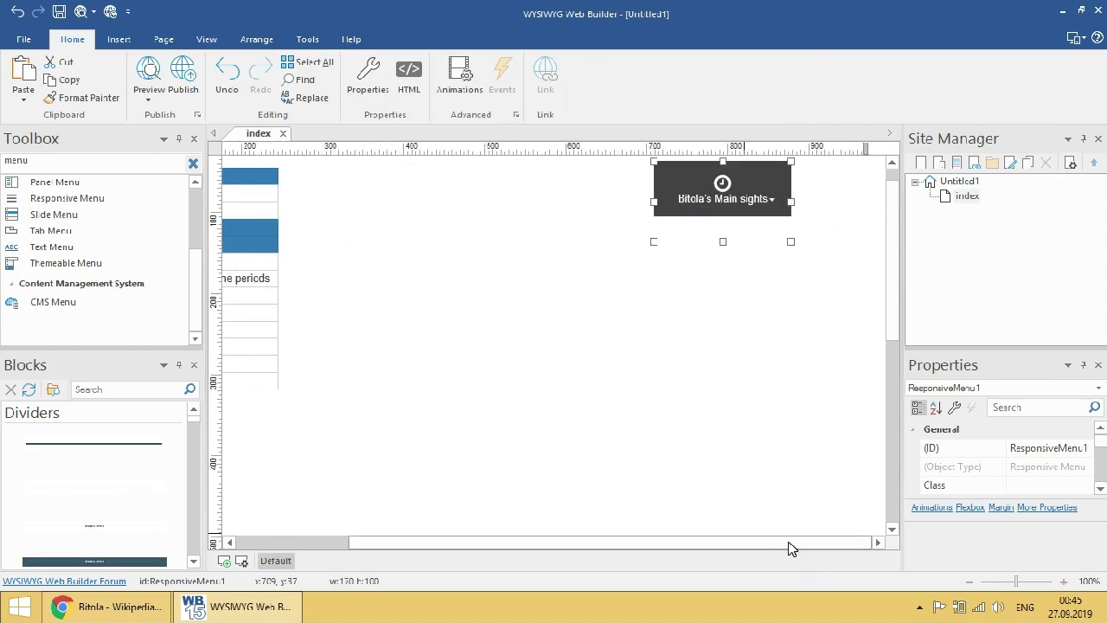
- Place a Panel Menu to the right of the slide menu and size it to about 277 by 43 px
{"action": "left_click_drag", "start_coordinate": [305, 542], "coordinate": [259, 550]}
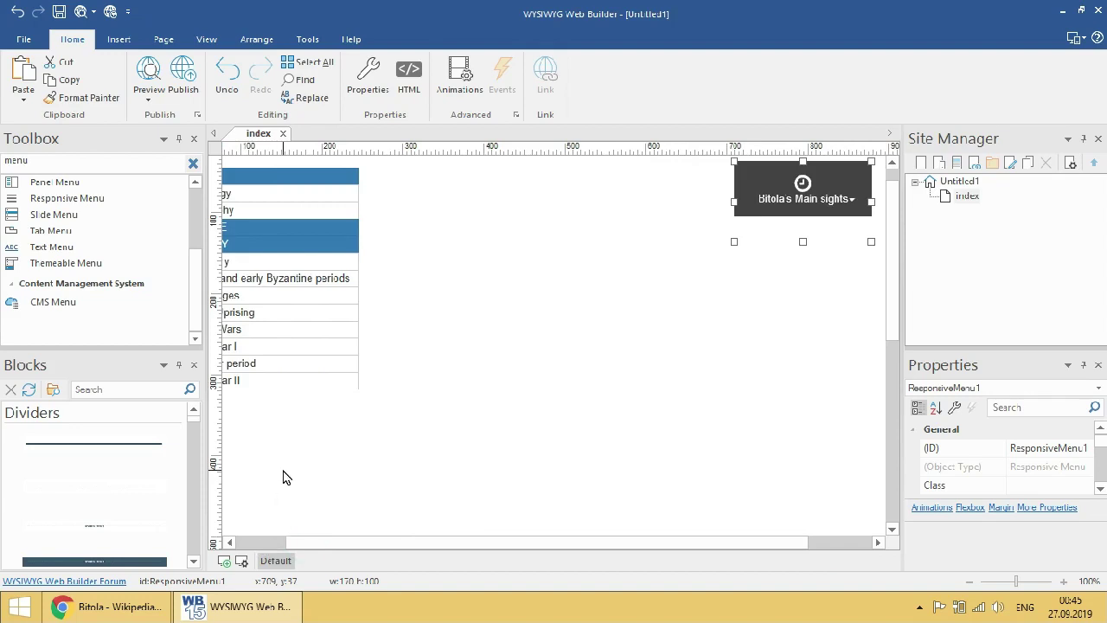
{"action": "left_click", "coordinate": [269, 541]}
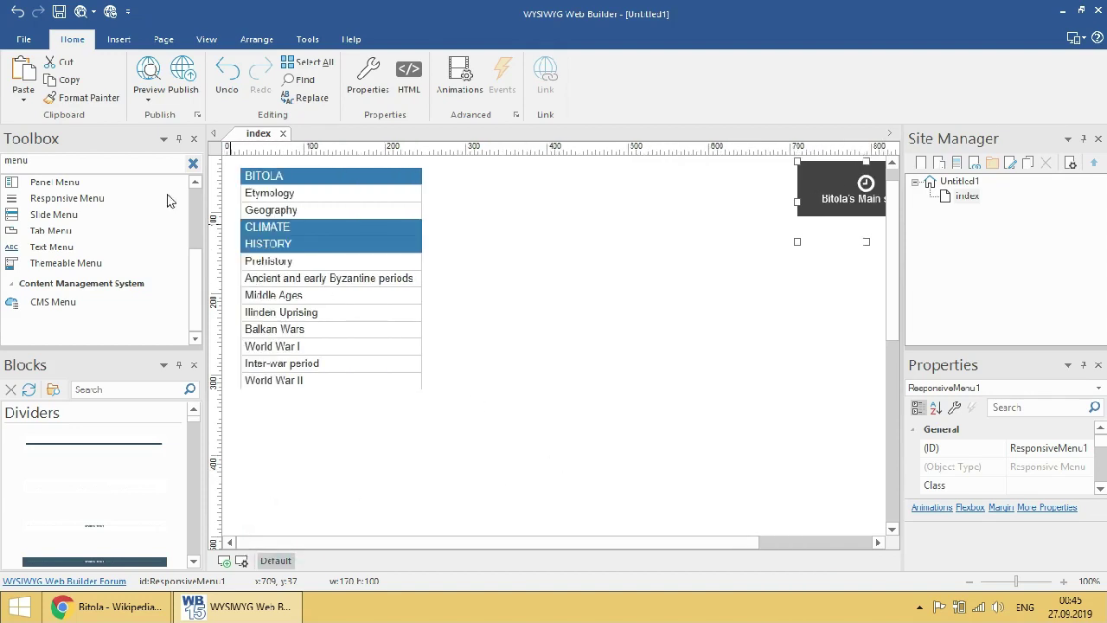
{"action": "left_click_drag", "start_coordinate": [43, 185], "coordinate": [486, 201]}
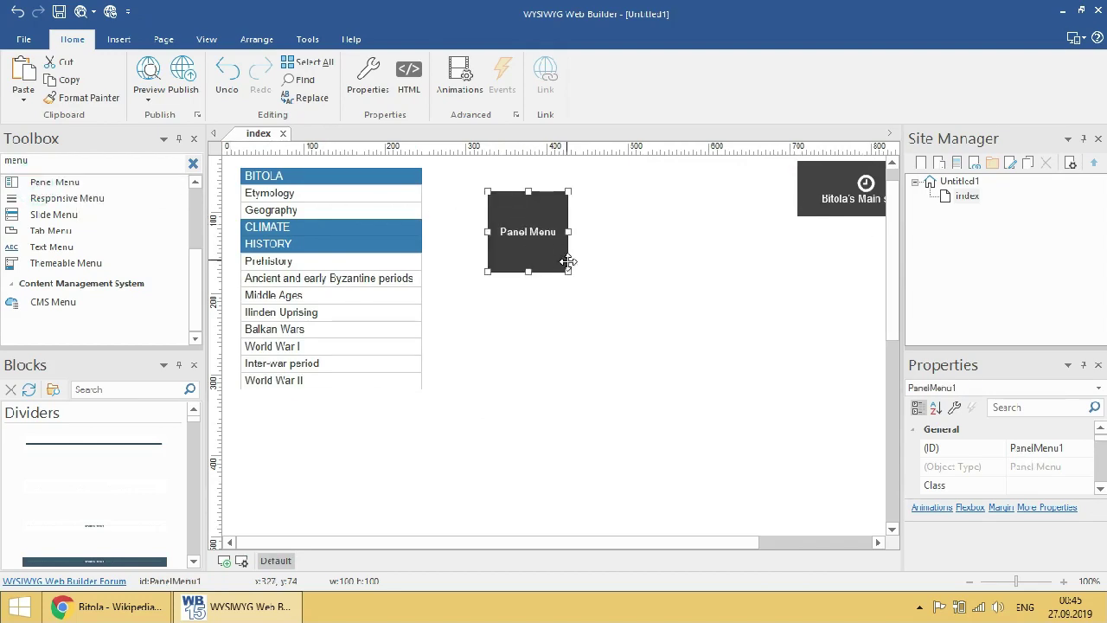
{"action": "left_click_drag", "start_coordinate": [567, 273], "coordinate": [668, 197]}
- Open the panel menu's item settings, then copy "Bitola today" from the Wikipedia contents list in Chrome and return to WYSIWYG Web Builder
{"action": "double_click", "coordinate": [667, 197]}
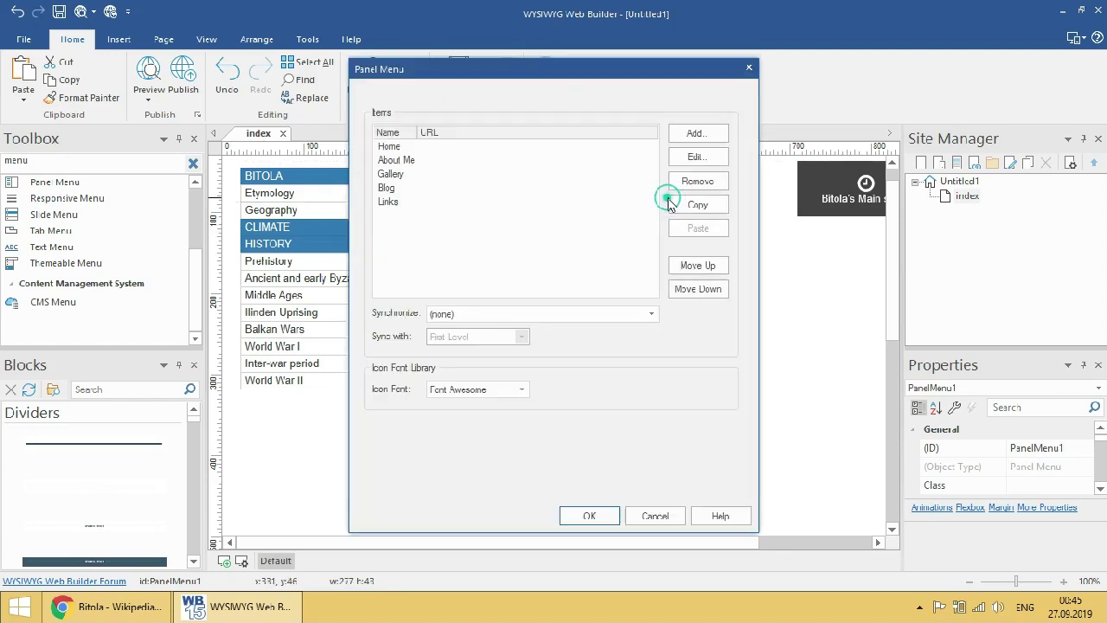
{"action": "left_click", "coordinate": [395, 202]}
{"action": "left_click", "coordinate": [108, 614]}
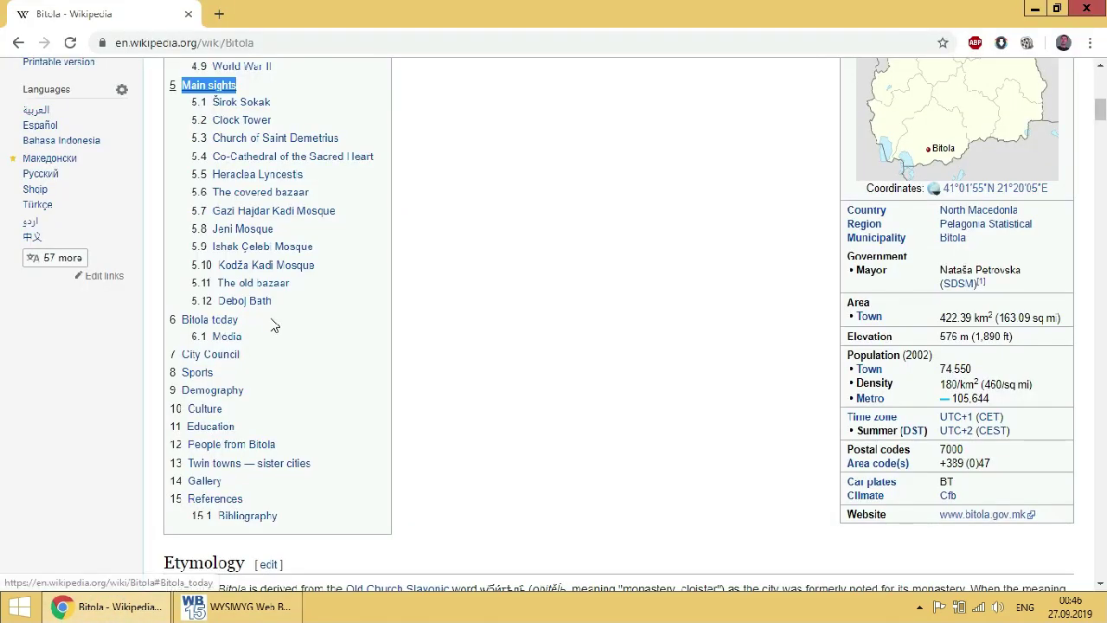
{"action": "left_click_drag", "start_coordinate": [270, 323], "coordinate": [185, 325]}
{"action": "right_click", "coordinate": [185, 325]}
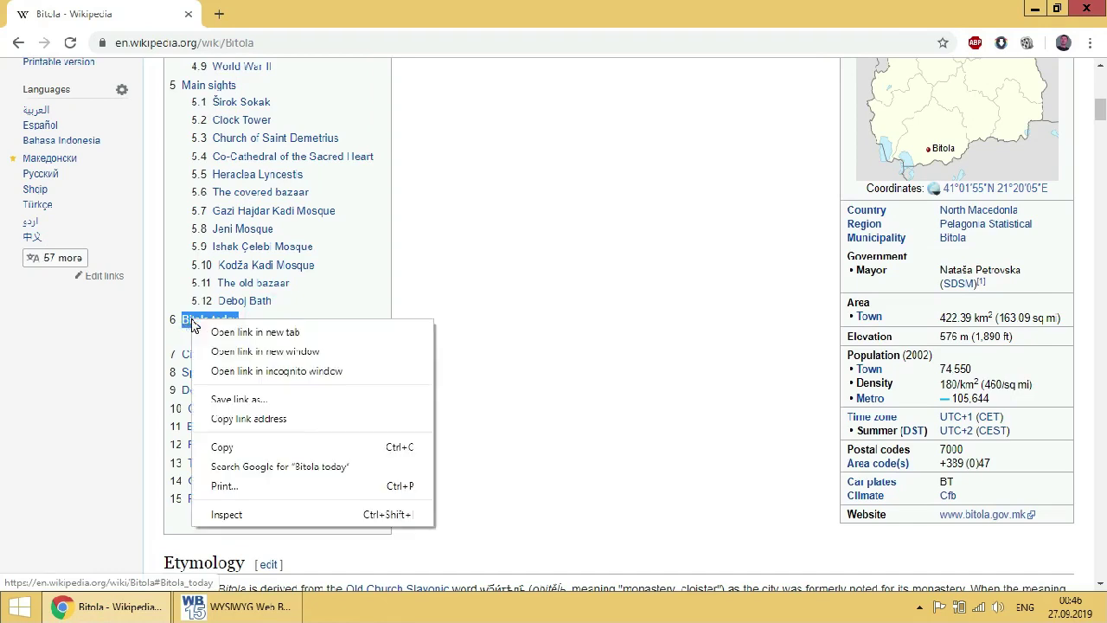
{"action": "left_click", "coordinate": [241, 448]}
{"action": "left_click", "coordinate": [242, 606]}
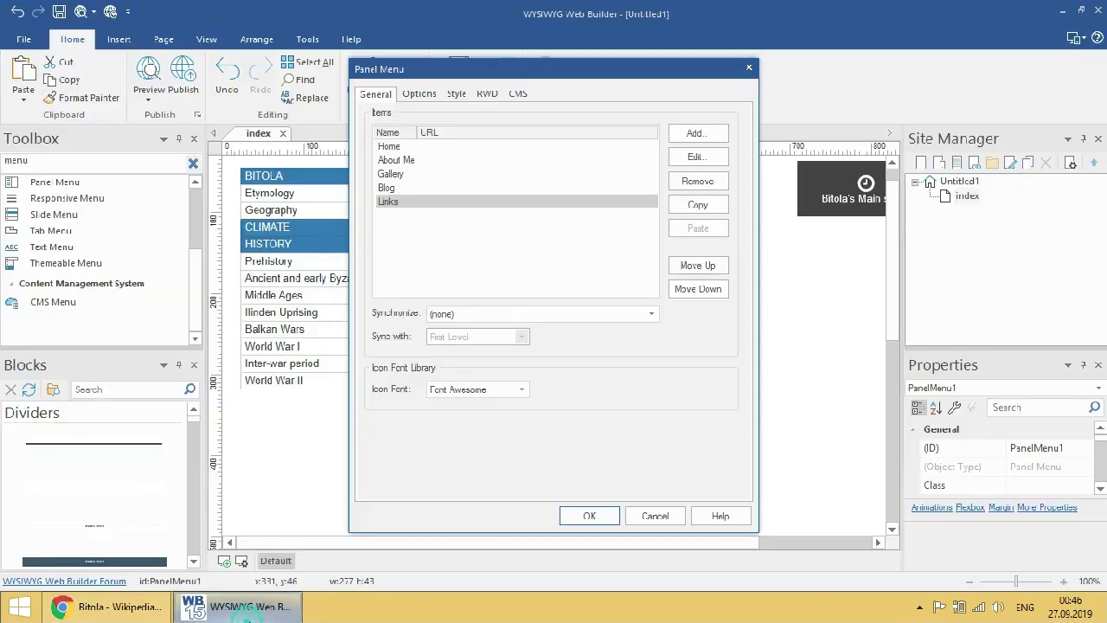
- Remove all the default items, from Links up to Home, from the panel menu
{"action": "left_click", "coordinate": [691, 180]}
{"action": "left_click", "coordinate": [692, 180]}
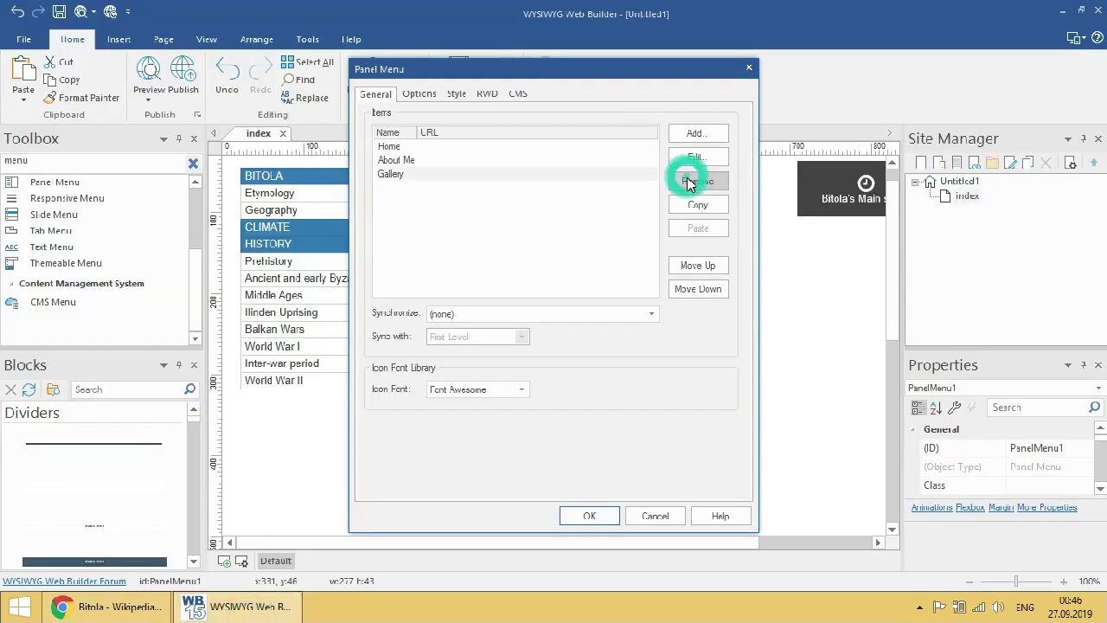
{"action": "left_click", "coordinate": [692, 180]}
{"action": "left_click", "coordinate": [692, 180]}
{"action": "left_click", "coordinate": [692, 180]}
- Add a panel menu item with the copied text "Bitola today"
{"action": "left_click", "coordinate": [698, 134]}
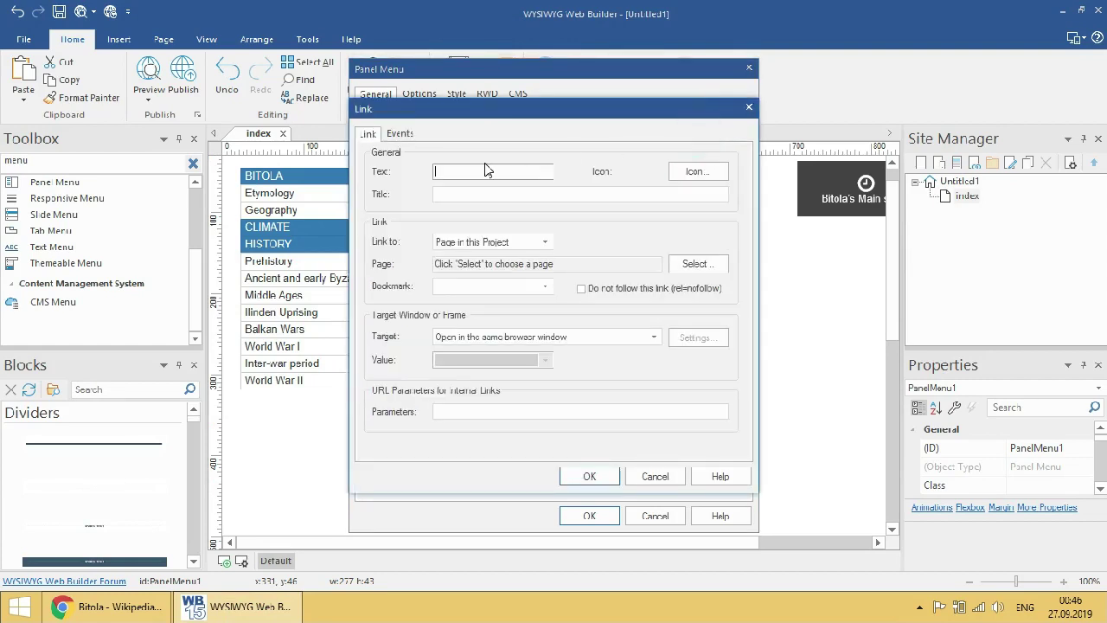
{"action": "right_click", "coordinate": [505, 174]}
{"action": "left_click", "coordinate": [540, 240]}
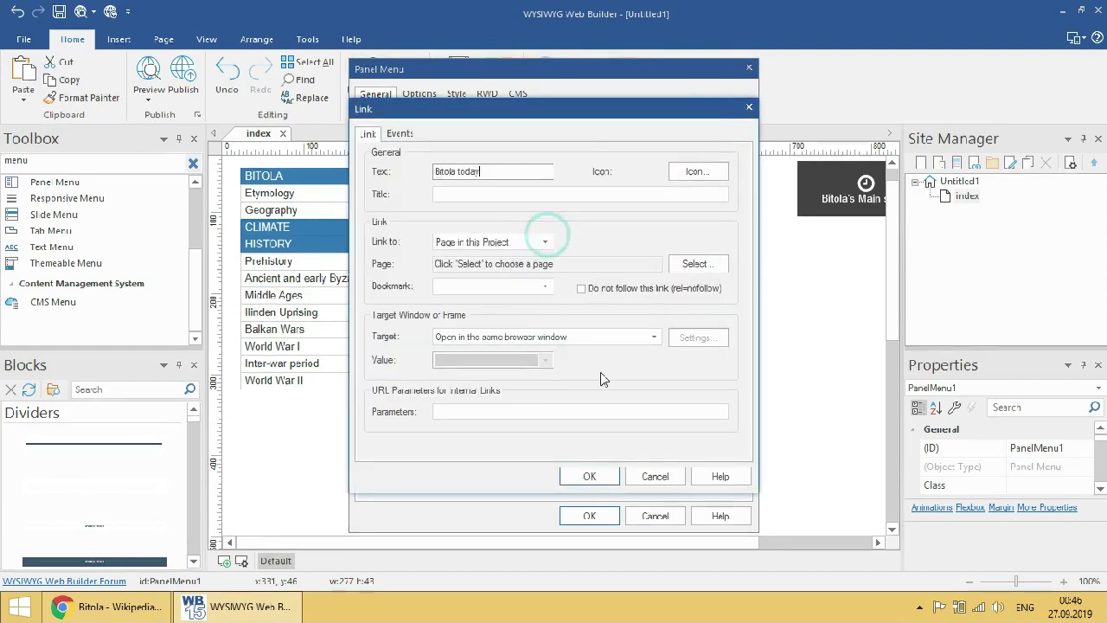
{"action": "left_click", "coordinate": [588, 476]}
- Copy "City Council" from the Wikipedia contents list in Chrome and add it as an item of the panel menu in WYSIWYG Web Builder
{"action": "key", "text": "alt+Tab"}
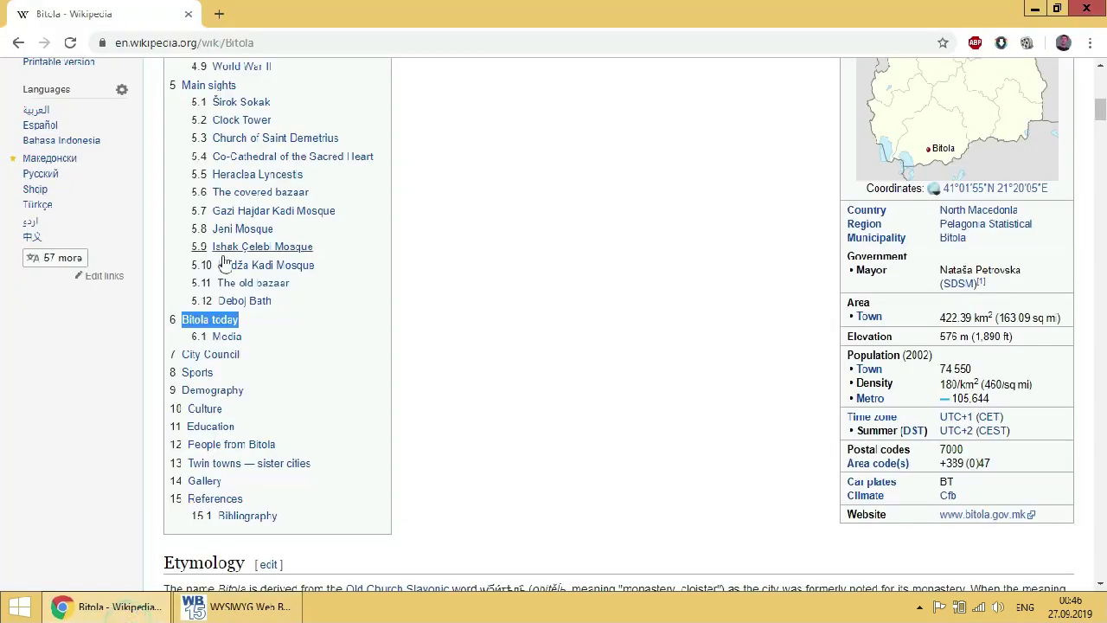
{"action": "left_click_drag", "start_coordinate": [248, 350], "coordinate": [184, 355]}
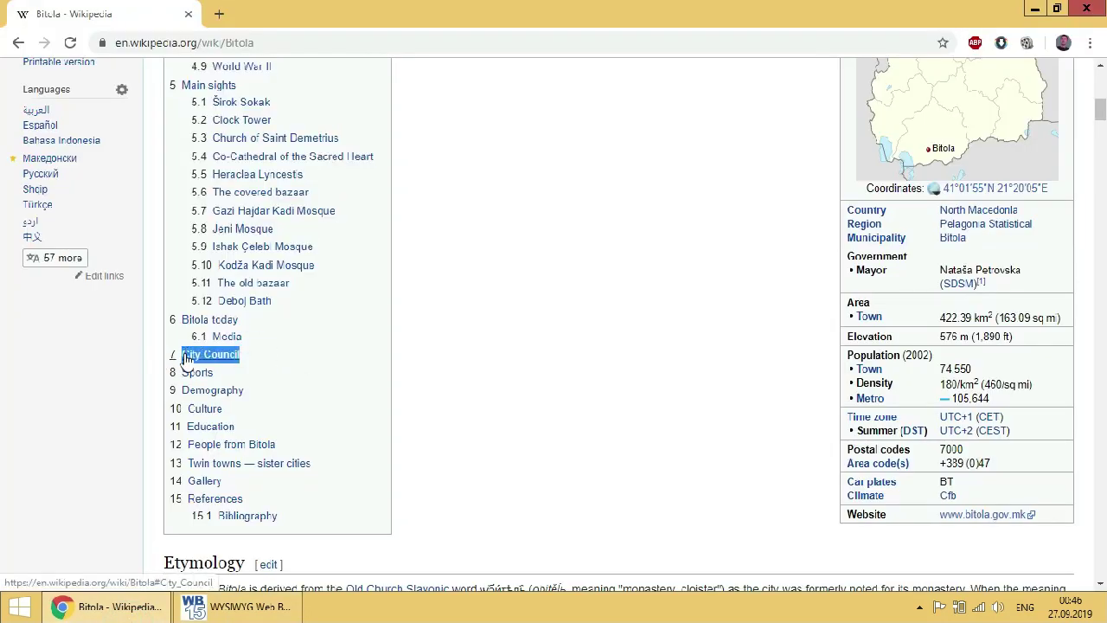
{"action": "right_click", "coordinate": [184, 357]}
{"action": "left_click", "coordinate": [216, 485]}
{"action": "key", "text": "alt+Tab"}
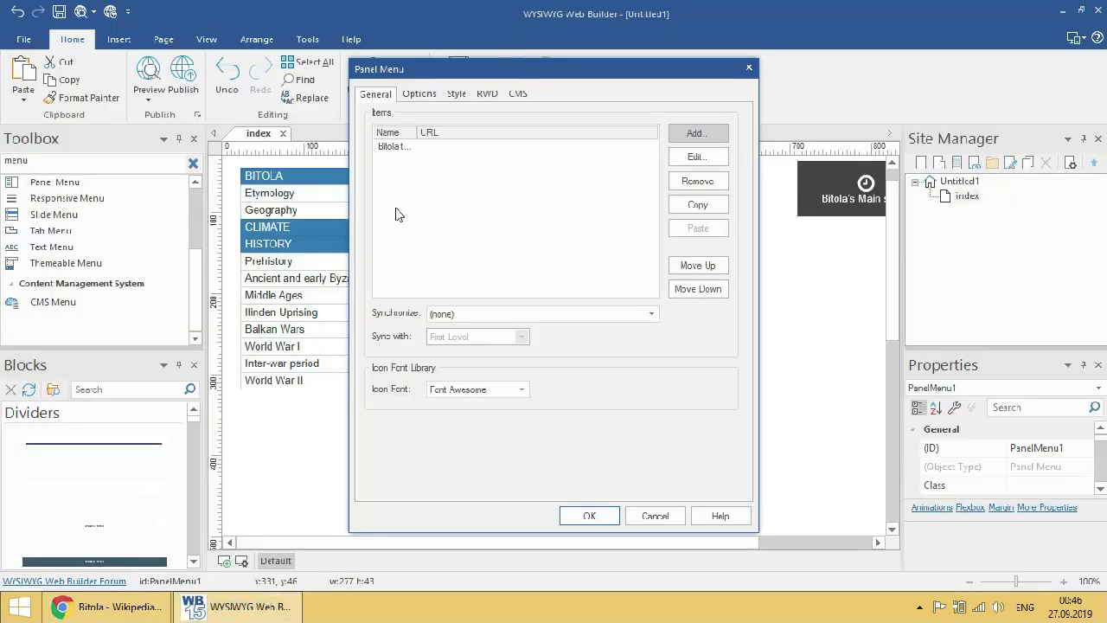
{"action": "left_click", "coordinate": [697, 132]}
{"action": "right_click", "coordinate": [511, 170]}
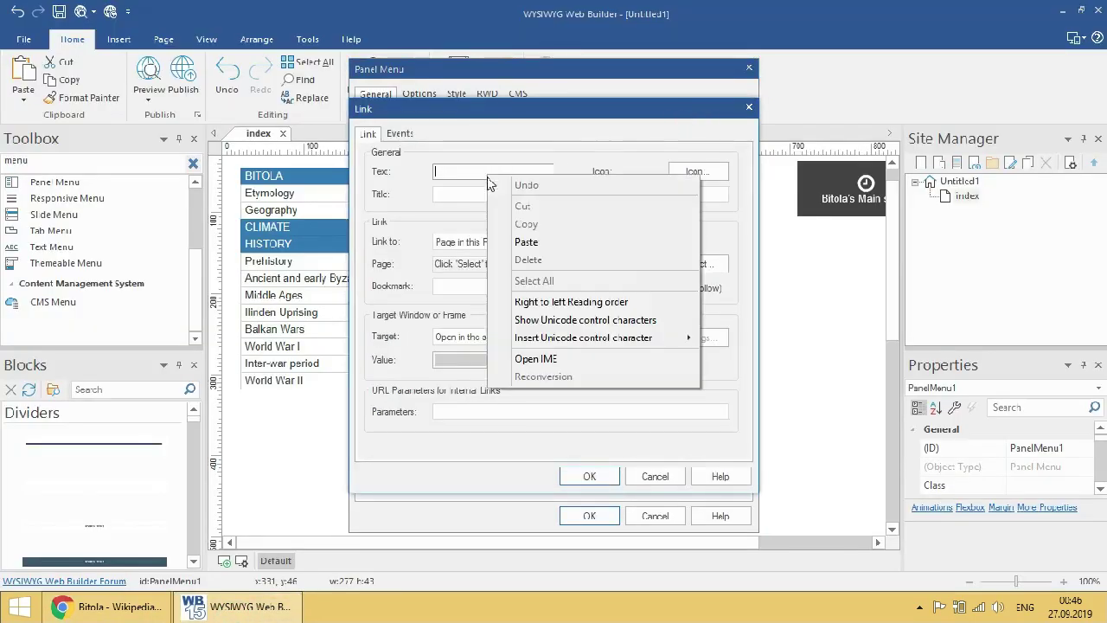
{"action": "left_click", "coordinate": [545, 242]}
{"action": "left_click", "coordinate": [594, 480]}
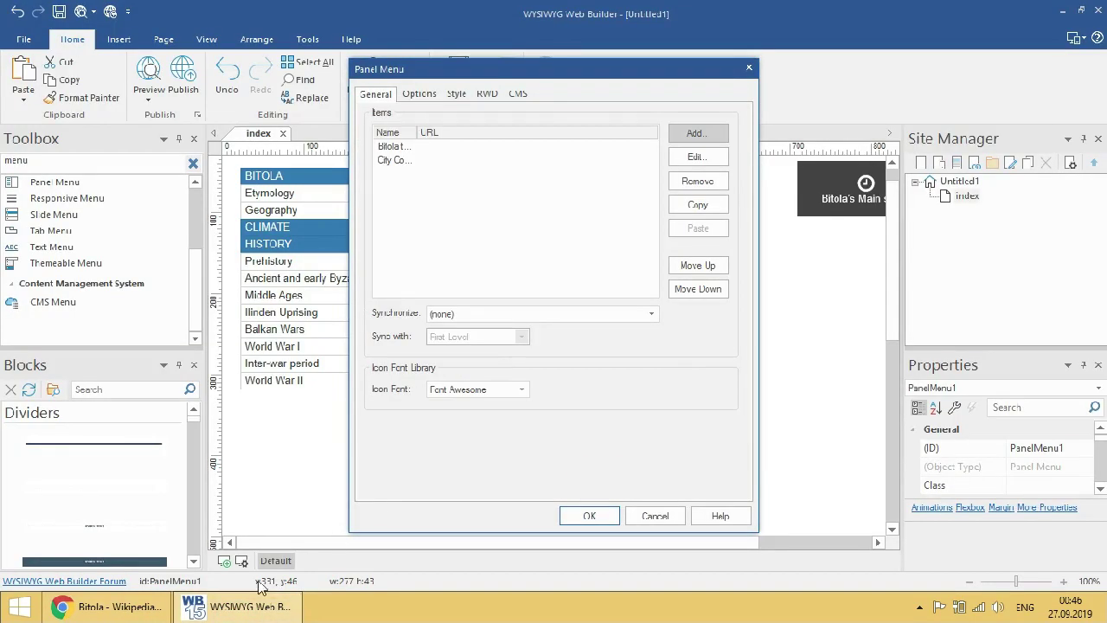
- Copy "Sports" from the Wikipedia contents list in Chrome and add it as an item of the panel menu in WYSIWYG Web Builder
{"action": "left_click", "coordinate": [119, 606]}
{"action": "left_click_drag", "start_coordinate": [243, 373], "coordinate": [184, 372]}
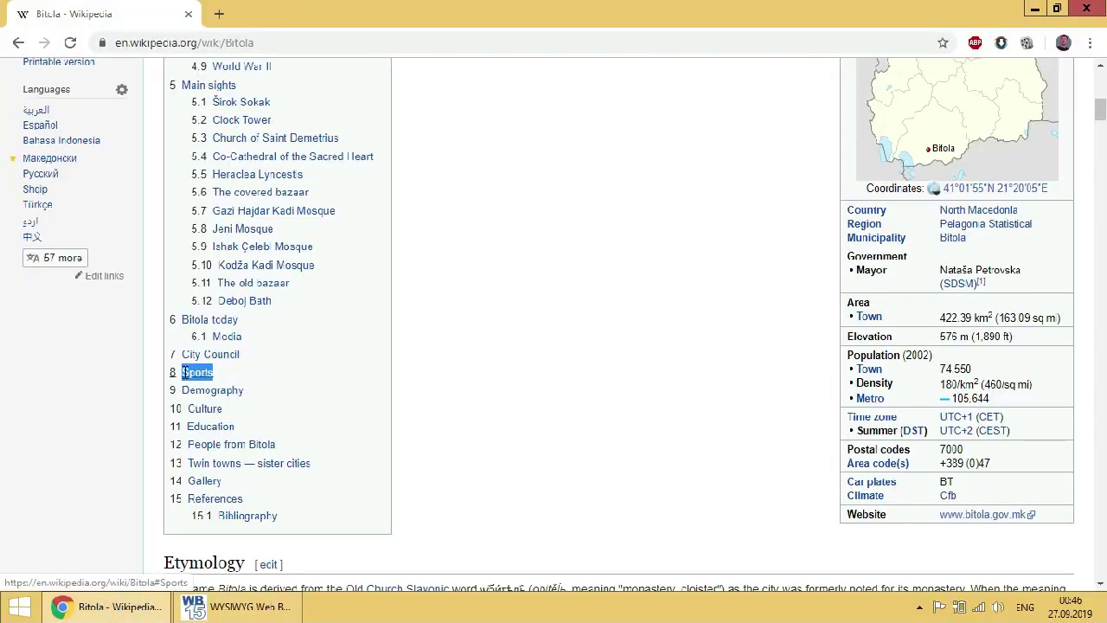
{"action": "right_click", "coordinate": [186, 379]}
{"action": "left_click", "coordinate": [282, 502]}
{"action": "left_click", "coordinate": [242, 606]}
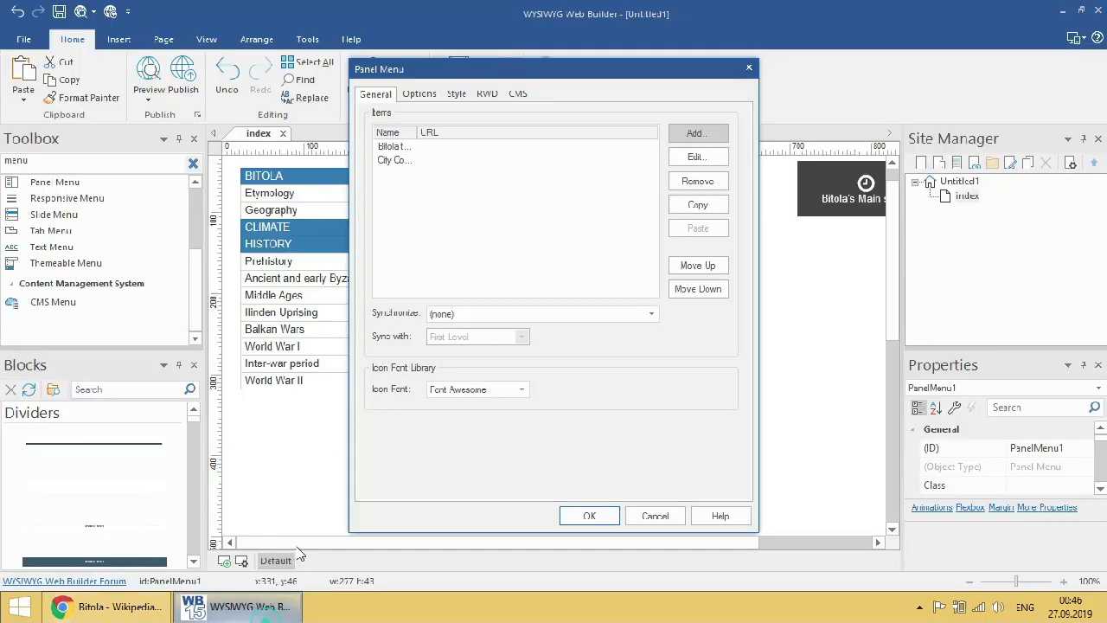
{"action": "left_click", "coordinate": [696, 133]}
{"action": "right_click", "coordinate": [500, 172]}
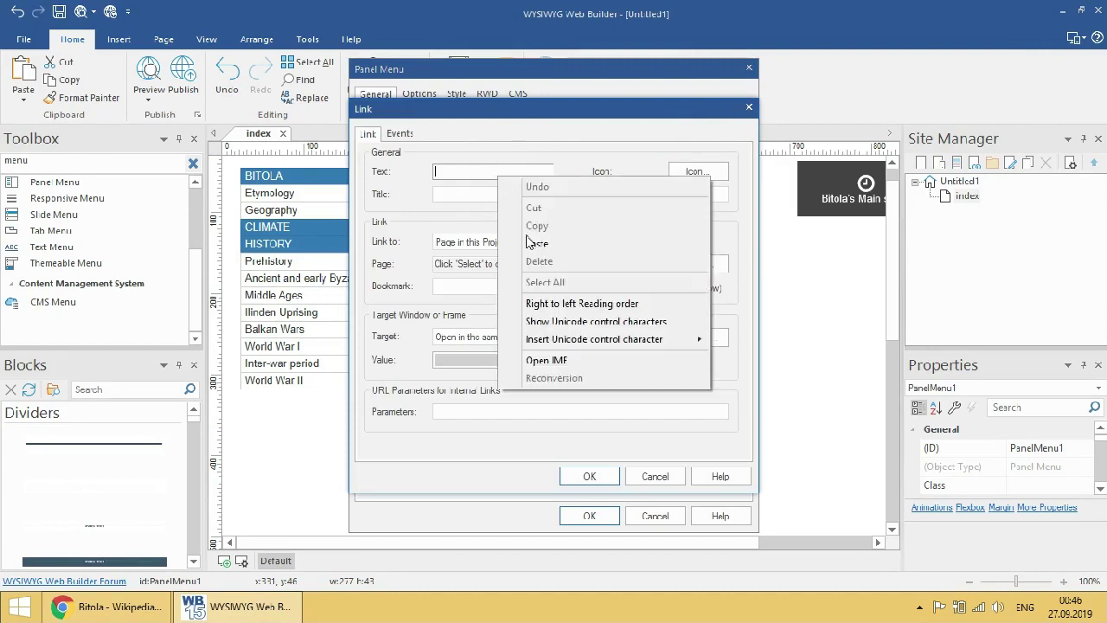
{"action": "left_click", "coordinate": [537, 244]}
{"action": "left_click", "coordinate": [591, 475]}
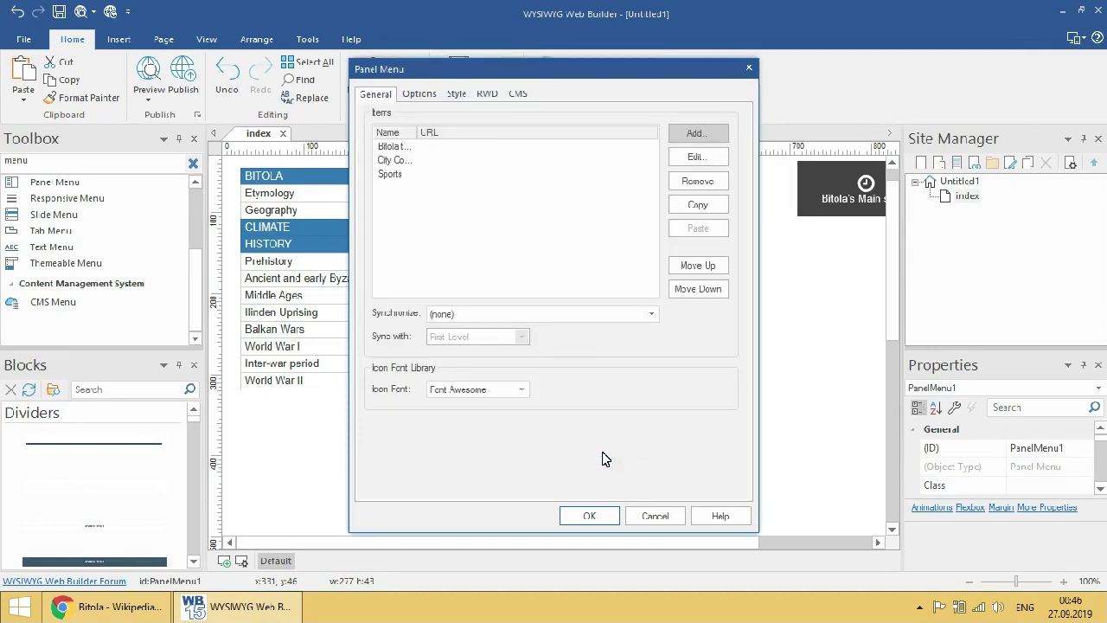
- Copy "Demography" from the Wikipedia contents list in Chrome and add it as an item of the panel menu in WYSIWYG Web Builder
{"action": "left_click", "coordinate": [136, 611]}
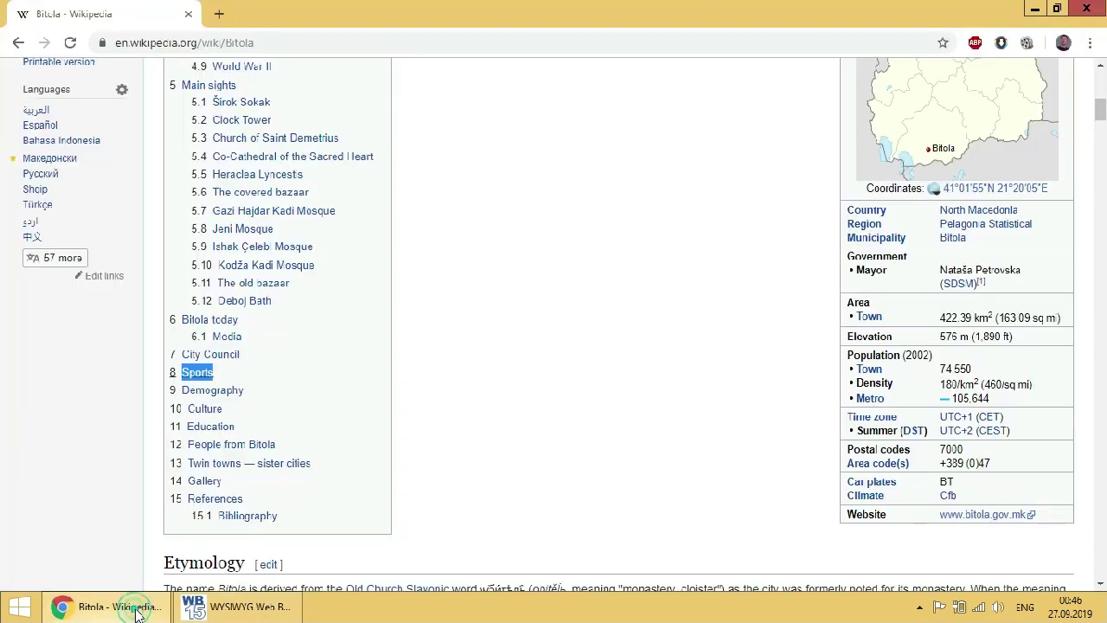
{"action": "left_click_drag", "start_coordinate": [269, 399], "coordinate": [186, 391]}
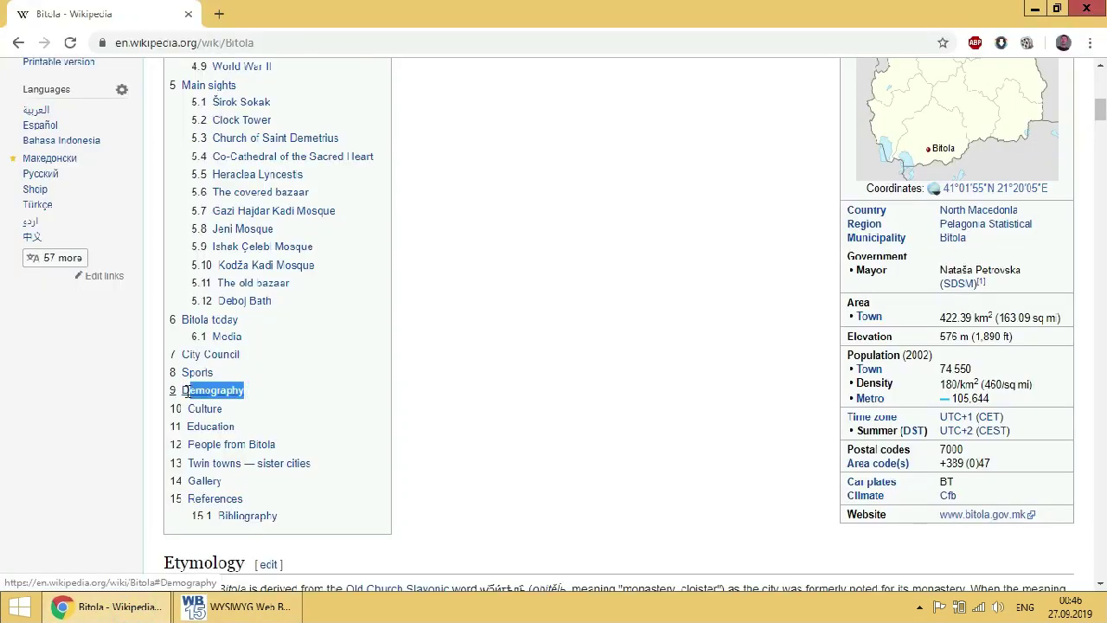
{"action": "right_click", "coordinate": [186, 394]}
{"action": "left_click", "coordinate": [280, 313]}
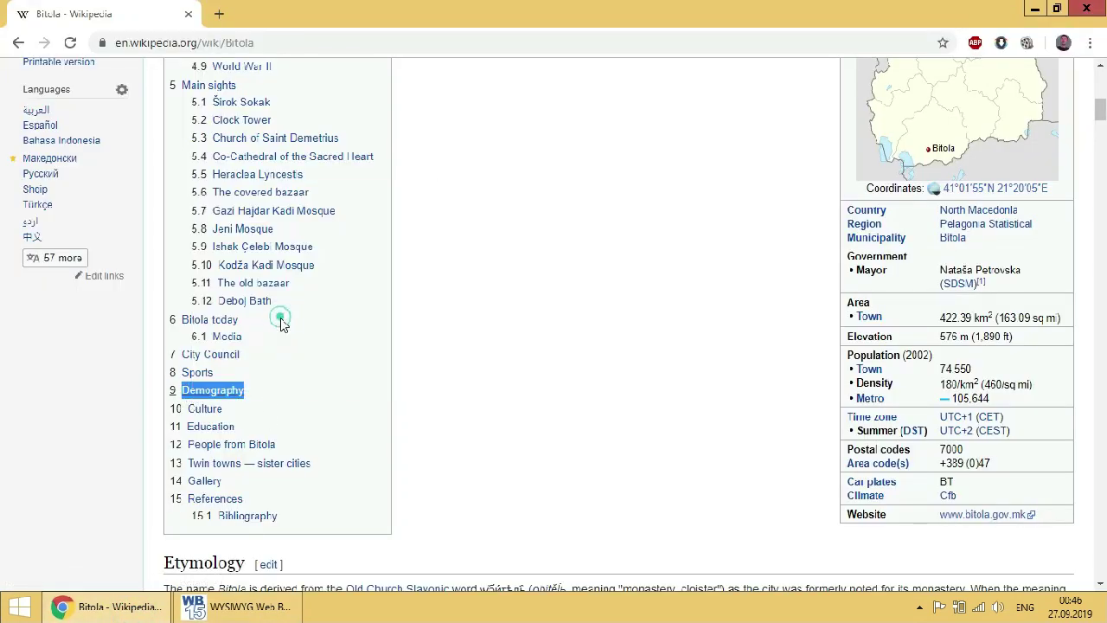
{"action": "left_click", "coordinate": [239, 607]}
{"action": "left_click", "coordinate": [696, 133]}
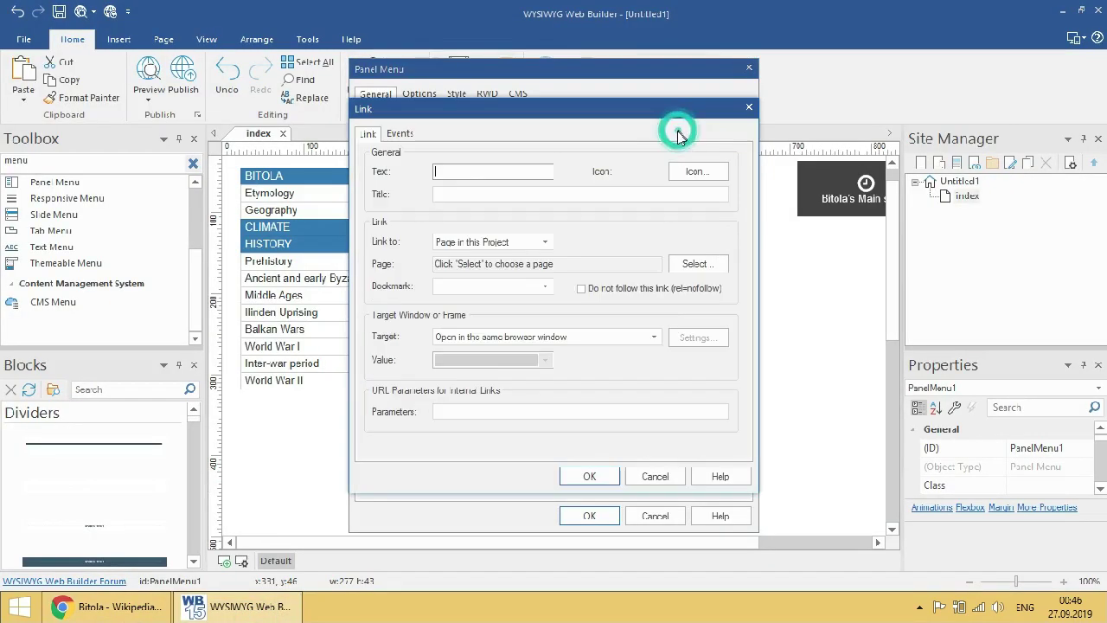
{"action": "right_click", "coordinate": [465, 171]}
{"action": "left_click", "coordinate": [516, 245]}
{"action": "left_click", "coordinate": [589, 476]}
- Switch to Chrome and copy "Culture" from the Wikipedia contents list
{"action": "left_click", "coordinate": [130, 612]}
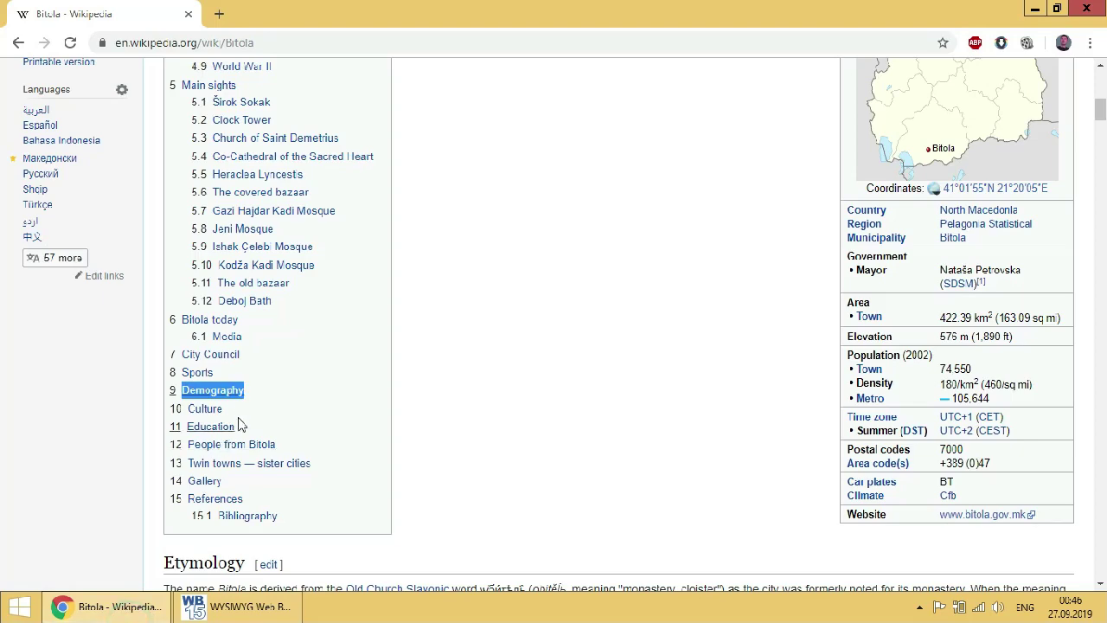
{"action": "left_click_drag", "start_coordinate": [241, 407], "coordinate": [190, 410]}
{"action": "right_click", "coordinate": [192, 413]}
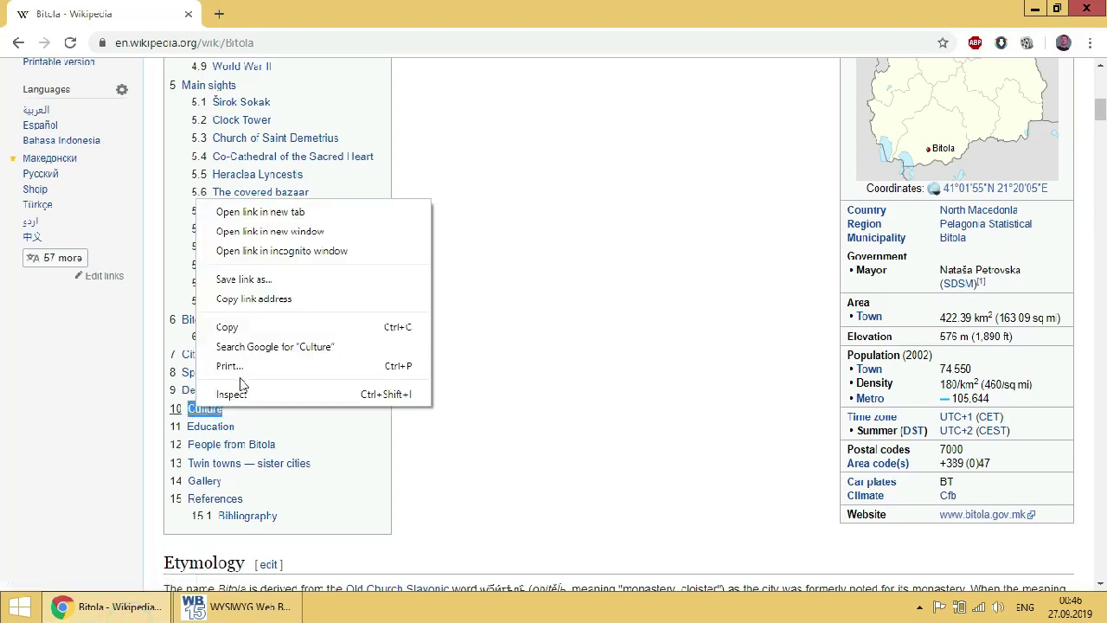
- Copy the "Culture" entry from the Wikipedia contents list and add it as a Panel Menu item in WYSIWYG Web Builder
{"action": "left_click", "coordinate": [250, 328]}
{"action": "key", "text": "alt+Tab"}
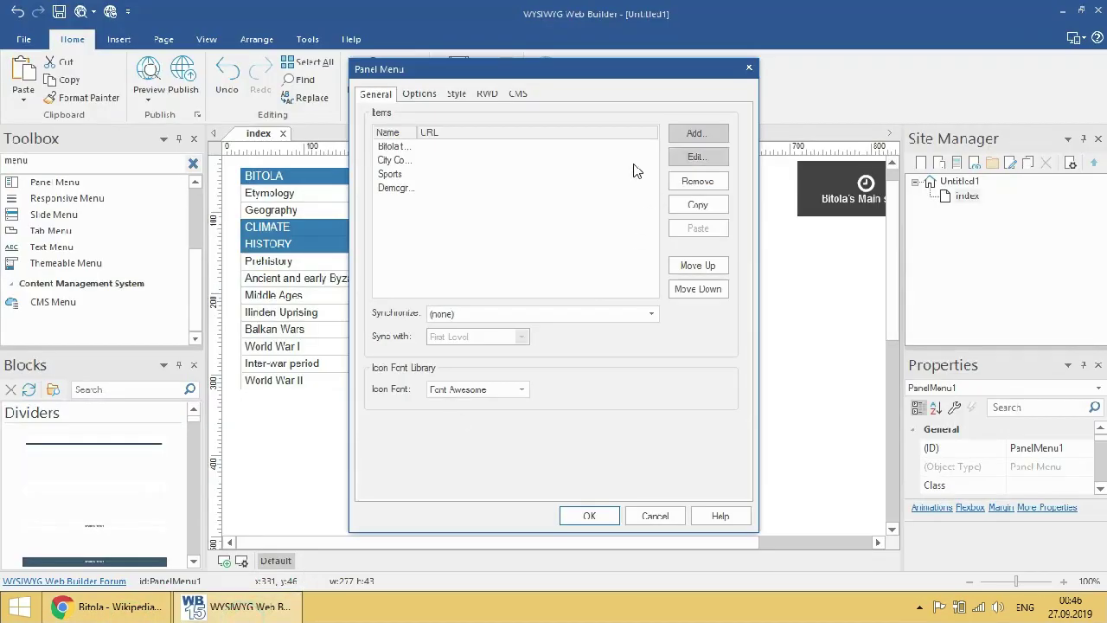
{"action": "left_click", "coordinate": [696, 132]}
{"action": "right_click", "coordinate": [507, 182]}
{"action": "left_click", "coordinate": [528, 237]}
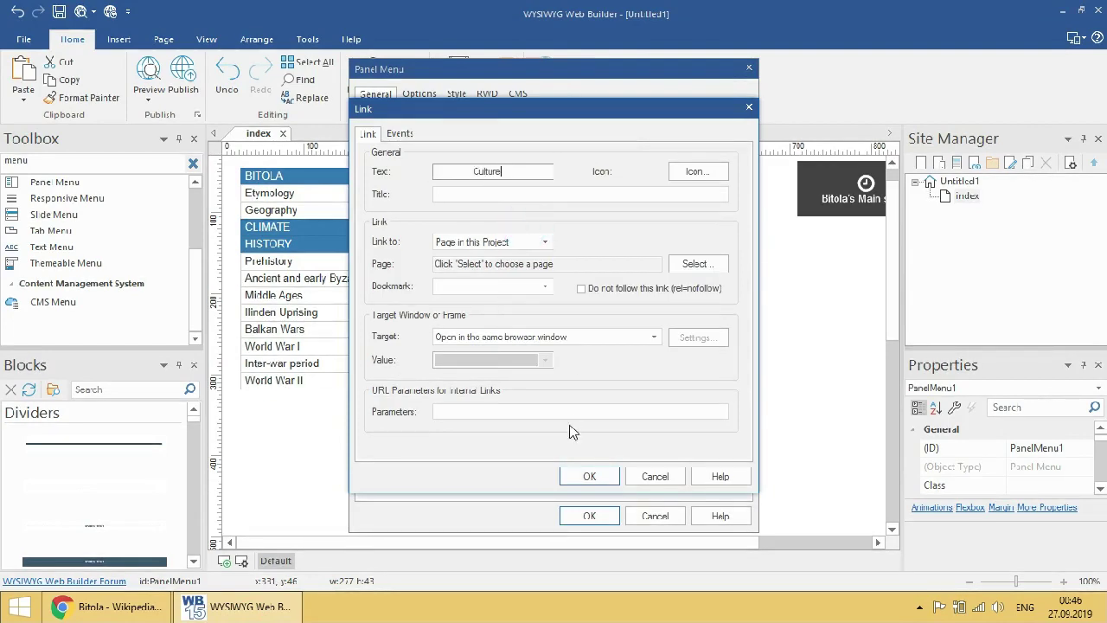
{"action": "left_click", "coordinate": [472, 167]}
{"action": "left_click", "coordinate": [593, 487]}
- Copy "Education" from the Bitola Wikipedia page in Chrome and add it as a Panel Menu item in WYSIWYG Web Builder
{"action": "left_click", "coordinate": [112, 606]}
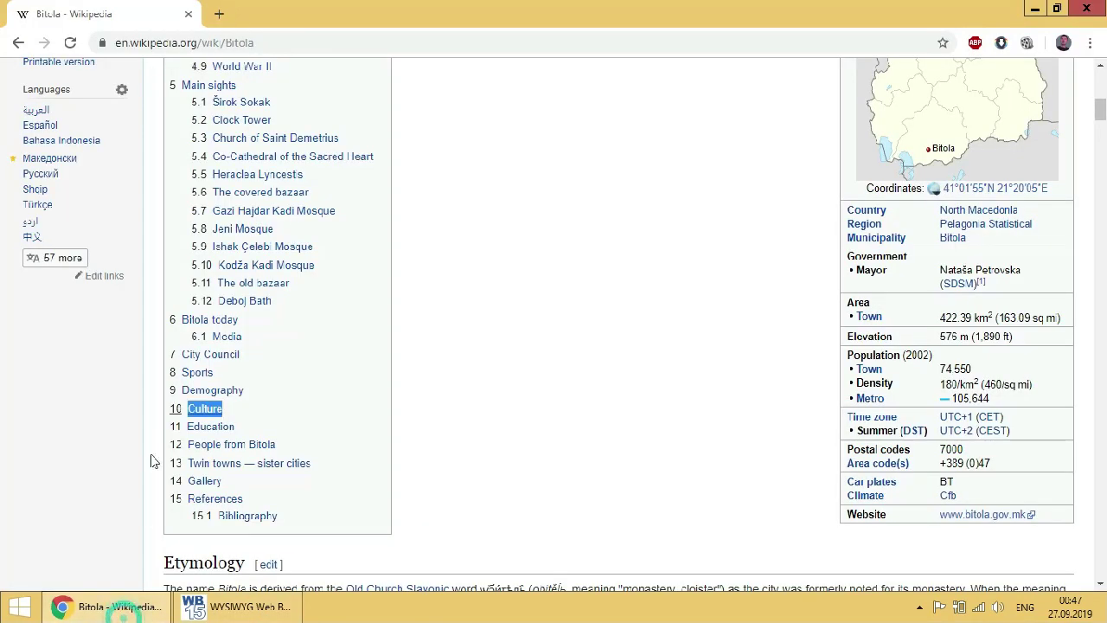
{"action": "left_click_drag", "start_coordinate": [235, 427], "coordinate": [193, 421]}
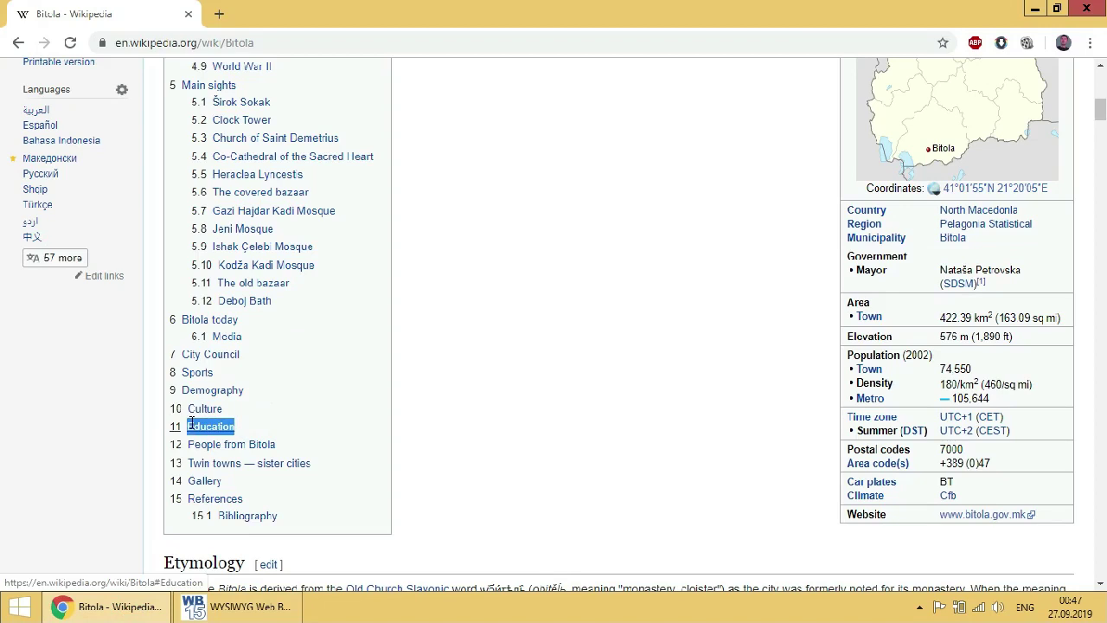
{"action": "right_click", "coordinate": [192, 423]}
{"action": "left_click", "coordinate": [244, 345]}
{"action": "key", "text": "alt+Tab"}
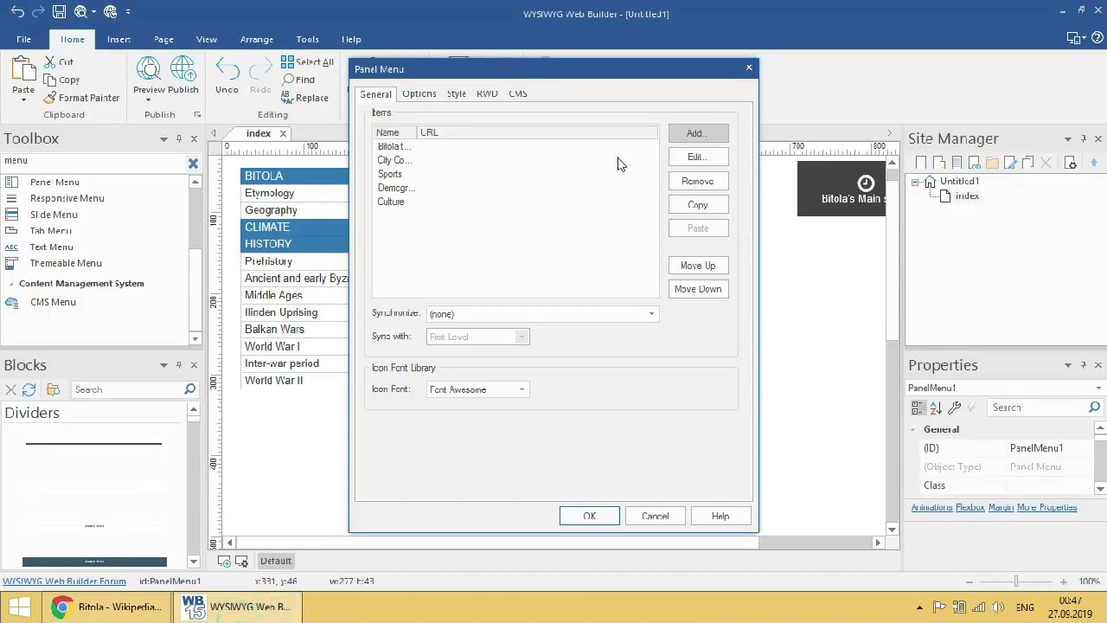
{"action": "left_click", "coordinate": [694, 134]}
{"action": "right_click", "coordinate": [547, 171]}
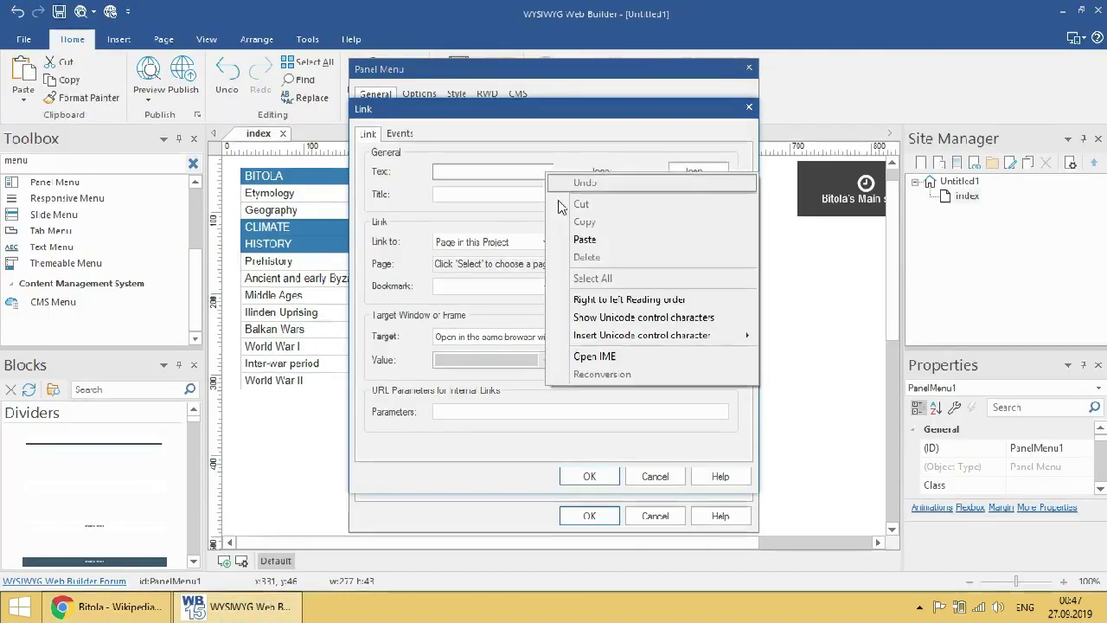
{"action": "left_click", "coordinate": [575, 235]}
{"action": "left_click", "coordinate": [584, 475]}
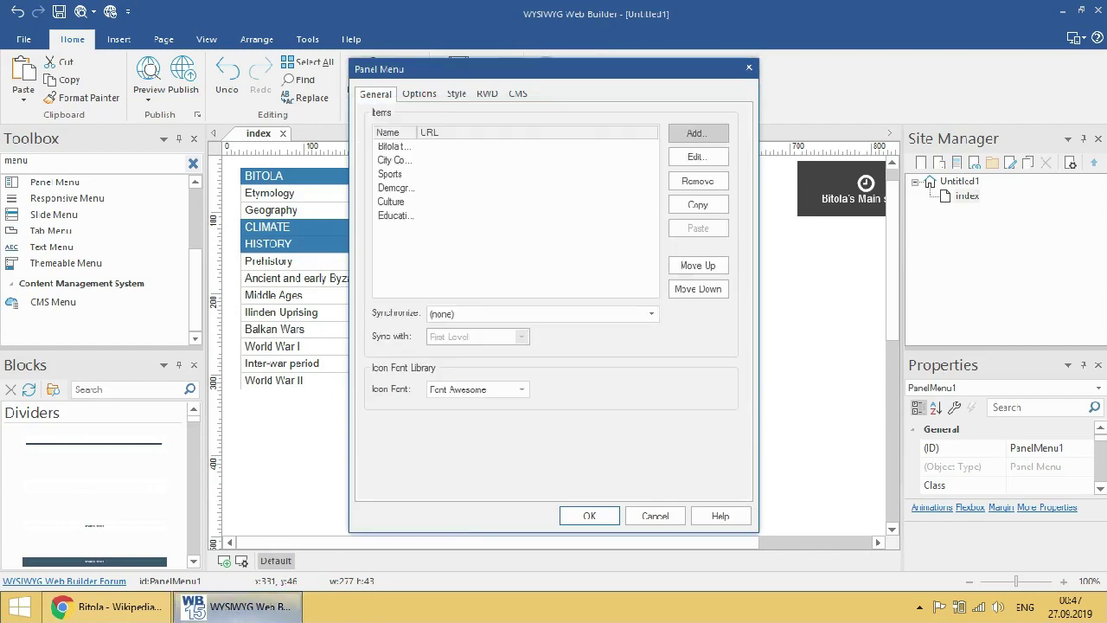
- Add a Panel Menu item in WYSIWYG Web Builder using the "People from Bitola" entry copied from Wikipedia in Chrome
{"action": "left_click", "coordinate": [130, 607]}
{"action": "left_click_drag", "start_coordinate": [291, 444], "coordinate": [191, 444]}
{"action": "right_click", "coordinate": [192, 446]}
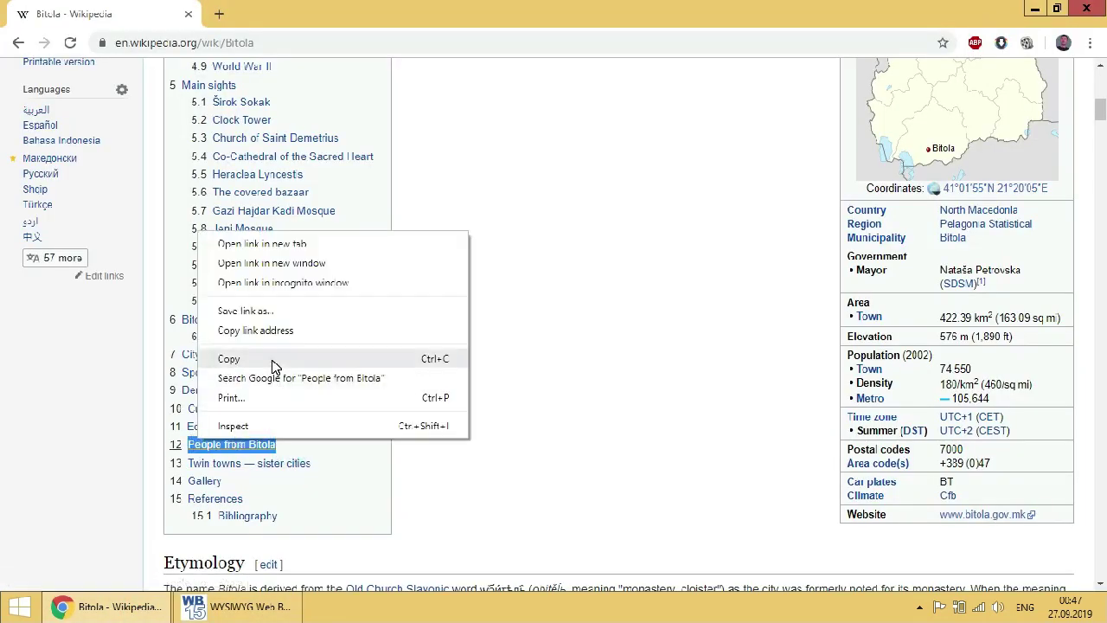
{"action": "left_click", "coordinate": [232, 358]}
{"action": "left_click", "coordinate": [238, 606]}
{"action": "left_click", "coordinate": [686, 133]}
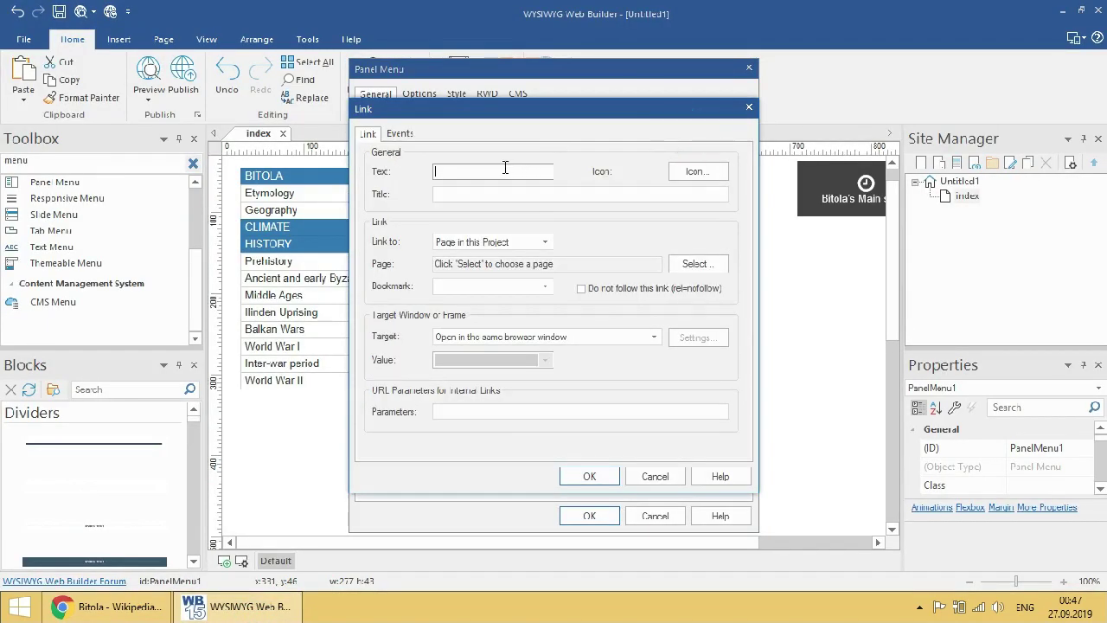
{"action": "right_click", "coordinate": [504, 170]}
{"action": "left_click", "coordinate": [538, 239]}
{"action": "left_click", "coordinate": [589, 476]}
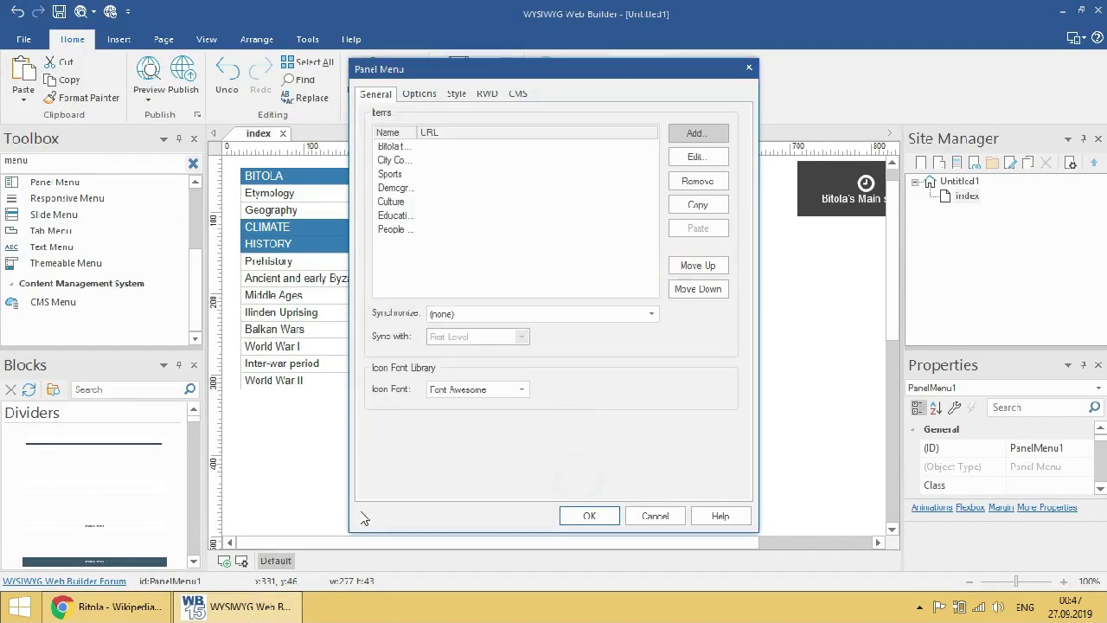
- Copy "Twin towns — sister cities" from Wikipedia in Chrome and add it as a Panel Menu item in WYSIWYG Web Builder
{"action": "left_click", "coordinate": [112, 606]}
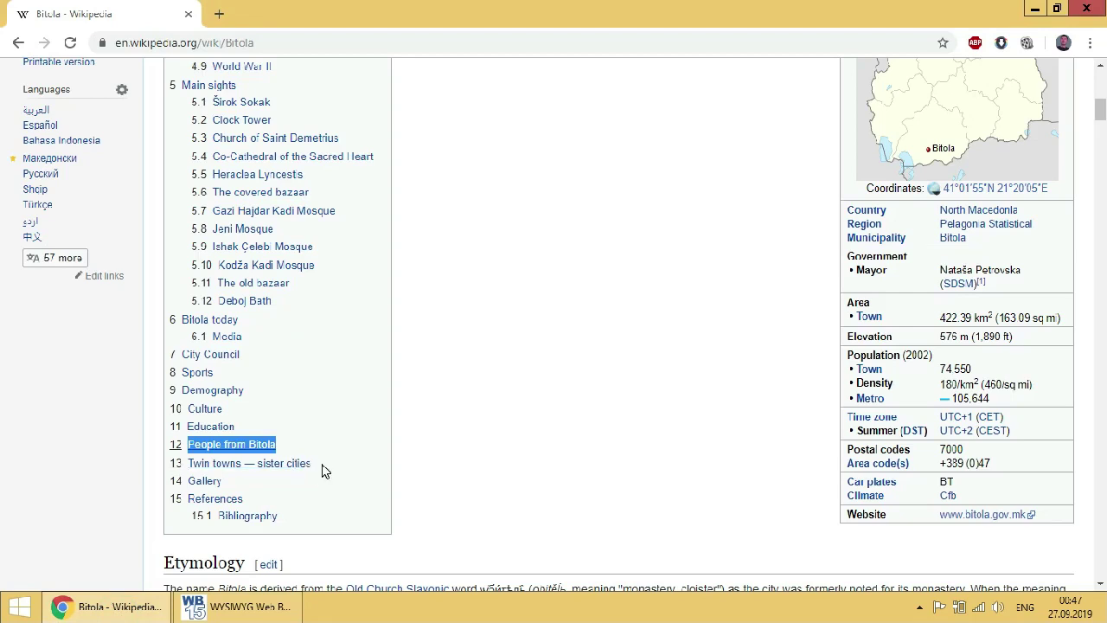
{"action": "left_click_drag", "start_coordinate": [322, 471], "coordinate": [191, 467]}
{"action": "right_click", "coordinate": [192, 471]}
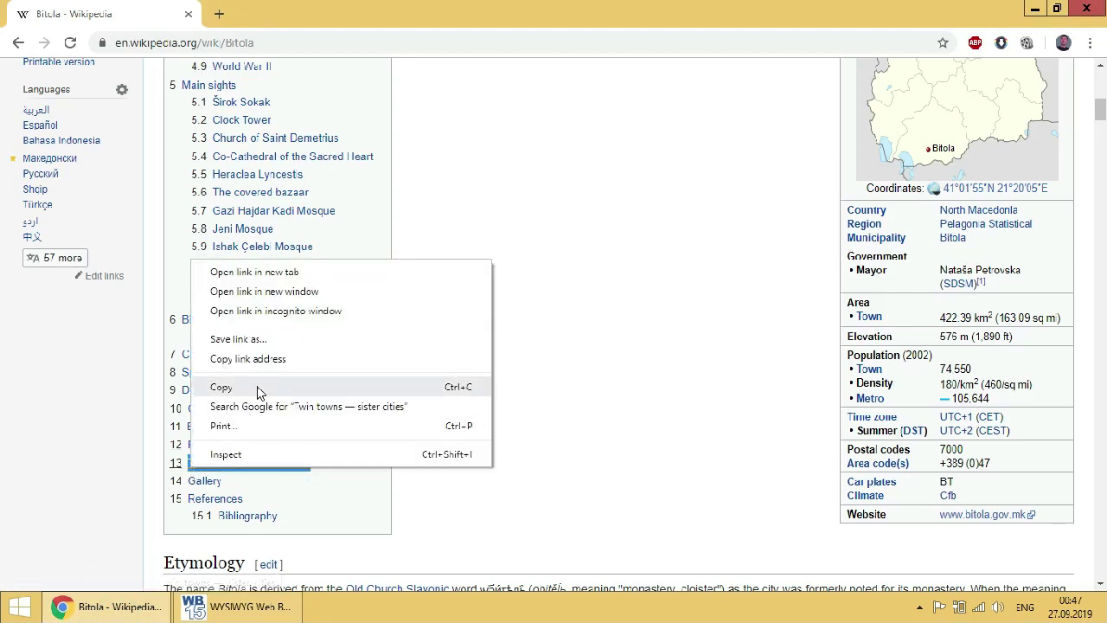
{"action": "left_click", "coordinate": [257, 383]}
{"action": "left_click", "coordinate": [238, 606]}
{"action": "left_click", "coordinate": [703, 130]}
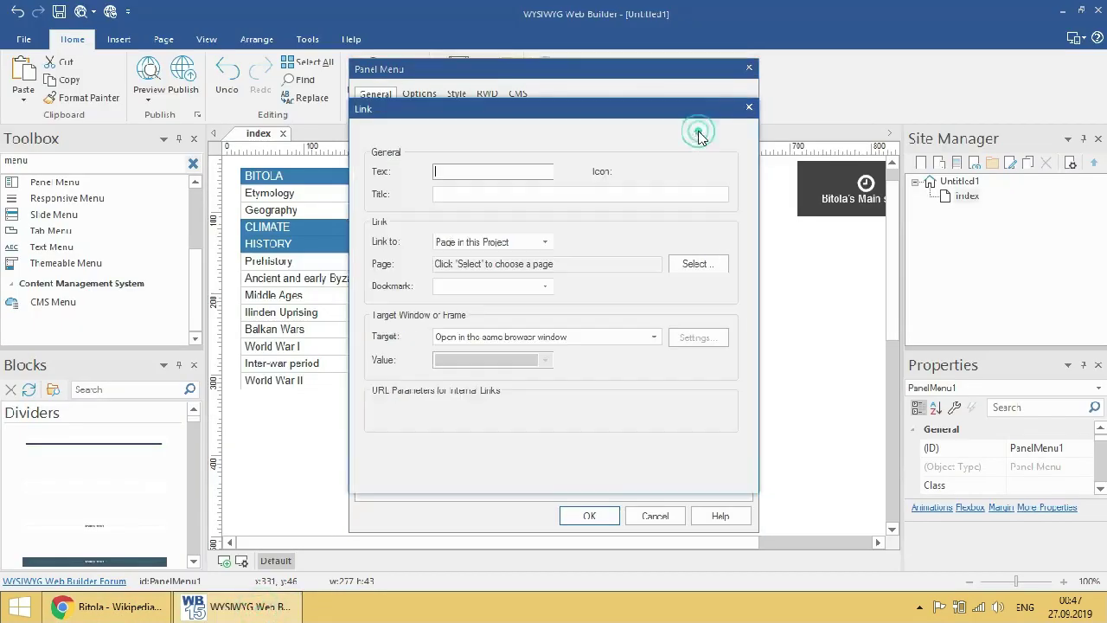
{"action": "right_click", "coordinate": [511, 170]}
{"action": "left_click", "coordinate": [548, 232]}
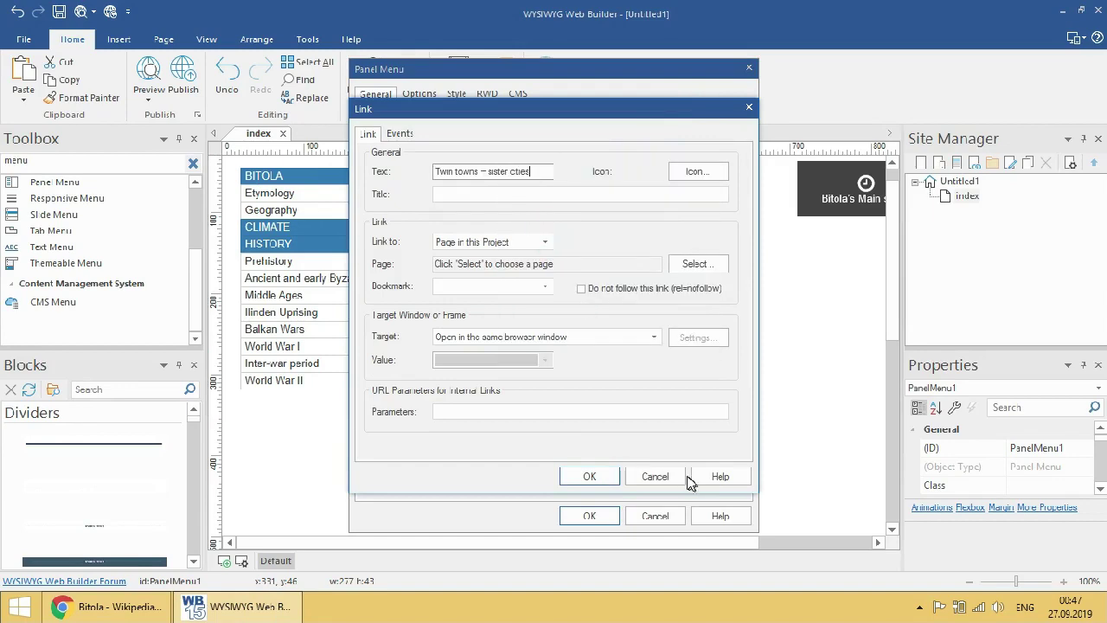
{"action": "left_click", "coordinate": [573, 476]}
- Copy "Gallery" from the Wikipedia contents list in Chrome and add it as a Panel Menu item in WYSIWYG Web Builder
{"action": "left_click", "coordinate": [143, 611]}
{"action": "scroll", "coordinate": [257, 385], "scroll_direction": "down", "scroll_amount": 2}
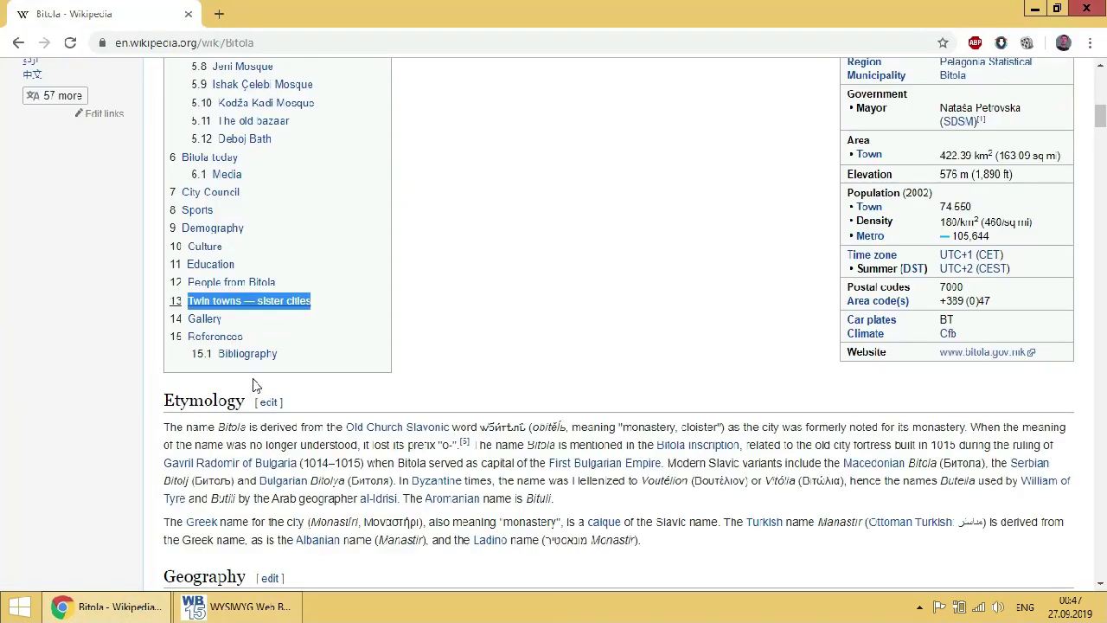
{"action": "left_click_drag", "start_coordinate": [226, 318], "coordinate": [199, 318]}
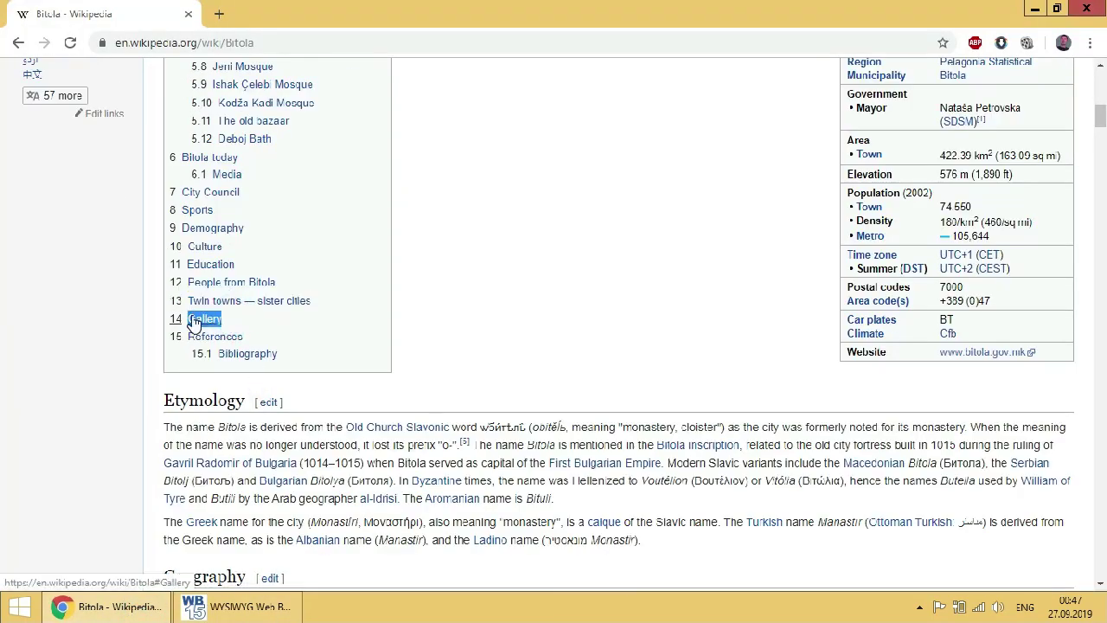
{"action": "right_click", "coordinate": [193, 323]}
{"action": "left_click", "coordinate": [251, 440]}
{"action": "left_click", "coordinate": [233, 606]}
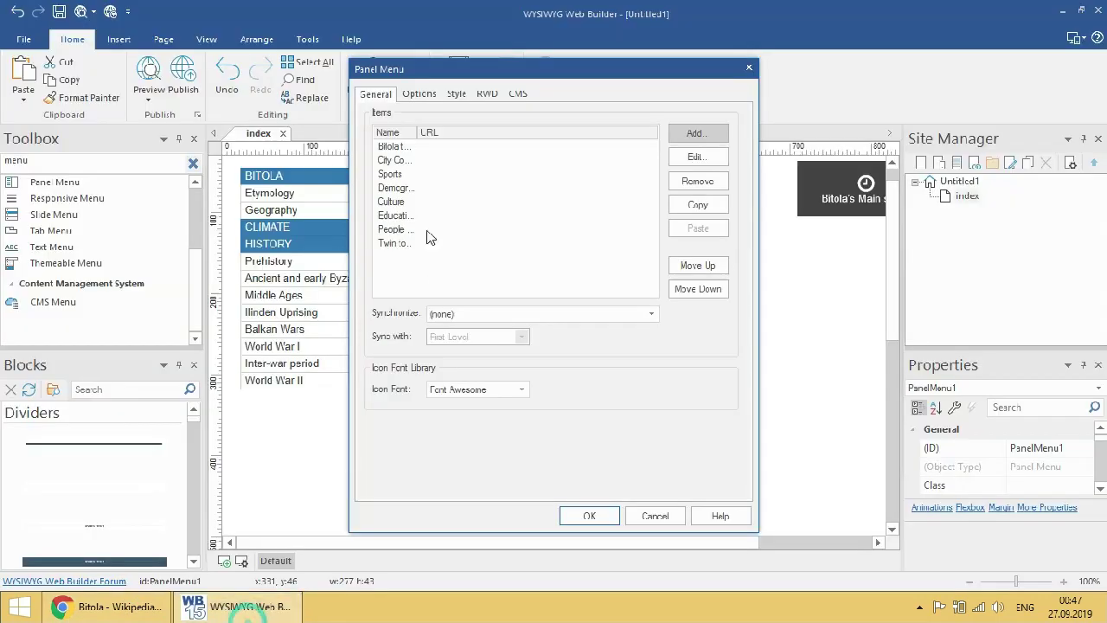
{"action": "left_click", "coordinate": [709, 136]}
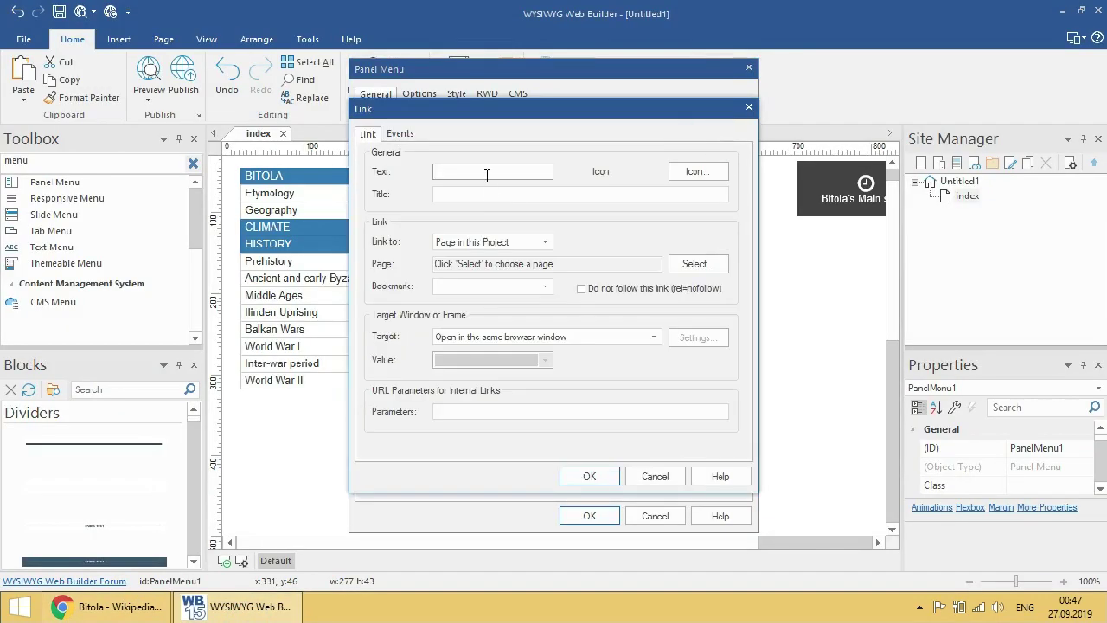
{"action": "right_click", "coordinate": [487, 174]}
{"action": "left_click", "coordinate": [525, 242]}
{"action": "left_click", "coordinate": [591, 477]}
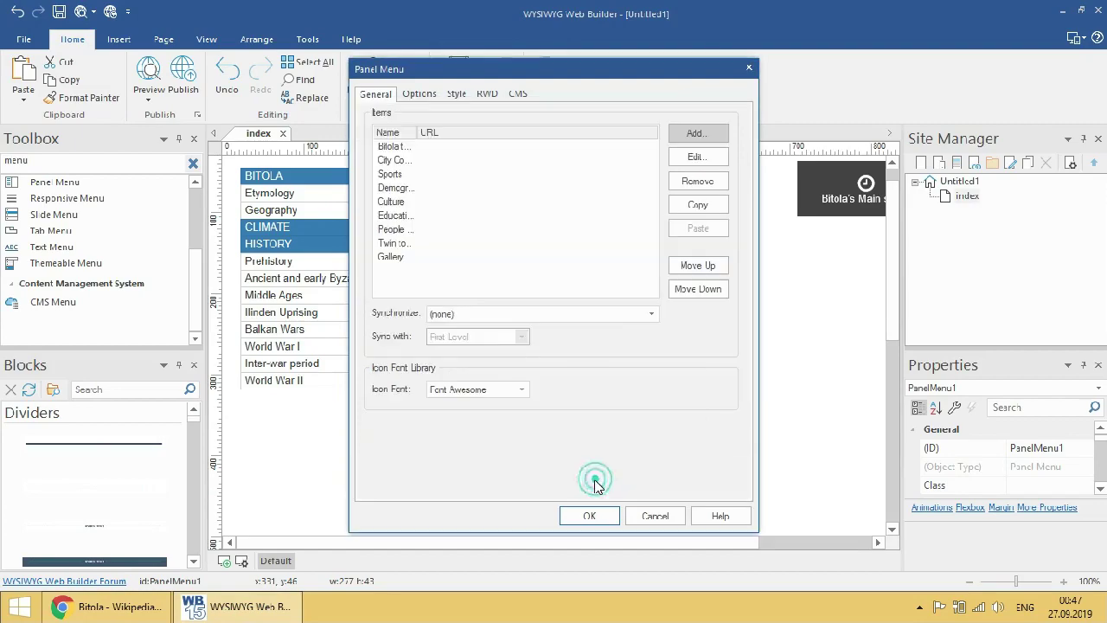
- Check the Wikipedia contents list in Chrome for remaining entries, and apply the added items to the panel menu in WYSIWYG Web Builder
{"action": "left_click", "coordinate": [111, 606]}
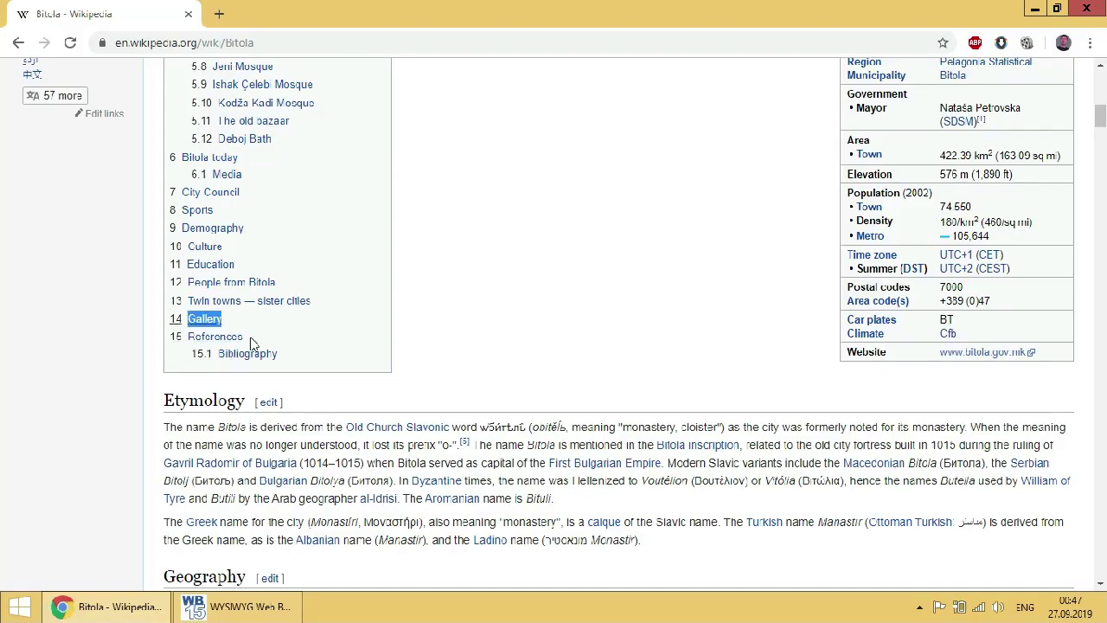
{"action": "left_click", "coordinate": [246, 607]}
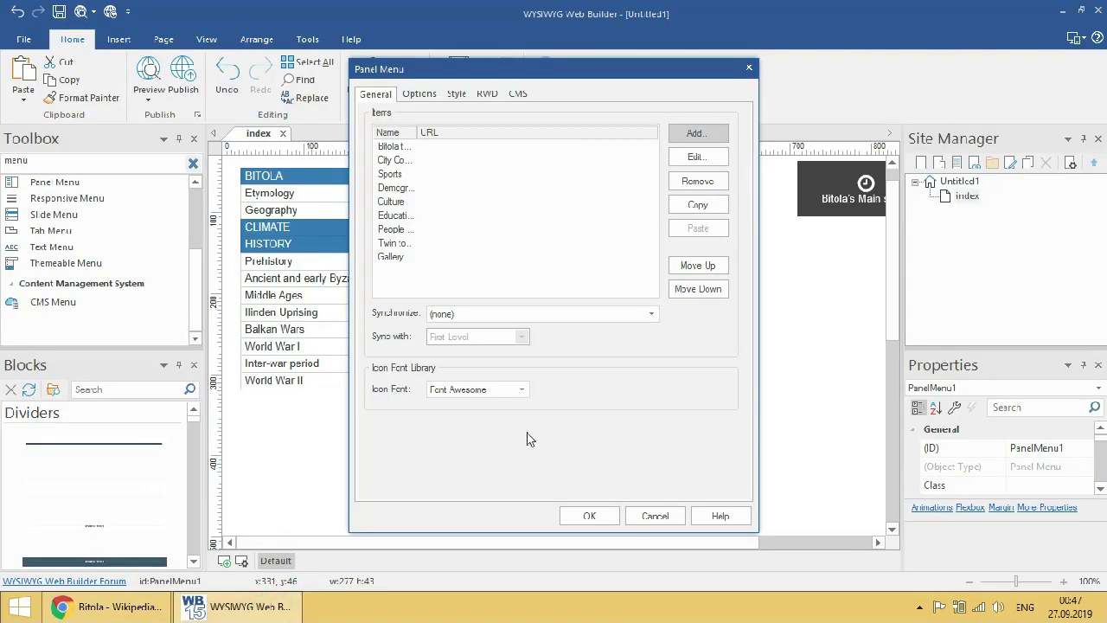
{"action": "left_click", "coordinate": [582, 514]}
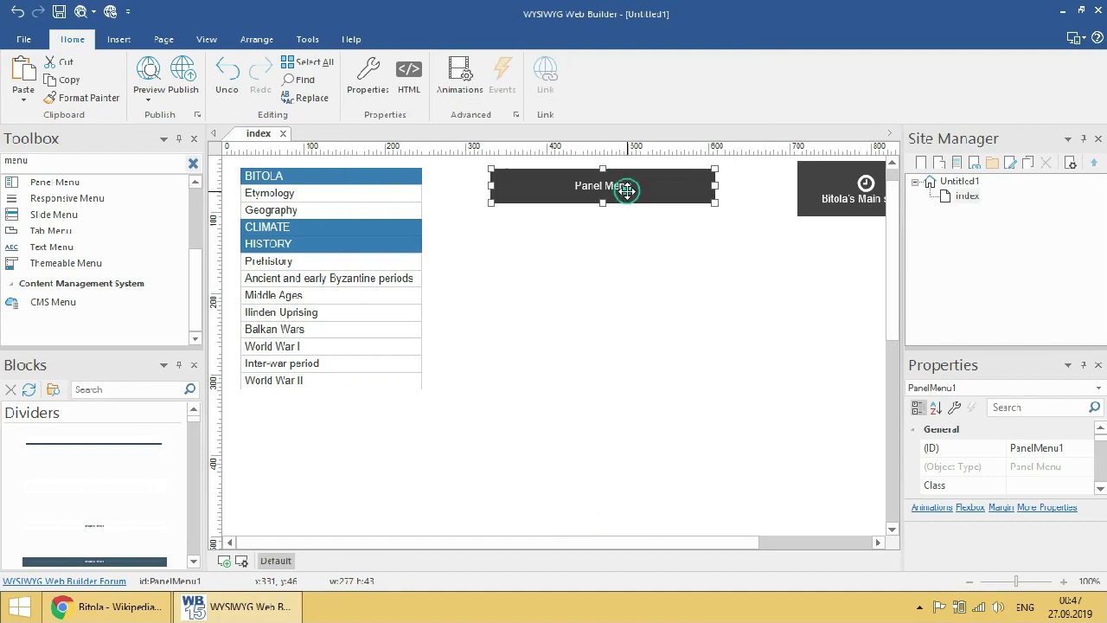
- Set the panel menu's button text to "Other"
{"action": "double_click", "coordinate": [627, 192]}
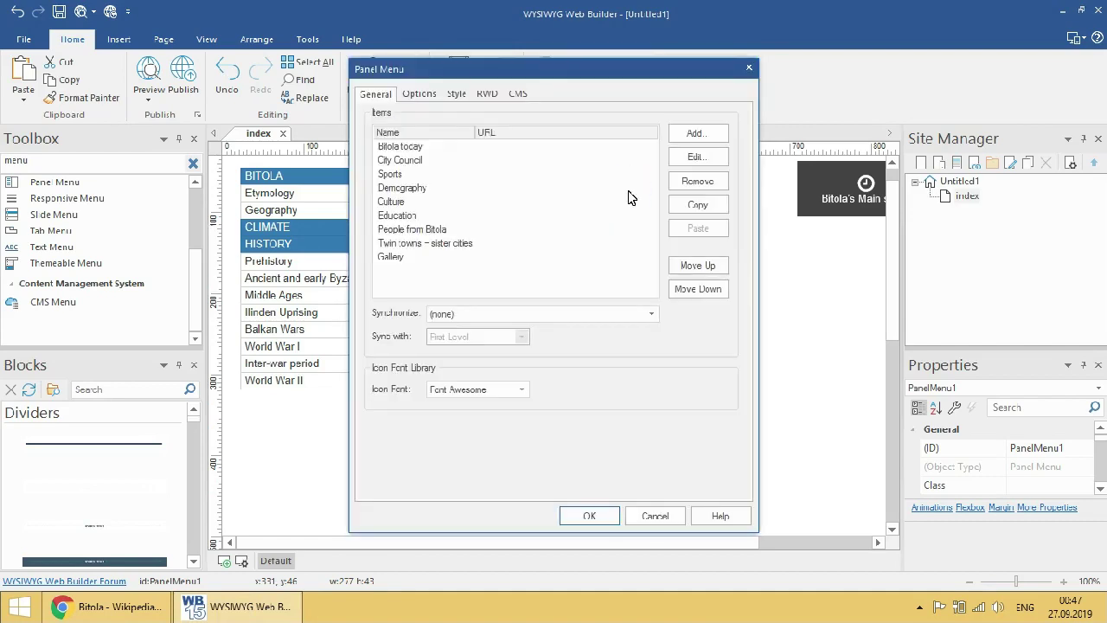
{"action": "left_click", "coordinate": [420, 93]}
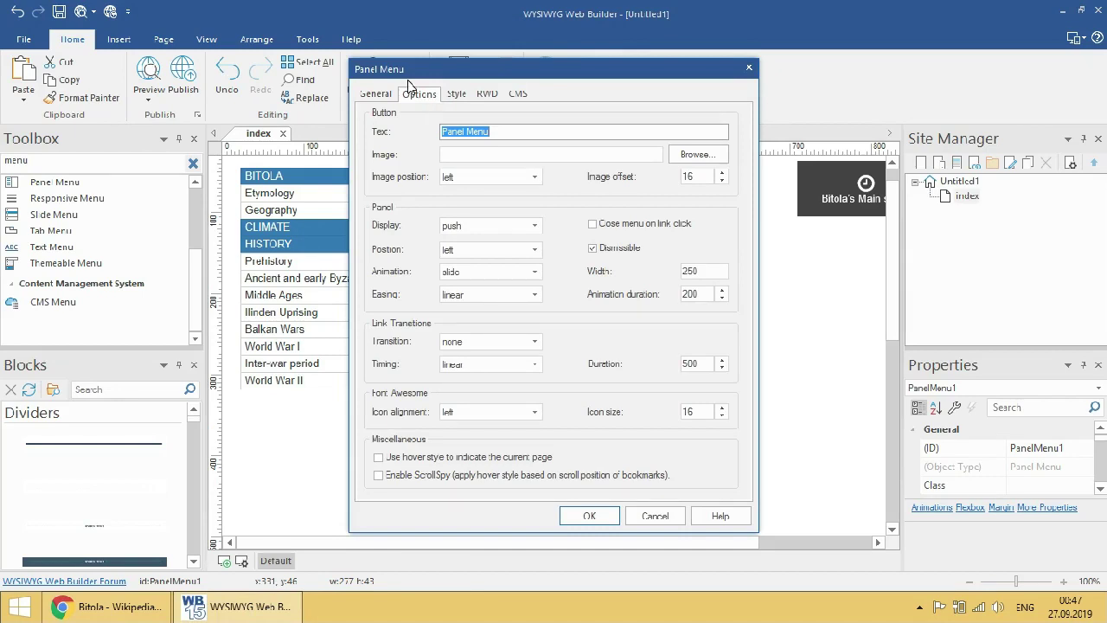
{"action": "left_click", "coordinate": [376, 93]}
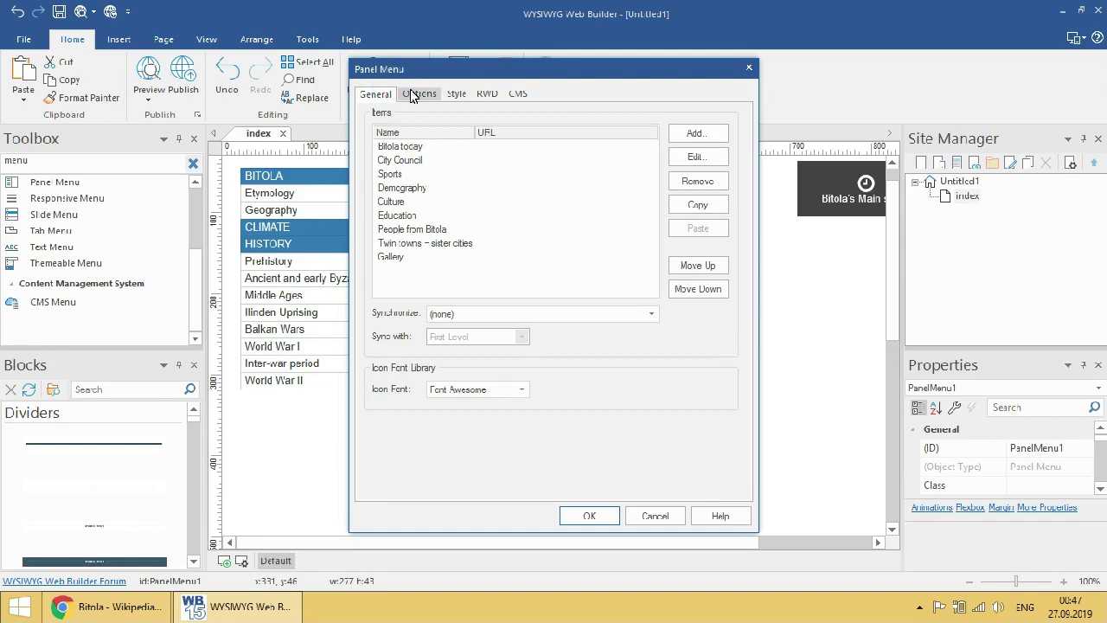
{"action": "left_click", "coordinate": [413, 94]}
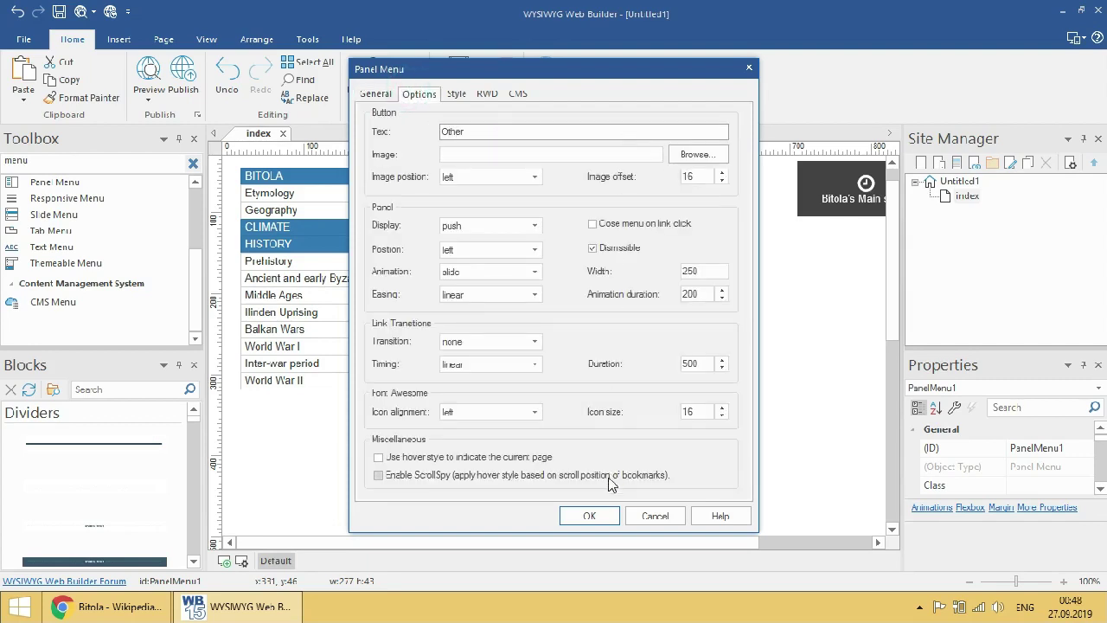
{"action": "left_click", "coordinate": [597, 514]}
- Preview the page in the browser and try out the Other panel menu and the Bitola's Main sights menu
{"action": "left_click", "coordinate": [148, 73]}
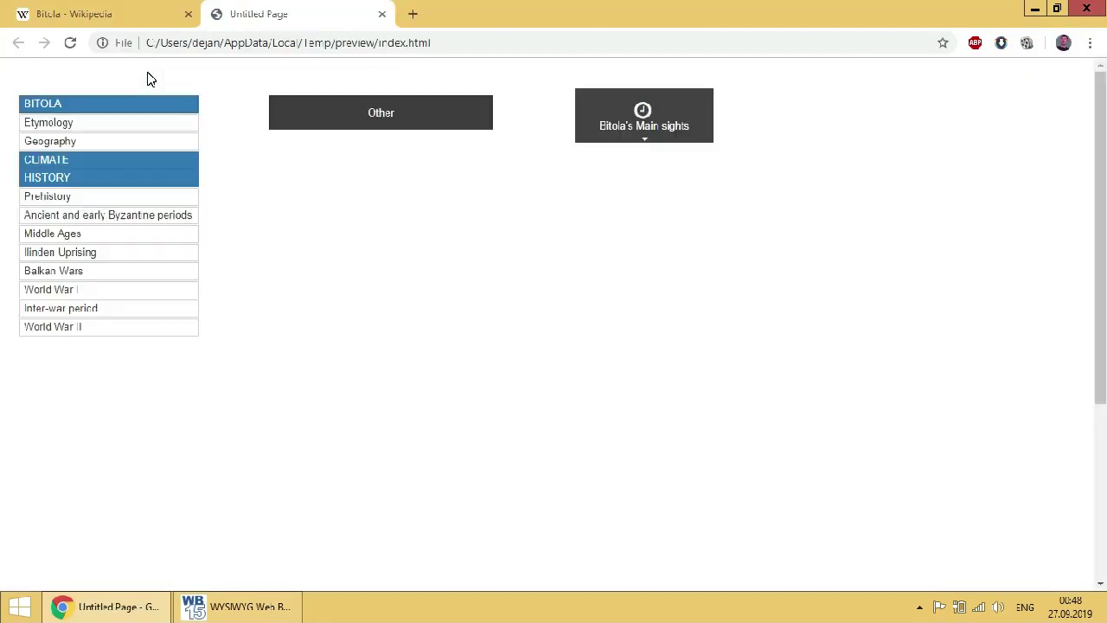
{"action": "left_click", "coordinate": [390, 116]}
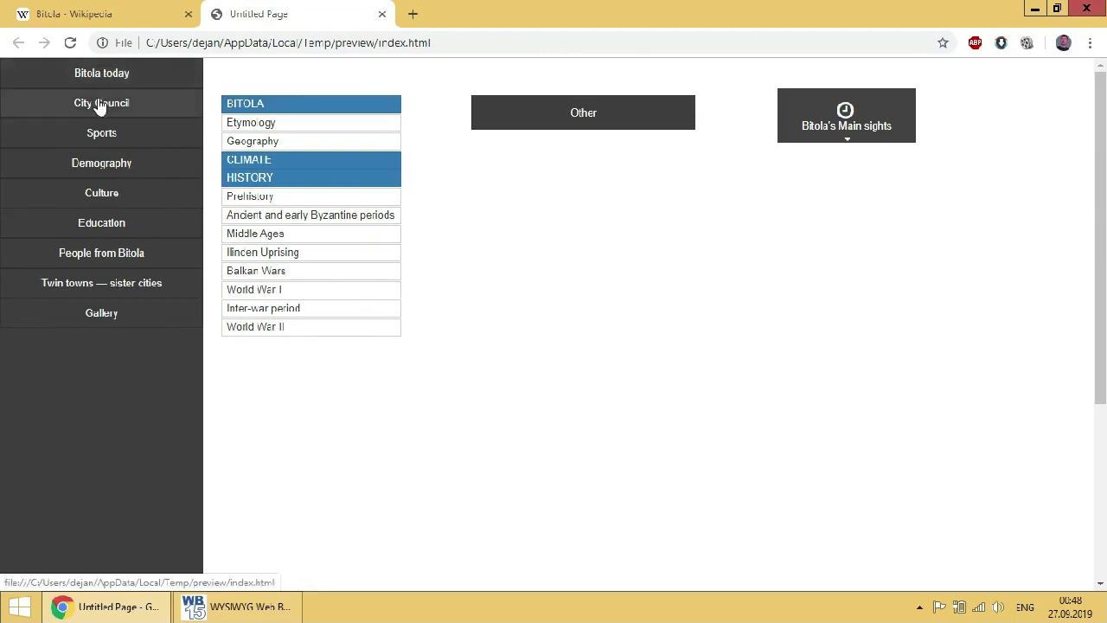
{"action": "left_click", "coordinate": [474, 345]}
{"action": "left_click", "coordinate": [642, 129]}
{"action": "mouse_move", "coordinate": [643, 168]}
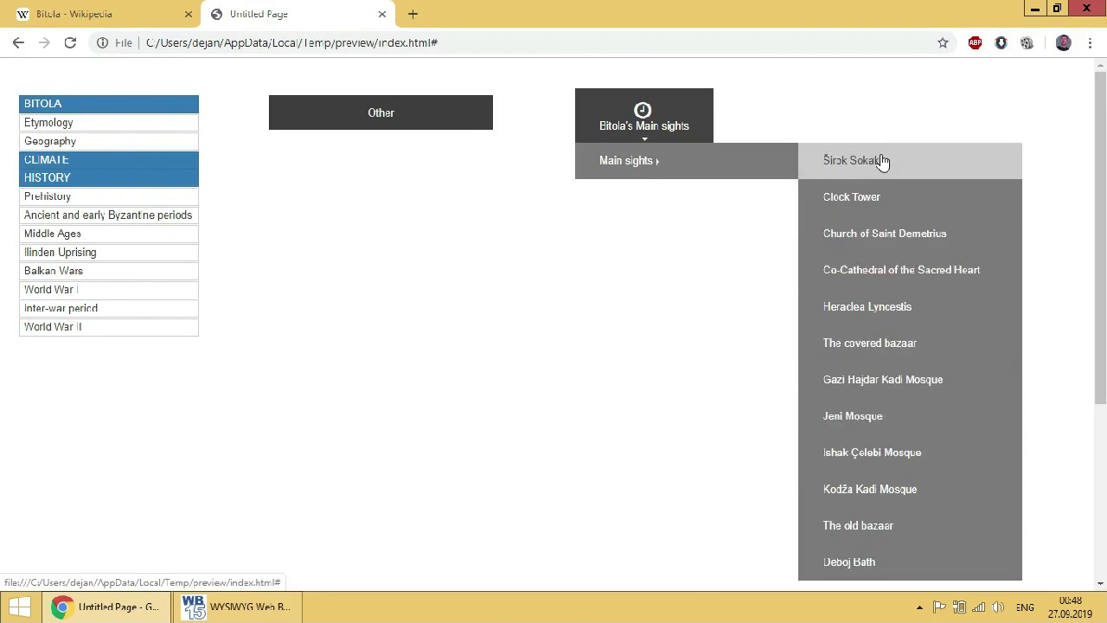
- Test the BITOLA and CLIMATE headings in the preview, and close it to return to WYSIWYG Web Builder
{"action": "left_click", "coordinate": [77, 110]}
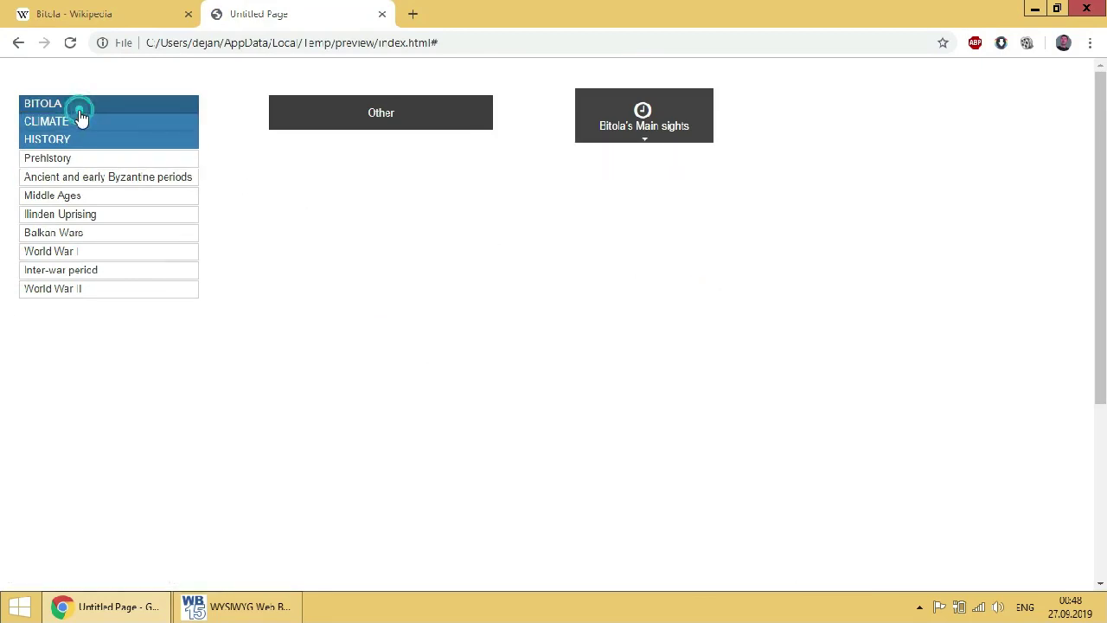
{"action": "left_click", "coordinate": [69, 136]}
{"action": "left_click", "coordinate": [68, 131]}
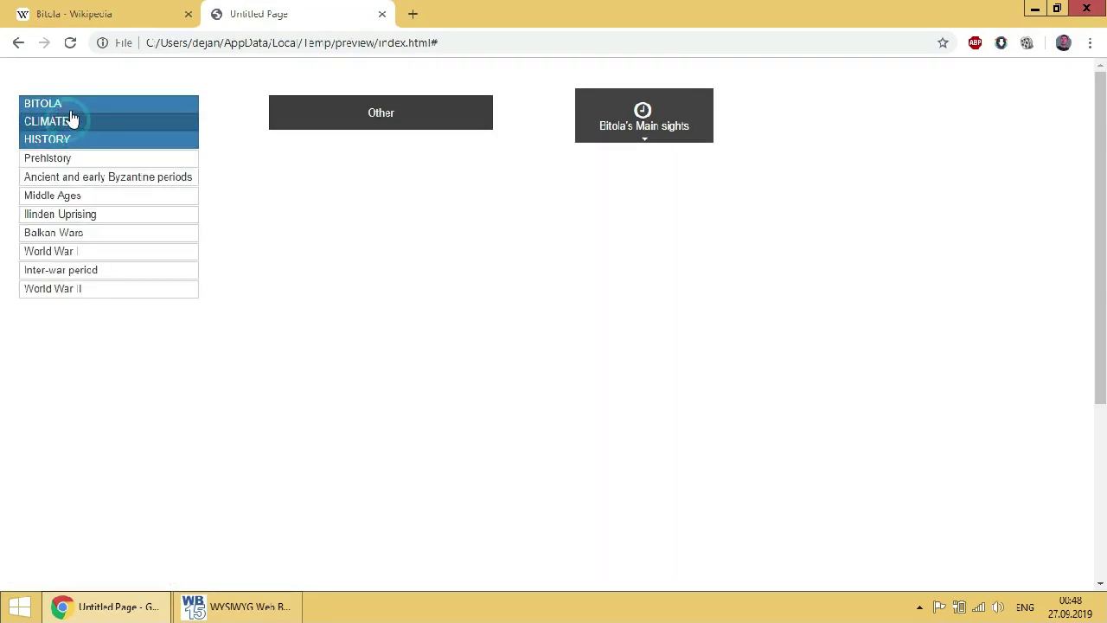
{"action": "left_click", "coordinate": [75, 109]}
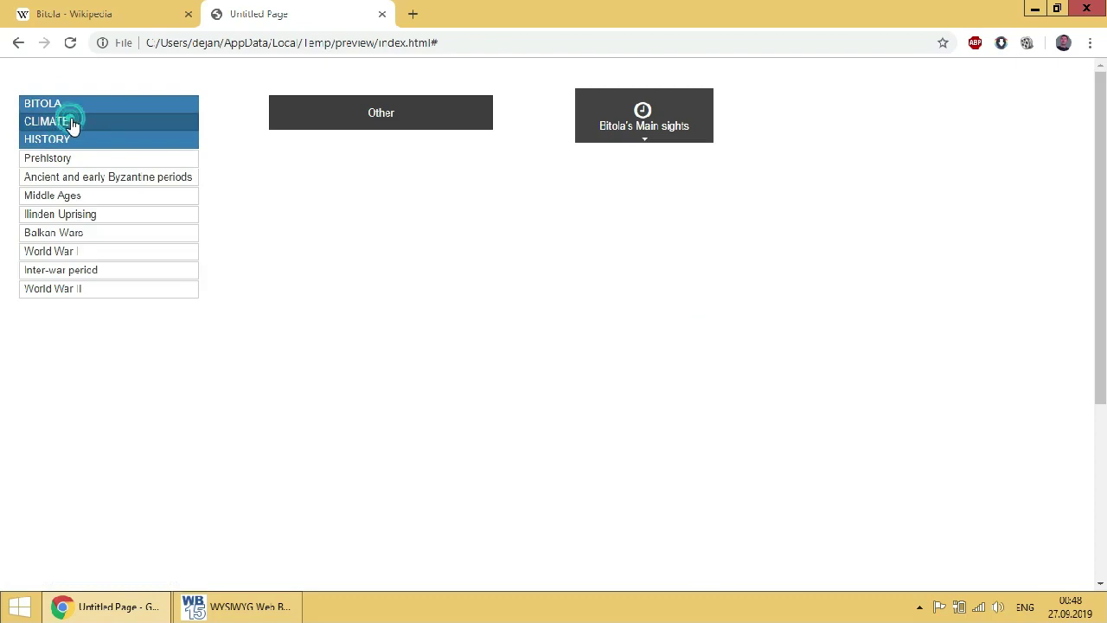
{"action": "left_click", "coordinate": [383, 14]}
{"action": "left_click", "coordinate": [236, 606]}
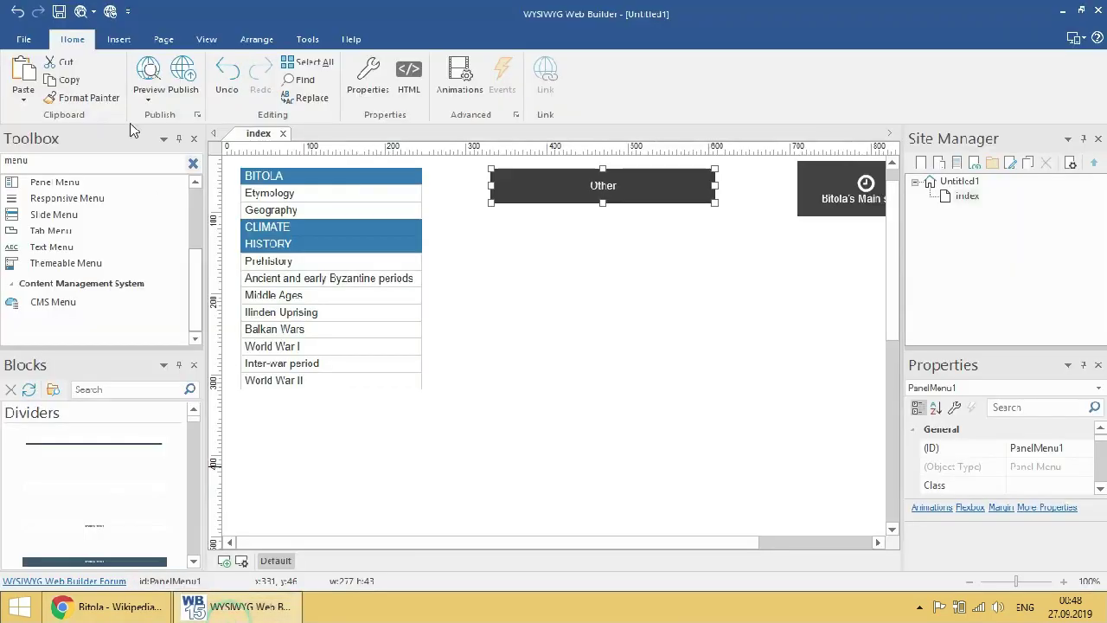
- Start saving the project as a WYSIWYG Web Builder project on New Volume (G:) with the file name "Bitola"
{"action": "left_click", "coordinate": [22, 40]}
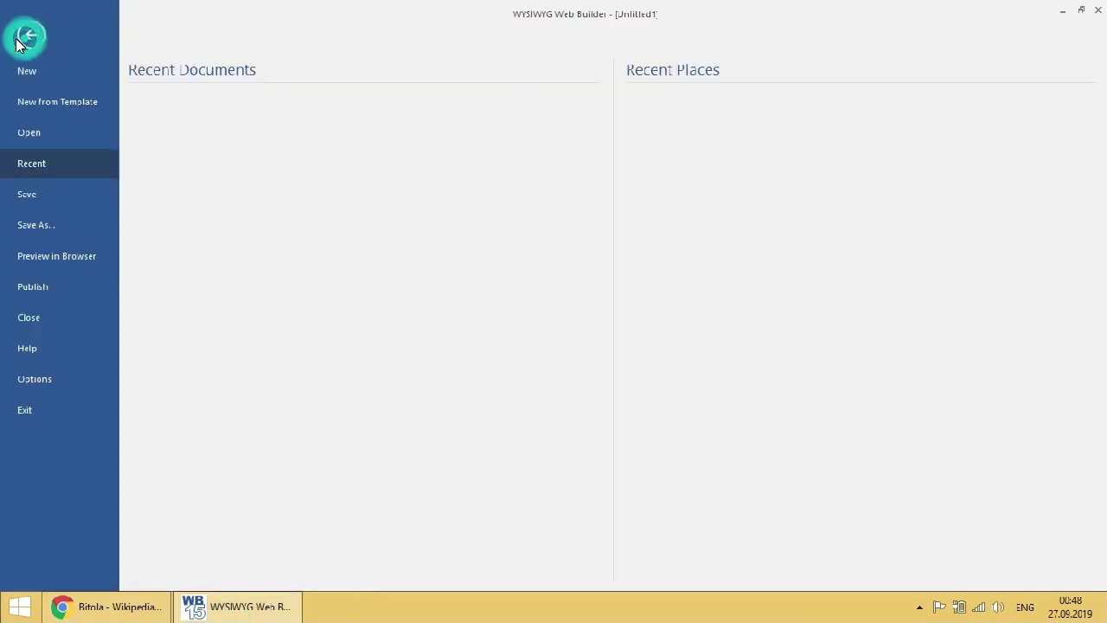
{"action": "left_click", "coordinate": [68, 227]}
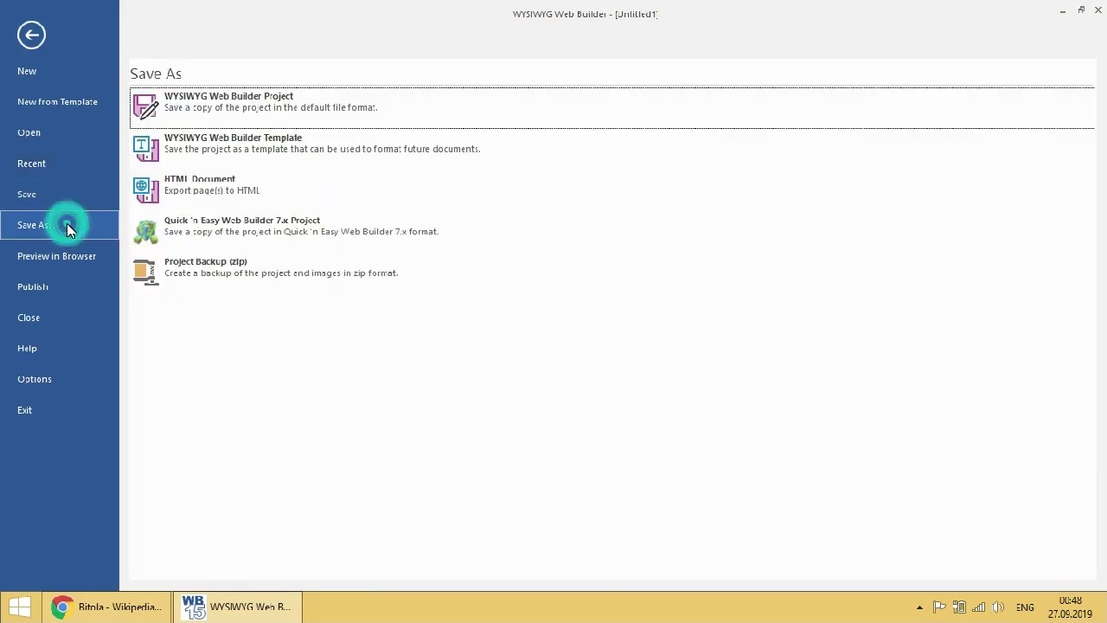
{"action": "left_click", "coordinate": [278, 102]}
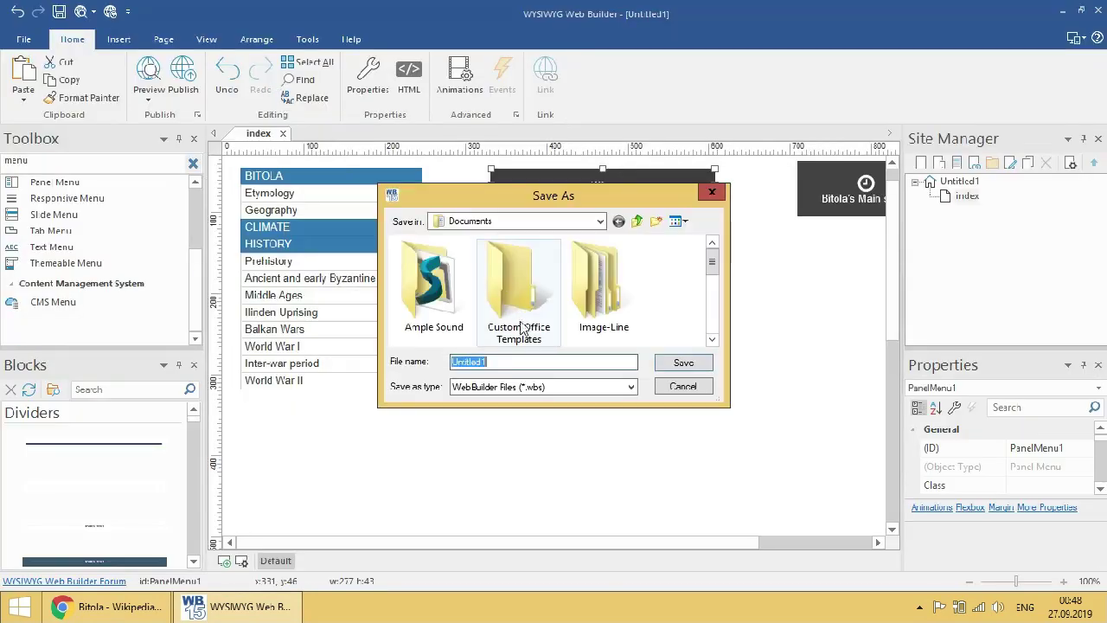
{"action": "scroll", "coordinate": [705, 289], "scroll_direction": "down", "scroll_amount": 1}
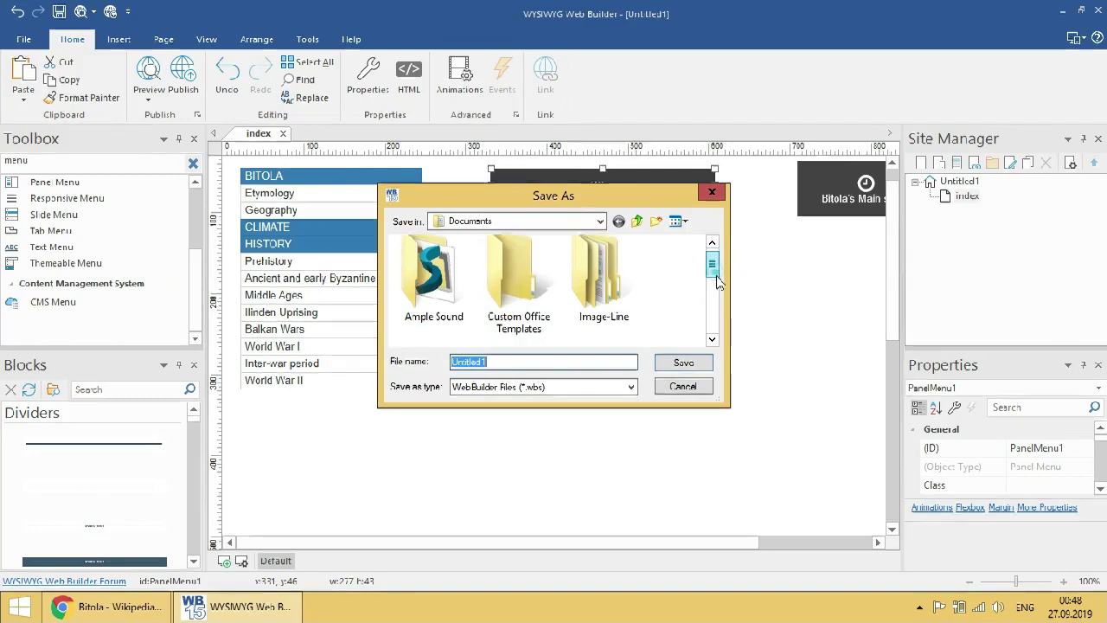
{"action": "left_click", "coordinate": [599, 222]}
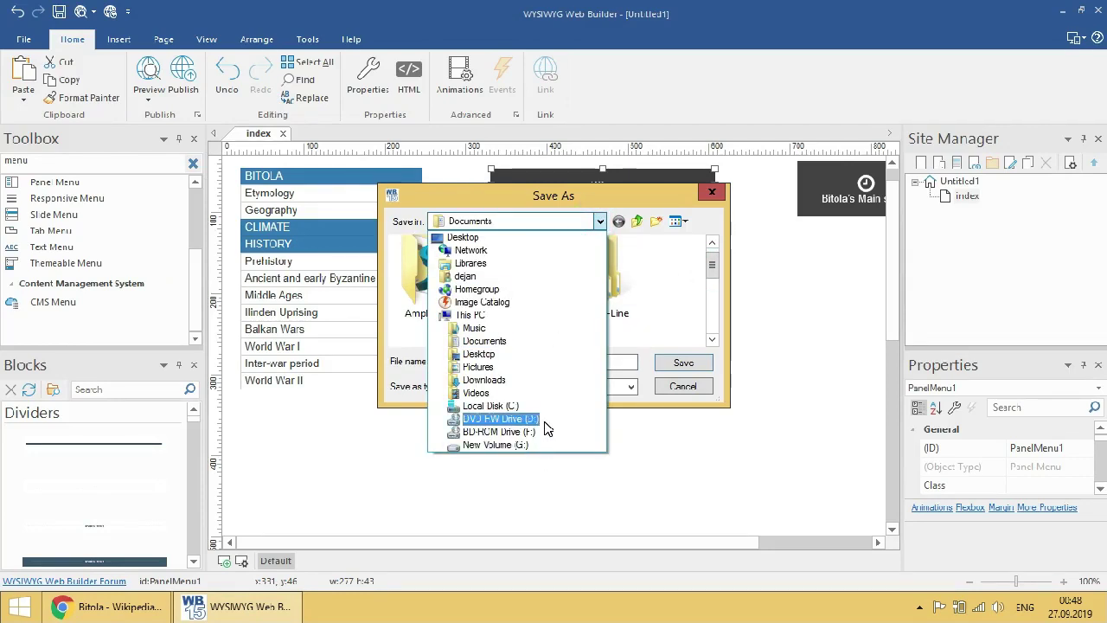
{"action": "left_click", "coordinate": [544, 443]}
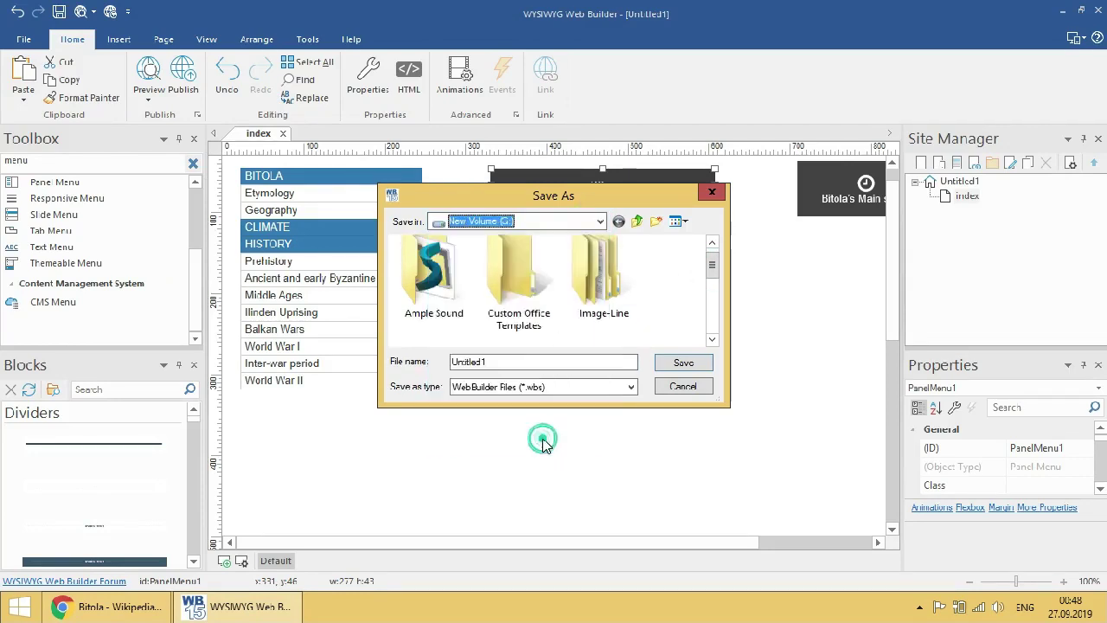
{"action": "left_click", "coordinate": [526, 364]}
{"action": "double_click", "coordinate": [526, 363]}
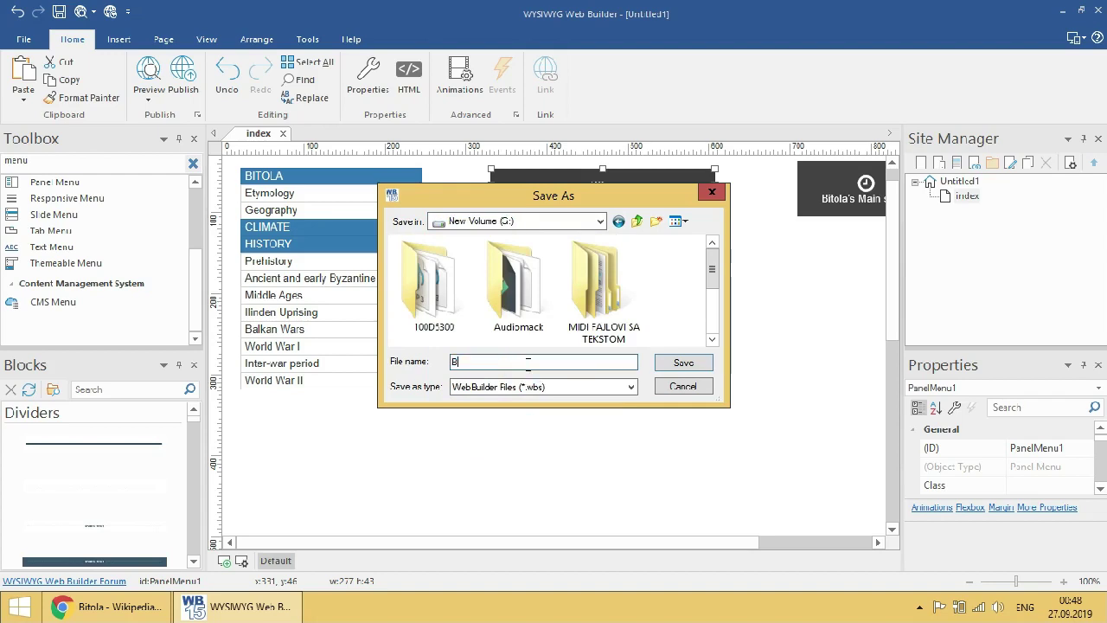
- Create a folder named "Bitola" on New Volume (G:) and save the Bitola project file in it
{"action": "right_click", "coordinate": [693, 298]}
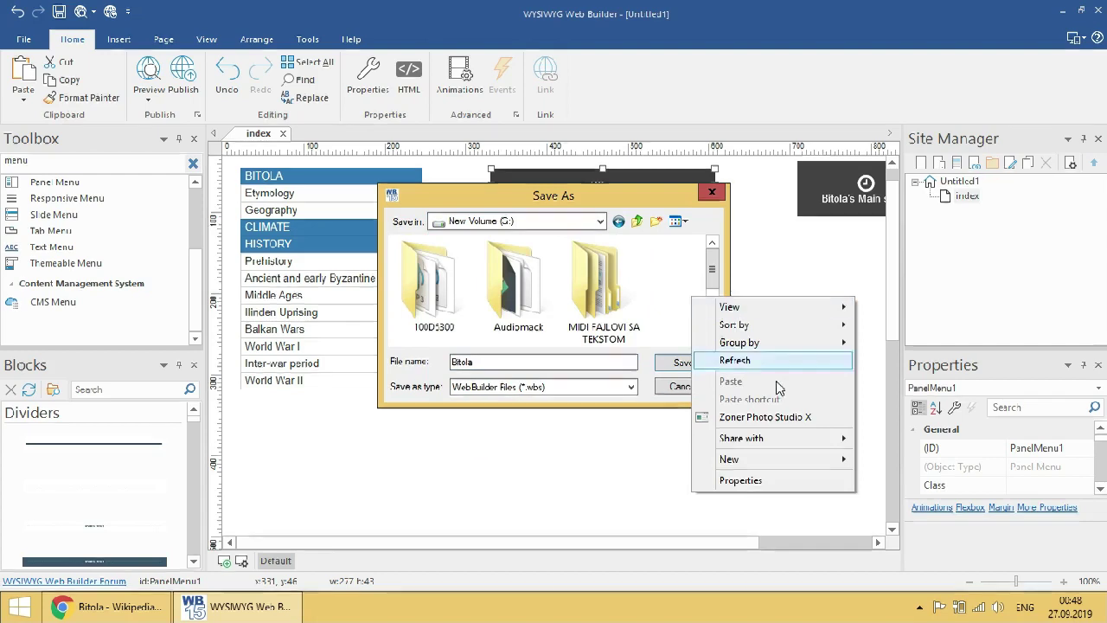
{"action": "mouse_move", "coordinate": [794, 459]}
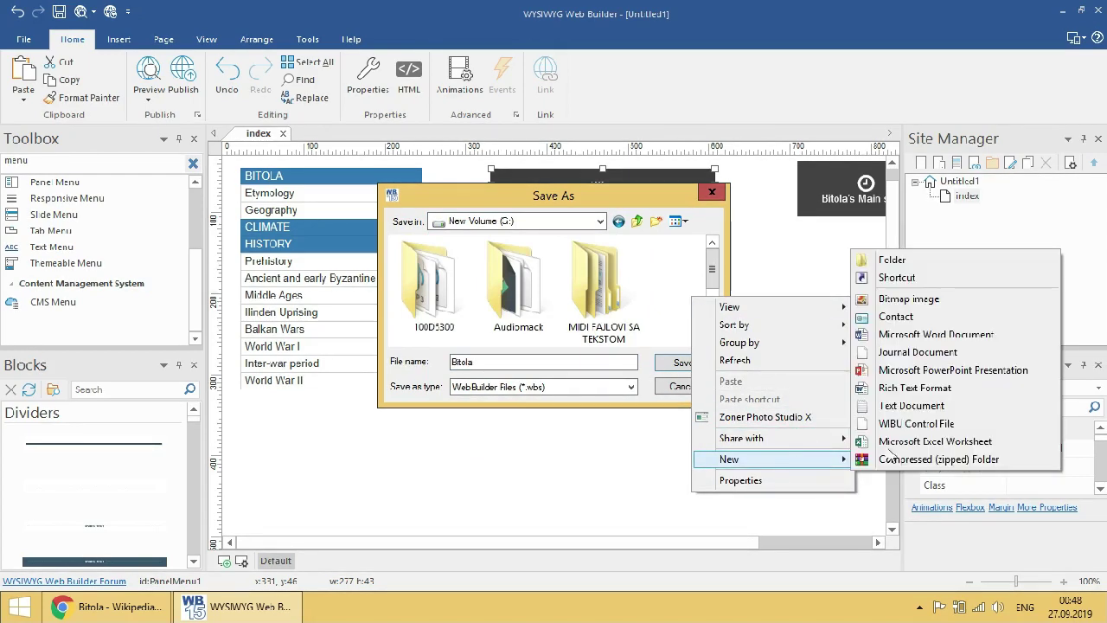
{"action": "left_click", "coordinate": [892, 259]}
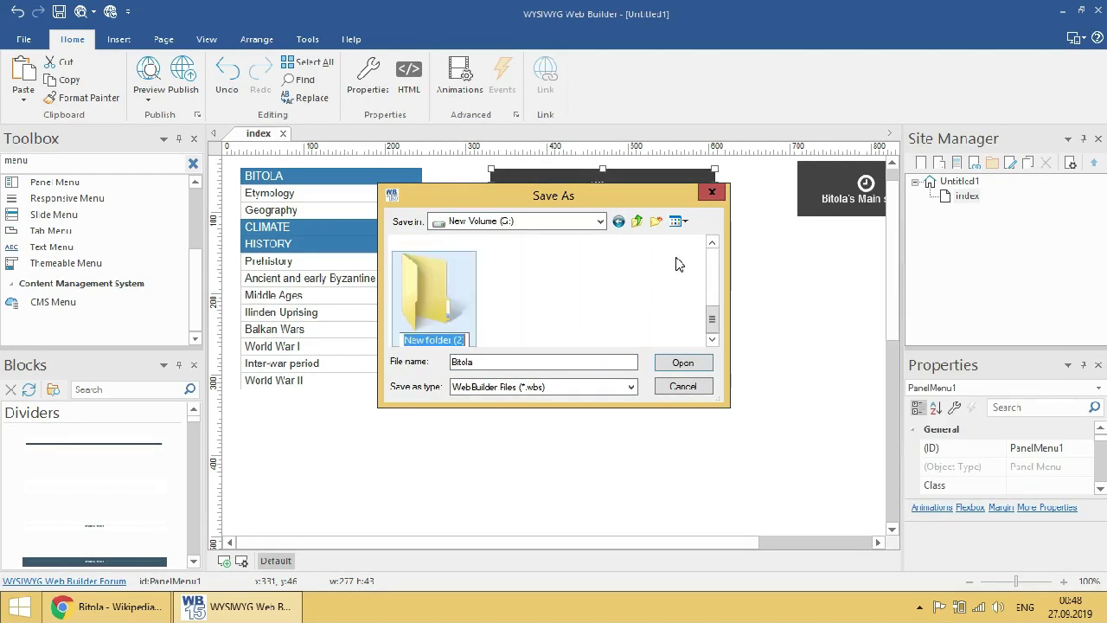
{"action": "type", "text": "Bitola"}
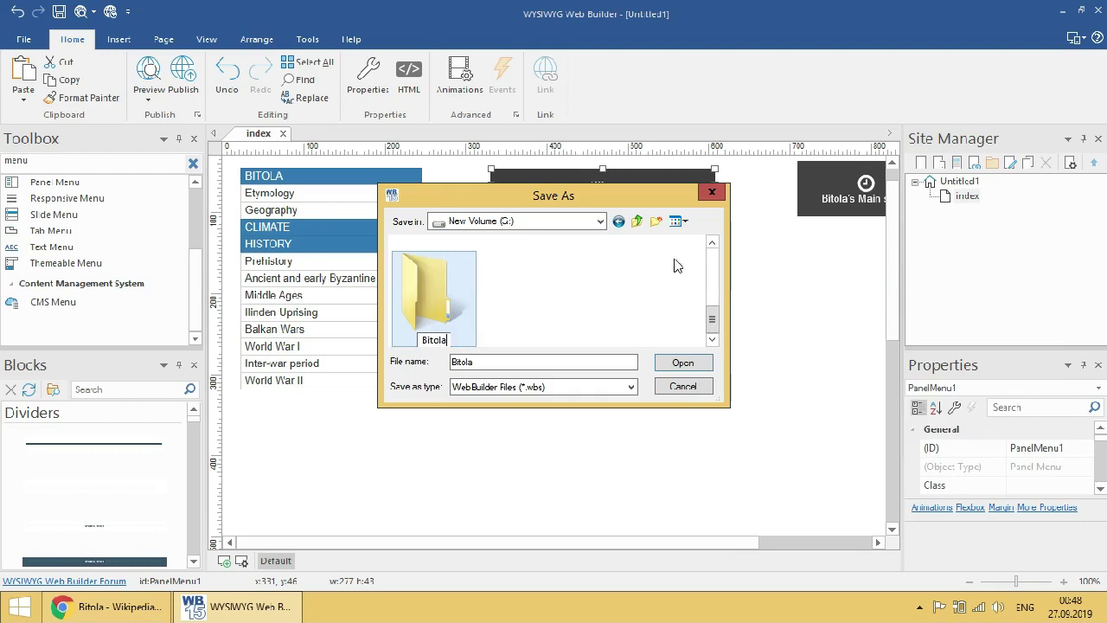
{"action": "left_click", "coordinate": [688, 362]}
{"action": "left_click", "coordinate": [687, 364]}
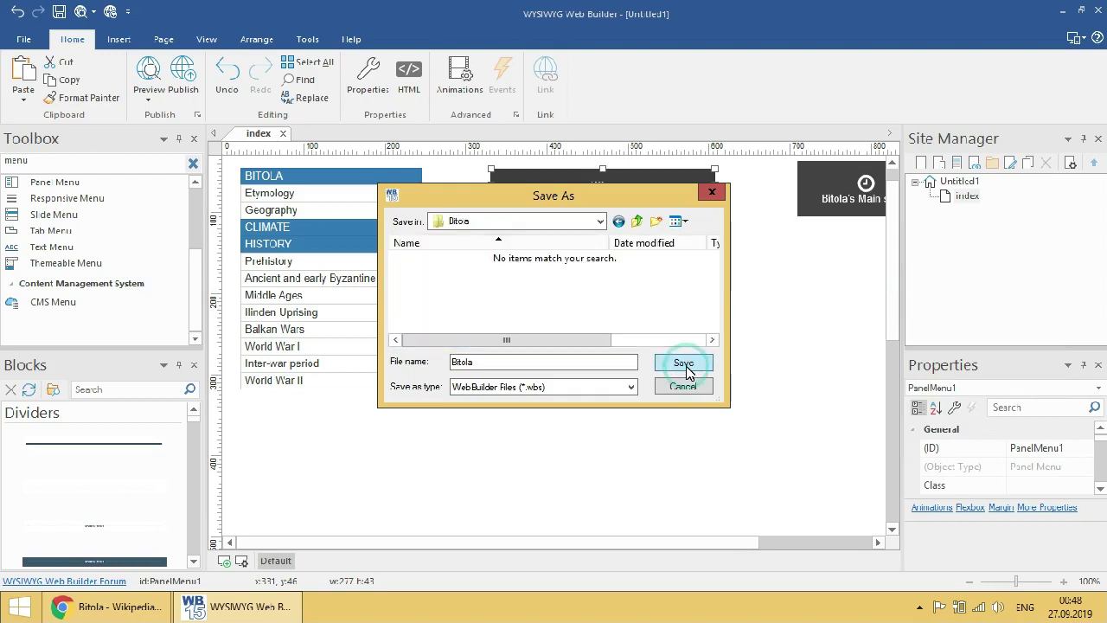
{"action": "left_click", "coordinate": [685, 364]}
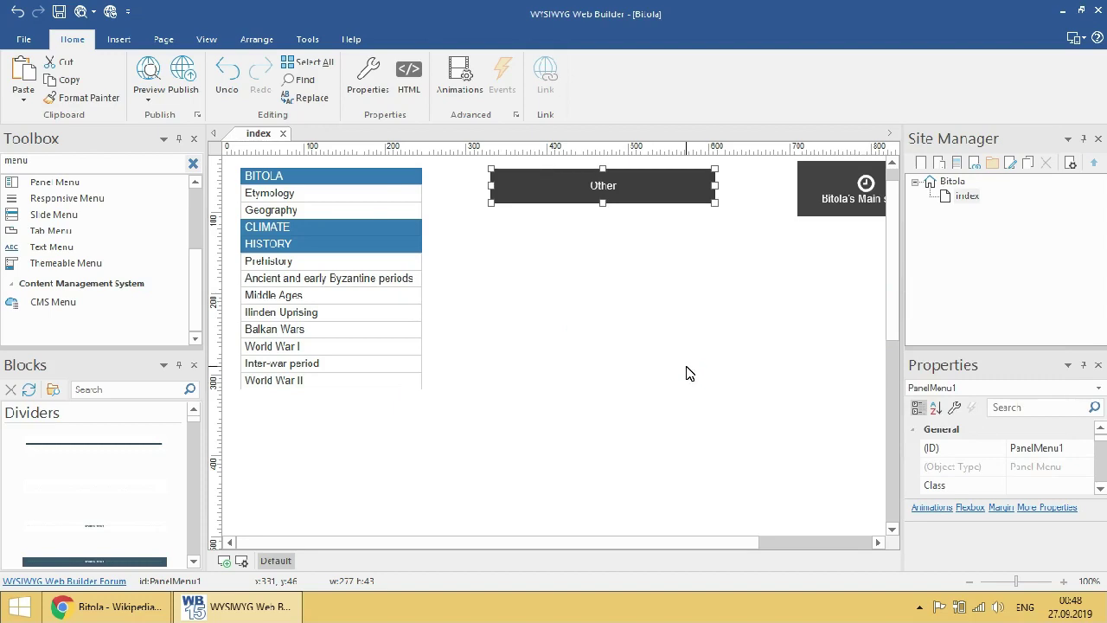
- Add a new page beneath the index page in the site structure
{"action": "right_click", "coordinate": [966, 197]}
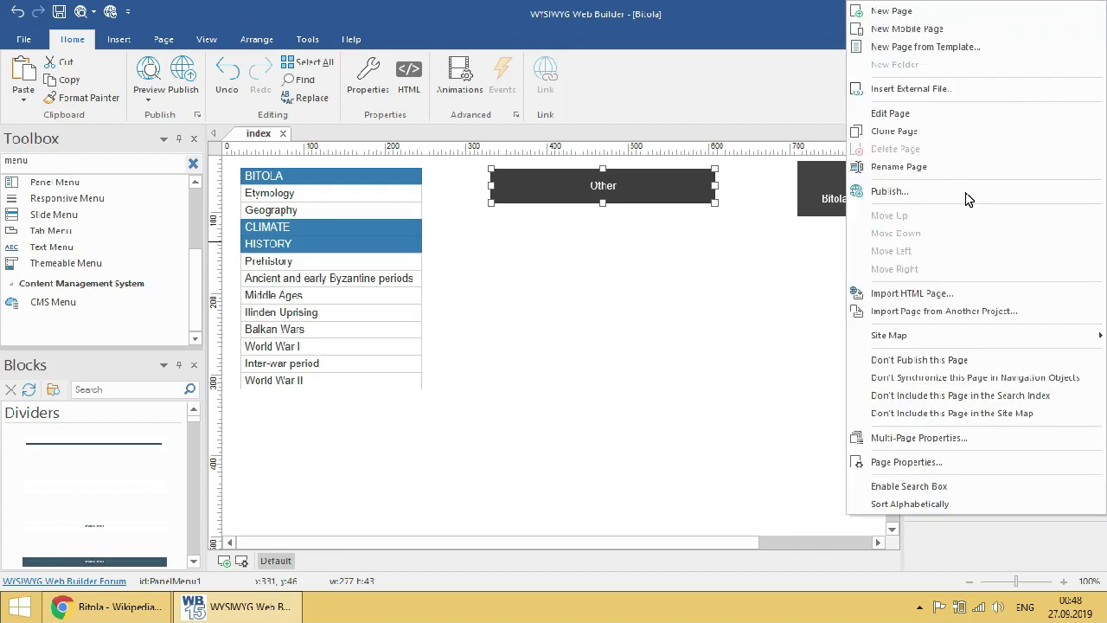
{"action": "left_click", "coordinate": [921, 12]}
{"action": "left_click", "coordinate": [974, 198]}
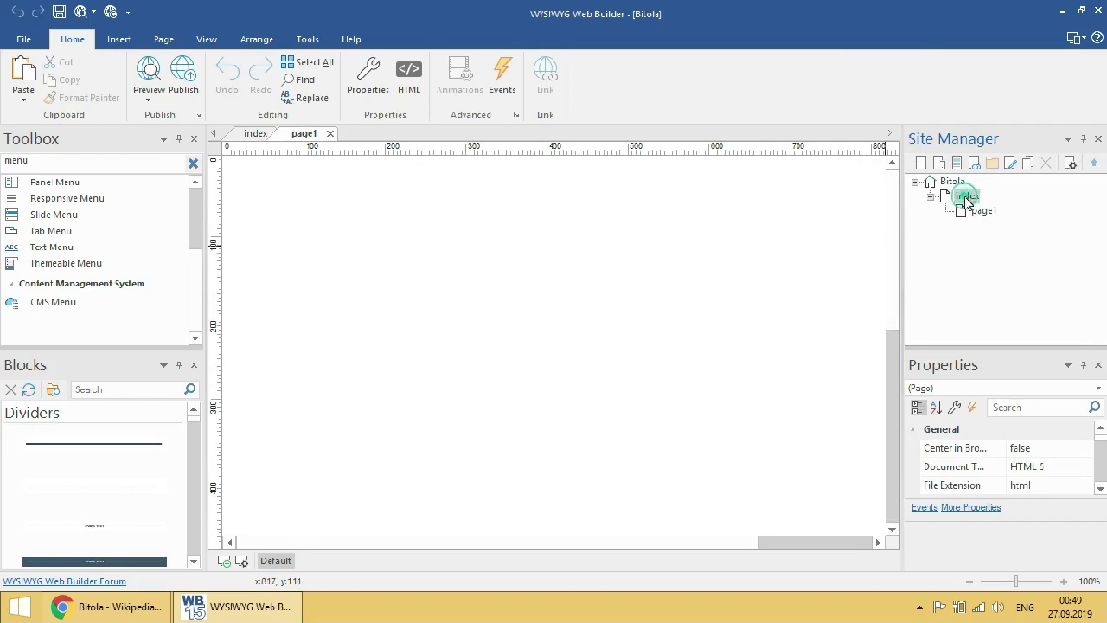
- On the index page, copy the title of the slide menu's Etymology item and leave the menu settings
{"action": "double_click", "coordinate": [967, 197]}
{"action": "double_click", "coordinate": [270, 201]}
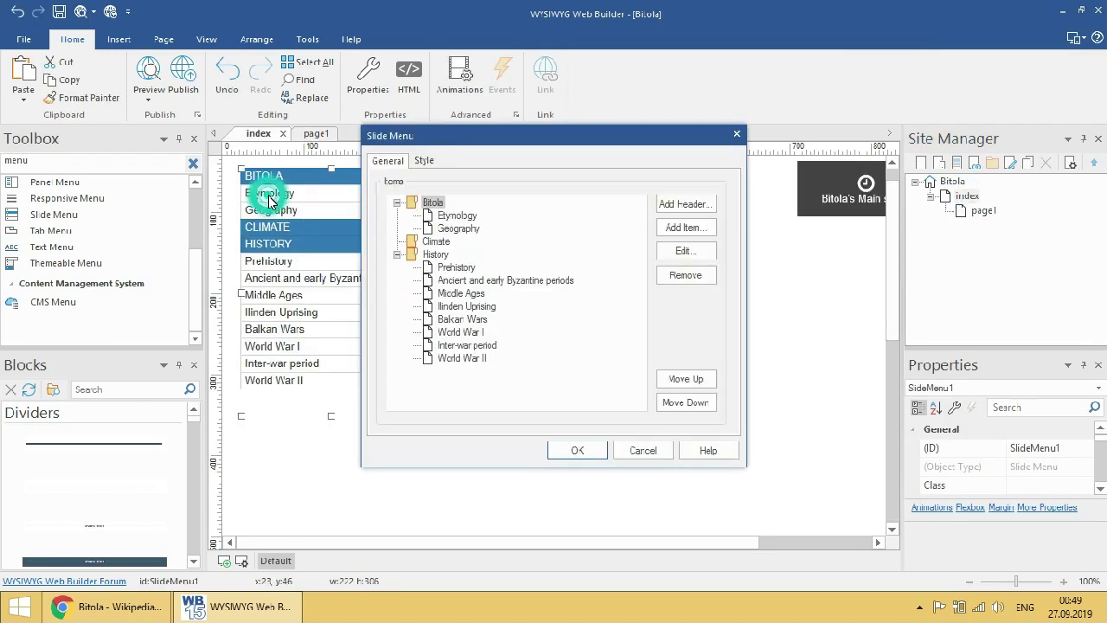
{"action": "left_click", "coordinate": [458, 216]}
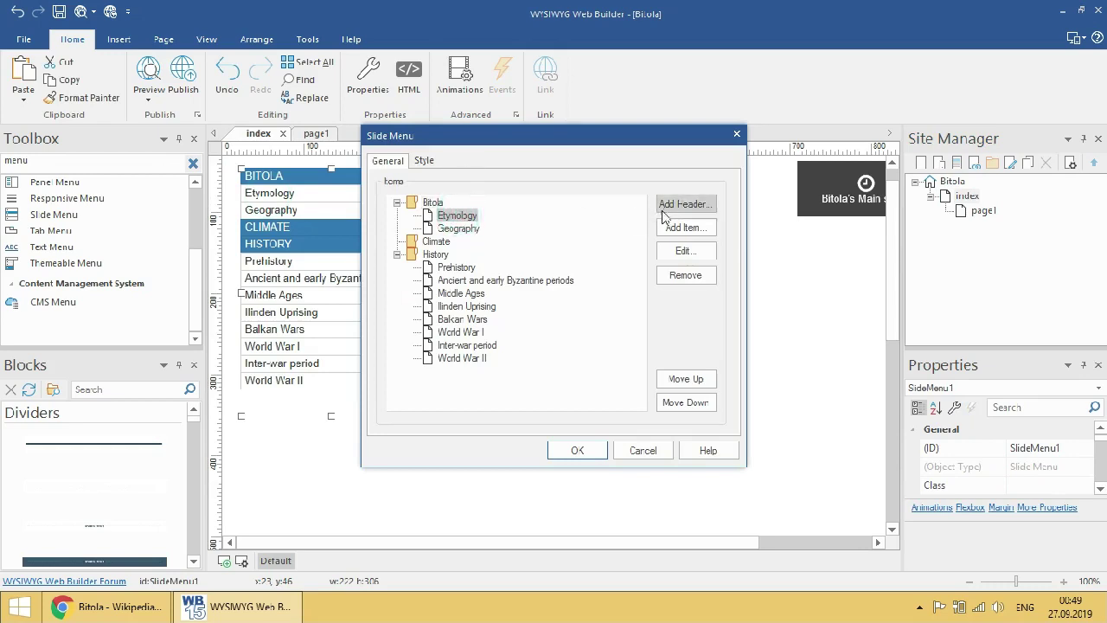
{"action": "left_click", "coordinate": [685, 252]}
{"action": "right_click", "coordinate": [439, 169]}
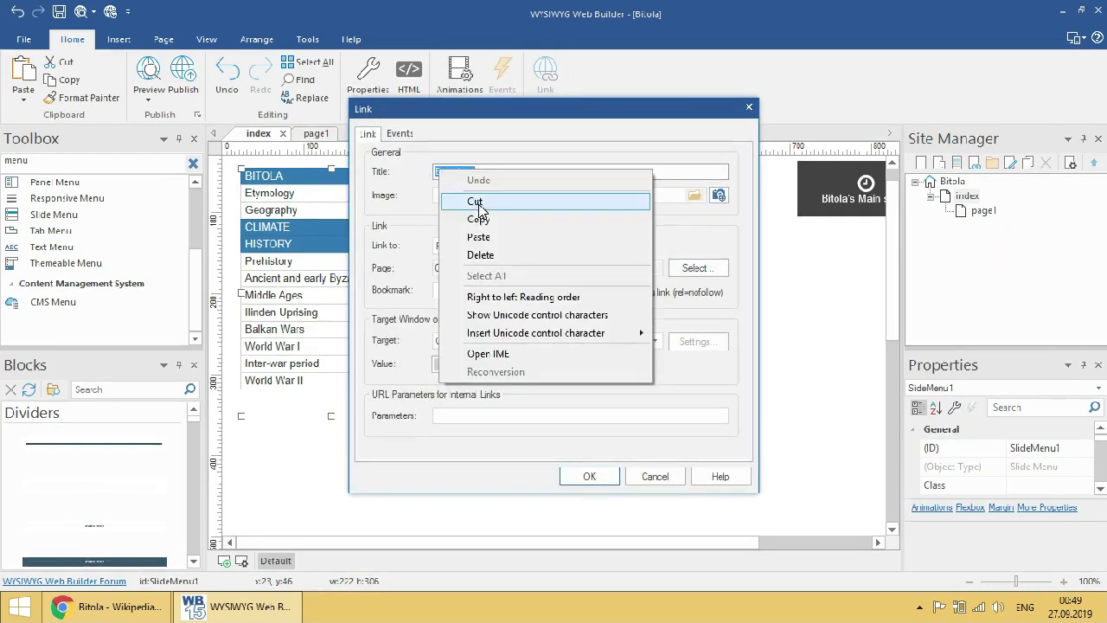
{"action": "left_click", "coordinate": [483, 215]}
{"action": "left_click", "coordinate": [614, 478]}
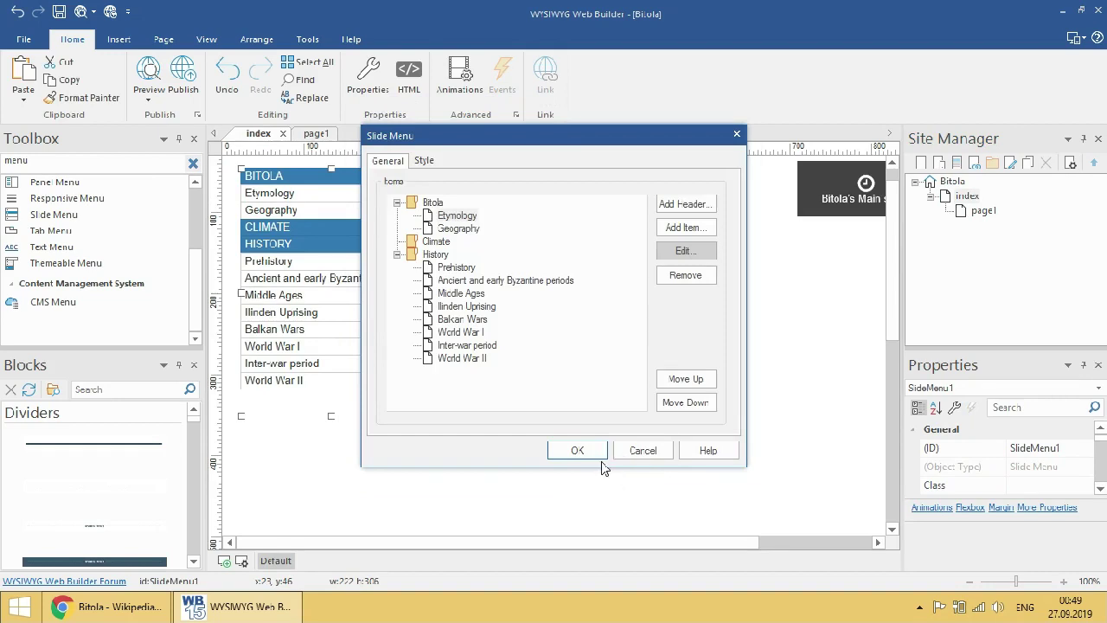
{"action": "left_click", "coordinate": [598, 453]}
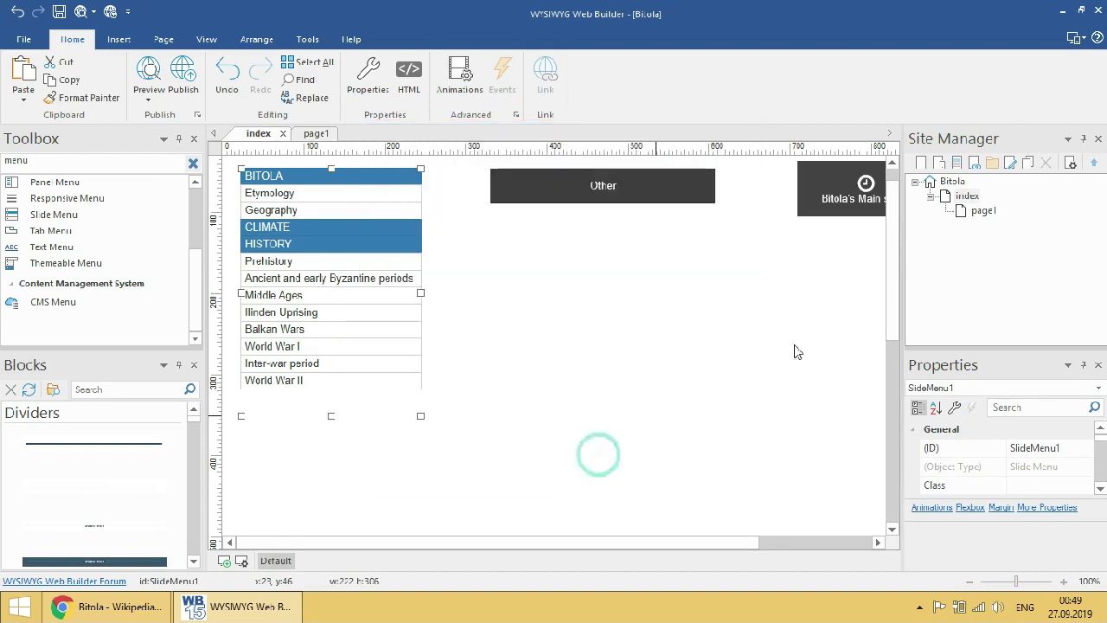
- Find the Text object by filtering the toolbox for "text", and place it near the upper-left of page1
{"action": "double_click", "coordinate": [983, 213]}
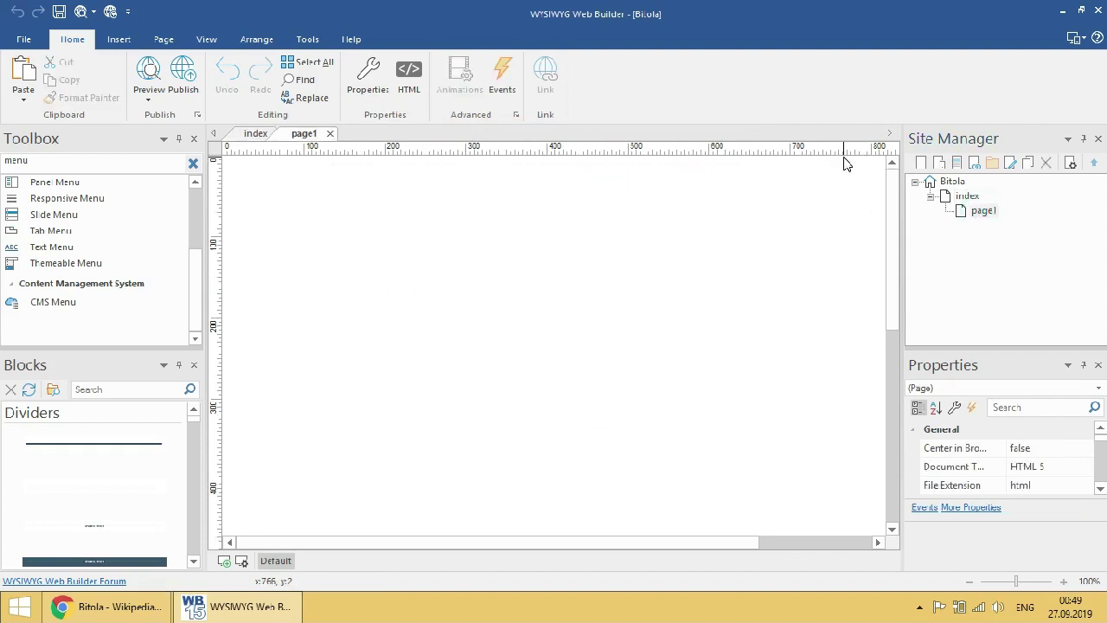
{"action": "left_click", "coordinate": [85, 169]}
{"action": "double_click", "coordinate": [85, 169]}
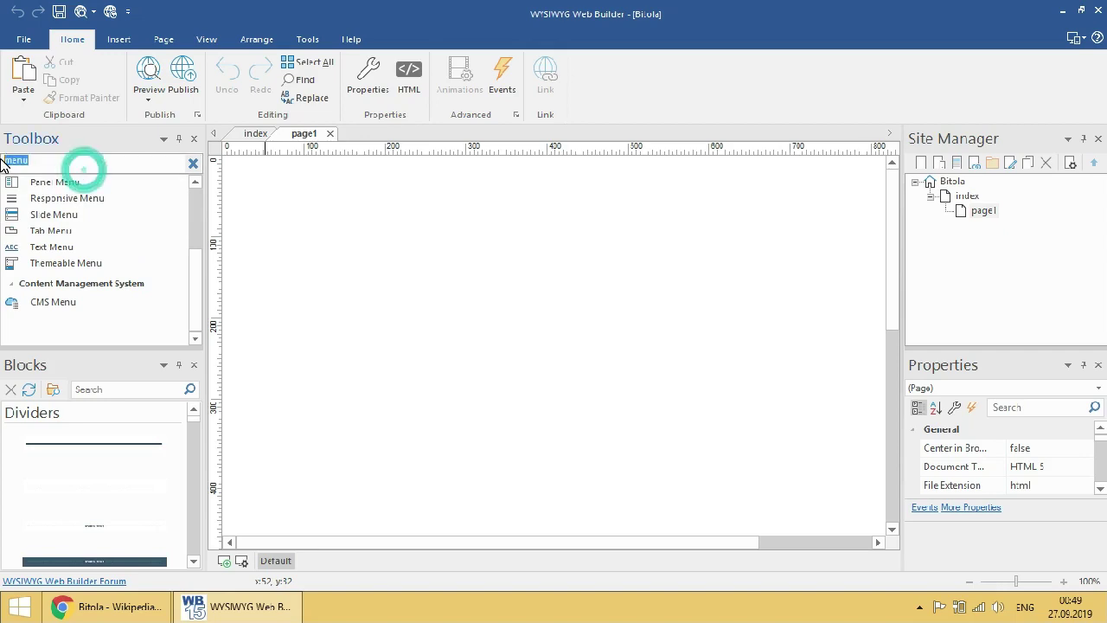
{"action": "key", "text": "BackSpace"}
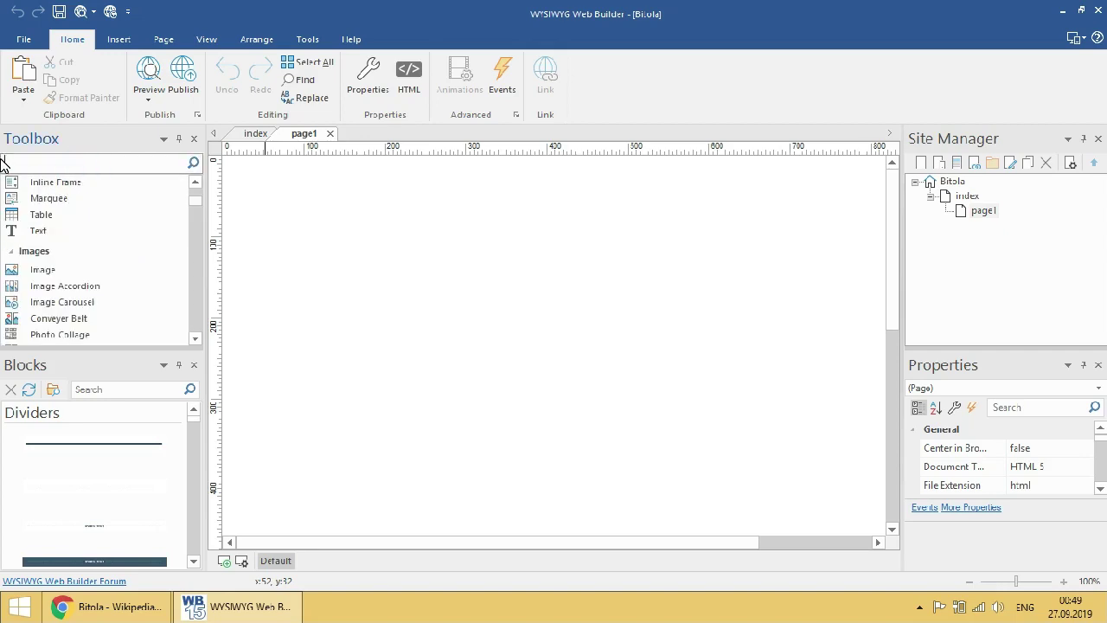
{"action": "scroll", "coordinate": [95, 260], "scroll_direction": "down", "scroll_amount": 10}
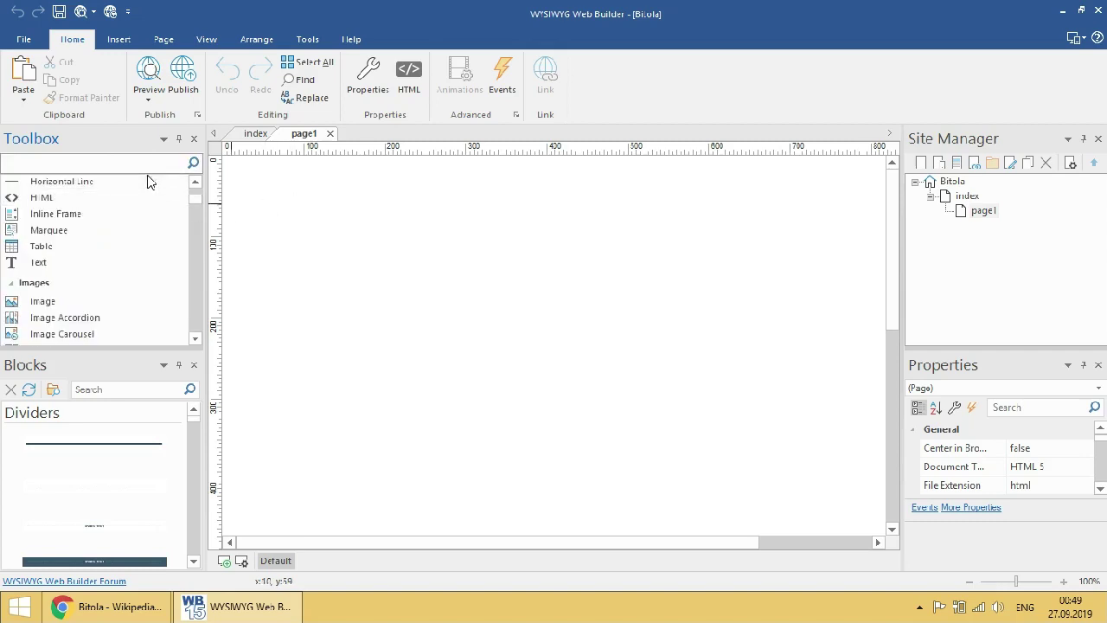
{"action": "type", "text": "te"}
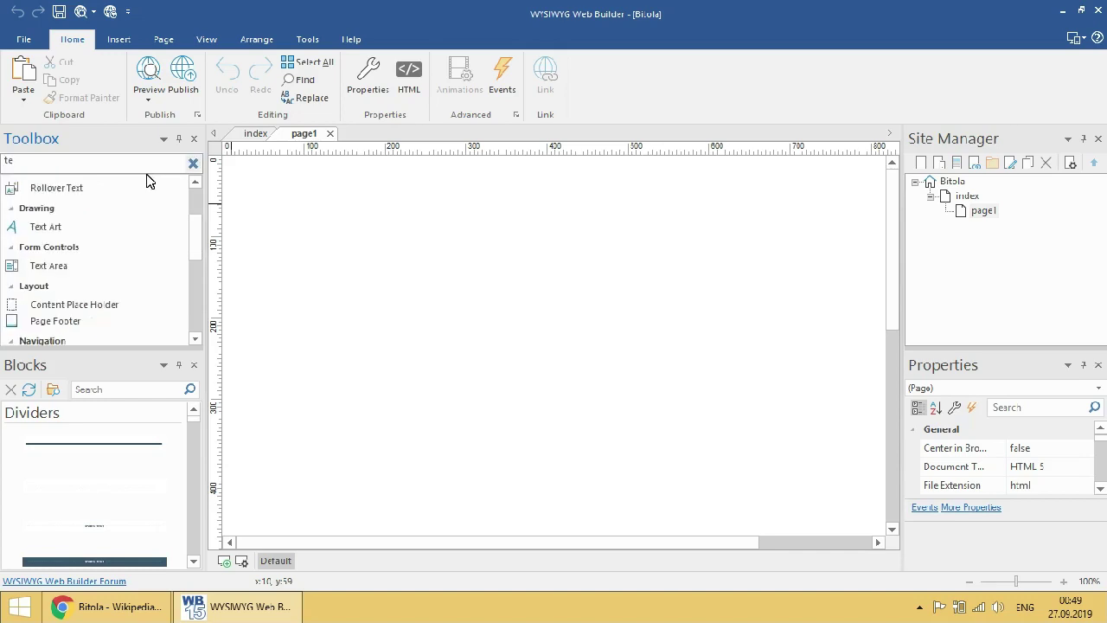
{"action": "type", "text": "xt"}
{"action": "scroll", "coordinate": [105, 224], "scroll_direction": "up", "scroll_amount": 3}
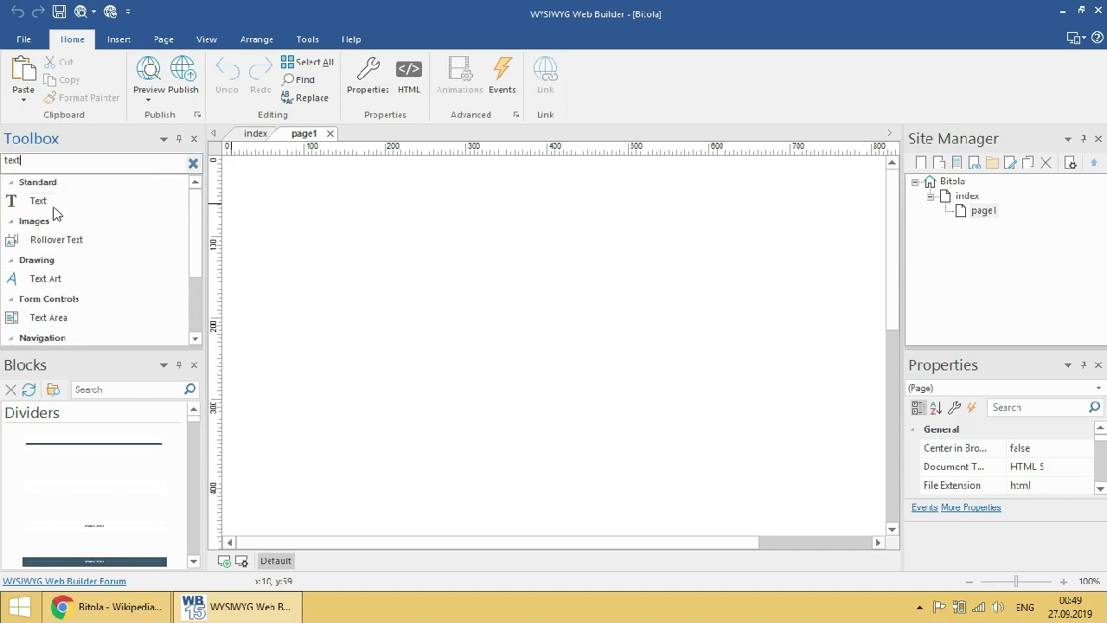
{"action": "left_click_drag", "start_coordinate": [38, 200], "coordinate": [268, 201]}
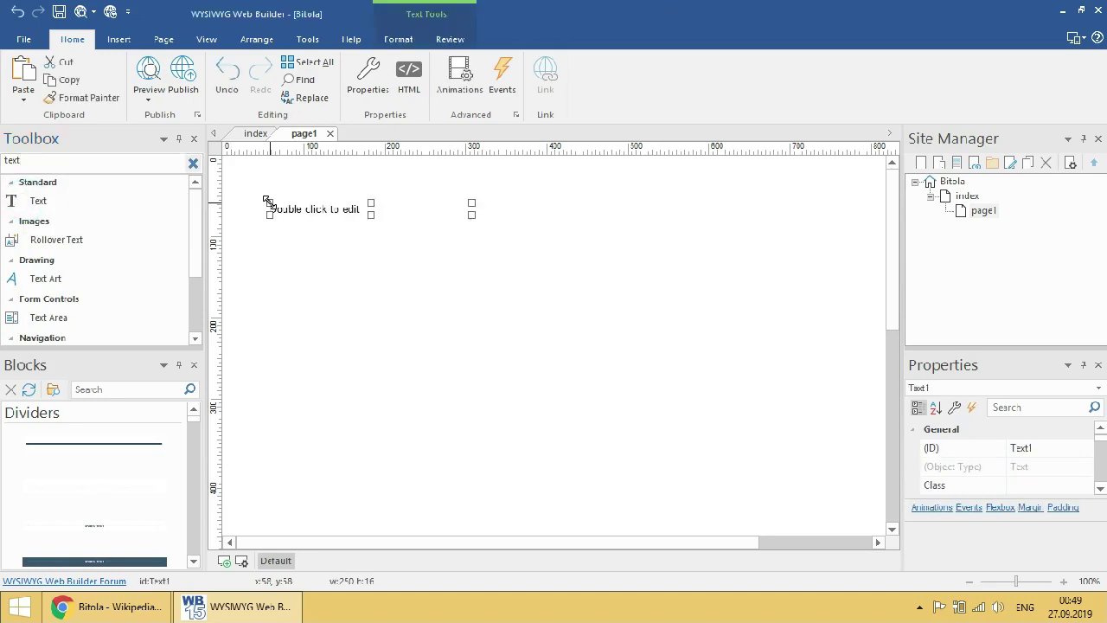
- Replace the placeholder content of the text object on page1 with "Etymology"
{"action": "double_click", "coordinate": [306, 210]}
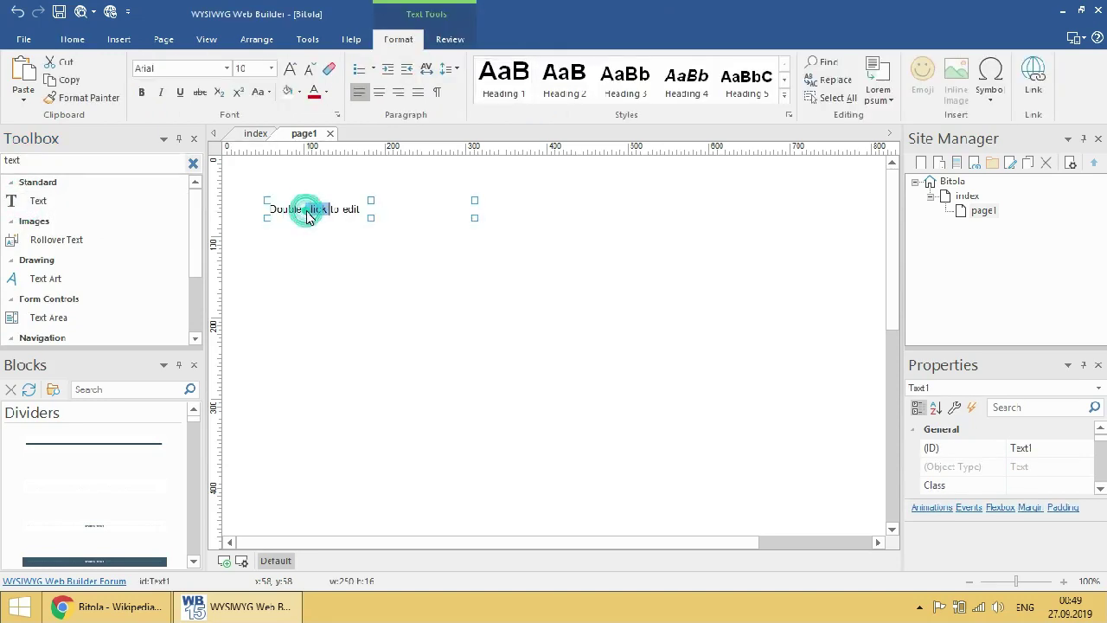
{"action": "triple_click", "coordinate": [307, 212]}
{"action": "type", "text": "Etymology"}
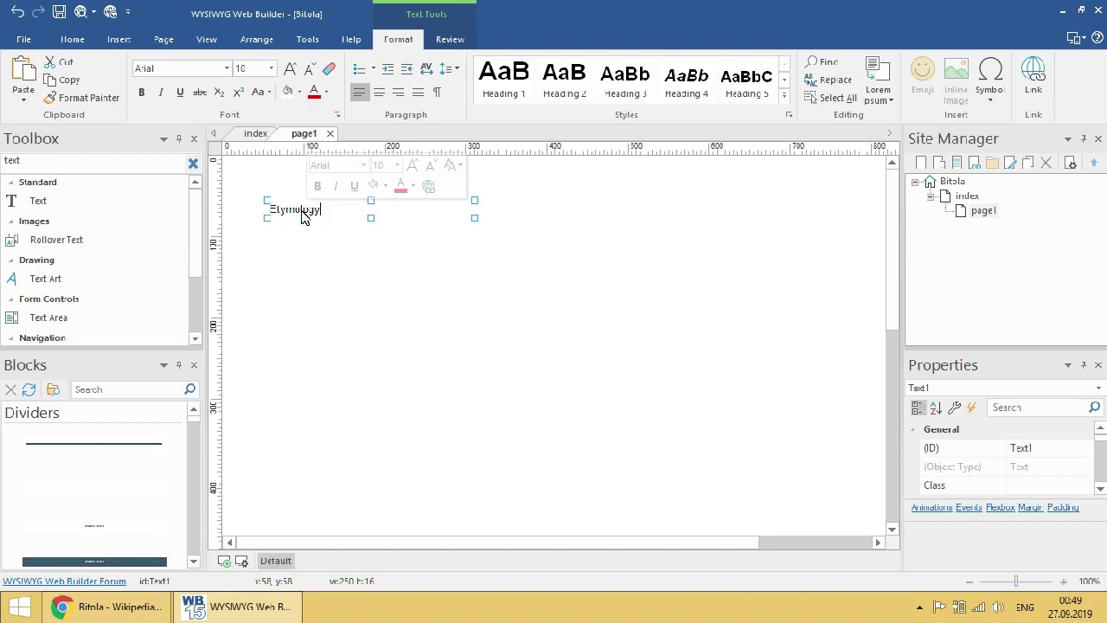
- Increase the font size of the Etymology heading on page1 stepwise, to one step above 28
{"action": "double_click", "coordinate": [324, 210]}
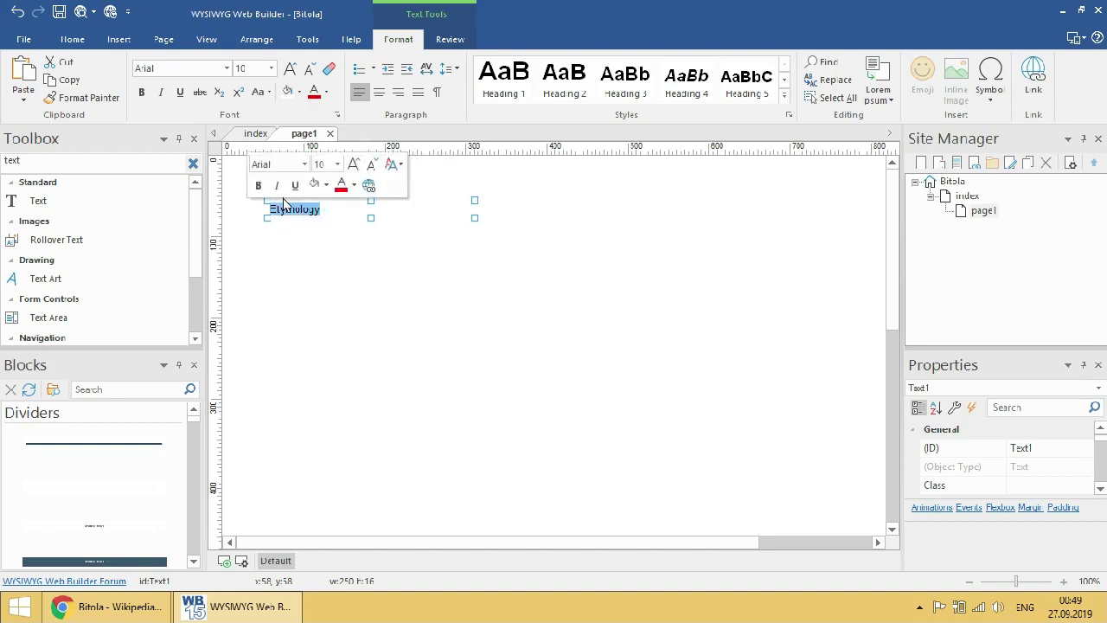
{"action": "left_click", "coordinate": [356, 166]}
{"action": "left_click", "coordinate": [355, 166]}
{"action": "left_click", "coordinate": [355, 166]}
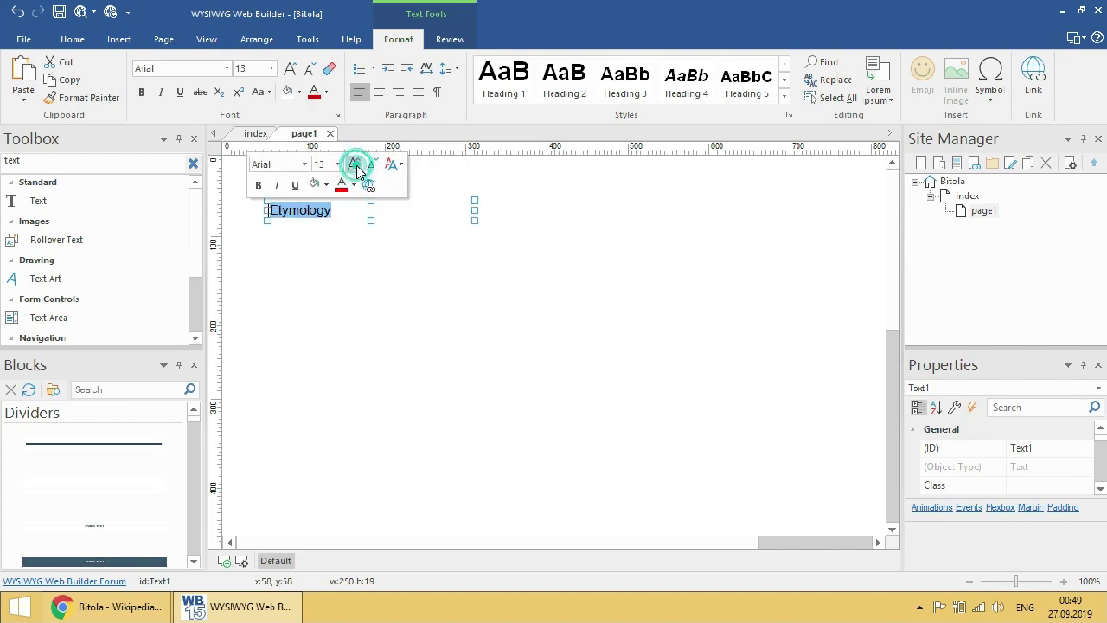
{"action": "left_click", "coordinate": [355, 166]}
{"action": "left_click", "coordinate": [356, 166]}
{"action": "left_click", "coordinate": [356, 166]}
{"action": "left_click", "coordinate": [356, 166]}
{"action": "left_click", "coordinate": [355, 166]}
{"action": "left_click", "coordinate": [355, 166]}
{"action": "left_click", "coordinate": [355, 166]}
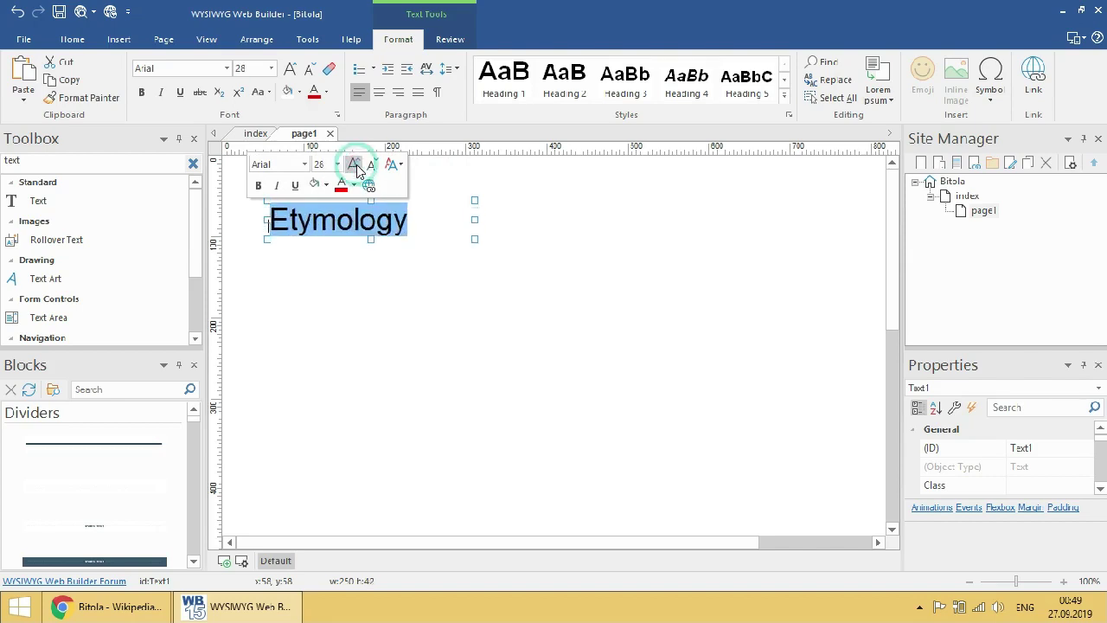
{"action": "left_click", "coordinate": [356, 166]}
{"action": "left_click", "coordinate": [319, 267]}
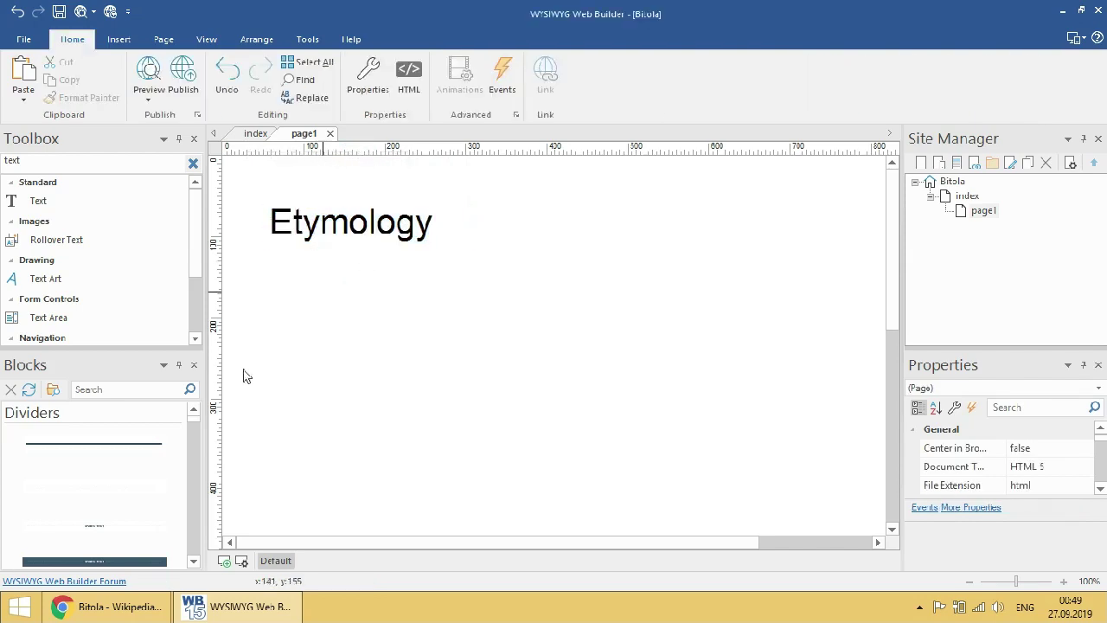
- Copy both paragraphs of the Etymology section from the Bitola Wikipedia article in Chrome and return to WYSIWYG Web Builder
{"action": "left_click", "coordinate": [108, 606]}
{"action": "scroll", "coordinate": [170, 452], "scroll_direction": "down", "scroll_amount": 3}
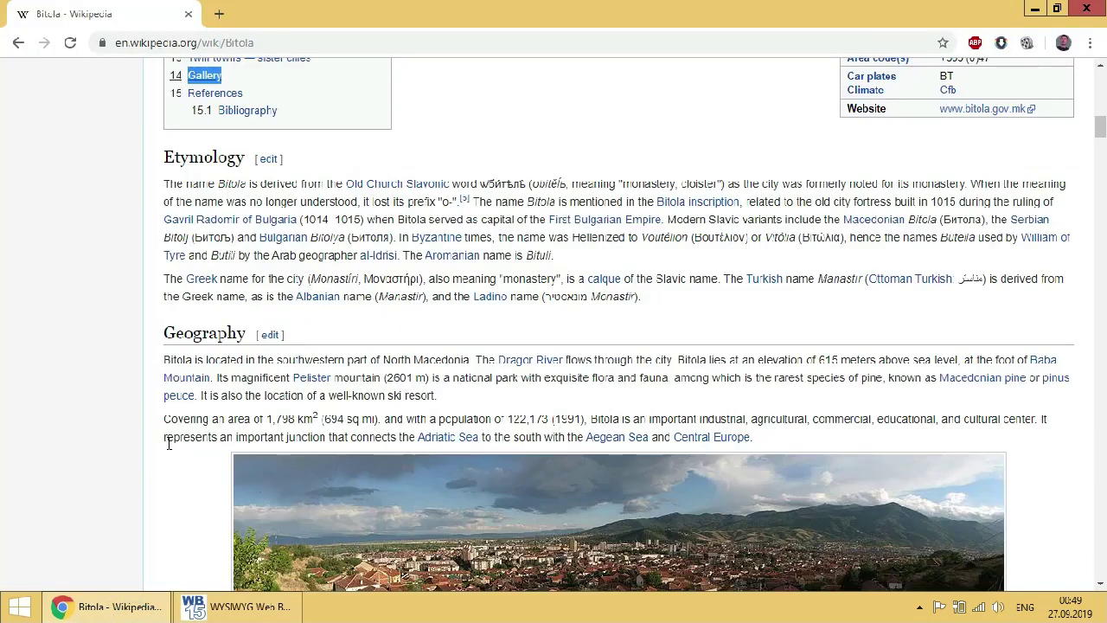
{"action": "left_click_drag", "start_coordinate": [165, 183], "coordinate": [757, 296]}
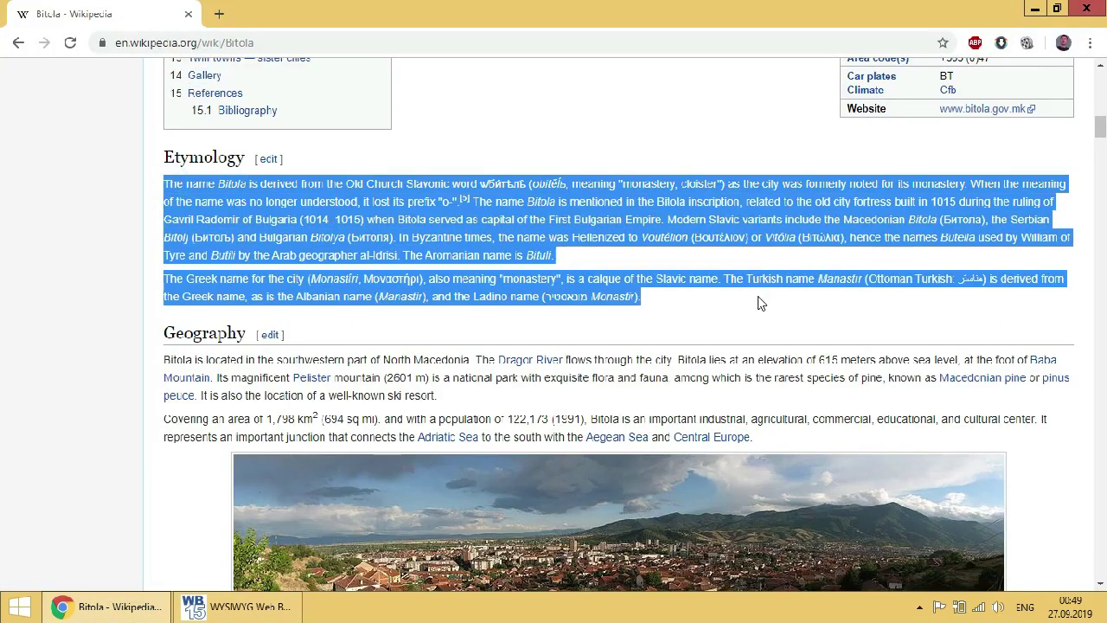
{"action": "right_click", "coordinate": [734, 236]}
{"action": "left_click", "coordinate": [742, 241]}
{"action": "left_click", "coordinate": [235, 606]}
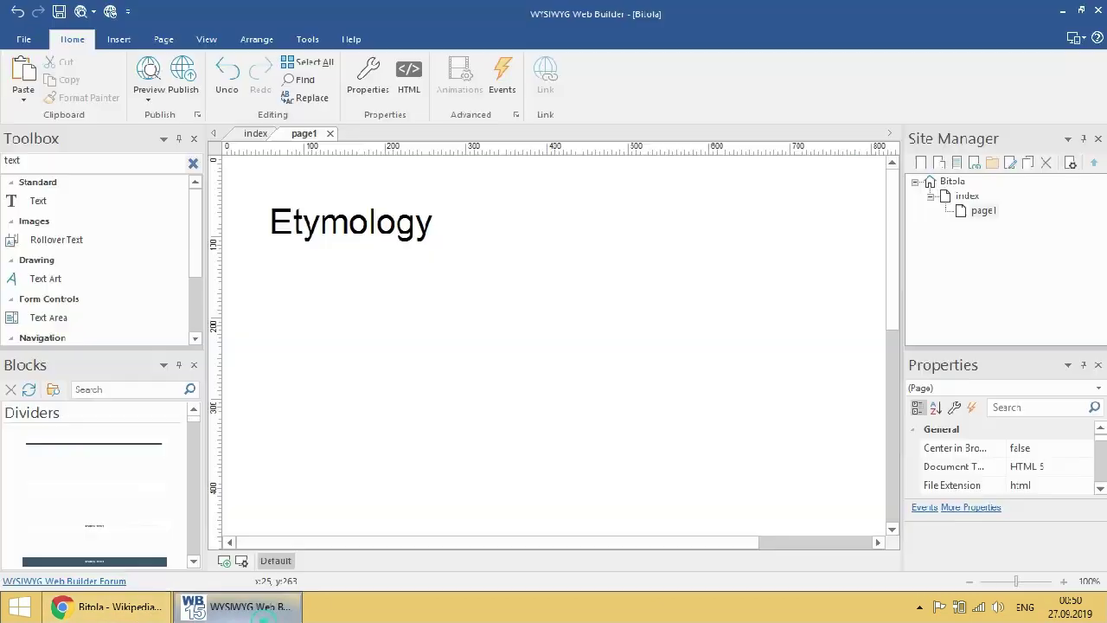
- Place a Text Area about 668 by 215 pixels directly below the Etymology heading on page1
{"action": "left_click", "coordinate": [298, 264]}
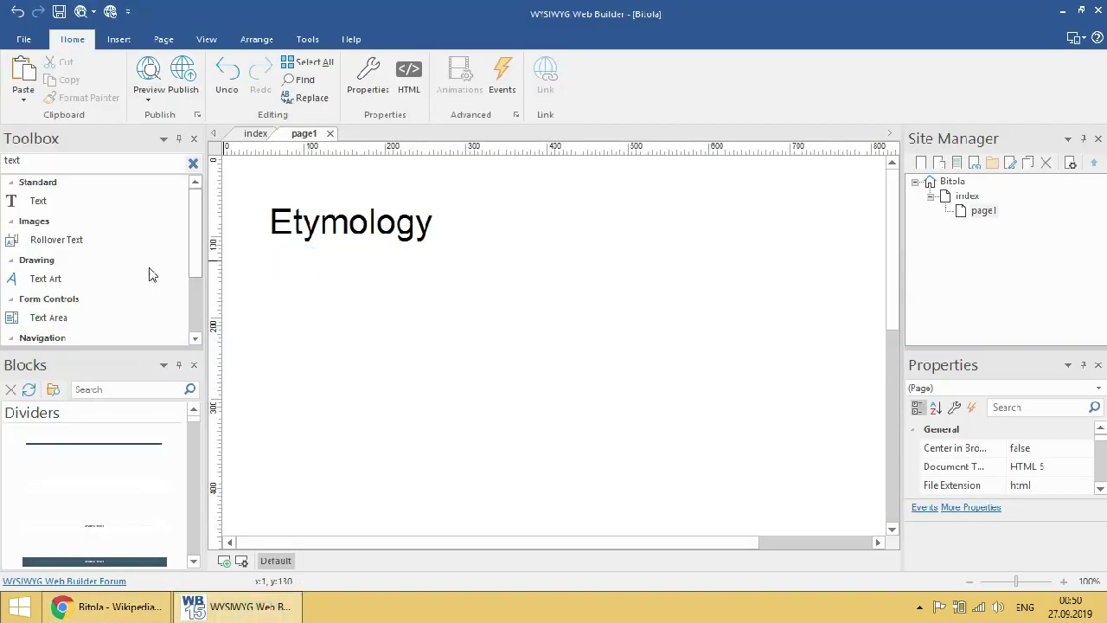
{"action": "left_click", "coordinate": [78, 319]}
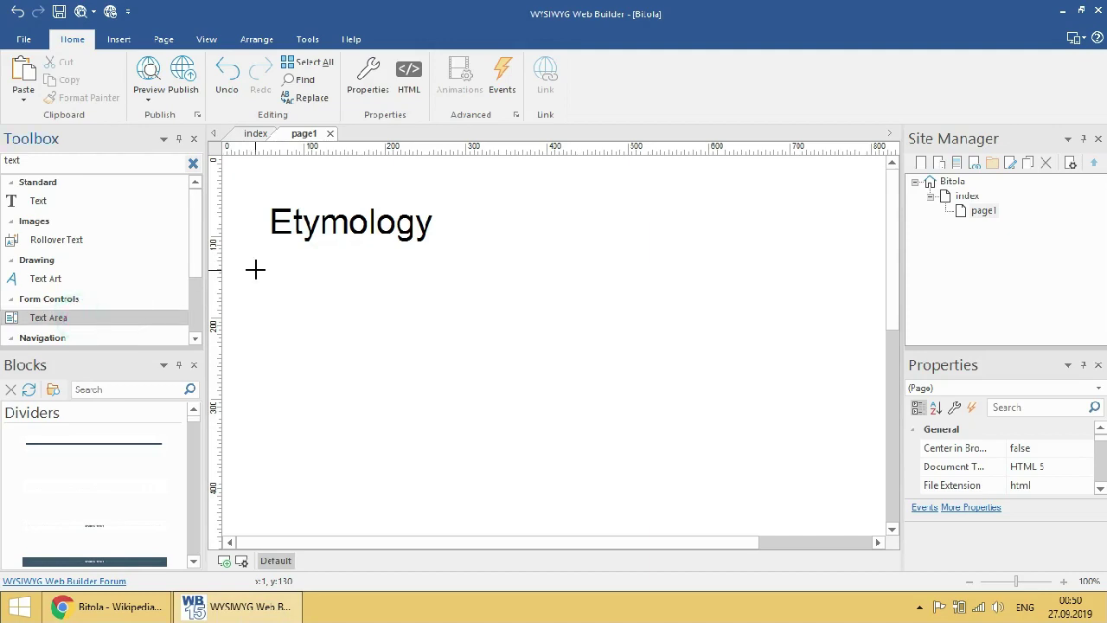
{"action": "left_click_drag", "start_coordinate": [270, 263], "coordinate": [811, 437]}
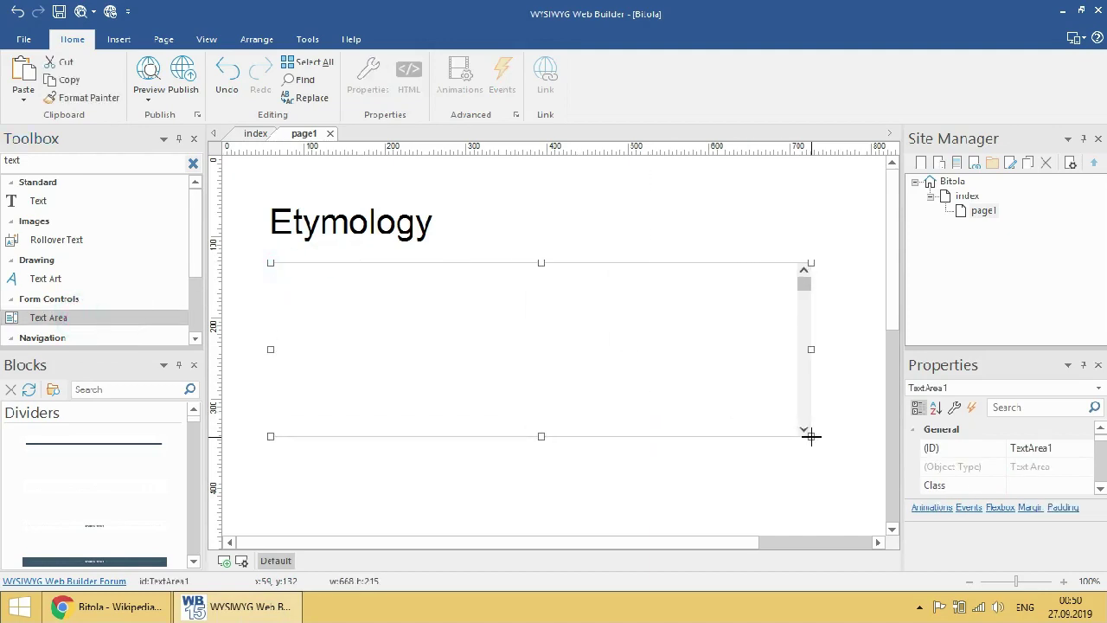
- Paste the copied Etymology paragraphs as the text area's initial value, clear its name, and apply the settings
{"action": "double_click", "coordinate": [338, 271]}
{"action": "left_click", "coordinate": [488, 179]}
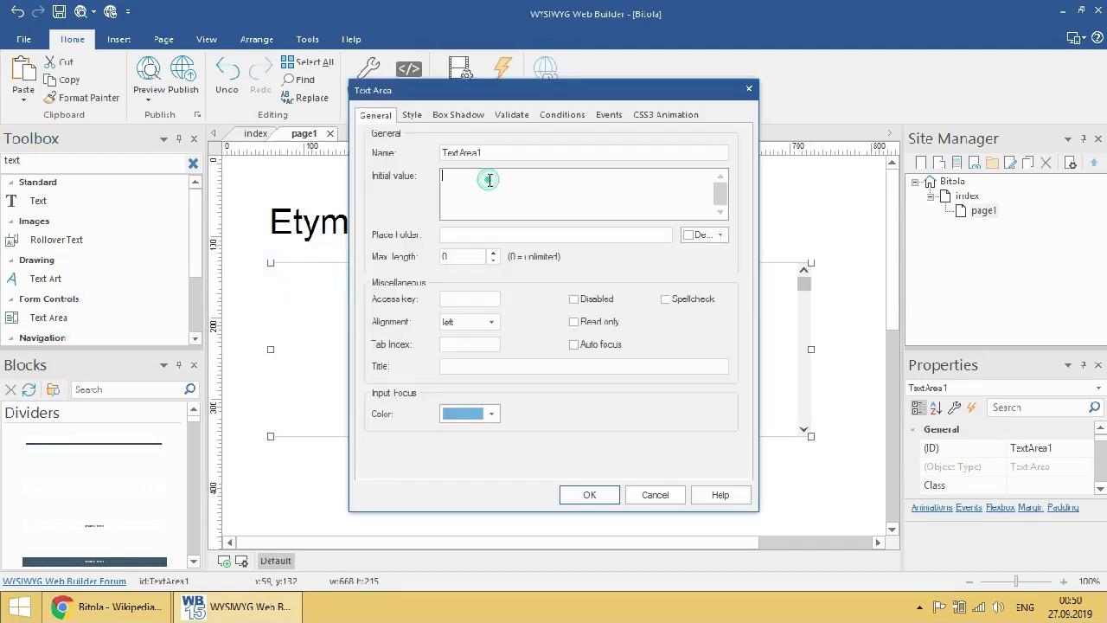
{"action": "key", "text": "ctrl+v"}
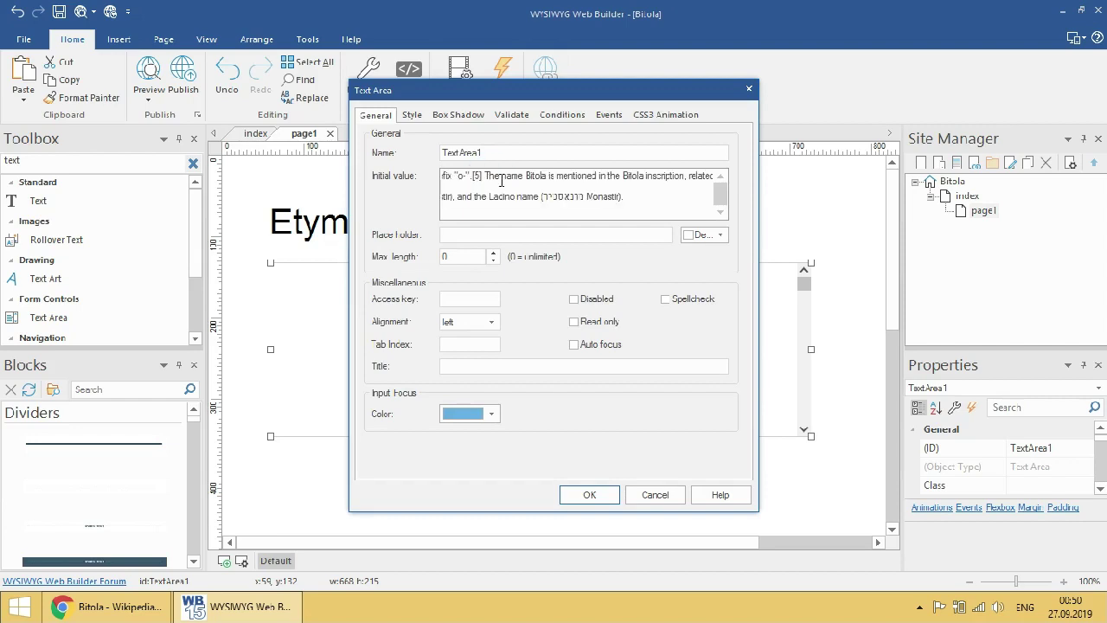
{"action": "left_click", "coordinate": [666, 204]}
{"action": "key", "text": "ctrl+a"}
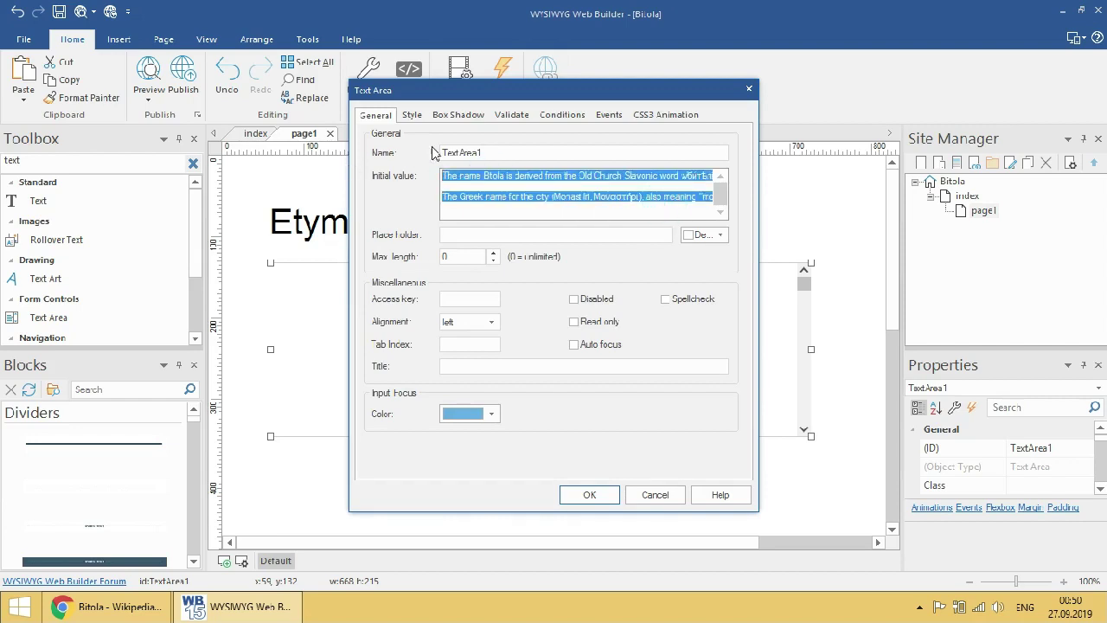
{"action": "left_click_drag", "start_coordinate": [489, 153], "coordinate": [434, 159]}
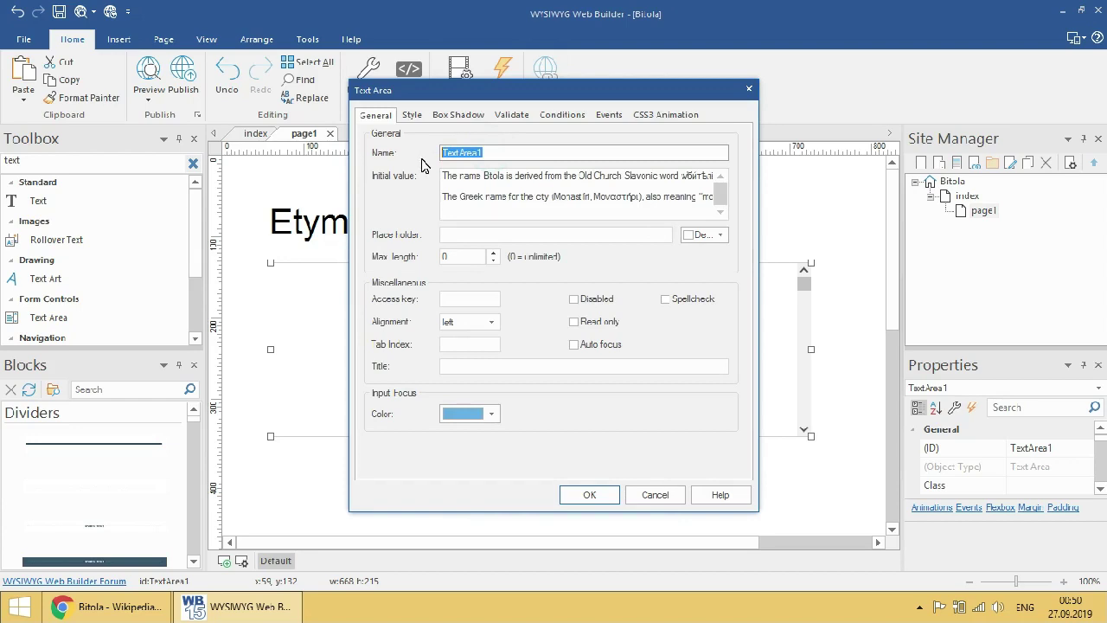
{"action": "key", "text": "BackSpace"}
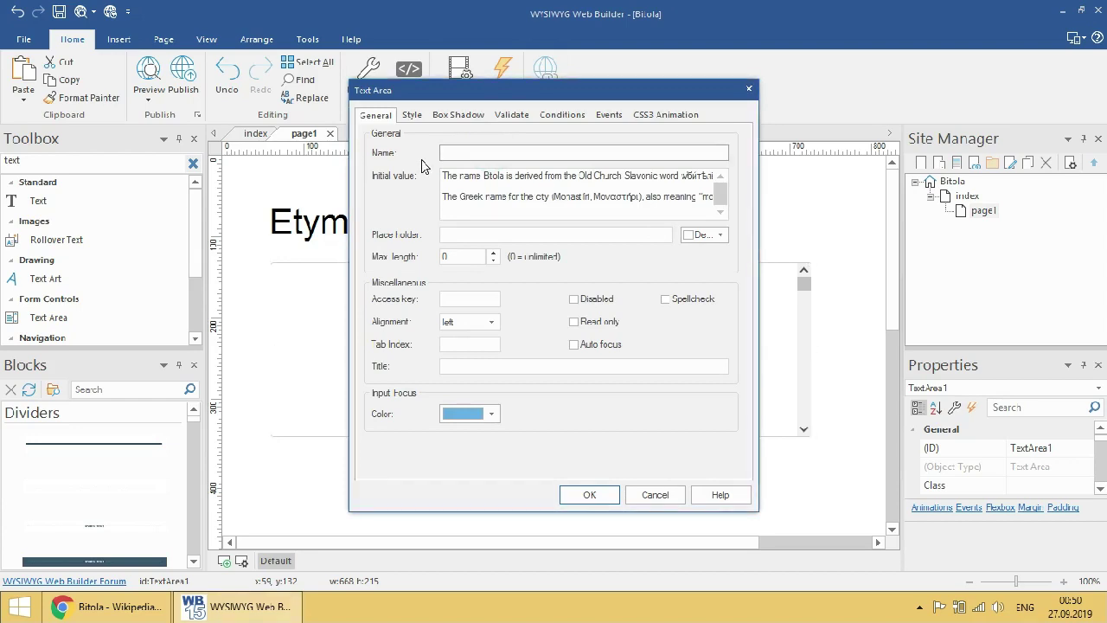
{"action": "left_click", "coordinate": [606, 499]}
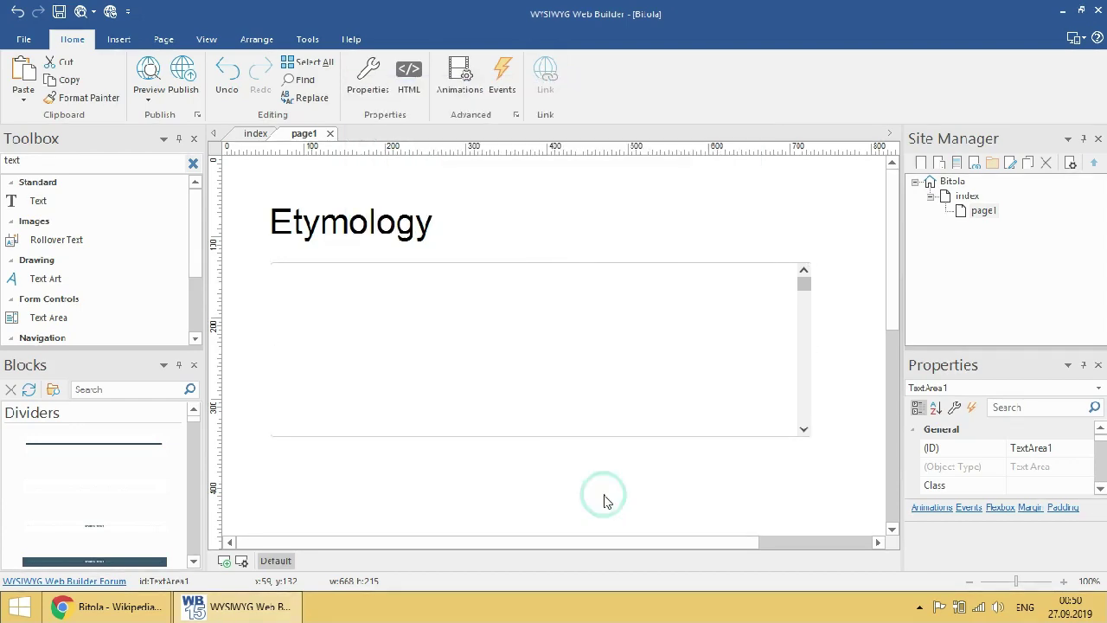
{"action": "left_click", "coordinate": [548, 465]}
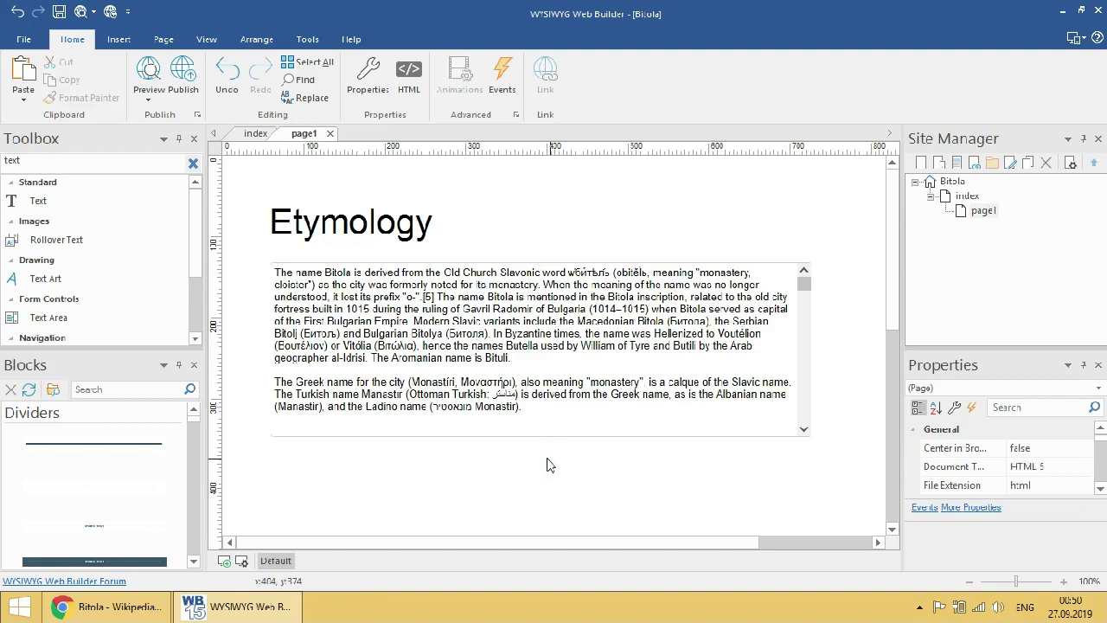
{"action": "key", "text": "alt+Tab"}
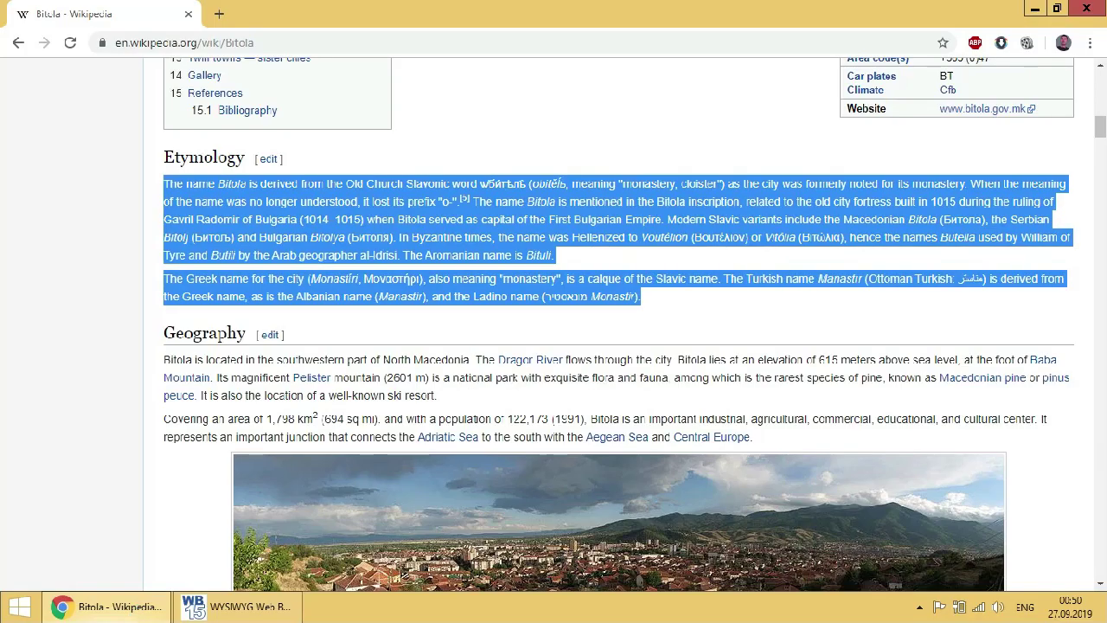
{"action": "key", "text": "alt+Tab"}
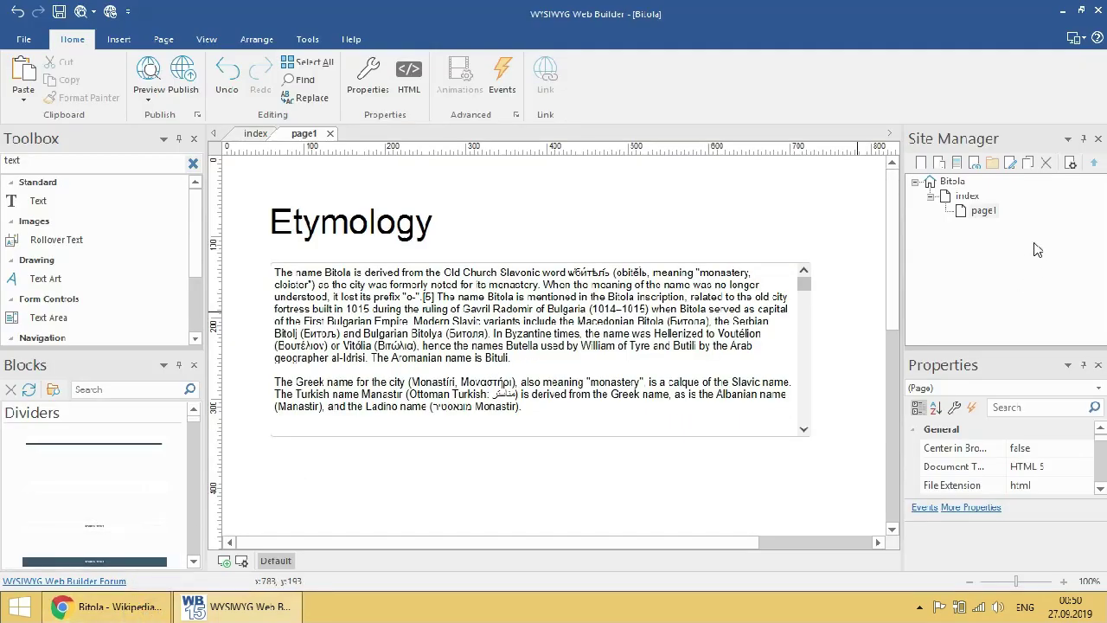
{"action": "right_click", "coordinate": [984, 212]}
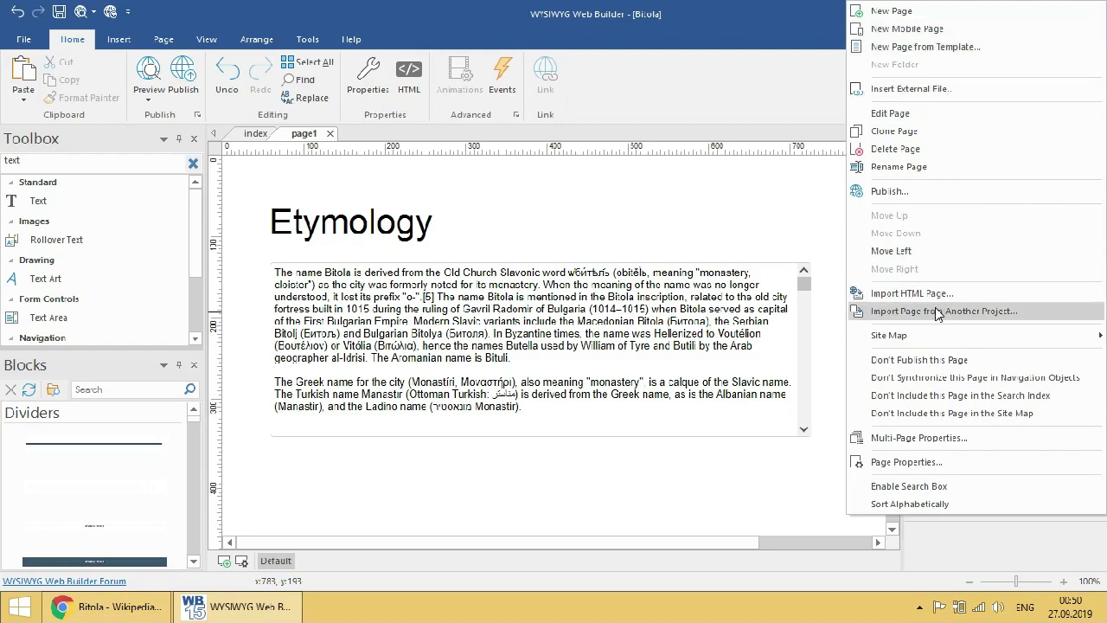
{"action": "left_click", "coordinate": [938, 543]}
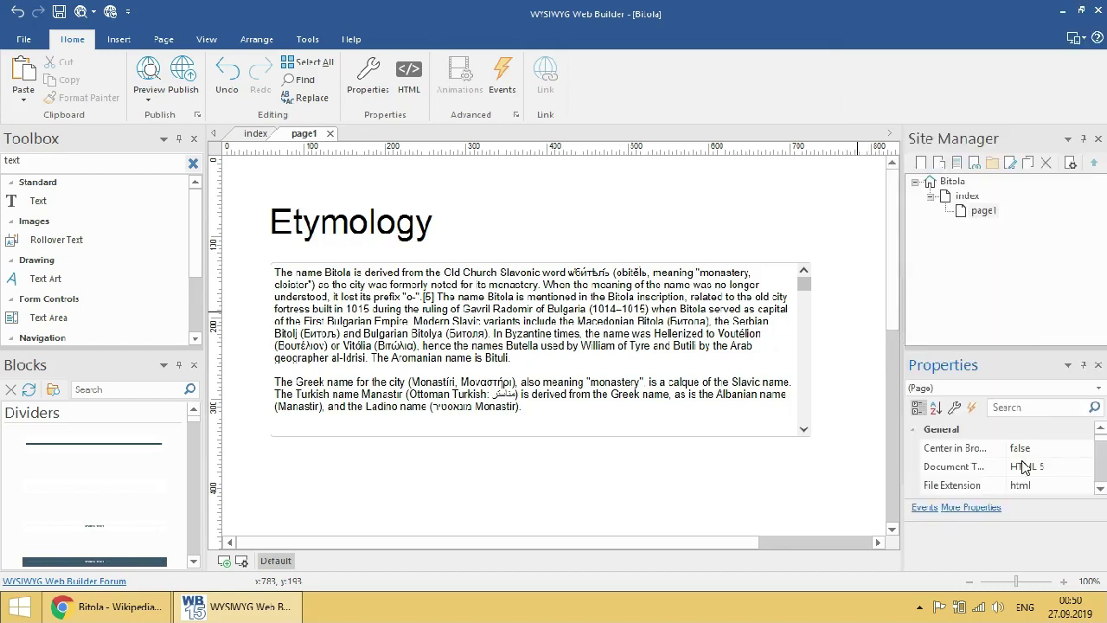
- Filter the page properties for "name" and set the menu name of page1 to "Etymology"
{"action": "left_click", "coordinate": [1029, 407]}
{"action": "type", "text": "name"}
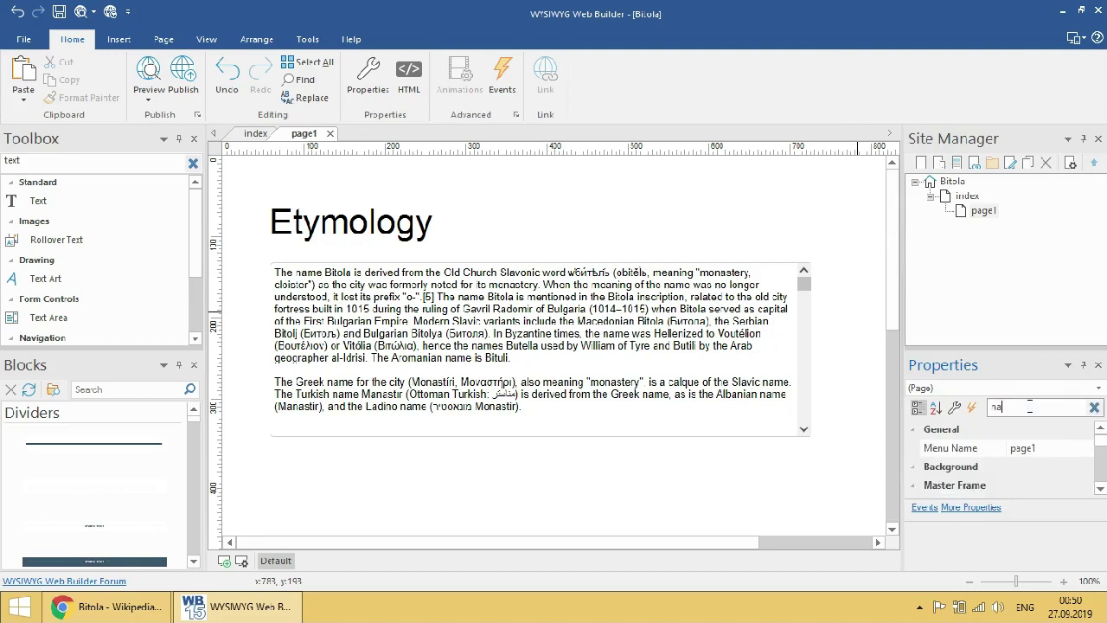
{"action": "left_click", "coordinate": [1019, 445]}
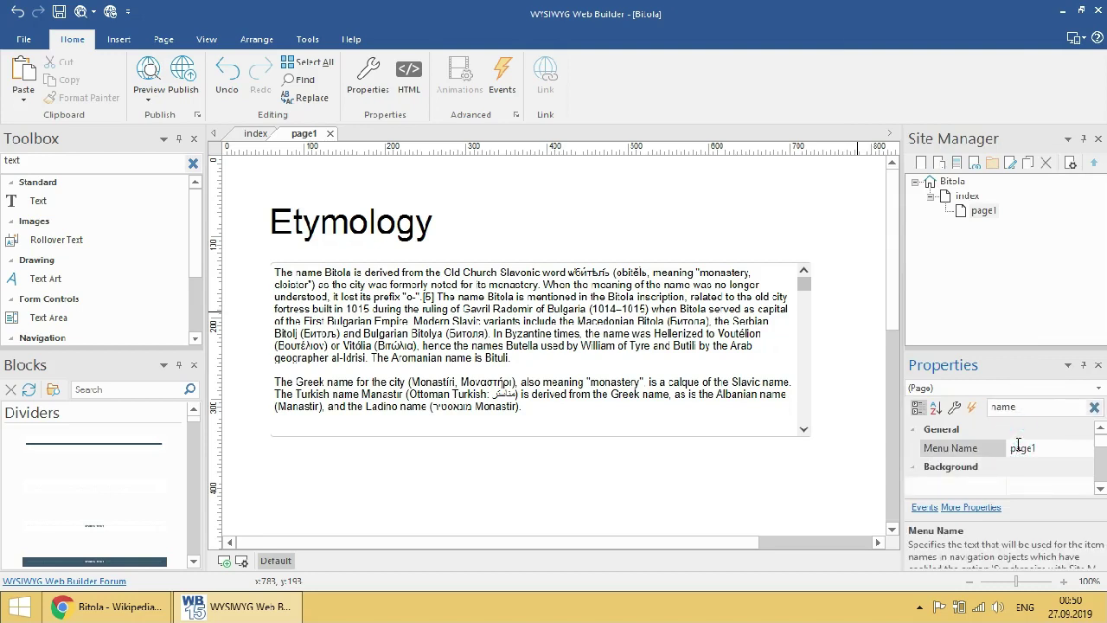
{"action": "left_click_drag", "start_coordinate": [1049, 453], "coordinate": [1000, 468]}
{"action": "left_click", "coordinate": [986, 212]}
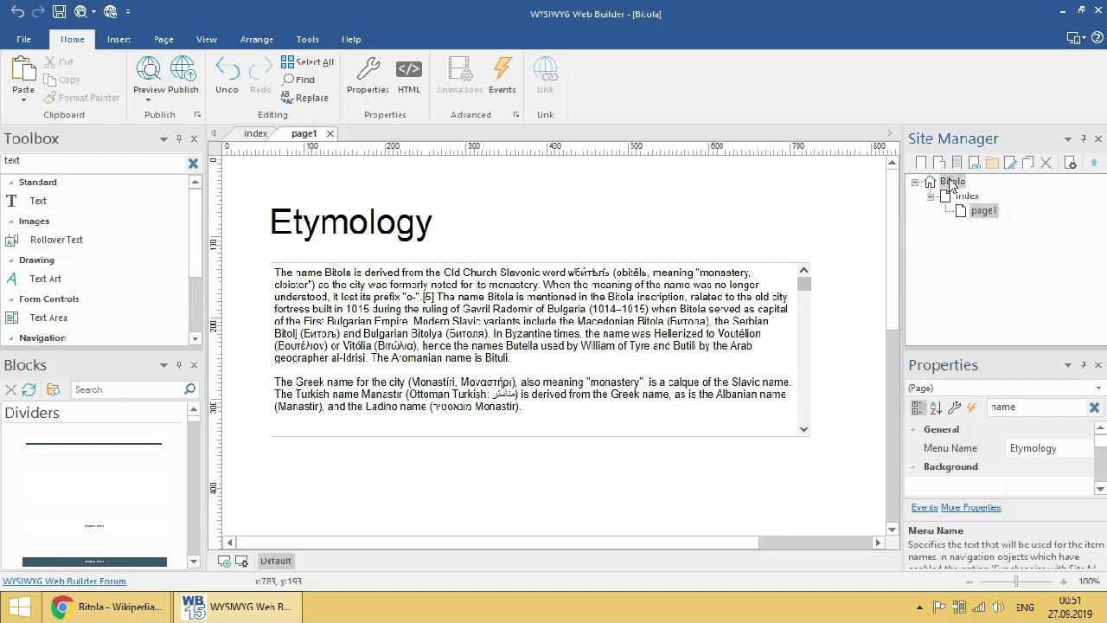
- On the index page, link the slide menu's Etymology item to page1 as a page in this project and apply the menu settings
{"action": "left_click", "coordinate": [958, 197]}
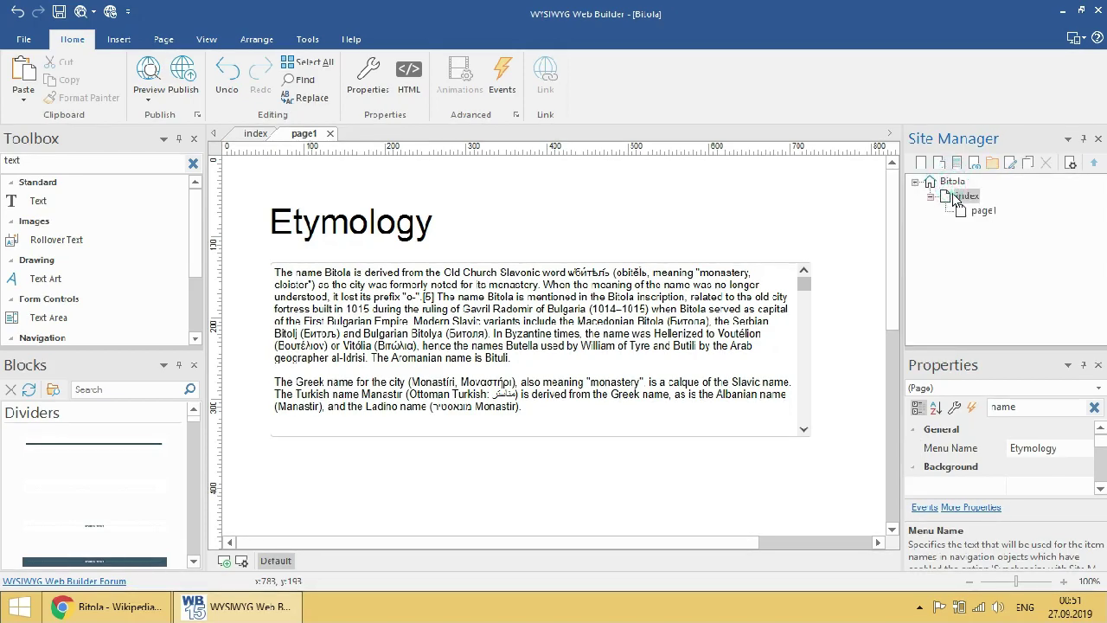
{"action": "double_click", "coordinate": [957, 197]}
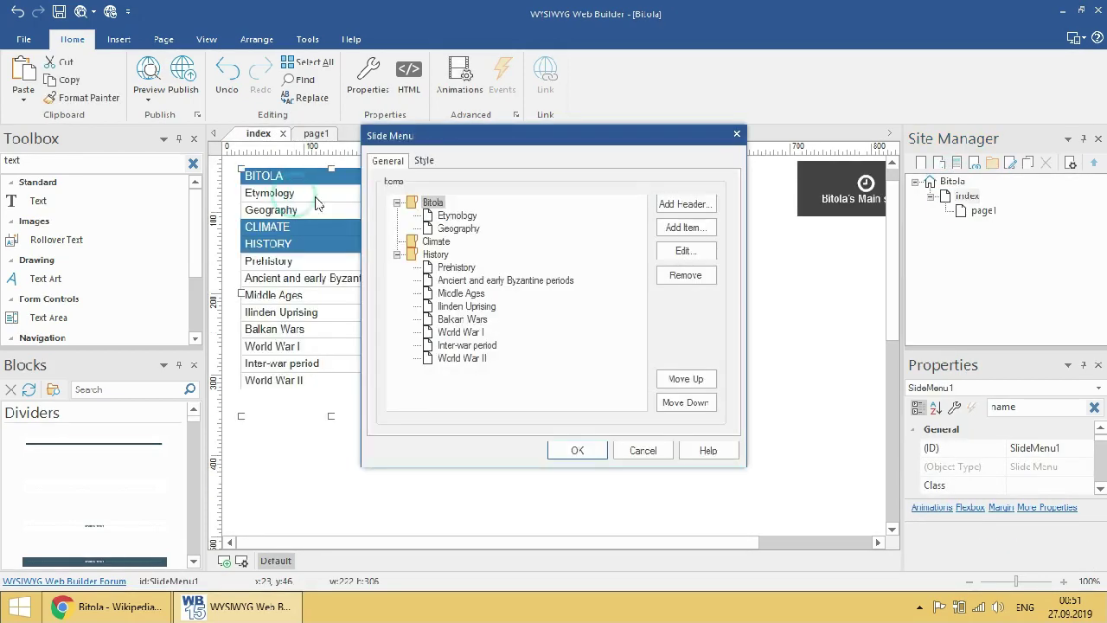
{"action": "left_click", "coordinate": [456, 217]}
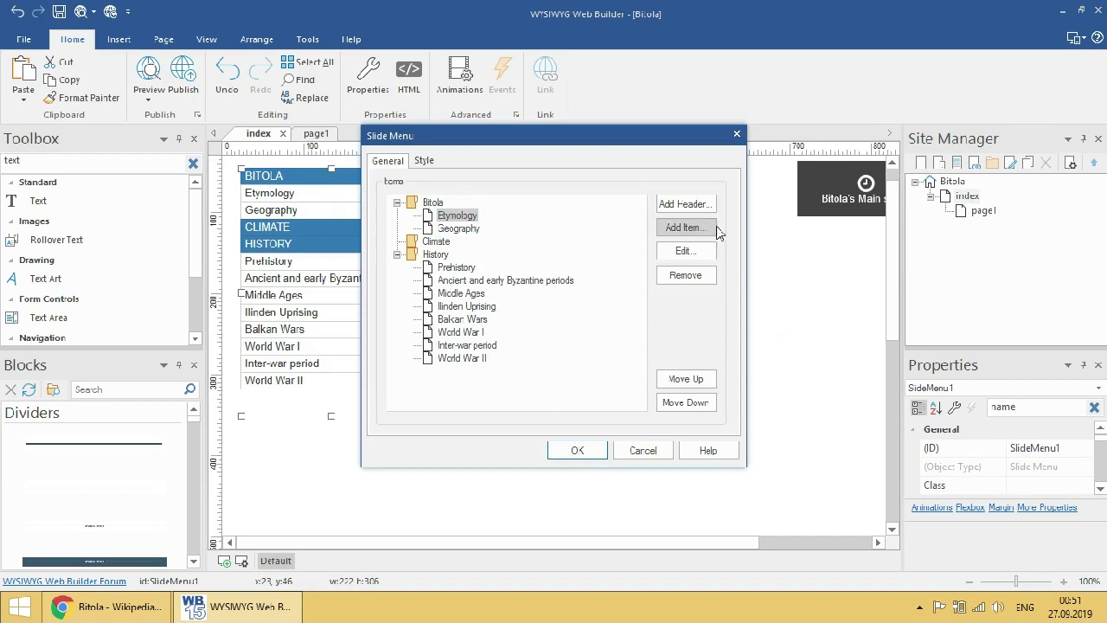
{"action": "left_click", "coordinate": [708, 250]}
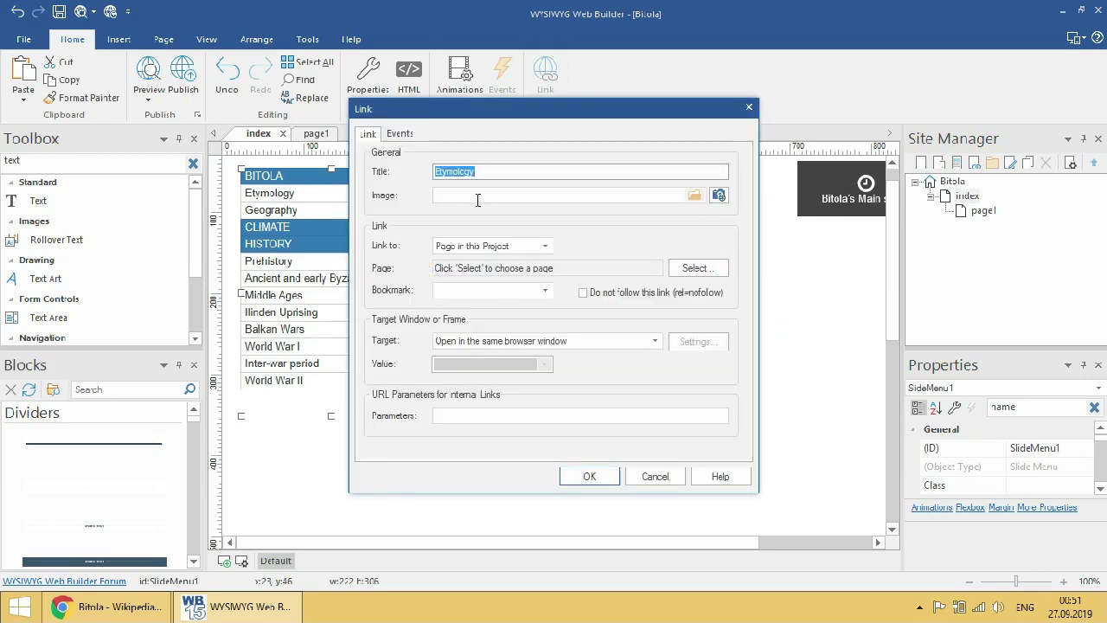
{"action": "left_click", "coordinate": [524, 246]}
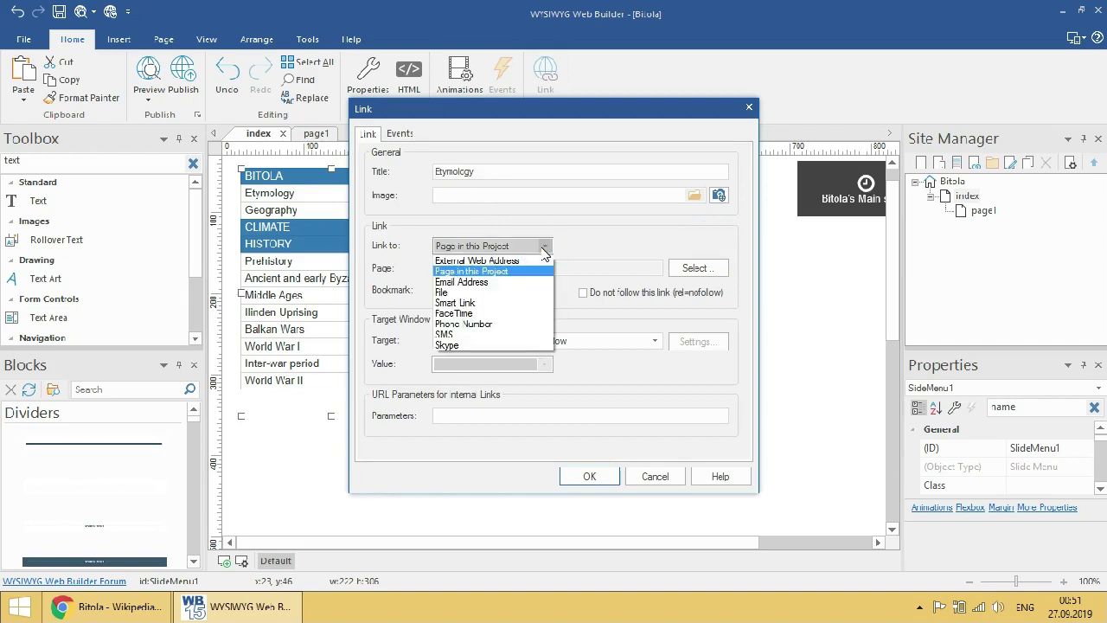
{"action": "left_click", "coordinate": [540, 272]}
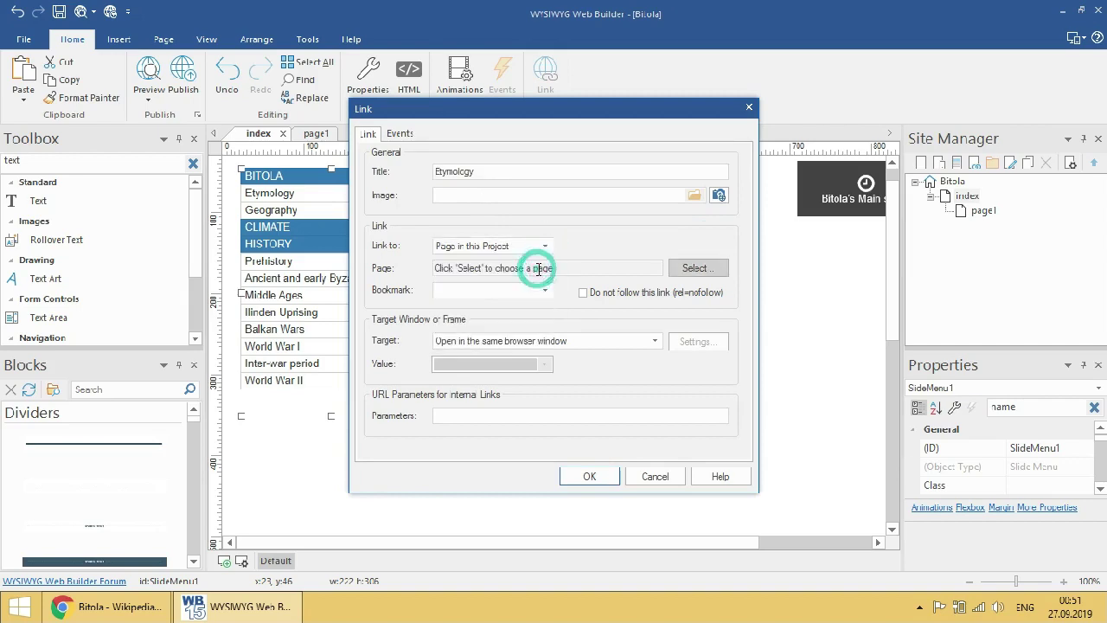
{"action": "left_click", "coordinate": [678, 277]}
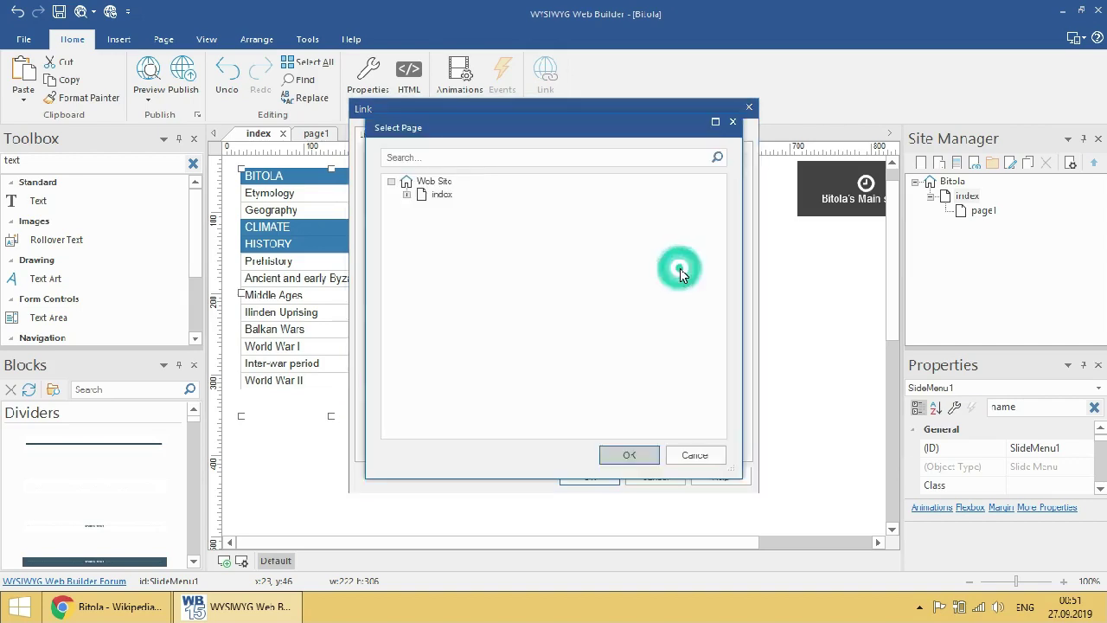
{"action": "left_click", "coordinate": [407, 195]}
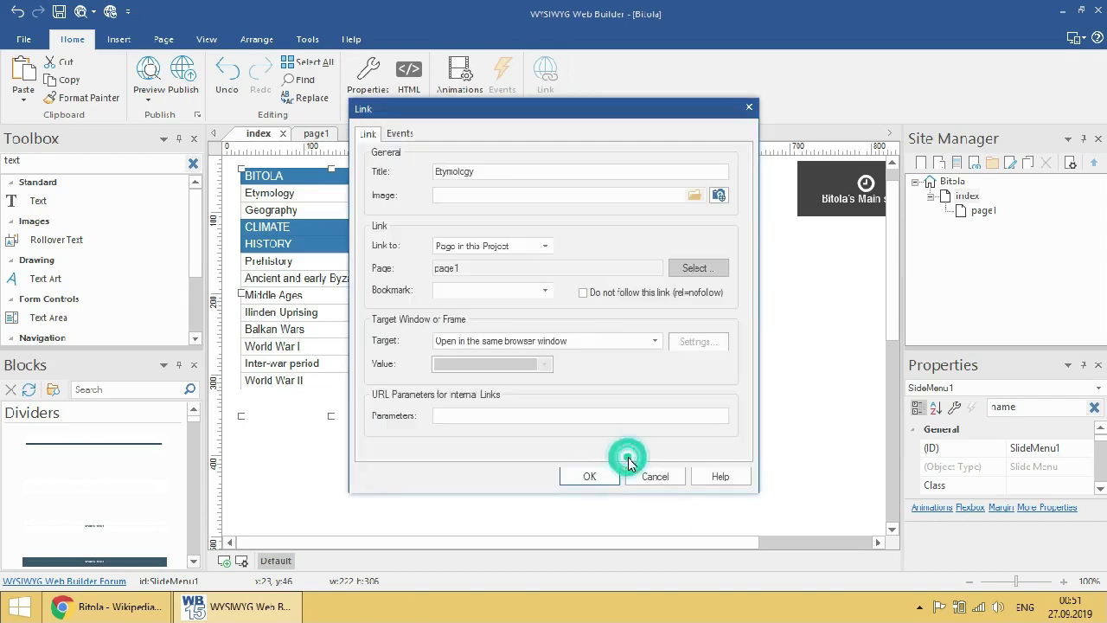
{"action": "left_click", "coordinate": [628, 455]}
{"action": "left_click", "coordinate": [602, 483]}
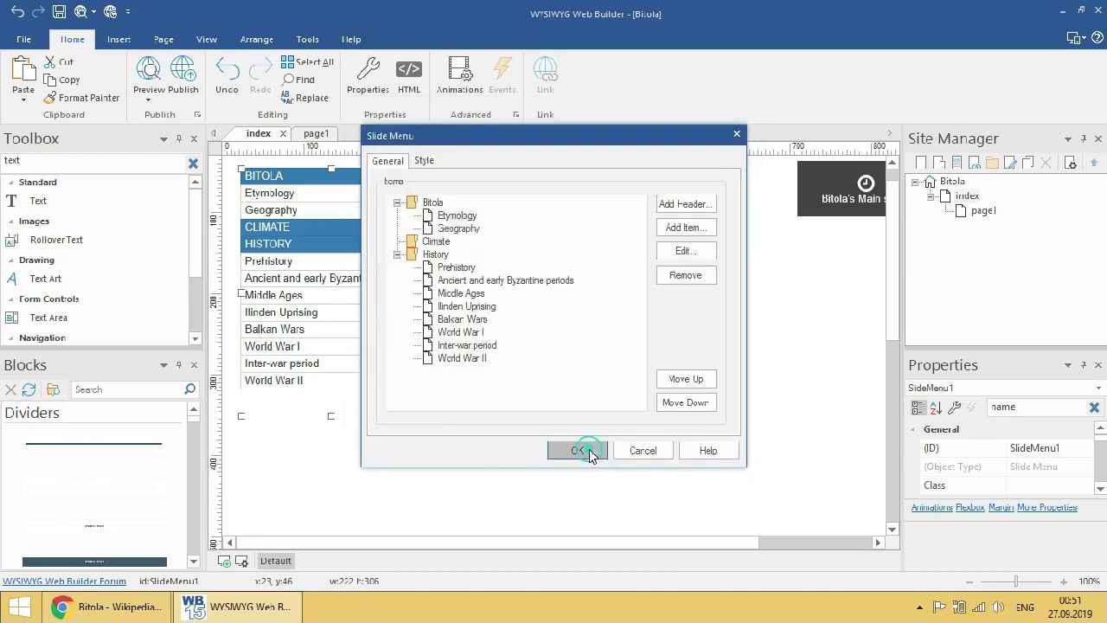
{"action": "left_click", "coordinate": [589, 449]}
- Preview the index page in the browser, check the Etymology menu link, and close the preview
{"action": "left_click", "coordinate": [79, 13]}
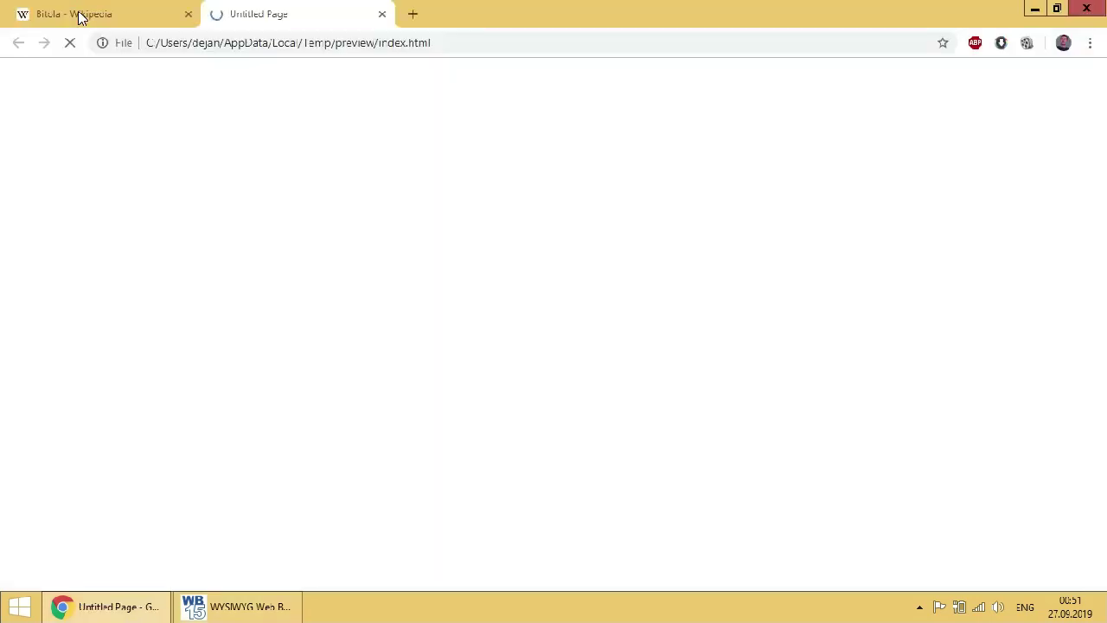
{"action": "left_click", "coordinate": [83, 132]}
{"action": "left_click", "coordinate": [18, 42]}
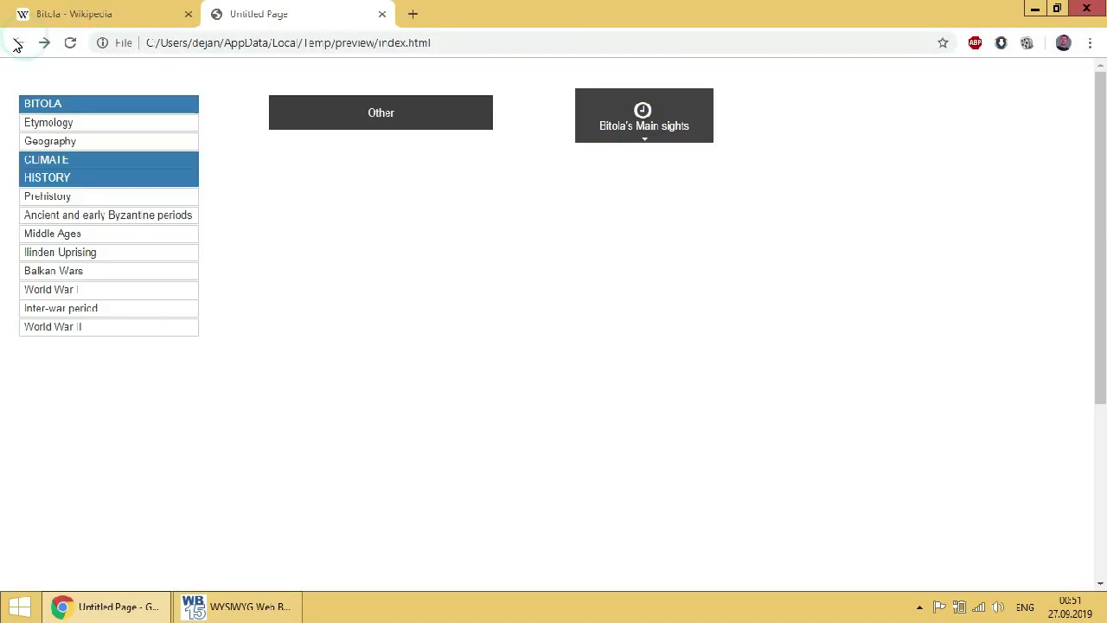
{"action": "left_click", "coordinate": [381, 14]}
{"action": "key", "text": "alt+Tab"}
- Delete page1 from the site and clone the index page to replace it
{"action": "key", "text": "Delete"}
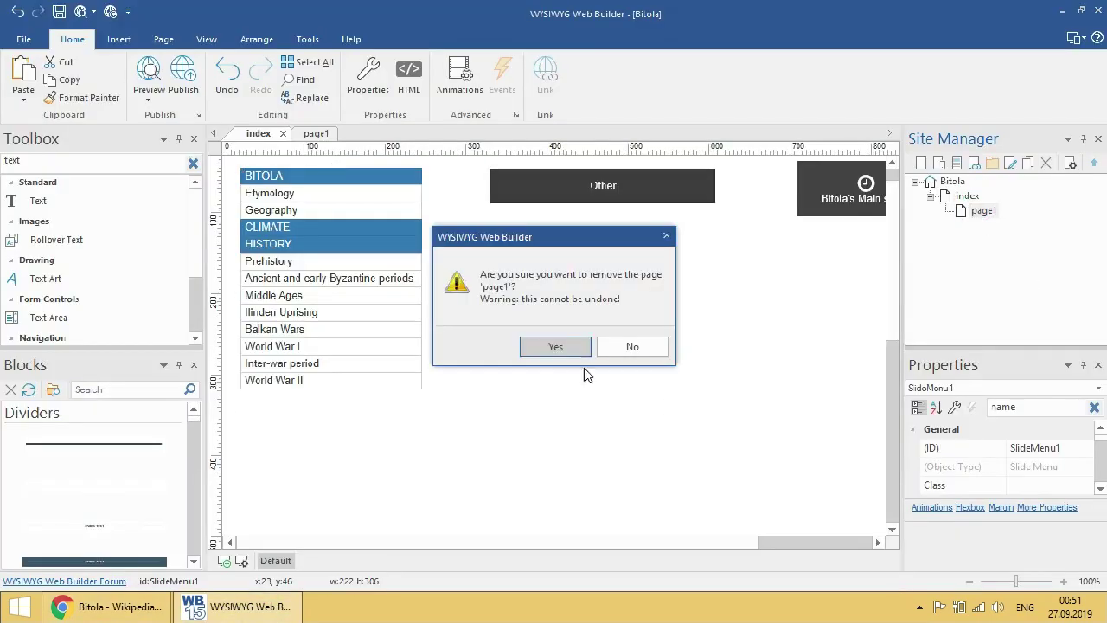
{"action": "left_click", "coordinate": [571, 349]}
{"action": "right_click", "coordinate": [963, 199]}
{"action": "left_click", "coordinate": [961, 132]}
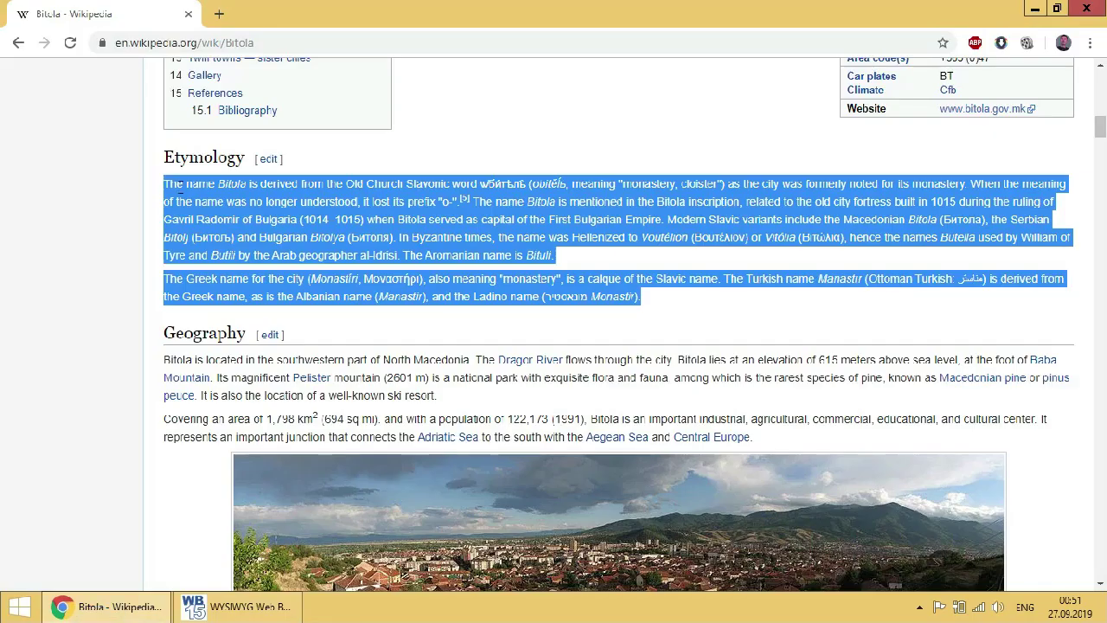
- Add a text object about 296 px wide below the Other menu on page1
{"action": "double_click", "coordinate": [70, 155]}
{"action": "key", "text": "ctrl+c"}
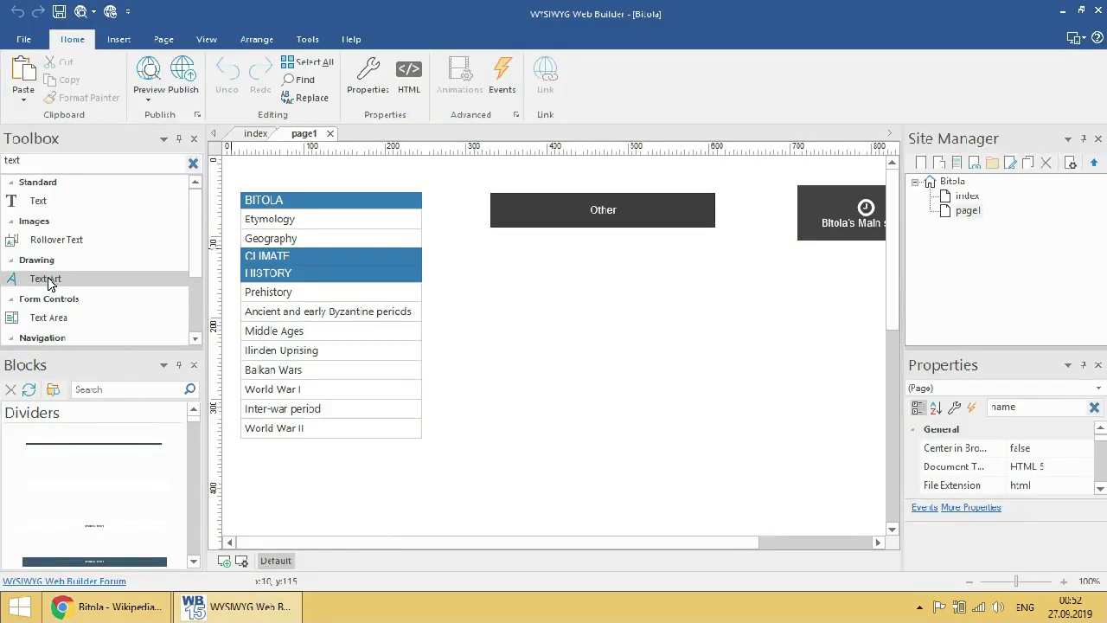
{"action": "left_click_drag", "start_coordinate": [38, 200], "coordinate": [508, 271]}
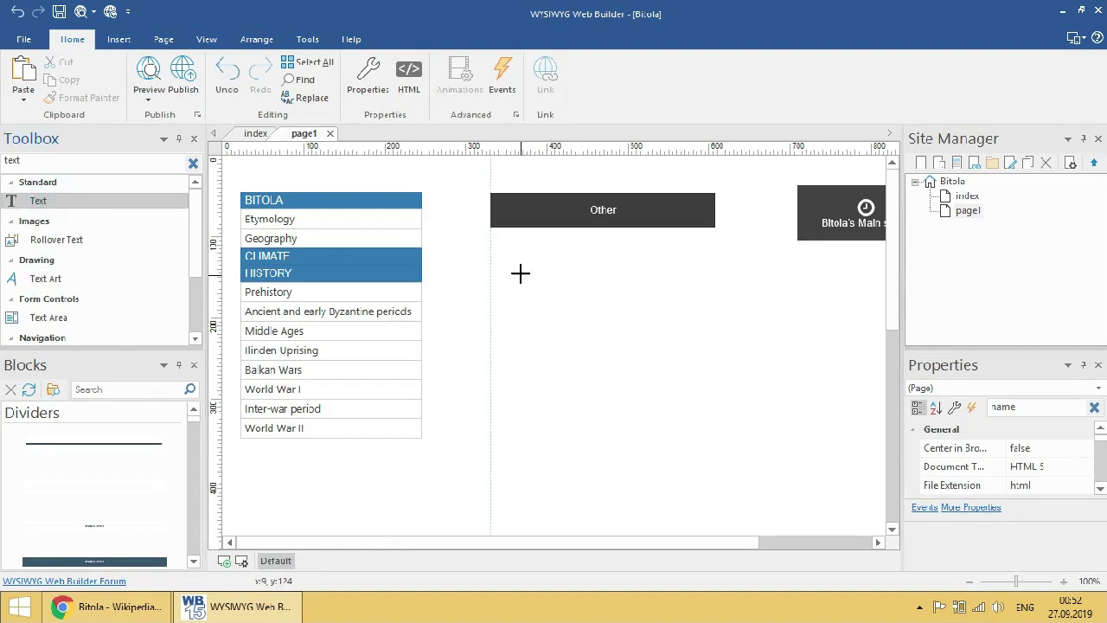
{"action": "left_click", "coordinate": [475, 249]}
{"action": "double_click", "coordinate": [531, 252]}
- Fill the new text object with the "Etymology" heading copied from Wikipedia and style it as Heading 1
{"action": "right_click", "coordinate": [218, 159]}
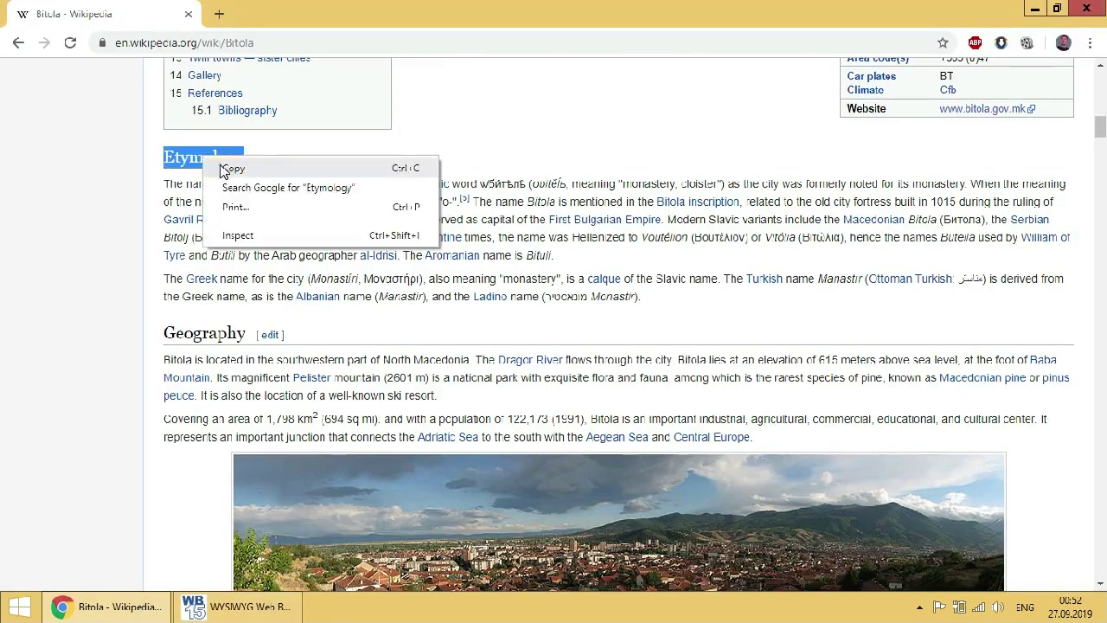
{"action": "left_click", "coordinate": [223, 171]}
{"action": "double_click", "coordinate": [523, 256]}
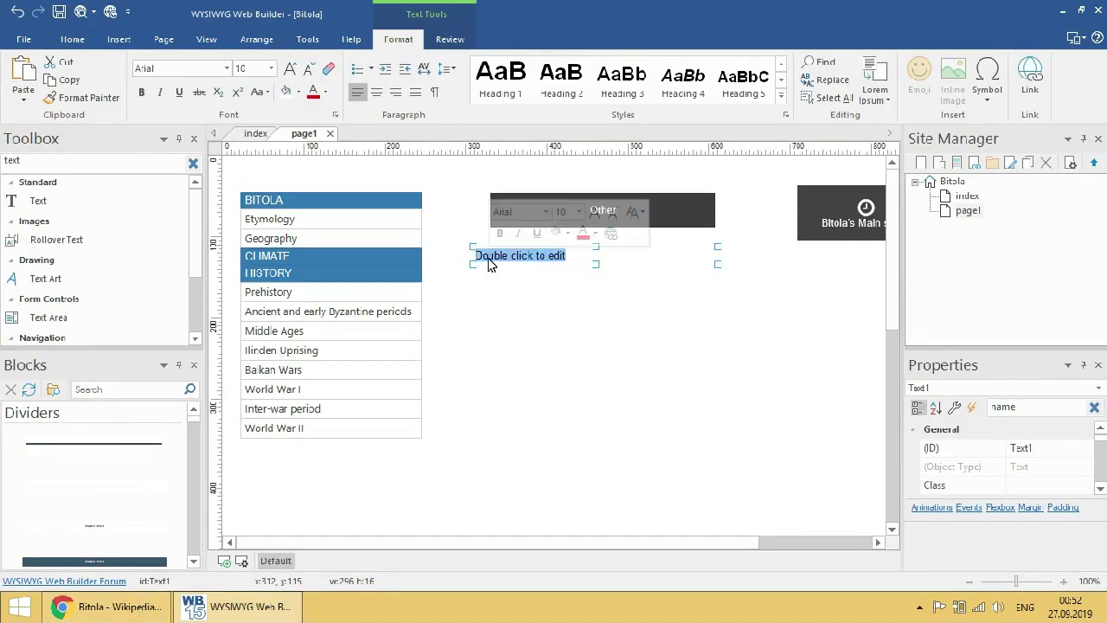
{"action": "key", "text": "ctrl+v"}
{"action": "left_click", "coordinate": [500, 78]}
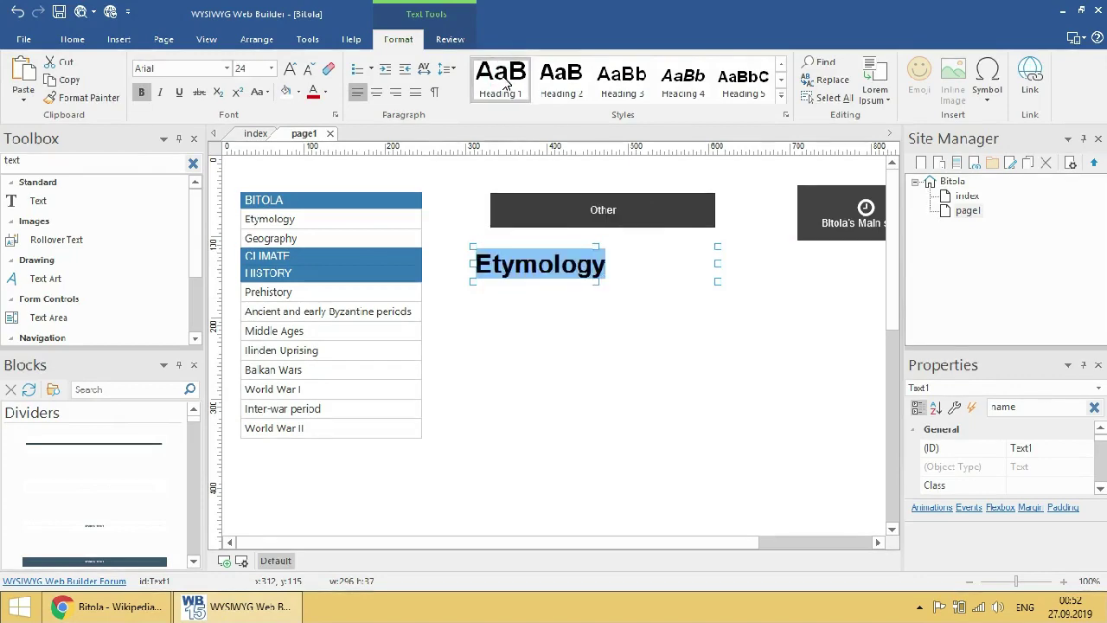
{"action": "left_click", "coordinate": [781, 79]}
{"action": "left_click", "coordinate": [781, 94]}
{"action": "left_click", "coordinate": [534, 372]}
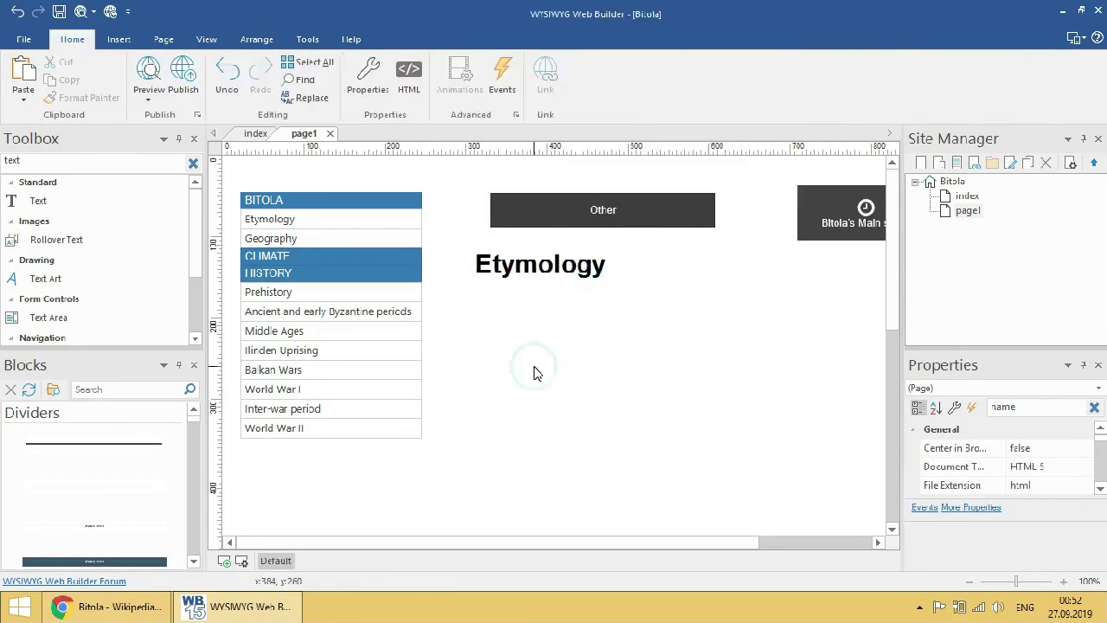
- Add a text area under the heading containing Wikipedia's Etymology article text, and enlarge it to about 583 by 278 px
{"action": "left_click", "coordinate": [95, 318]}
{"action": "left_click_drag", "start_coordinate": [470, 290], "coordinate": [729, 319]}
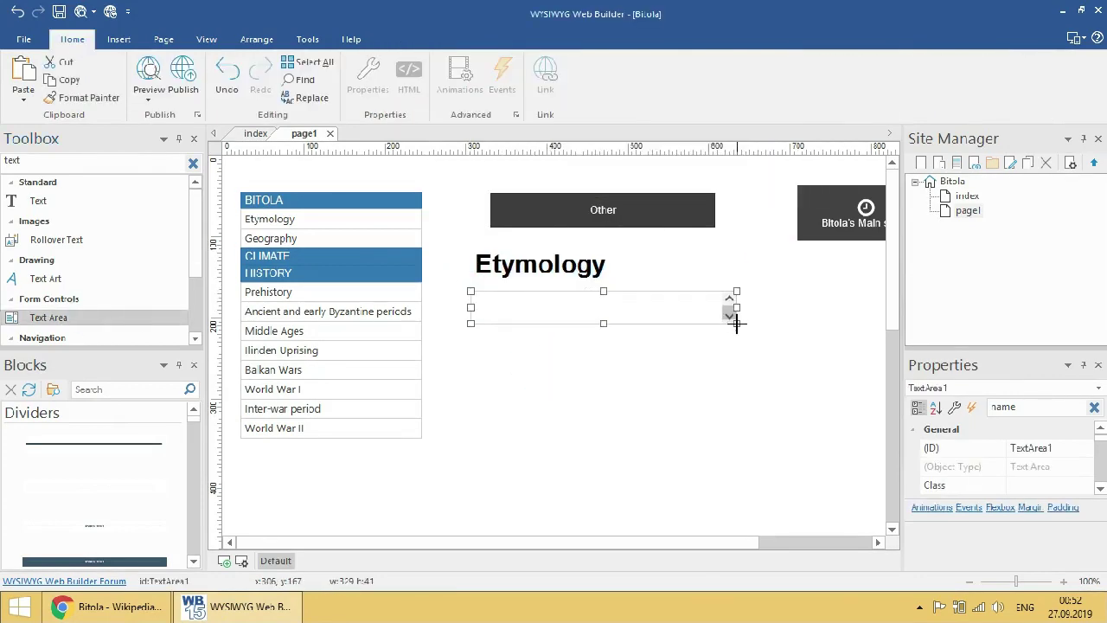
{"action": "key", "text": "alt+Tab"}
{"action": "left_click_drag", "start_coordinate": [163, 156], "coordinate": [761, 334]}
{"action": "right_click", "coordinate": [769, 292]}
{"action": "left_click", "coordinate": [736, 299]}
{"action": "key", "text": "alt+Tab"}
{"action": "double_click", "coordinate": [507, 297]}
{"action": "key", "text": "ctrl+v"}
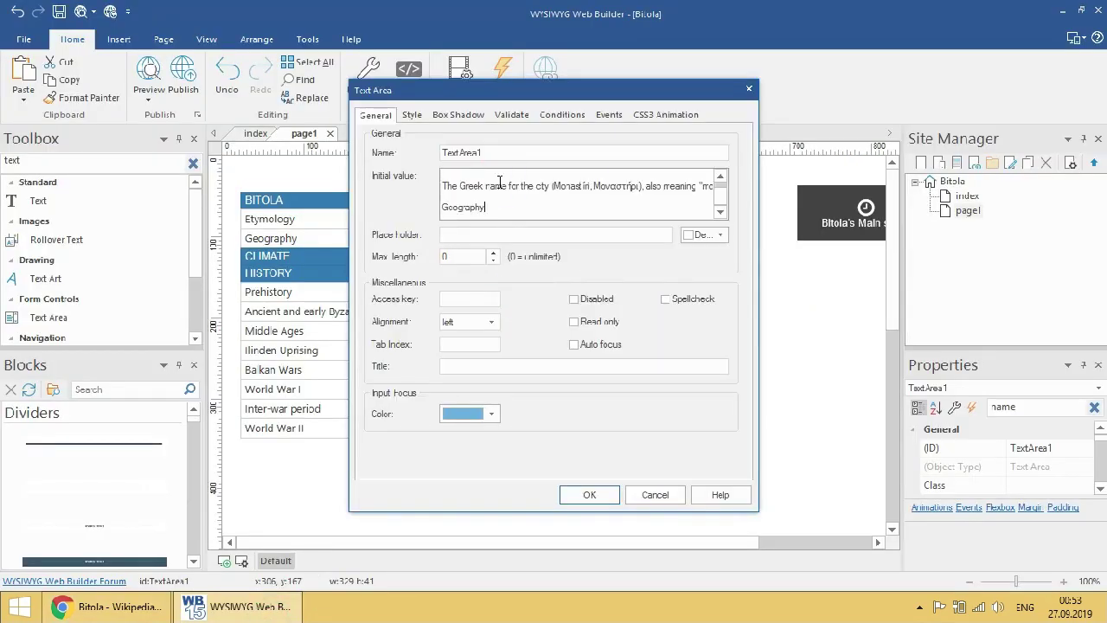
{"action": "left_click", "coordinate": [588, 560]}
{"action": "left_click_drag", "start_coordinate": [603, 319], "coordinate": [668, 542]}
{"action": "left_click_drag", "start_coordinate": [662, 403], "coordinate": [868, 403]}
- Examine the text area's style and validation settings
{"action": "double_click", "coordinate": [645, 446]}
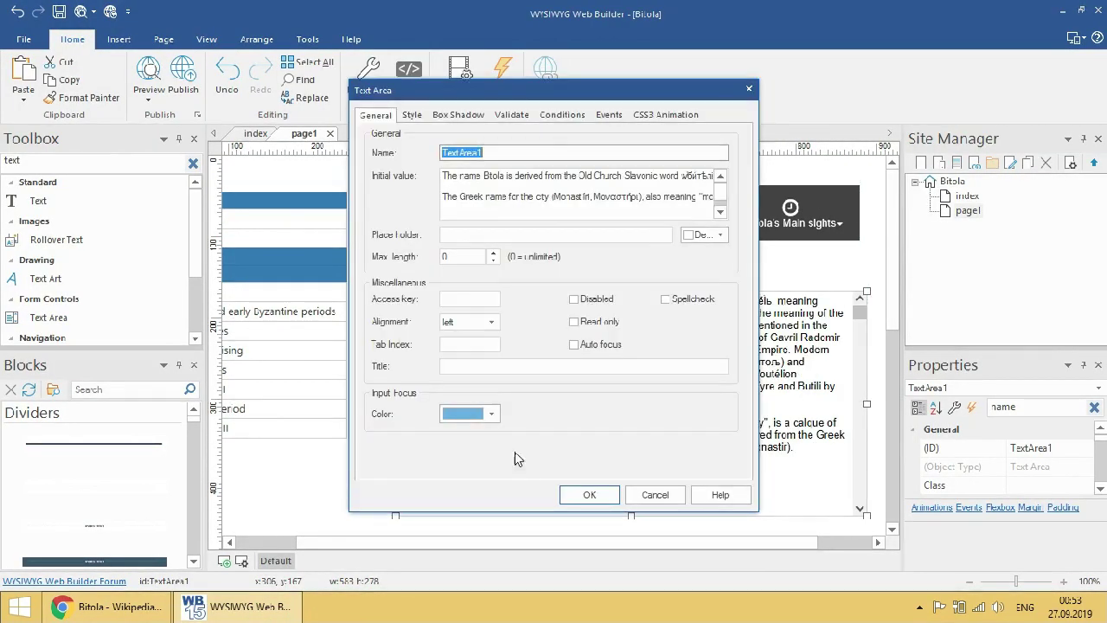
{"action": "left_click", "coordinate": [412, 115]}
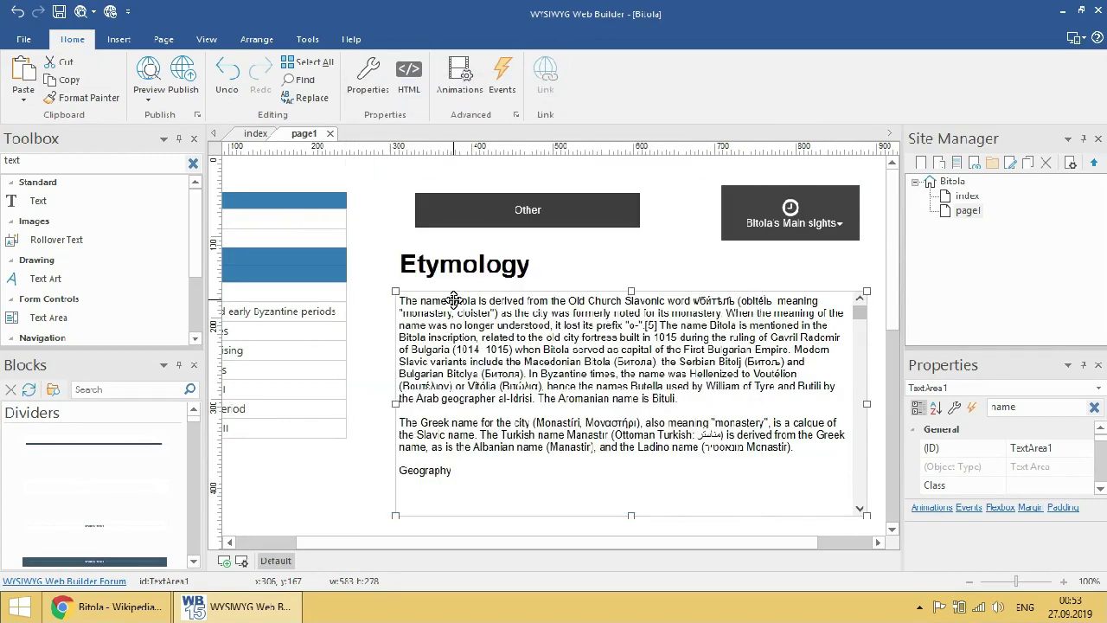
{"action": "double_click", "coordinate": [404, 313]}
{"action": "left_click", "coordinate": [508, 114]}
{"action": "left_click", "coordinate": [374, 114]}
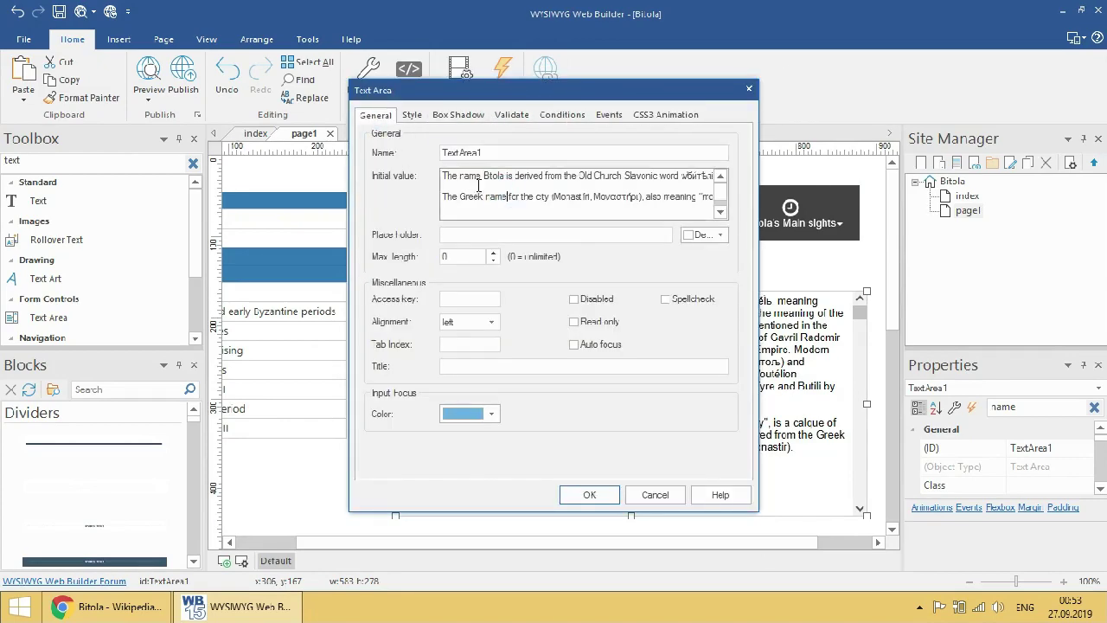
- Try center and right alignment for the text area's text, and return it to left alignment
{"action": "left_click_drag", "start_coordinate": [447, 170], "coordinate": [459, 216]}
{"action": "left_click", "coordinate": [490, 322]}
{"action": "left_click", "coordinate": [467, 349]}
{"action": "left_click", "coordinate": [589, 494]}
{"action": "double_click", "coordinate": [539, 412]}
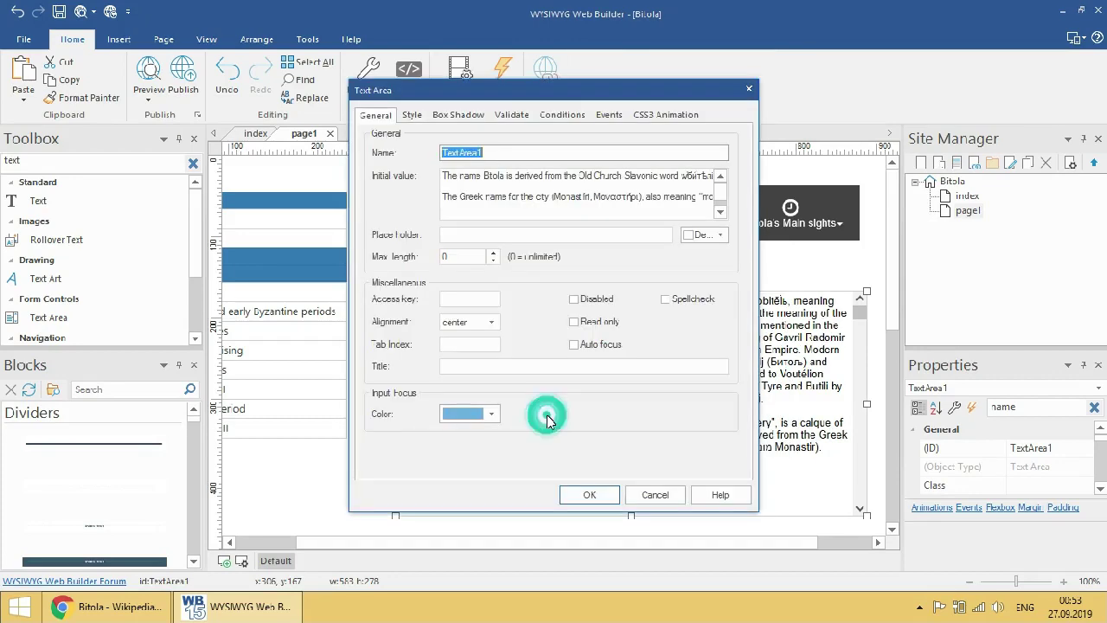
{"action": "left_click", "coordinate": [480, 365]}
{"action": "left_click", "coordinate": [589, 493]}
{"action": "double_click", "coordinate": [539, 413]}
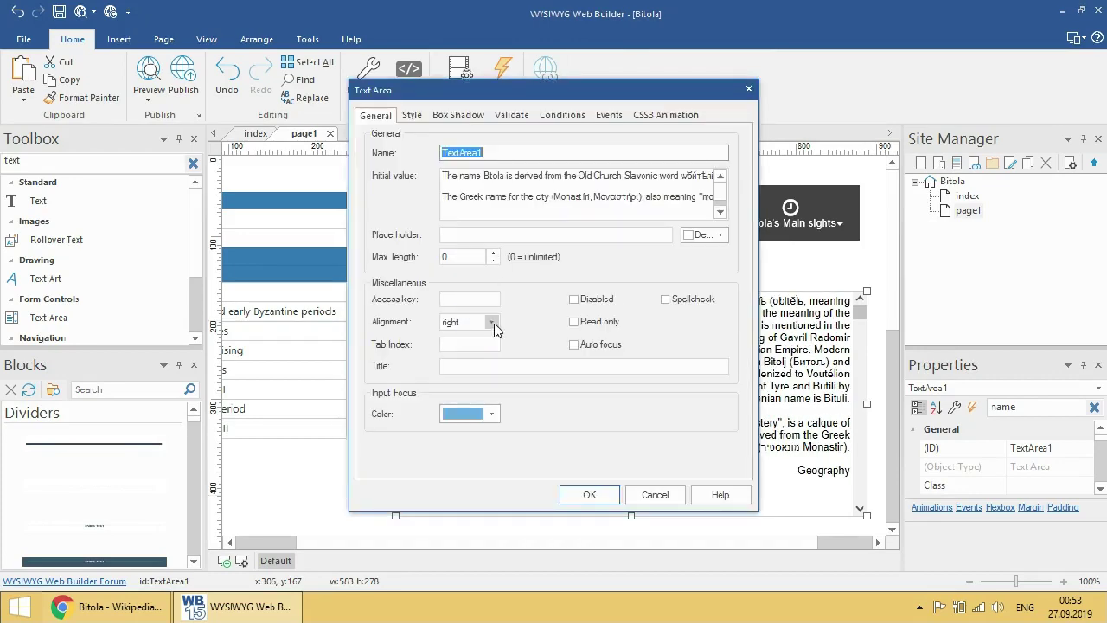
{"action": "left_click", "coordinate": [492, 323]}
{"action": "left_click", "coordinate": [487, 340]}
{"action": "left_click", "coordinate": [589, 494]}
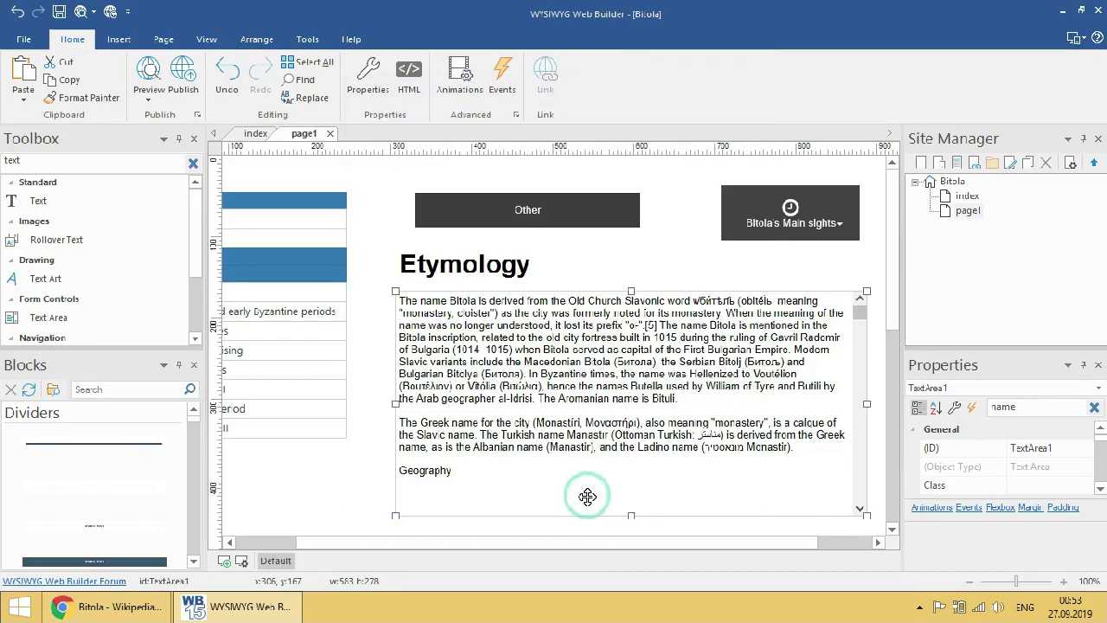
- Clear the filter from the properties list and select the index page in the site structure
{"action": "right_click", "coordinate": [973, 211]}
{"action": "left_click", "coordinate": [754, 403]}
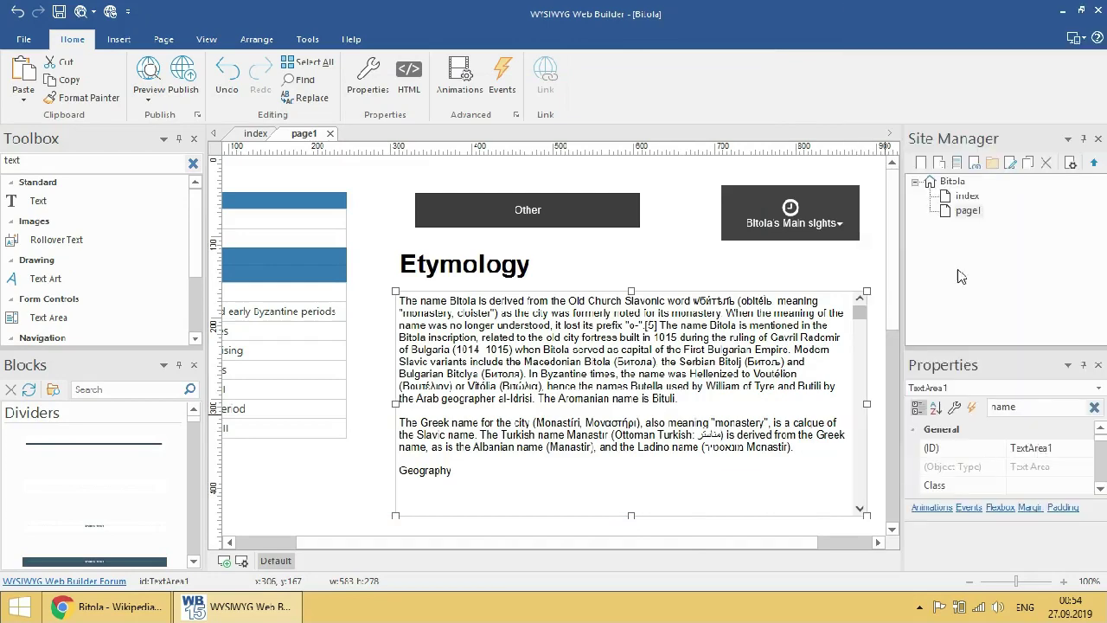
{"action": "left_click", "coordinate": [1033, 406]}
{"action": "left_click", "coordinate": [966, 197]}
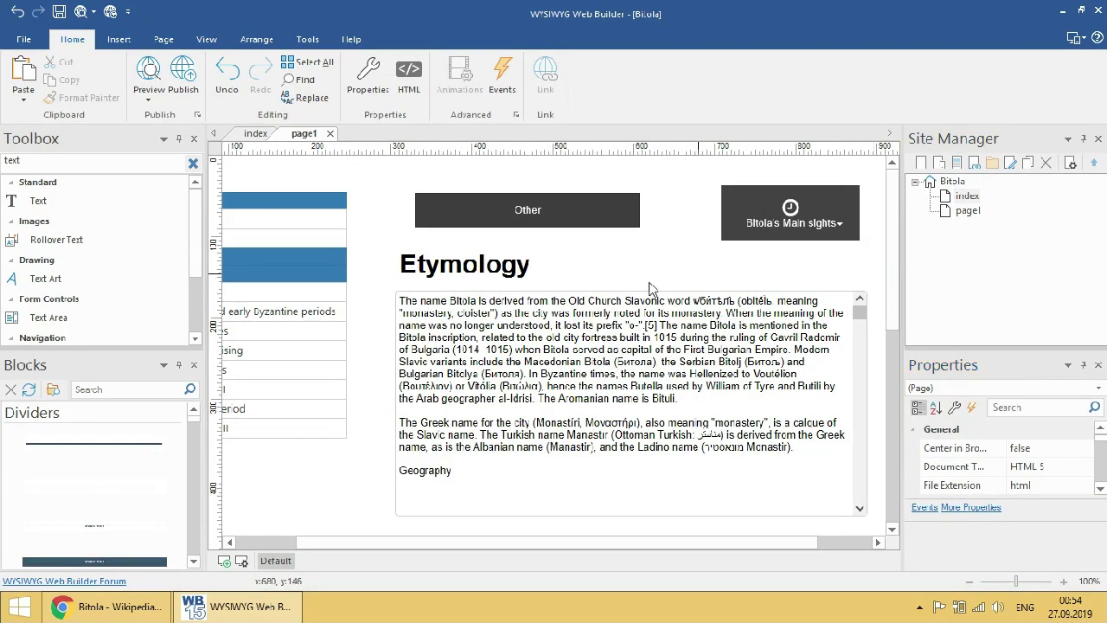
- Preview page1 in the browser, check its slide menu, and close the preview
{"action": "right_click", "coordinate": [964, 211]}
{"action": "left_click", "coordinate": [891, 113]}
{"action": "left_click", "coordinate": [81, 11]}
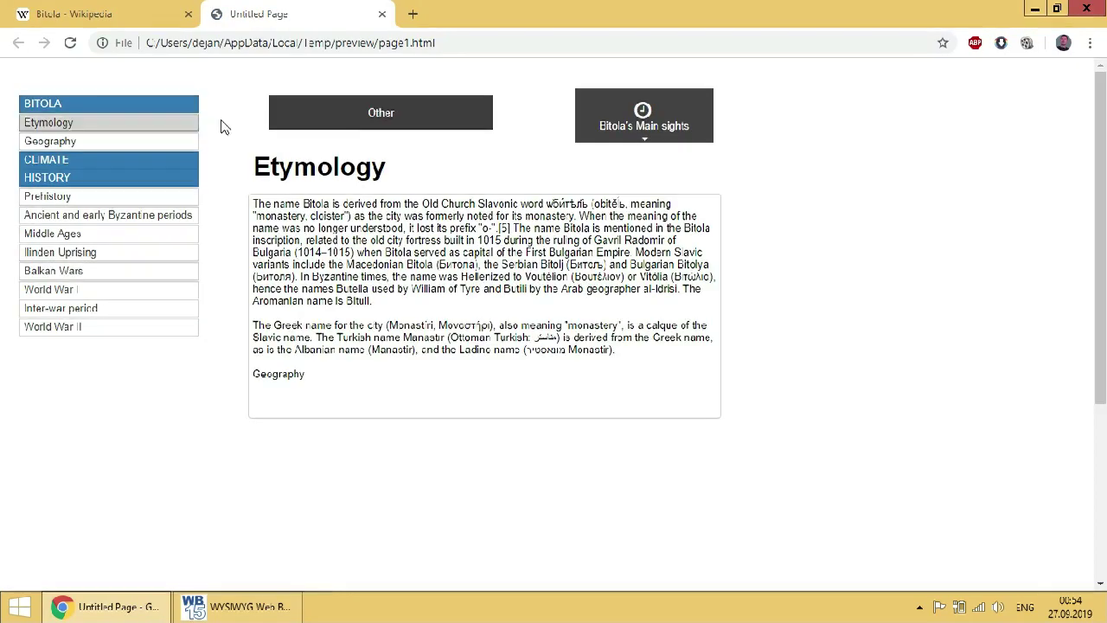
{"action": "left_click", "coordinate": [89, 149]}
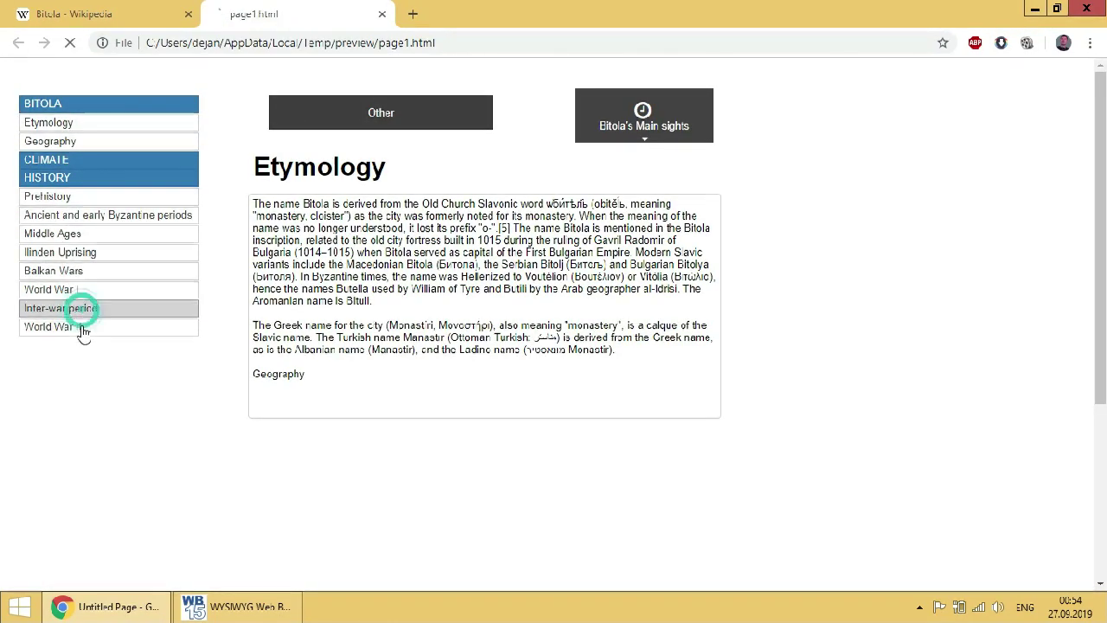
{"action": "left_click", "coordinate": [381, 14]}
{"action": "key", "text": "alt+Tab"}
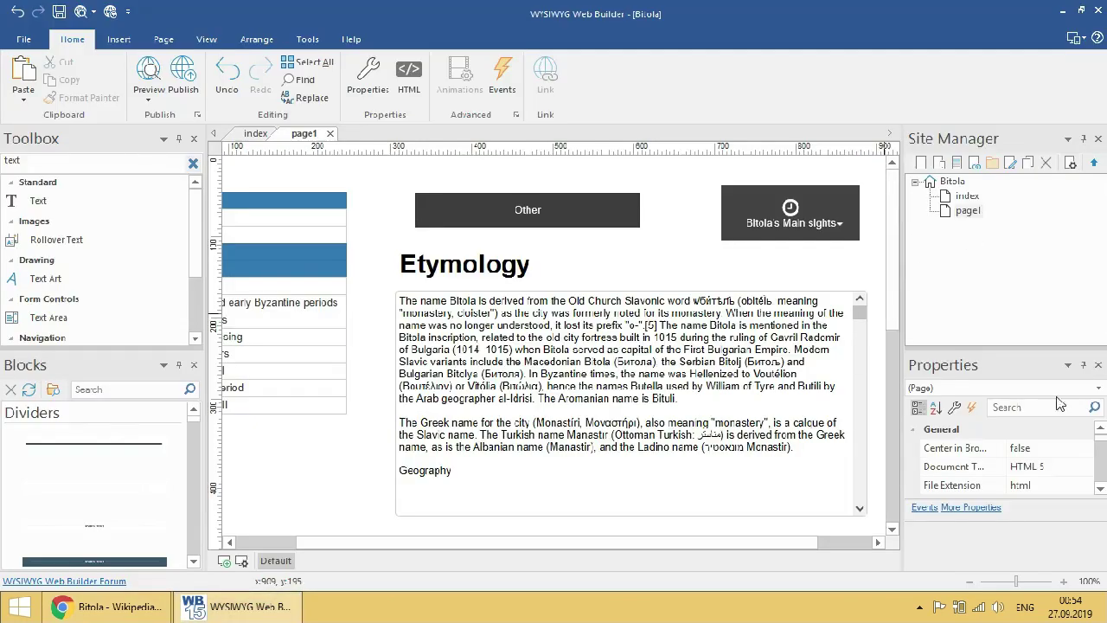
- Set the title of page1 to "Etymology" and clone the page
{"action": "left_click", "coordinate": [1100, 454]}
{"action": "left_click", "coordinate": [1055, 485]}
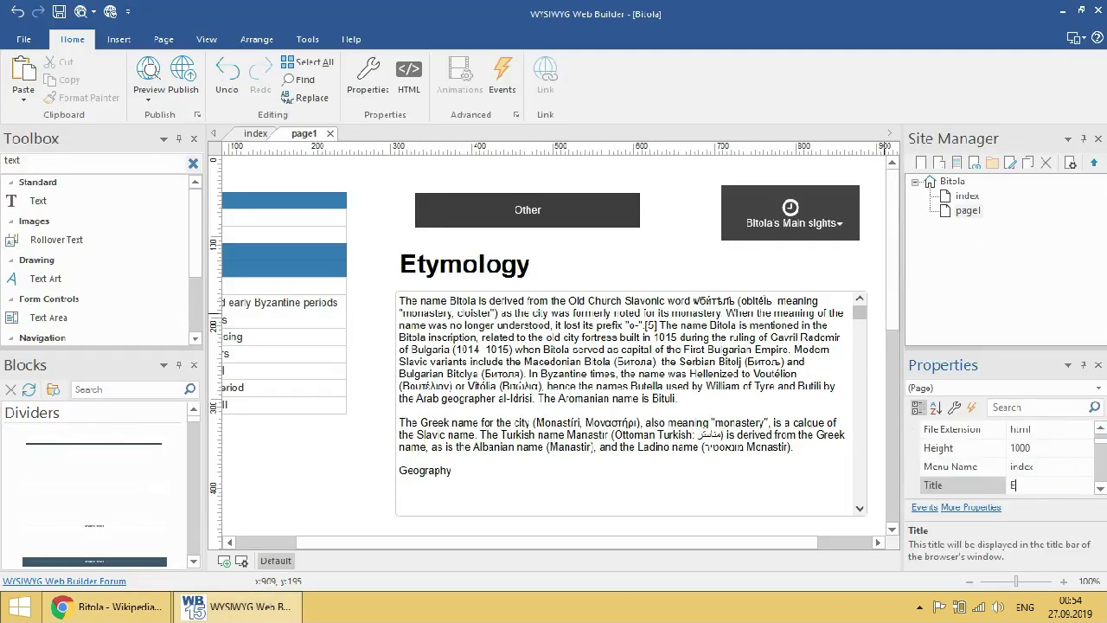
{"action": "right_click", "coordinate": [967, 211]}
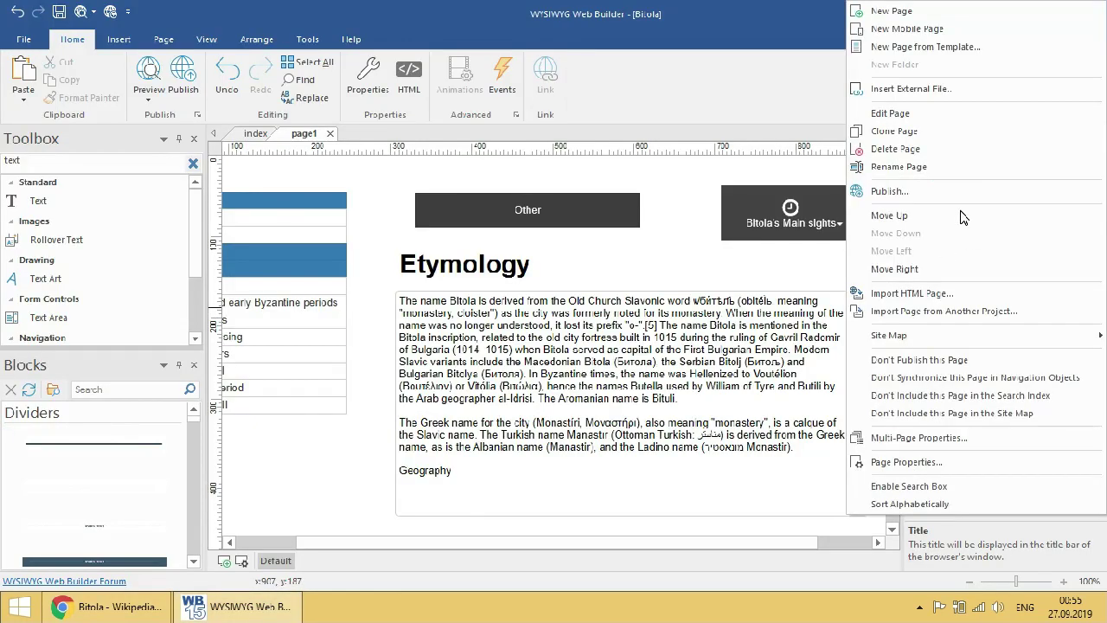
{"action": "left_click", "coordinate": [882, 129]}
- Replace the initial value of page2's text area with the Geography article text copied from Wikipedia
{"action": "key", "text": "alt+Tab"}
{"action": "left_click", "coordinate": [171, 243]}
{"action": "left_click_drag", "start_coordinate": [173, 202], "coordinate": [752, 275]}
{"action": "key", "text": "ctrl+c"}
{"action": "key", "text": "alt+Tab"}
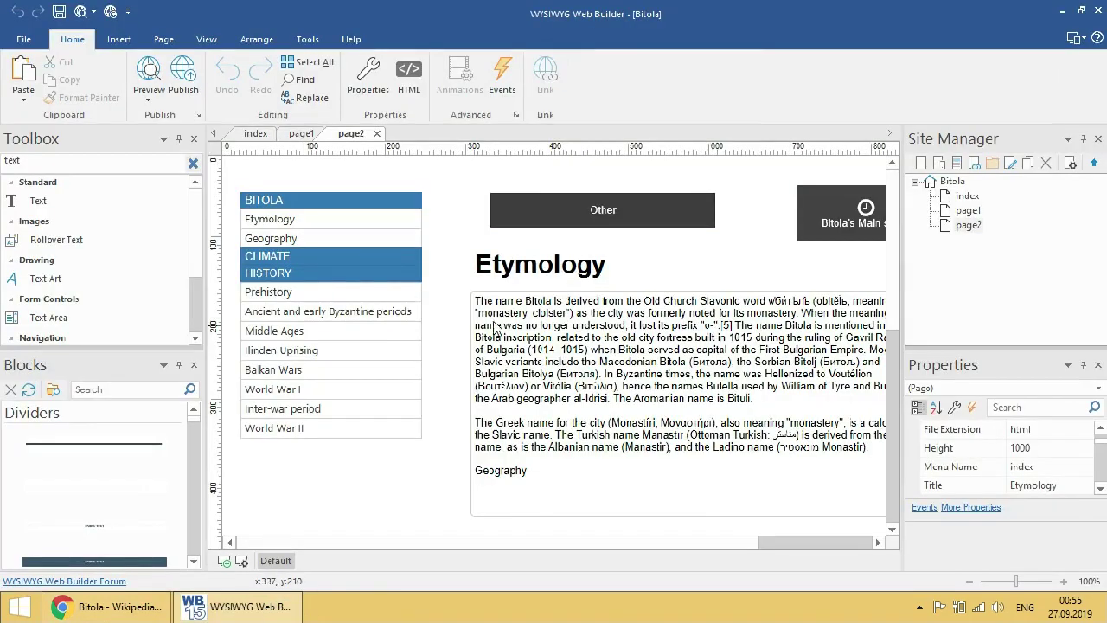
{"action": "double_click", "coordinate": [497, 302]}
{"action": "left_click", "coordinate": [445, 176]}
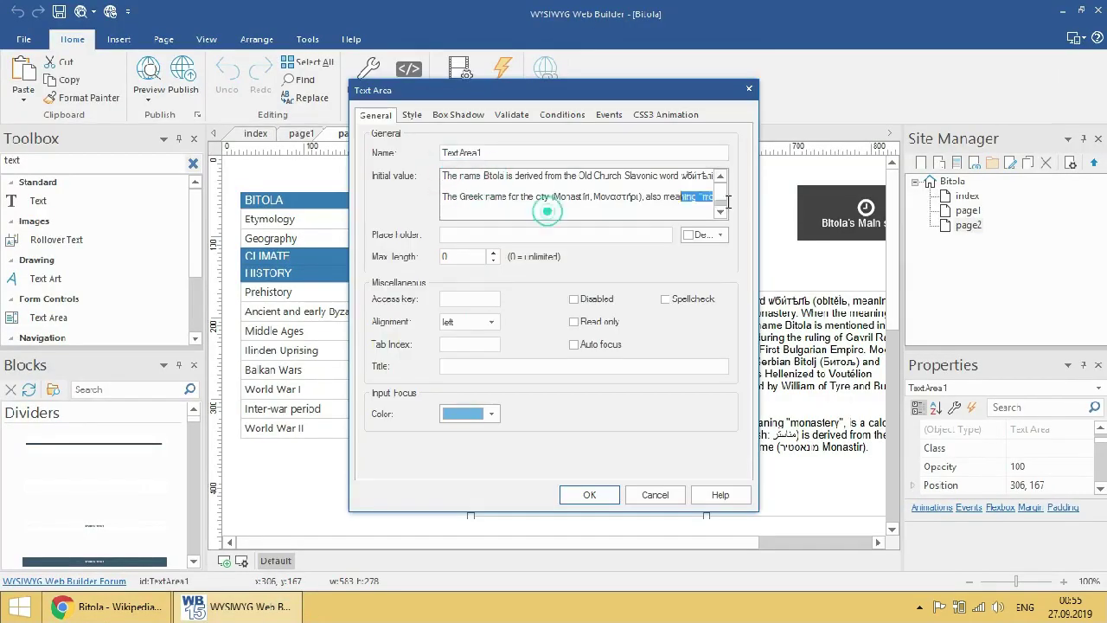
{"action": "scroll", "coordinate": [659, 197], "scroll_direction": "down", "scroll_amount": 5}
{"action": "key", "text": "ctrl+a"}
{"action": "key", "text": "ctrl+v"}
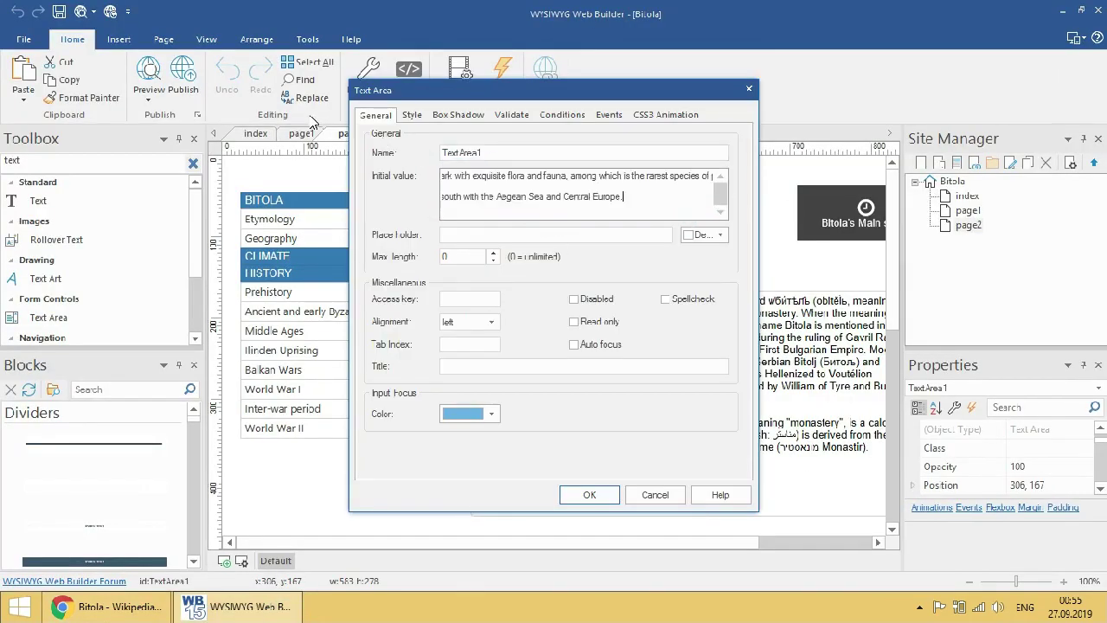
- Set the text area's name to "Geography", copied from the Wikipedia heading, and apply the text area settings
{"action": "key", "text": "alt+Tab"}
{"action": "left_click_drag", "start_coordinate": [165, 171], "coordinate": [245, 171]}
{"action": "right_click", "coordinate": [245, 172]}
{"action": "left_click", "coordinate": [265, 178]}
{"action": "key", "text": "alt+Tab"}
{"action": "double_click", "coordinate": [511, 151]}
{"action": "key", "text": "ctrl+v"}
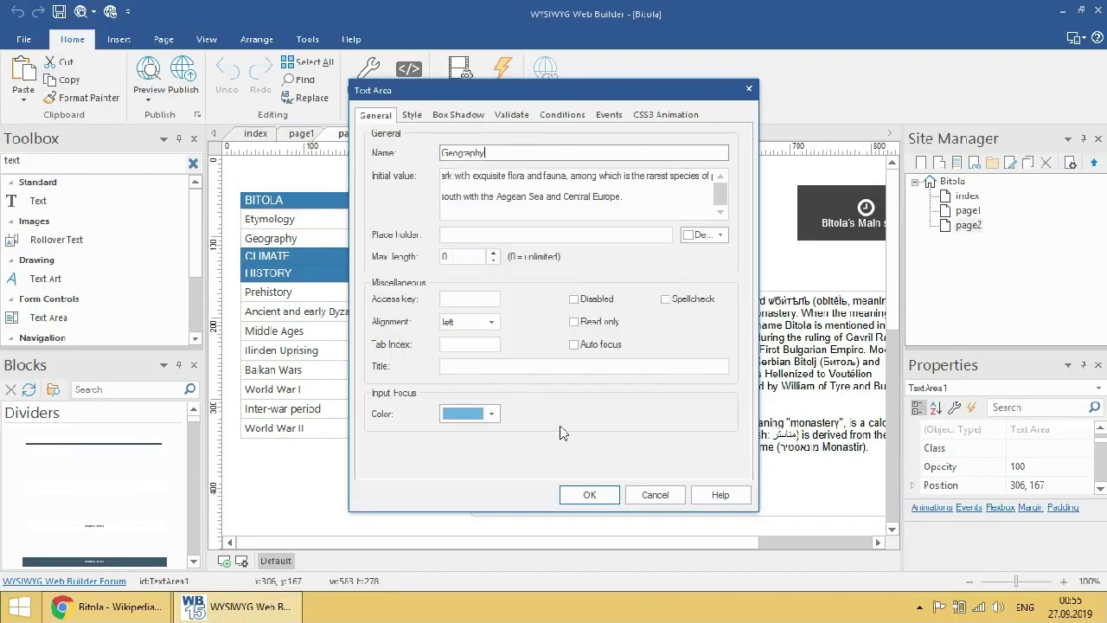
{"action": "key", "text": "Return"}
- Replace the page2 heading text with "Geogrpahy"
{"action": "scroll", "coordinate": [576, 364], "scroll_direction": "up", "scroll_amount": 1}
{"action": "double_click", "coordinate": [541, 216]}
{"action": "left_click_drag", "start_coordinate": [477, 216], "coordinate": [612, 218]}
{"action": "type", "text": "Geogrpahy"}
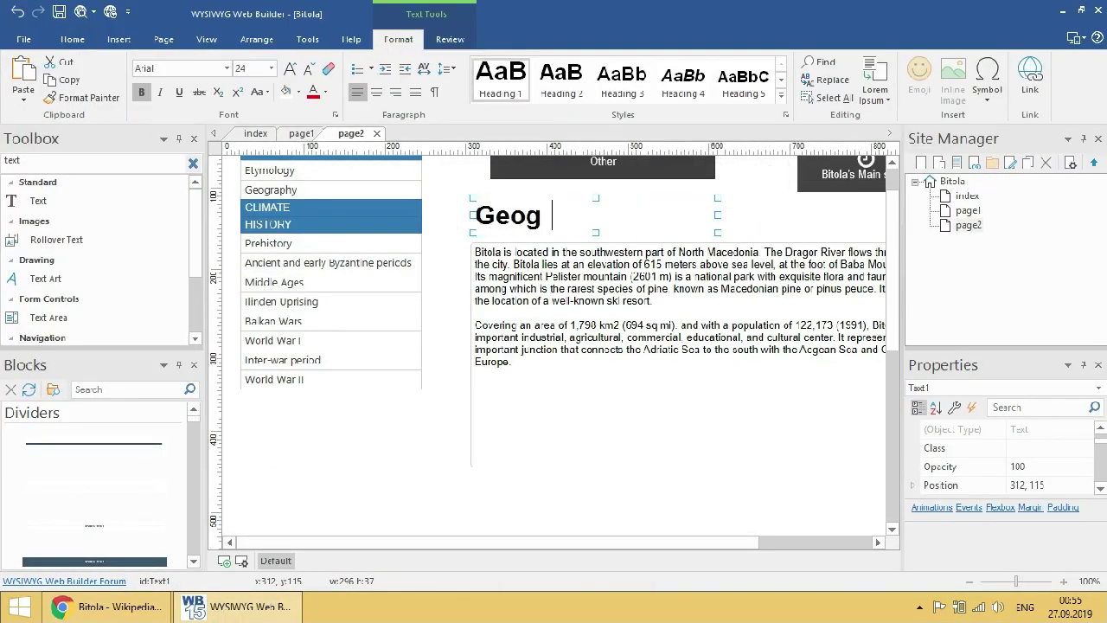
{"action": "left_click", "coordinate": [421, 495]}
- Filter the toolbox for "pic" and place a Picture object below the text area on page2
{"action": "scroll", "coordinate": [421, 494], "scroll_direction": "down", "scroll_amount": 1}
{"action": "double_click", "coordinate": [52, 160]}
{"action": "type", "text": "pic"}
{"action": "left_click_drag", "start_coordinate": [44, 201], "coordinate": [519, 398]}
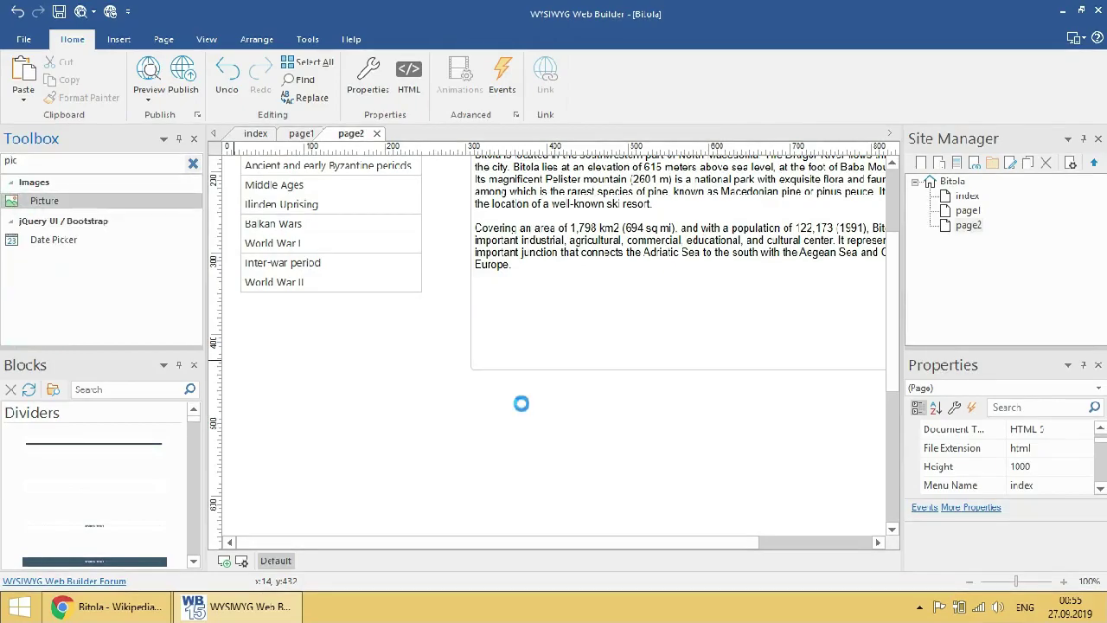
{"action": "left_click", "coordinate": [423, 406]}
- Save the panorama image from Wikipedia's Geography section as the JPEG BitolaPanorama in the Bitola folder on drive G
{"action": "key", "text": "alt+Tab"}
{"action": "right_click", "coordinate": [425, 304]}
{"action": "left_click", "coordinate": [467, 337]}
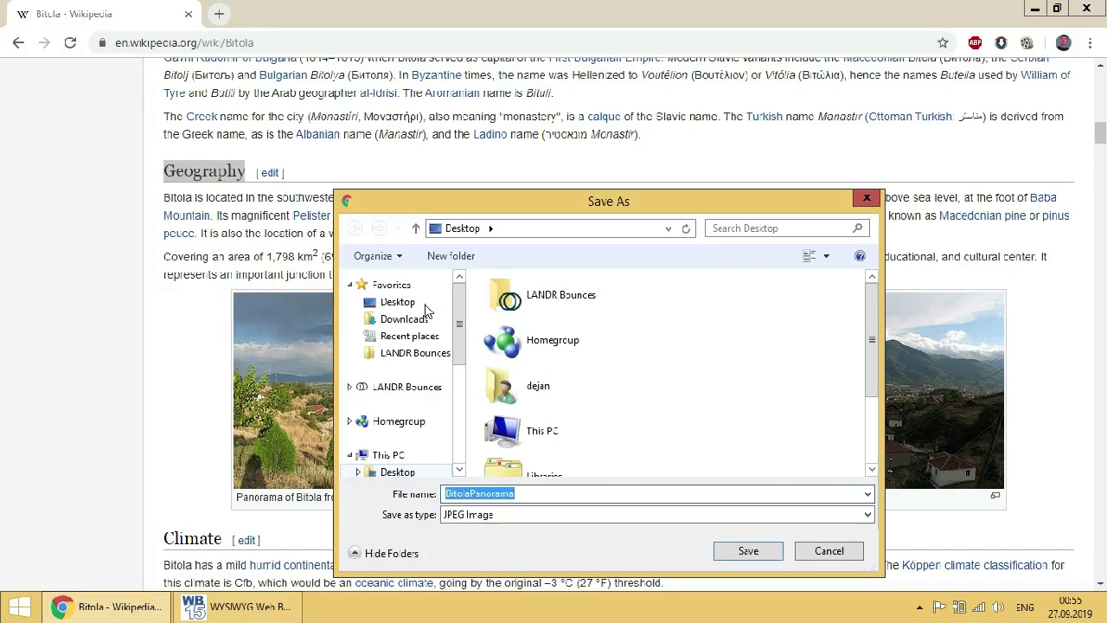
{"action": "scroll", "coordinate": [441, 387], "scroll_direction": "down", "scroll_amount": 1}
{"action": "left_click", "coordinate": [441, 381]}
{"action": "double_click", "coordinate": [523, 415]}
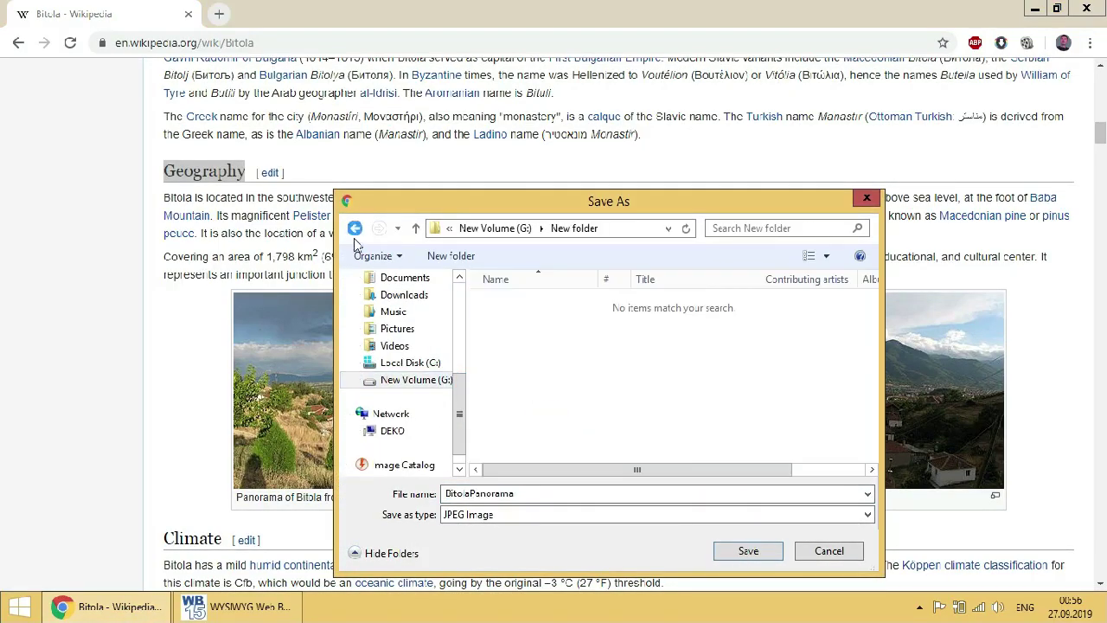
{"action": "left_click", "coordinate": [354, 228]}
{"action": "left_click", "coordinate": [748, 550]}
- Choose BitolaPanorama.jpg from the Bitola folder on drive G as the image of the new picture
{"action": "key", "text": "alt+Tab"}
{"action": "double_click", "coordinate": [548, 437]}
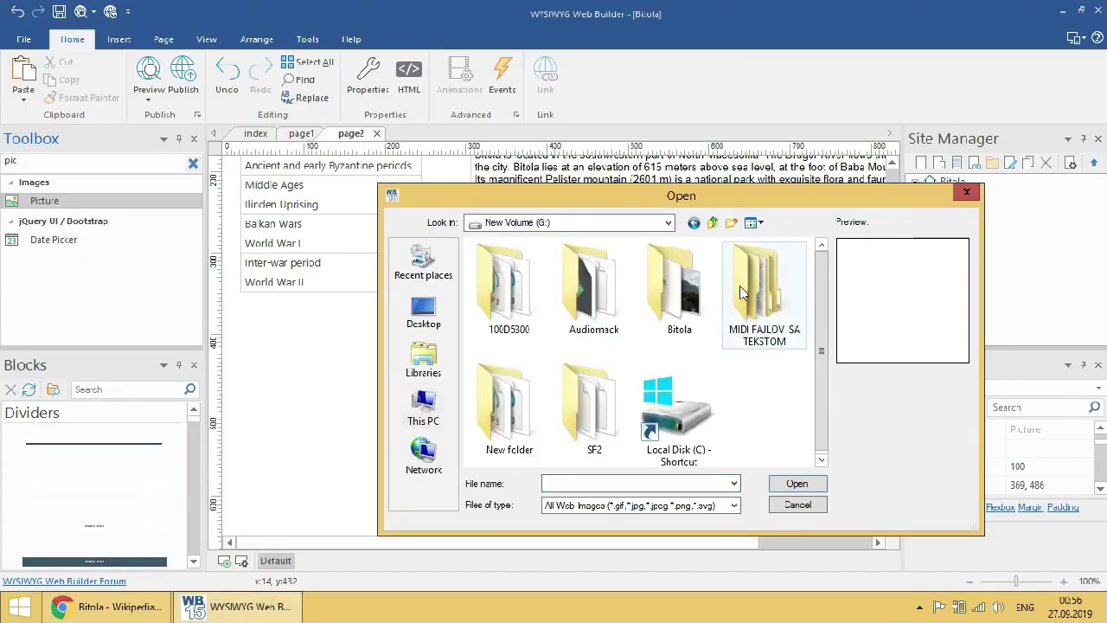
{"action": "double_click", "coordinate": [592, 317]}
{"action": "left_click", "coordinate": [521, 485]}
- Add the GrayScale filter to the panorama picture and apply the picture settings
{"action": "double_click", "coordinate": [600, 452]}
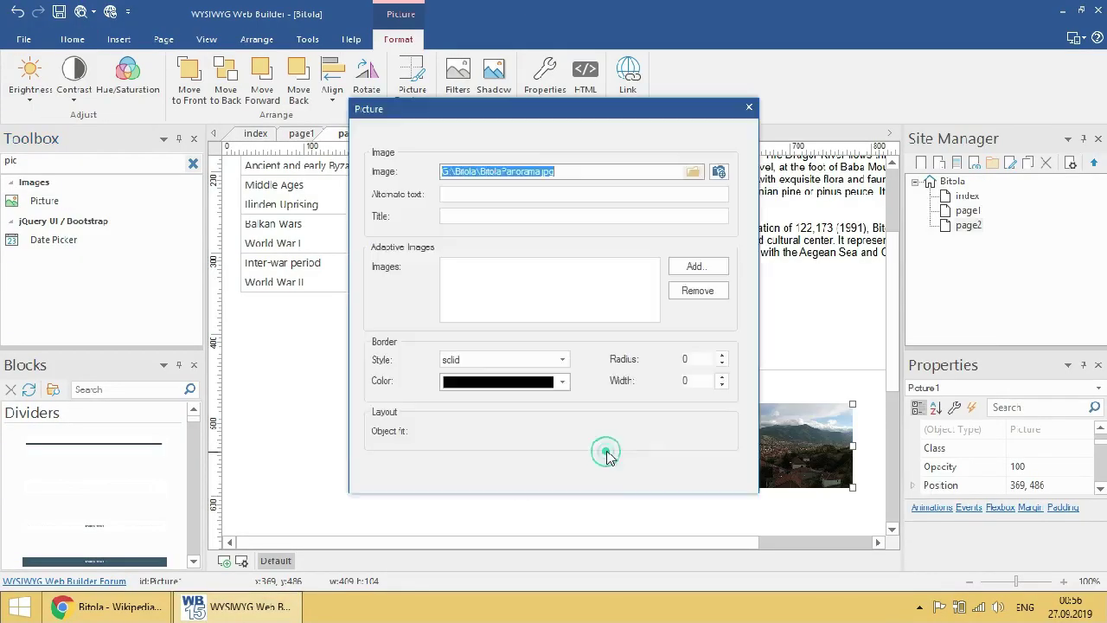
{"action": "left_click", "coordinate": [418, 133]}
{"action": "left_click", "coordinate": [696, 284]}
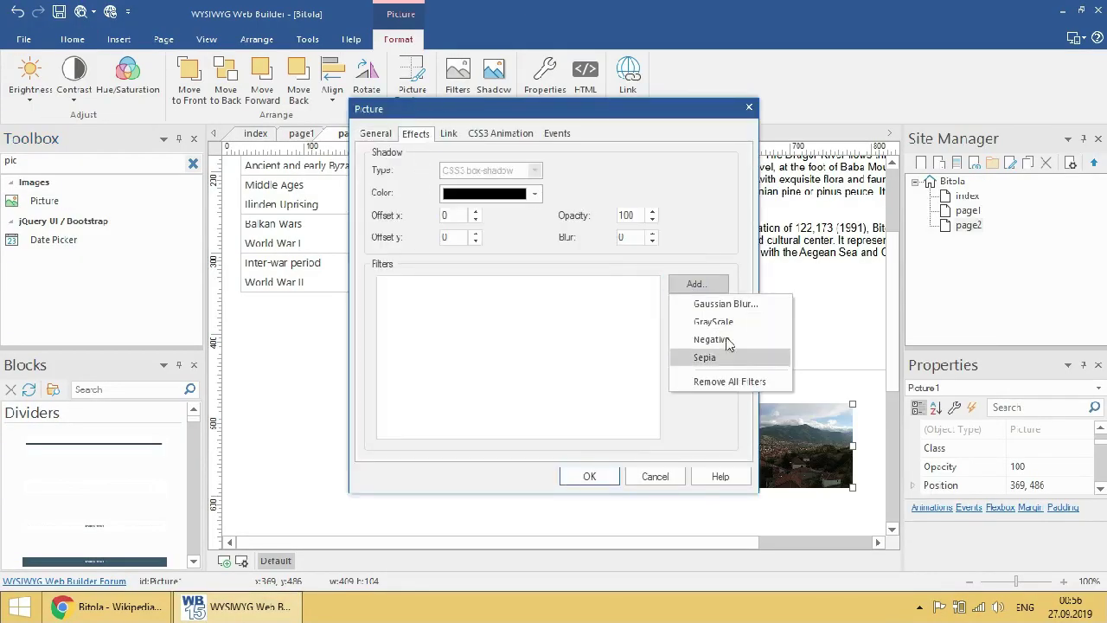
{"action": "left_click", "coordinate": [734, 318]}
{"action": "key", "text": "Return"}
{"action": "left_click", "coordinate": [589, 475]}
{"action": "scroll", "coordinate": [643, 387], "scroll_direction": "up", "scroll_amount": 5}
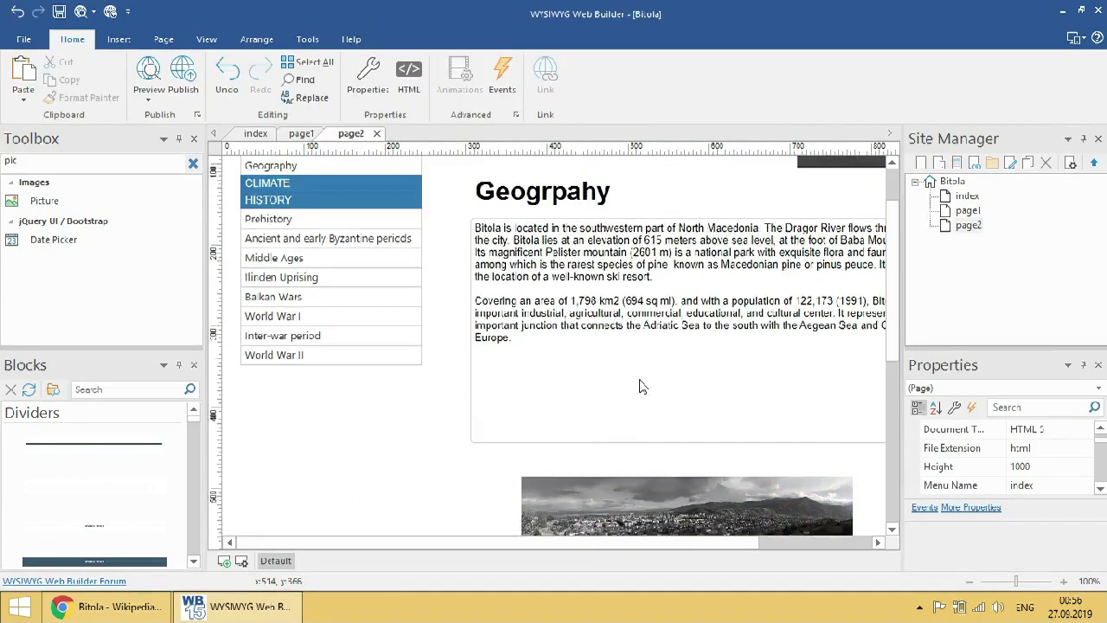
- Filter the page properties for "title" and edit the title of page2
{"action": "left_click", "coordinate": [1034, 407]}
{"action": "type", "text": "title"}
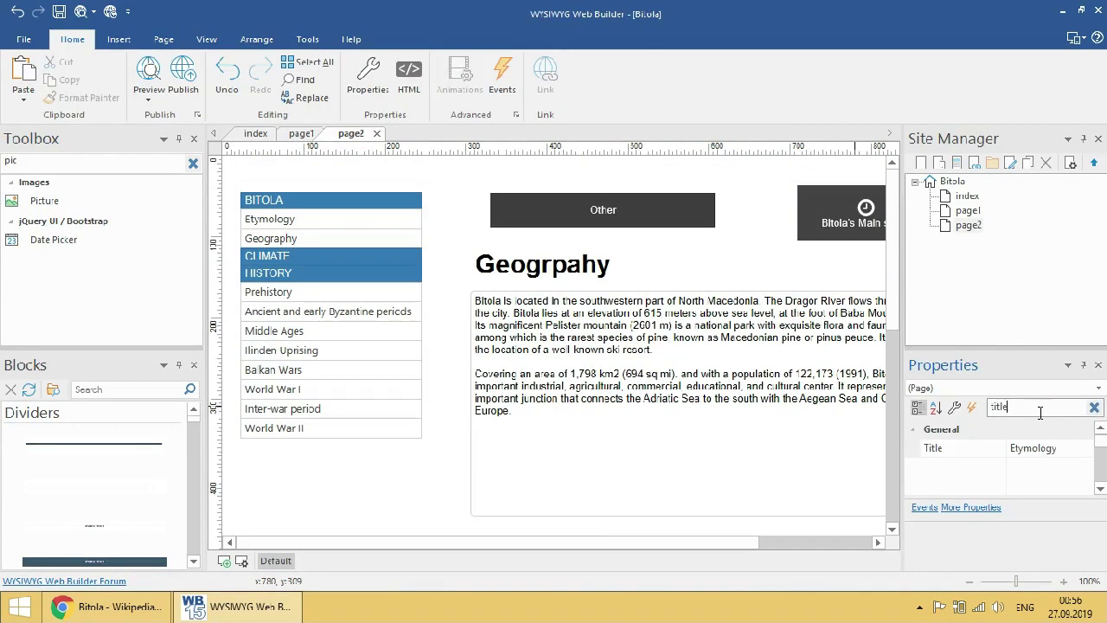
{"action": "left_click", "coordinate": [1035, 448]}
{"action": "left_click", "coordinate": [836, 472]}
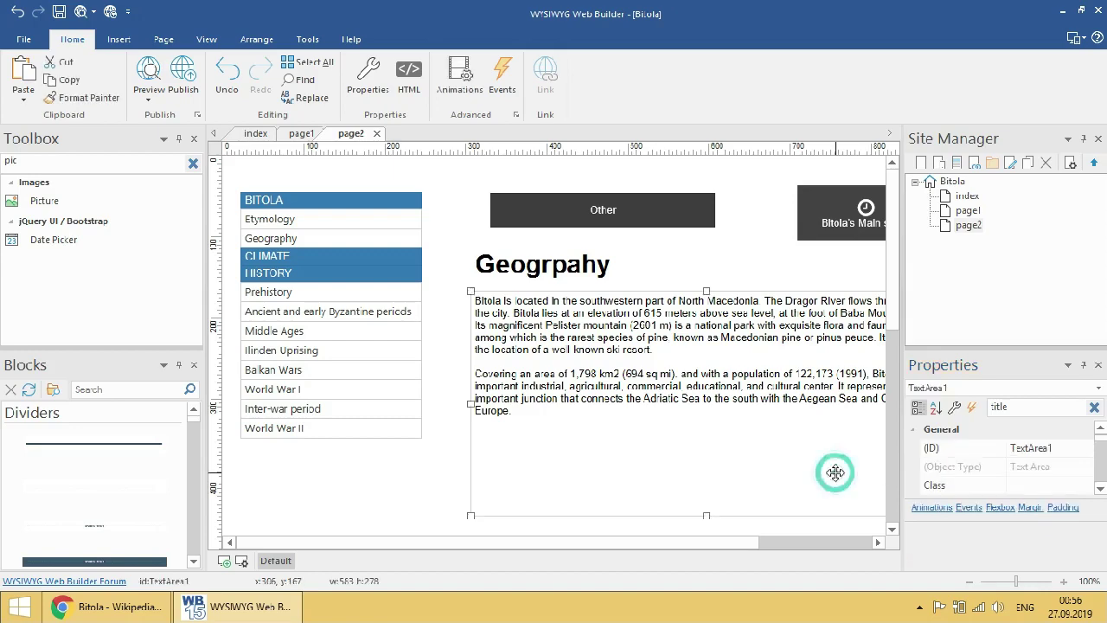
- Add an item under the slide menu's Bitola header that links to page2 and opens in a new browser window
{"action": "double_click", "coordinate": [286, 329]}
{"action": "left_click", "coordinate": [447, 227]}
{"action": "left_click", "coordinate": [682, 228]}
{"action": "left_click", "coordinate": [697, 269]}
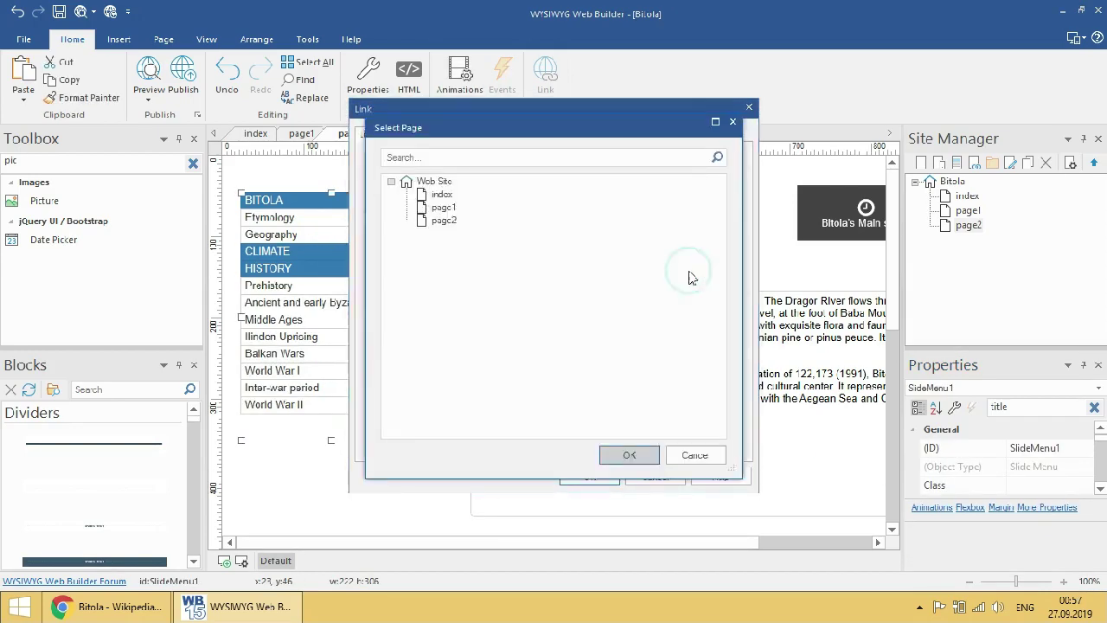
{"action": "left_click", "coordinate": [443, 217]}
{"action": "left_click", "coordinate": [628, 388]}
{"action": "left_click", "coordinate": [569, 342]}
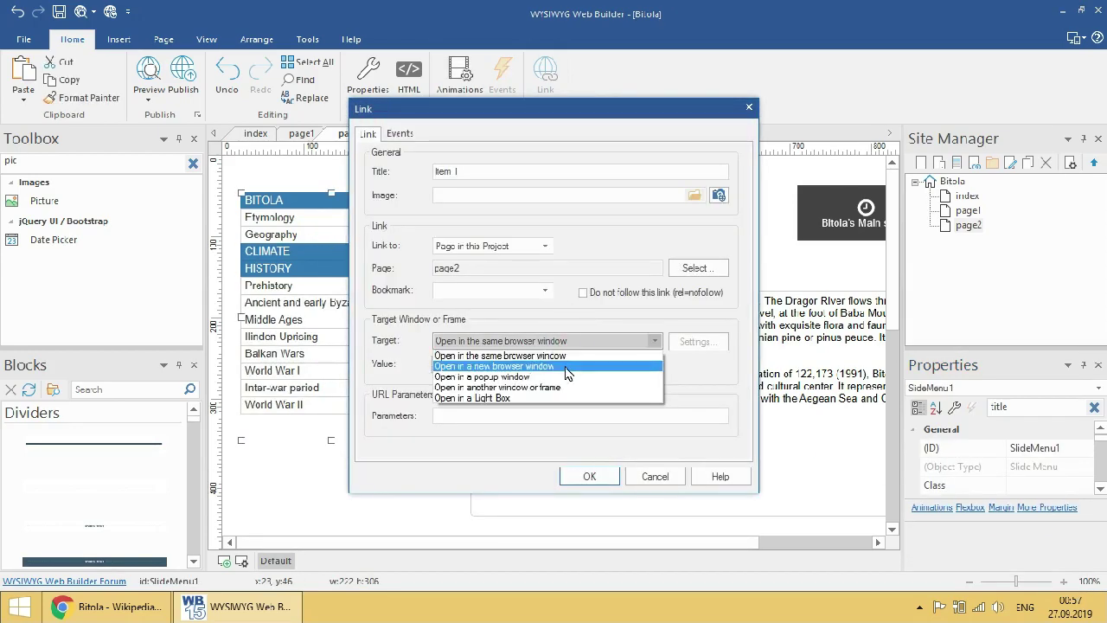
{"action": "left_click", "coordinate": [554, 376]}
{"action": "left_click", "coordinate": [588, 475]}
{"action": "left_click", "coordinate": [576, 449]}
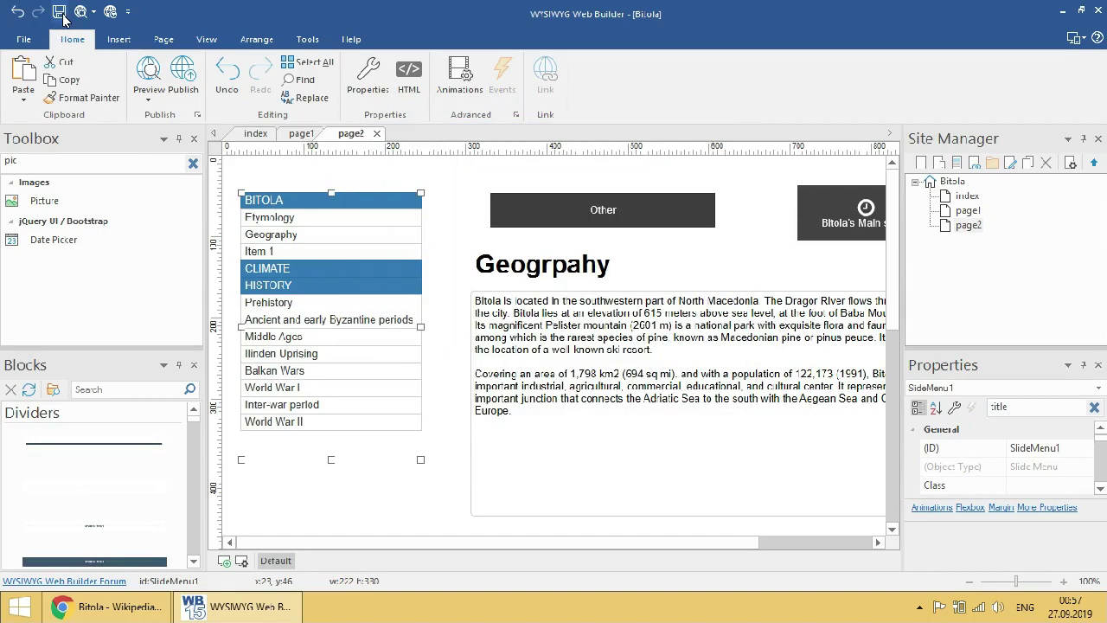
- Preview the site in the browser and test the Etymology and Geography menu links
{"action": "left_click", "coordinate": [134, 67]}
{"action": "left_click", "coordinate": [132, 124]}
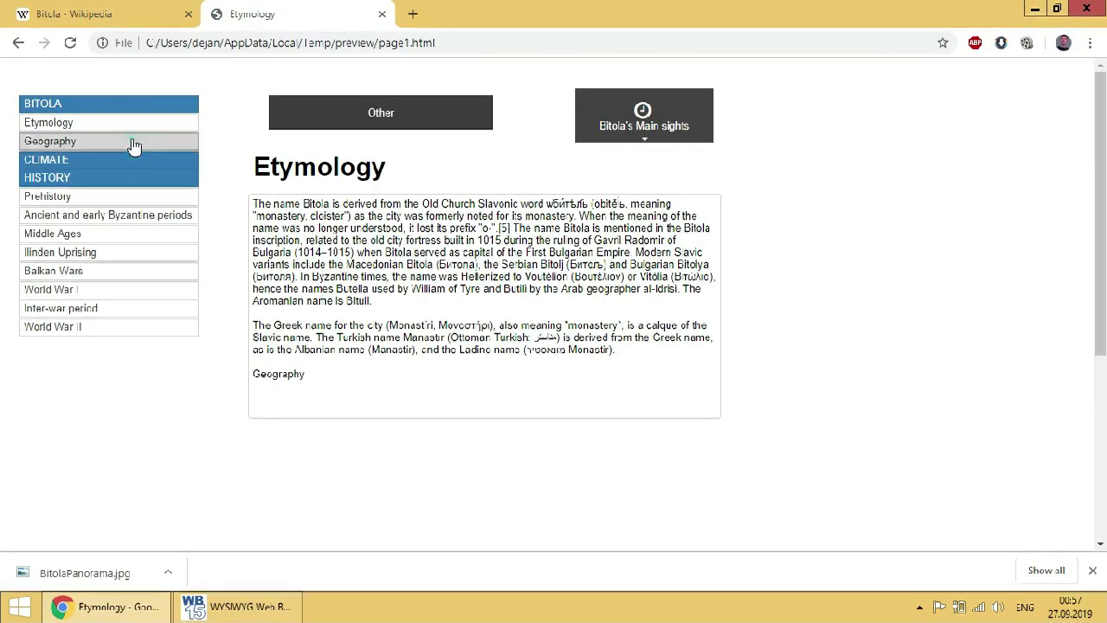
{"action": "left_click", "coordinate": [329, 109]}
{"action": "left_click", "coordinate": [134, 145]}
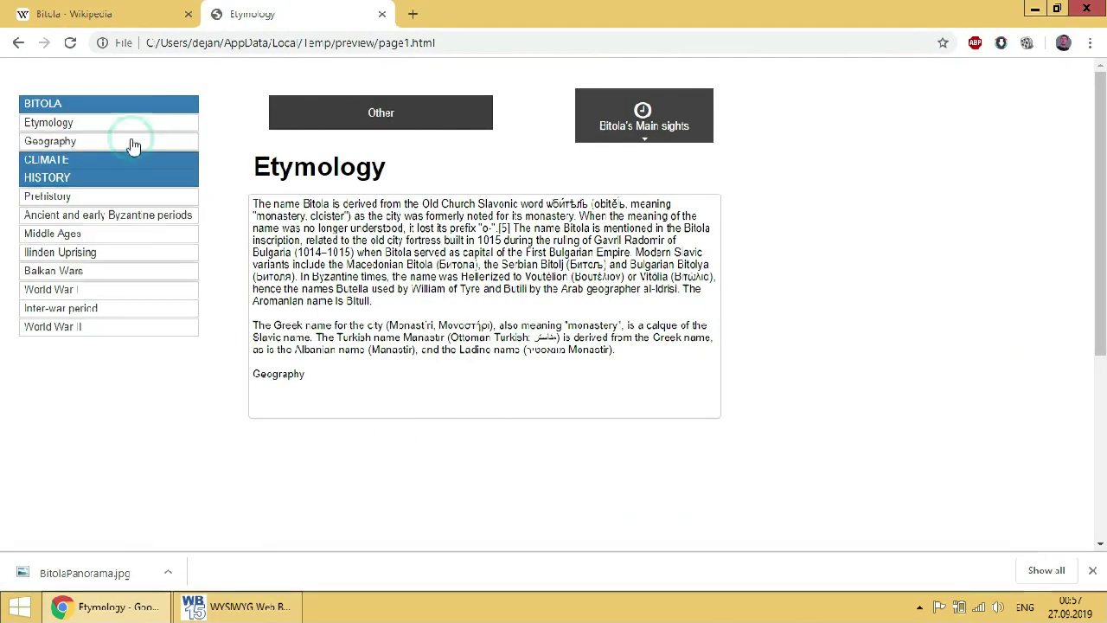
- Link the slide menu's Geography item to page2 of the project and apply the menu settings
{"action": "left_click", "coordinate": [234, 607]}
{"action": "double_click", "coordinate": [316, 231]}
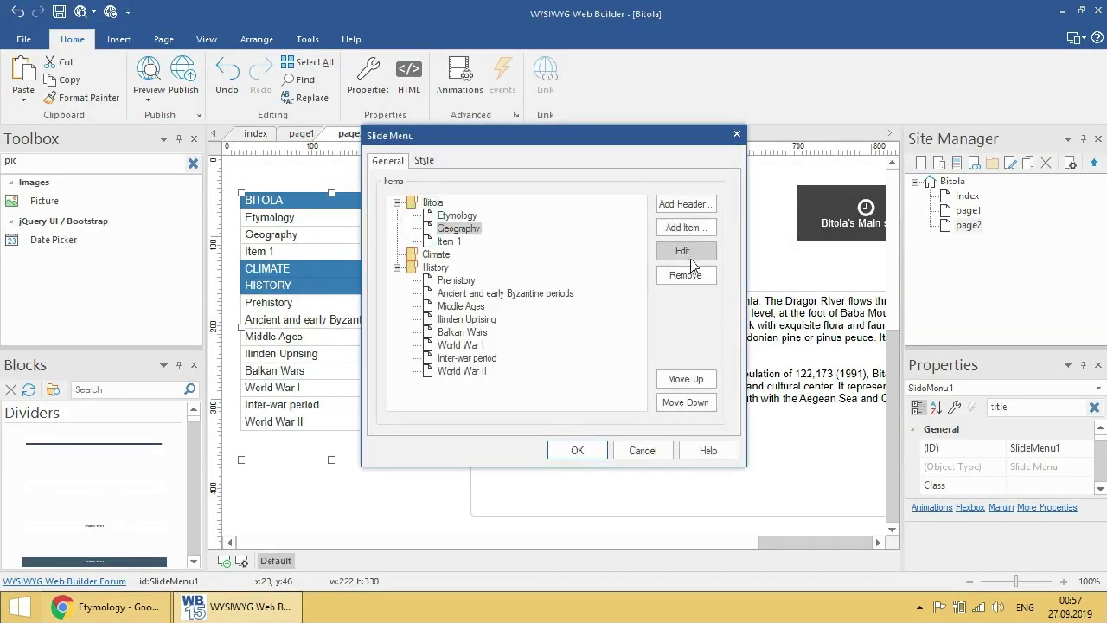
{"action": "left_click", "coordinate": [686, 251]}
{"action": "left_click", "coordinate": [692, 267]}
{"action": "double_click", "coordinate": [442, 216]}
{"action": "left_click", "coordinate": [610, 476]}
{"action": "left_click", "coordinate": [576, 450]}
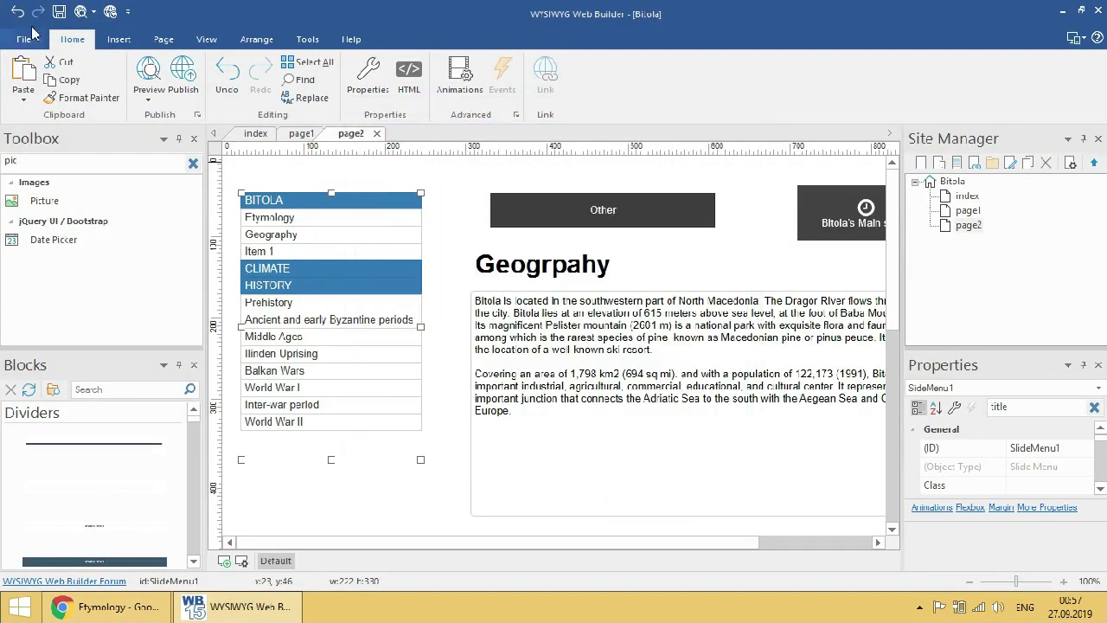
- Preview the Geography page in the browser, look it over and close the preview tabs
{"action": "left_click", "coordinate": [79, 11]}
{"action": "scroll", "coordinate": [345, 141], "scroll_direction": "up", "scroll_amount": 2}
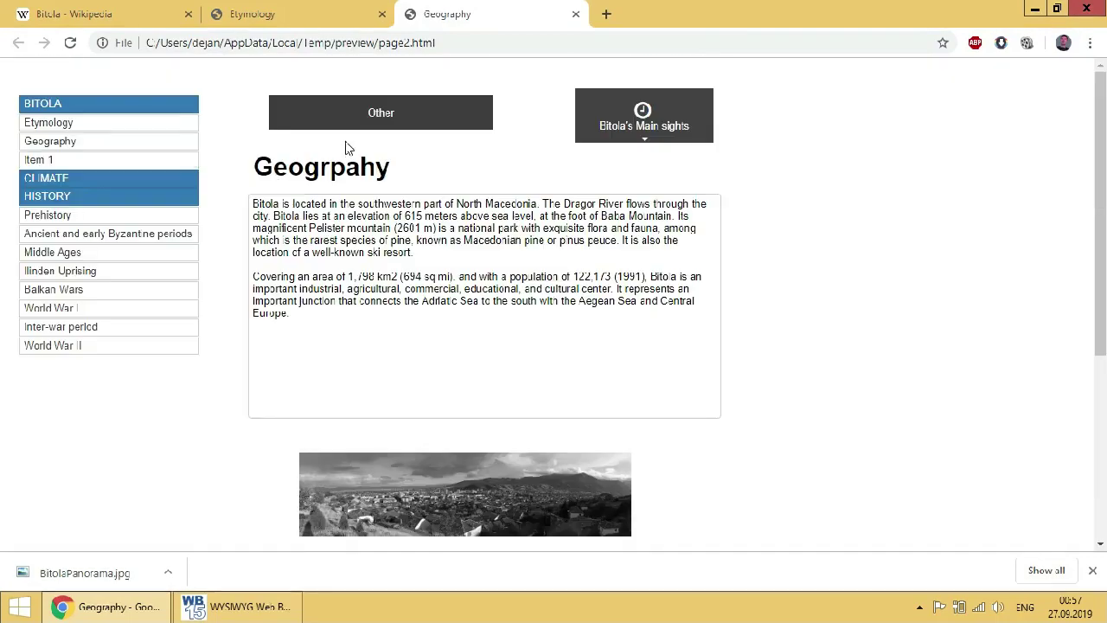
{"action": "scroll", "coordinate": [314, 155], "scroll_direction": "down", "scroll_amount": 2}
{"action": "scroll", "coordinate": [314, 155], "scroll_direction": "up", "scroll_amount": 2}
{"action": "left_click", "coordinate": [576, 15]}
{"action": "key", "text": "ctrl+w"}
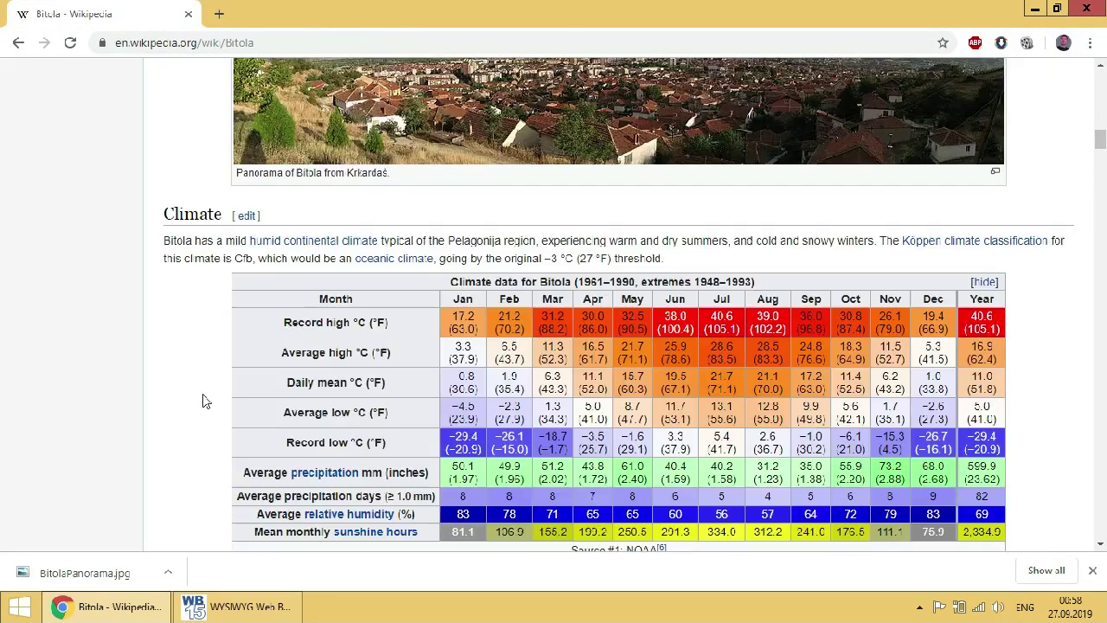
- Copy the Climate heading and introductory paragraph from the Wikipedia article and clone page2 in the web builder
{"action": "left_click_drag", "start_coordinate": [163, 213], "coordinate": [541, 258]}
{"action": "key", "text": "alt+Tab"}
{"action": "right_click", "coordinate": [976, 234]}
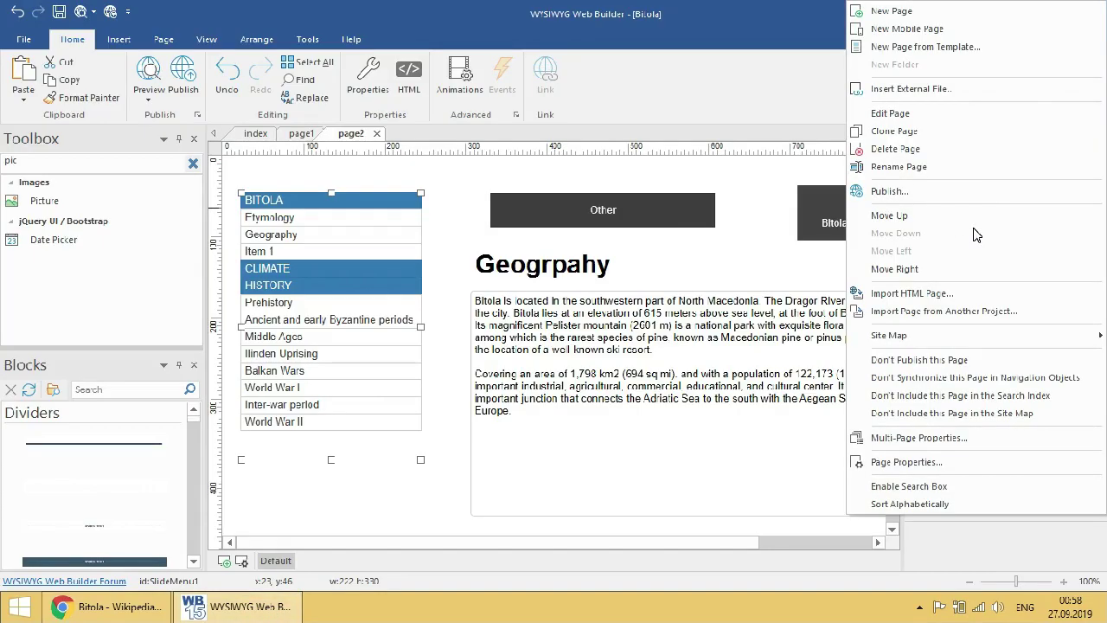
{"action": "left_click", "coordinate": [890, 113]}
- Replace the cloned page's text area content with the copied Climate text and name the text area Climate
{"action": "double_click", "coordinate": [510, 311]}
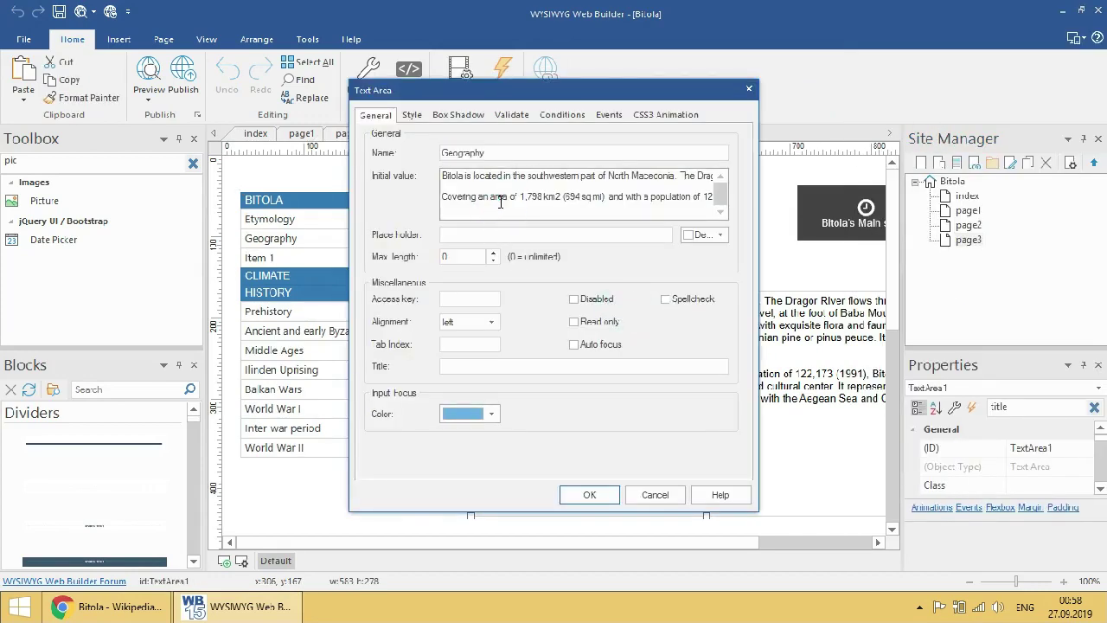
{"action": "left_click", "coordinate": [442, 182]}
{"action": "key", "text": "ctrl+a"}
{"action": "key", "text": "ctrl+v"}
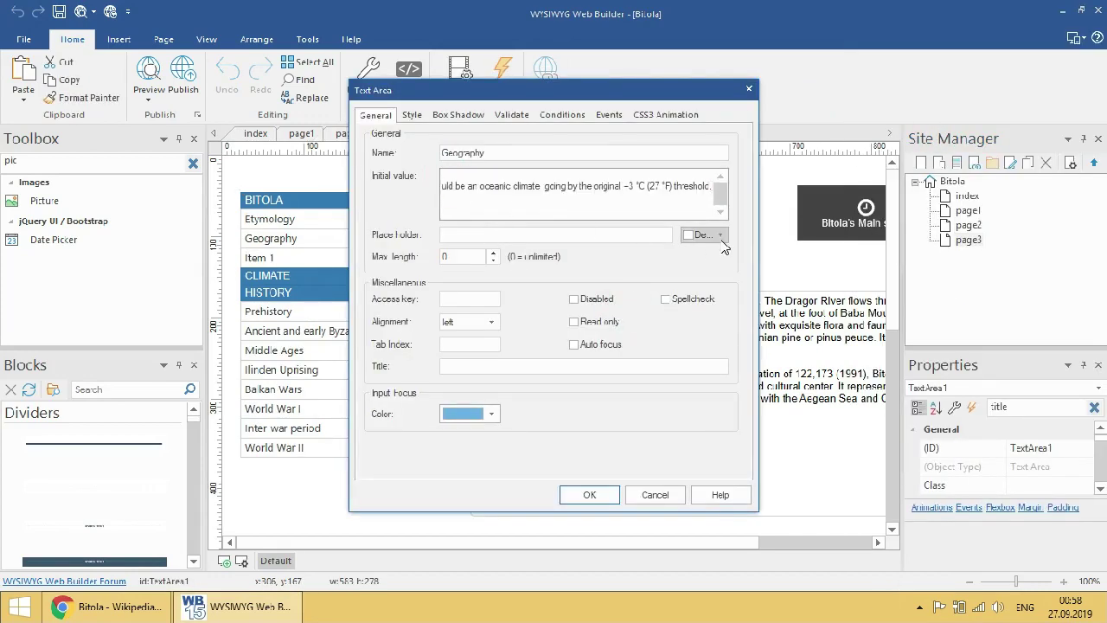
{"action": "double_click", "coordinate": [543, 152]}
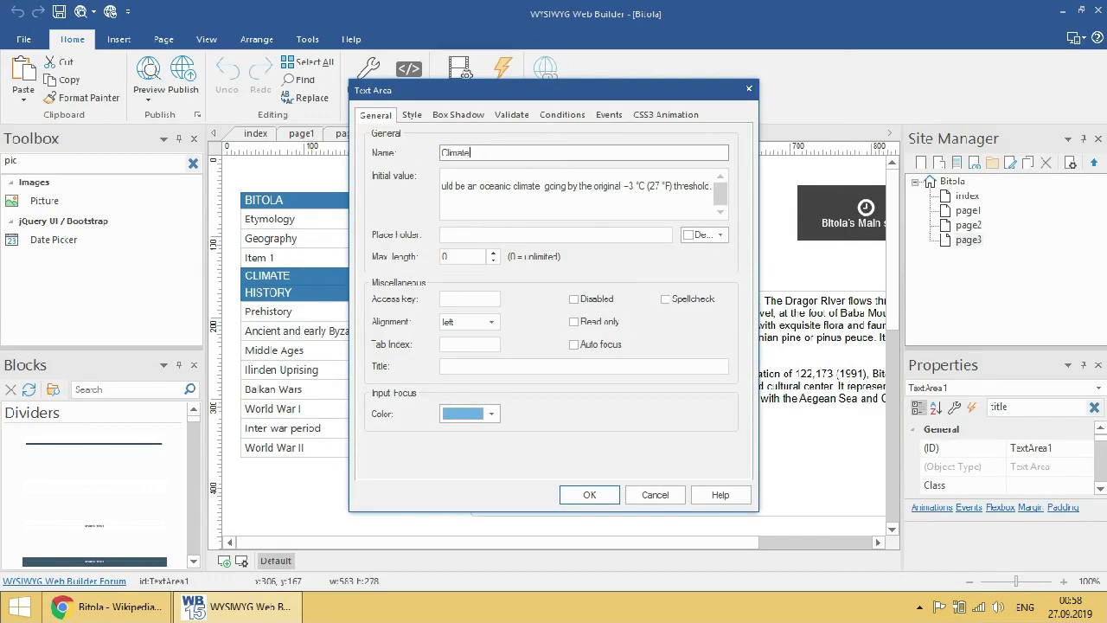
{"action": "left_click", "coordinate": [569, 488]}
- Change the cloned page's heading to Climate
{"action": "double_click", "coordinate": [490, 263]}
{"action": "double_click", "coordinate": [519, 263]}
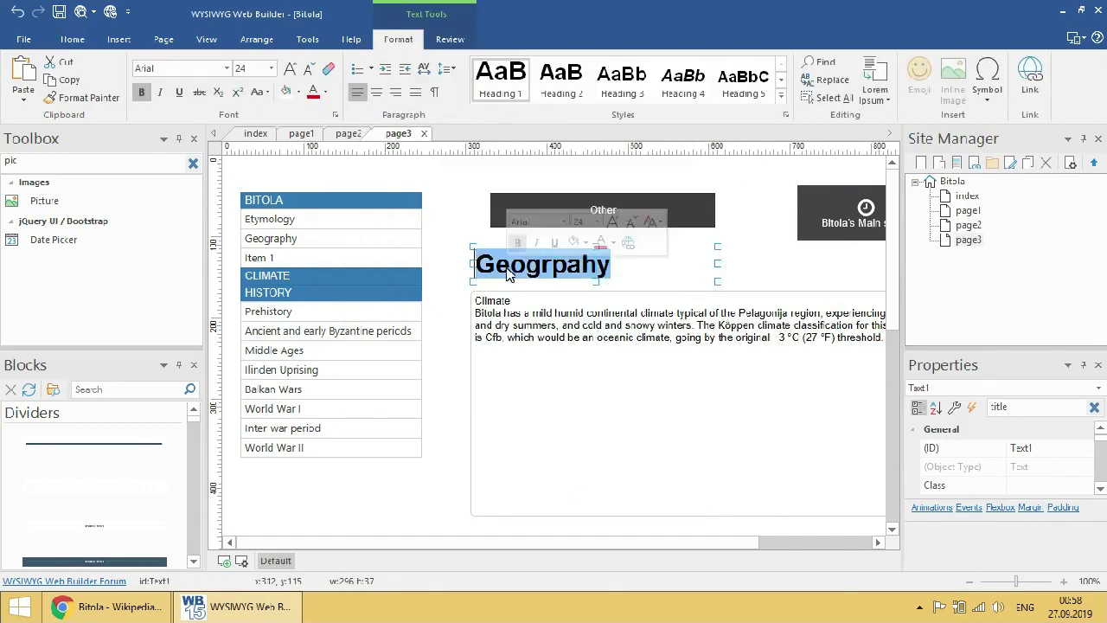
{"action": "type", "text": "Climae"}
- Rename page3 as Climate in the site structure
{"action": "right_click", "coordinate": [968, 240]}
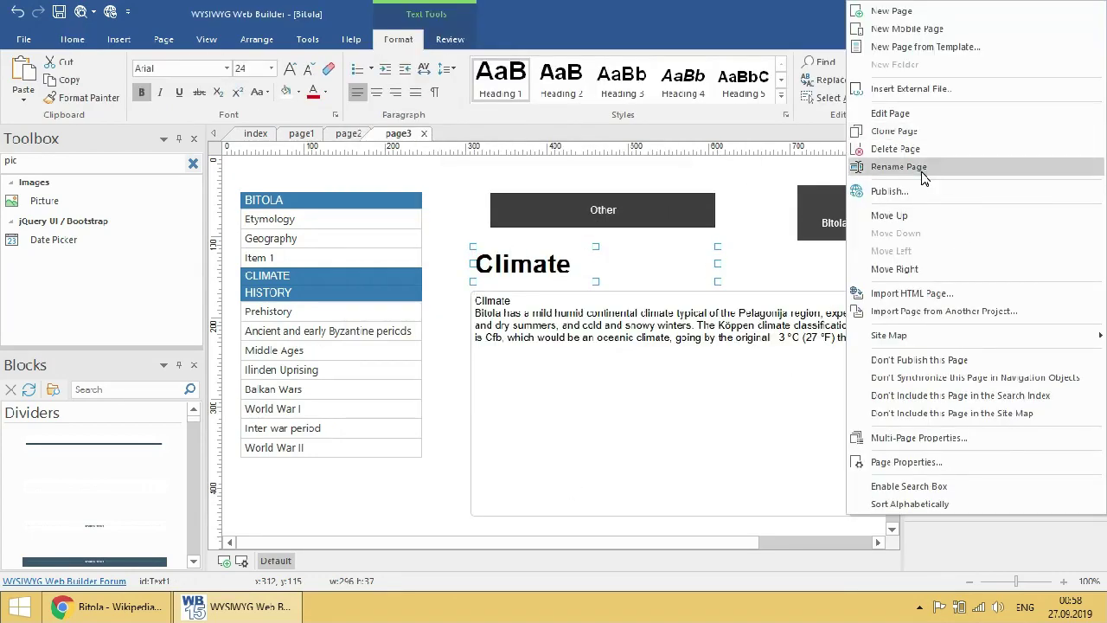
{"action": "left_click", "coordinate": [952, 167]}
{"action": "type", "text": "Climate"}
{"action": "left_click", "coordinate": [980, 271]}
- Rename page2 as Geogprahy and page1 as Etymology in the site structure
{"action": "right_click", "coordinate": [967, 225]}
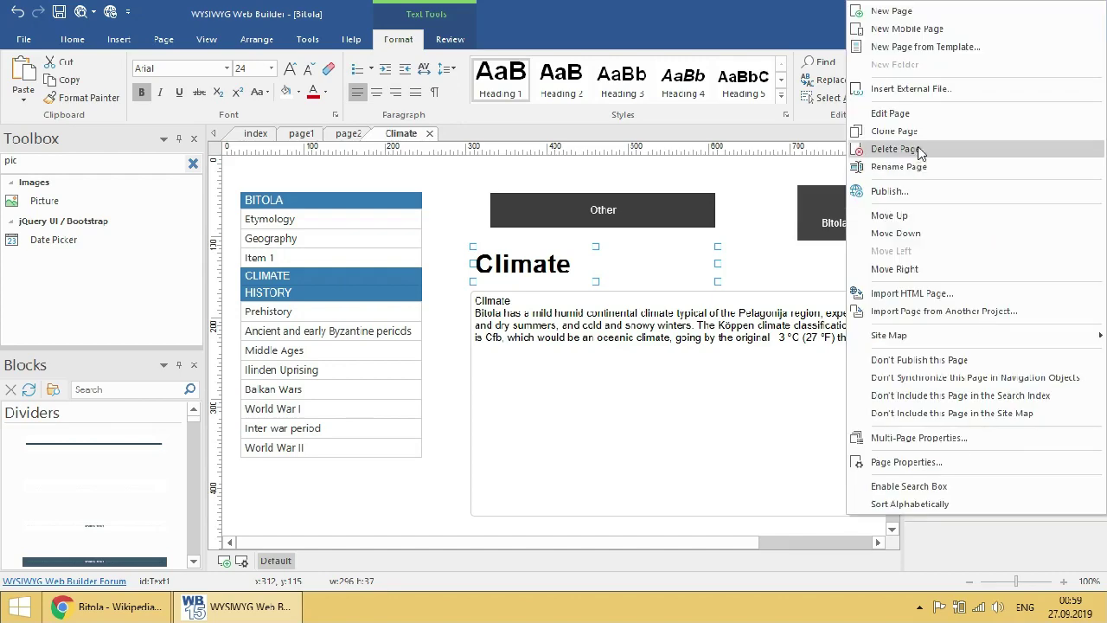
{"action": "left_click", "coordinate": [951, 167]}
{"action": "type", "text": "Geogprahy"}
{"action": "left_click", "coordinate": [942, 257]}
{"action": "right_click", "coordinate": [968, 210]}
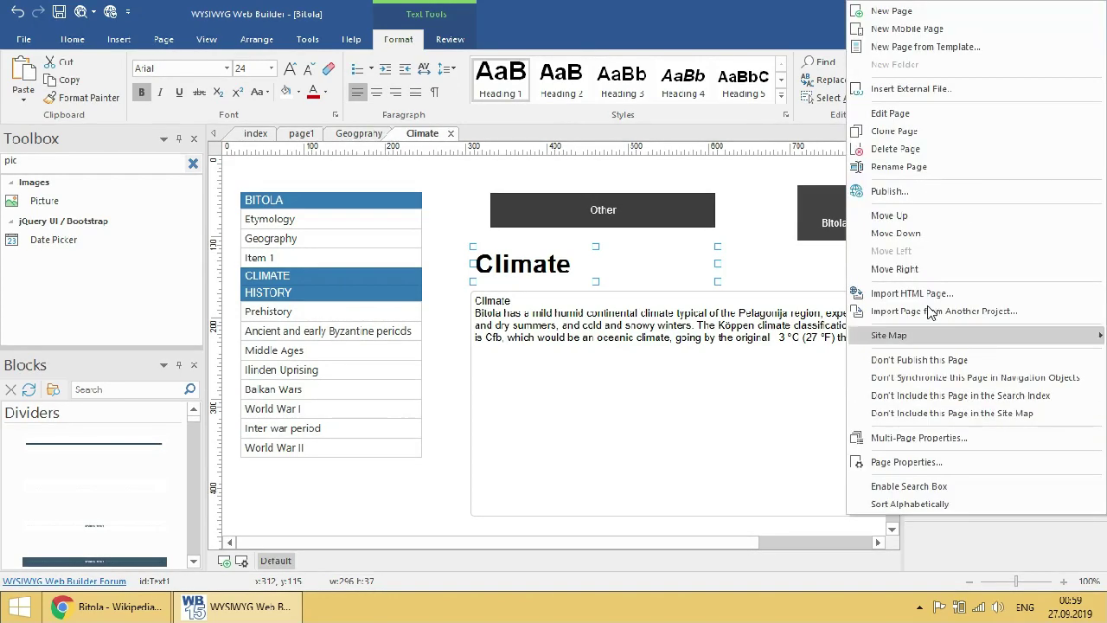
{"action": "left_click", "coordinate": [938, 168]}
{"action": "type", "text": "Etymology"}
{"action": "left_click", "coordinate": [1059, 301]}
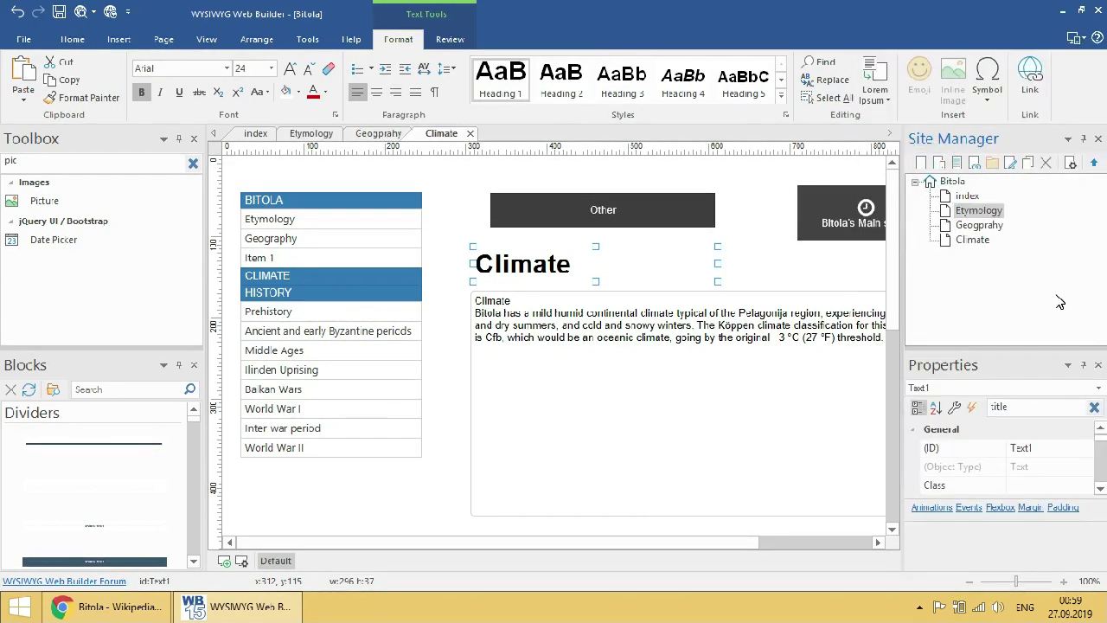
- Set the Climate page's Title property to Climate
{"action": "left_click", "coordinate": [983, 246]}
{"action": "left_click", "coordinate": [1018, 404]}
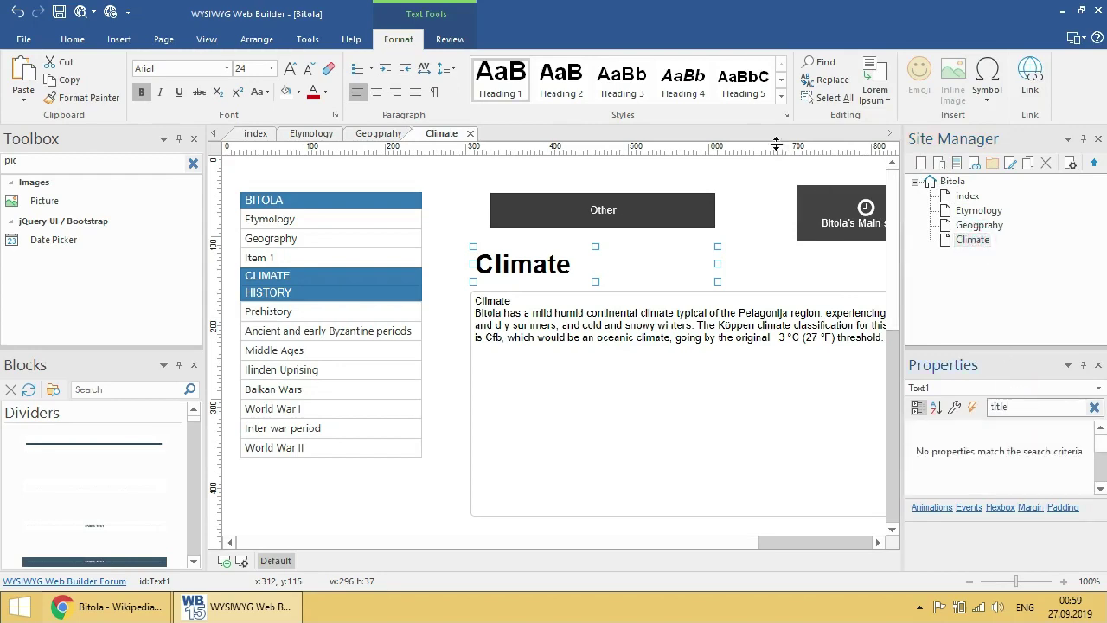
{"action": "left_click", "coordinate": [1030, 447]}
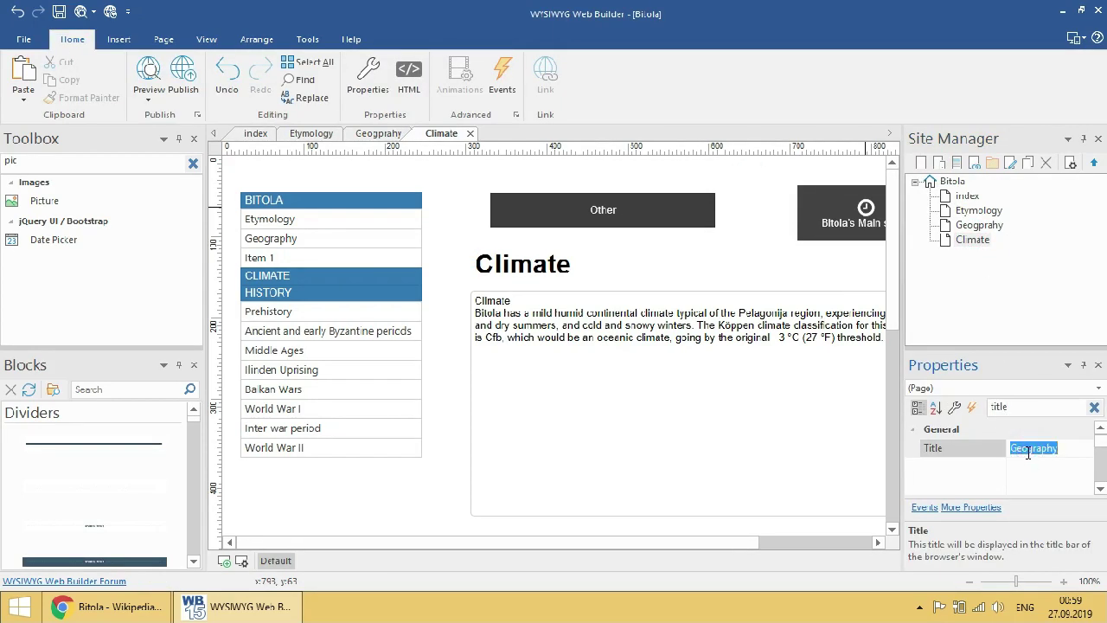
{"action": "type", "text": "Climate"}
{"action": "left_click", "coordinate": [762, 263]}
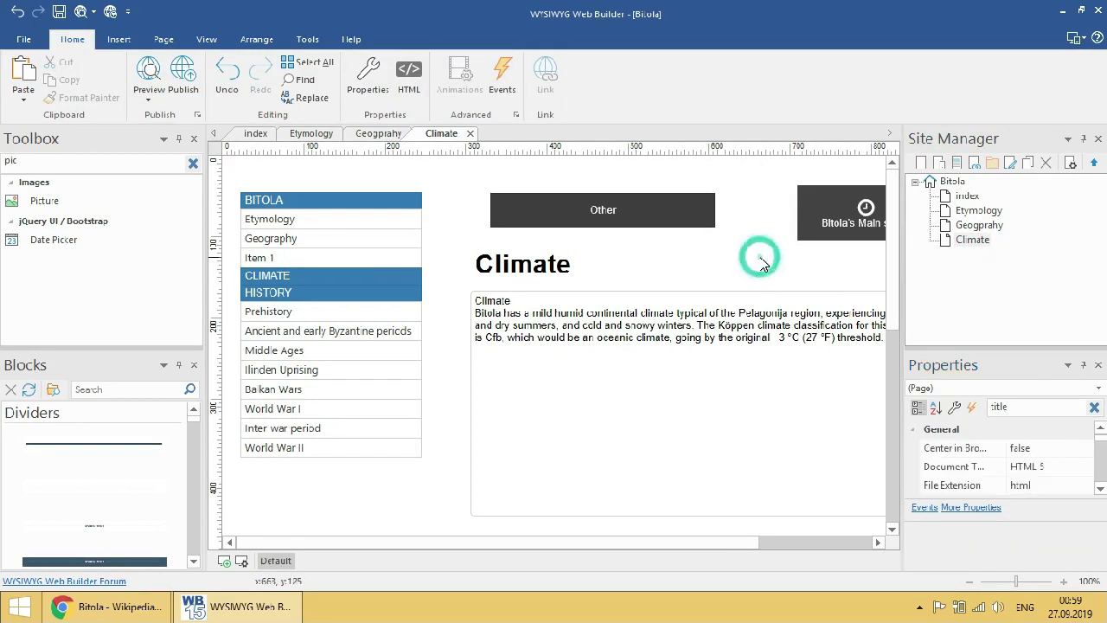
- Clone the Climate page and change the heading of the copy to Prehistory
{"action": "right_click", "coordinate": [978, 245]}
{"action": "left_click", "coordinate": [916, 132]}
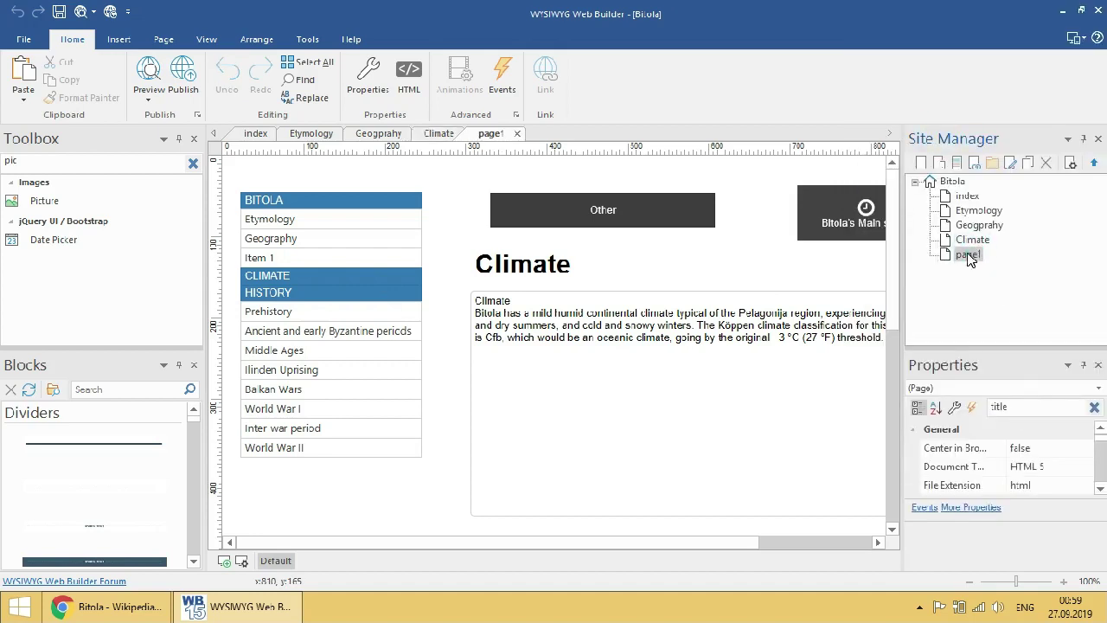
{"action": "left_click", "coordinate": [506, 265]}
{"action": "double_click", "coordinate": [507, 265]}
{"action": "type", "text": "Prehistory"}
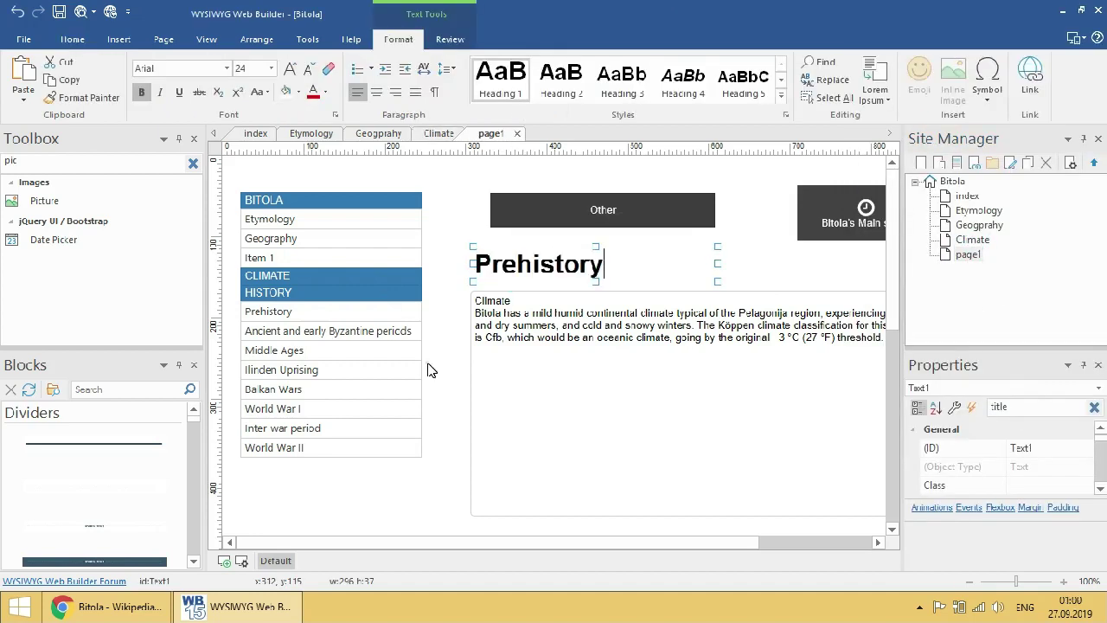
- Copy the history passage for the Prehistory page from the Wikipedia article and return to the web builder
{"action": "key", "text": "alt+Tab"}
{"action": "left_click_drag", "start_coordinate": [369, 234], "coordinate": [821, 313]}
{"action": "right_click", "coordinate": [761, 301]}
{"action": "left_click", "coordinate": [783, 318]}
{"action": "left_click", "coordinate": [241, 616]}
- Delete the Climate text area from the cloned page and remove all items under History from its slide menu
{"action": "left_click", "coordinate": [507, 260]}
{"action": "left_click", "coordinate": [527, 317]}
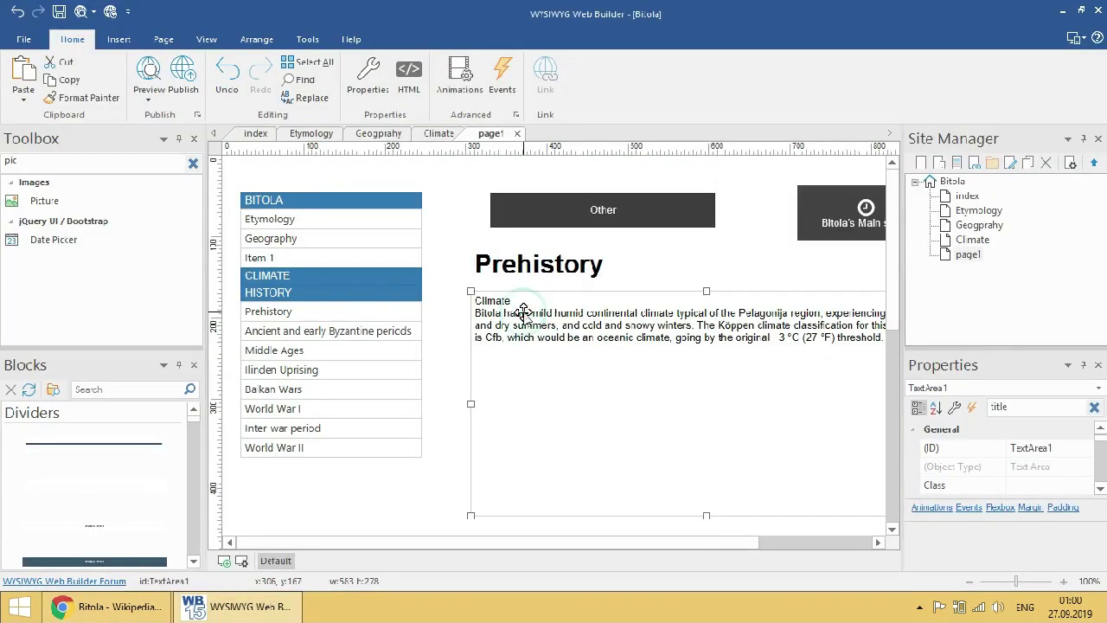
{"action": "double_click", "coordinate": [389, 371]}
{"action": "left_click", "coordinate": [685, 275]}
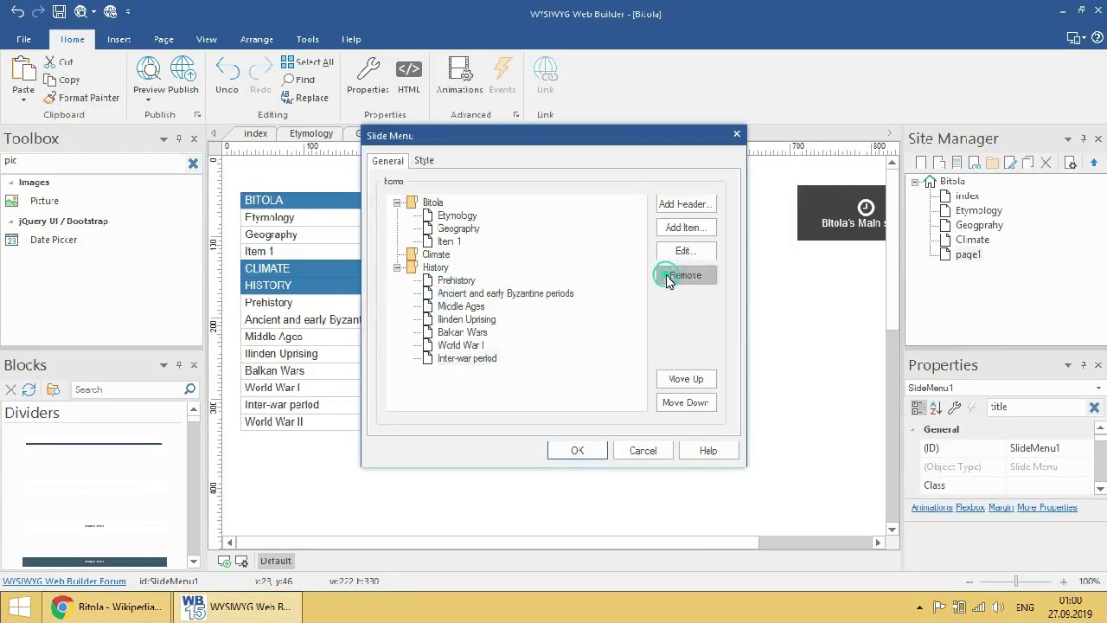
{"action": "left_click", "coordinate": [685, 274]}
{"action": "left_click", "coordinate": [576, 449]}
- Change the cloned page's heading to History
{"action": "double_click", "coordinate": [603, 264]}
{"action": "type", "text": "History"}
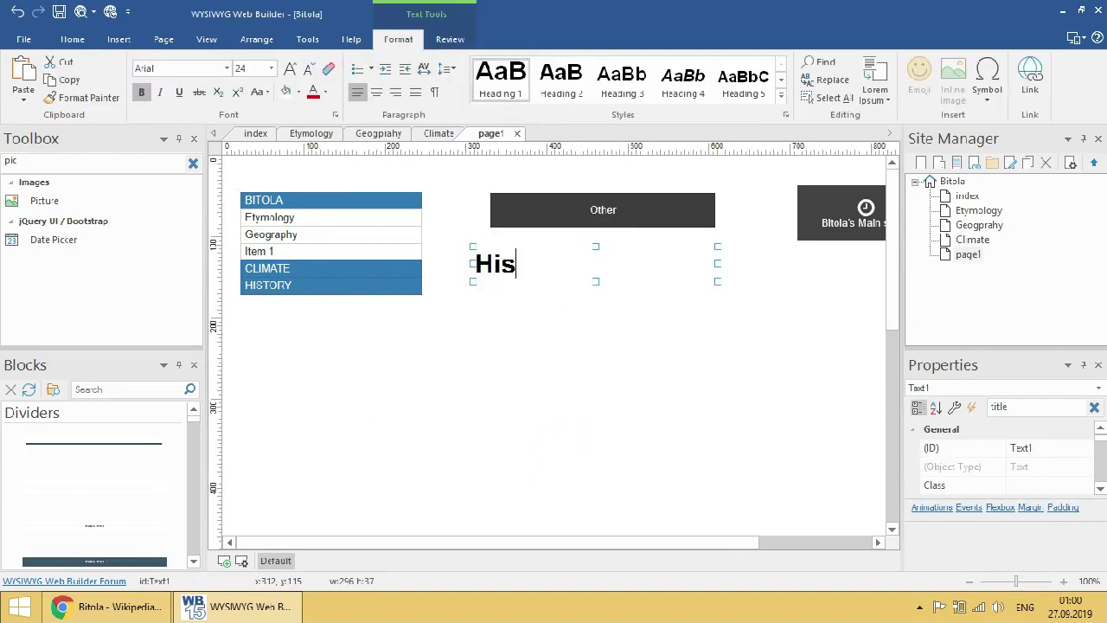
{"action": "left_click", "coordinate": [507, 358]}
- Find the Accordion object by searching for "acc" and place it below the History heading
{"action": "left_click", "coordinate": [7, 160]}
{"action": "type", "text": "acc"}
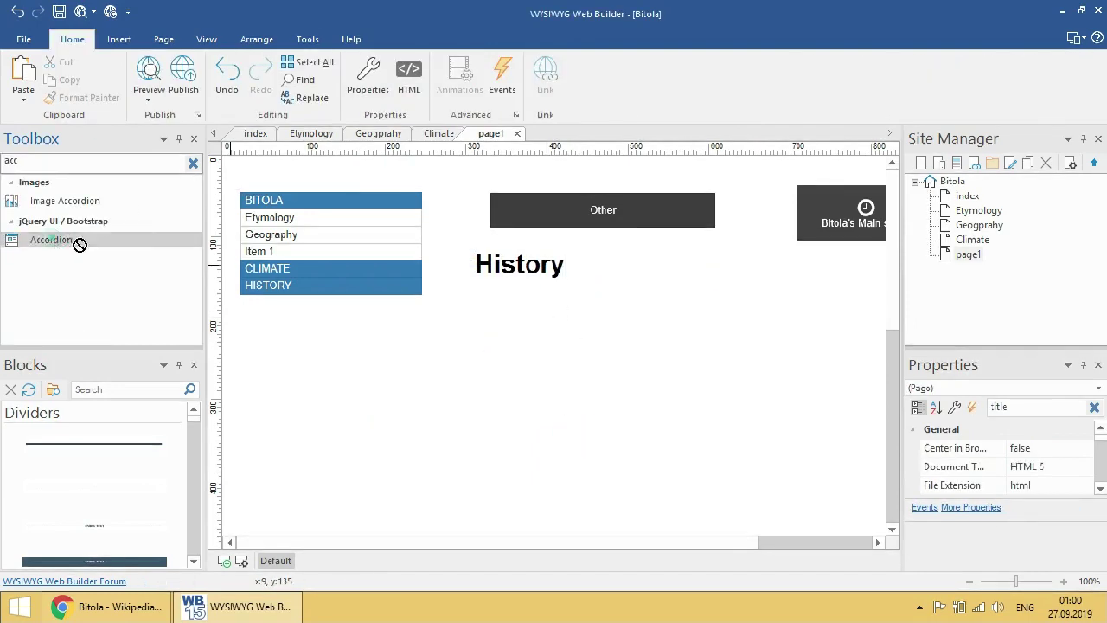
{"action": "left_click_drag", "start_coordinate": [79, 245], "coordinate": [539, 363]}
- Rename the accordion's first two panels as Prehistory and Ancient and early Byzantine periods
{"action": "double_click", "coordinate": [637, 301]}
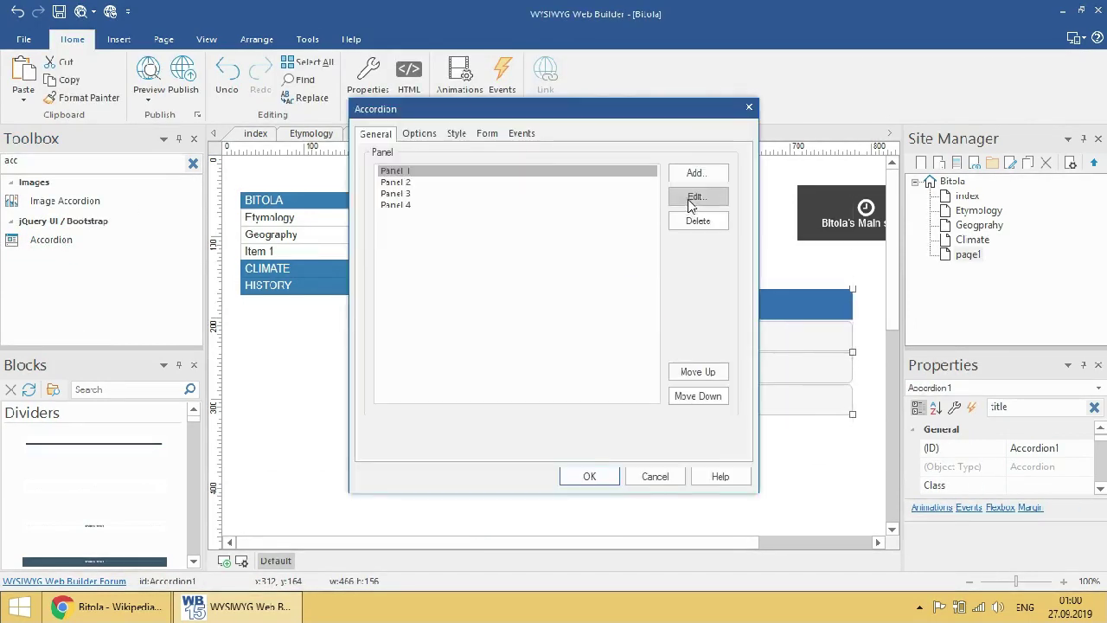
{"action": "left_click", "coordinate": [695, 197]}
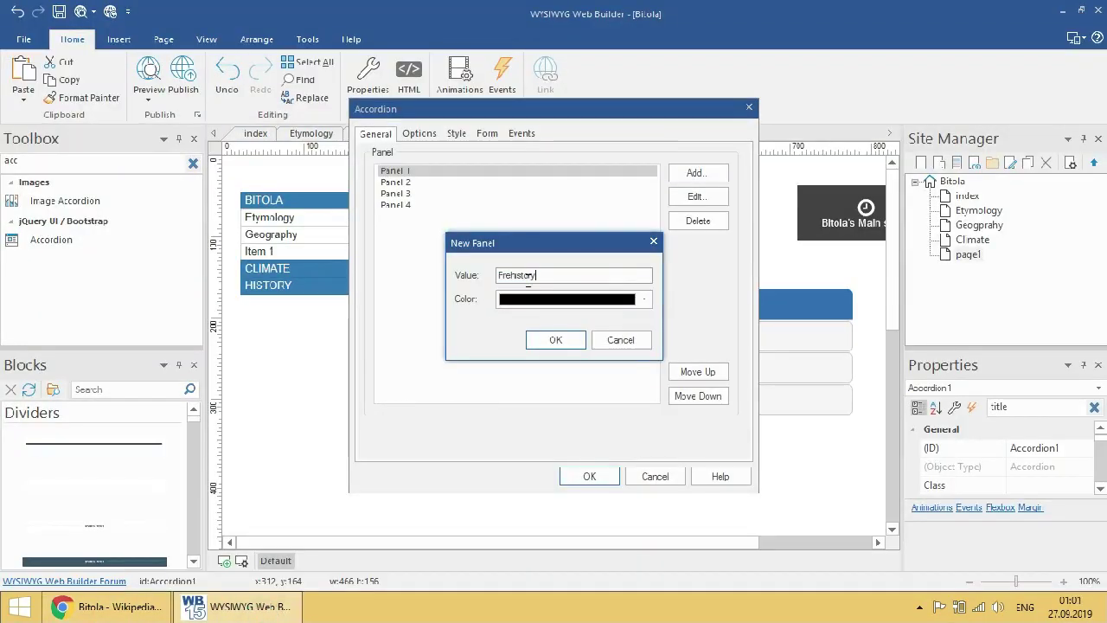
{"action": "key", "text": "Return"}
{"action": "left_click", "coordinate": [469, 183]}
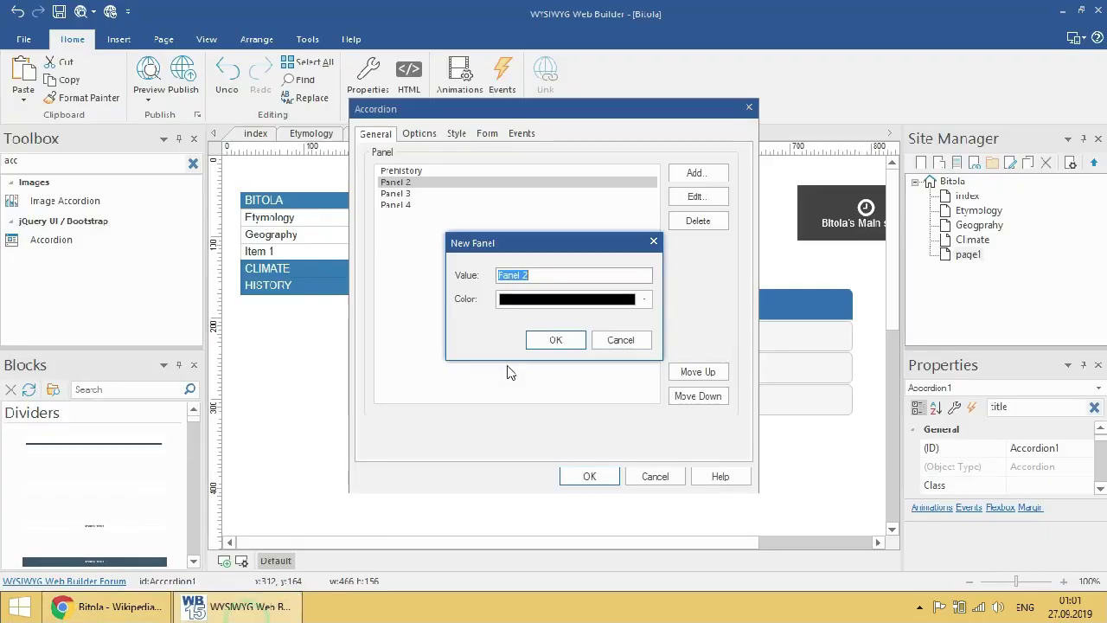
{"action": "left_click", "coordinate": [555, 340]}
- Rename the accordion's third panel as Middle Ages
{"action": "left_click", "coordinate": [477, 193]}
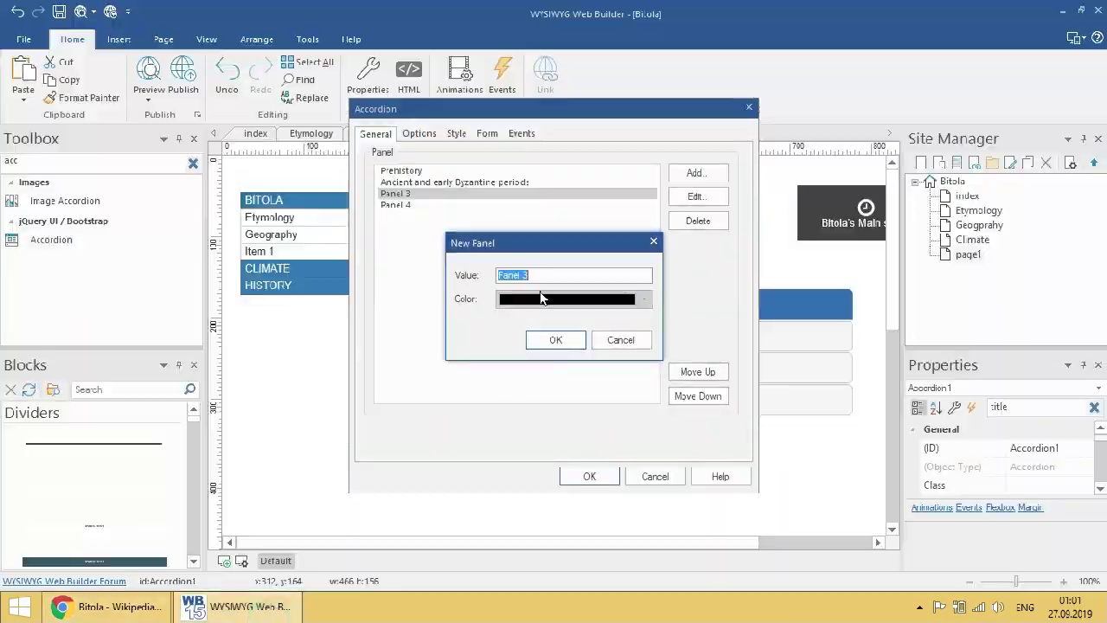
{"action": "type", "text": "Middle Ages"}
{"action": "left_click", "coordinate": [555, 340]}
- Rename the accordion's fourth panel with the history subheading that follows Middle Ages, copied from the Wikipedia article
{"action": "left_click", "coordinate": [499, 204]}
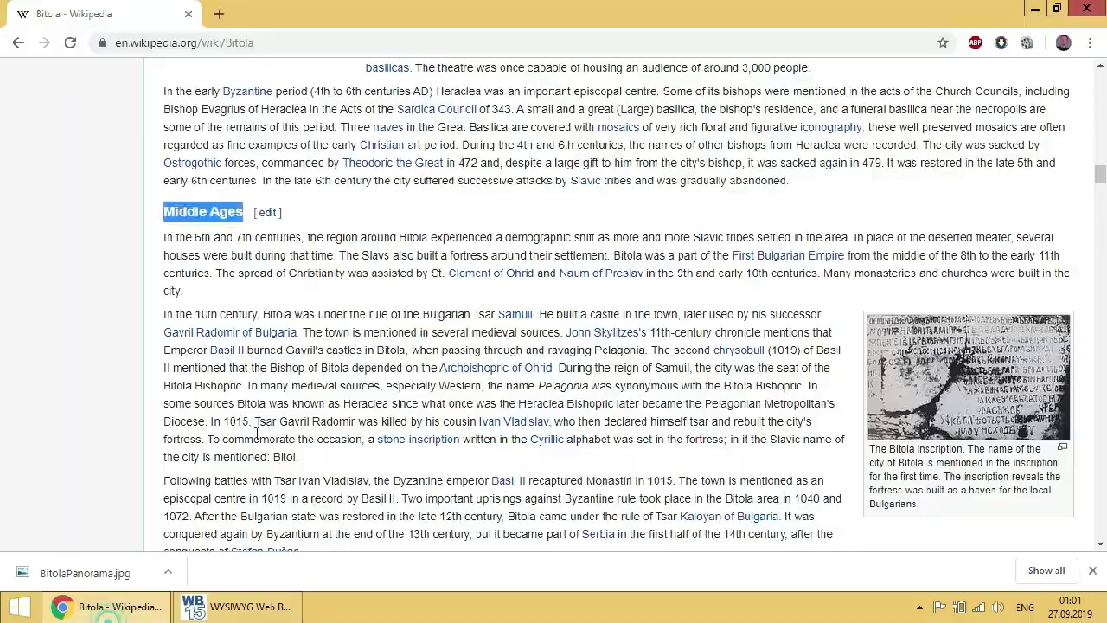
{"action": "scroll", "coordinate": [519, 303], "scroll_direction": "down", "scroll_amount": 5}
{"action": "left_click_drag", "start_coordinate": [163, 235], "coordinate": [249, 237]}
{"action": "key", "text": "ctrl+c"}
{"action": "scroll", "coordinate": [519, 302], "scroll_direction": "down", "scroll_amount": 10}
{"action": "right_click", "coordinate": [497, 242]}
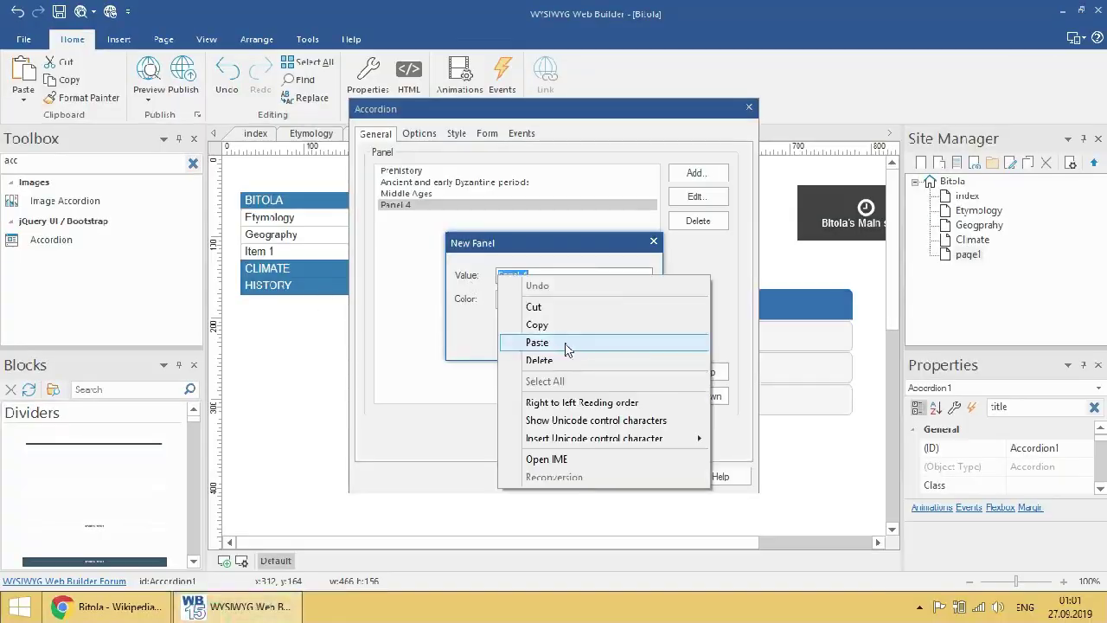
{"action": "left_click", "coordinate": [562, 344]}
{"action": "left_click", "coordinate": [555, 340]}
- Add a fifth accordion panel named Ilinden Uprising, copying the name from the Wikipedia subheading
{"action": "left_click", "coordinate": [696, 173]}
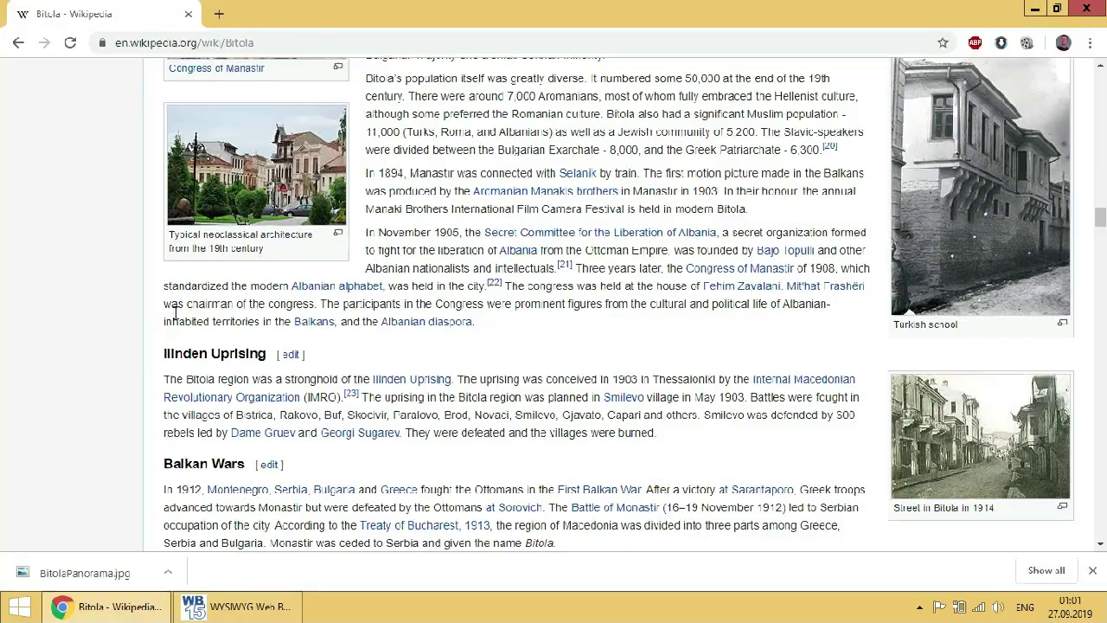
{"action": "left_click_drag", "start_coordinate": [165, 351], "coordinate": [264, 351]}
{"action": "key", "text": "ctrl+c"}
{"action": "right_click", "coordinate": [290, 354]}
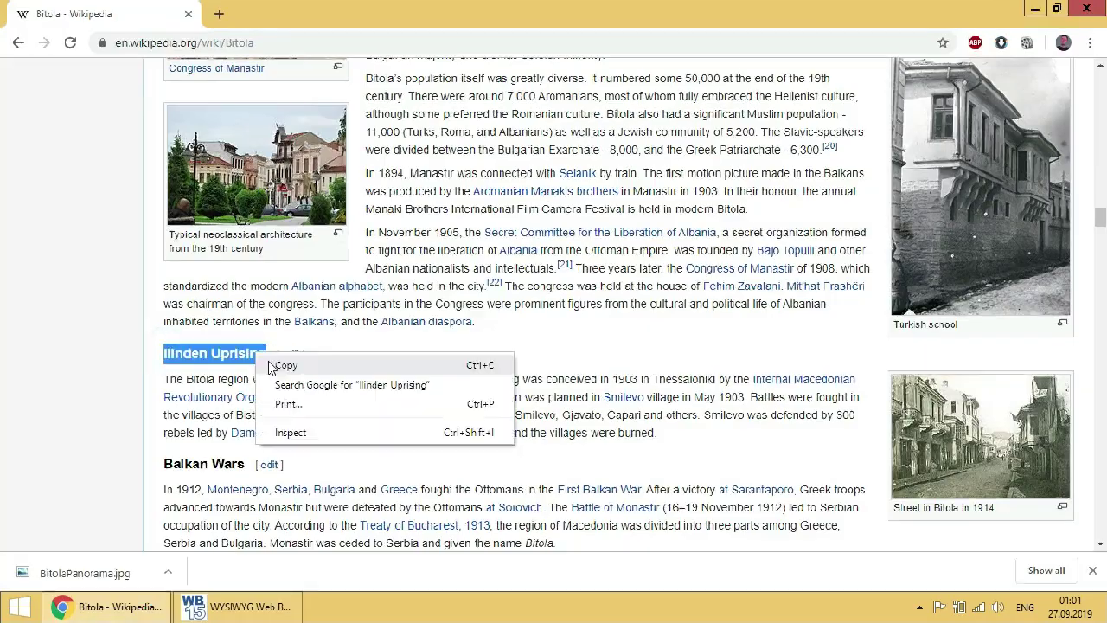
{"action": "right_click", "coordinate": [500, 276]}
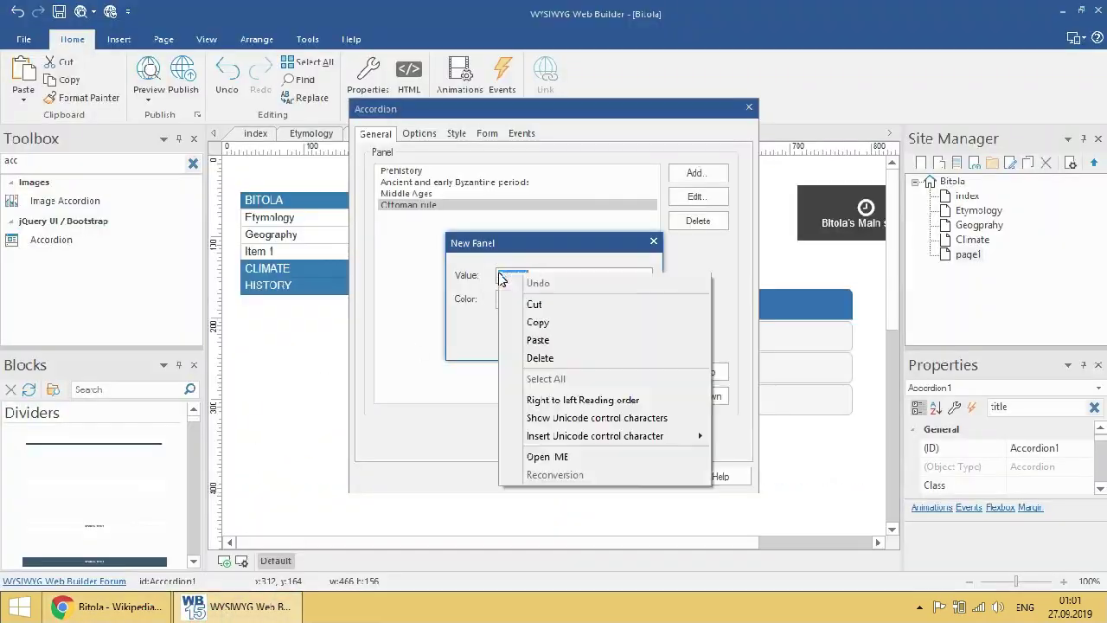
{"action": "left_click", "coordinate": [538, 340]}
{"action": "left_click", "coordinate": [555, 340]}
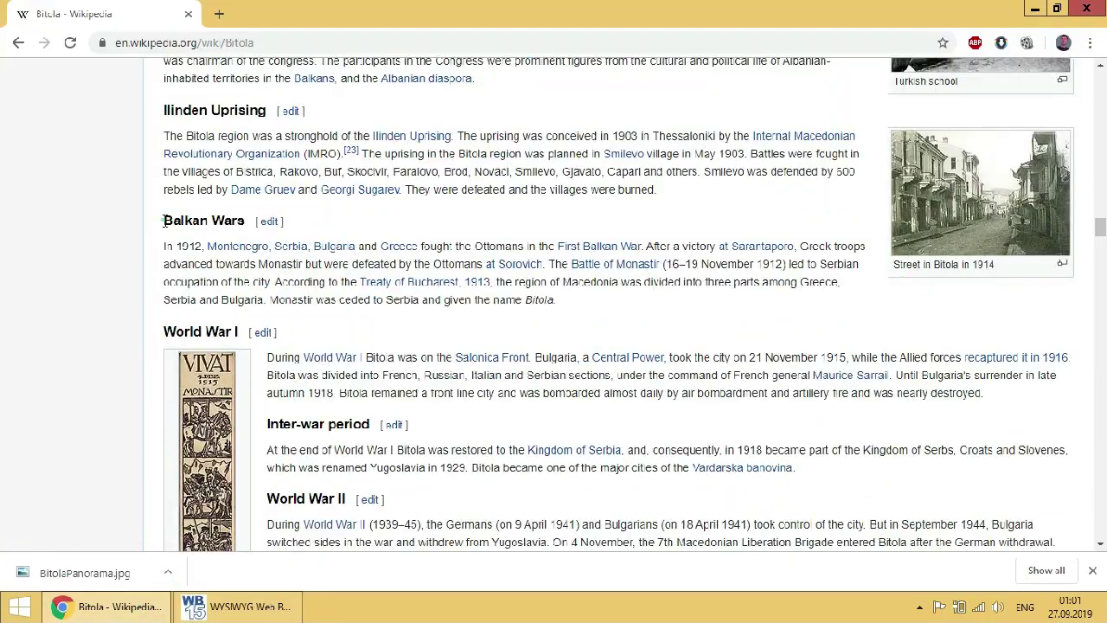
- Rename the accordion's fifth panel as Balkan Wars, taken from the Wikipedia subheading, and apply the accordion changes
{"action": "scroll", "coordinate": [271, 415], "scroll_direction": "down", "scroll_amount": 5}
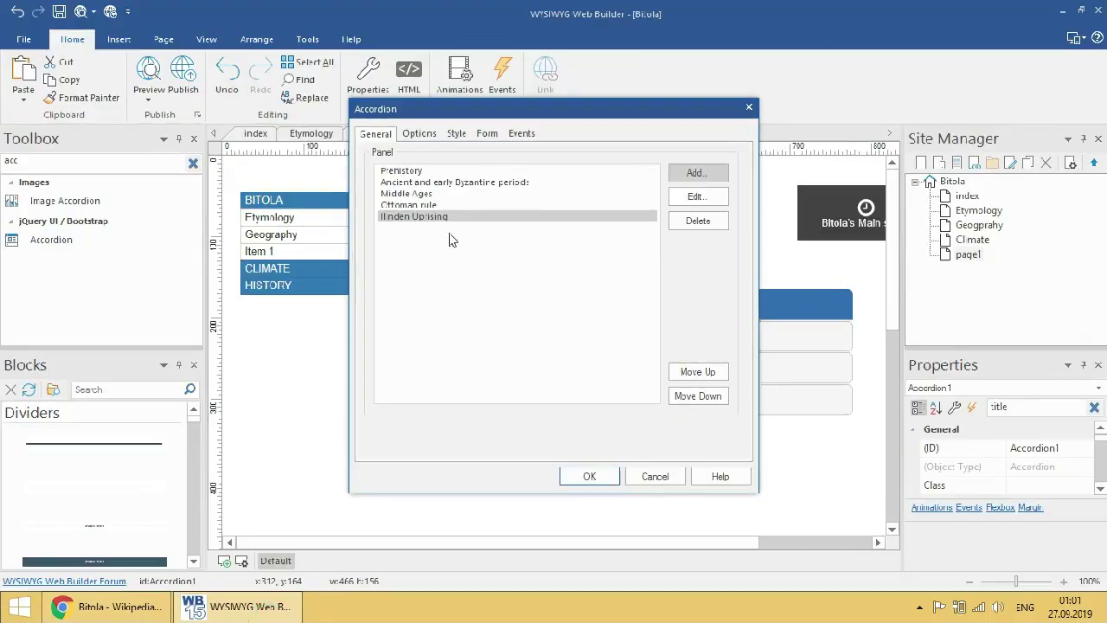
{"action": "left_click", "coordinate": [720, 196]}
{"action": "right_click", "coordinate": [500, 276]}
{"action": "left_click", "coordinate": [538, 340]}
{"action": "left_click", "coordinate": [555, 340]}
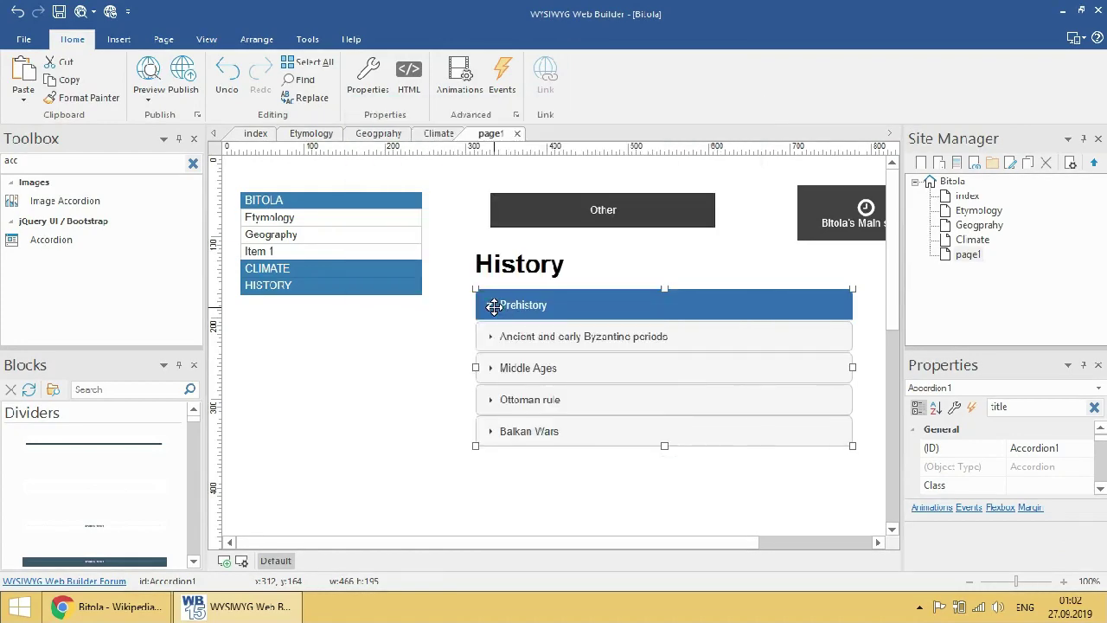
{"action": "double_click", "coordinate": [493, 306]}
{"action": "left_click", "coordinate": [694, 173]}
{"action": "key", "text": "Escape"}
{"action": "left_click", "coordinate": [632, 475]}
- Look through the index, Etymology, Geography and Climate pages to compare their side menus
{"action": "double_click", "coordinate": [967, 196]}
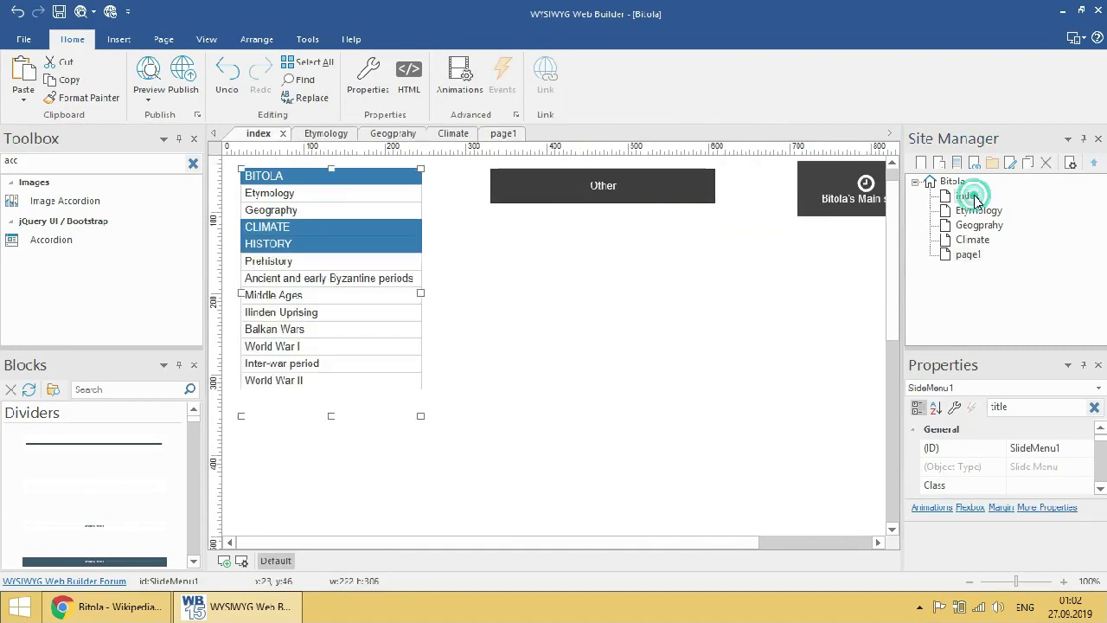
{"action": "double_click", "coordinate": [978, 211]}
{"action": "double_click", "coordinate": [978, 225]}
{"action": "key", "text": "ctrl+Tab"}
{"action": "scroll", "coordinate": [663, 403], "scroll_direction": "down", "scroll_amount": 5}
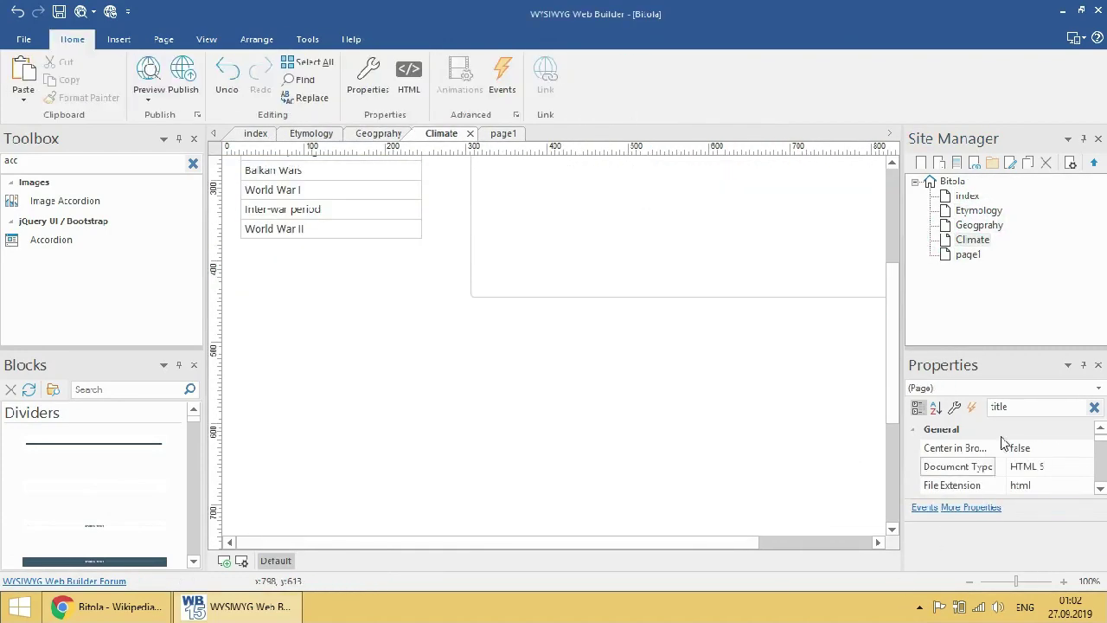
{"action": "key", "text": "ctrl+Tab"}
{"action": "right_click", "coordinate": [628, 400]}
{"action": "double_click", "coordinate": [518, 314]}
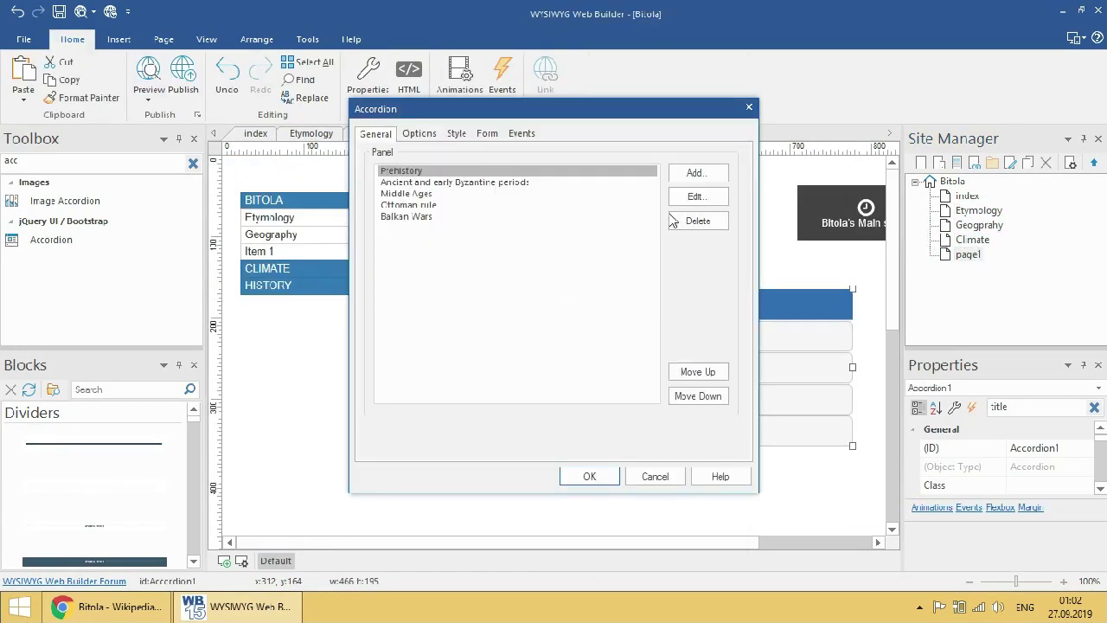
{"action": "left_click", "coordinate": [696, 196]}
{"action": "left_click", "coordinate": [619, 342]}
{"action": "left_click", "coordinate": [589, 475]}
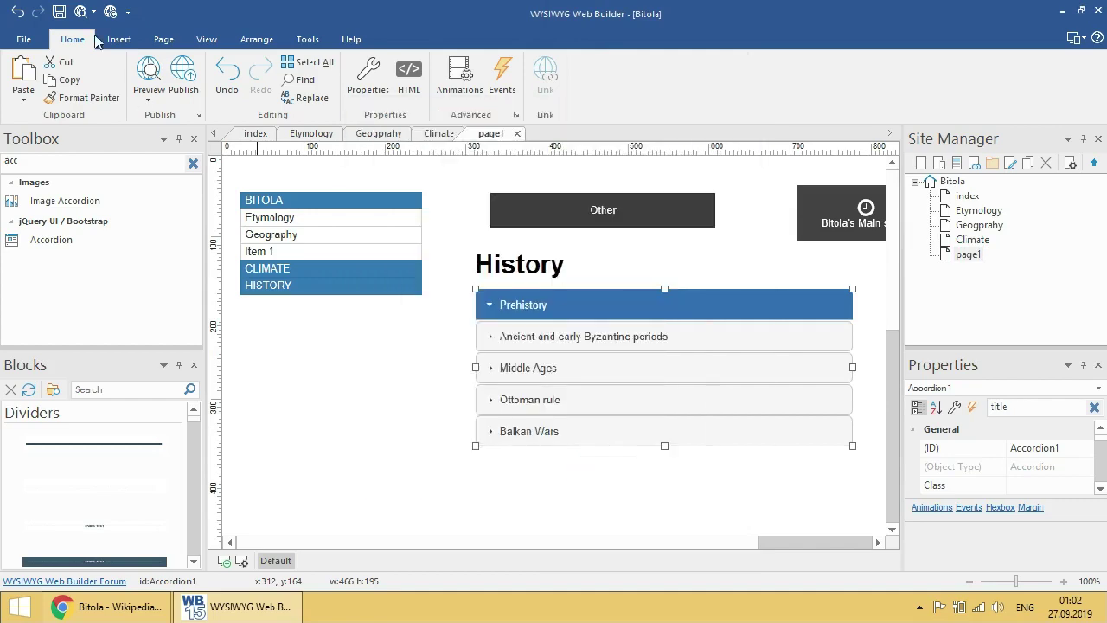
- Preview the History page in the browser, try its accordion panels and side menu, and return to Web Builder
{"action": "left_click", "coordinate": [80, 12]}
{"action": "left_click", "coordinate": [271, 275]}
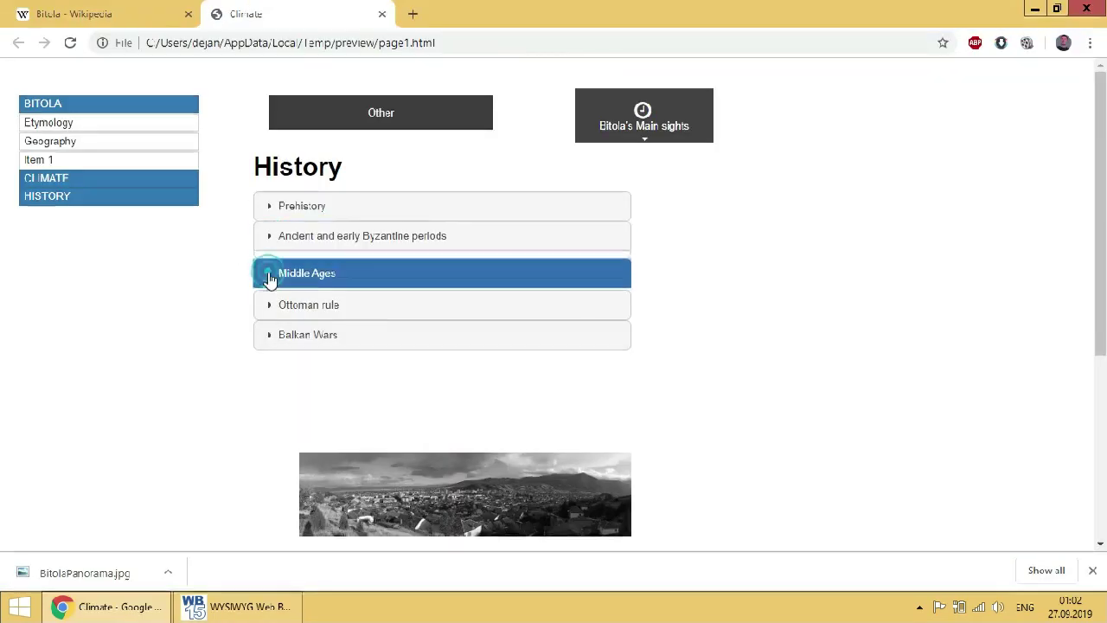
{"action": "left_click", "coordinate": [261, 320]}
{"action": "left_click", "coordinate": [271, 240]}
{"action": "left_click", "coordinate": [268, 206]}
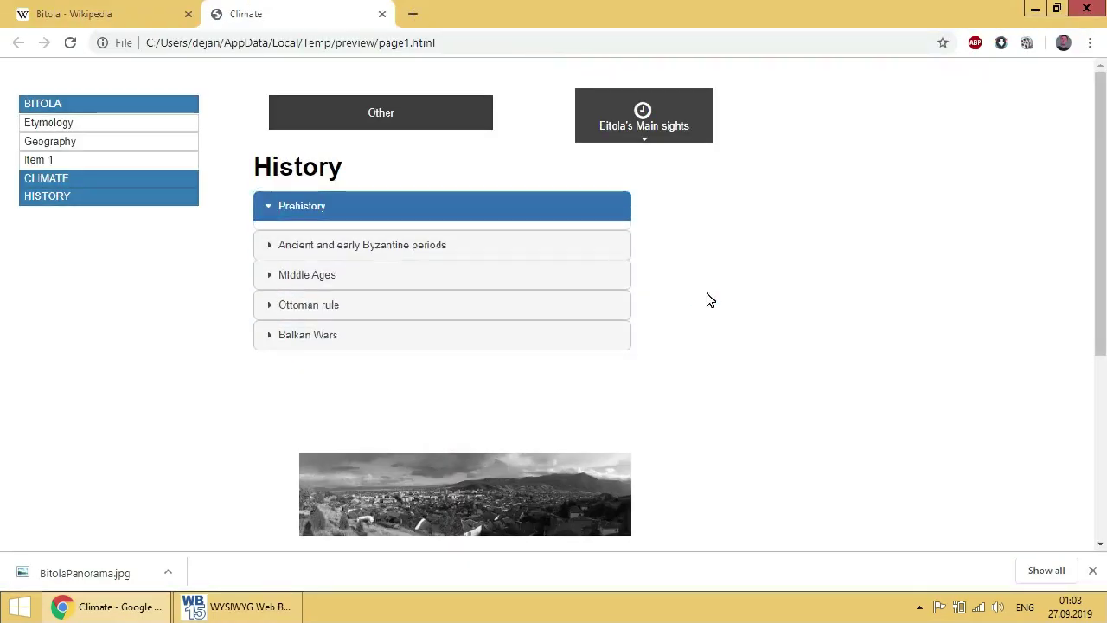
{"action": "left_click", "coordinate": [74, 104]}
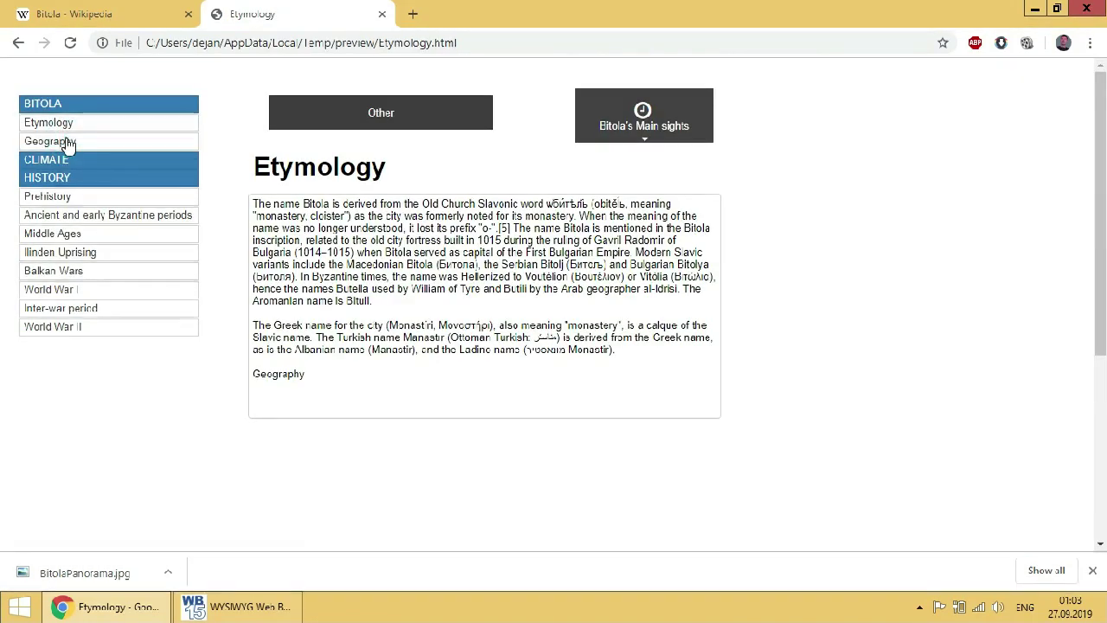
{"action": "key", "text": "ctrl+w"}
{"action": "left_click", "coordinate": [235, 607]}
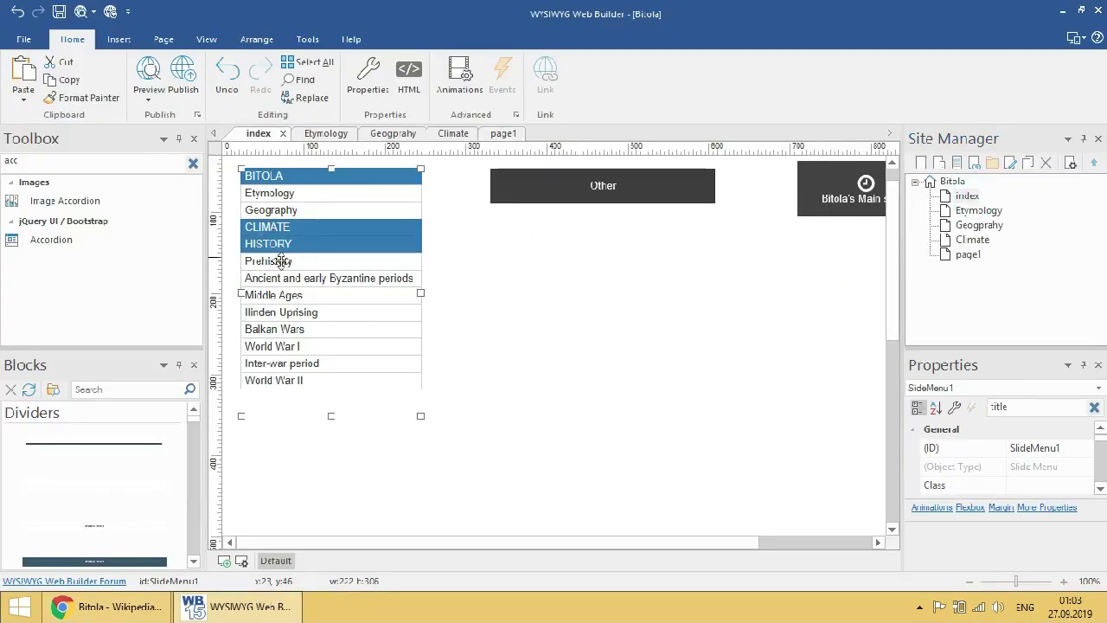
- Remove all the period sub-items under HISTORY from the side menu on the index page
{"action": "double_click", "coordinate": [281, 261]}
{"action": "left_click", "coordinate": [484, 360]}
{"action": "left_click", "coordinate": [686, 279]}
{"action": "left_click", "coordinate": [686, 278]}
{"action": "key", "text": "Return"}
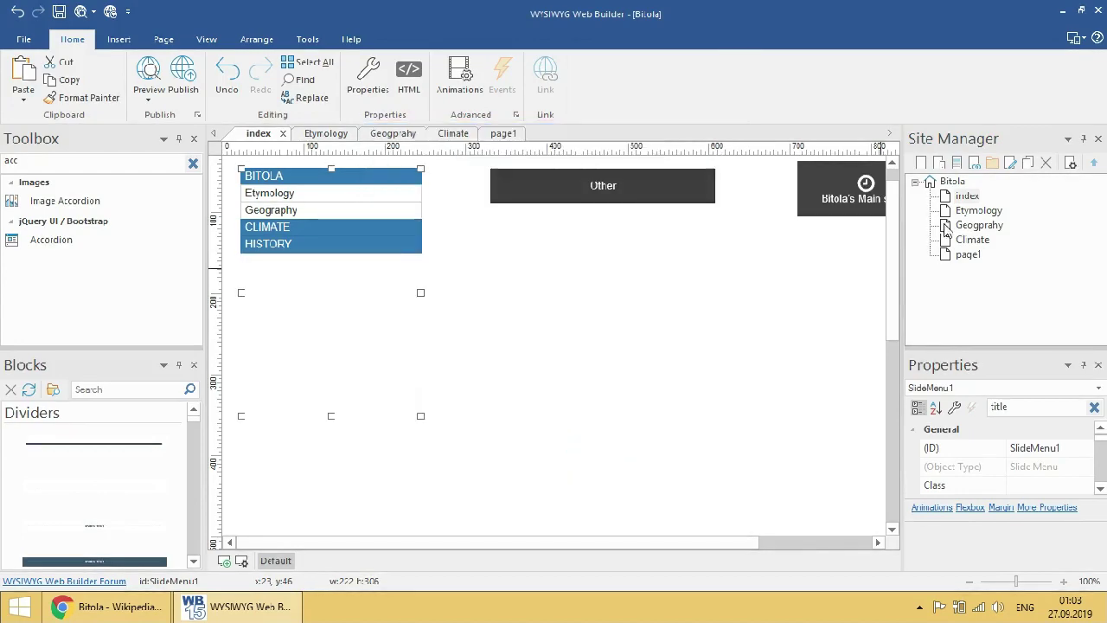
- Remove all the period sub-items under HISTORY from the side menu on the Etymology page
{"action": "double_click", "coordinate": [978, 211]}
{"action": "double_click", "coordinate": [309, 286]}
{"action": "left_click", "coordinate": [481, 358]}
{"action": "left_click", "coordinate": [686, 275]}
{"action": "left_click", "coordinate": [687, 274]}
{"action": "left_click", "coordinate": [686, 274]}
{"action": "key", "text": "Return"}
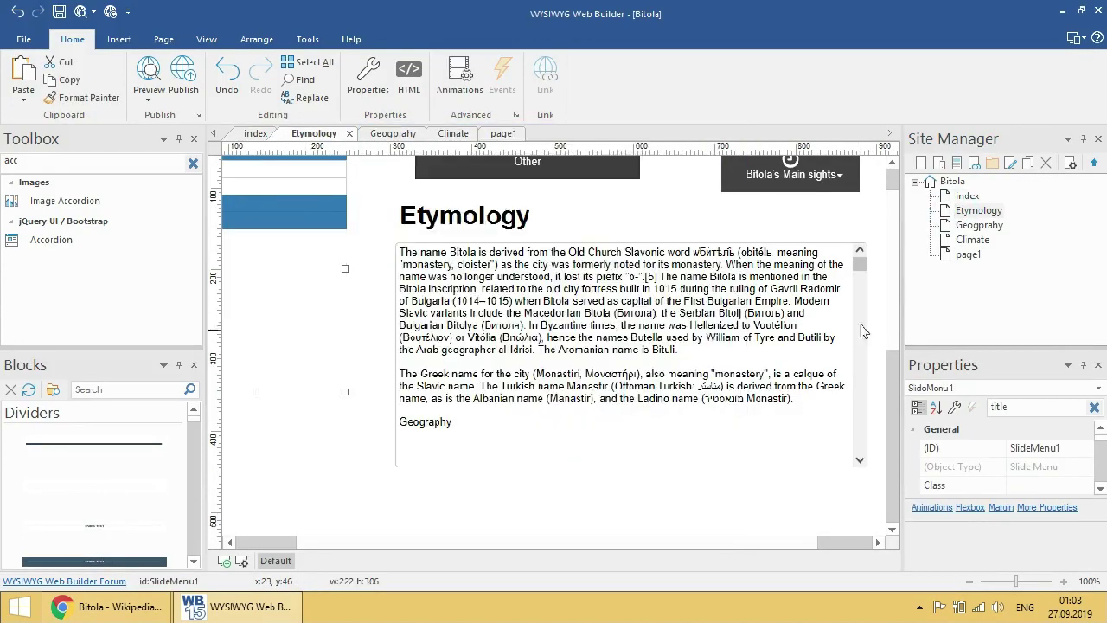
- Remove all the period sub-items under HISTORY from the side menu on the Climate page
{"action": "double_click", "coordinate": [972, 240]}
{"action": "double_click", "coordinate": [286, 242]}
{"action": "left_click", "coordinate": [459, 371]}
{"action": "left_click", "coordinate": [685, 277]}
{"action": "left_click", "coordinate": [685, 277]}
{"action": "left_click", "coordinate": [685, 276]}
{"action": "left_click", "coordinate": [604, 461]}
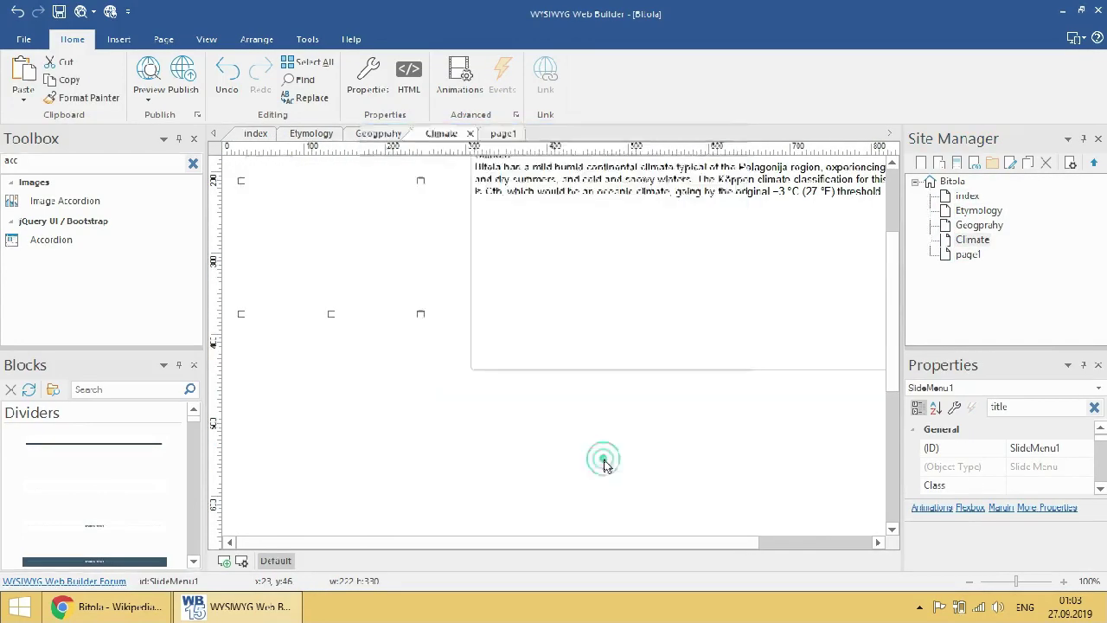
- Set the layout mode of the accordion on page1 to Bootstrap
{"action": "double_click", "coordinate": [968, 254]}
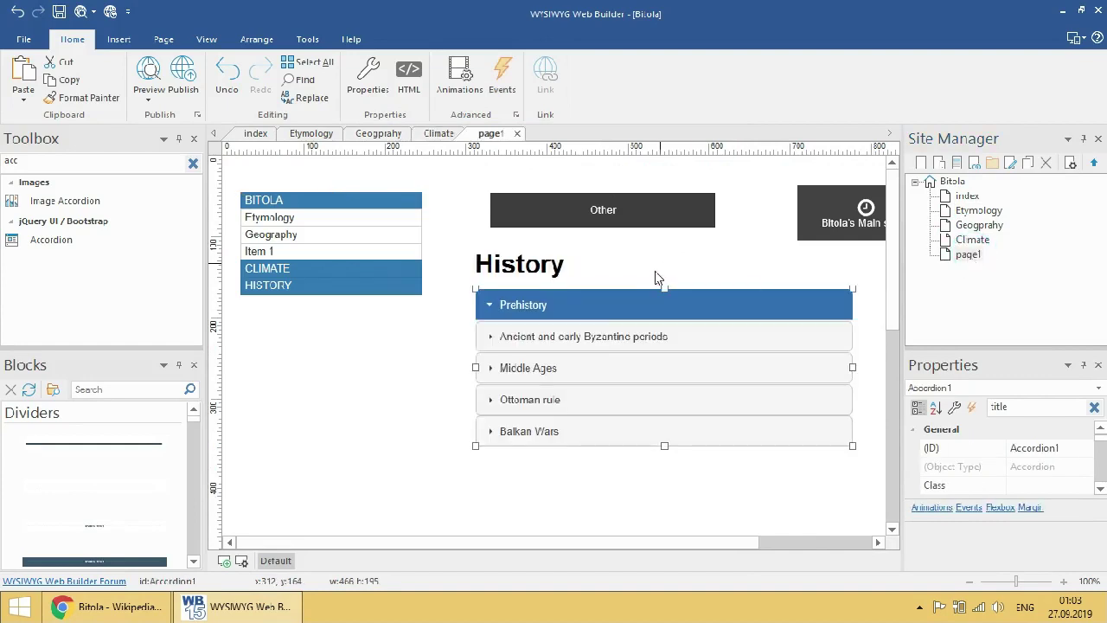
{"action": "double_click", "coordinate": [595, 314]}
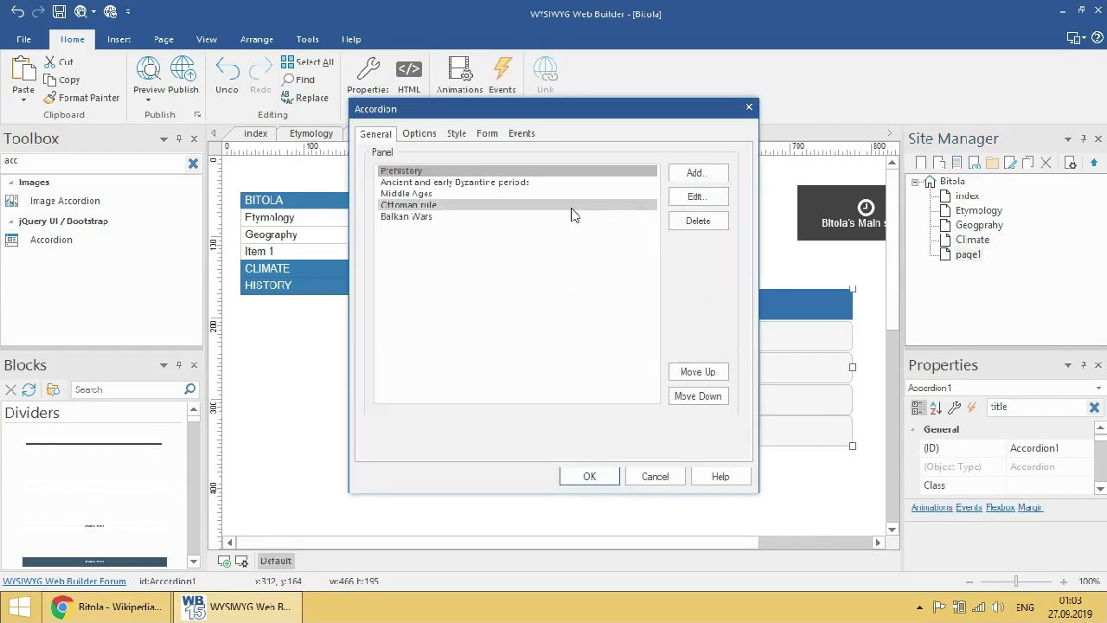
{"action": "left_click", "coordinate": [405, 134]}
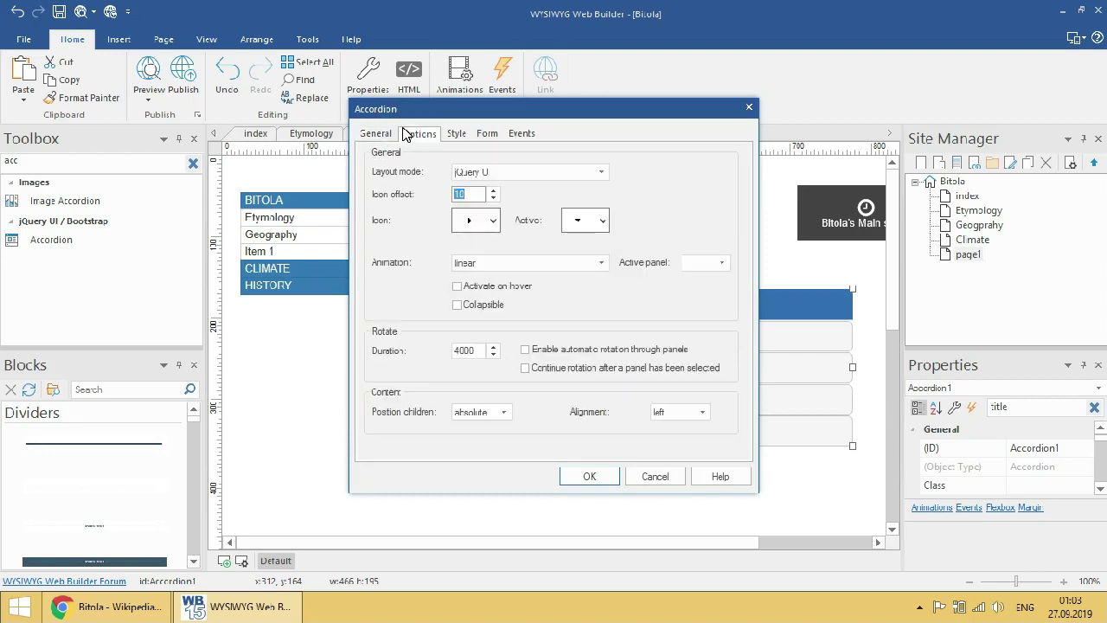
{"action": "left_click", "coordinate": [470, 171]}
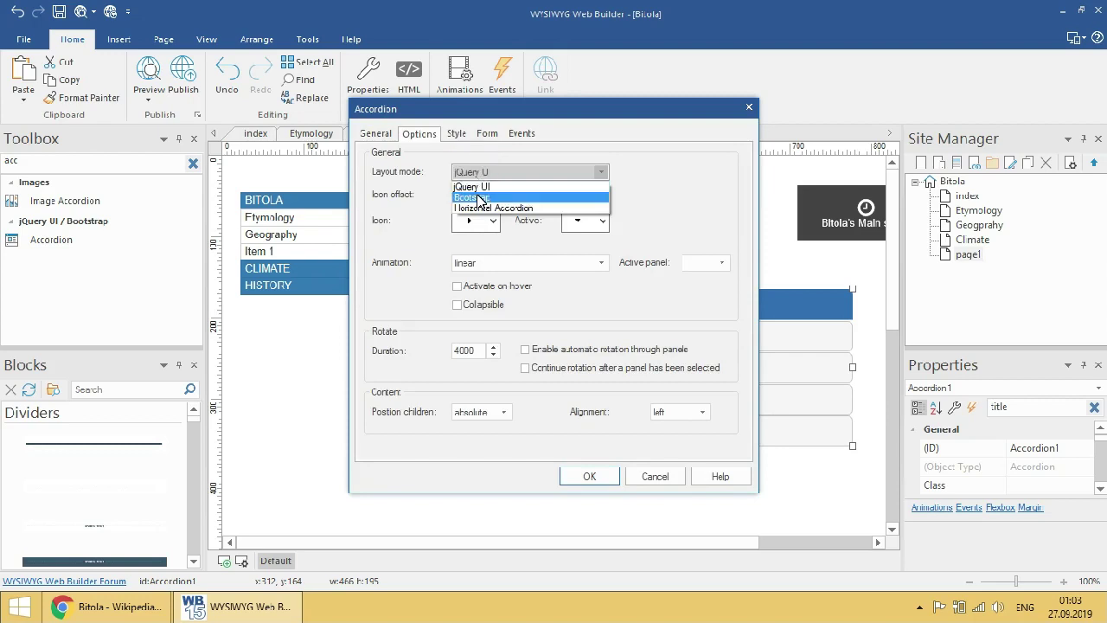
{"action": "left_click", "coordinate": [480, 198]}
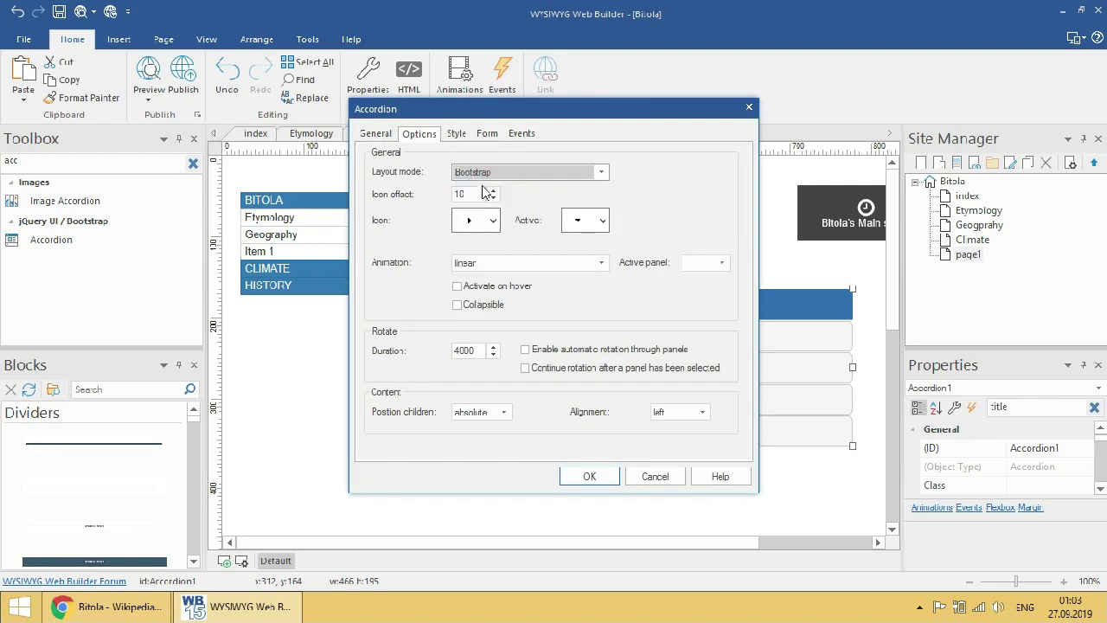
{"action": "left_click", "coordinate": [588, 471]}
- Set the layout mode of the accordion on page1 to Horizontal Accordion
{"action": "double_click", "coordinate": [563, 306]}
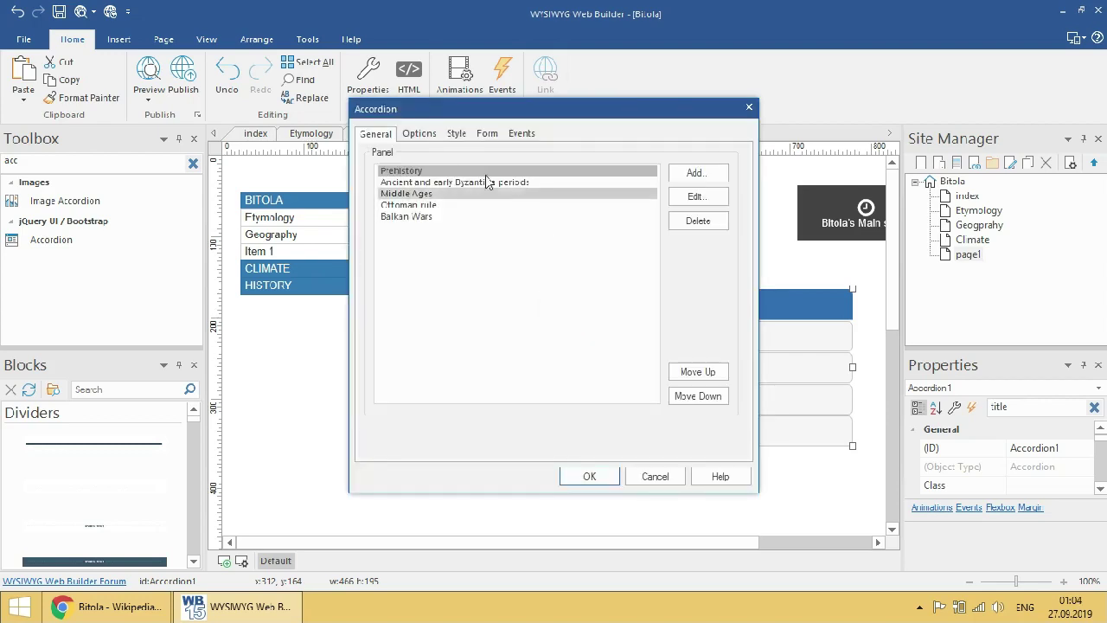
{"action": "left_click", "coordinate": [419, 133]}
{"action": "left_click", "coordinate": [502, 173]}
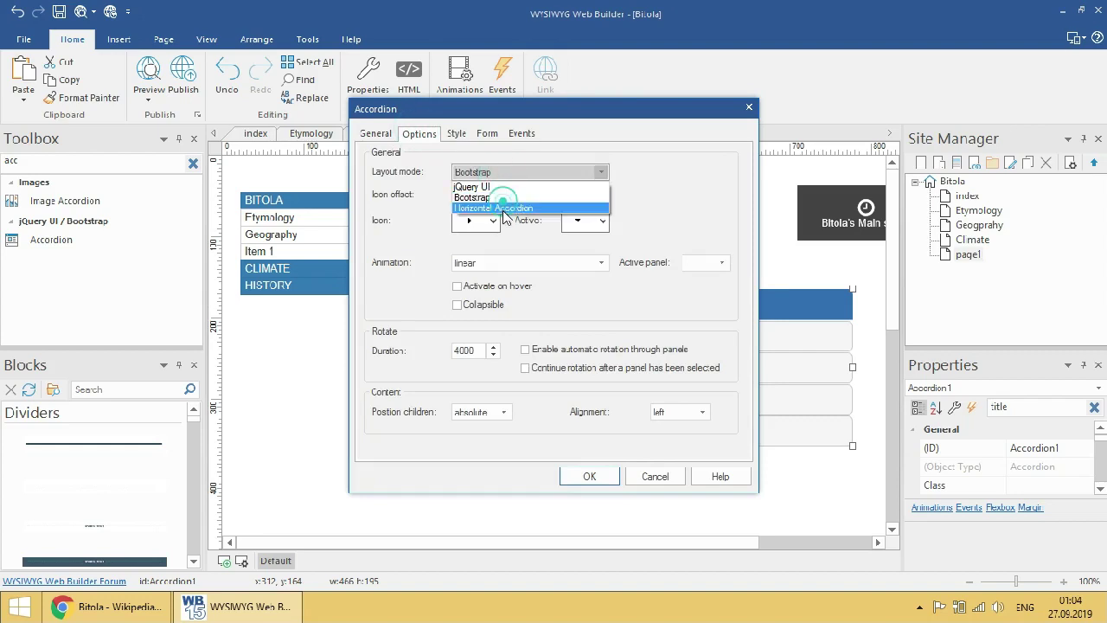
{"action": "left_click", "coordinate": [504, 207]}
{"action": "left_click", "coordinate": [586, 474]}
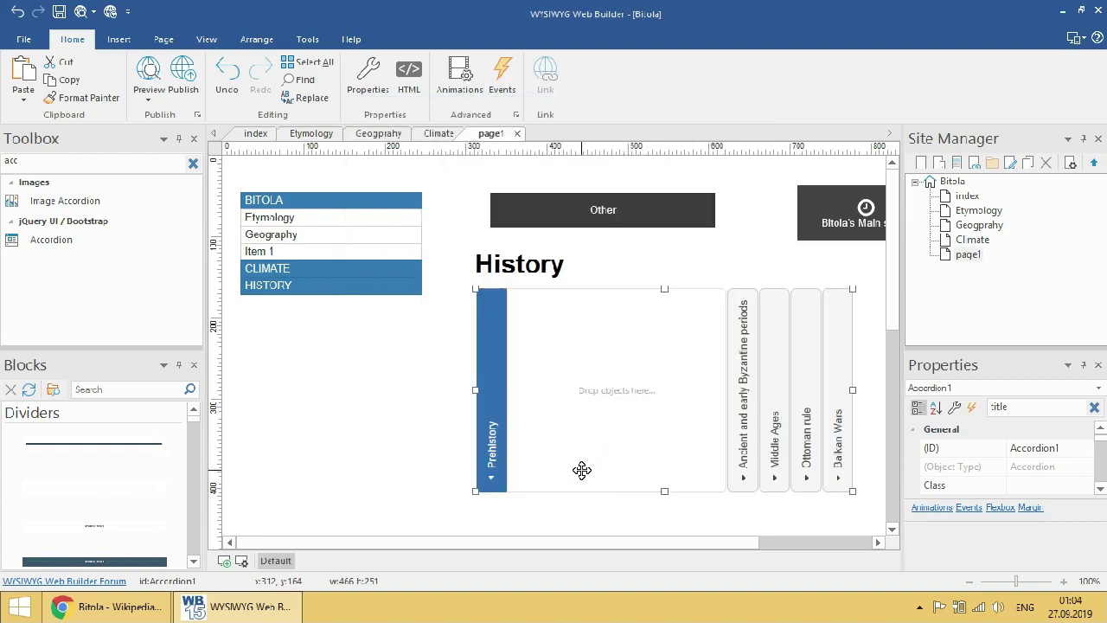
- Copy the paragraph under Prehistory from the Wikipedia article and return to the History page in Web Builder
{"action": "left_click", "coordinate": [127, 610]}
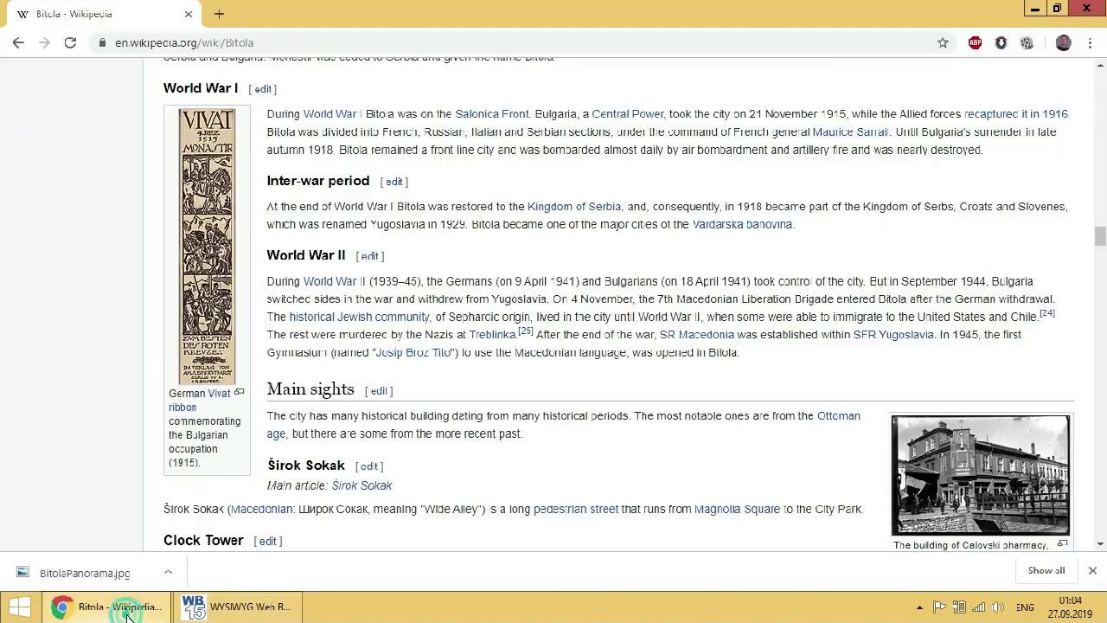
{"action": "scroll", "coordinate": [297, 216], "scroll_direction": "up", "scroll_amount": 20}
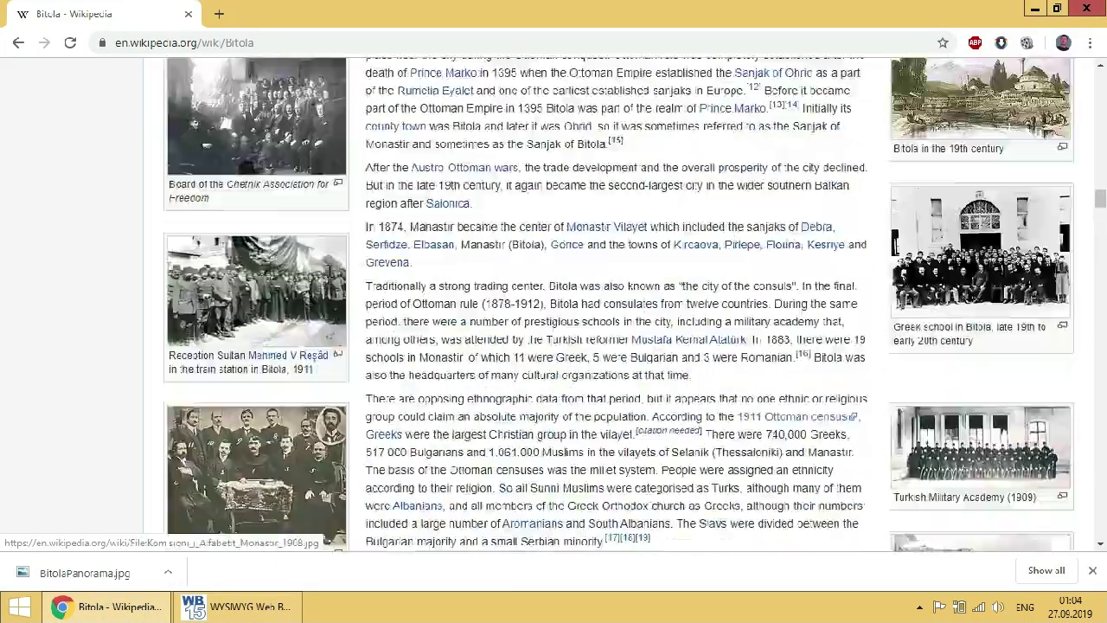
{"action": "scroll", "coordinate": [354, 273], "scroll_direction": "up", "scroll_amount": 10}
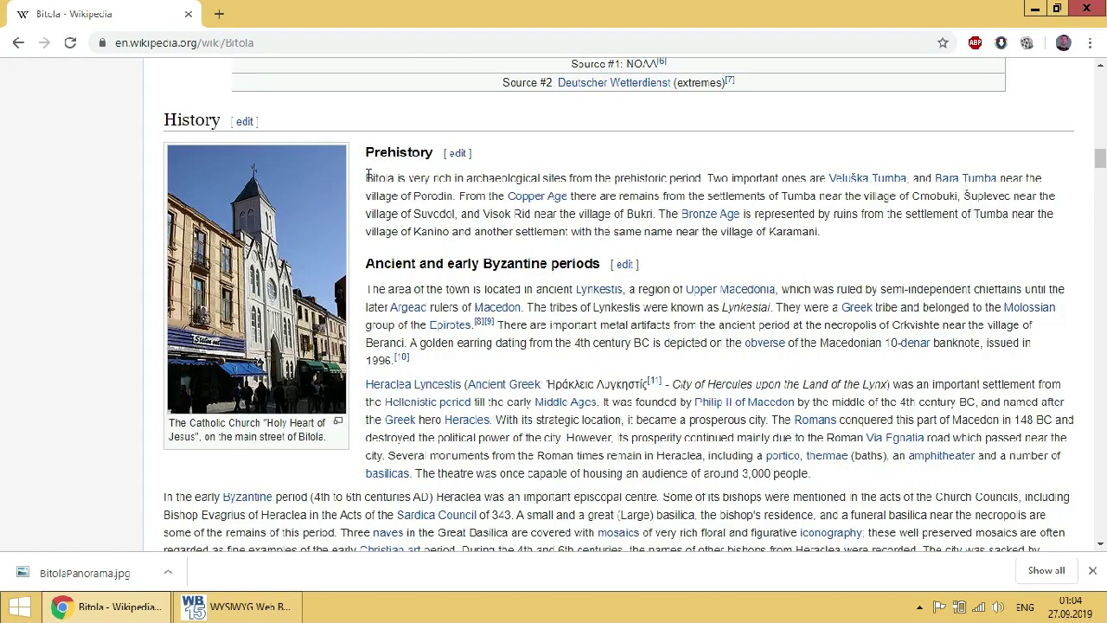
{"action": "left_click_drag", "start_coordinate": [367, 177], "coordinate": [856, 226]}
{"action": "right_click", "coordinate": [865, 220]}
{"action": "left_click", "coordinate": [869, 226]}
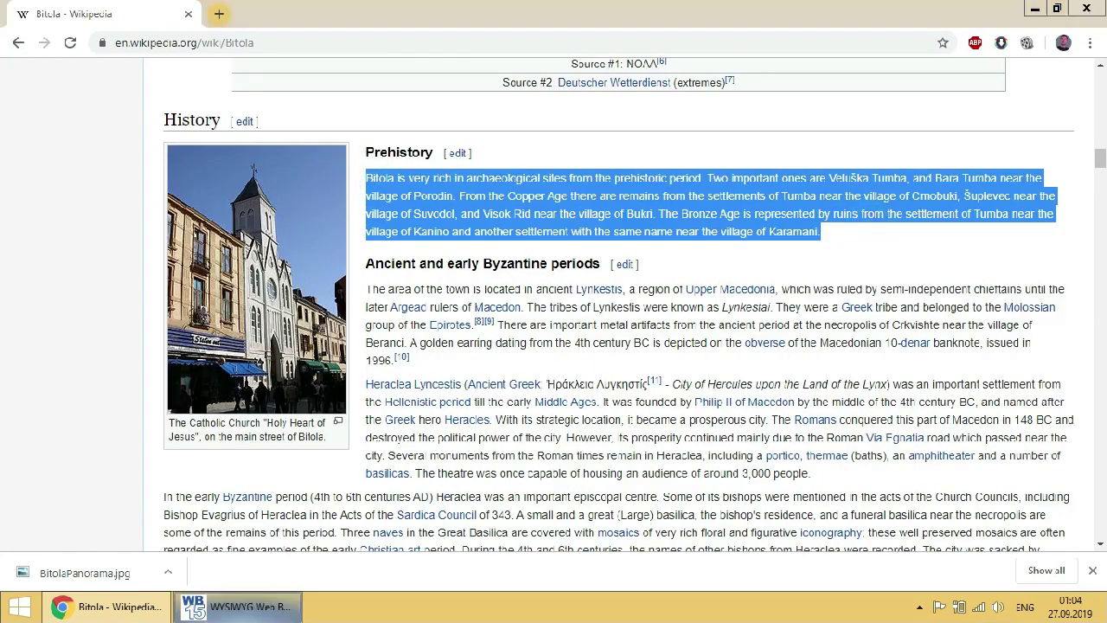
{"action": "left_click", "coordinate": [235, 606]}
{"action": "double_click", "coordinate": [622, 361]}
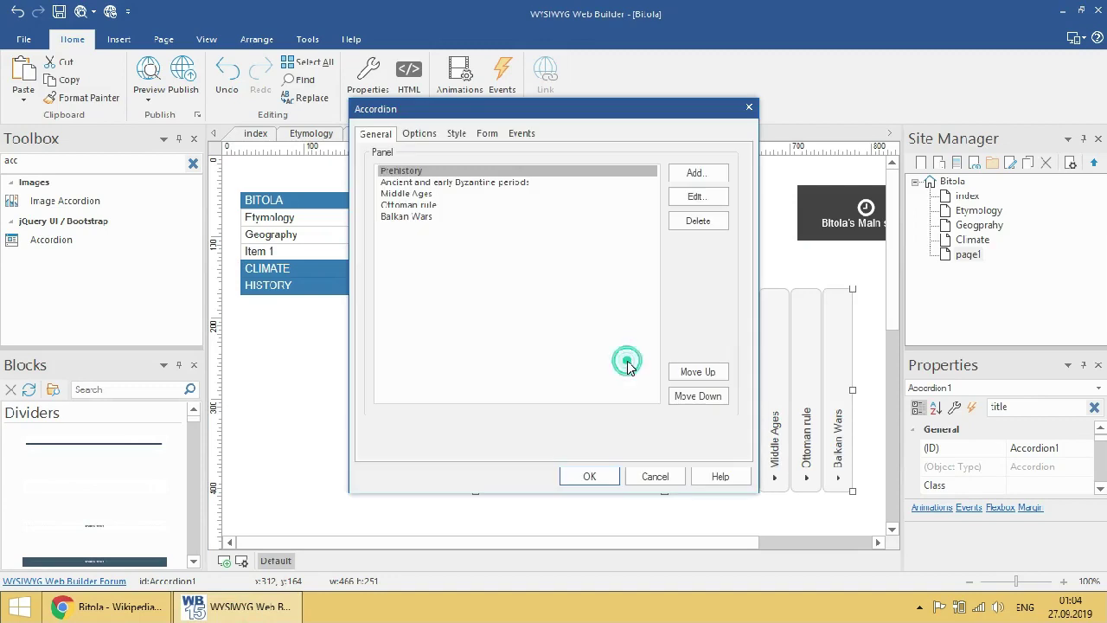
{"action": "left_click", "coordinate": [748, 108]}
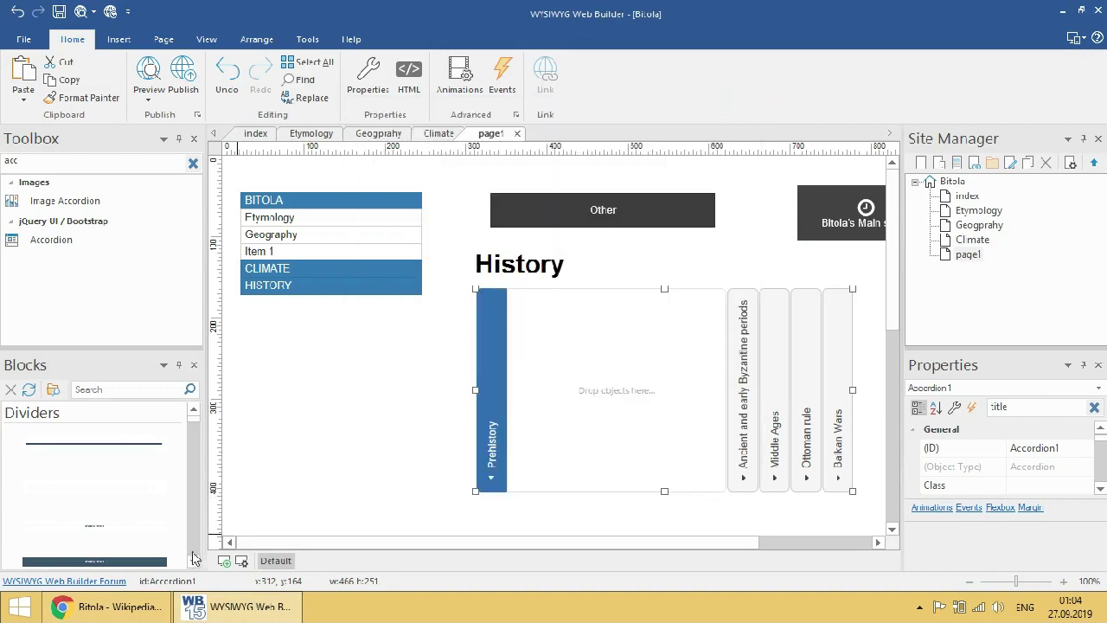
- Add a text object inside the accordion's Prehistory panel and replace its placeholder with the copied Prehistory paragraph
{"action": "mouse_move", "coordinate": [121, 605]}
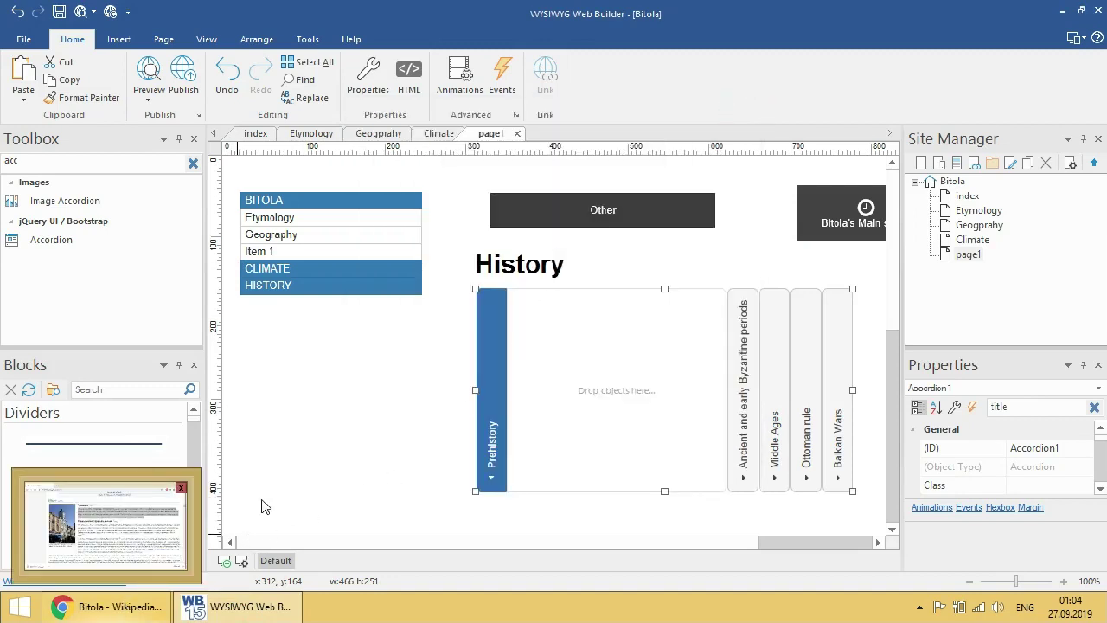
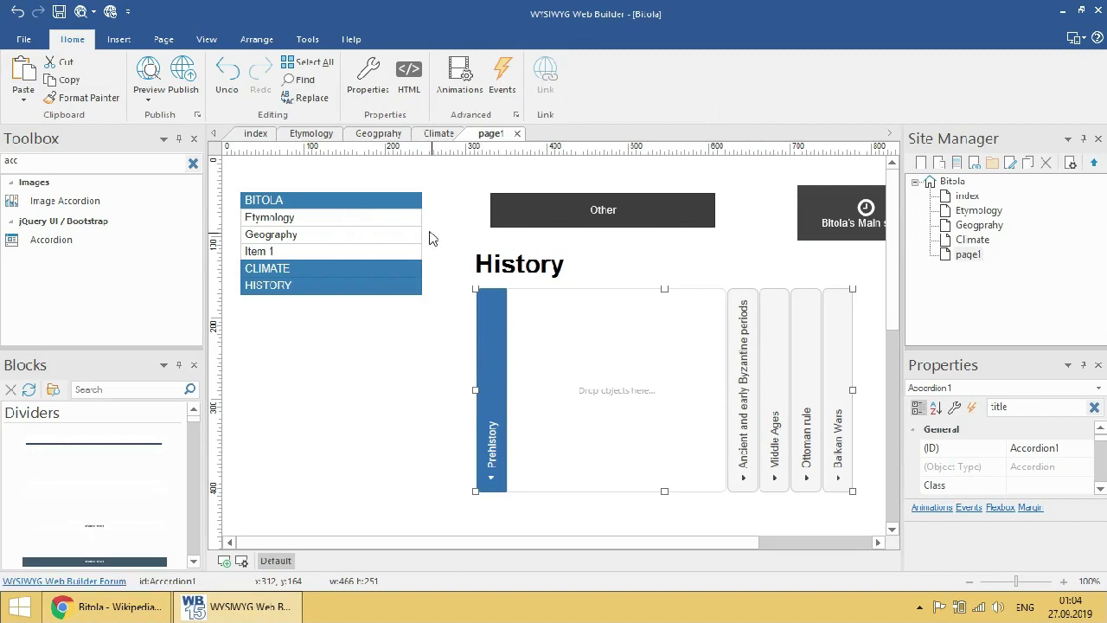
{"action": "left_click", "coordinate": [193, 162]}
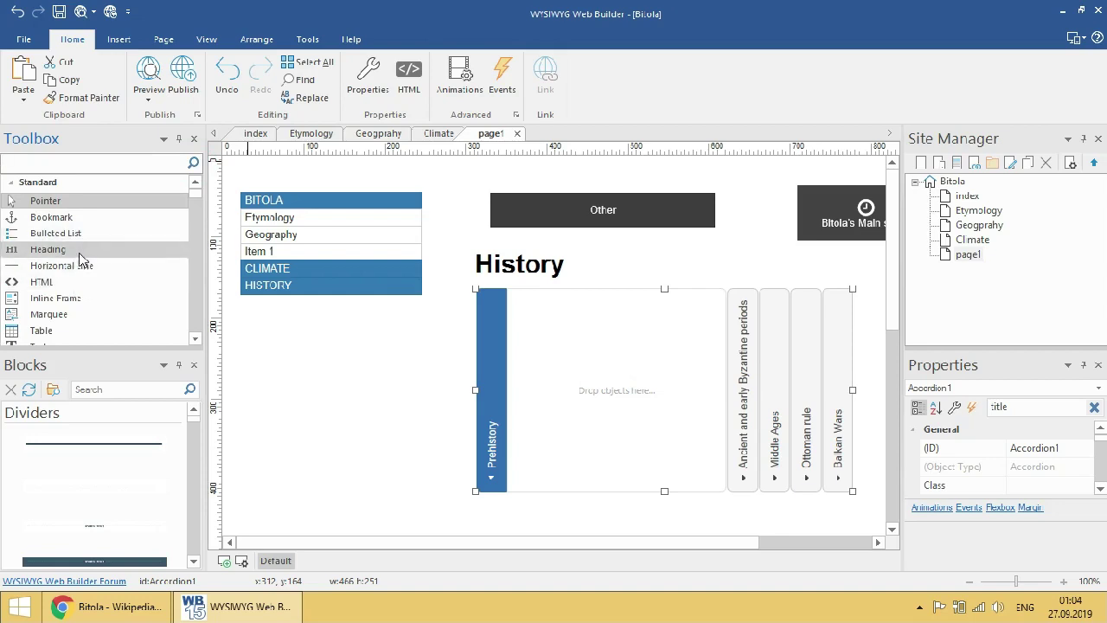
{"action": "type", "text": "text"}
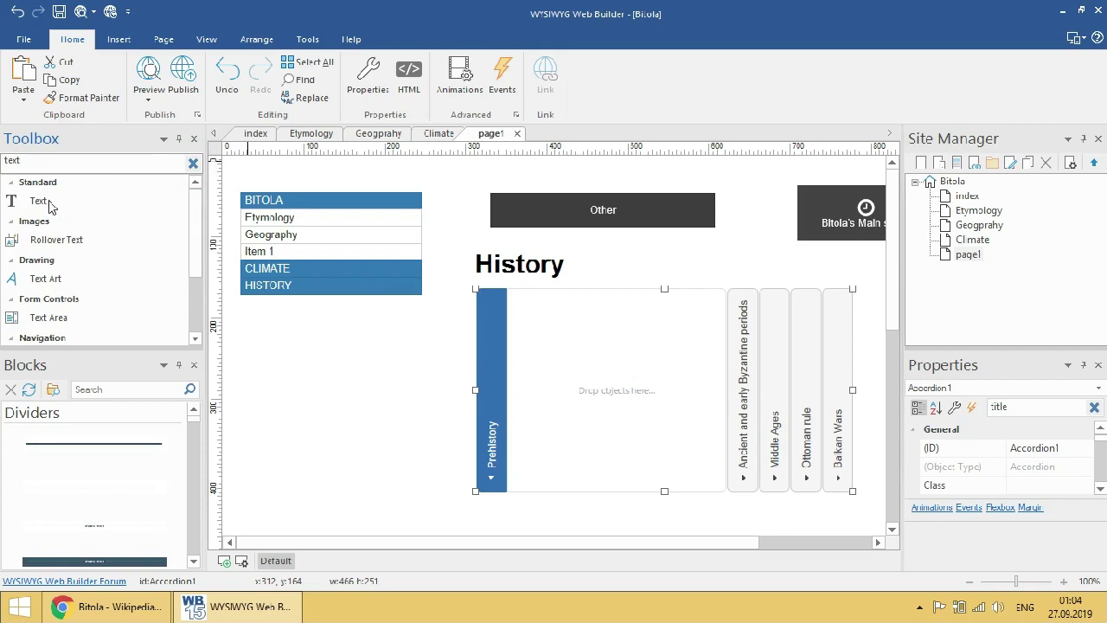
{"action": "left_click_drag", "start_coordinate": [50, 205], "coordinate": [563, 315]}
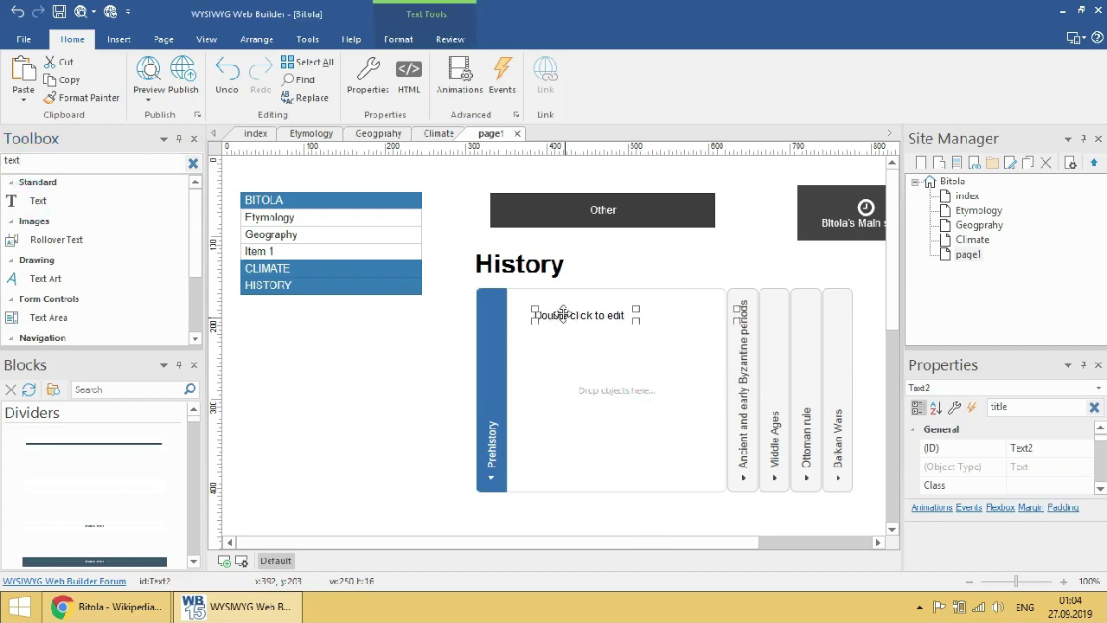
{"action": "left_click", "coordinate": [563, 314]}
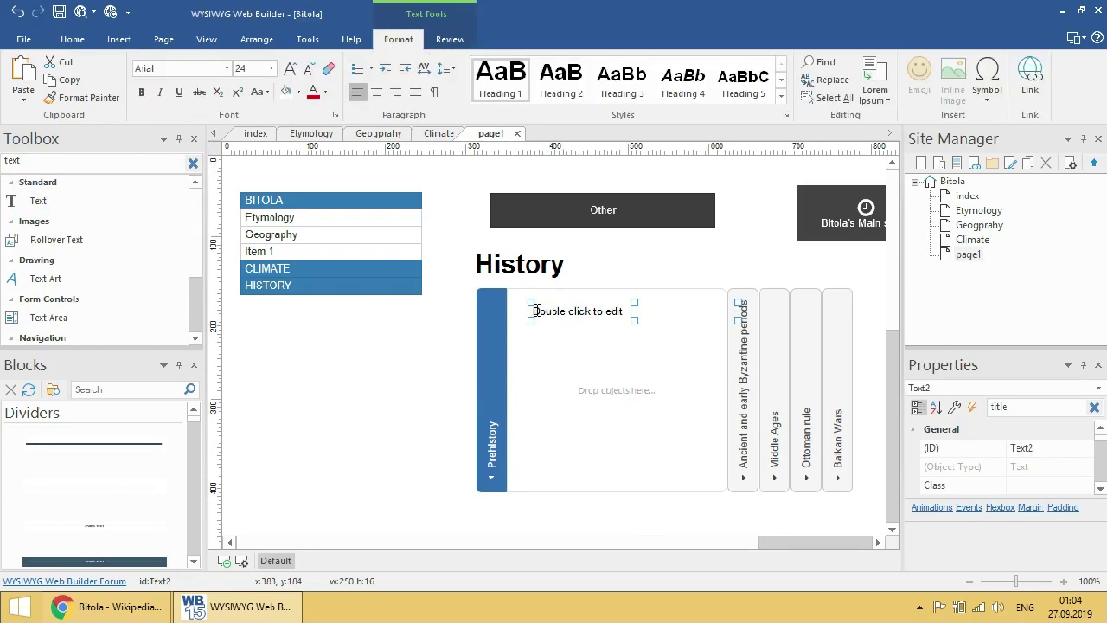
{"action": "double_click", "coordinate": [535, 311]}
{"action": "type", "text": "Bitola is very rich in archaeological sites from the prehistoric period. Two important ones are Veluška Tumba, and Bara Tumba near the village of Porodin. From the Copper Age there are remains from the settlements of Tumba near the village of Crnobuki, Šuplevec near the village of Suvodol, and Visok Rid near the village of Bukri. The Bronze Age is represented by ruins from the settlement of Tumba near the village of Kanino and another settlement with the same name near the village of Karamani."}
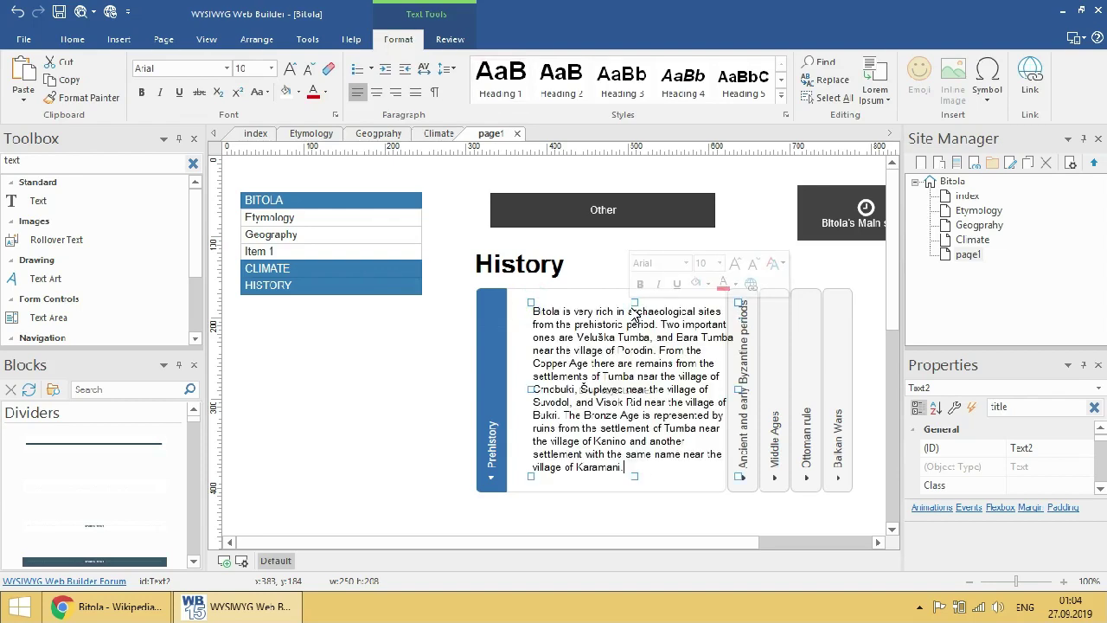
{"action": "left_click", "coordinate": [691, 515]}
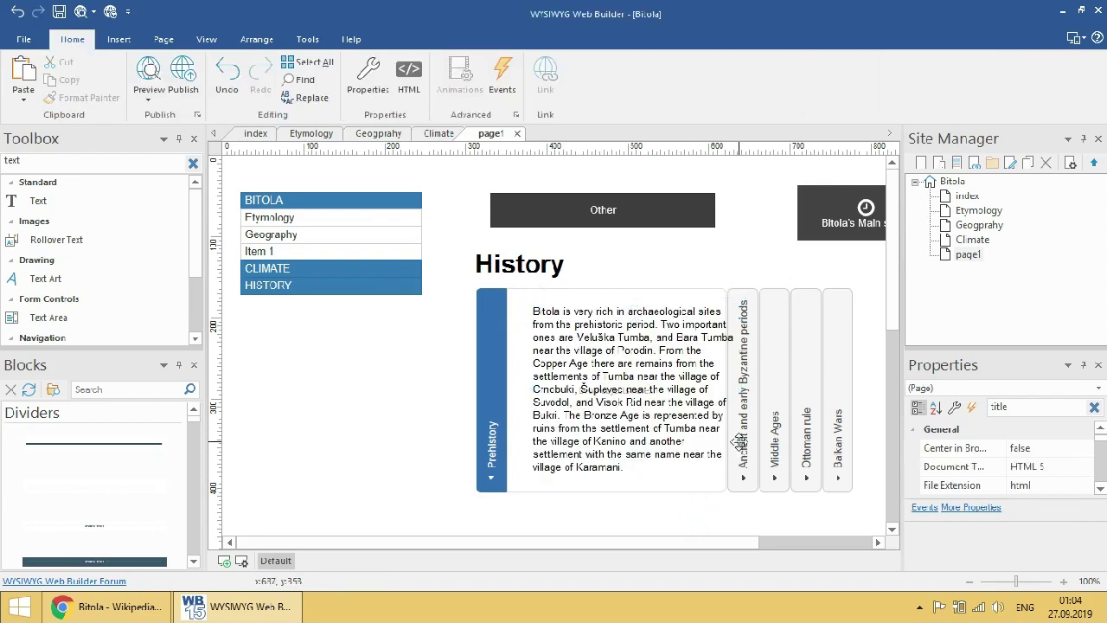
- Reposition the Prehistory text so that it fits within the accordion's expanded Prehistory panel
{"action": "double_click", "coordinate": [740, 441]}
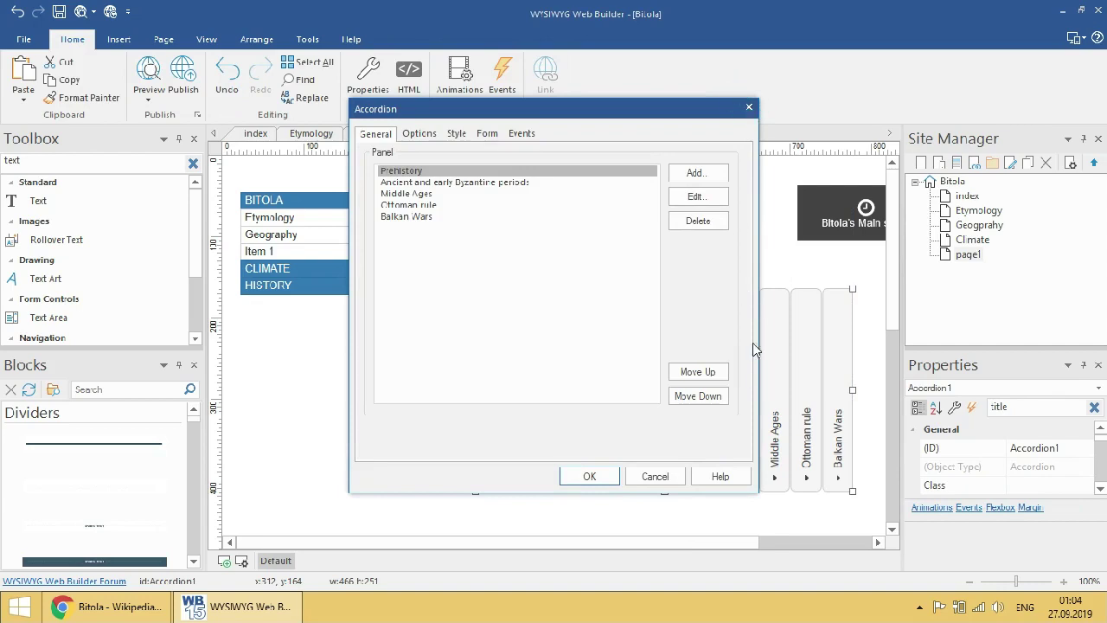
{"action": "left_click", "coordinate": [749, 109]}
{"action": "left_click", "coordinate": [776, 479]}
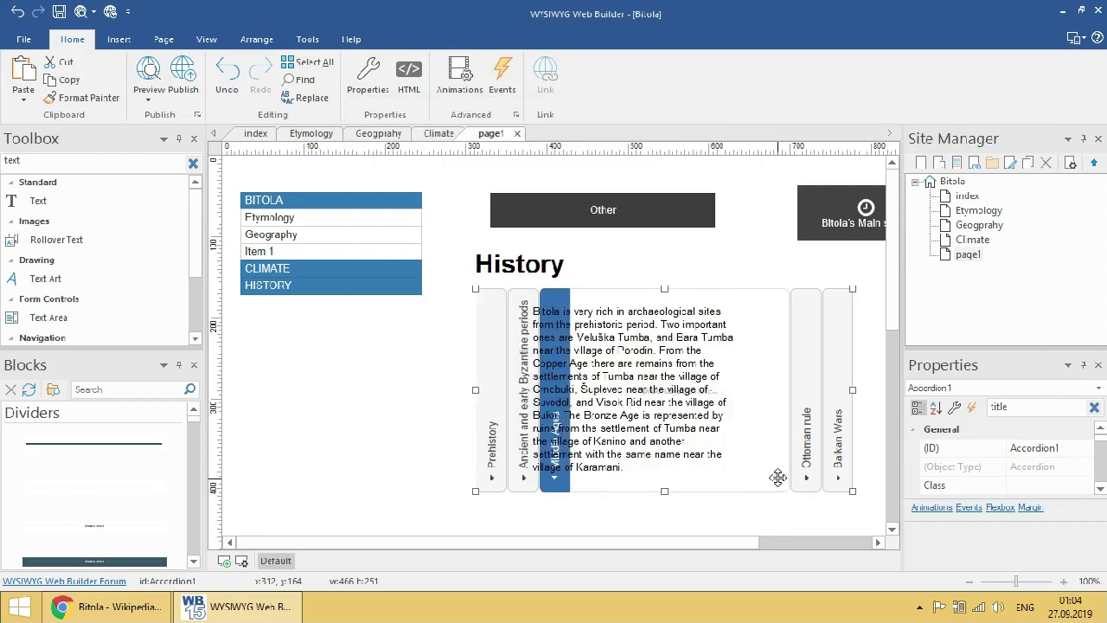
{"action": "left_click", "coordinate": [498, 399]}
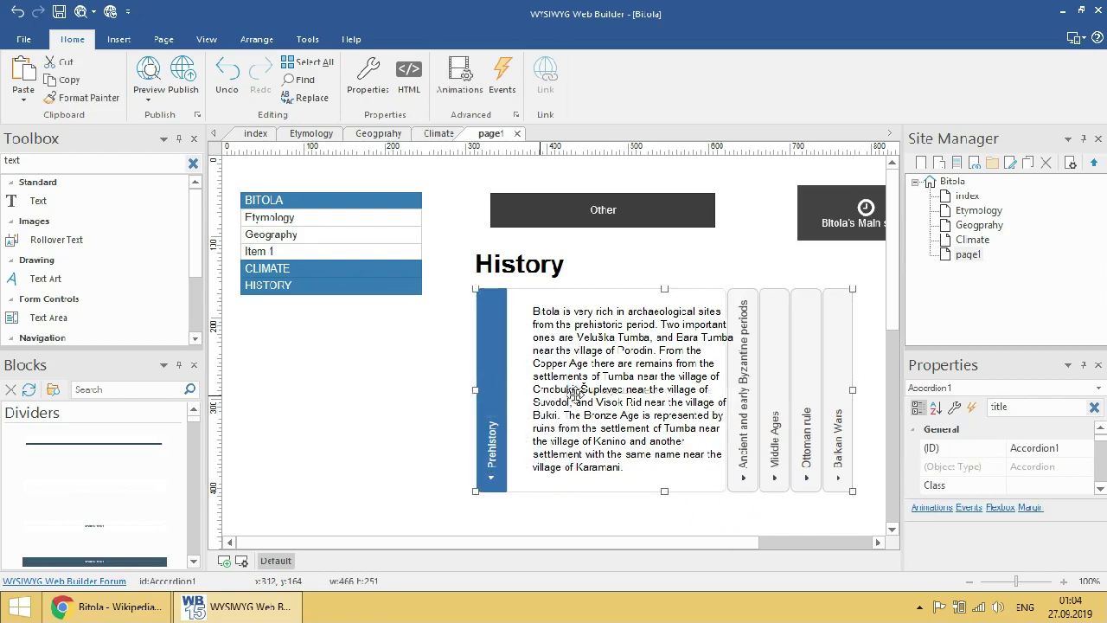
{"action": "left_click", "coordinate": [666, 370]}
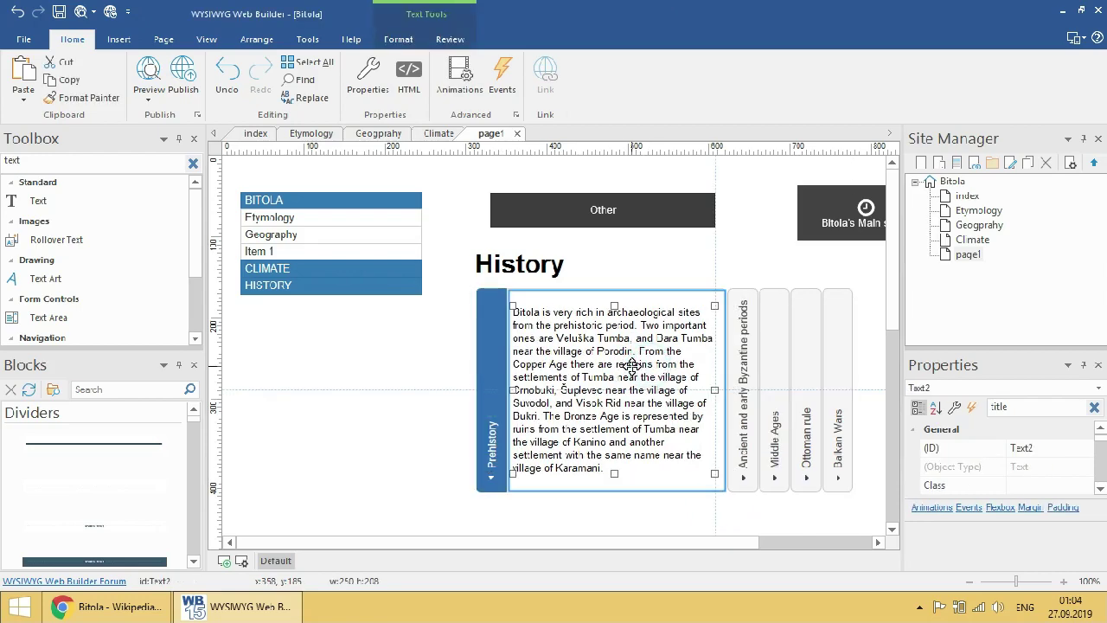
- Expand the Ancient and early Byzantine periods panel of the accordion on the History page
{"action": "left_click", "coordinate": [489, 478]}
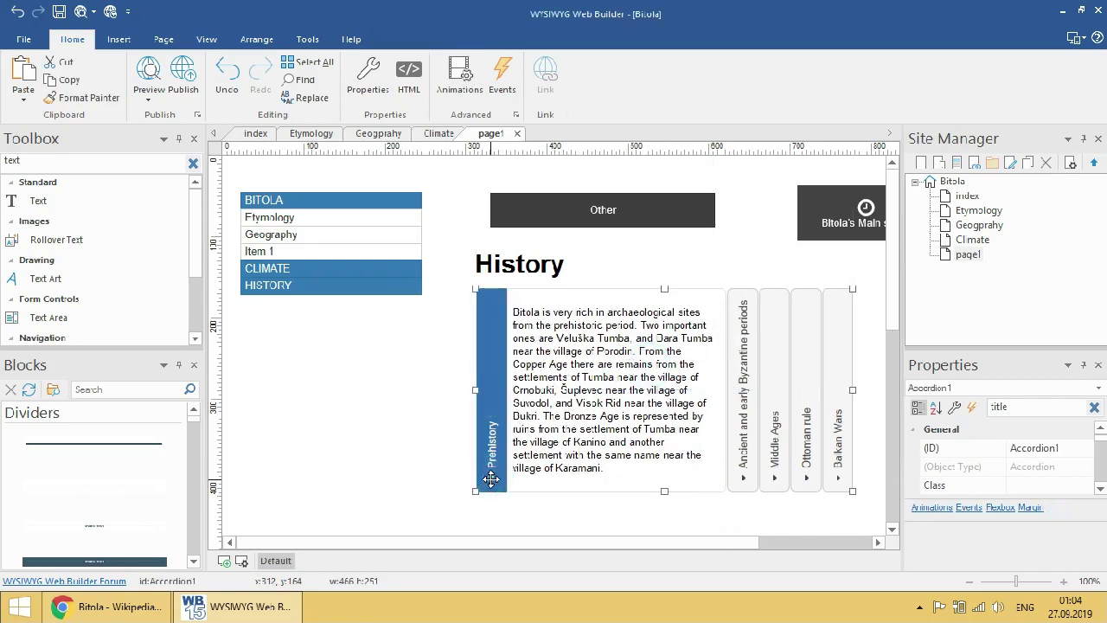
{"action": "double_click", "coordinate": [486, 475]}
{"action": "left_click", "coordinate": [511, 192]}
{"action": "left_click", "coordinate": [505, 183]}
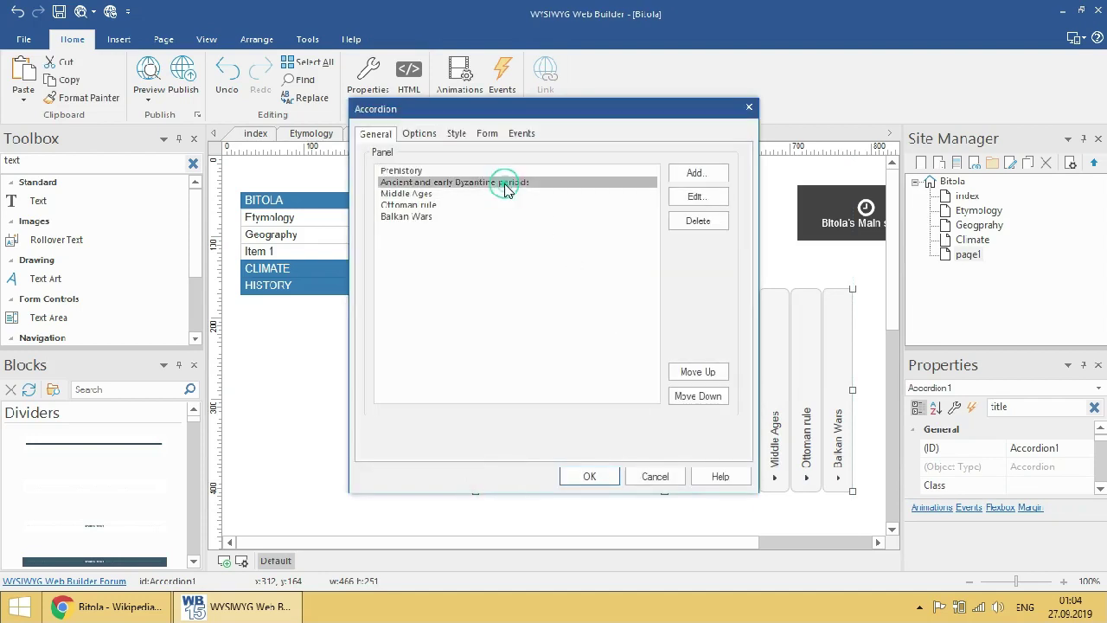
{"action": "left_click", "coordinate": [587, 475]}
{"action": "left_click", "coordinate": [739, 387]}
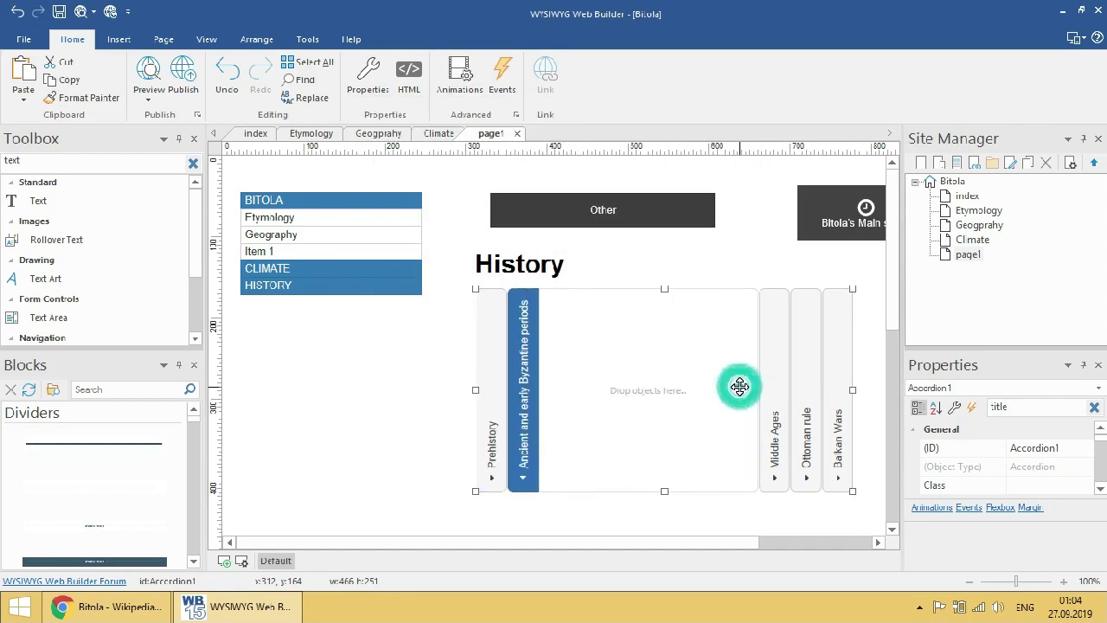
- Copy the first paragraph under Ancient and early Byzantine periods from the Wikipedia article in Chrome and return to Web Builder
{"action": "left_click", "coordinate": [158, 616]}
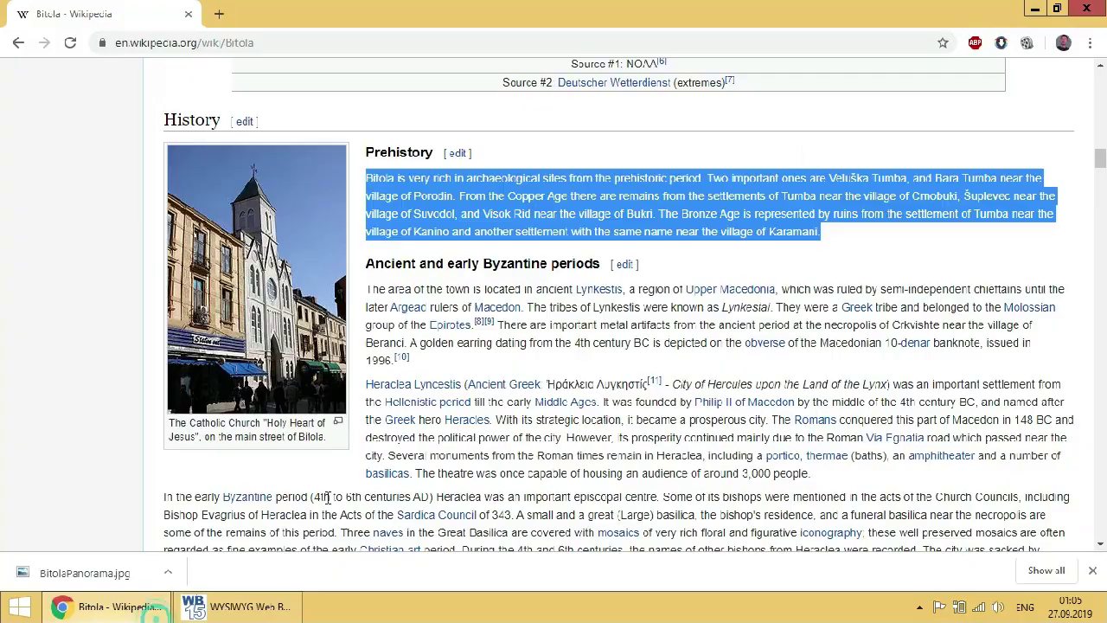
{"action": "left_click", "coordinate": [368, 290]}
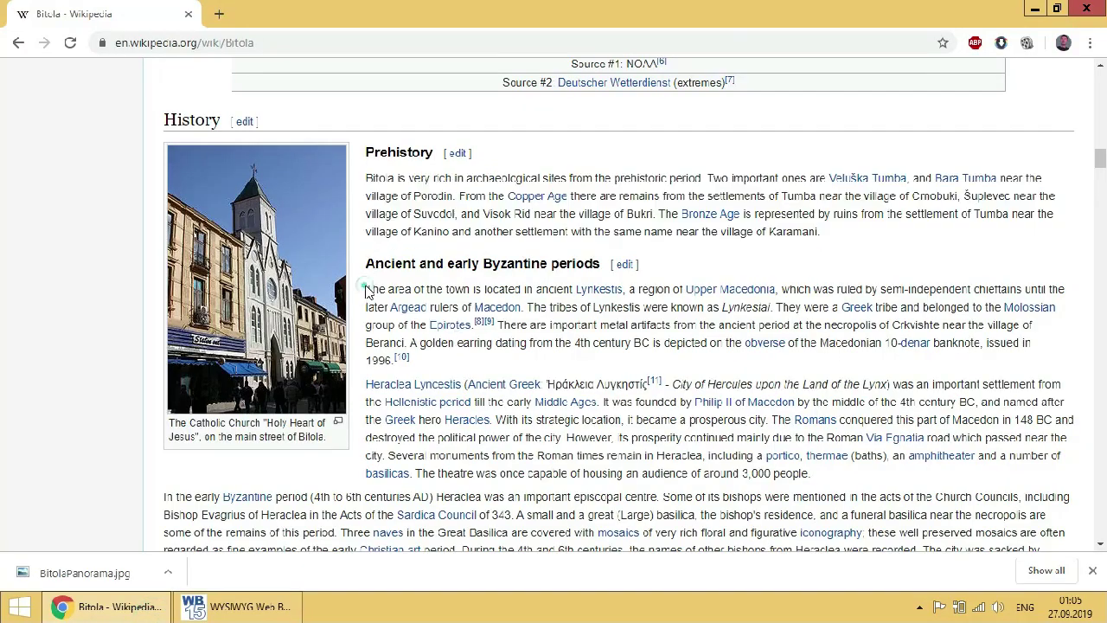
{"action": "left_click_drag", "start_coordinate": [367, 288], "coordinate": [407, 360]}
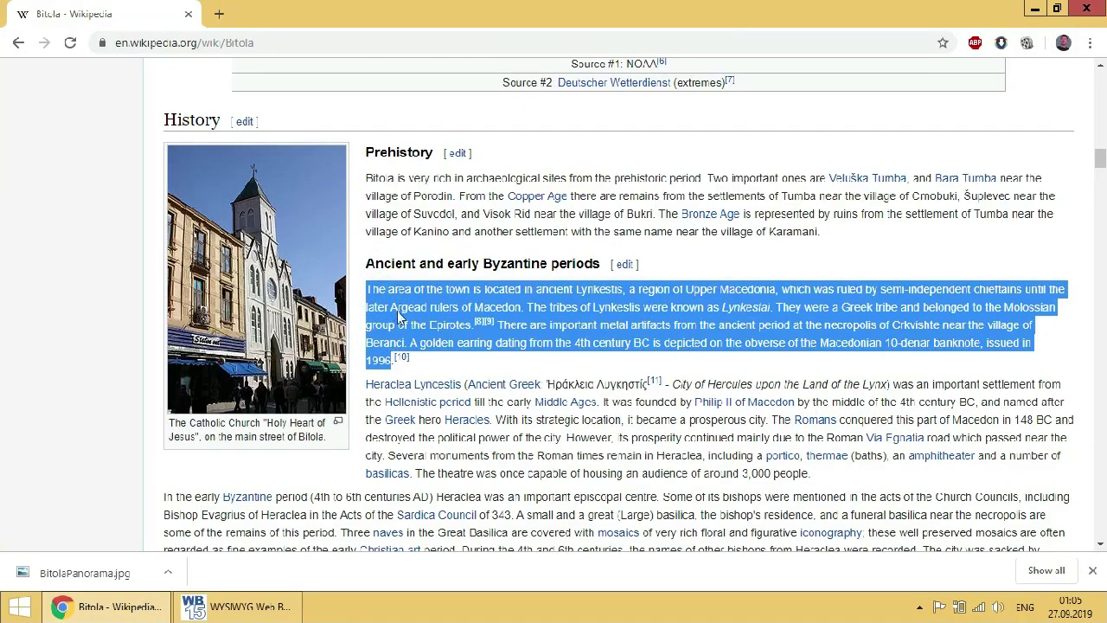
{"action": "right_click", "coordinate": [406, 308]}
{"action": "left_click", "coordinate": [435, 427]}
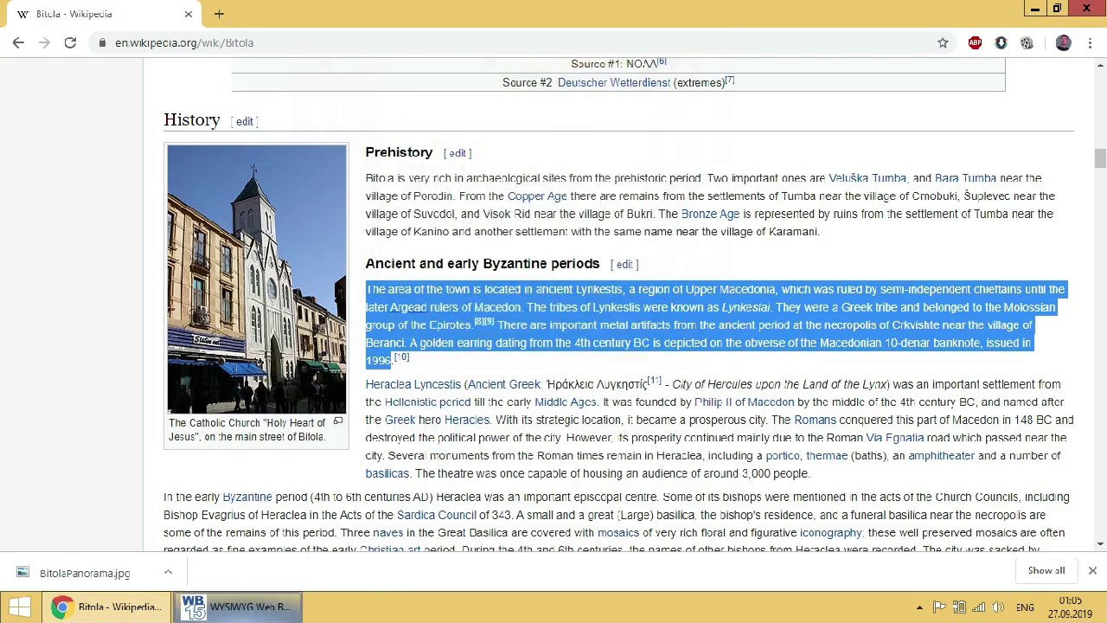
{"action": "left_click", "coordinate": [234, 606]}
- Add a text object with the copied paragraph to the Ancient and early Byzantine periods panel and position it within the panel
{"action": "left_click_drag", "start_coordinate": [36, 198], "coordinate": [203, 201]}
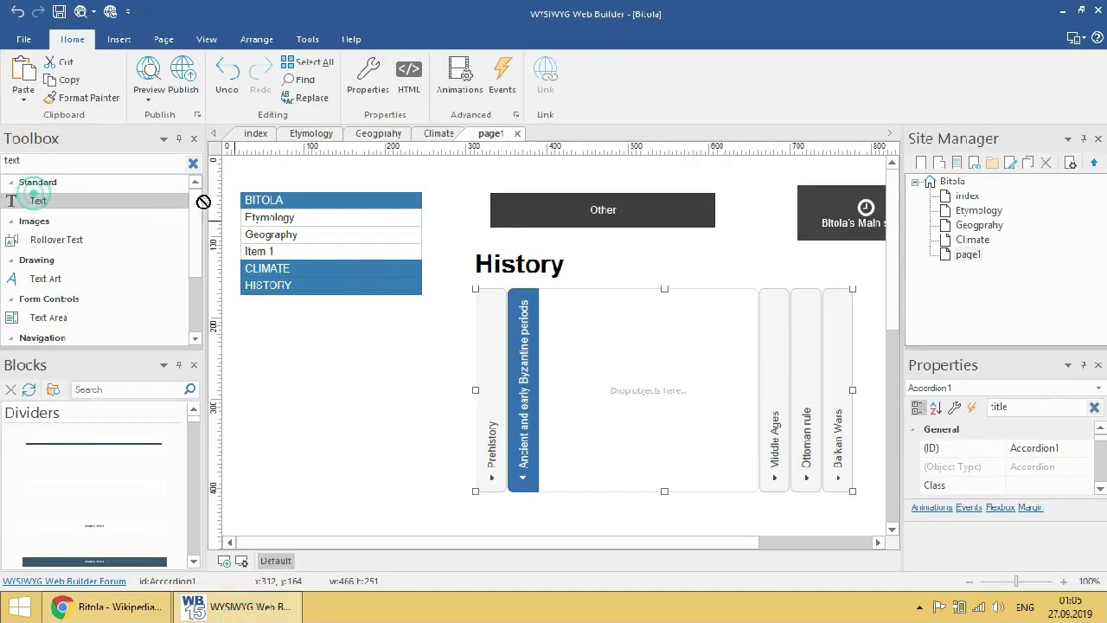
{"action": "left_click_drag", "start_coordinate": [595, 331], "coordinate": [594, 329]}
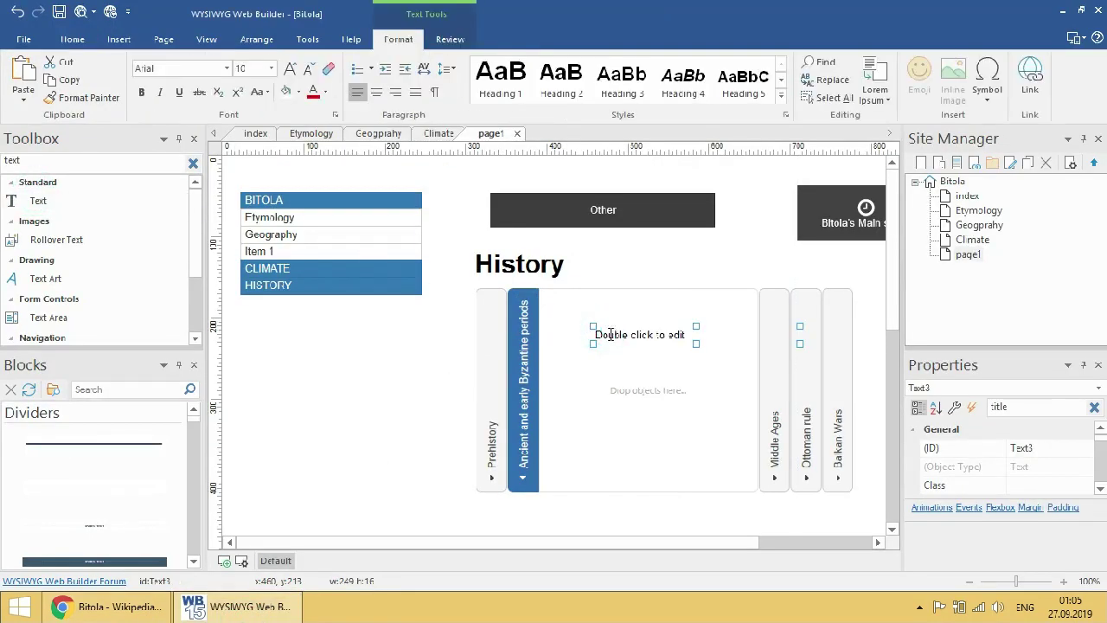
{"action": "double_click", "coordinate": [596, 331]}
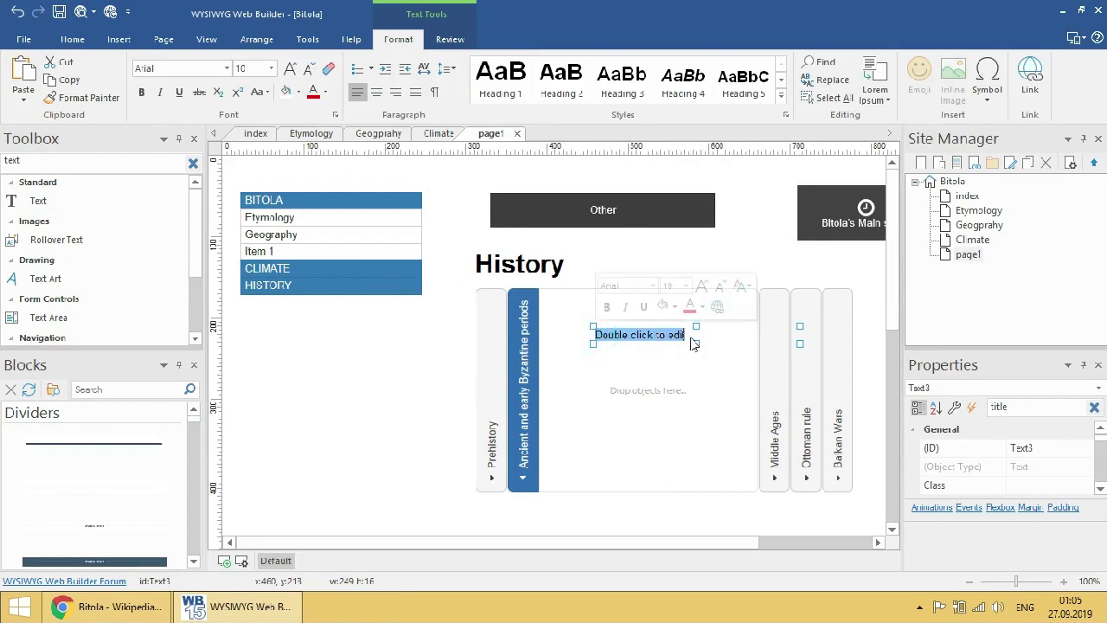
{"action": "key", "text": "ctrl+v"}
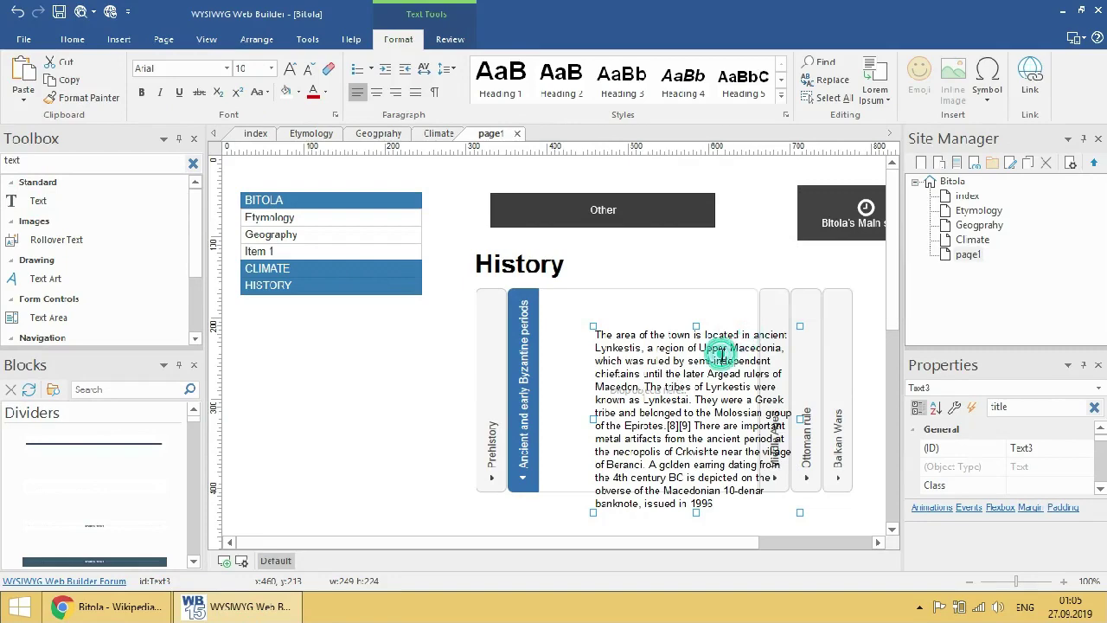
{"action": "key", "text": "Escape"}
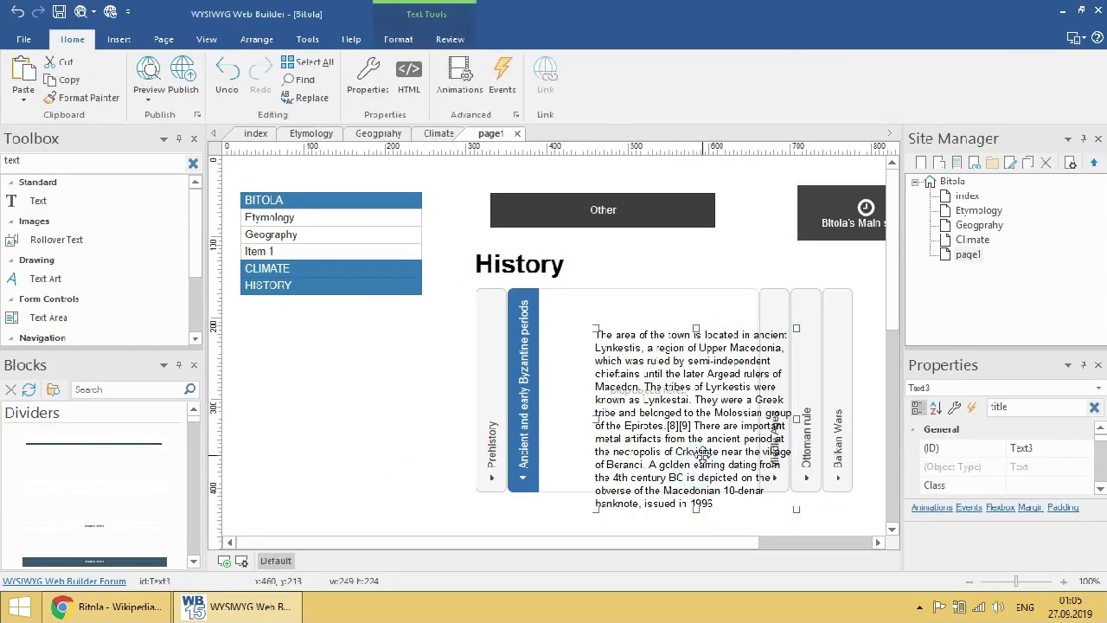
{"action": "left_click_drag", "start_coordinate": [702, 453], "coordinate": [653, 424]}
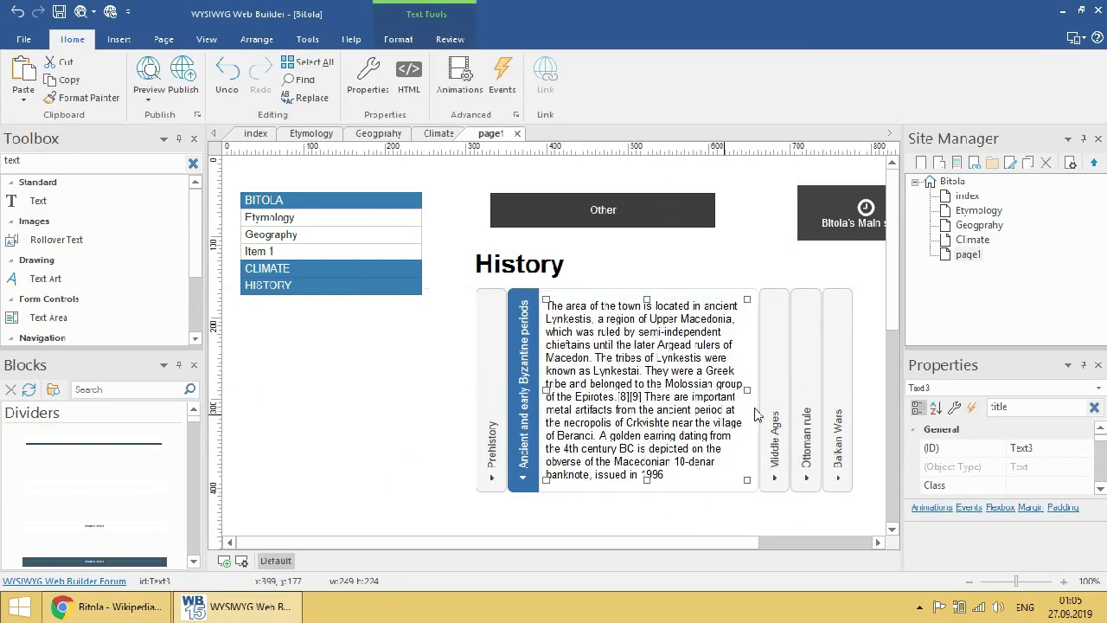
- Expand the Middle Ages panel, copy the Middle Ages heading and its first paragraph from Wikipedia in Chrome, and return to Web Builder
{"action": "key", "text": "Delete"}
{"action": "left_click", "coordinate": [108, 606]}
{"action": "scroll", "coordinate": [381, 399], "scroll_direction": "down", "scroll_amount": 2}
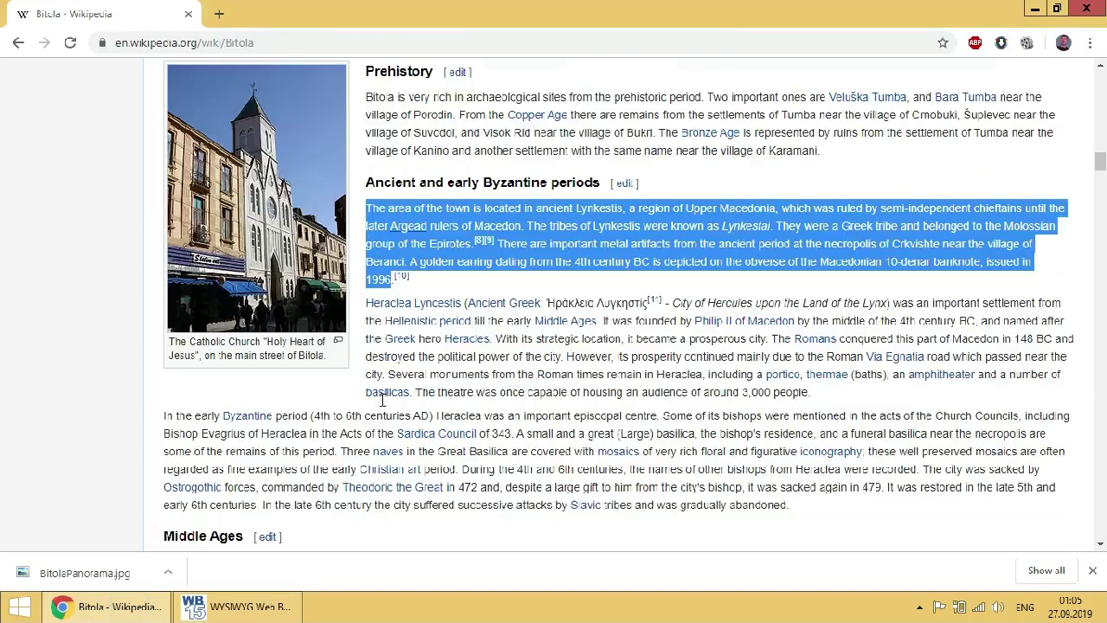
{"action": "scroll", "coordinate": [377, 318], "scroll_direction": "down", "scroll_amount": 4}
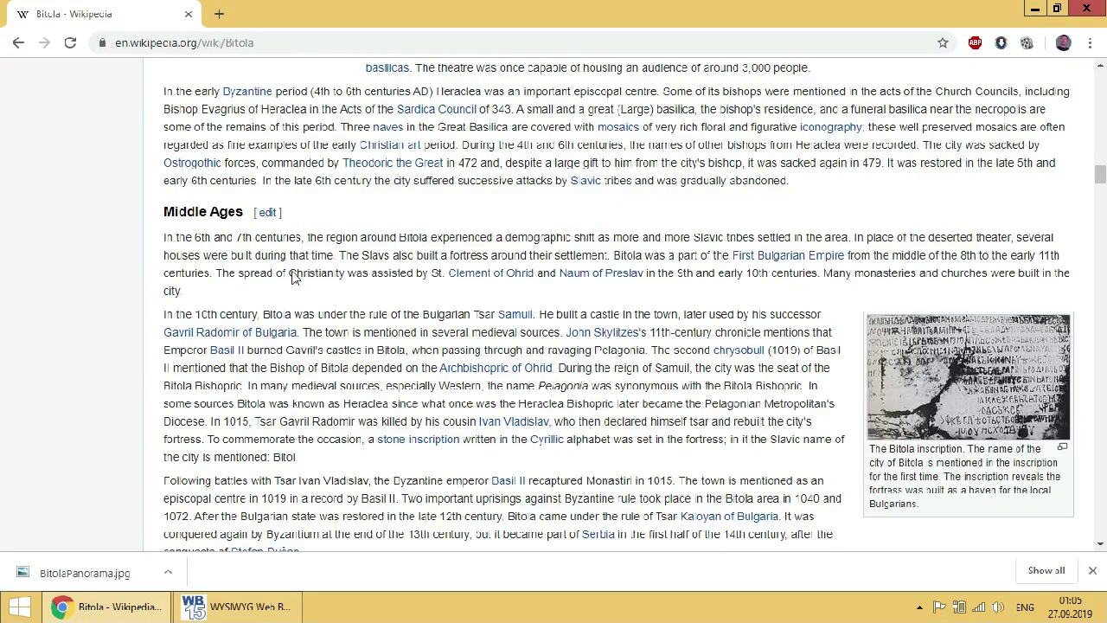
{"action": "left_click_drag", "start_coordinate": [161, 216], "coordinate": [198, 291]}
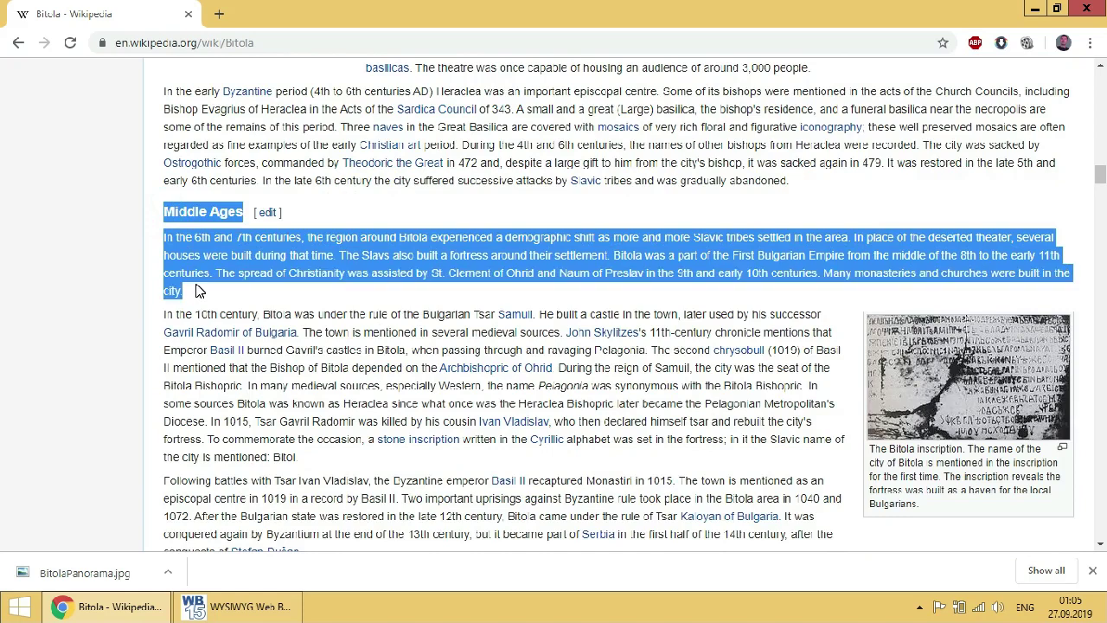
{"action": "right_click", "coordinate": [298, 275]}
{"action": "left_click", "coordinate": [315, 286]}
{"action": "left_click", "coordinate": [238, 607]}
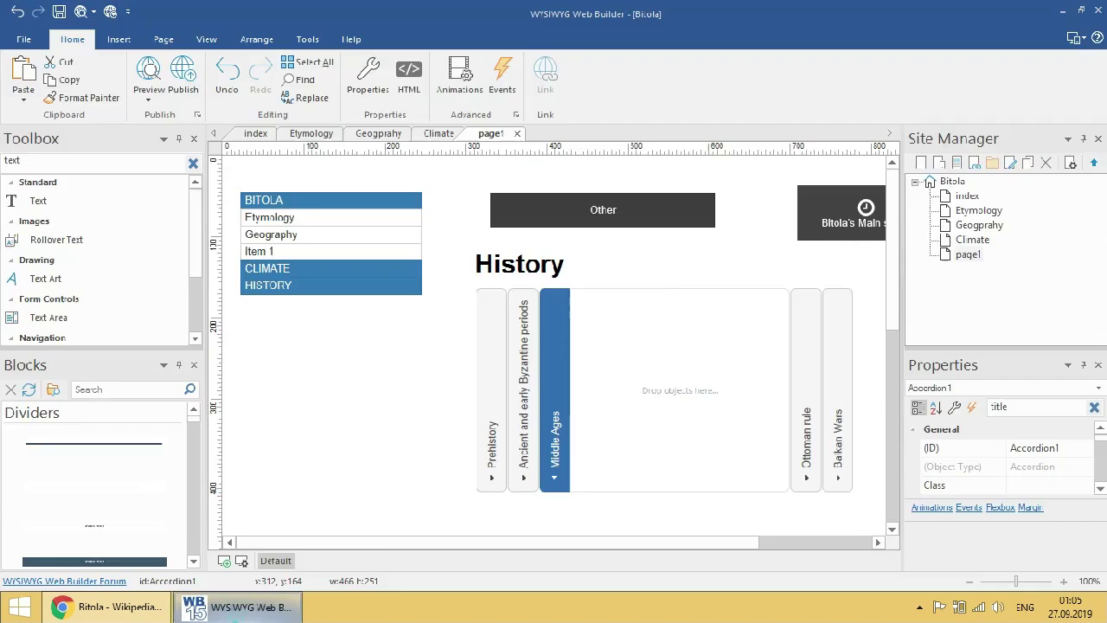
{"action": "double_click", "coordinate": [667, 400]}
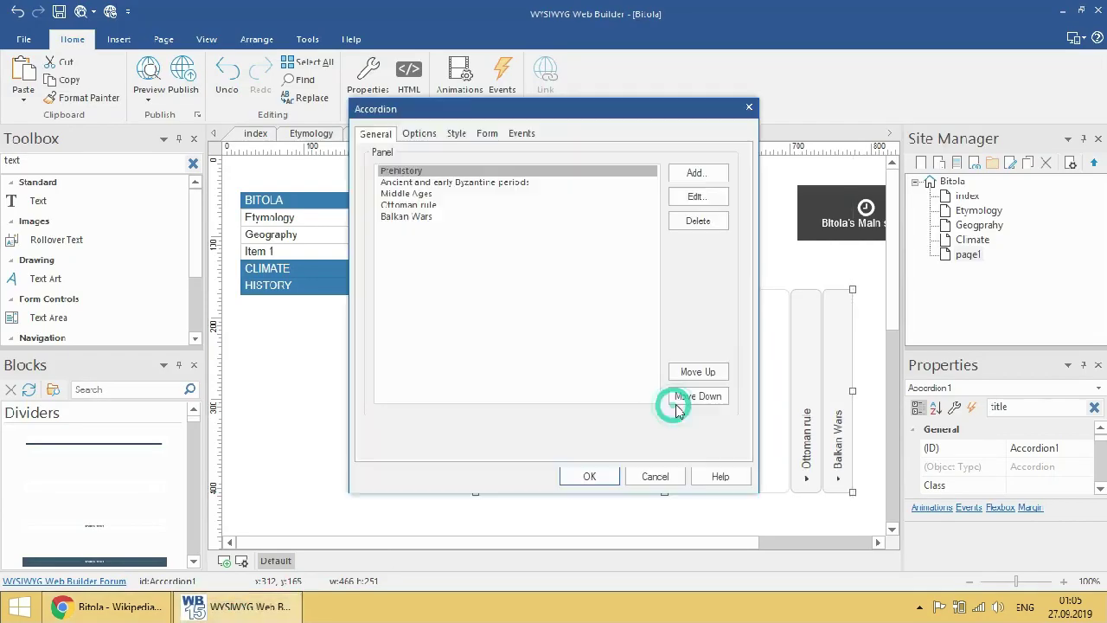
{"action": "left_click", "coordinate": [497, 196]}
{"action": "left_click", "coordinate": [697, 197]}
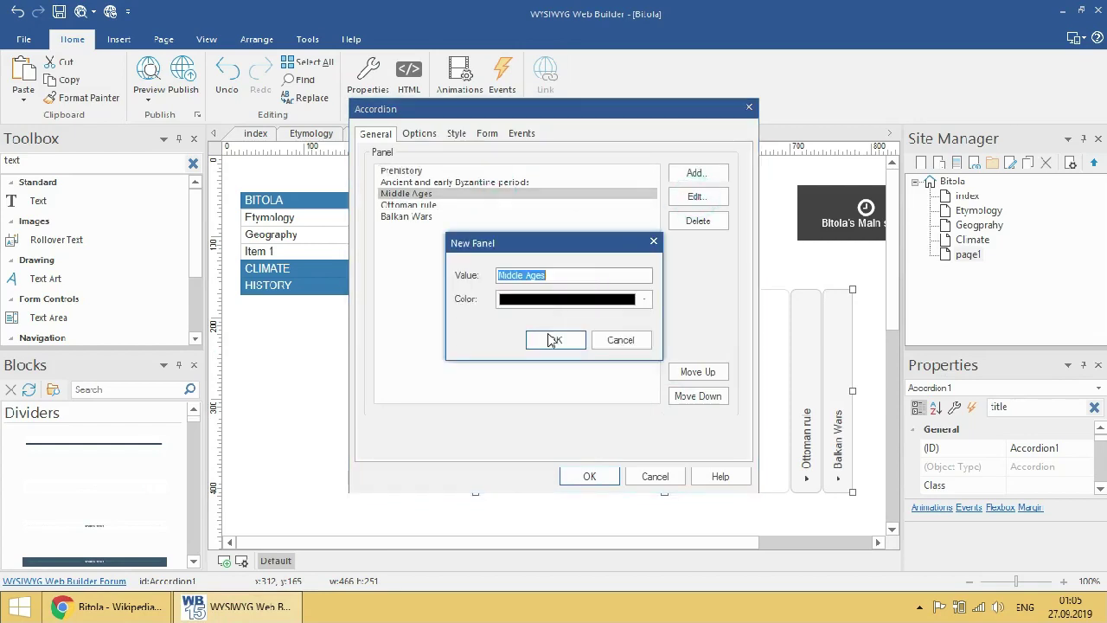
{"action": "left_click", "coordinate": [550, 340]}
{"action": "left_click", "coordinate": [575, 476]}
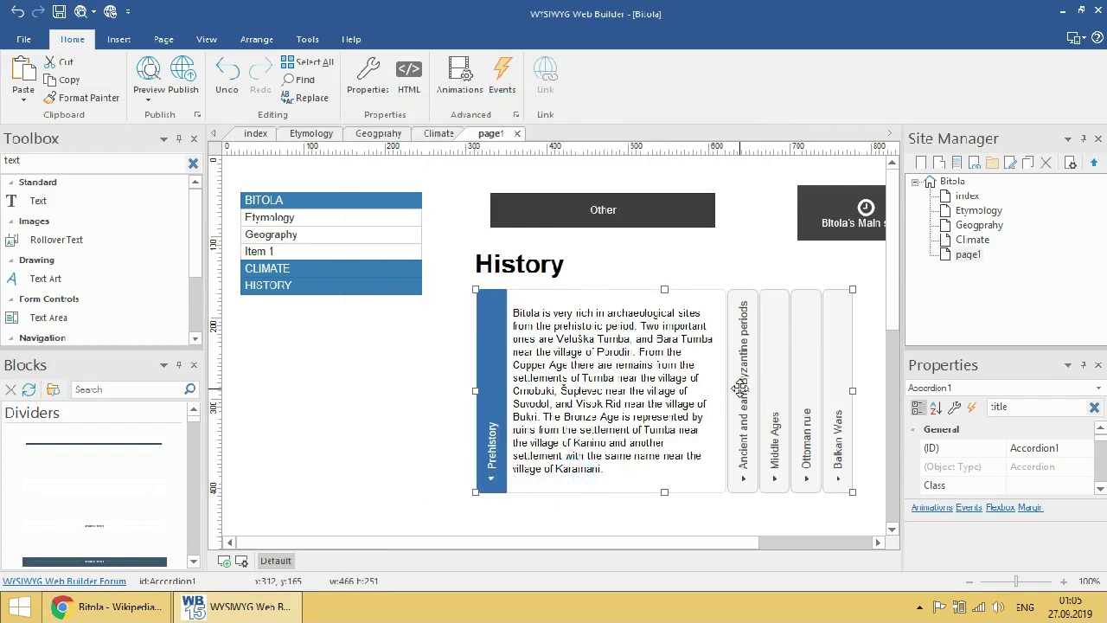
- Add a text object inside the accordion's Middle Ages panel and replace its placeholder with the copied Middle Ages text
{"action": "left_click", "coordinate": [741, 387]}
{"action": "left_click", "coordinate": [775, 386]}
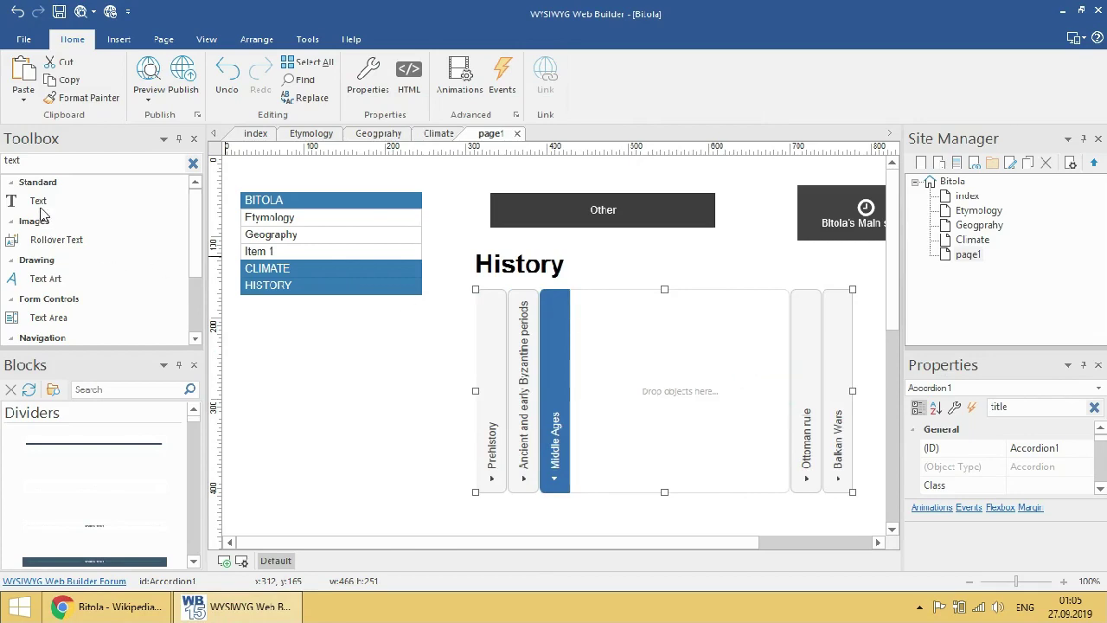
{"action": "left_click_drag", "start_coordinate": [39, 206], "coordinate": [628, 353]}
{"action": "double_click", "coordinate": [661, 357]}
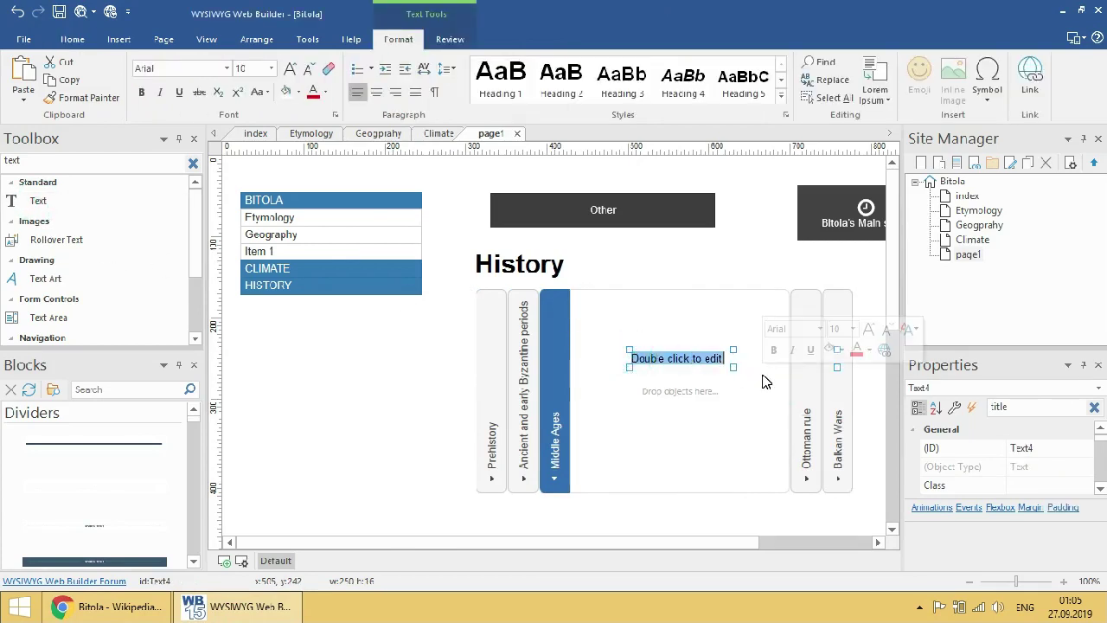
{"action": "key", "text": "ctrl+v"}
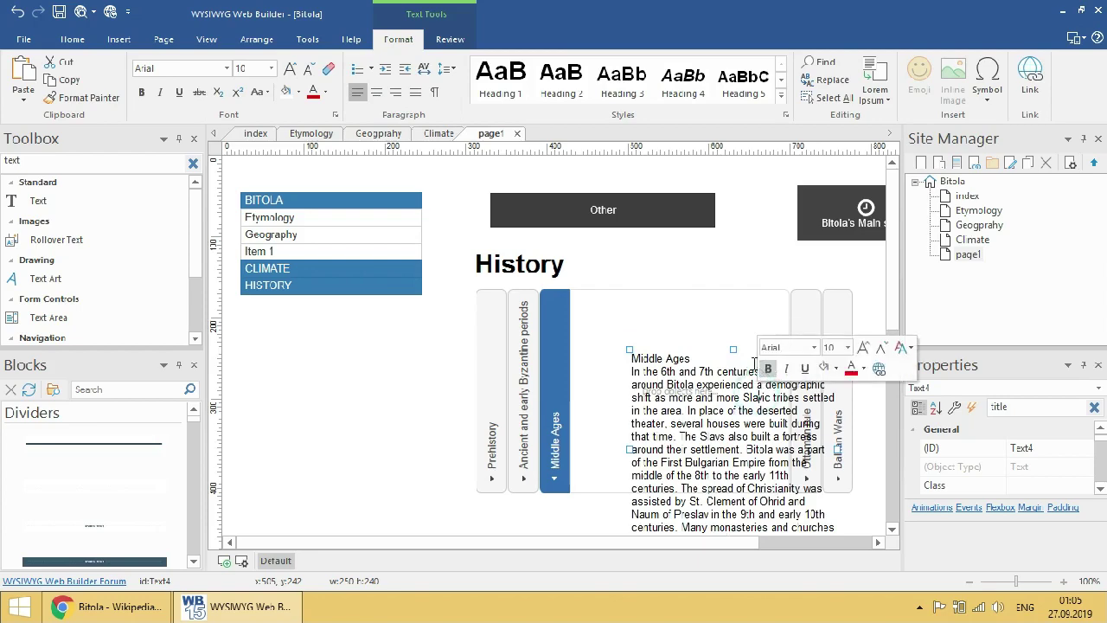
- Position the Middle Ages text inside its accordion panel and delete the black-and-white panorama image below the accordion
{"action": "scroll", "coordinate": [674, 451], "scroll_direction": "down", "scroll_amount": 1}
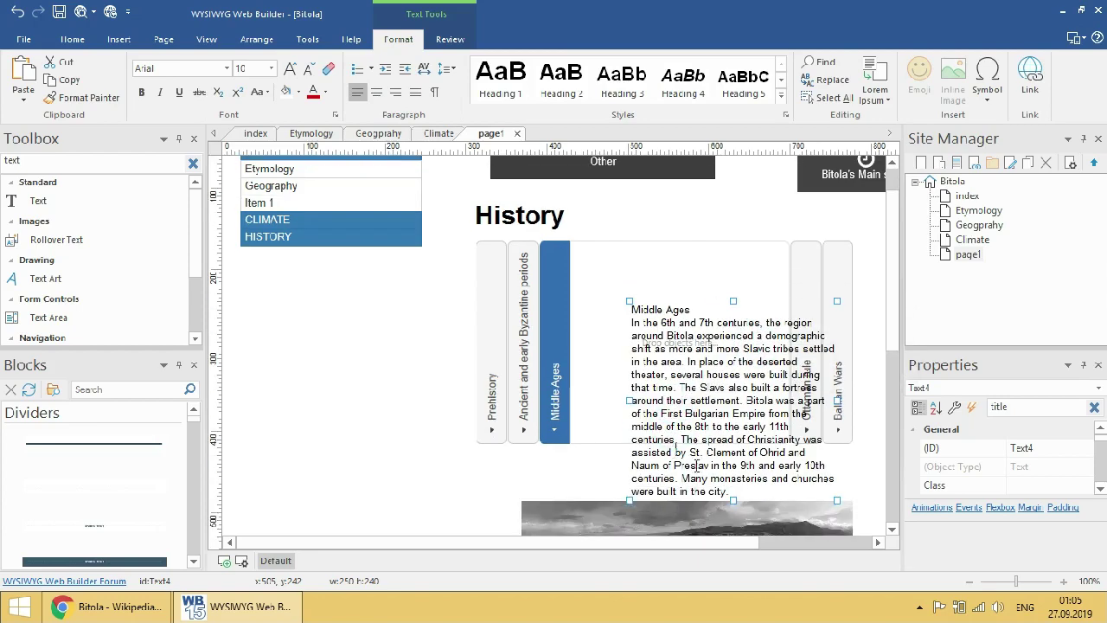
{"action": "scroll", "coordinate": [689, 486], "scroll_direction": "down", "scroll_amount": 1}
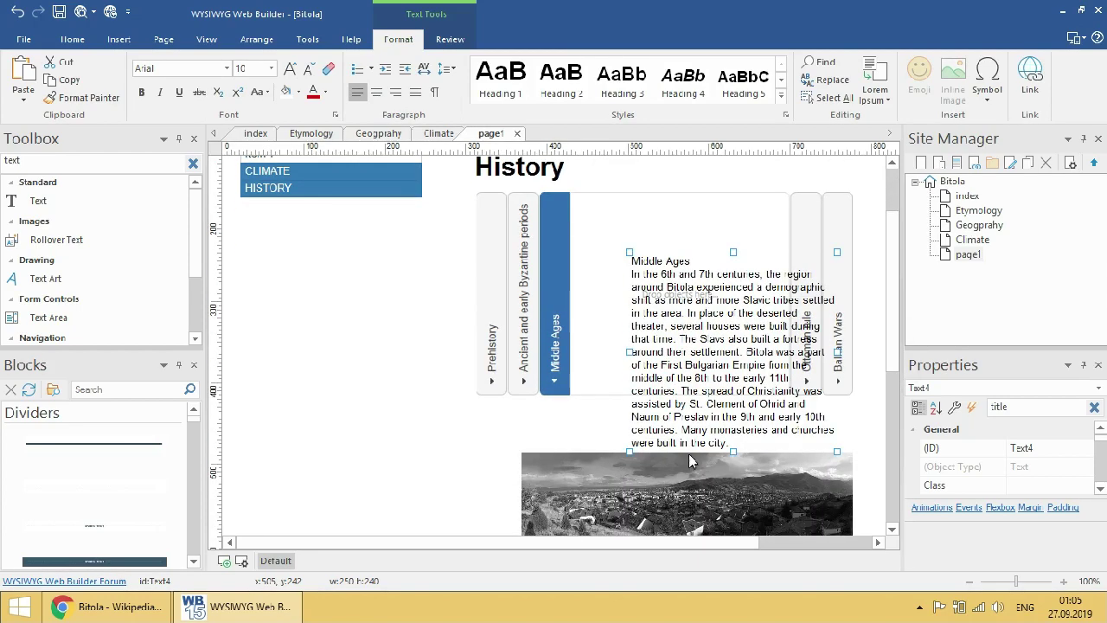
{"action": "left_click", "coordinate": [871, 449]}
{"action": "left_click_drag", "start_coordinate": [791, 427], "coordinate": [748, 372]}
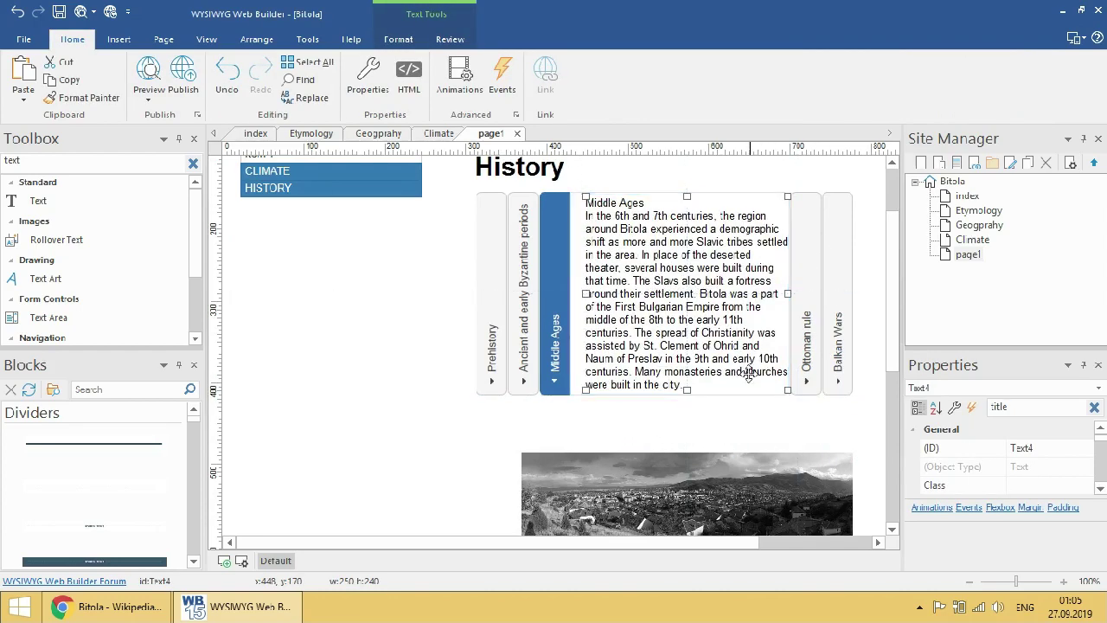
{"action": "left_click", "coordinate": [744, 475]}
{"action": "key", "text": "Delete"}
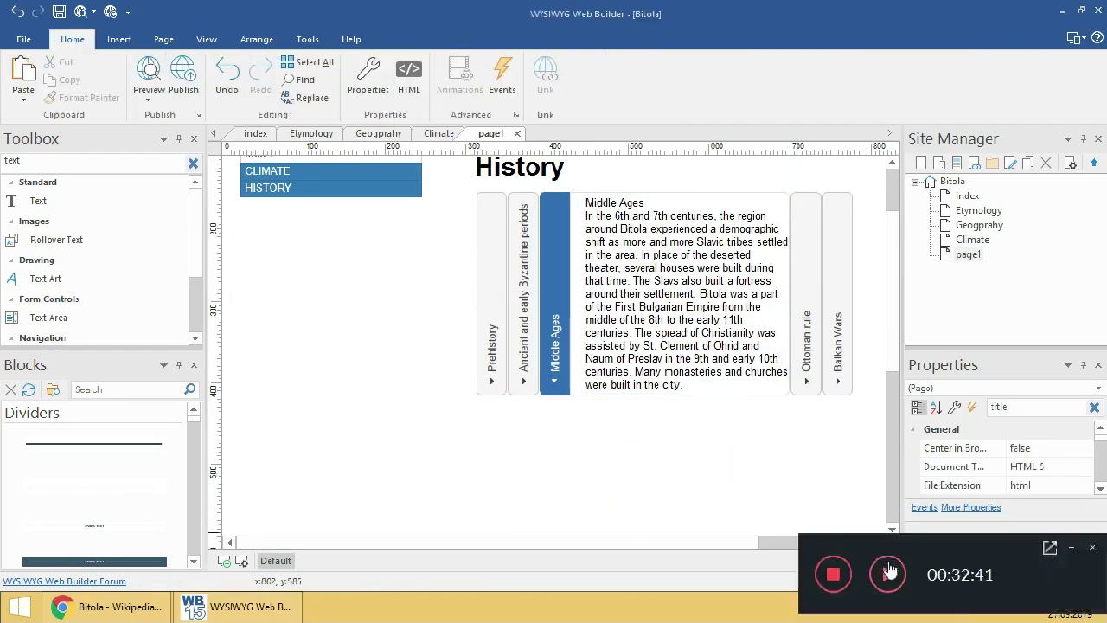
- Review the accordion's panel list and expand the Ottoman rule panel
{"action": "double_click", "coordinate": [804, 325]}
{"action": "left_click", "coordinate": [421, 182]}
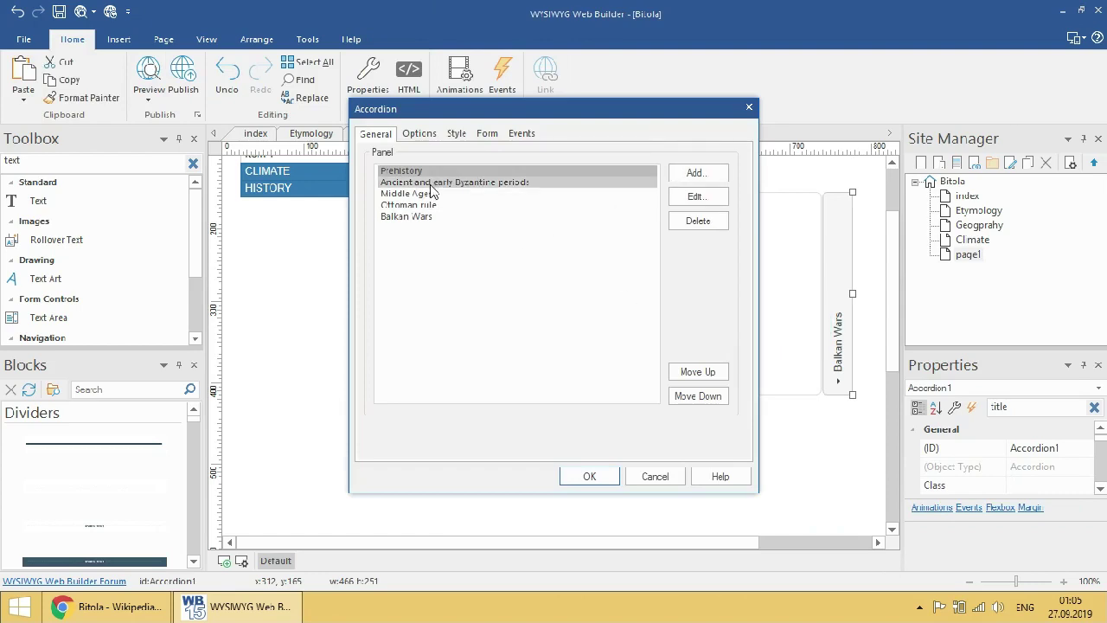
{"action": "left_click", "coordinate": [430, 194]}
{"action": "left_click", "coordinate": [432, 205]}
{"action": "left_click", "coordinate": [601, 477]}
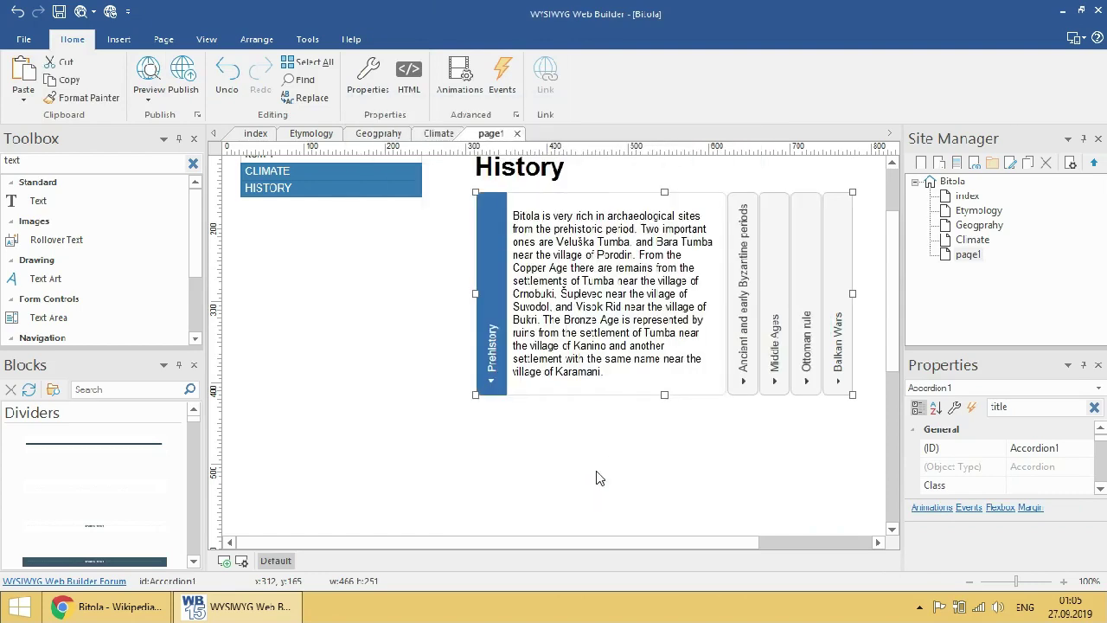
{"action": "left_click", "coordinate": [807, 347]}
- Try to add the Chetnik Association board photo, copied from Wikipedia in Chrome, to the Ottoman rule panel in Web Builder
{"action": "left_click", "coordinate": [108, 606]}
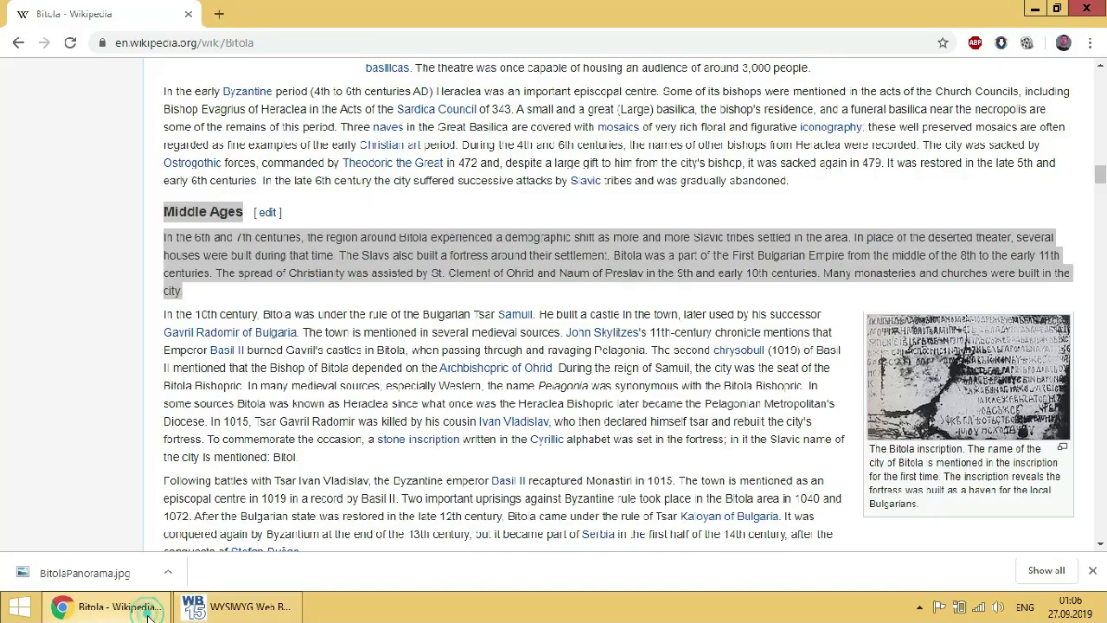
{"action": "scroll", "coordinate": [249, 413], "scroll_direction": "down", "scroll_amount": 5}
{"action": "scroll", "coordinate": [249, 413], "scroll_direction": "down", "scroll_amount": 1}
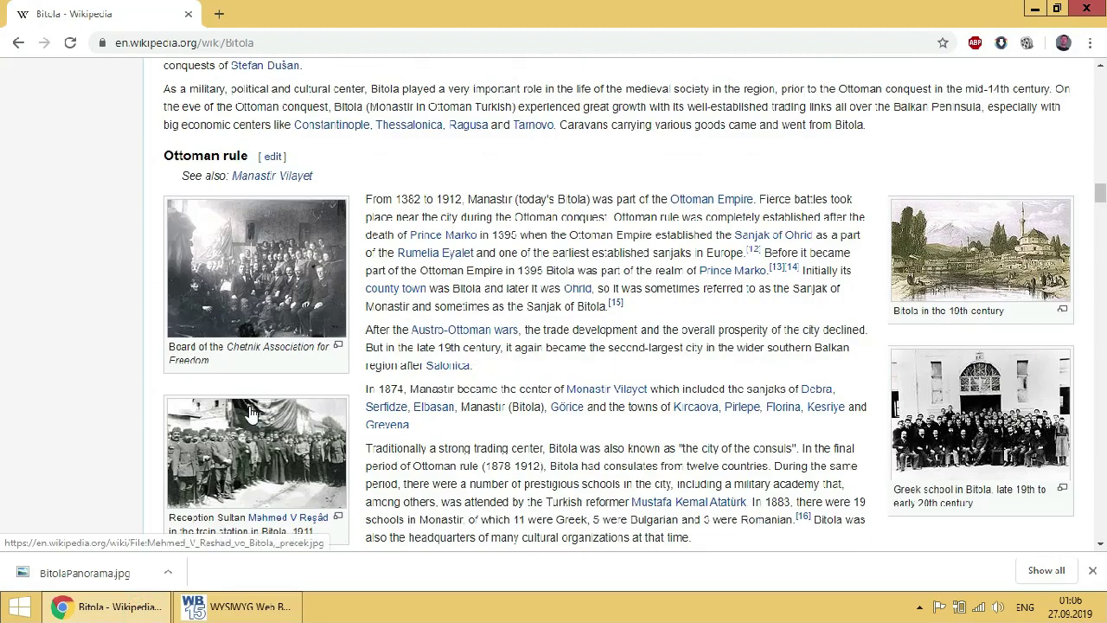
{"action": "right_click", "coordinate": [223, 267]}
{"action": "left_click", "coordinate": [286, 423]}
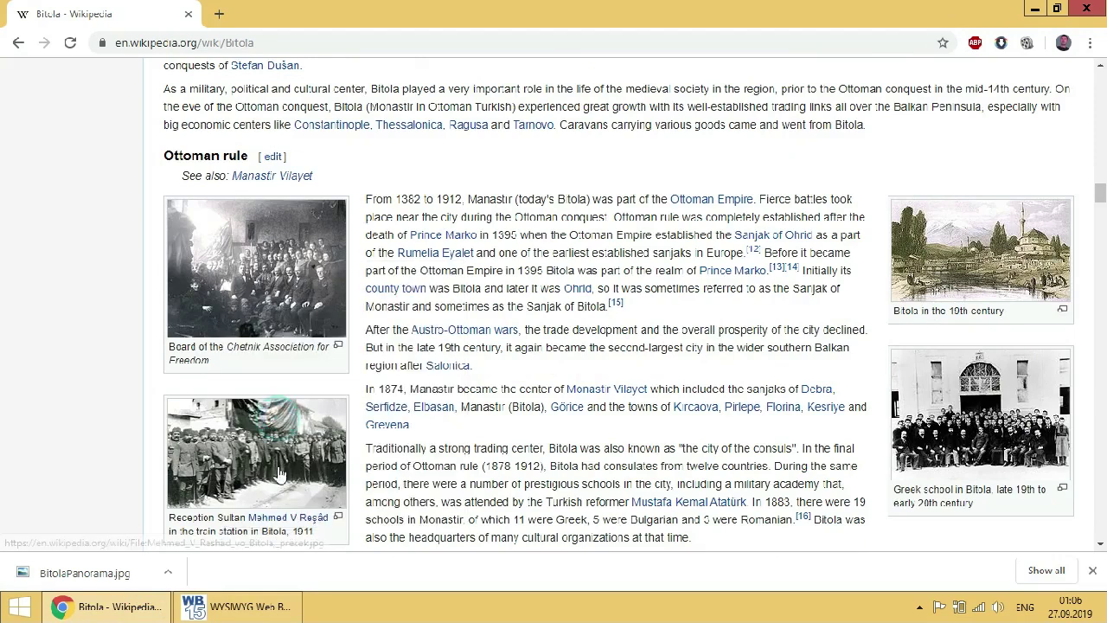
{"action": "left_click", "coordinate": [242, 606]}
{"action": "right_click", "coordinate": [668, 295]}
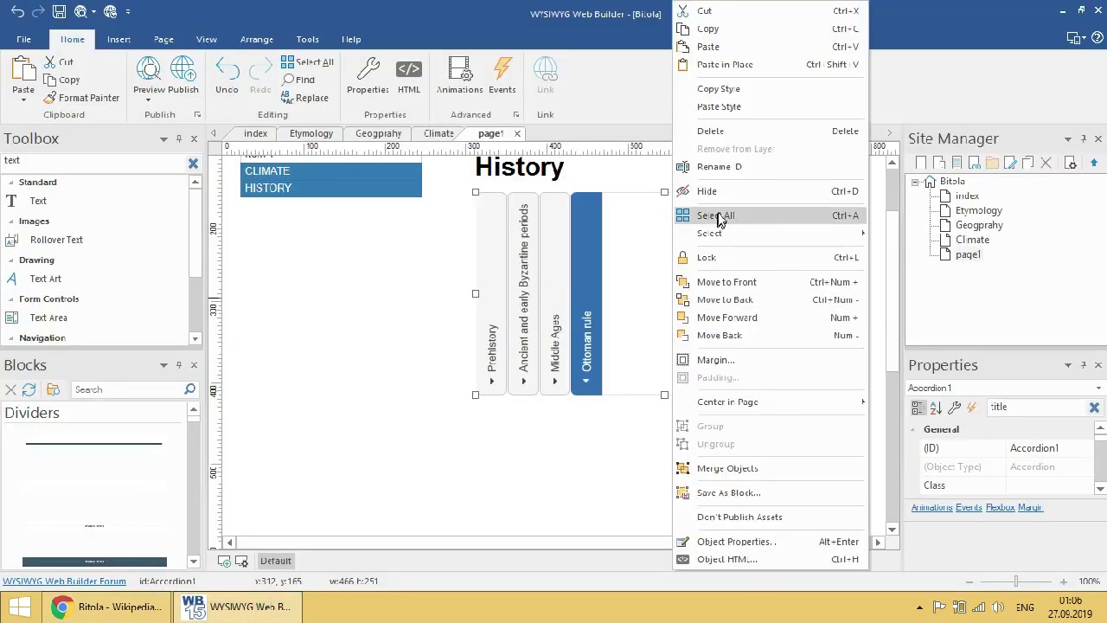
{"action": "left_click", "coordinate": [747, 49]}
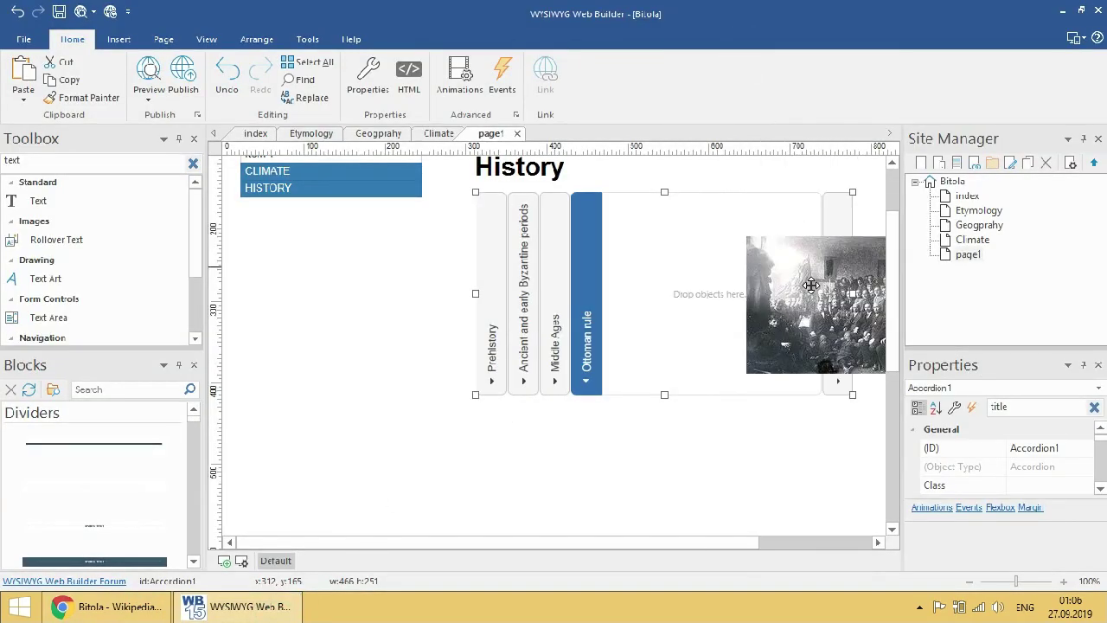
{"action": "left_click_drag", "start_coordinate": [810, 285], "coordinate": [695, 286]}
{"action": "key", "text": "ctrl+z"}
- Try placing the "Bitola in the 19th century" picture, copied from Wikipedia in Chrome, in the Balkan Wars panel in Web Builder
{"action": "left_click", "coordinate": [118, 606]}
{"action": "right_click", "coordinate": [899, 250]}
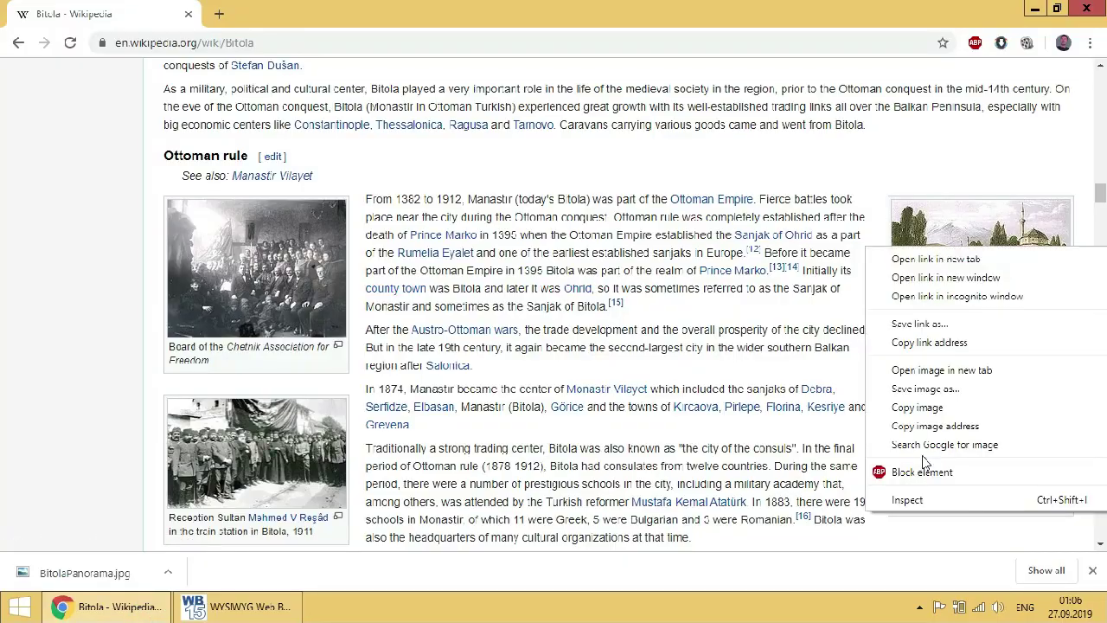
{"action": "left_click", "coordinate": [917, 406]}
{"action": "left_click", "coordinate": [237, 606]}
{"action": "right_click", "coordinate": [771, 260]}
{"action": "left_click", "coordinate": [817, 66]}
{"action": "left_click", "coordinate": [642, 446]}
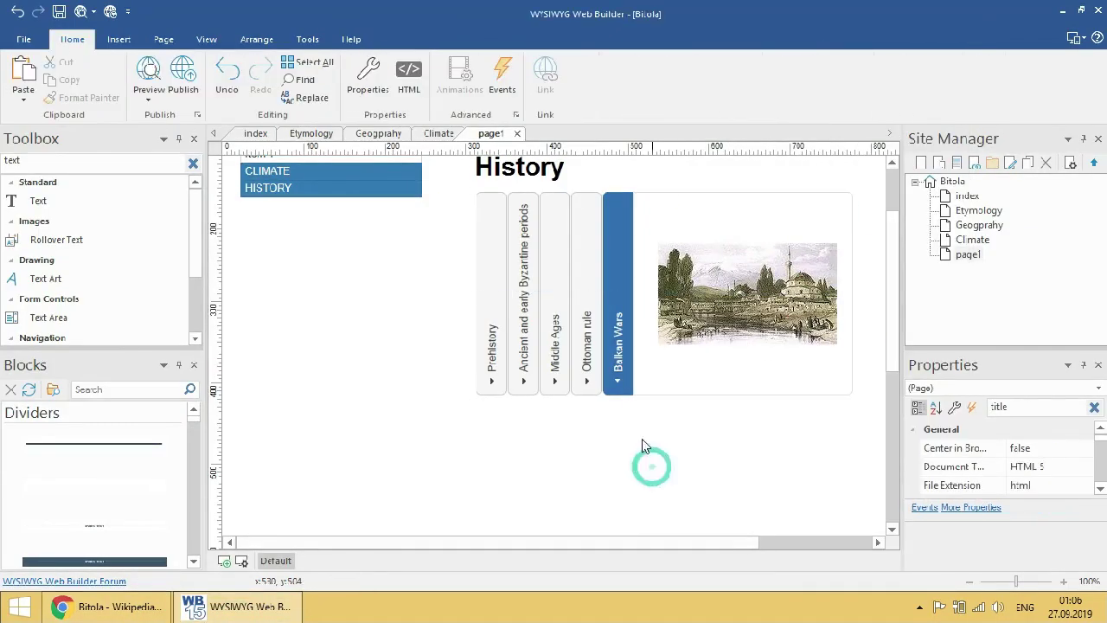
{"action": "double_click", "coordinate": [739, 208]}
{"action": "key", "text": "Escape"}
- Copy the Balkan Wars heading and its paragraph from the Wikipedia article in Chrome and return to Web Builder
{"action": "left_click", "coordinate": [118, 606]}
{"action": "right_click", "coordinate": [866, 147]}
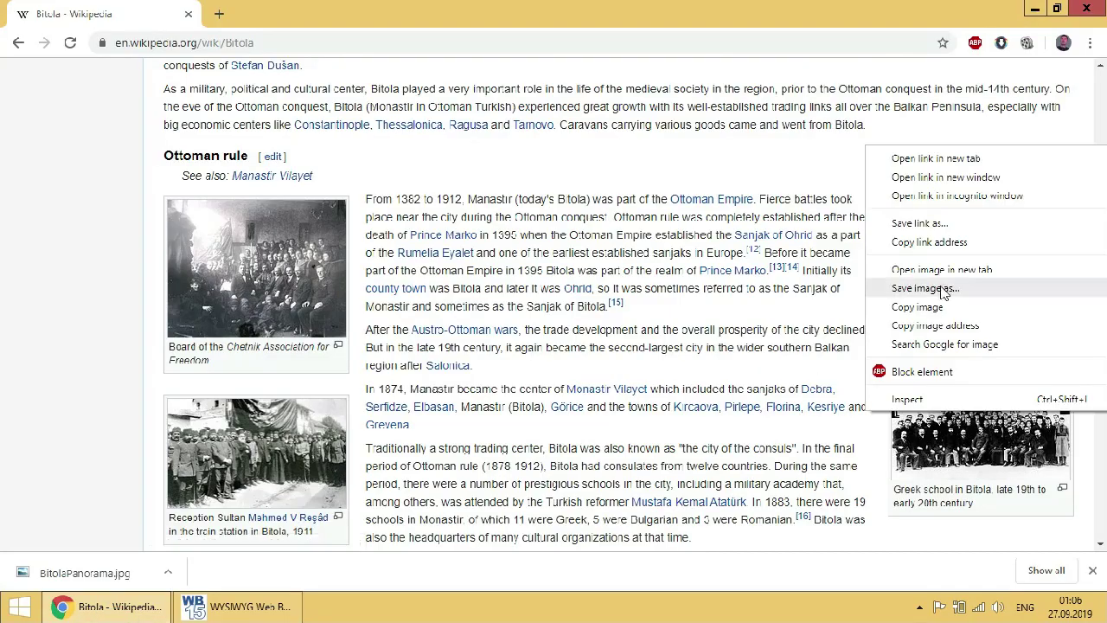
{"action": "left_click", "coordinate": [64, 326]}
{"action": "scroll", "coordinate": [64, 326], "scroll_direction": "down", "scroll_amount": 10}
{"action": "left_click_drag", "start_coordinate": [164, 302], "coordinate": [642, 383]}
{"action": "left_click", "coordinate": [237, 606]}
- Expand the accordion's Balkan Wars panel, paste the copied Balkan Wars text and position it inside the panel
{"action": "double_click", "coordinate": [655, 197]}
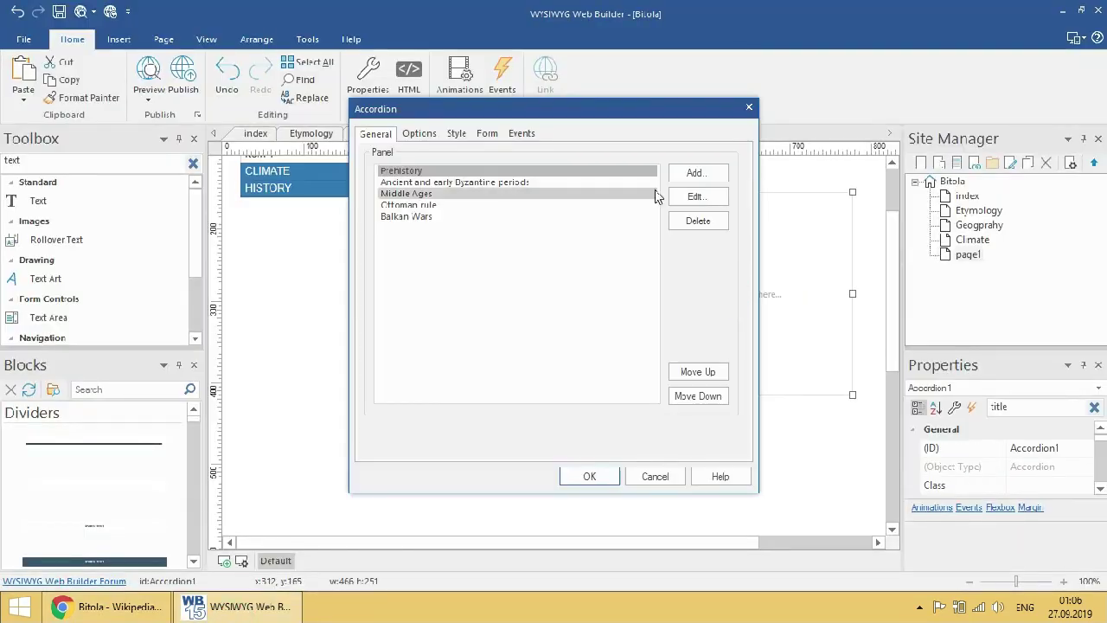
{"action": "left_click", "coordinate": [589, 477]}
{"action": "left_click", "coordinate": [774, 346]}
{"action": "right_click", "coordinate": [684, 259]}
{"action": "left_click", "coordinate": [709, 45]}
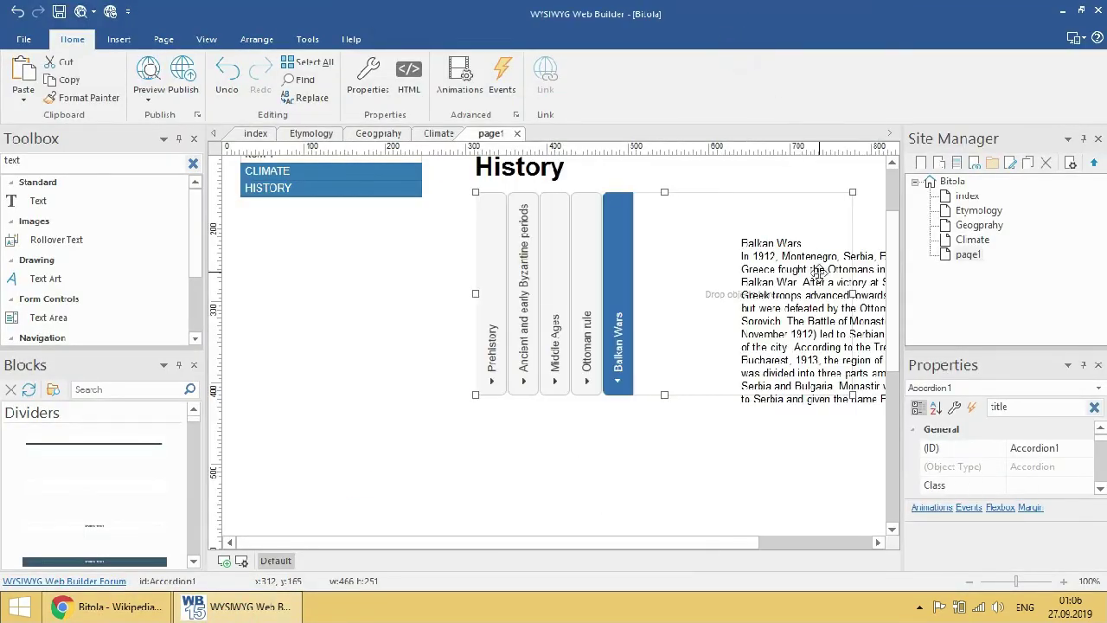
{"action": "left_click", "coordinate": [664, 474]}
- Save the German Vivat ribbon image from Wikipedia's World War I section in Chrome to the Bitola folder as v1
{"action": "scroll", "coordinate": [666, 471], "scroll_direction": "up", "scroll_amount": 2}
{"action": "scroll", "coordinate": [516, 385], "scroll_direction": "down", "scroll_amount": 4}
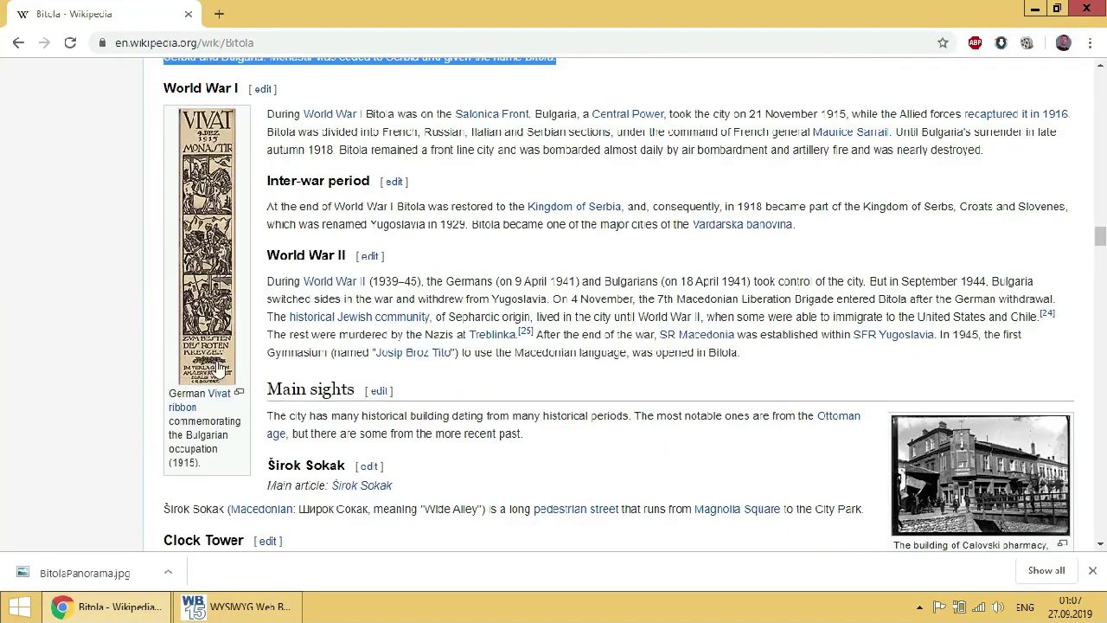
{"action": "right_click", "coordinate": [220, 370]}
{"action": "left_click", "coordinate": [286, 419]}
{"action": "type", "text": "v"}
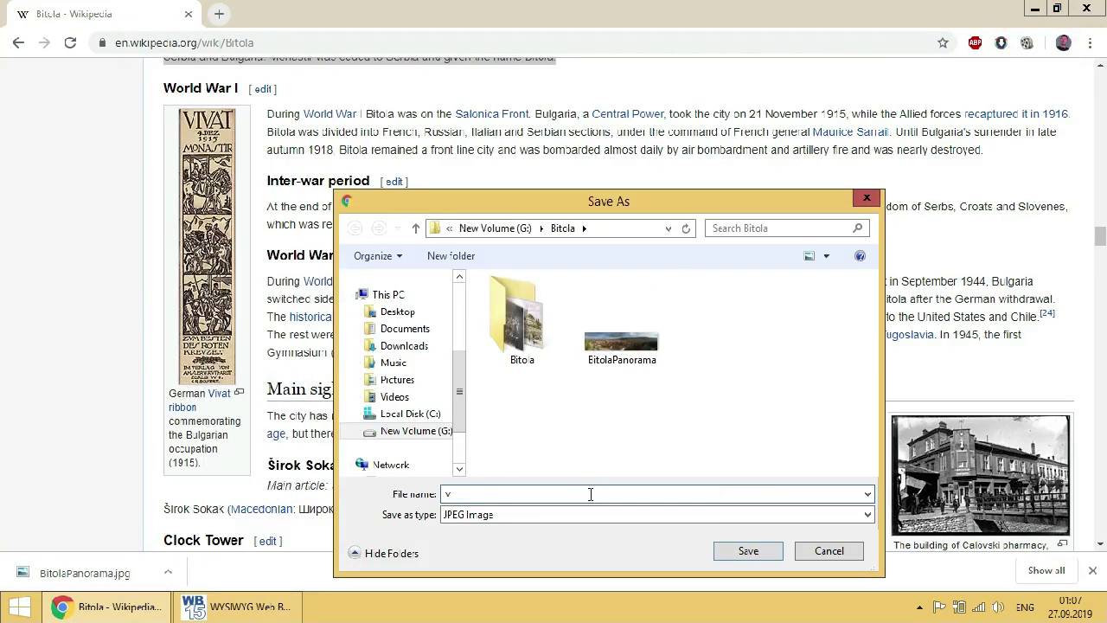
{"action": "left_click", "coordinate": [749, 551]}
- Switch to Web Builder and try to insert an Image Accordion with the v1 picture
{"action": "scroll", "coordinate": [606, 346], "scroll_direction": "down", "scroll_amount": 2}
{"action": "scroll", "coordinate": [605, 346], "scroll_direction": "up", "scroll_amount": 1}
{"action": "left_click", "coordinate": [238, 606]}
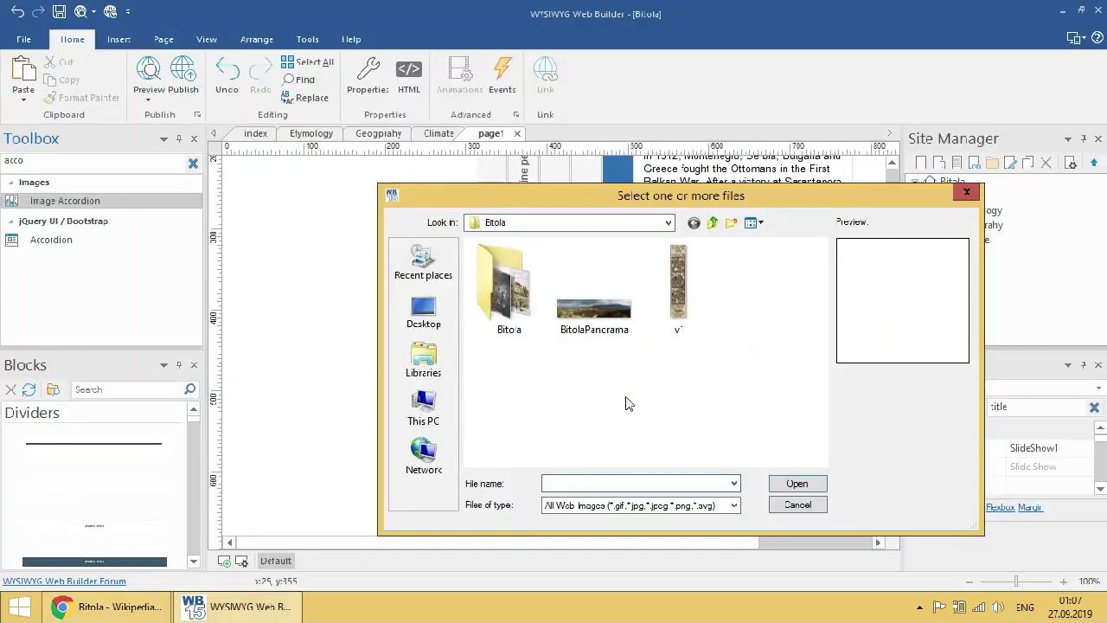
{"action": "double_click", "coordinate": [678, 310]}
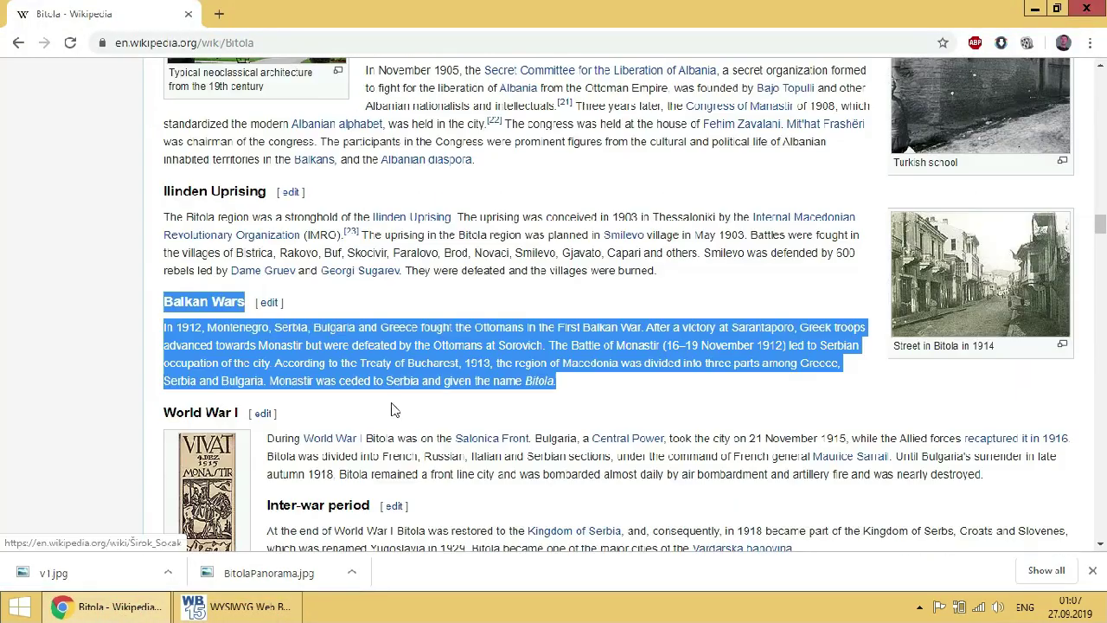
- Save the "Street in Bitola in 1914" and "Turkish school" pictures from Wikipedia in Chrome and return to Web Builder
{"action": "left_click", "coordinate": [395, 407]}
{"action": "right_click", "coordinate": [895, 218]}
{"action": "left_click", "coordinate": [930, 363]}
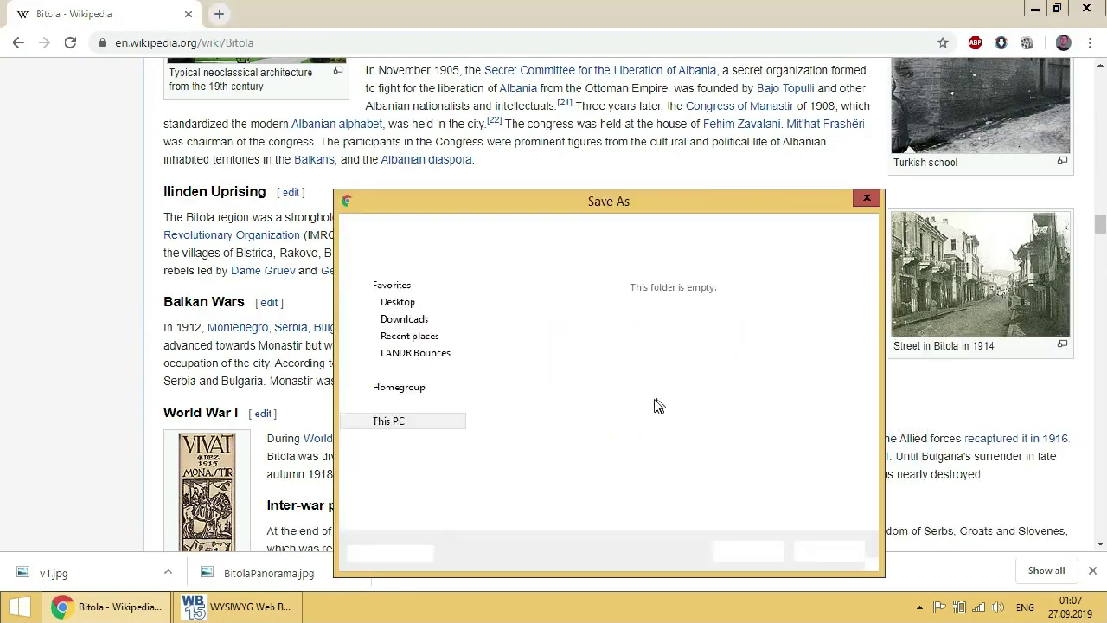
{"action": "left_click", "coordinate": [748, 551]}
{"action": "scroll", "coordinate": [816, 390], "scroll_direction": "up", "scroll_amount": 2}
{"action": "scroll", "coordinate": [816, 391], "scroll_direction": "up", "scroll_amount": 3}
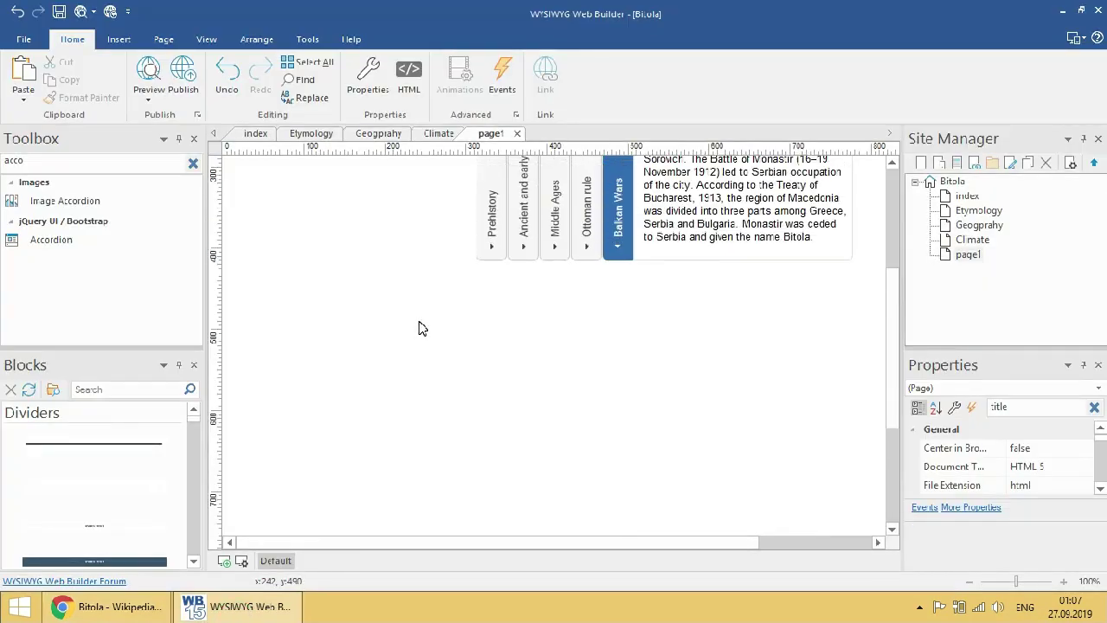
- Insert an Image Accordion below the history accordion using the 220px-Bitola.1914, Turkish school and v1 images
{"action": "left_click", "coordinate": [67, 201]}
{"action": "left_click", "coordinate": [588, 285]}
{"action": "left_click", "coordinate": [680, 285], "text": "ctrl"}
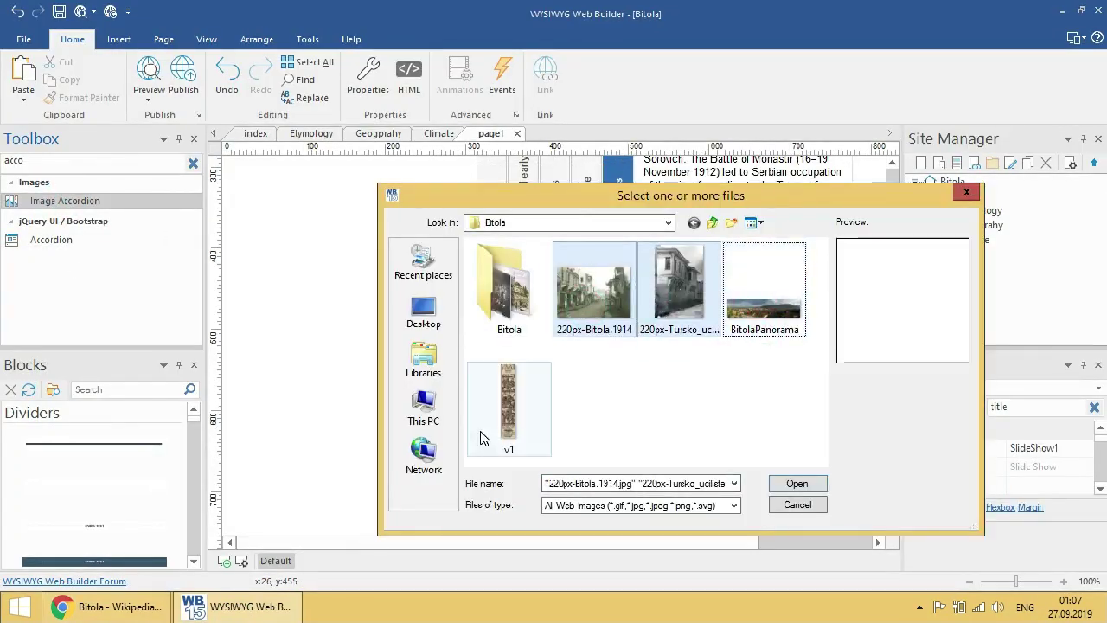
{"action": "left_click", "coordinate": [798, 413]}
{"action": "double_click", "coordinate": [608, 363]}
{"action": "left_click", "coordinate": [742, 81]}
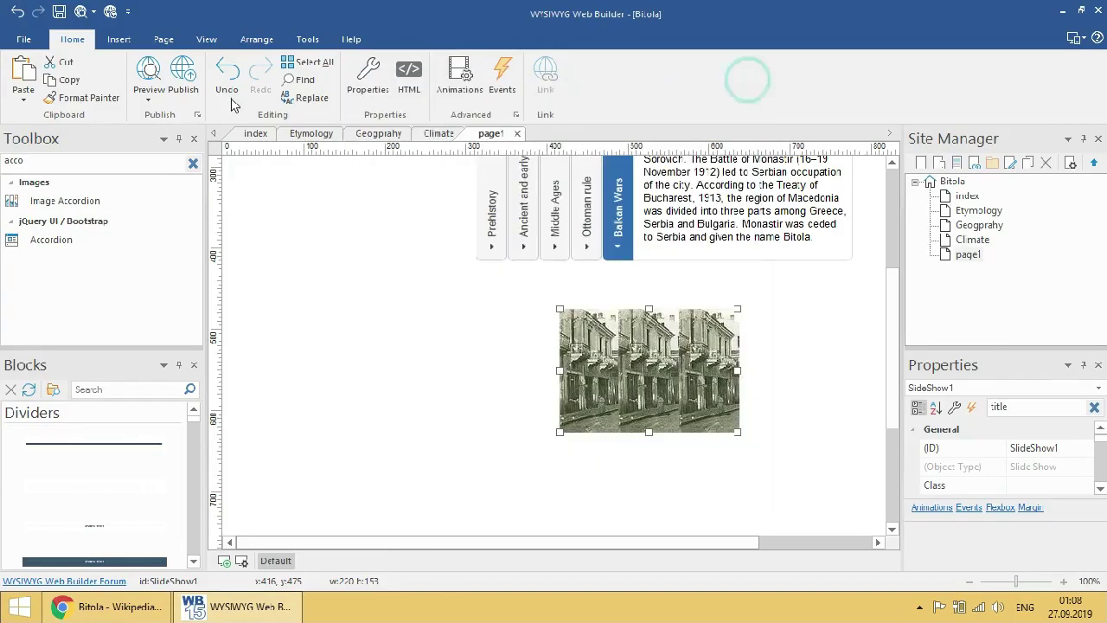
- Preview the page in Chrome, check the image accordion and close the preview
{"action": "left_click", "coordinate": [81, 12]}
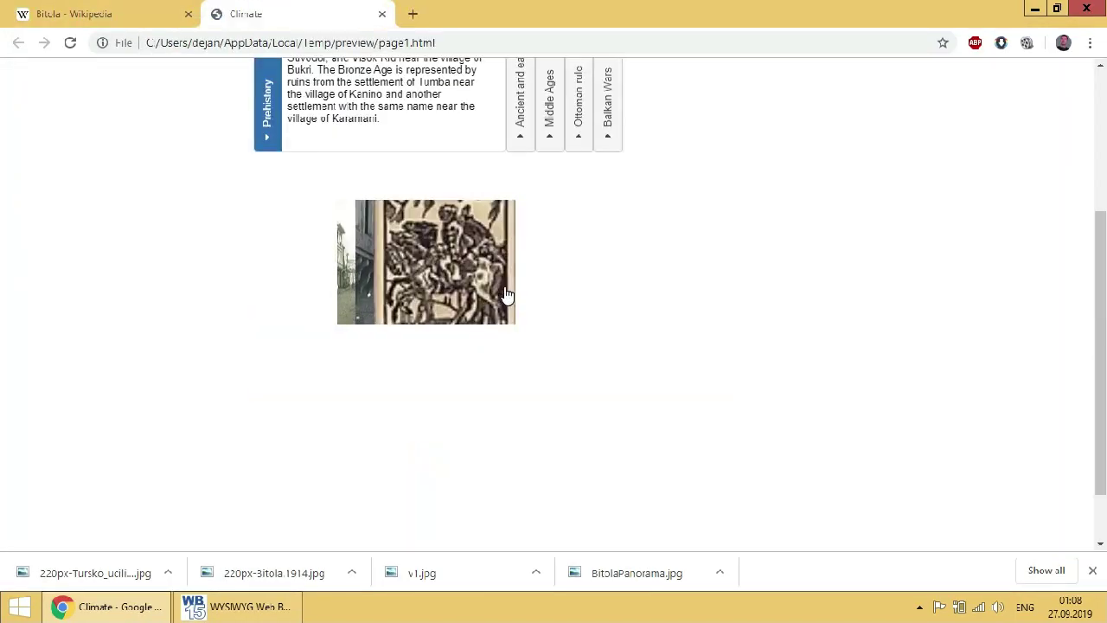
{"action": "left_click", "coordinate": [613, 412]}
{"action": "scroll", "coordinate": [613, 412], "scroll_direction": "up", "scroll_amount": 3}
{"action": "left_click", "coordinate": [380, 19]}
- Return to Web Builder and remove the individual sight entries under Main sights from the responsive menu
{"action": "scroll", "coordinate": [371, 363], "scroll_direction": "down", "scroll_amount": 10}
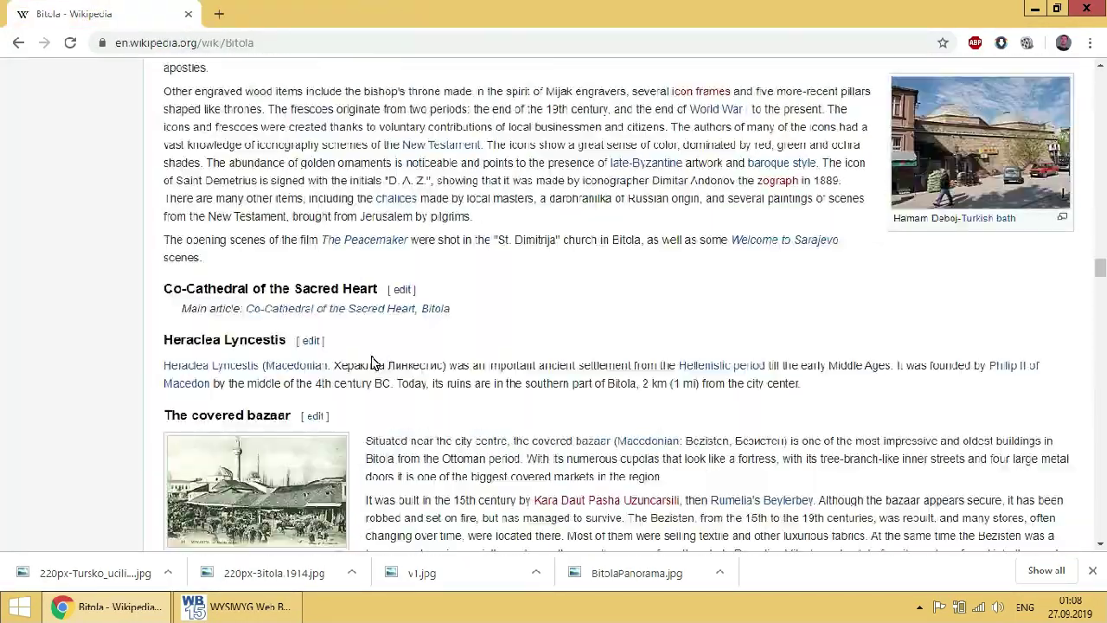
{"action": "key", "text": "alt+Tab"}
{"action": "scroll", "coordinate": [375, 514], "scroll_direction": "up", "scroll_amount": 5}
{"action": "double_click", "coordinate": [841, 232]}
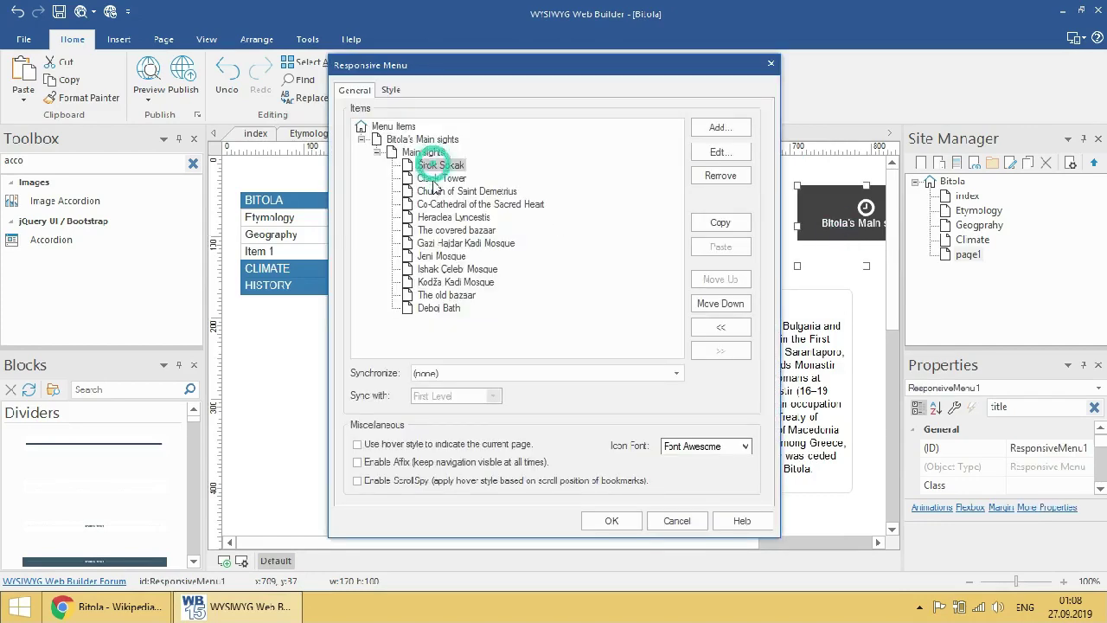
{"action": "left_click", "coordinate": [438, 309]}
{"action": "left_click", "coordinate": [721, 176]}
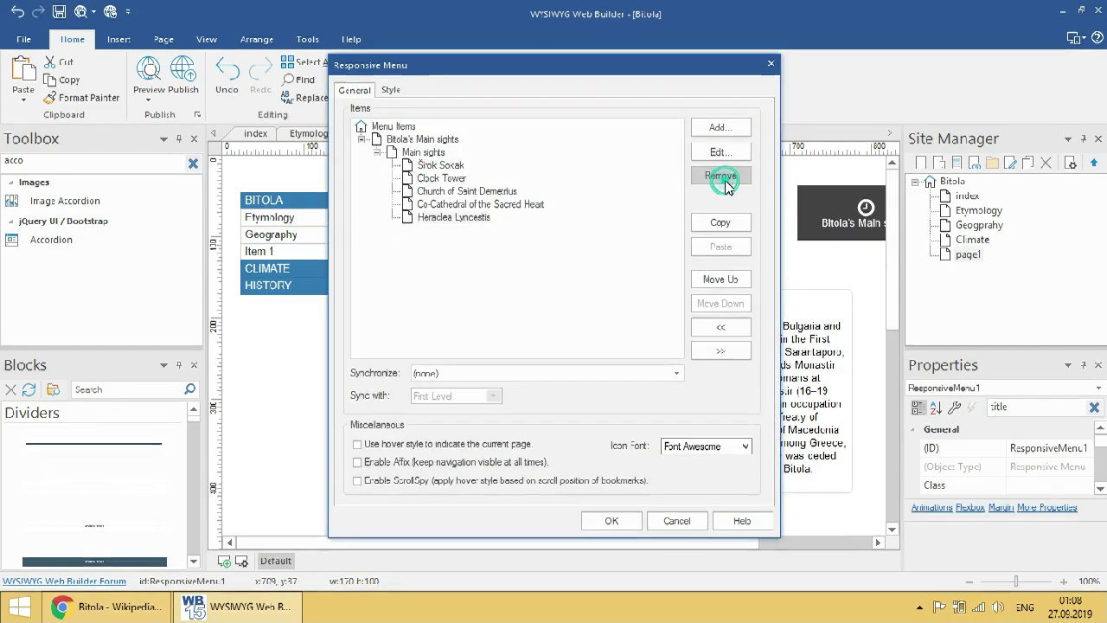
{"action": "left_click", "coordinate": [720, 175]}
- Rename the responsive menu's Main sights item to "Main sights - gallery" and apply the menu changes
{"action": "double_click", "coordinate": [436, 153]}
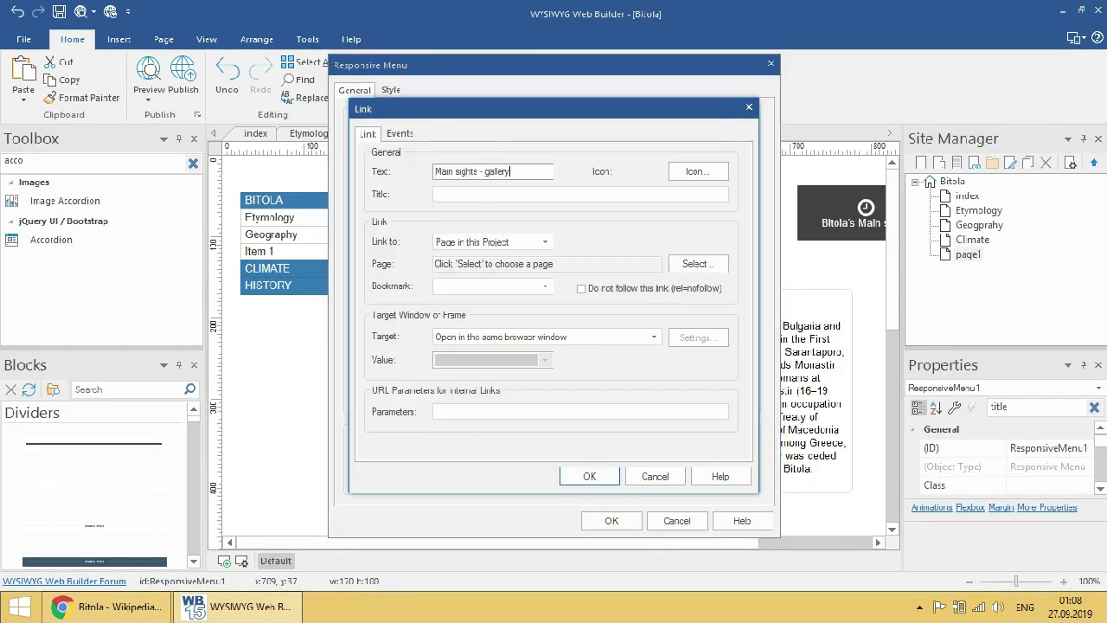
{"action": "key", "text": "Return"}
{"action": "left_click", "coordinate": [612, 520]}
- Set the slide menu's History header to act as a link and link it to the History page
{"action": "double_click", "coordinate": [316, 292]}
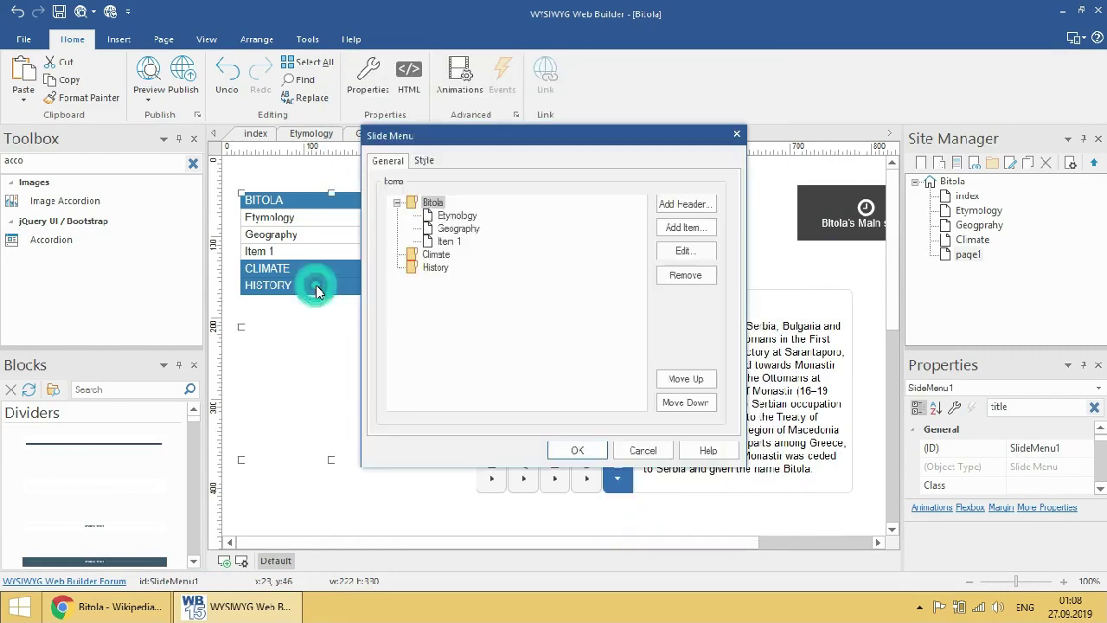
{"action": "left_click", "coordinate": [684, 251]}
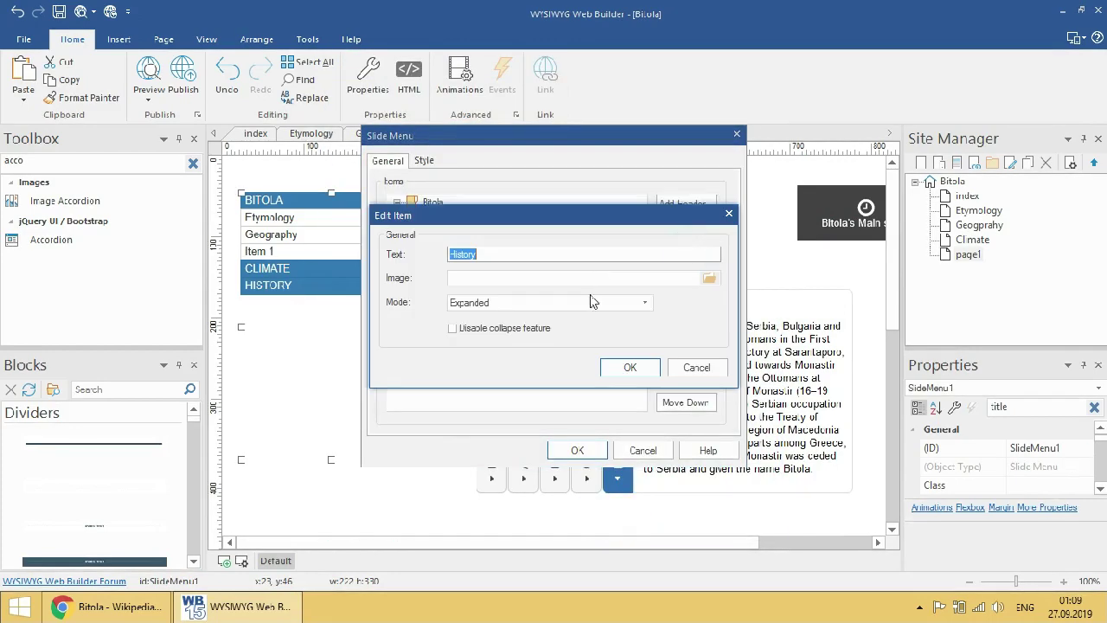
{"action": "left_click", "coordinate": [593, 300]}
{"action": "left_click", "coordinate": [592, 337]}
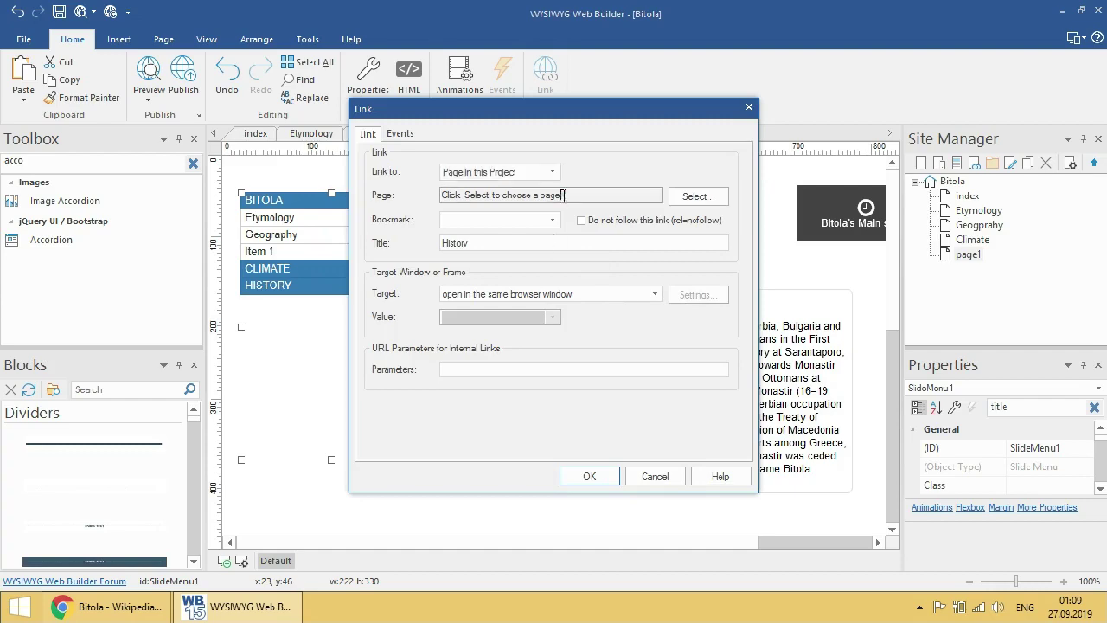
{"action": "left_click", "coordinate": [695, 197]}
{"action": "left_click", "coordinate": [443, 246]}
{"action": "left_click", "coordinate": [628, 452]}
{"action": "left_click", "coordinate": [589, 476]}
{"action": "left_click", "coordinate": [597, 454]}
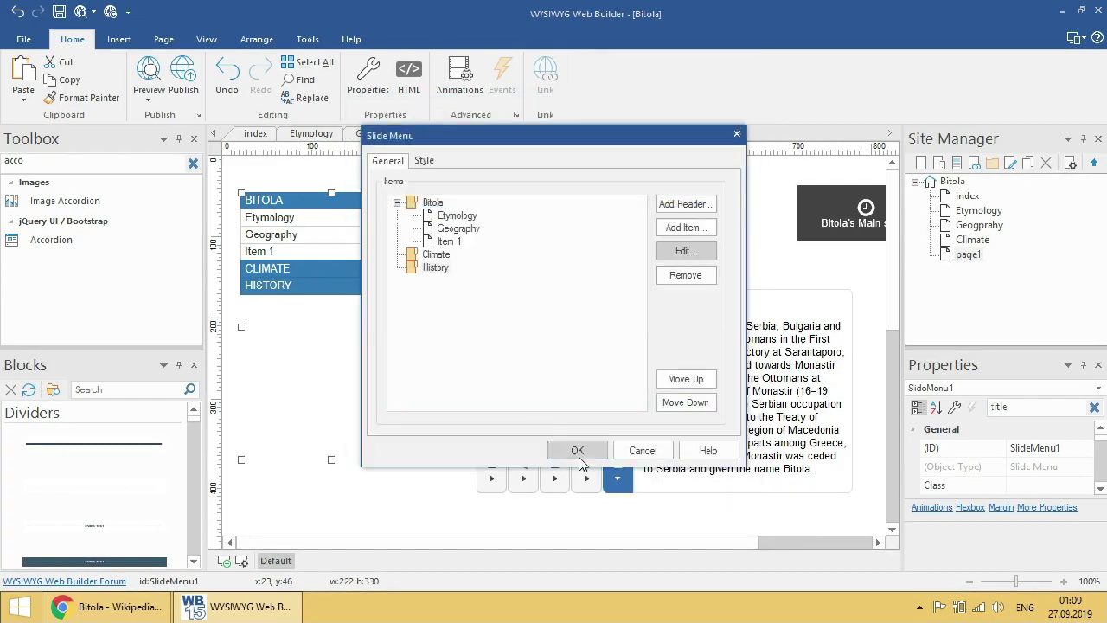
{"action": "left_click", "coordinate": [585, 449]}
- Clone the History page and open the cloned page's name for renaming
{"action": "right_click", "coordinate": [968, 270]}
{"action": "left_click", "coordinate": [936, 134]}
{"action": "right_click", "coordinate": [971, 274]}
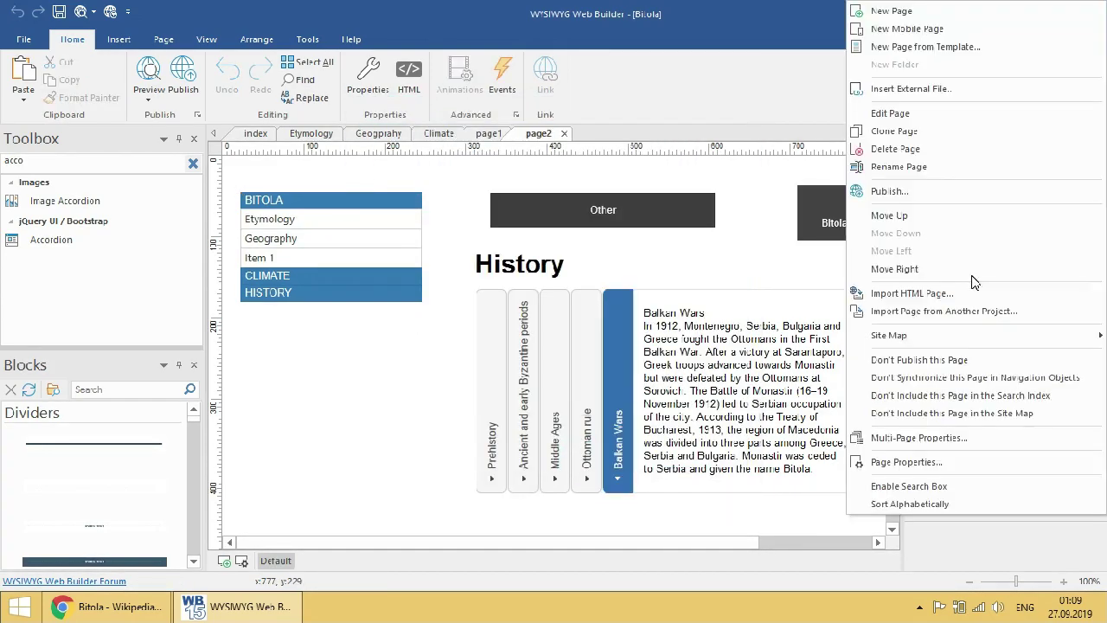
{"action": "left_click", "coordinate": [960, 168]}
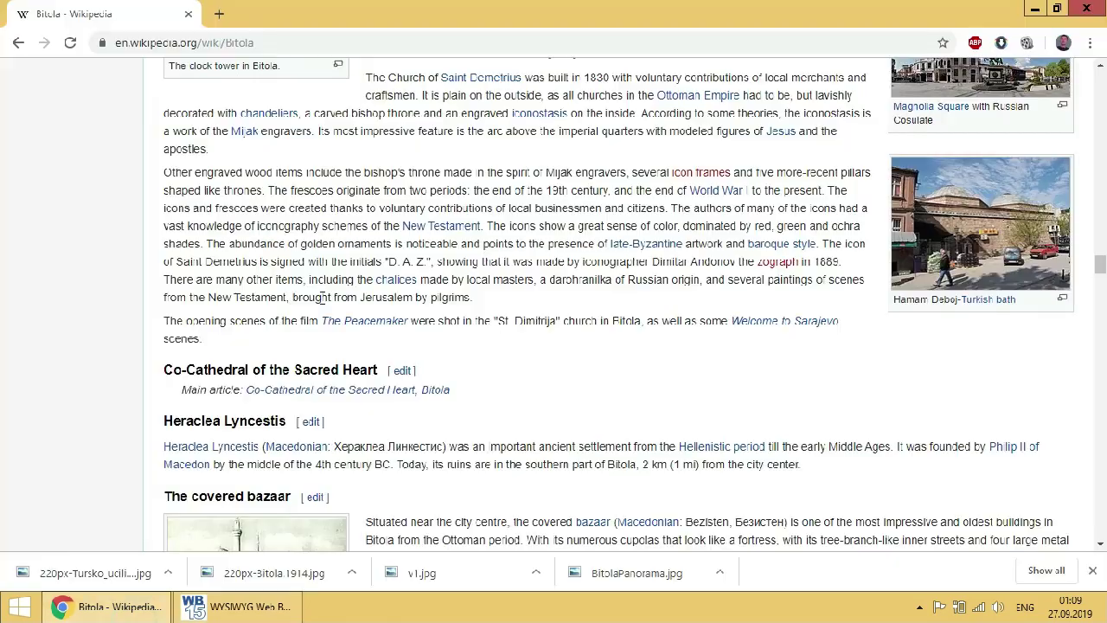
- Copy the "Main sights" heading from the Wikipedia article and replace the cloned page's History heading text with it in Web Builder
{"action": "scroll", "coordinate": [553, 346], "scroll_direction": "up", "scroll_amount": 10}
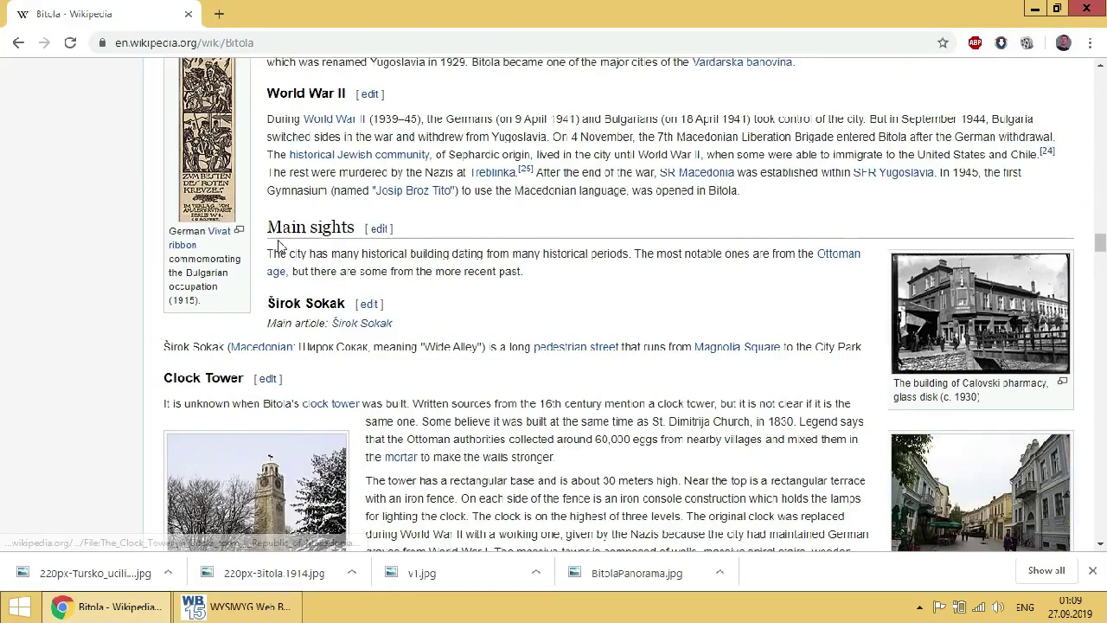
{"action": "double_click", "coordinate": [329, 240]}
{"action": "key", "text": "ctrl+c"}
{"action": "right_click", "coordinate": [358, 230]}
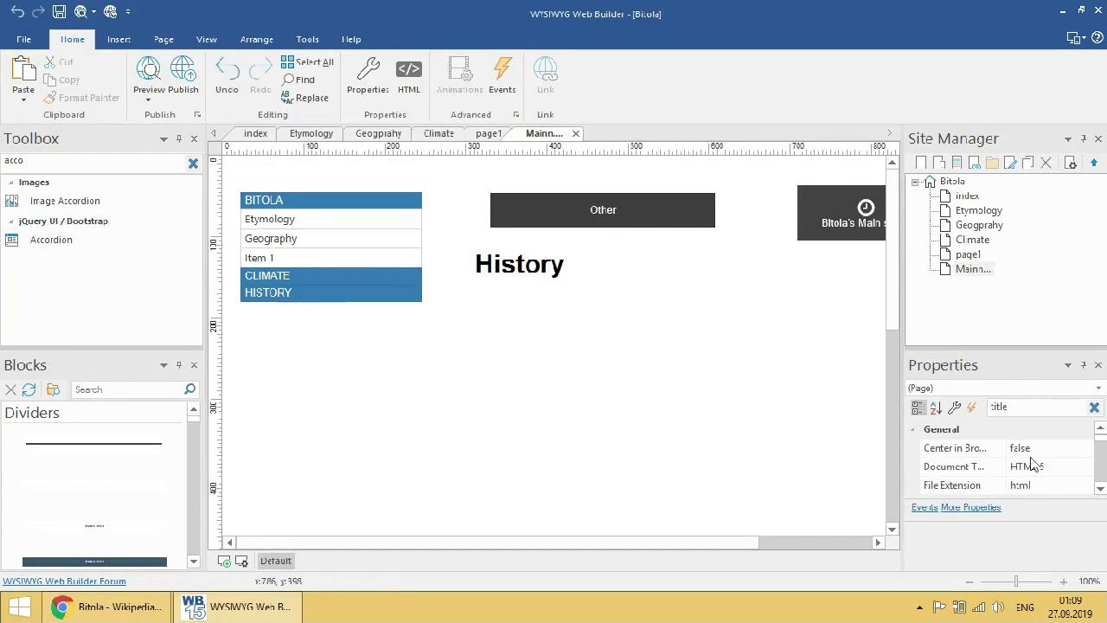
{"action": "double_click", "coordinate": [519, 264]}
{"action": "key", "text": "ctrl+v"}
{"action": "left_click", "coordinate": [544, 346]}
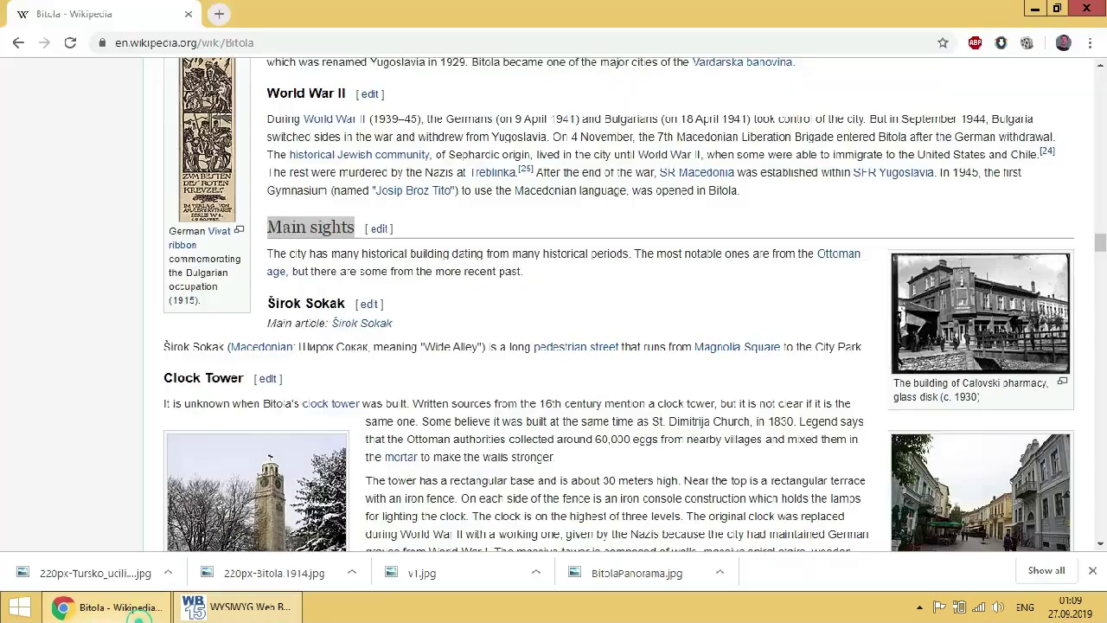
- Save the clock tower picture from the Wikipedia article into a new folder named gallery inside the Bitola folder
{"action": "scroll", "coordinate": [553, 346], "scroll_direction": "down", "scroll_amount": 4}
{"action": "right_click", "coordinate": [637, 420]}
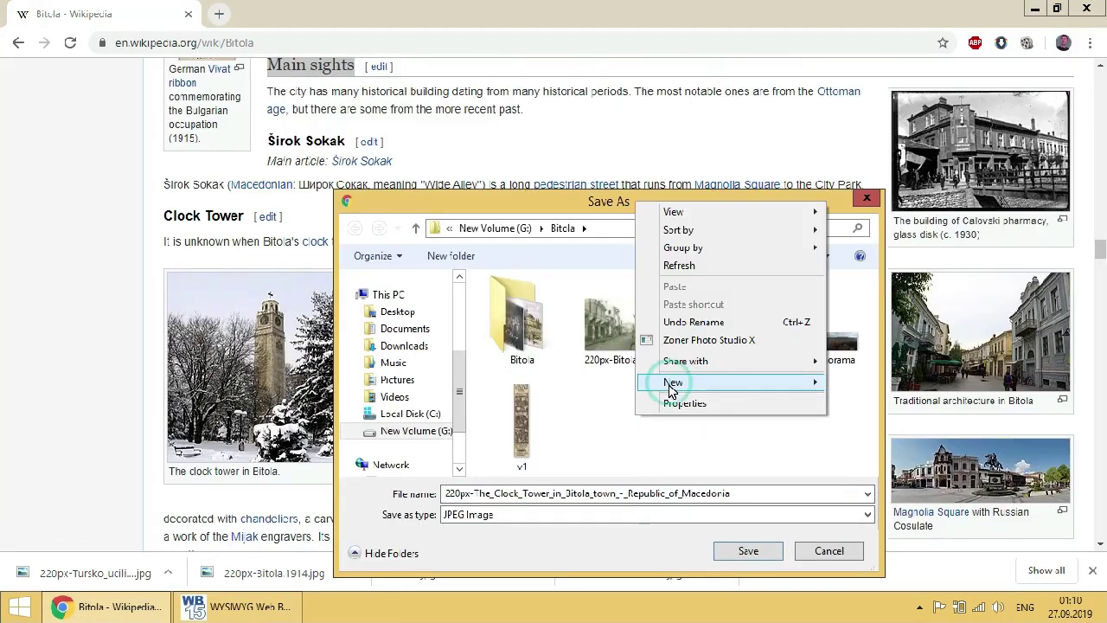
{"action": "mouse_move", "coordinate": [637, 390]}
{"action": "left_click", "coordinate": [877, 111]}
{"action": "type", "text": "ga"}
{"action": "key", "text": "Return"}
{"action": "left_click", "coordinate": [748, 551]}
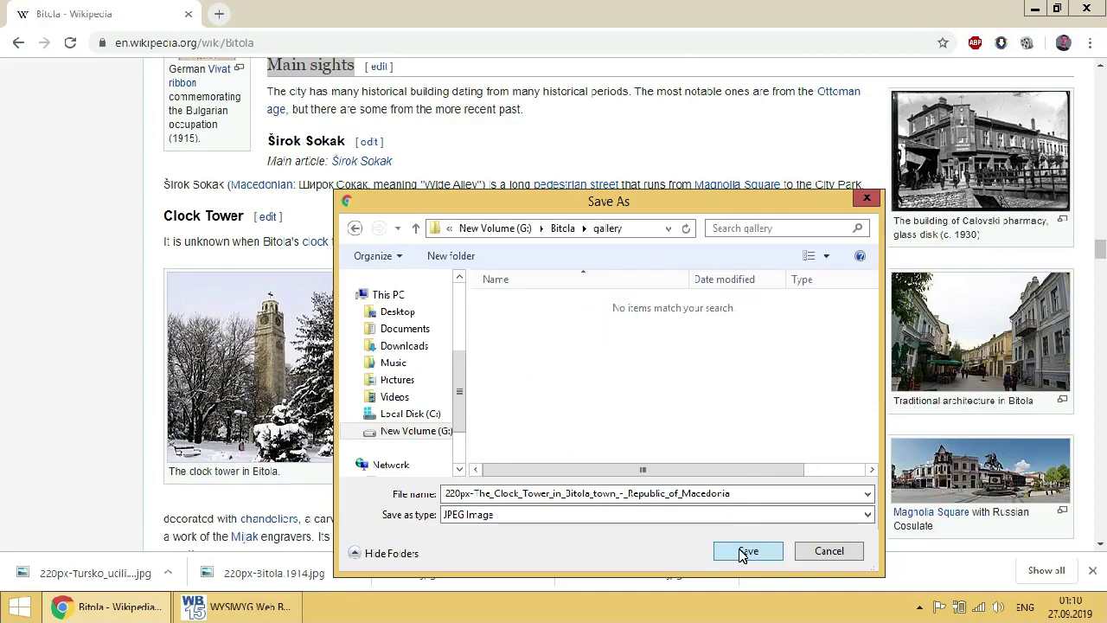
{"action": "left_click", "coordinate": [748, 551]}
- Save the "Traditional architecture in Bitola" and Magnolia Square pictures to the gallery folder
{"action": "right_click", "coordinate": [980, 328]}
{"action": "left_click", "coordinate": [925, 212]}
{"action": "key", "text": "Return"}
{"action": "scroll", "coordinate": [945, 344], "scroll_direction": "down", "scroll_amount": 2}
{"action": "right_click", "coordinate": [944, 344]}
{"action": "left_click", "coordinate": [926, 444]}
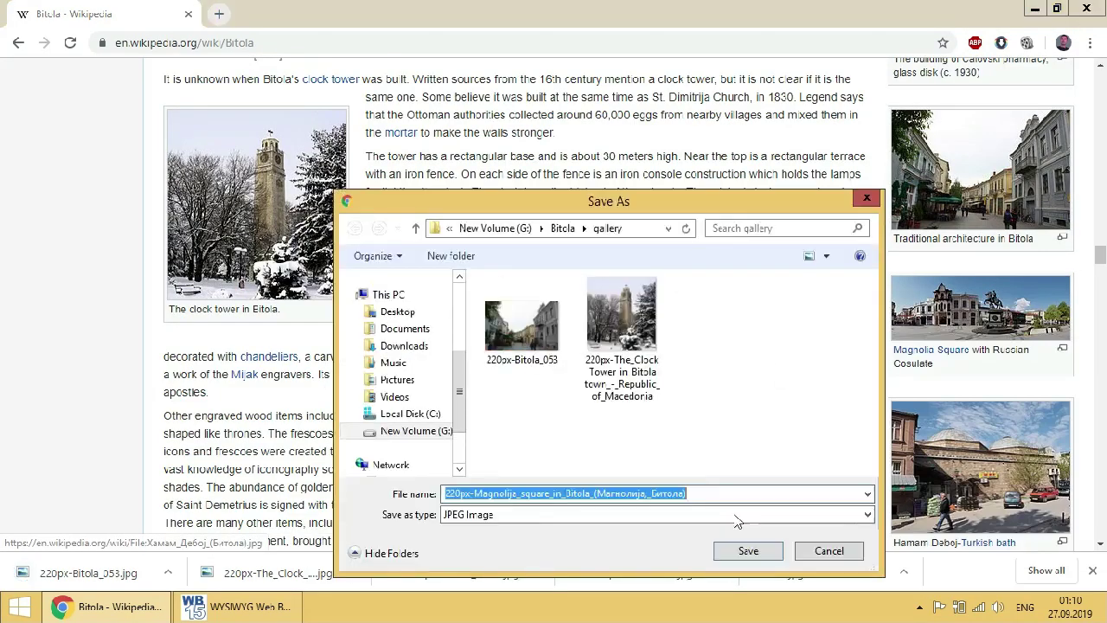
{"action": "key", "text": "Return"}
- Save the Hamam Deboj, Monastir bazaar and Bitola mosque pictures to the gallery folder
{"action": "scroll", "coordinate": [980, 328], "scroll_direction": "down", "scroll_amount": 3}
{"action": "right_click", "coordinate": [981, 329]}
{"action": "left_click", "coordinate": [925, 444]}
{"action": "key", "text": "Return"}
{"action": "scroll", "coordinate": [553, 346], "scroll_direction": "down", "scroll_amount": 3}
{"action": "right_click", "coordinate": [288, 306]}
{"action": "left_click", "coordinate": [333, 457]}
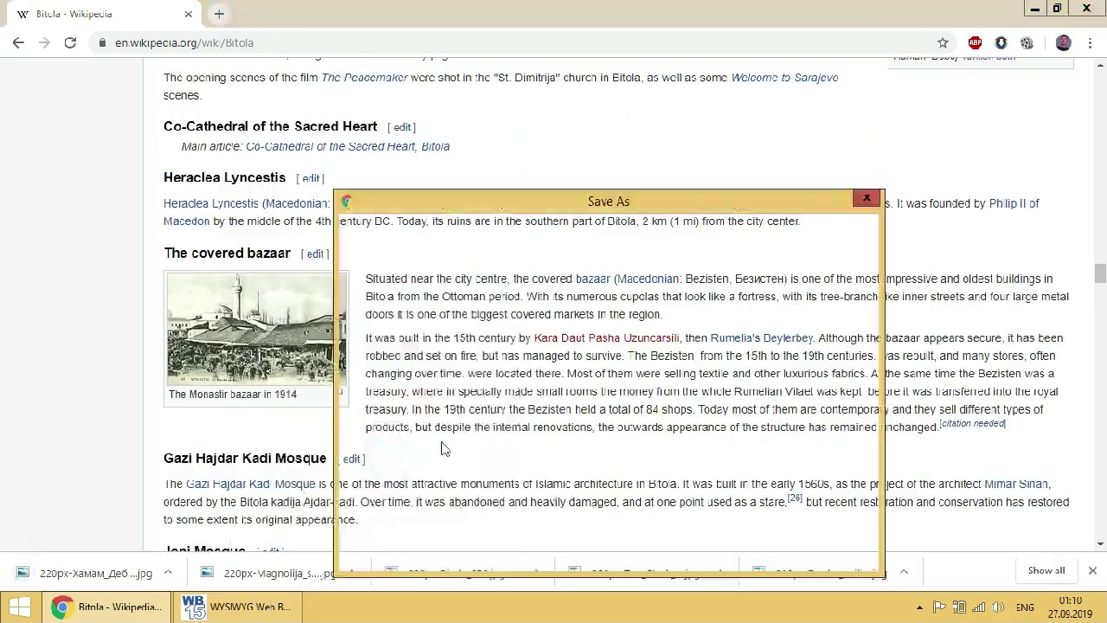
{"action": "key", "text": "Return"}
{"action": "scroll", "coordinate": [554, 346], "scroll_direction": "down", "scroll_amount": 5}
{"action": "right_click", "coordinate": [1038, 255]}
{"action": "left_click", "coordinate": [917, 405]}
{"action": "key", "text": "Return"}
- Switch to Web Builder and place a Photo Gallery object below the Main sights heading
{"action": "key", "text": "alt+Tab"}
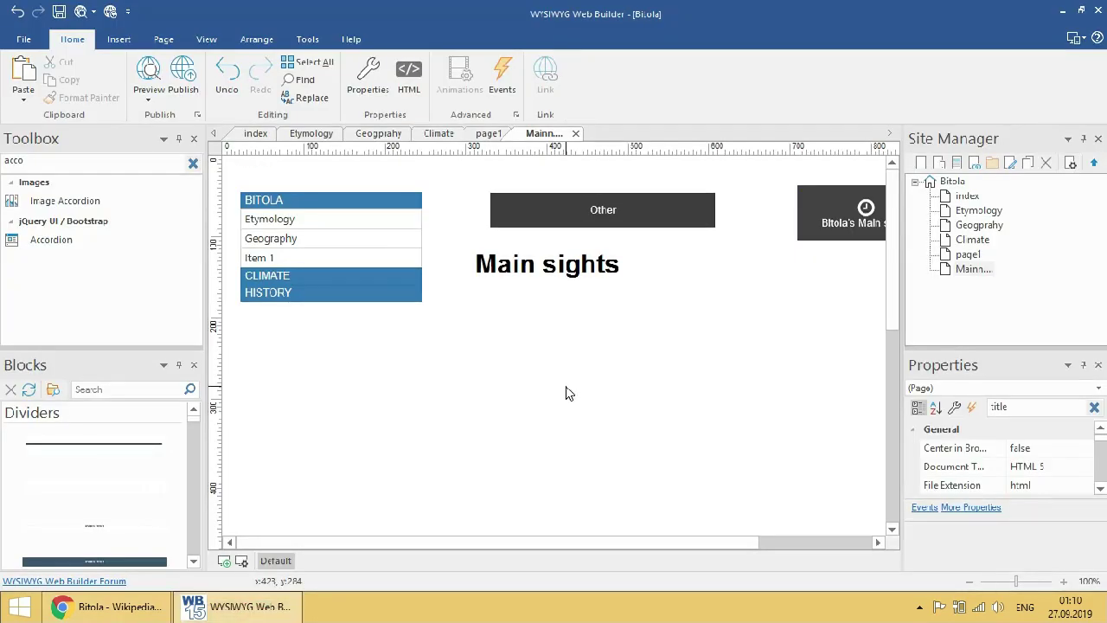
{"action": "key", "text": "BackSpace"}
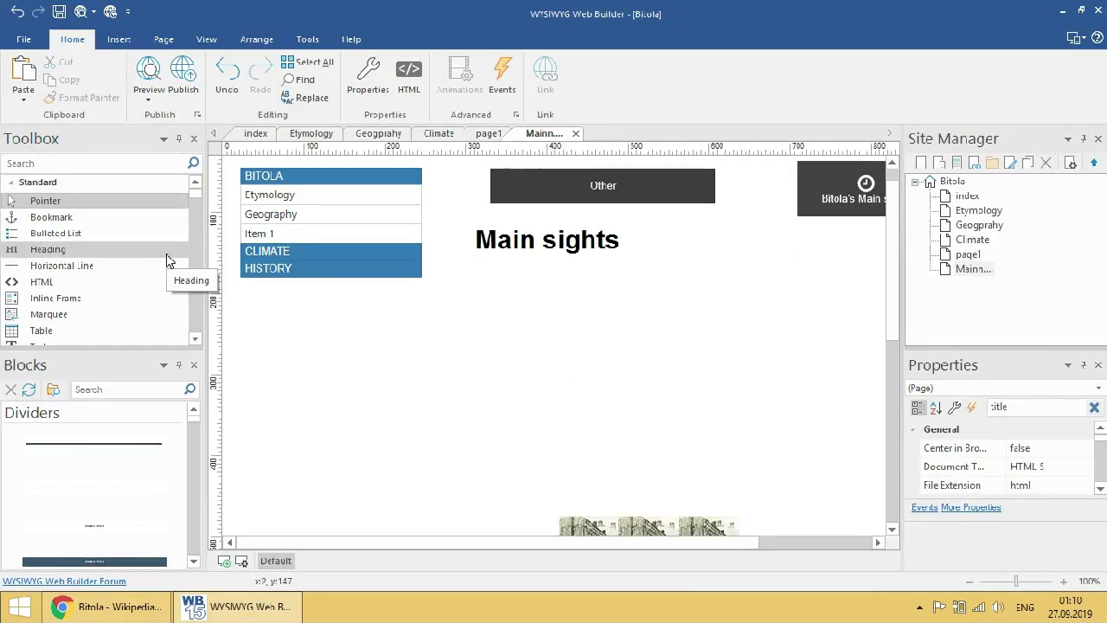
{"action": "left_click_drag", "start_coordinate": [194, 192], "coordinate": [195, 214]}
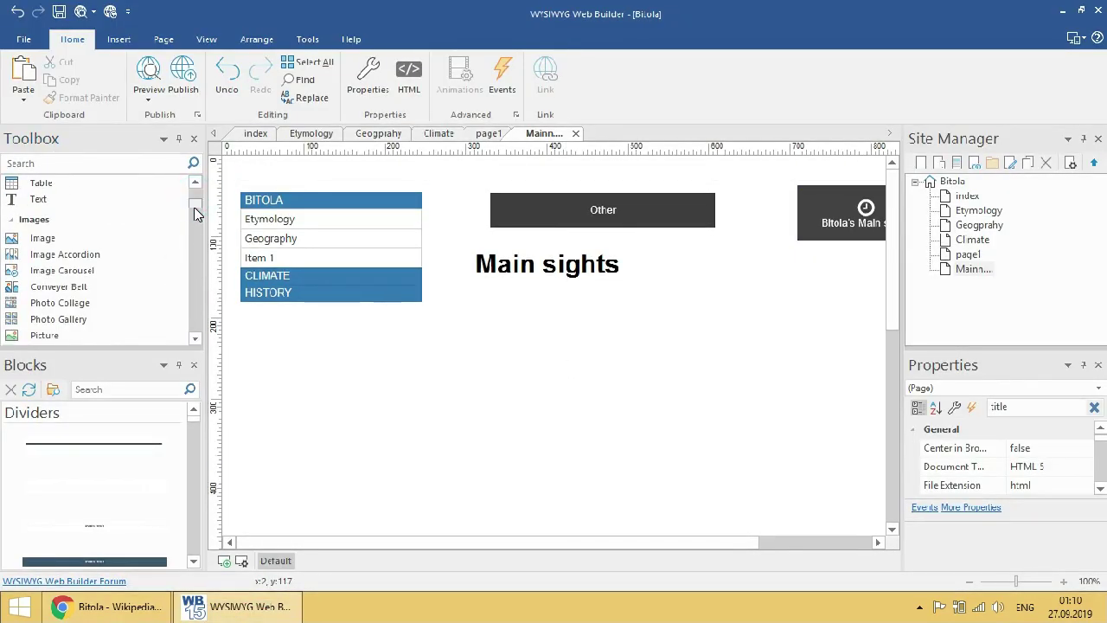
{"action": "left_click_drag", "start_coordinate": [92, 319], "coordinate": [510, 362]}
- Add all six pictures from the Bitola gallery folder to the photo gallery's image list
{"action": "double_click", "coordinate": [519, 362]}
{"action": "left_click", "coordinate": [729, 109]}
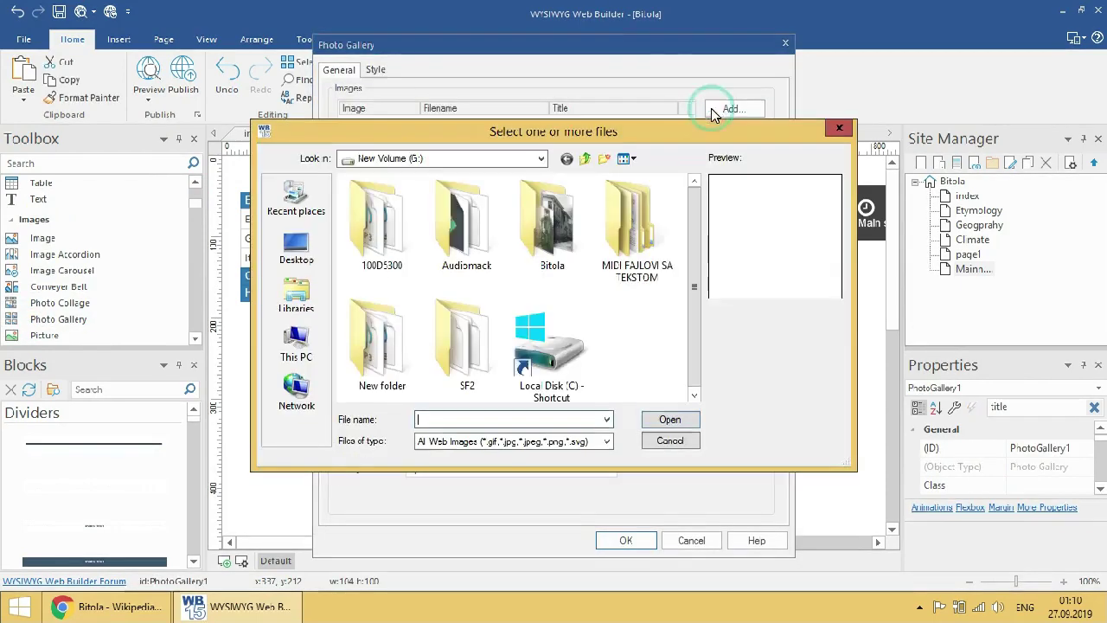
{"action": "double_click", "coordinate": [552, 224]}
{"action": "double_click", "coordinate": [457, 217]}
{"action": "left_click", "coordinate": [381, 226]}
{"action": "left_click", "coordinate": [465, 227], "text": "ctrl"}
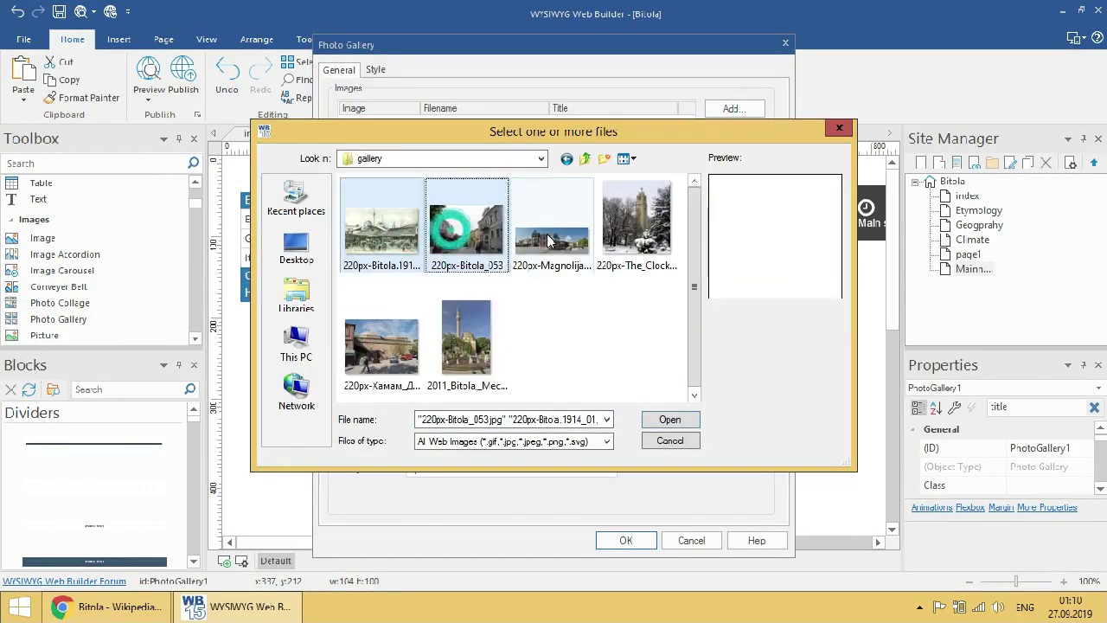
{"action": "left_click", "coordinate": [551, 227], "text": "ctrl"}
{"action": "left_click", "coordinate": [617, 221], "text": "ctrl"}
{"action": "left_click", "coordinate": [381, 345], "text": "ctrl"}
{"action": "left_click", "coordinate": [465, 341], "text": "ctrl"}
{"action": "left_click", "coordinate": [670, 419]}
- Open the gallery item 220px-Bitola.1914_01.jpg for editing and move its dialog aside to reveal the image list
{"action": "double_click", "coordinate": [500, 141]}
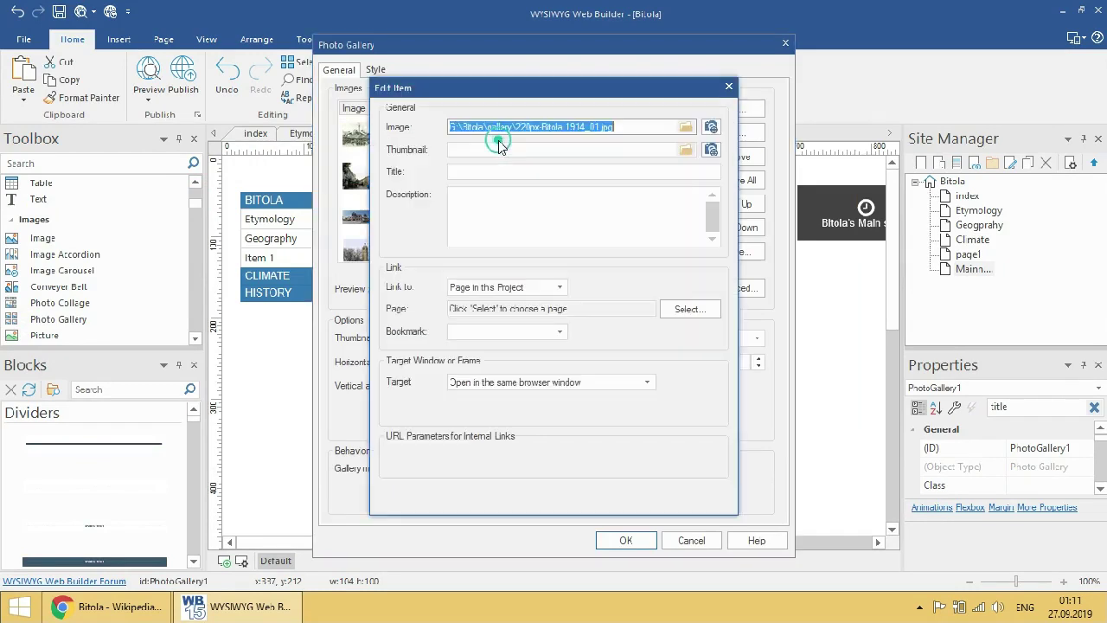
{"action": "left_click", "coordinate": [497, 149]}
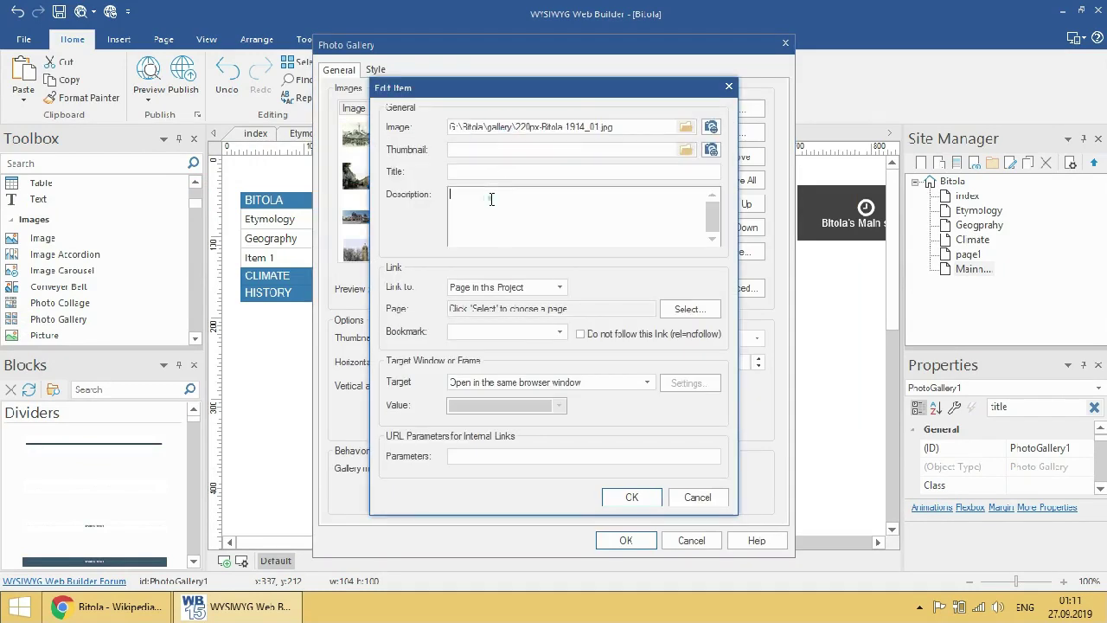
{"action": "left_click", "coordinate": [108, 607]}
{"action": "scroll", "coordinate": [248, 363], "scroll_direction": "down", "scroll_amount": 10}
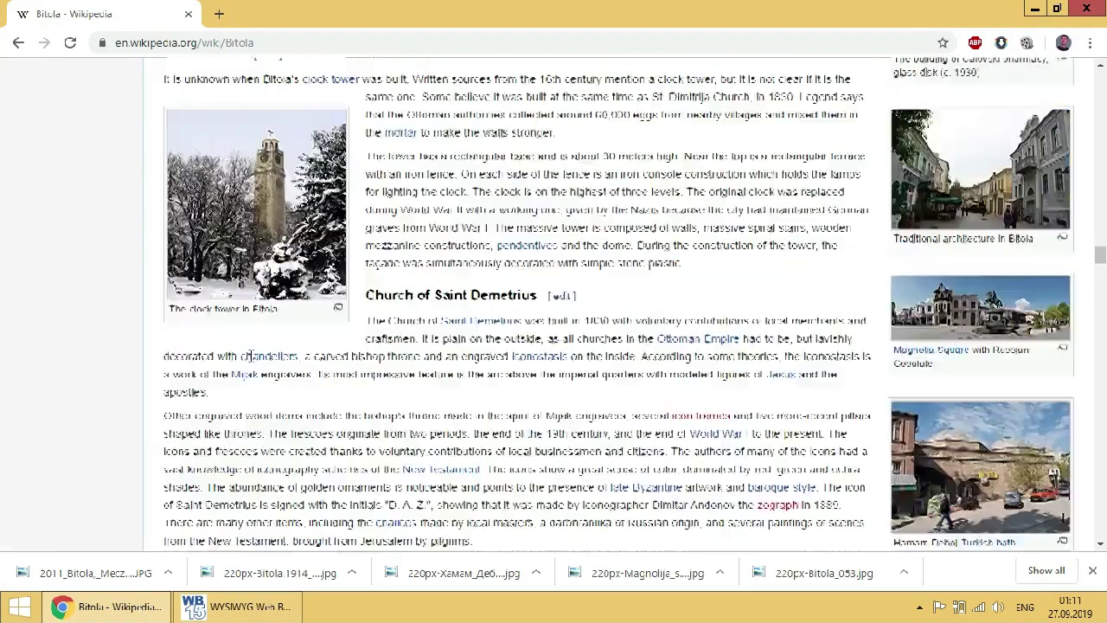
{"action": "left_click", "coordinate": [237, 614]}
{"action": "left_click_drag", "start_coordinate": [467, 96], "coordinate": [567, 104]}
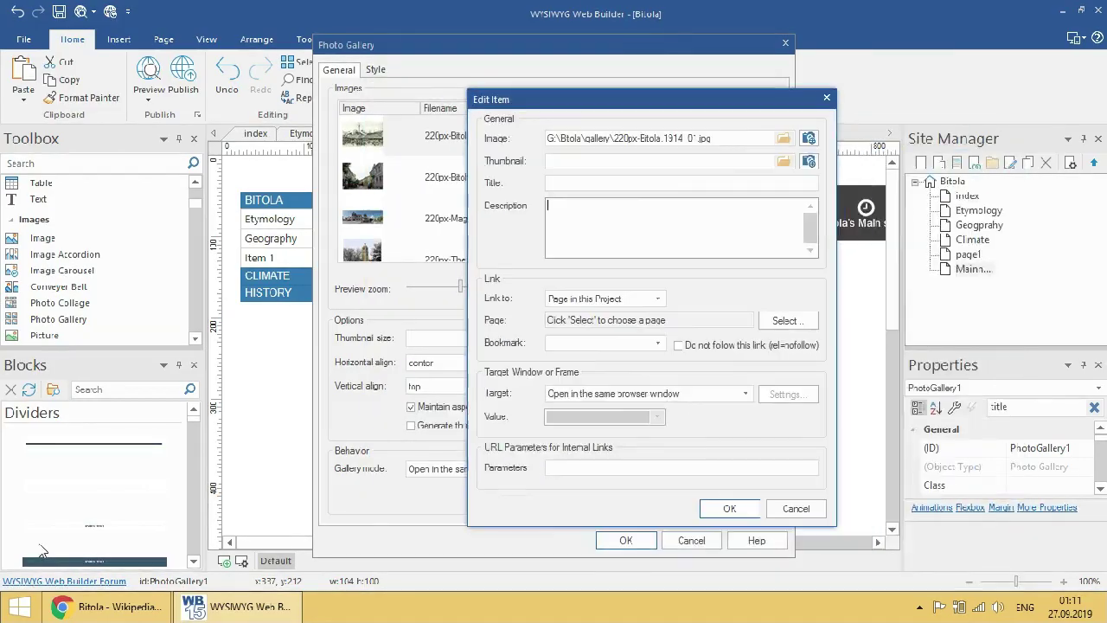
- Switch to the Wikipedia article and copy the caption "The Monastir bazaar in 1914" below the covered bazaar picture
{"action": "left_click", "coordinate": [108, 606]}
{"action": "scroll", "coordinate": [230, 359], "scroll_direction": "down", "scroll_amount": 5}
{"action": "left_click", "coordinate": [185, 475]}
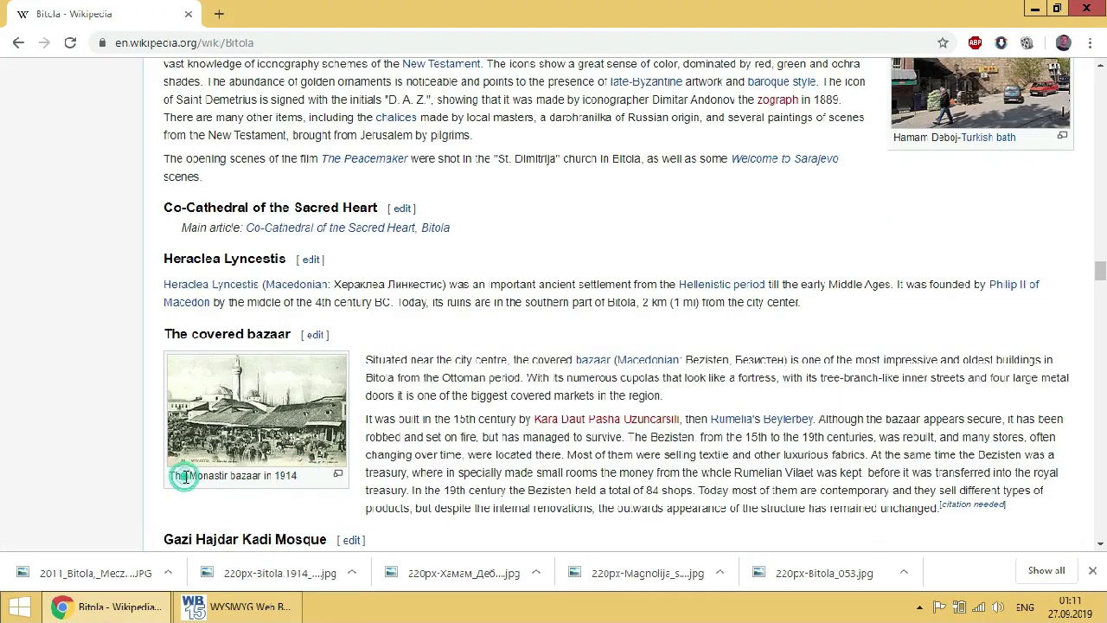
{"action": "right_click", "coordinate": [171, 476]}
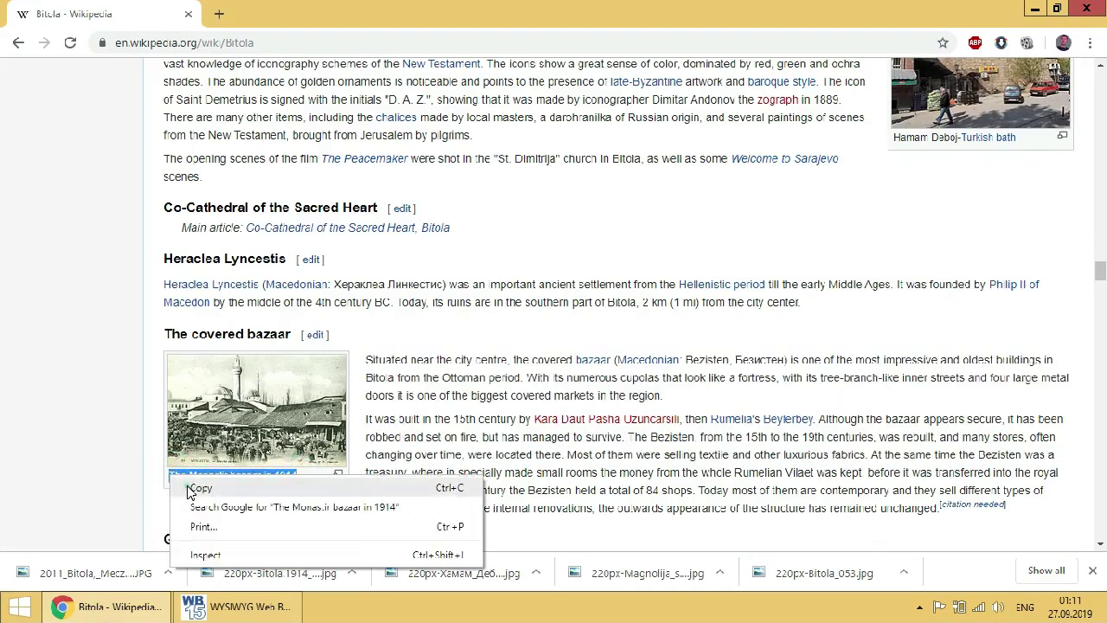
{"action": "left_click", "coordinate": [198, 484]}
- Set the bazaar image's description and title to "The Monastir bazaar in 1914" in Web Builder and apply the item changes
{"action": "left_click", "coordinate": [233, 606]}
{"action": "right_click", "coordinate": [572, 211]}
{"action": "left_click", "coordinate": [605, 268]}
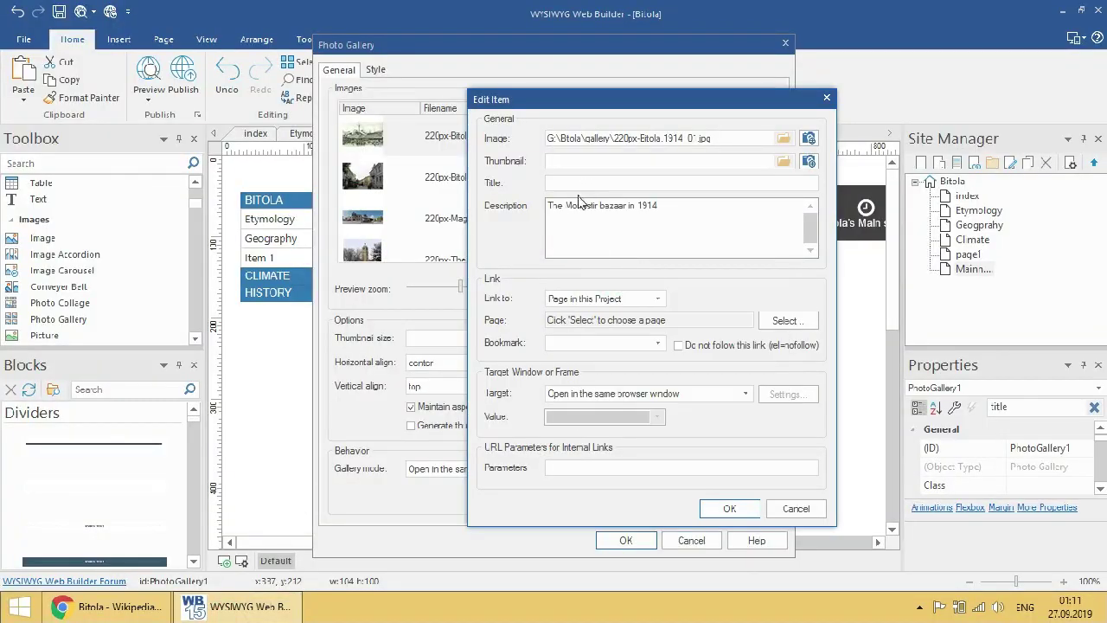
{"action": "right_click", "coordinate": [716, 183]}
{"action": "left_click", "coordinate": [743, 254]}
{"action": "left_click", "coordinate": [729, 508]}
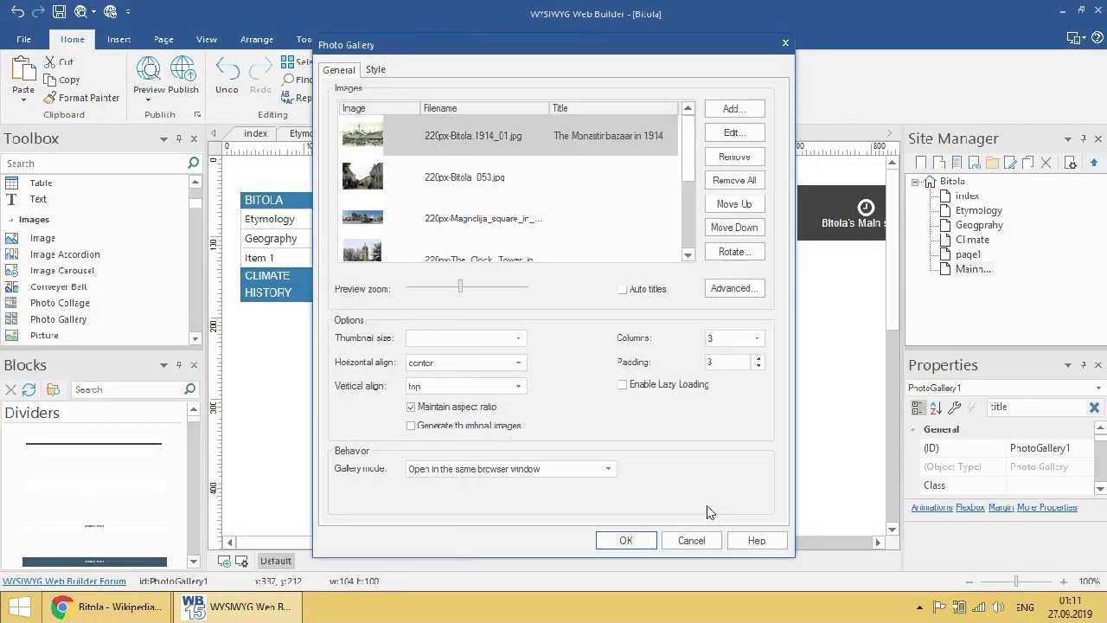
- Open the gallery item 220px-Bitola_053.jpg for editing and copy the caption "Traditional architecture in Bitola" from the Wikipedia article
{"action": "left_click", "coordinate": [532, 178]}
{"action": "left_click", "coordinate": [716, 138]}
{"action": "left_click", "coordinate": [113, 606]}
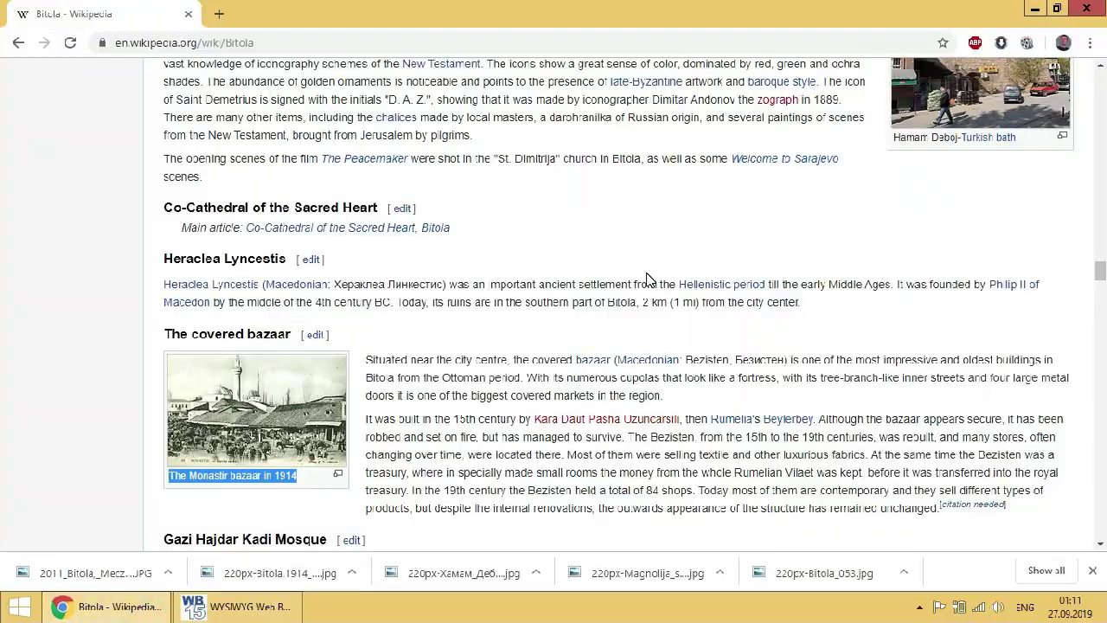
{"action": "scroll", "coordinate": [628, 320], "scroll_direction": "up", "scroll_amount": 5}
{"action": "triple_click", "coordinate": [1030, 159]}
{"action": "right_click", "coordinate": [916, 176]}
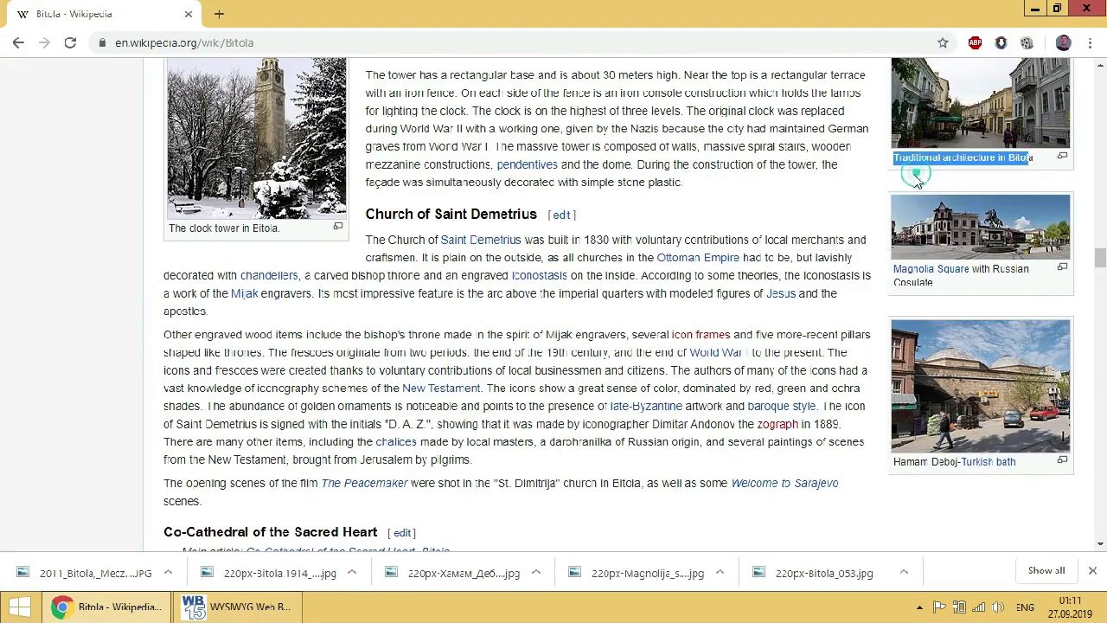
{"action": "left_click", "coordinate": [847, 174]}
- Set the second gallery image's title and description to "Traditional architecture in Bitola" in Web Builder and apply the item changes
{"action": "left_click", "coordinate": [237, 607]}
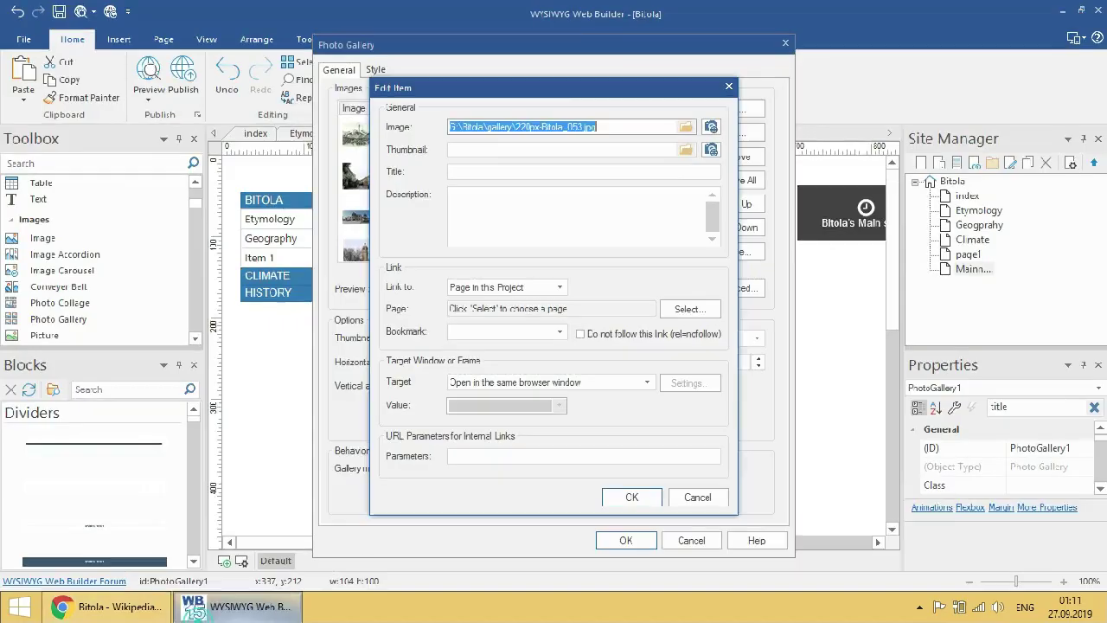
{"action": "left_click", "coordinate": [507, 149]}
{"action": "left_click", "coordinate": [509, 172]}
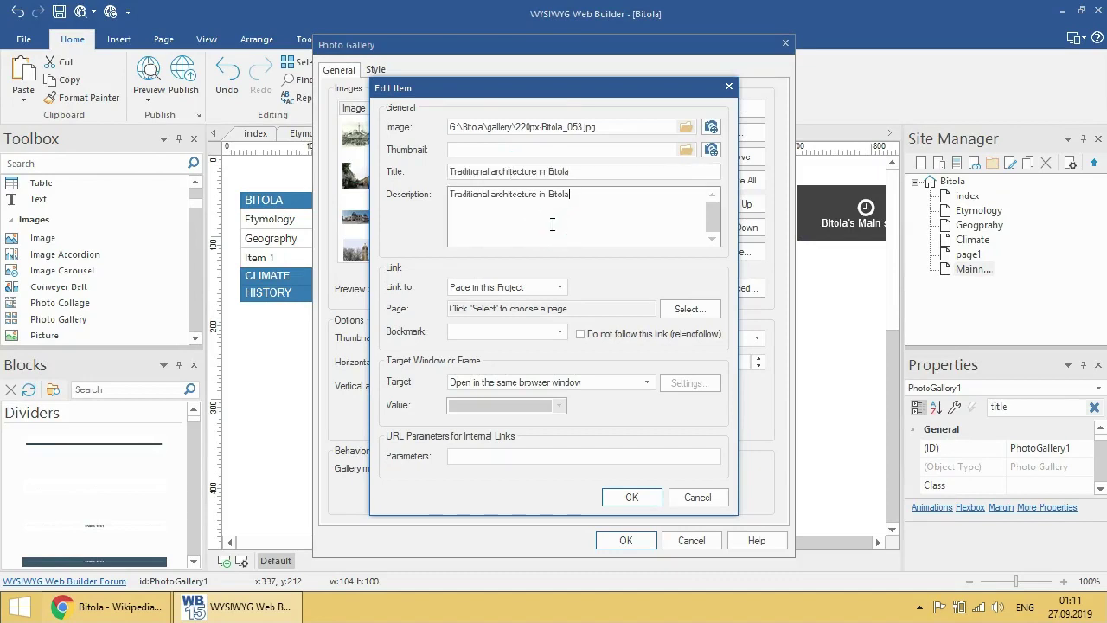
{"action": "left_click", "coordinate": [632, 497]}
- Open the Magnolia Square gallery item for editing and copy that picture's caption from the Wikipedia article
{"action": "left_click", "coordinate": [733, 134]}
{"action": "key", "text": "alt+Tab"}
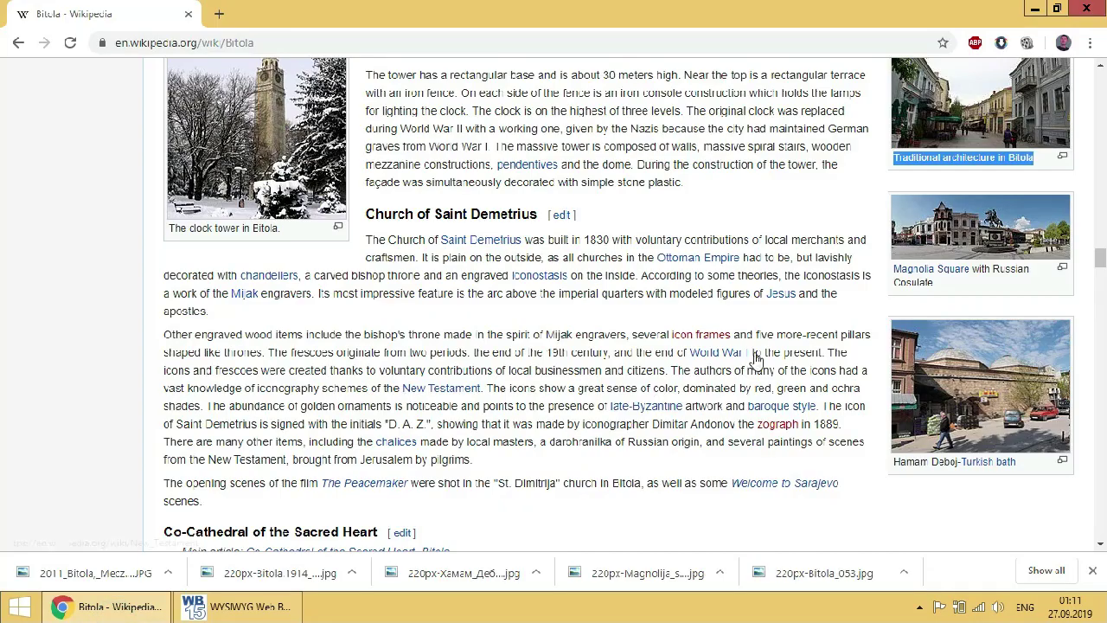
{"action": "left_click_drag", "start_coordinate": [945, 282], "coordinate": [895, 268]}
{"action": "right_click", "coordinate": [900, 269]}
{"action": "left_click", "coordinate": [921, 388]}
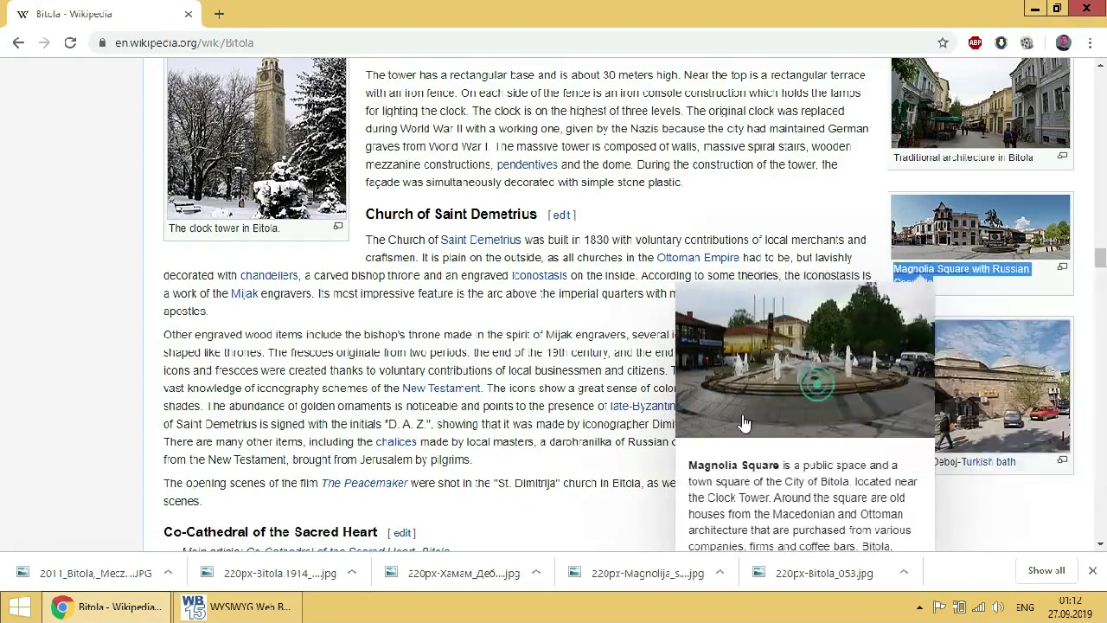
- Switch to WYSIWYG Web Builder and paste "Magnolia Square with Russian Cosulate" as the Magnolia Square image's title and description, and confirm
{"action": "key", "text": "alt+Tab"}
{"action": "right_click", "coordinate": [497, 168]}
{"action": "left_click", "coordinate": [563, 250]}
{"action": "right_click", "coordinate": [527, 217]}
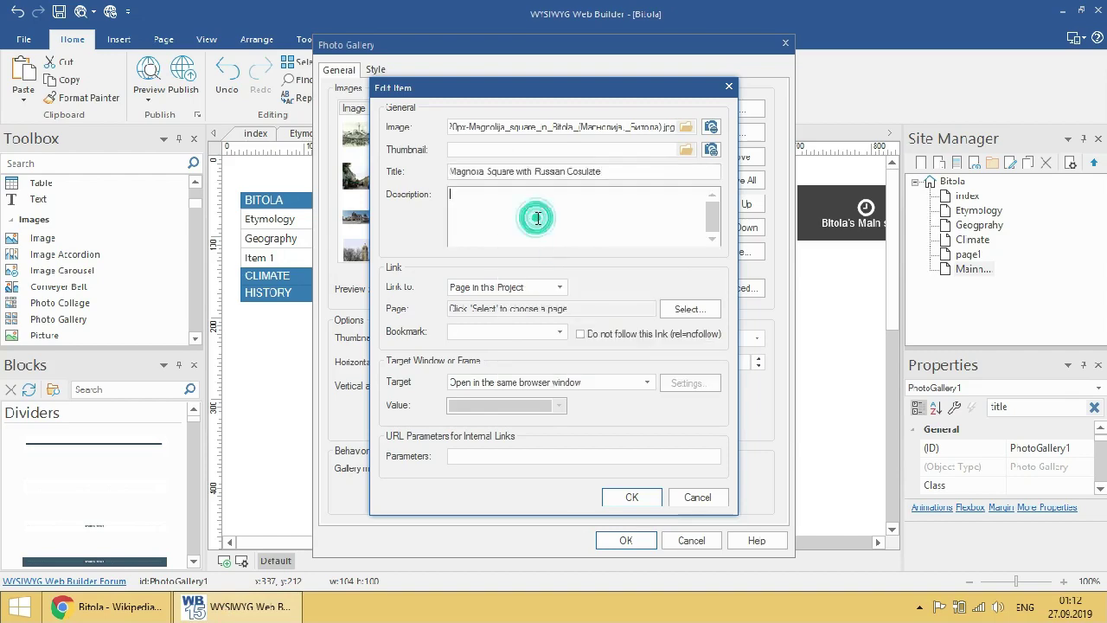
{"action": "left_click", "coordinate": [568, 282]}
{"action": "left_click", "coordinate": [633, 497]}
- Open the clock tower image's item settings, switch to Chrome and copy the caption "The clock tower in Bitola." from the Wikipedia article
{"action": "left_click", "coordinate": [466, 248]}
{"action": "scroll", "coordinate": [469, 235], "scroll_direction": "down", "scroll_amount": 1}
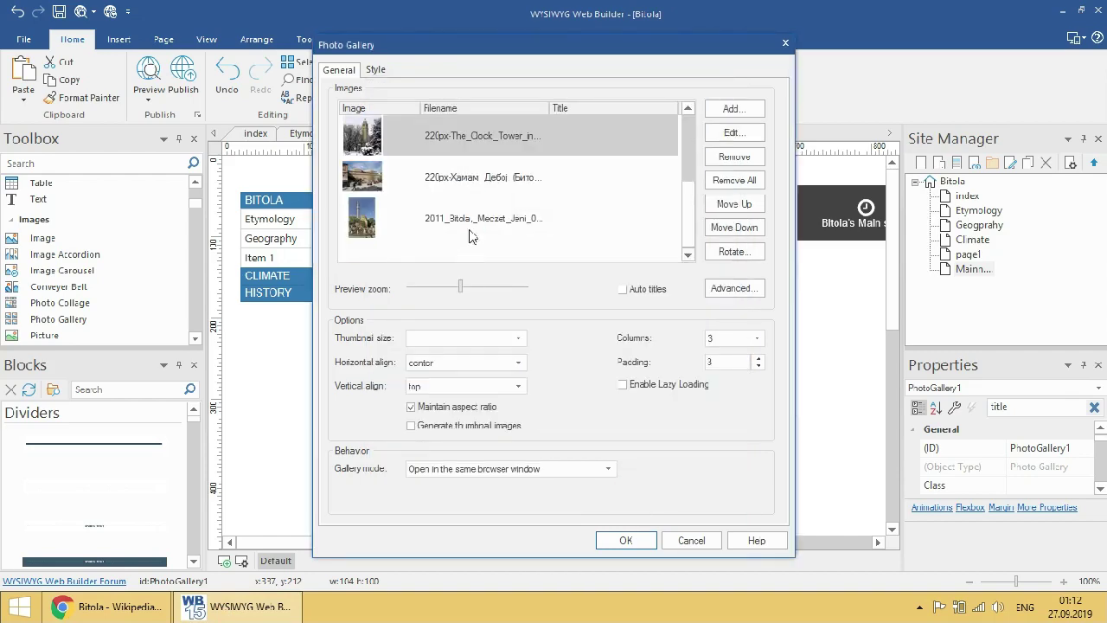
{"action": "double_click", "coordinate": [473, 152]}
{"action": "key", "text": "alt+Tab"}
{"action": "left_click_drag", "start_coordinate": [281, 228], "coordinate": [173, 232]}
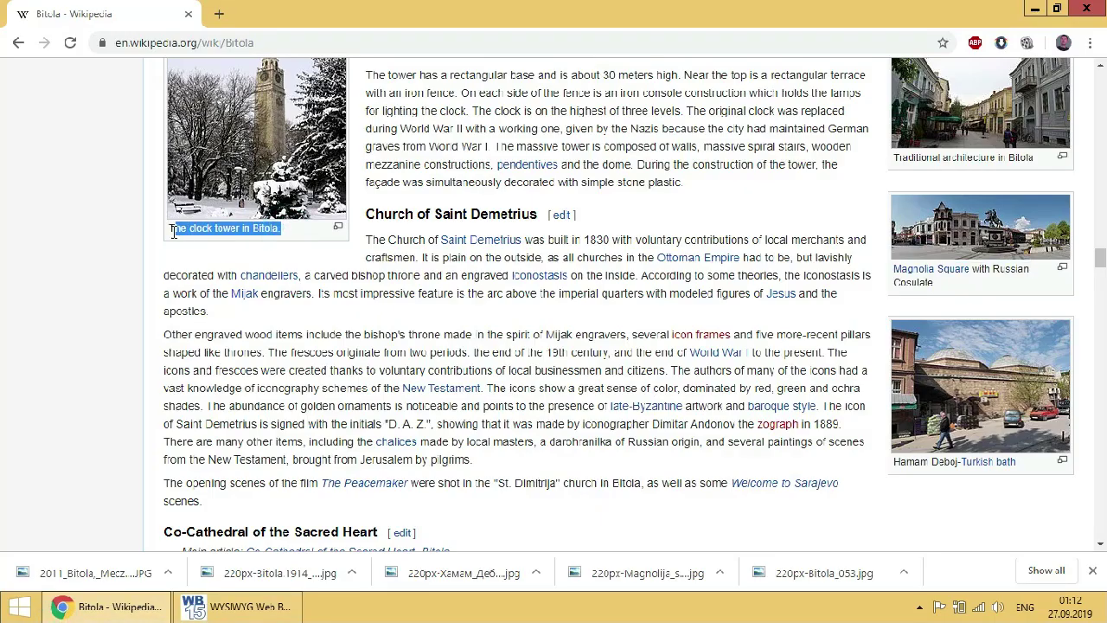
{"action": "key", "text": "ctrl+c"}
- Return to WYSIWYG Web Builder and paste "The clock tower in Bitola." as the image's title and description, and confirm
{"action": "key", "text": "alt+Tab"}
{"action": "right_click", "coordinate": [507, 170]}
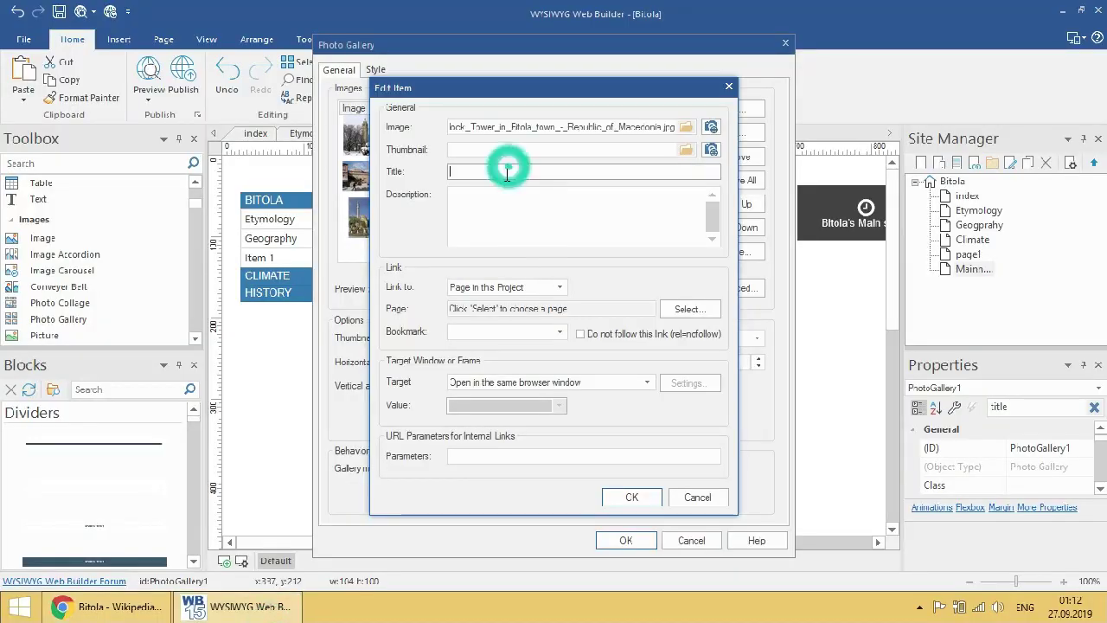
{"action": "left_click", "coordinate": [549, 241]}
{"action": "left_click", "coordinate": [636, 496]}
- Select the Turkish bath image in the gallery list and copy its caption "Hamam Deboj-Turkish bath" from the Wikipedia page in Chrome
{"action": "left_click", "coordinate": [498, 225]}
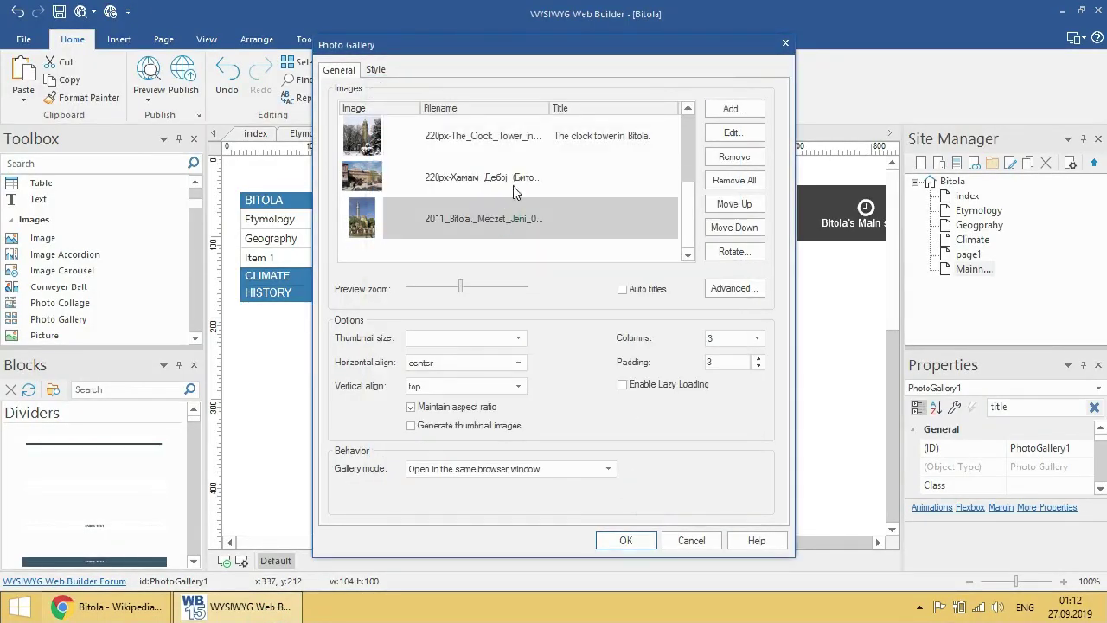
{"action": "left_click", "coordinate": [515, 190]}
{"action": "key", "text": "alt+Tab"}
{"action": "left_click_drag", "start_coordinate": [1020, 473], "coordinate": [893, 461]}
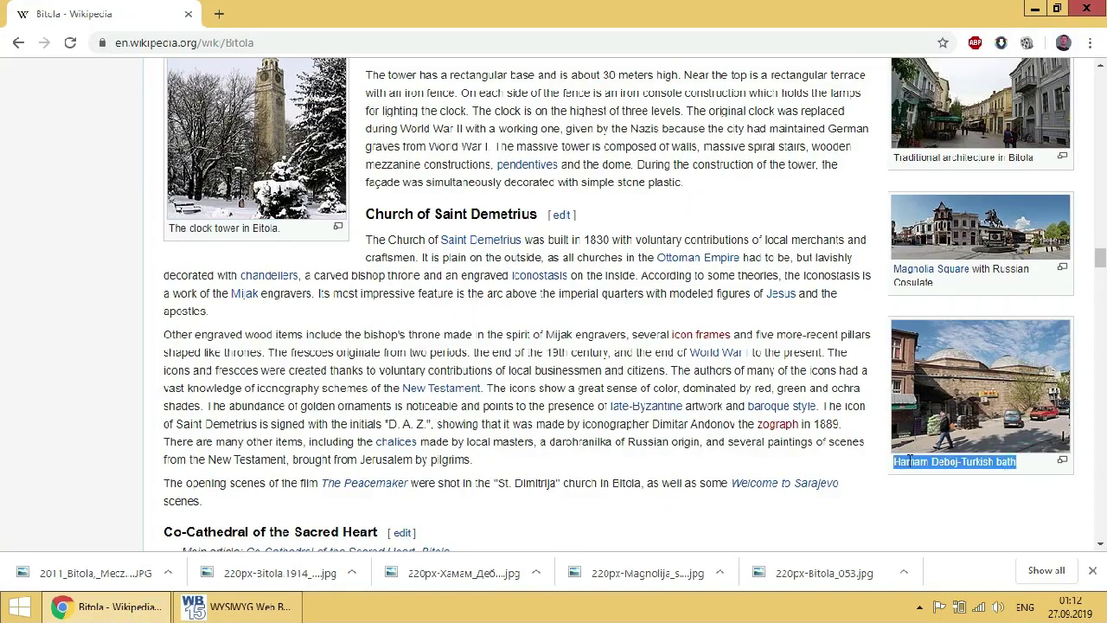
{"action": "key", "text": "ctrl+c"}
{"action": "key", "text": "alt+Tab"}
- Edit the Turkish bath gallery item, pasting "Hamam Deboj-Turkish bath" as its description and title, and confirm
{"action": "left_click", "coordinate": [734, 133]}
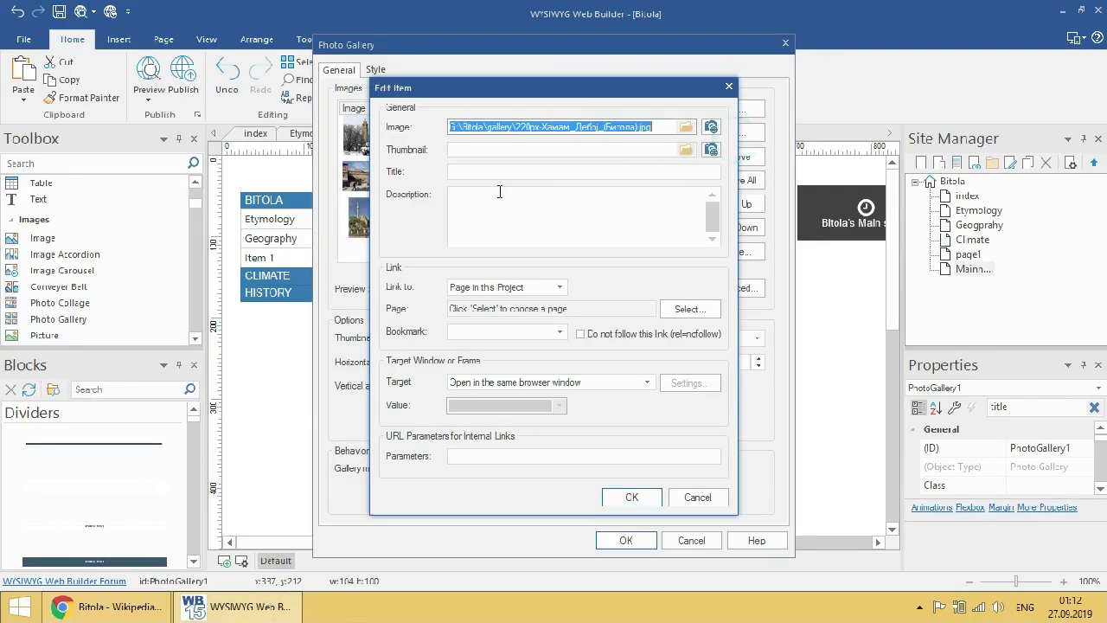
{"action": "right_click", "coordinate": [505, 206]}
{"action": "left_click", "coordinate": [529, 270]}
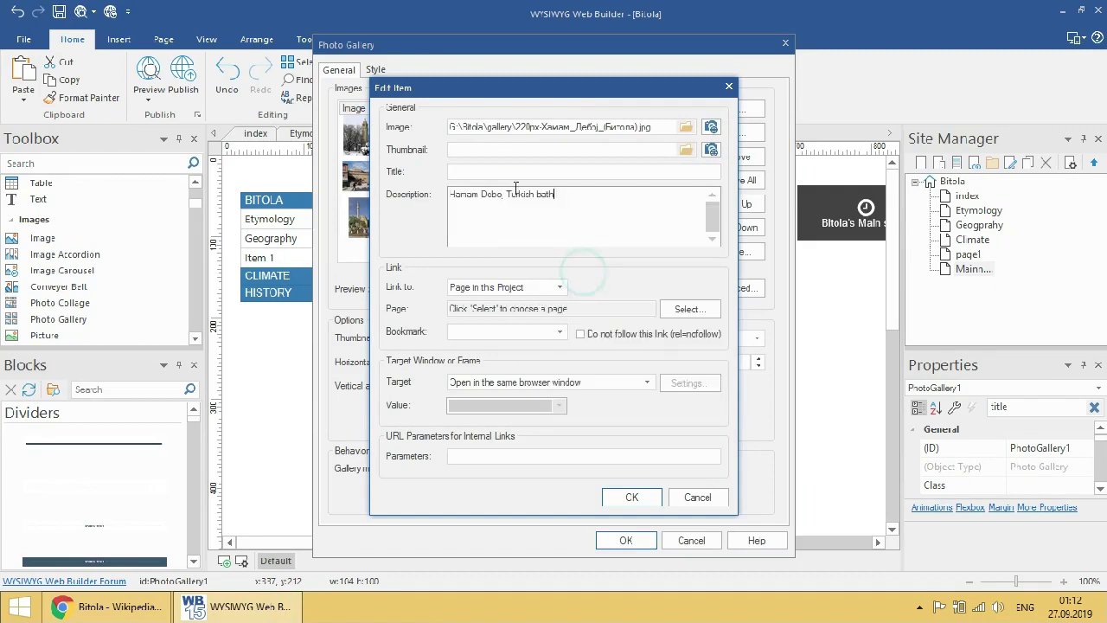
{"action": "right_click", "coordinate": [506, 169]}
{"action": "left_click", "coordinate": [531, 229]}
{"action": "left_click", "coordinate": [631, 497]}
- Open the item settings of the mosque image 2011_Bitola,_Meczet_Jeni_01.JPG and move the dialog aside
{"action": "left_click", "coordinate": [493, 224]}
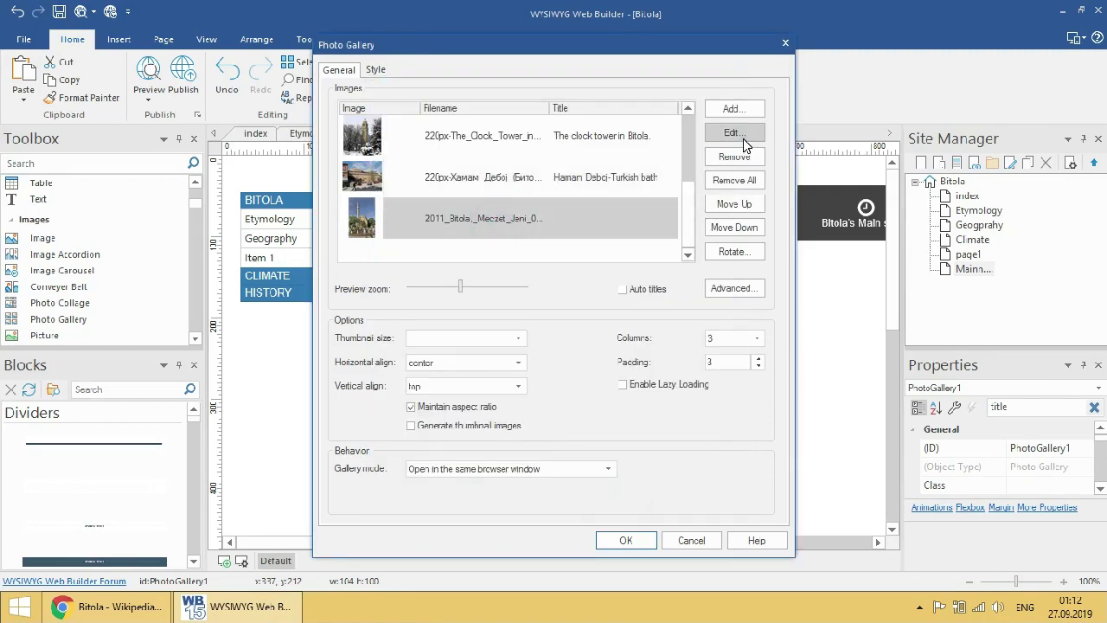
{"action": "left_click", "coordinate": [734, 132]}
{"action": "key", "text": "alt+Tab"}
{"action": "left_click", "coordinate": [242, 606]}
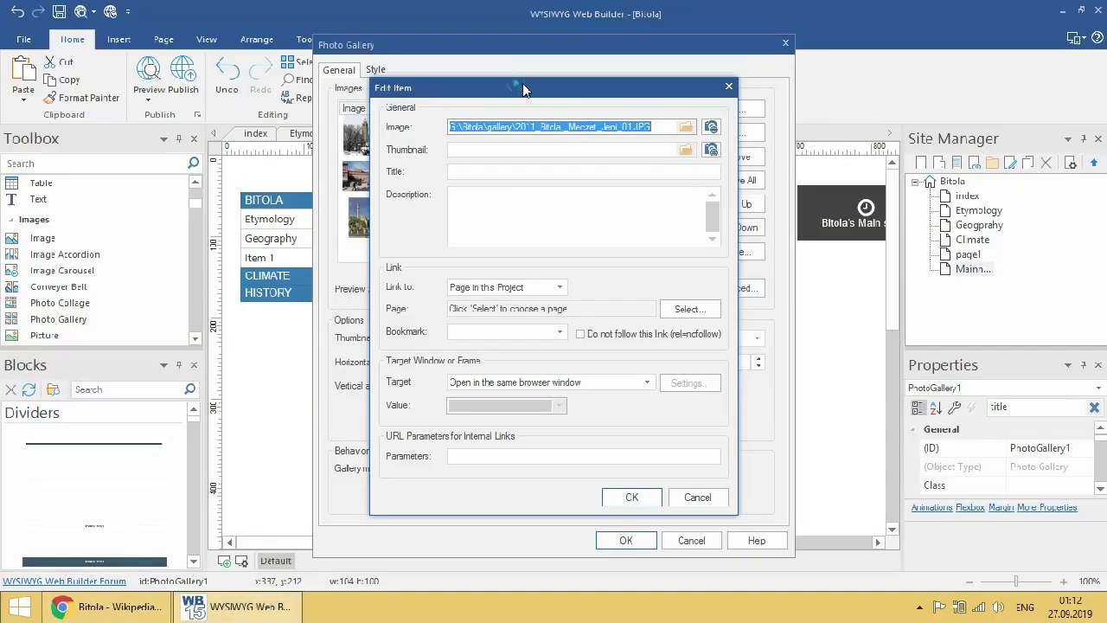
{"action": "left_click_drag", "start_coordinate": [617, 84], "coordinate": [766, 64]}
- Switch to Chrome, find the mosque photo in the Bitola article and copy its caption link text "Jeni Mosque"
{"action": "left_click", "coordinate": [112, 606]}
{"action": "scroll", "coordinate": [806, 486], "scroll_direction": "down", "scroll_amount": 3}
{"action": "scroll", "coordinate": [806, 486], "scroll_direction": "down", "scroll_amount": 2}
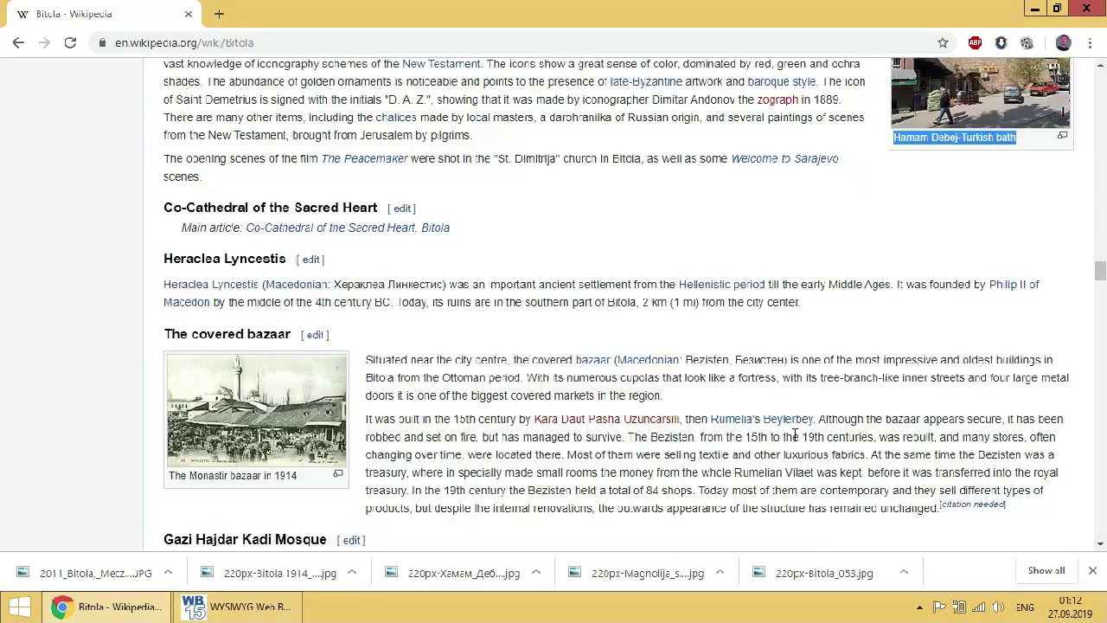
{"action": "scroll", "coordinate": [939, 268], "scroll_direction": "up", "scroll_amount": 6}
{"action": "scroll", "coordinate": [904, 365], "scroll_direction": "down", "scroll_amount": 8}
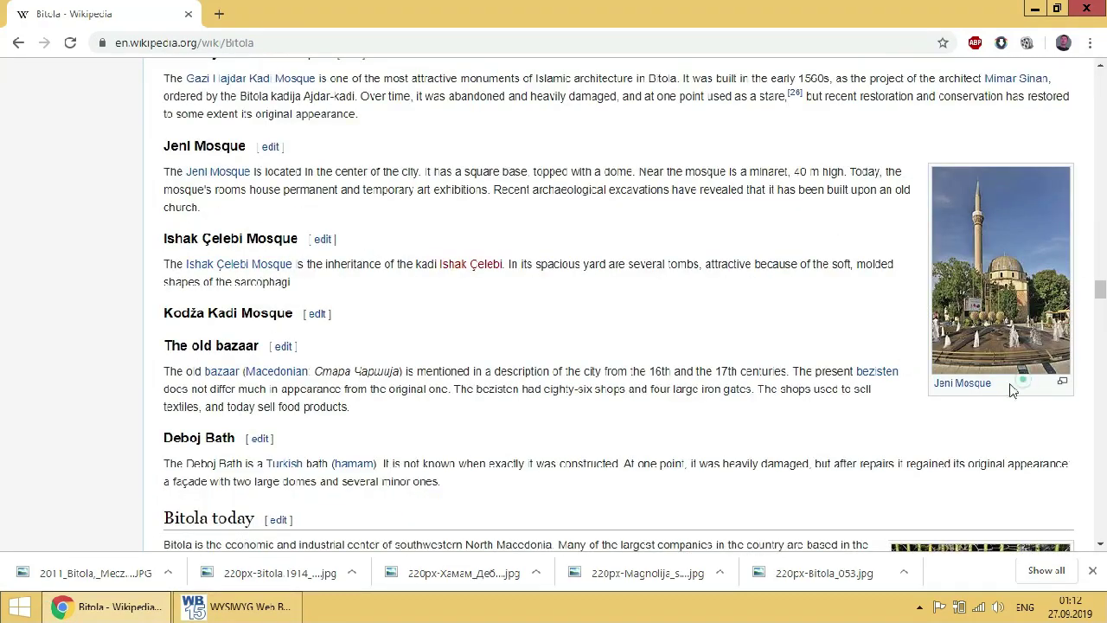
{"action": "right_click", "coordinate": [939, 393]}
{"action": "left_click", "coordinate": [908, 306]}
- Back in WYSIWYG Web Builder, paste "Jeni Mosque" as the image's title and description, confirm, and set the gallery to 2 columns
{"action": "key", "text": "alt+Tab"}
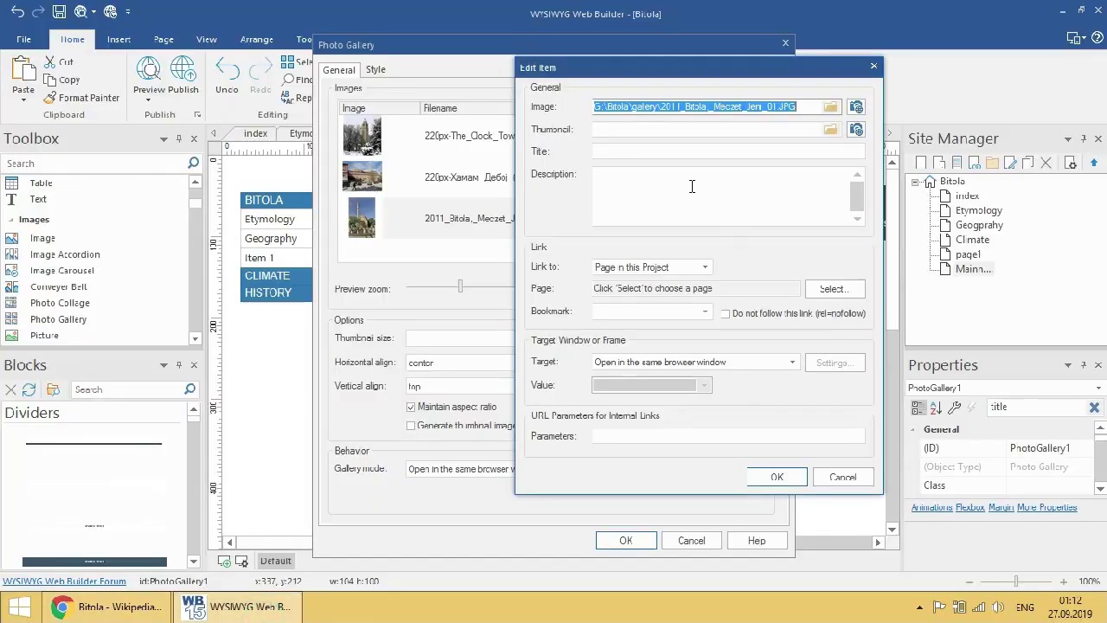
{"action": "right_click", "coordinate": [657, 150]}
{"action": "left_click", "coordinate": [679, 217]}
{"action": "right_click", "coordinate": [666, 183]}
{"action": "left_click", "coordinate": [712, 252]}
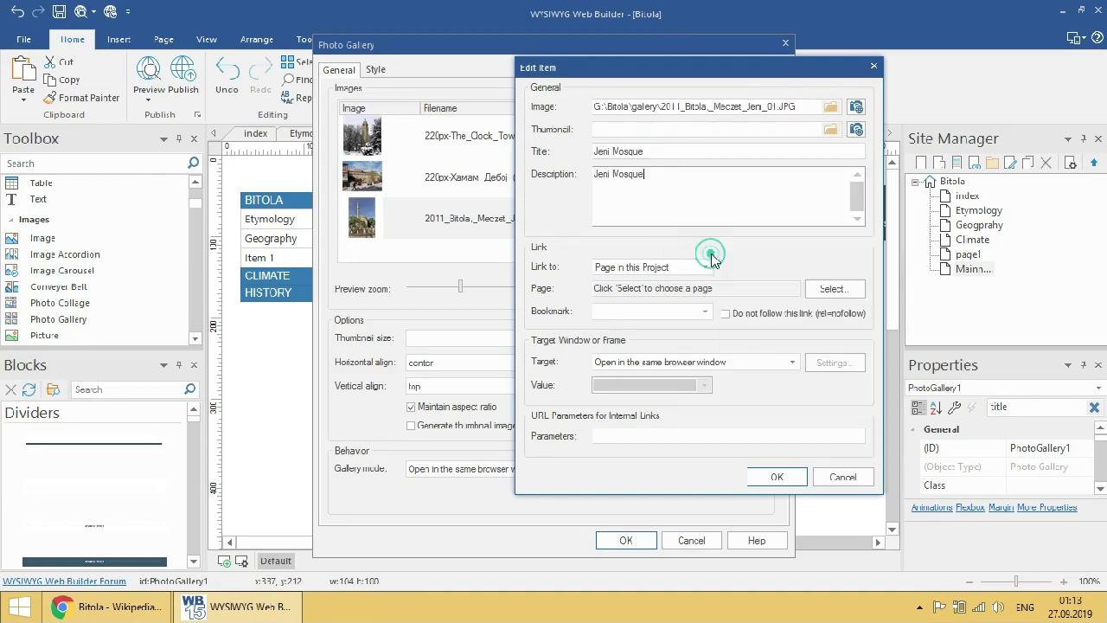
{"action": "left_click", "coordinate": [776, 476]}
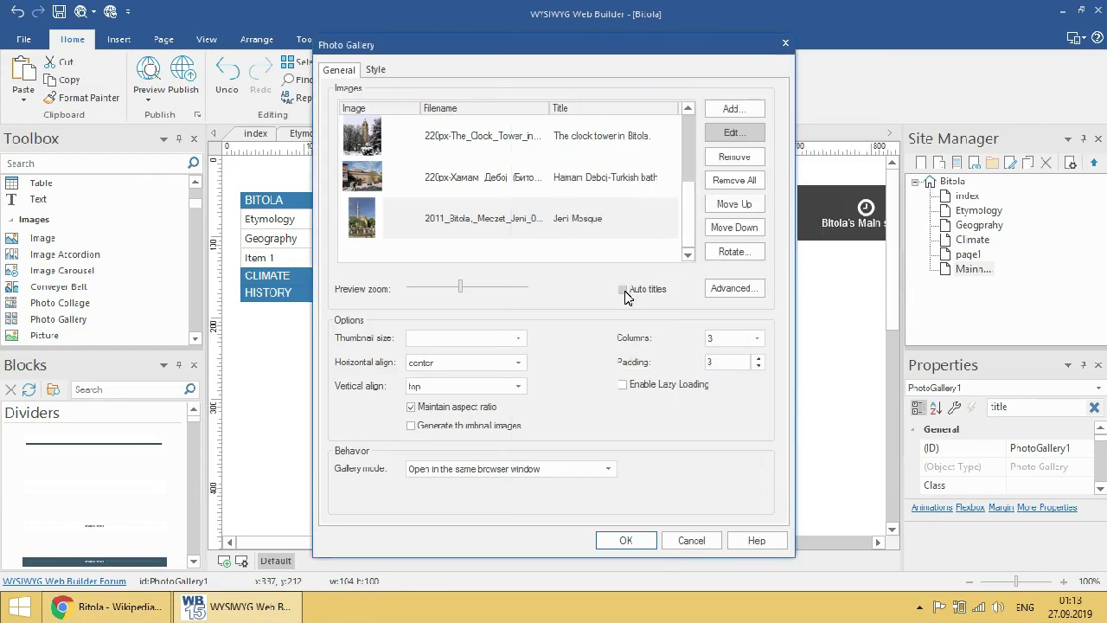
{"action": "left_click", "coordinate": [756, 337]}
{"action": "left_click", "coordinate": [749, 365]}
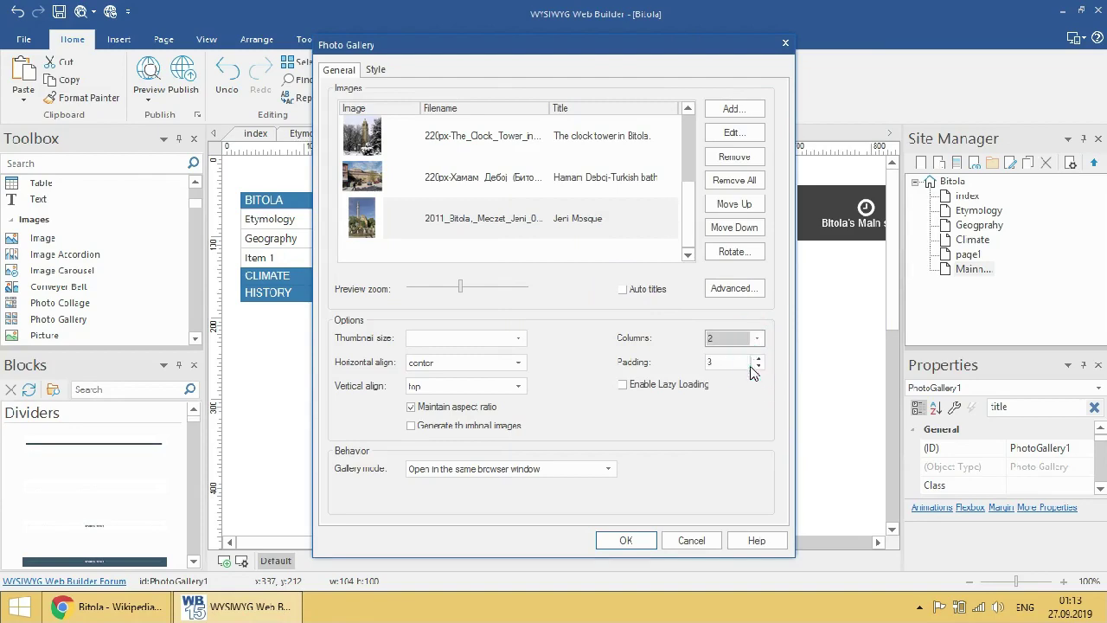
- Edit the Monastir bazaar image so it links to the file 220px-Bitola.1914_01.jpg in the gallery folder, and confirm
{"action": "left_click_drag", "start_coordinate": [511, 88], "coordinate": [862, 84]}
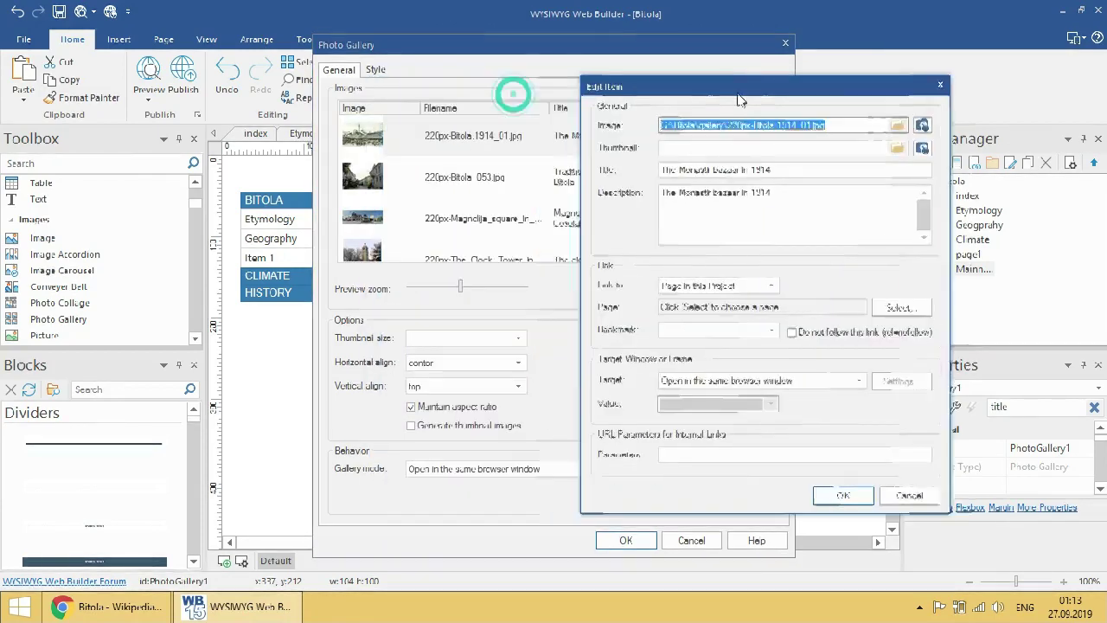
{"action": "left_click", "coordinate": [915, 292]}
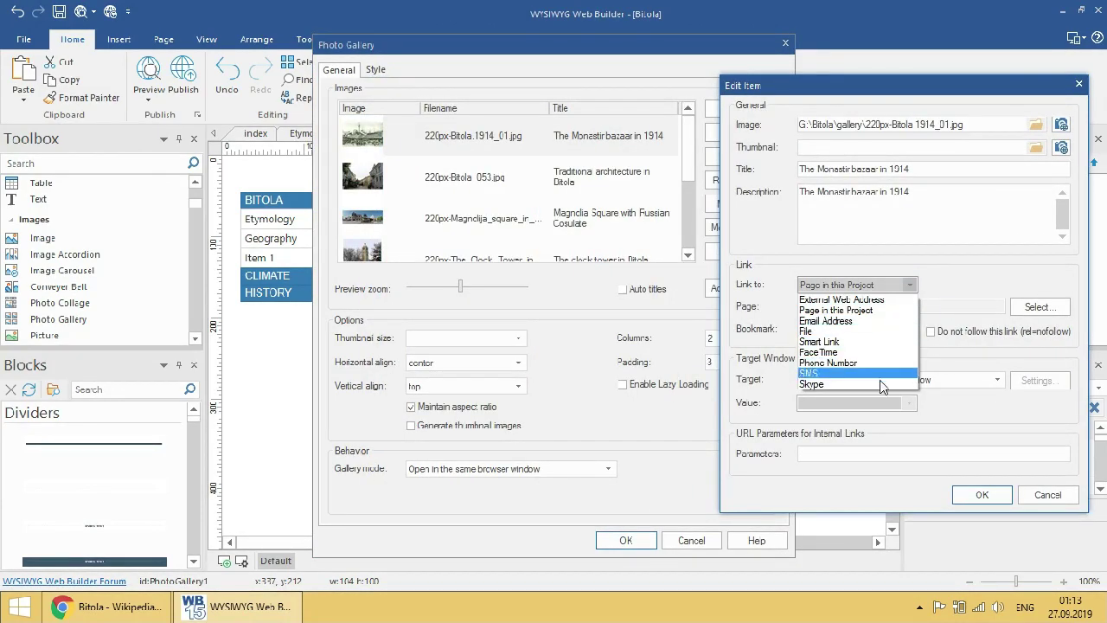
{"action": "left_click", "coordinate": [874, 321]}
{"action": "left_click", "coordinate": [899, 284]}
{"action": "left_click", "coordinate": [881, 333]}
{"action": "left_click", "coordinate": [1060, 307]}
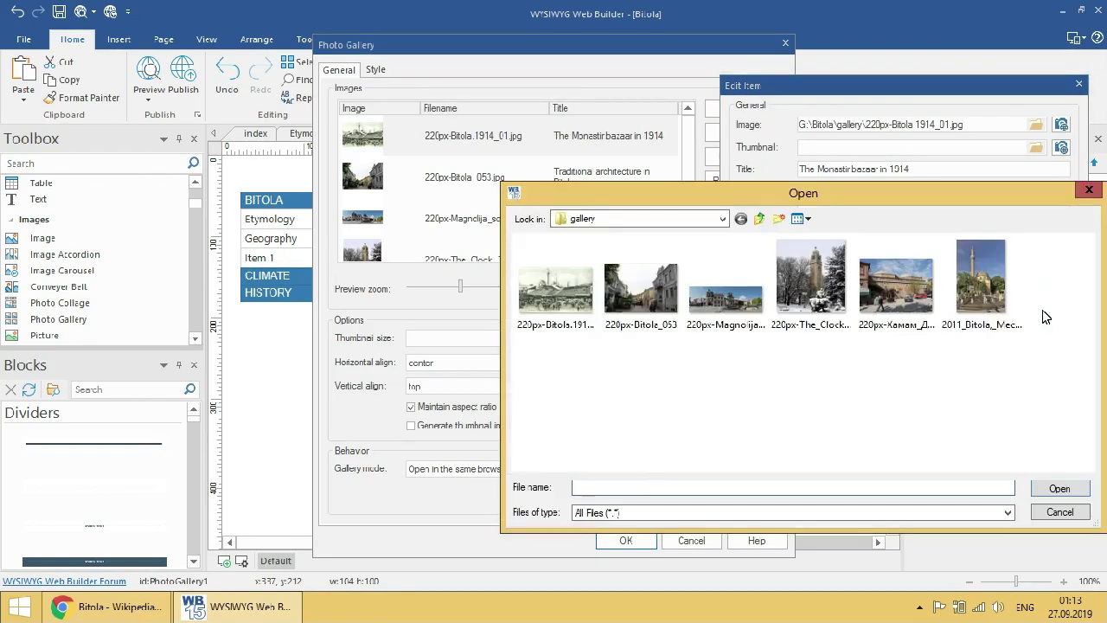
{"action": "double_click", "coordinate": [582, 282]}
{"action": "left_click", "coordinate": [980, 493]}
- Edit the traditional architecture image so it links to the file 220px-Bitola_053, and confirm
{"action": "left_click", "coordinate": [637, 178]}
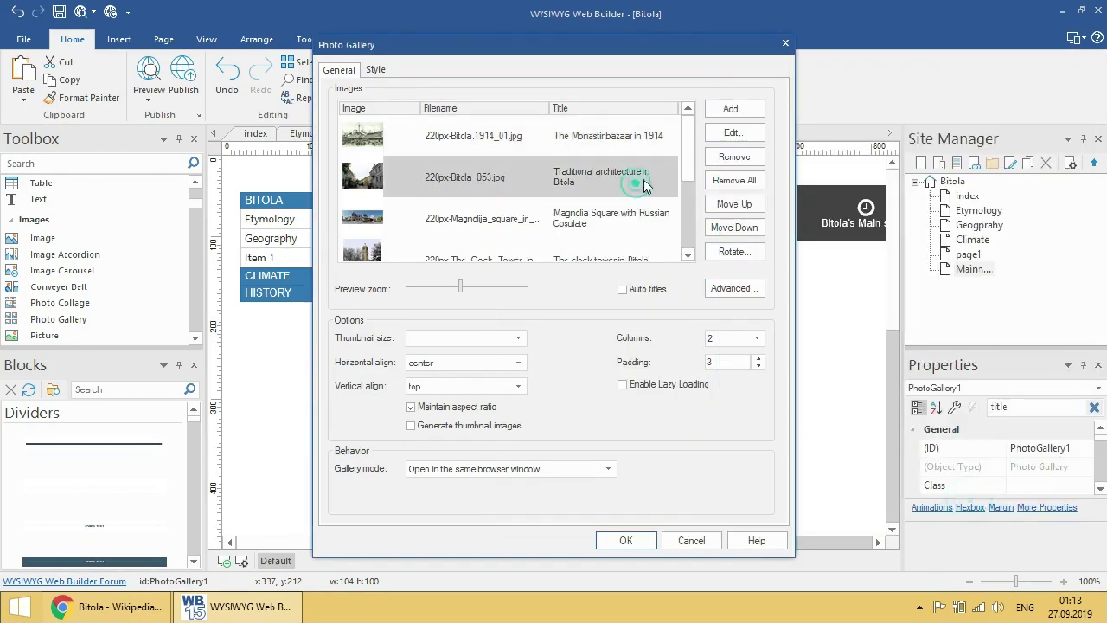
{"action": "left_click", "coordinate": [734, 134]}
{"action": "left_click", "coordinate": [558, 287]}
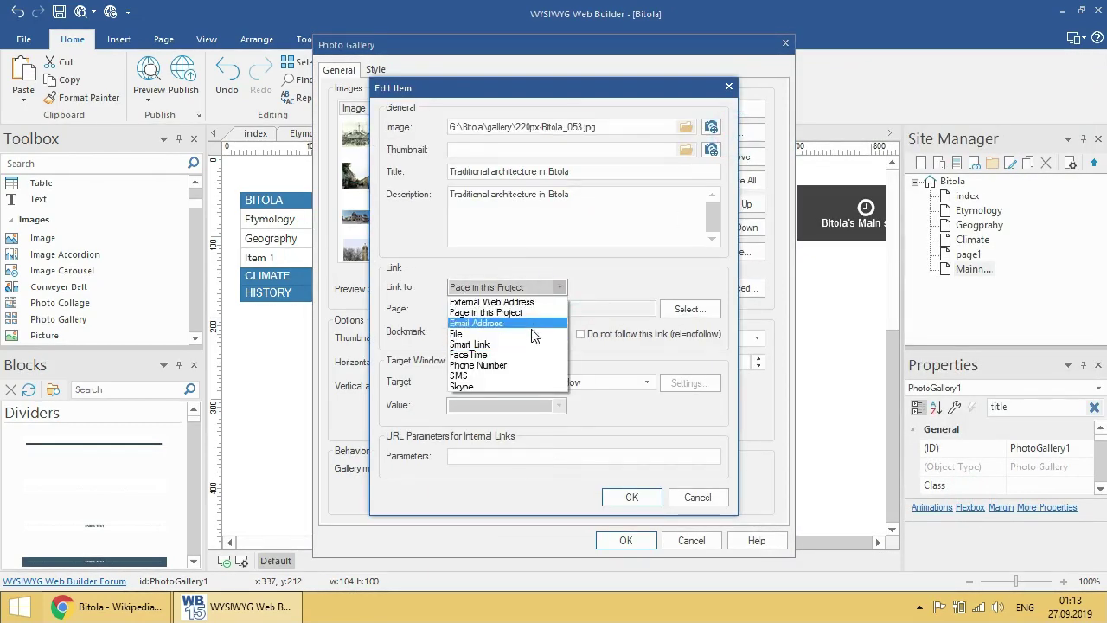
{"action": "left_click", "coordinate": [539, 333]}
{"action": "left_click", "coordinate": [709, 308]}
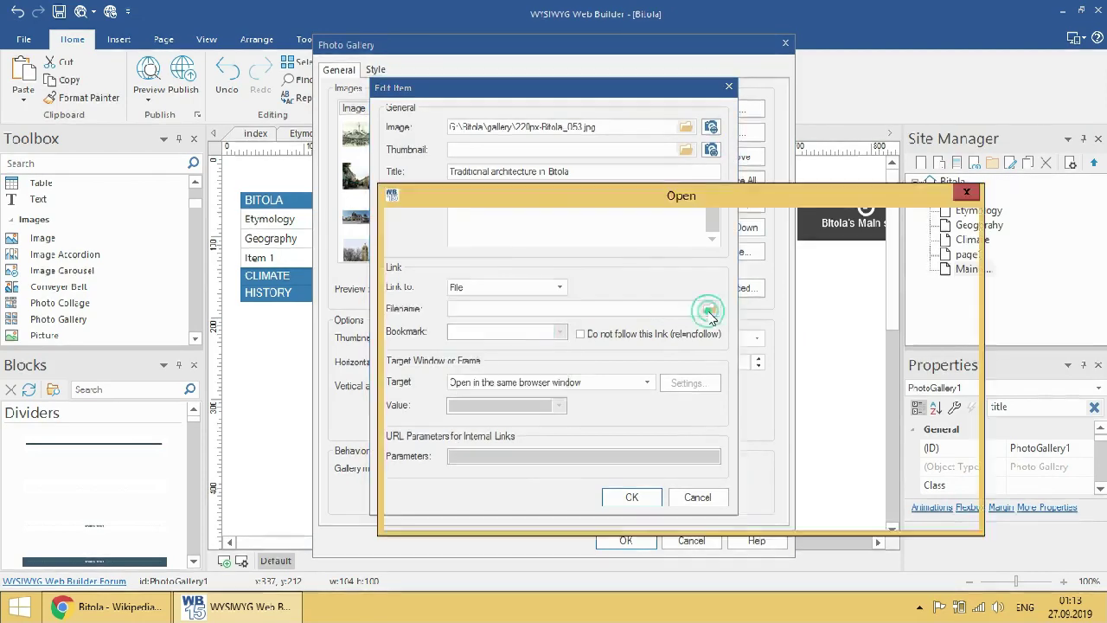
{"action": "double_click", "coordinate": [514, 307]}
{"action": "left_click", "coordinate": [628, 495]}
- Edit the Magnolia Square image, set its link type to File, pick 220px-Bitola_053 from the gallery folder, and confirm
{"action": "left_click", "coordinate": [545, 218]}
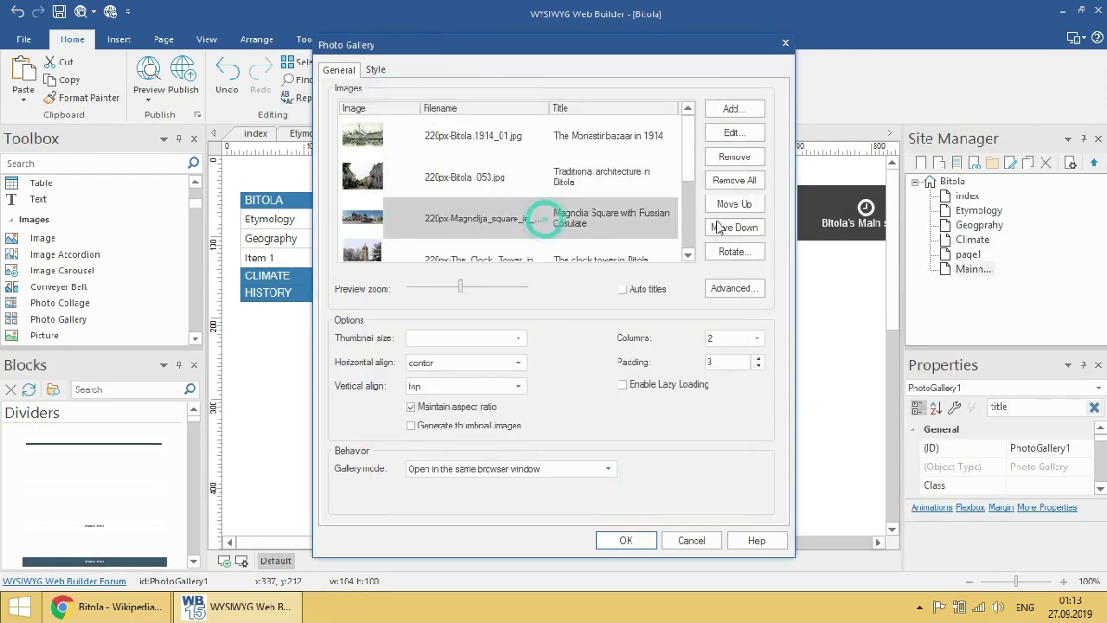
{"action": "left_click", "coordinate": [752, 138]}
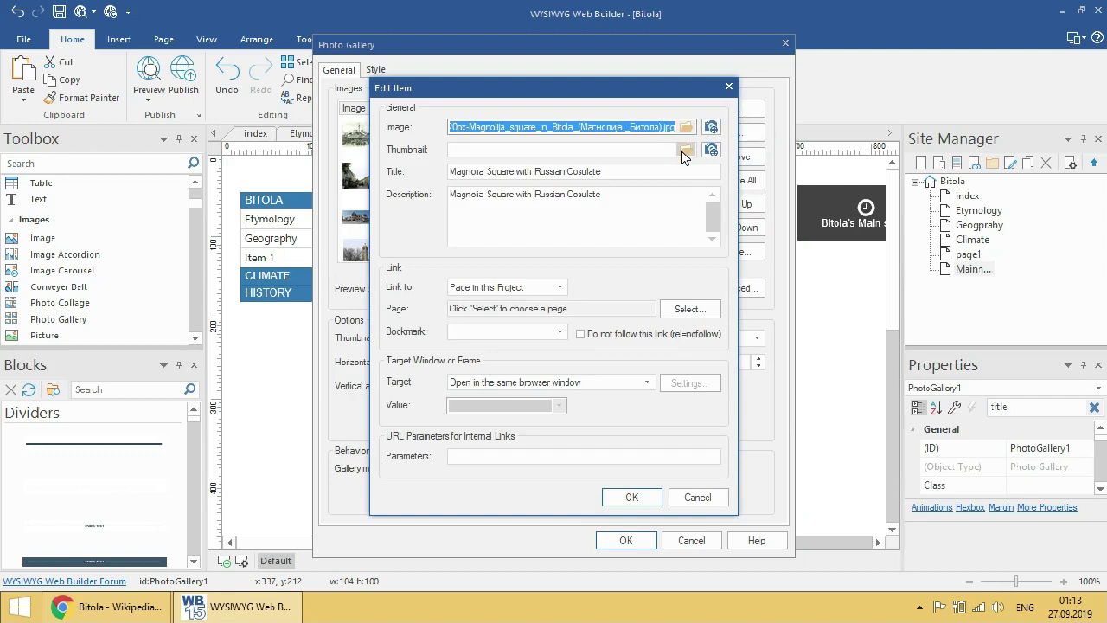
{"action": "left_click", "coordinate": [558, 287]}
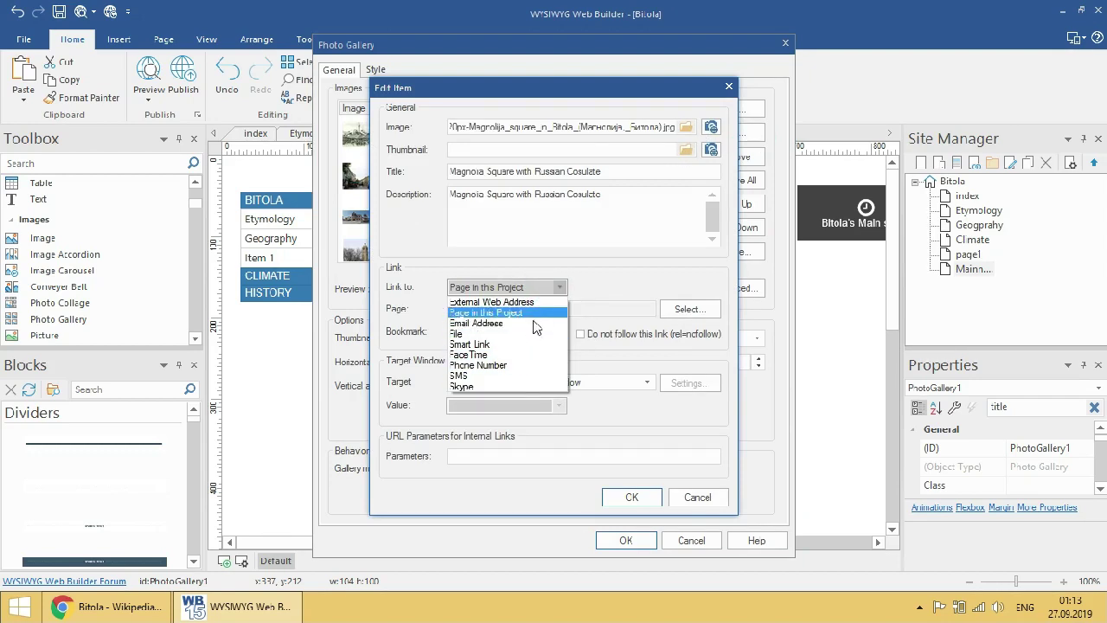
{"action": "left_click", "coordinate": [456, 333]}
{"action": "left_click", "coordinate": [705, 309]}
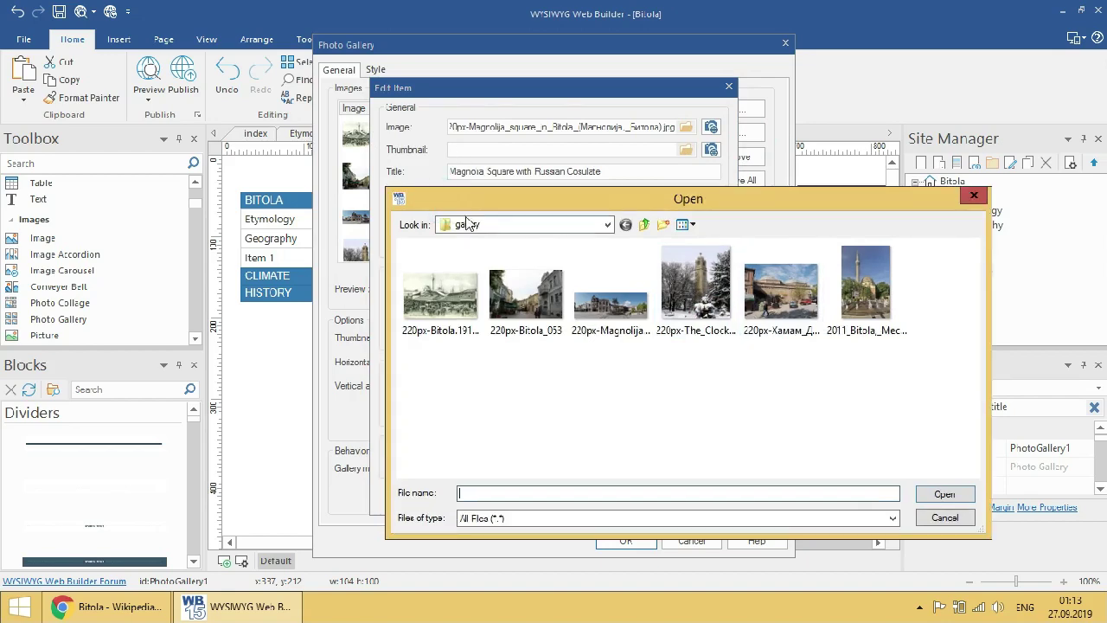
{"action": "double_click", "coordinate": [517, 301]}
{"action": "left_click", "coordinate": [630, 496]}
- Edit the clock tower image so it links to its own picture file, 220px-The_Clock_Tower, in the gallery folder, and confirm
{"action": "left_click", "coordinate": [498, 263]}
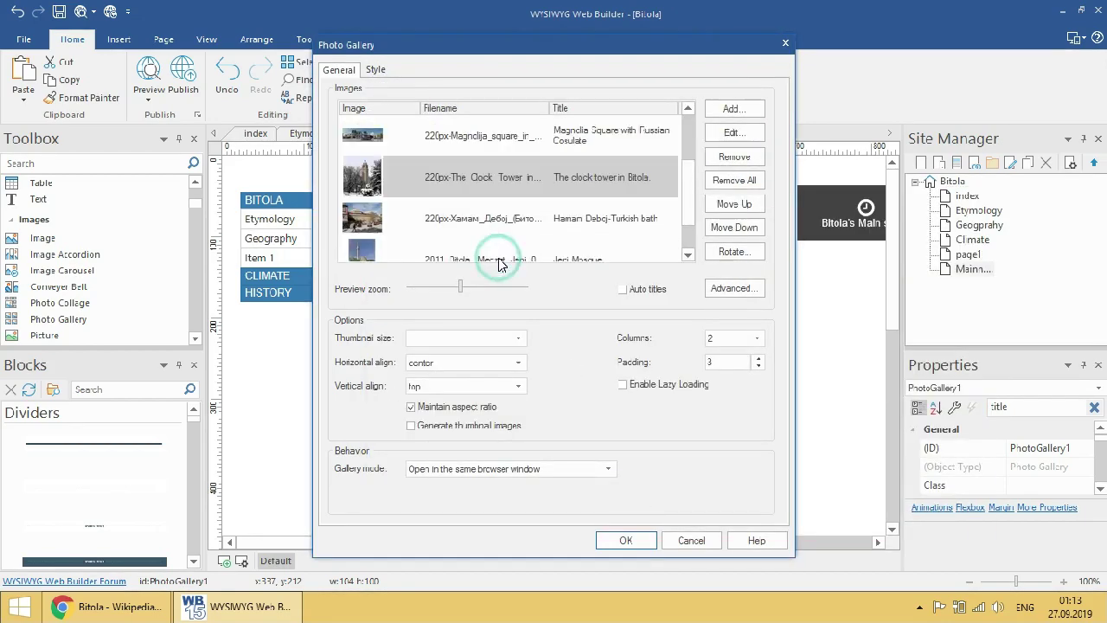
{"action": "left_click", "coordinate": [754, 136]}
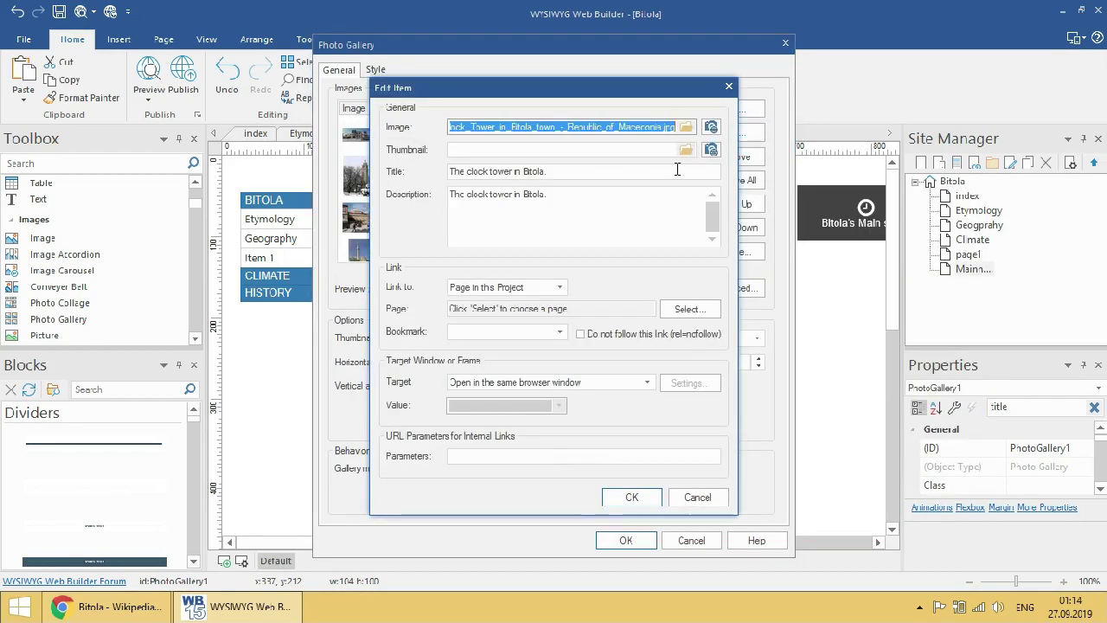
{"action": "left_click", "coordinate": [690, 309]}
{"action": "left_click", "coordinate": [732, 122]}
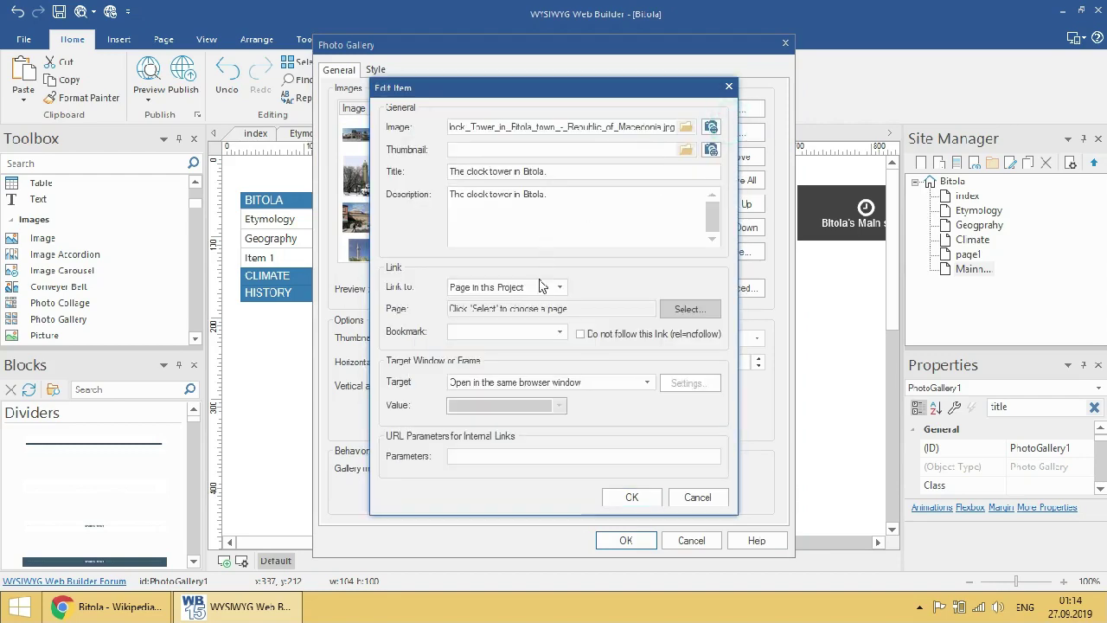
{"action": "left_click", "coordinate": [551, 287]}
{"action": "left_click", "coordinate": [539, 334]}
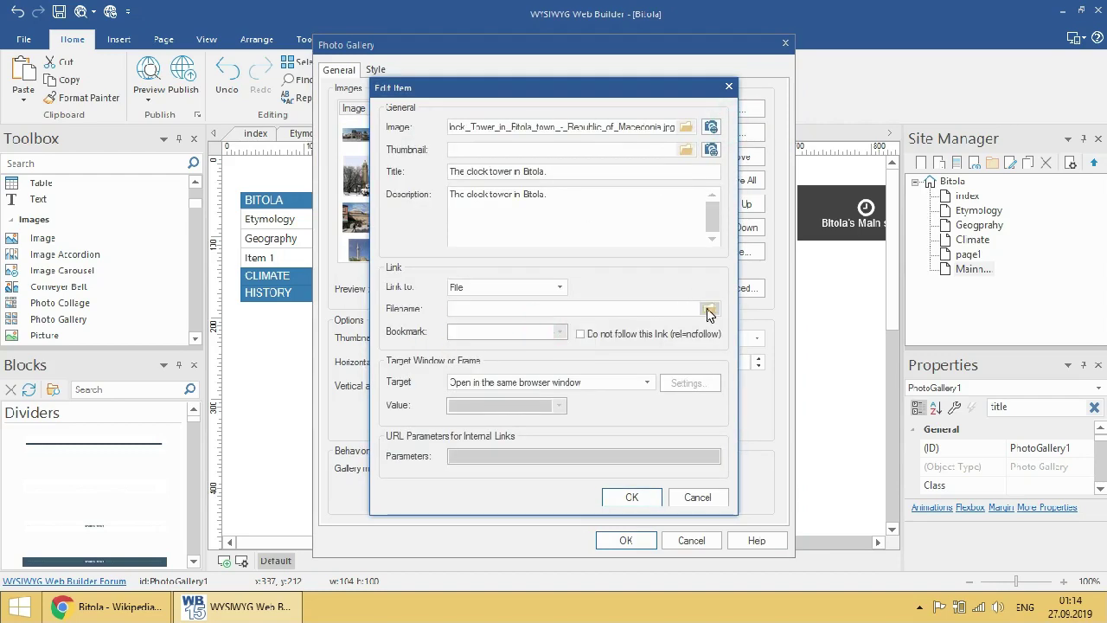
{"action": "left_click", "coordinate": [710, 308]}
{"action": "double_click", "coordinate": [717, 294]}
{"action": "left_click", "coordinate": [753, 153]}
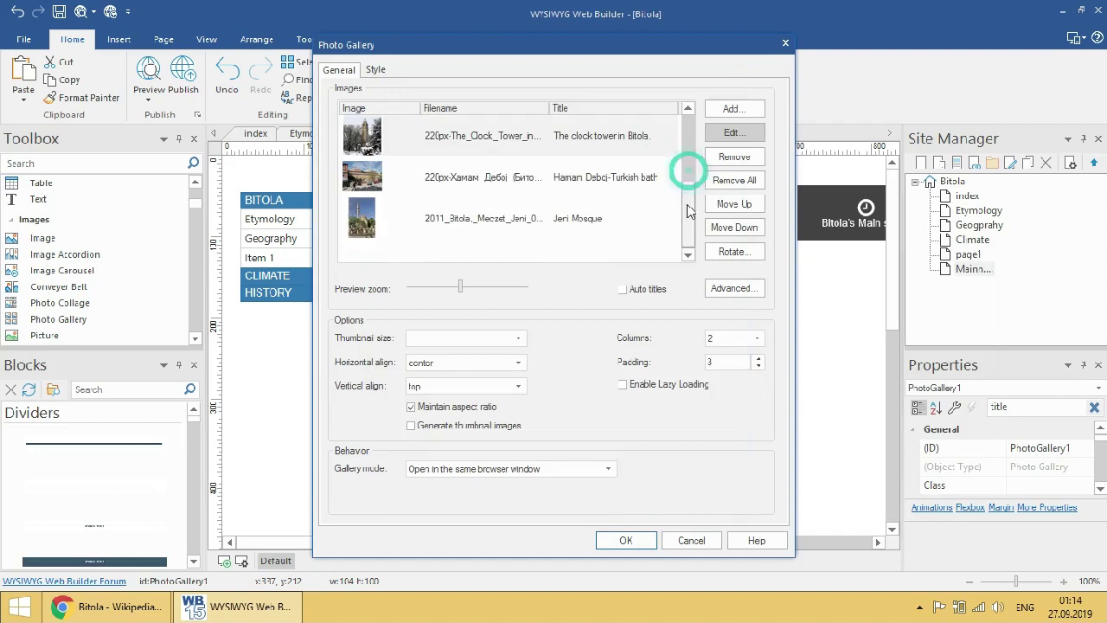
- Edit the Turkish bath image so it links to the file 220px-Хамам_Дебој_(Битола), and confirm
{"action": "left_click", "coordinate": [754, 134]}
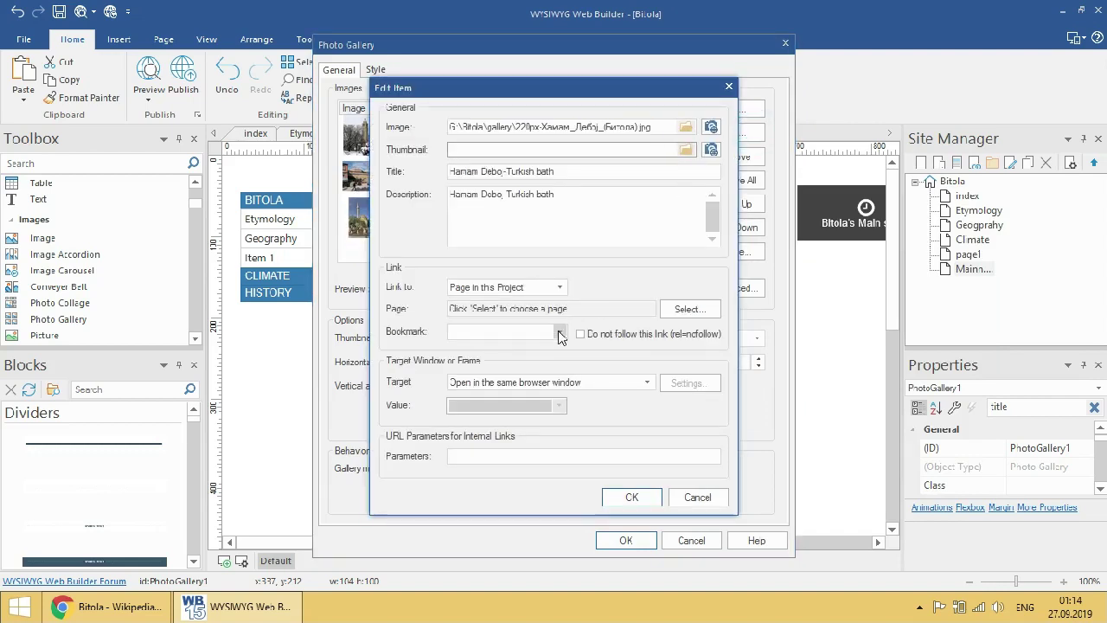
{"action": "left_click", "coordinate": [557, 287]}
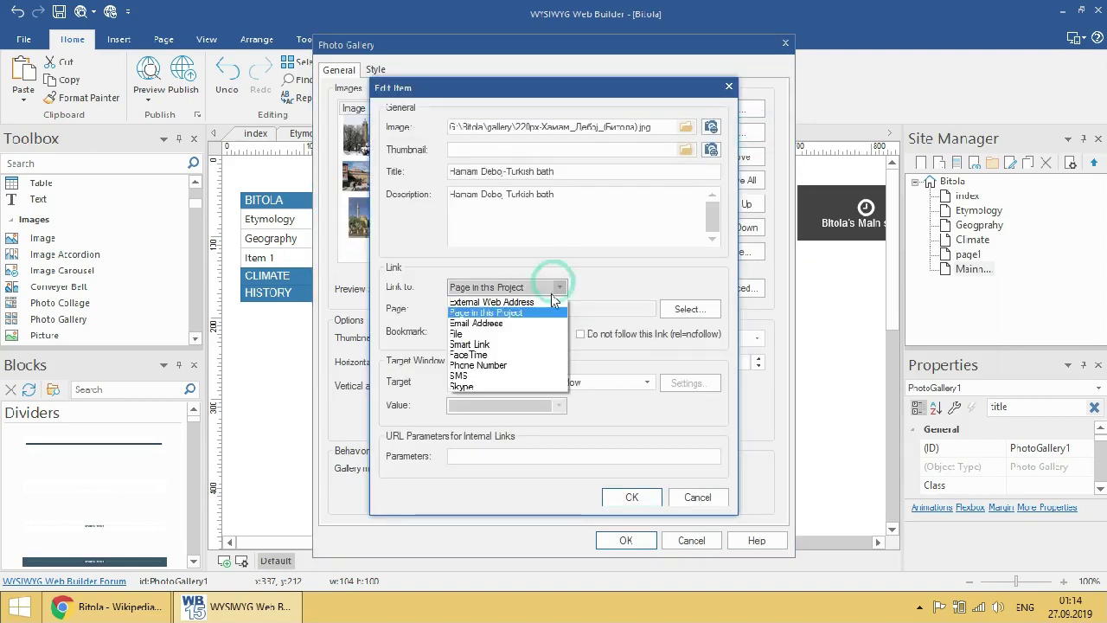
{"action": "left_click", "coordinate": [519, 333]}
{"action": "left_click", "coordinate": [692, 309]}
{"action": "double_click", "coordinate": [781, 292]}
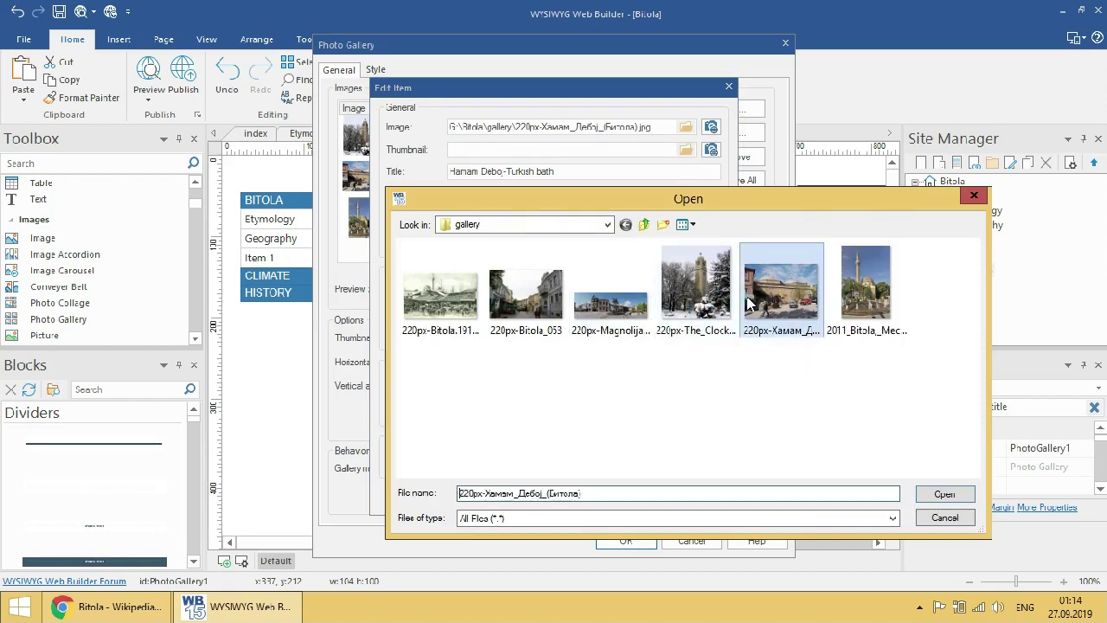
{"action": "left_click", "coordinate": [625, 424]}
- Edit the Jeni Mosque image, set its link type to File, pick a picture from the gallery folder, and confirm the gallery
{"action": "left_click", "coordinate": [735, 137]}
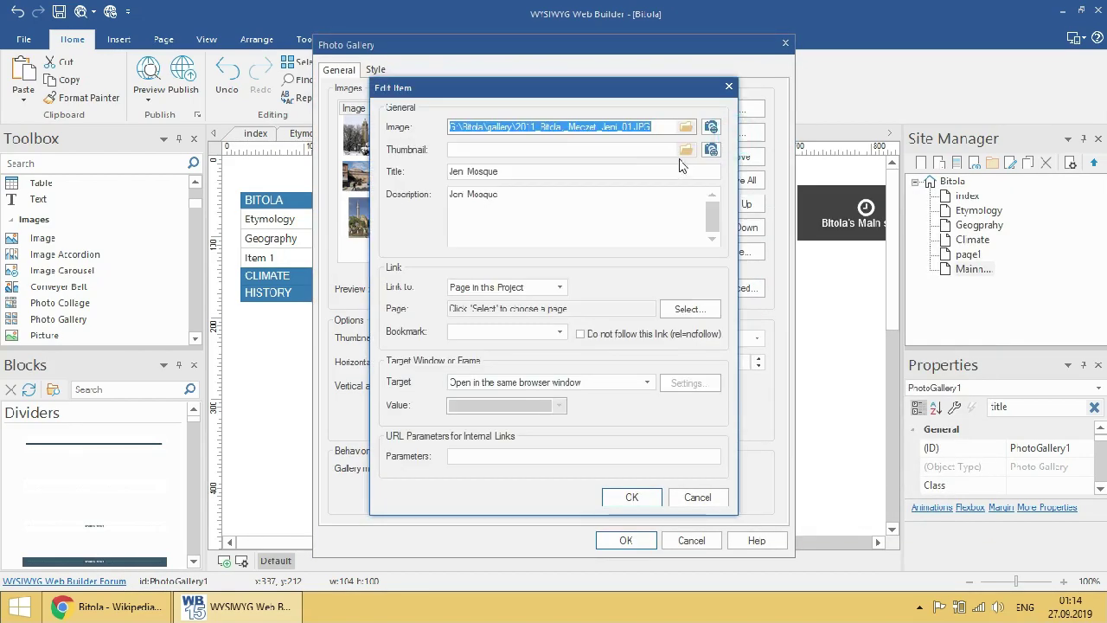
{"action": "left_click", "coordinate": [689, 308]}
{"action": "left_click", "coordinate": [731, 122]}
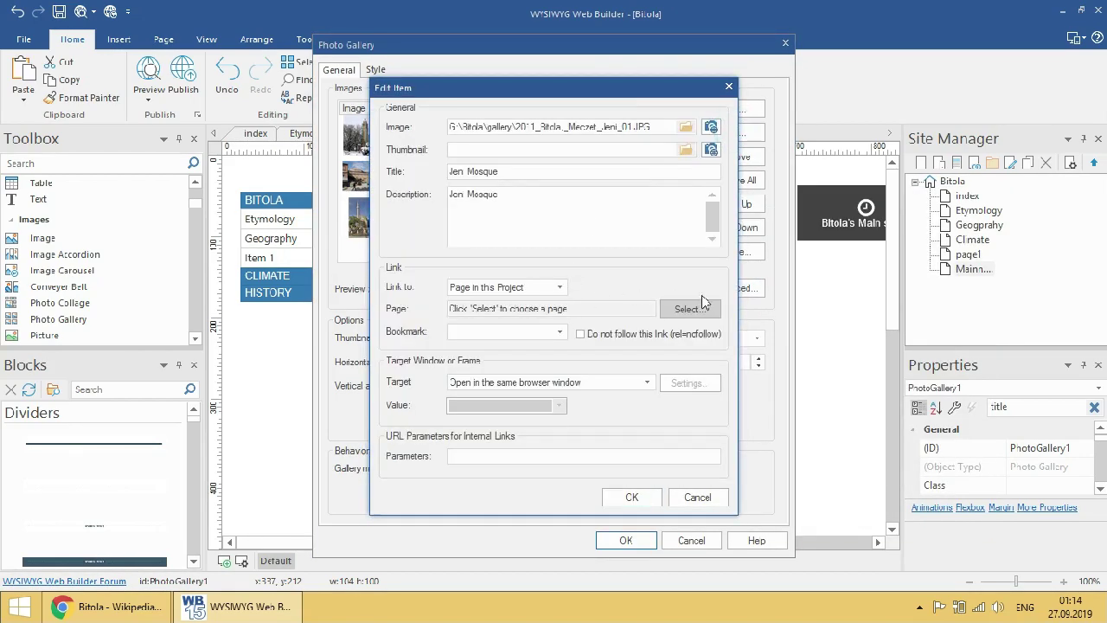
{"action": "left_click", "coordinate": [522, 286]}
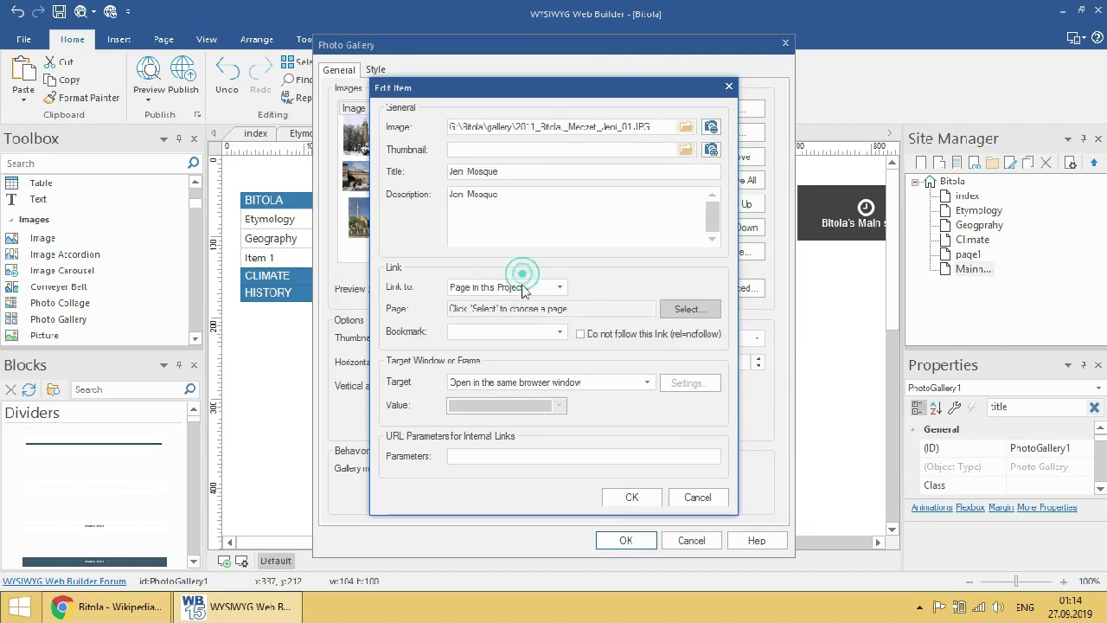
{"action": "left_click", "coordinate": [507, 326]}
{"action": "left_click", "coordinate": [709, 309]}
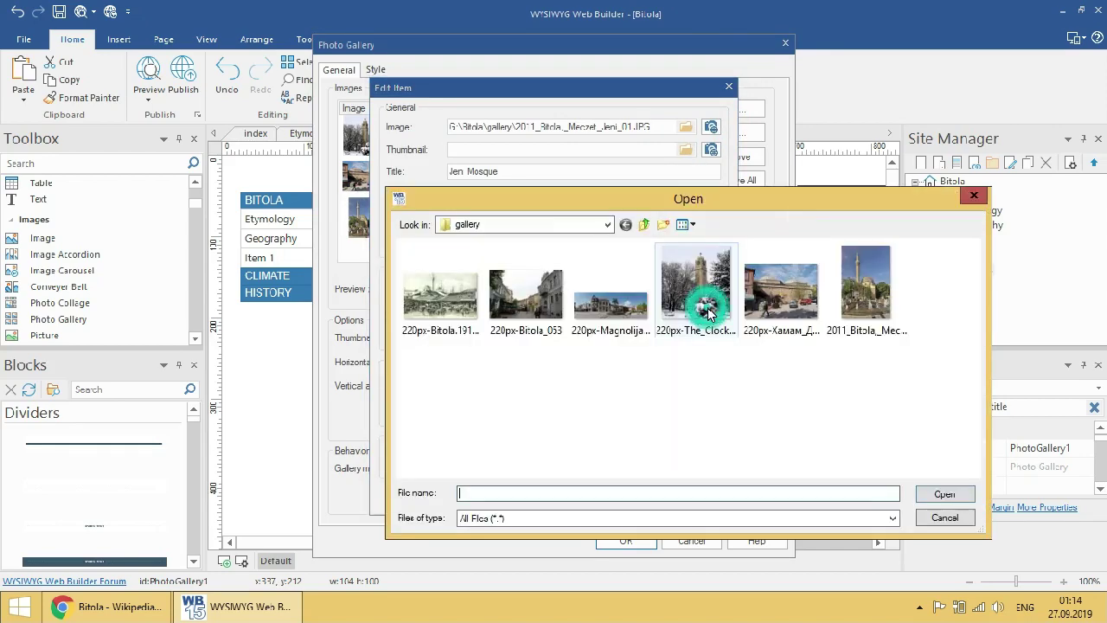
{"action": "double_click", "coordinate": [519, 291]}
{"action": "left_click", "coordinate": [619, 497]}
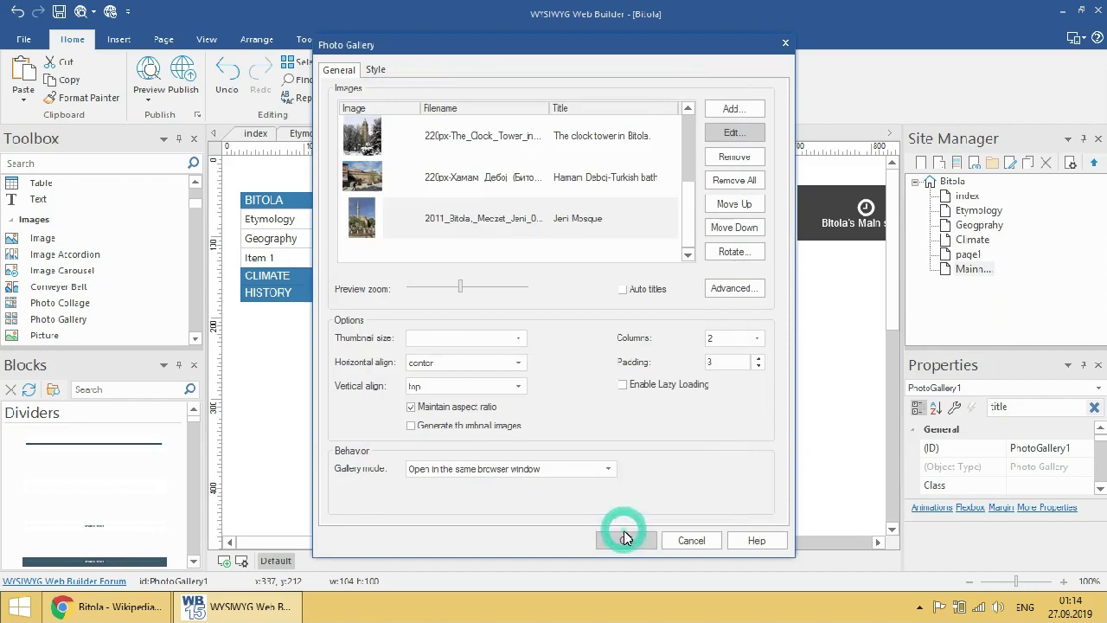
{"action": "left_click", "coordinate": [625, 540]}
- Preview the Main sights page in the browser, open the Monastir bazaar picture, and return to WYSIWYG Web Builder
{"action": "left_click", "coordinate": [23, 39]}
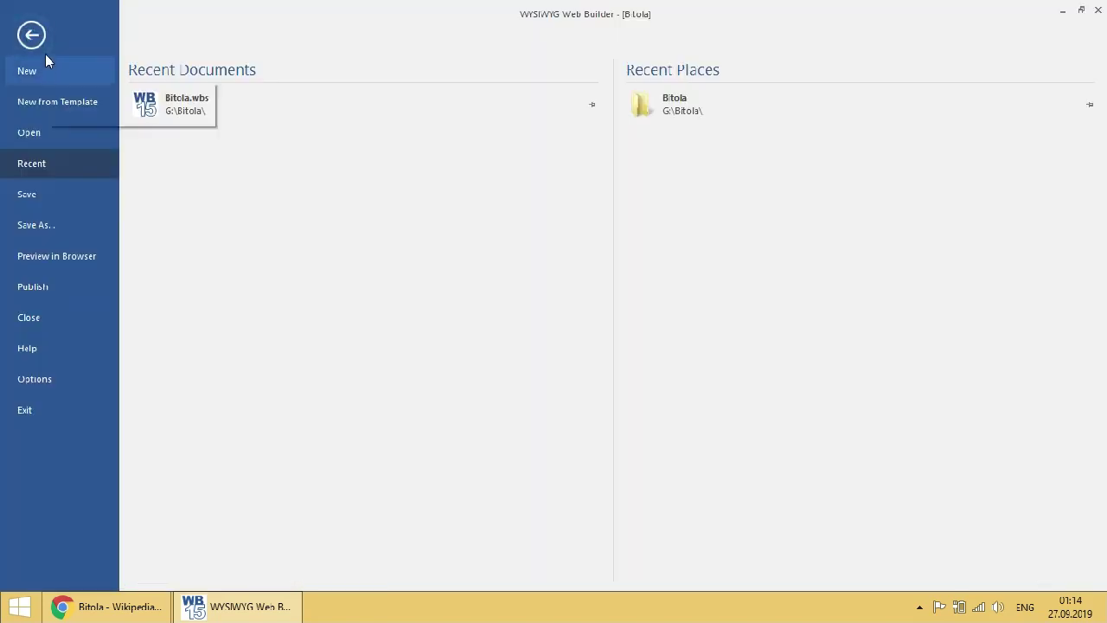
{"action": "left_click", "coordinate": [77, 200]}
{"action": "left_click_drag", "start_coordinate": [585, 396], "coordinate": [831, 427]}
{"action": "left_click", "coordinate": [80, 11]}
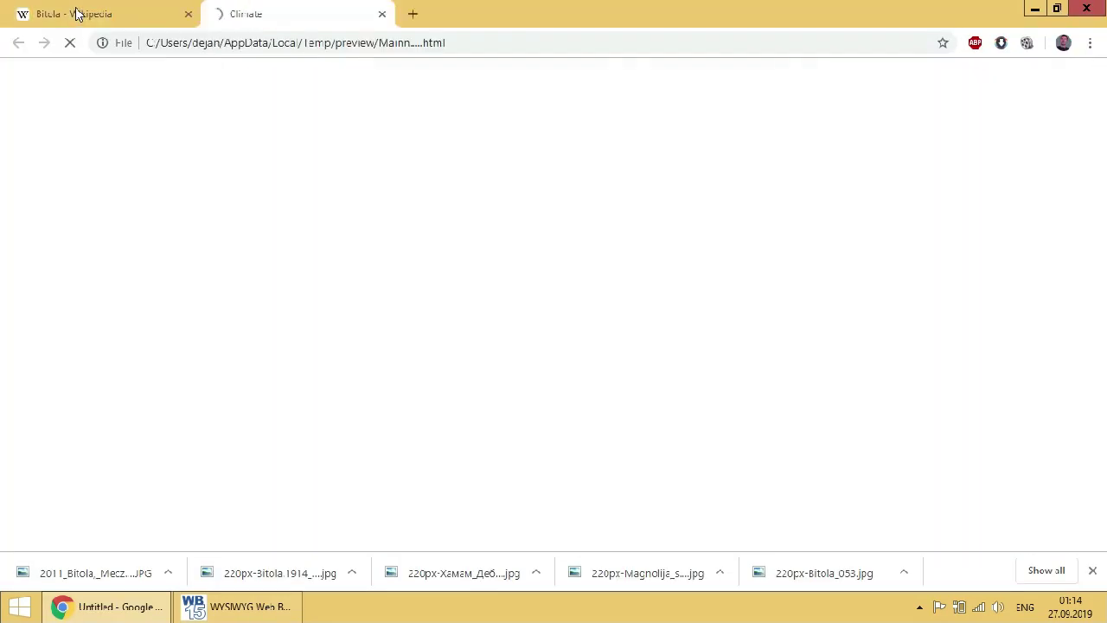
{"action": "left_click", "coordinate": [403, 297]}
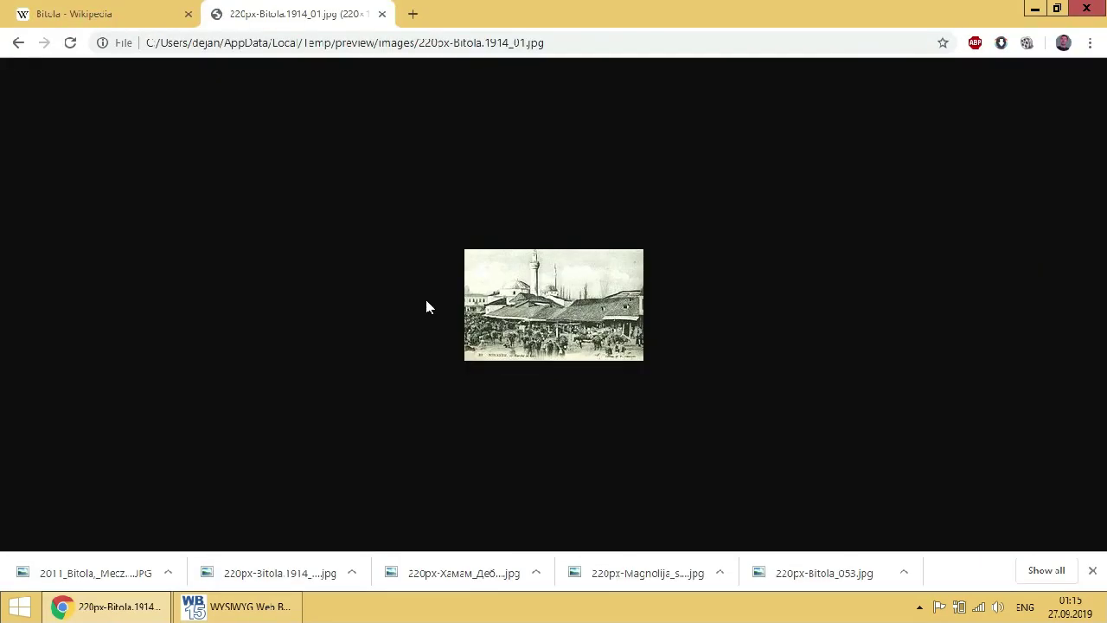
{"action": "left_click", "coordinate": [382, 14]}
{"action": "key", "text": "alt+Tab"}
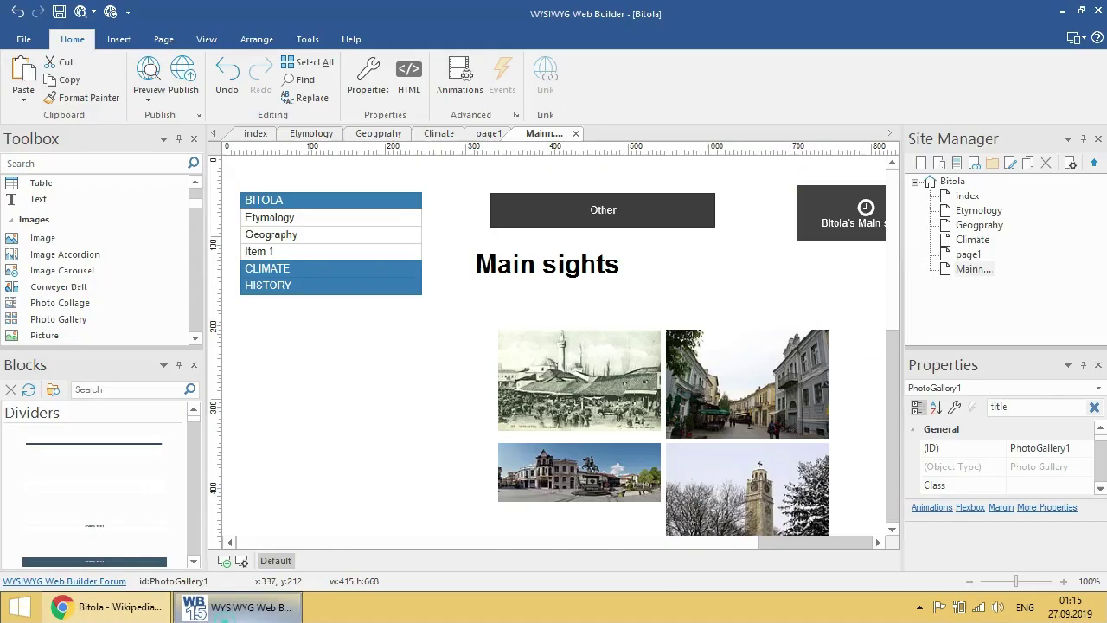
- Set the photo gallery's mode to Light Box Gallery and confirm
{"action": "double_click", "coordinate": [561, 367]}
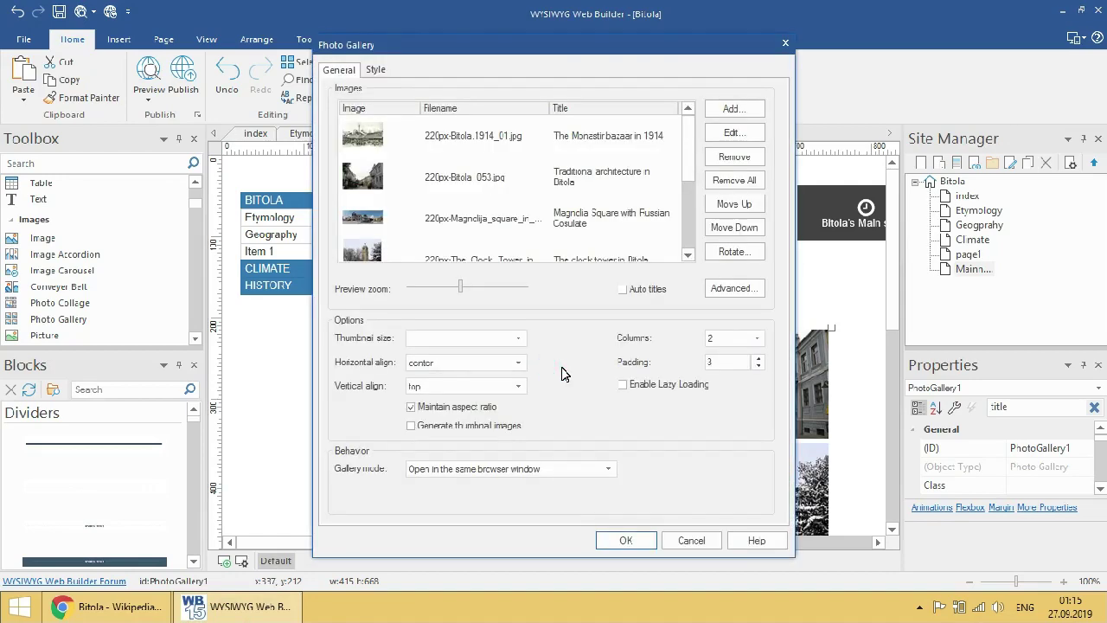
{"action": "left_click", "coordinate": [540, 467]}
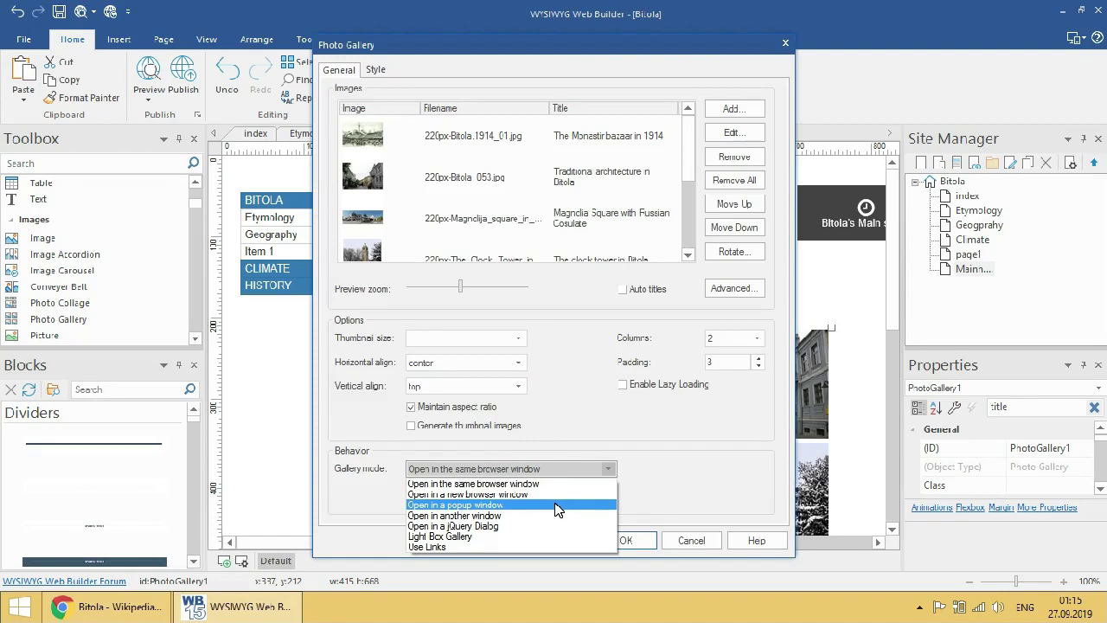
{"action": "left_click", "coordinate": [553, 536]}
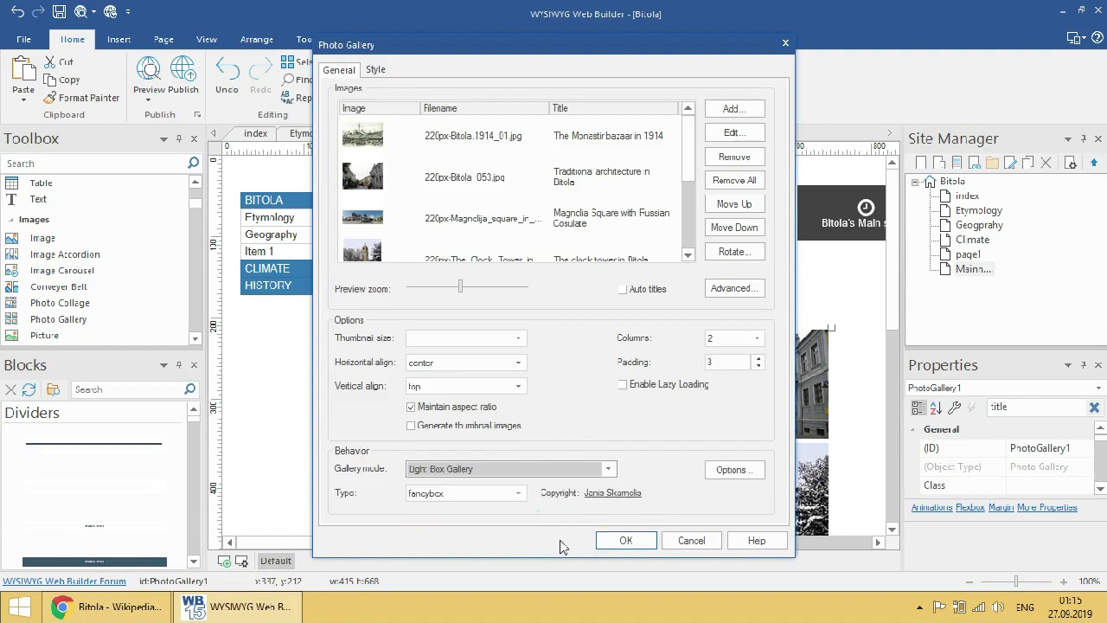
{"action": "left_click", "coordinate": [625, 540]}
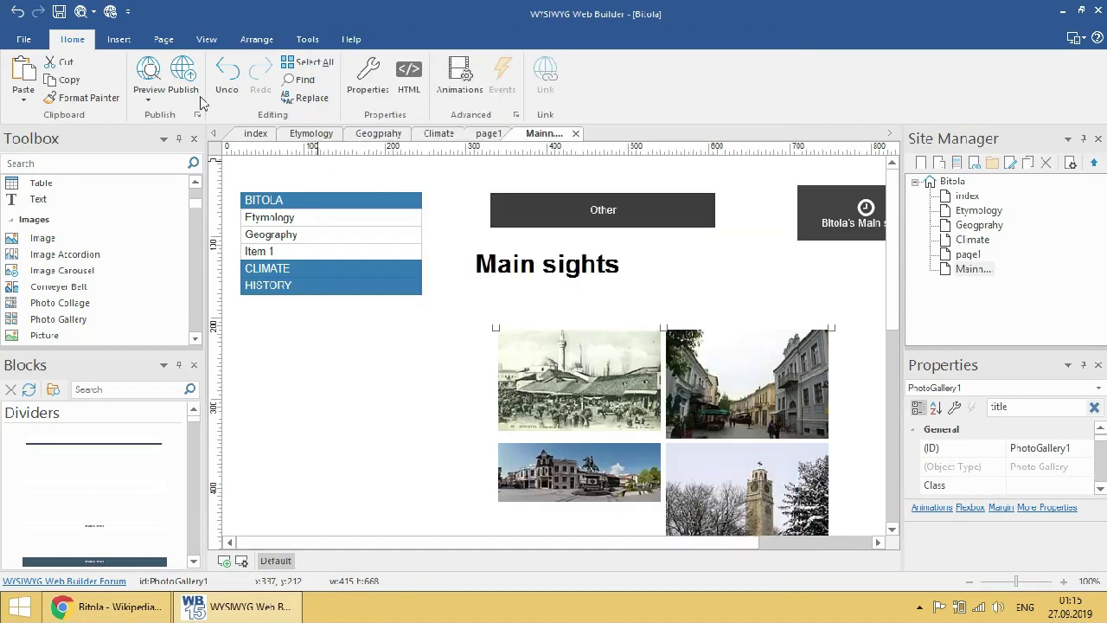
- Preview the page in the browser and go through the gallery pictures in the light box from the Monastir bazaar to Jeni Mosque
{"action": "left_click", "coordinate": [143, 73]}
{"action": "left_click", "coordinate": [329, 274]}
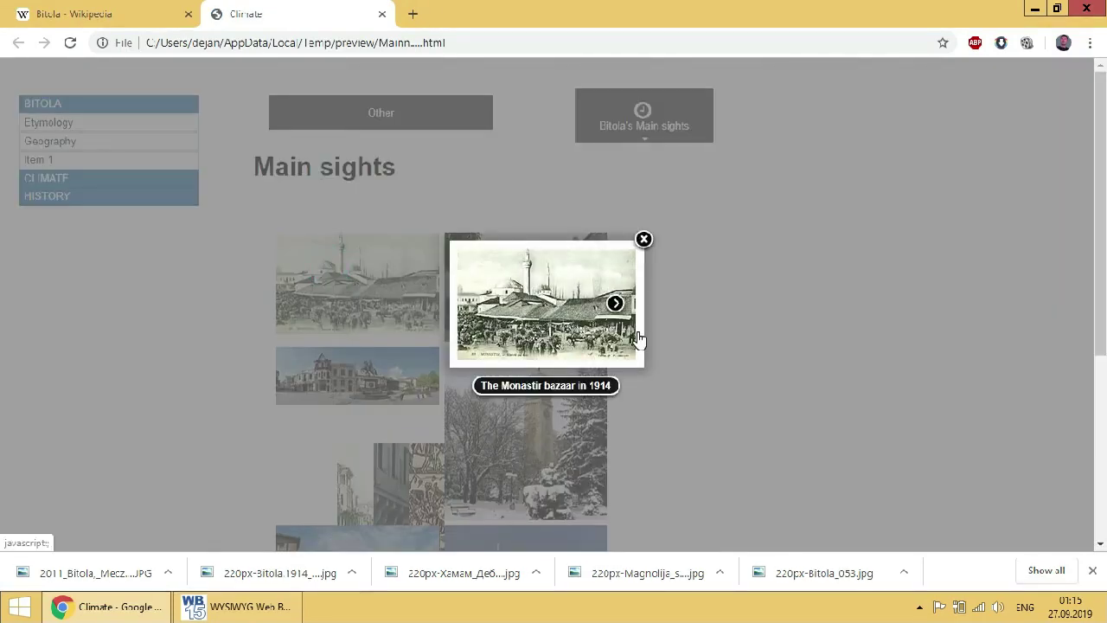
{"action": "left_click", "coordinate": [614, 304]}
{"action": "left_click", "coordinate": [638, 331]}
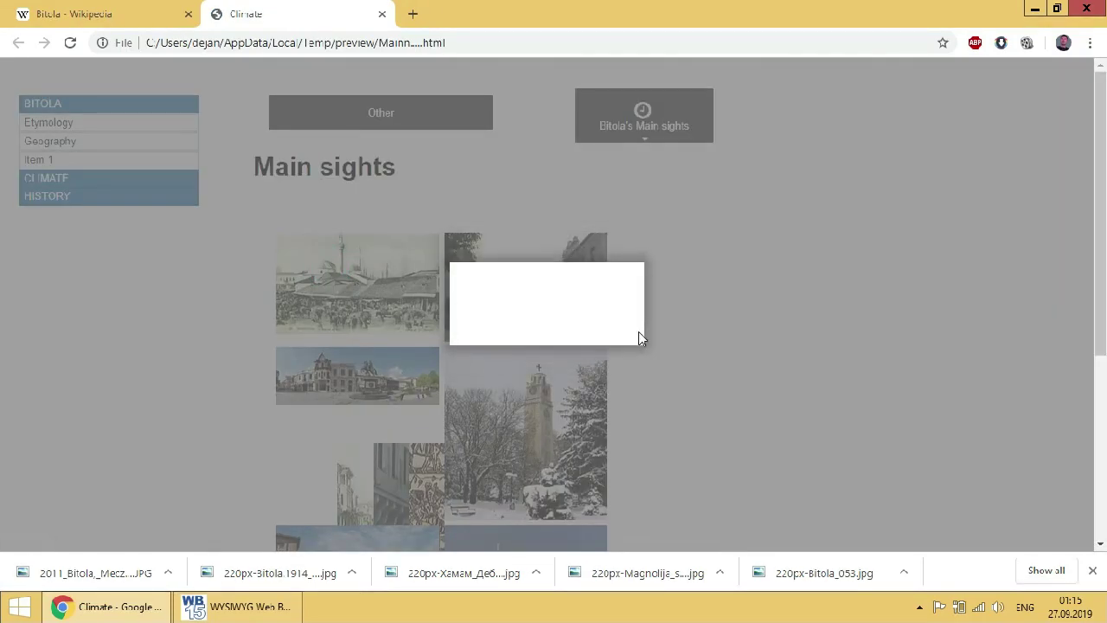
{"action": "left_click", "coordinate": [638, 331]}
{"action": "left_click", "coordinate": [638, 338]}
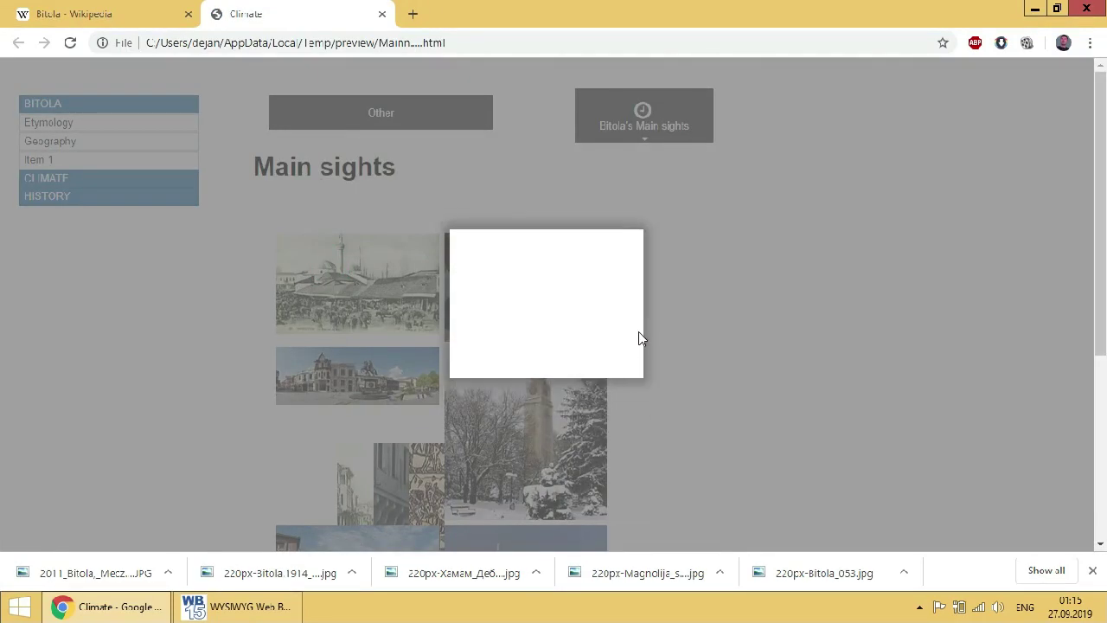
{"action": "left_click", "coordinate": [639, 338]}
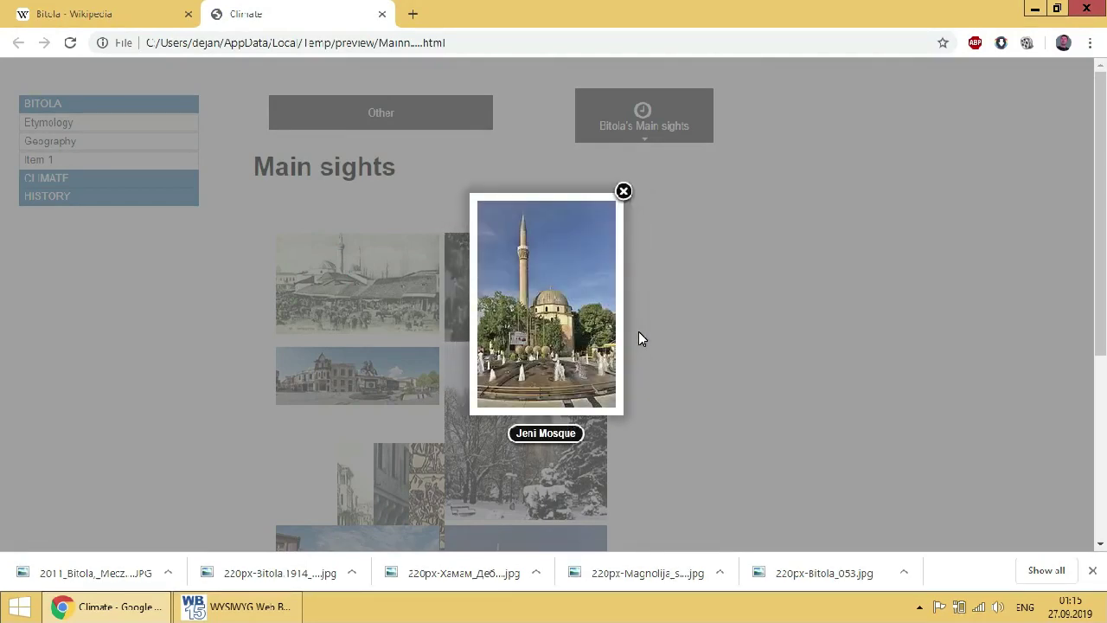
{"action": "left_click", "coordinate": [623, 191]}
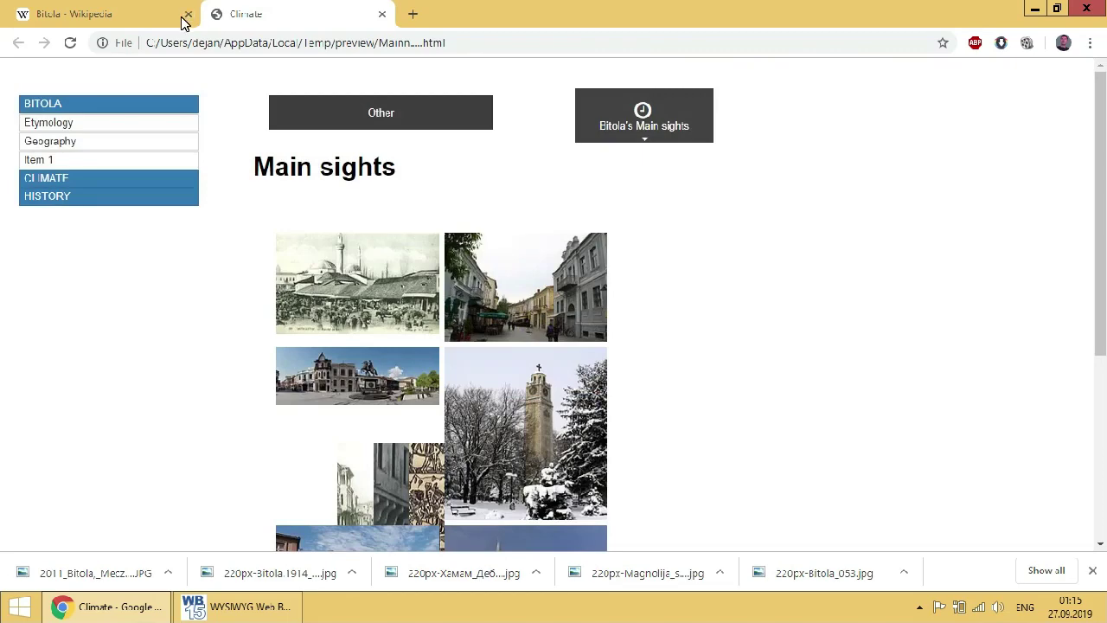
- Test the Etymology, Geography, Climate and History menu entries in the preview, then close it and return to WYSIWYG Web Builder
{"action": "left_click", "coordinate": [93, 123]}
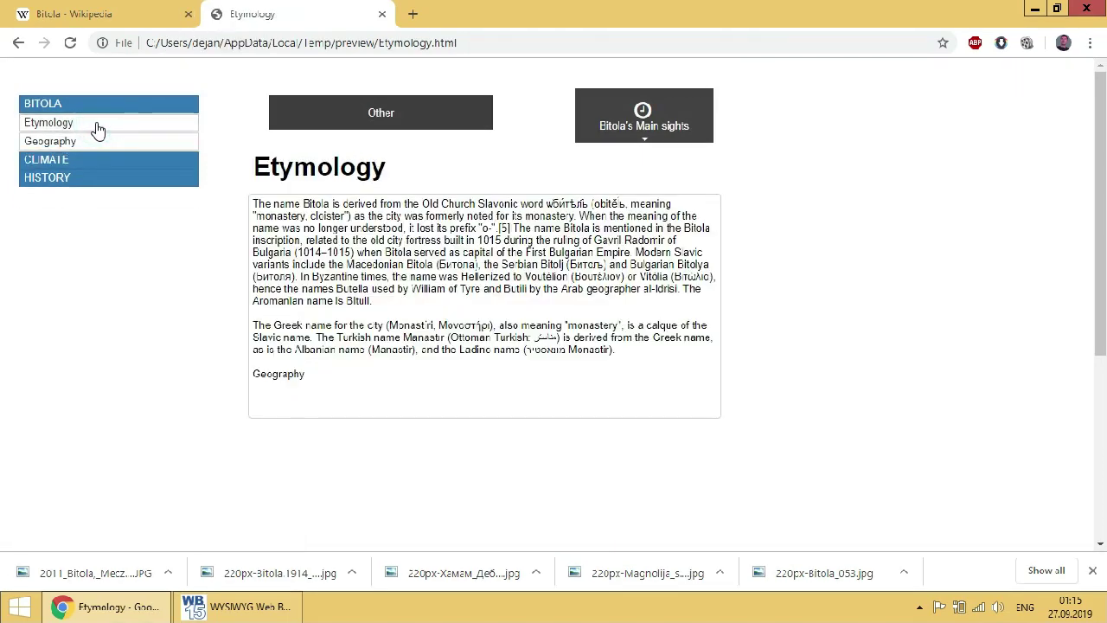
{"action": "left_click", "coordinate": [95, 140]}
{"action": "left_click", "coordinate": [95, 140]}
{"action": "left_click", "coordinate": [96, 141]}
{"action": "left_click", "coordinate": [92, 160]}
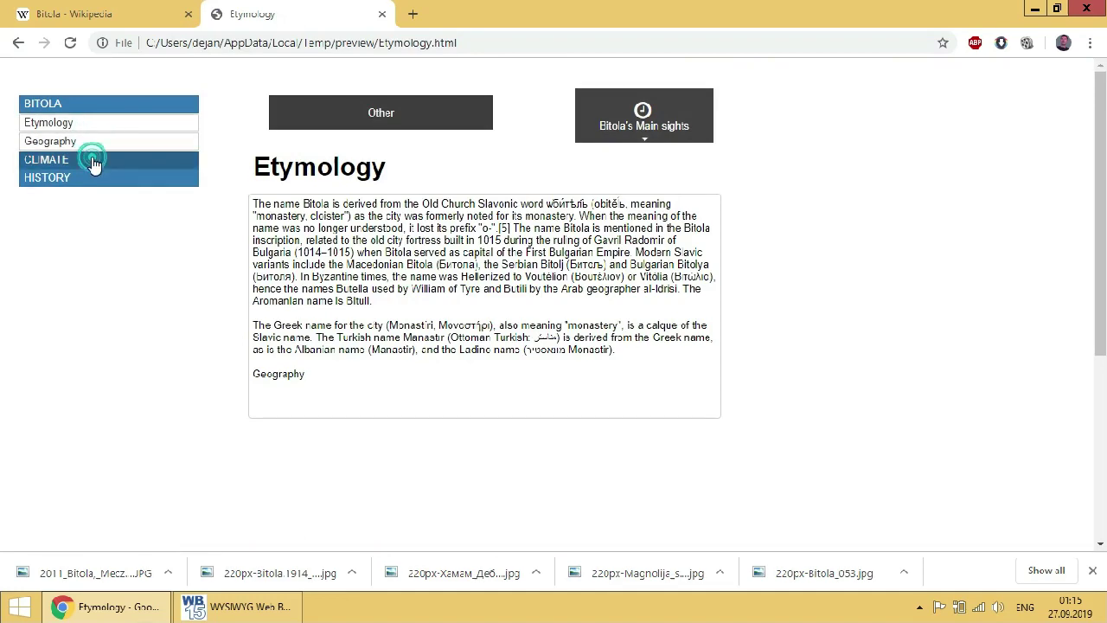
{"action": "left_click", "coordinate": [95, 178]}
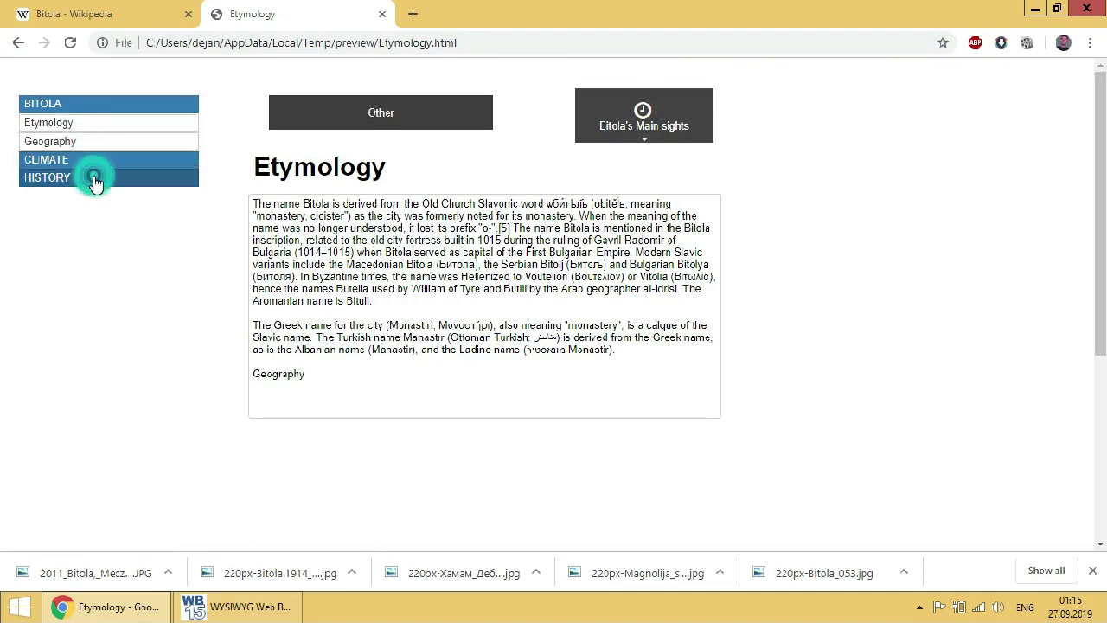
{"action": "left_click", "coordinate": [382, 13]}
{"action": "left_click", "coordinate": [246, 606]}
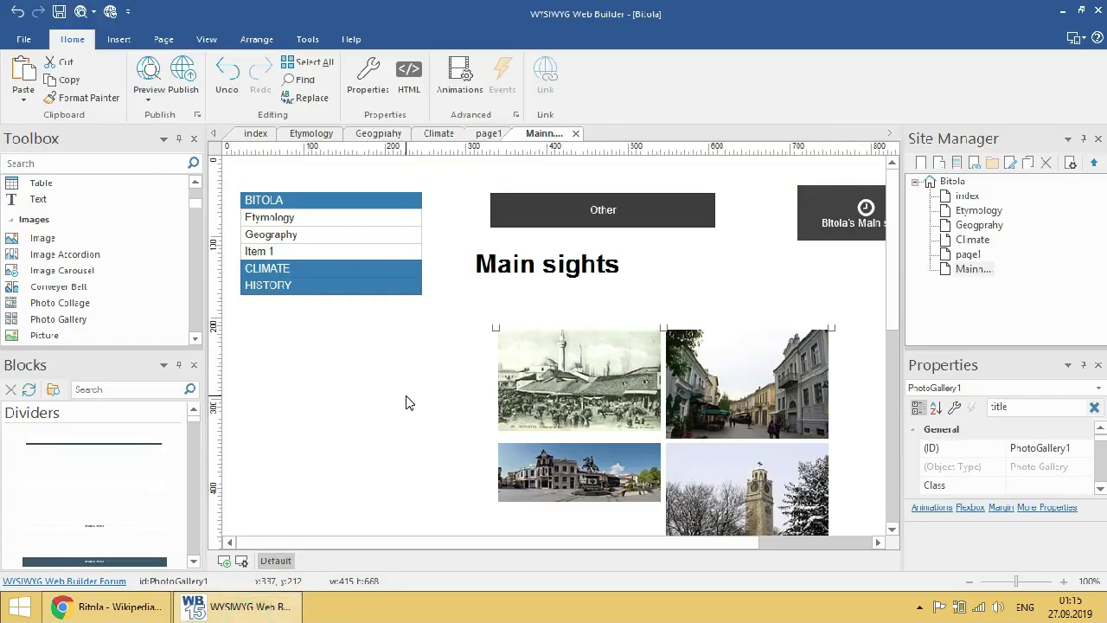
- Remove the Gallery, Twin towns – sister cities and Education items from the Other panel menu
{"action": "scroll", "coordinate": [655, 333], "scroll_direction": "down", "scroll_amount": 6}
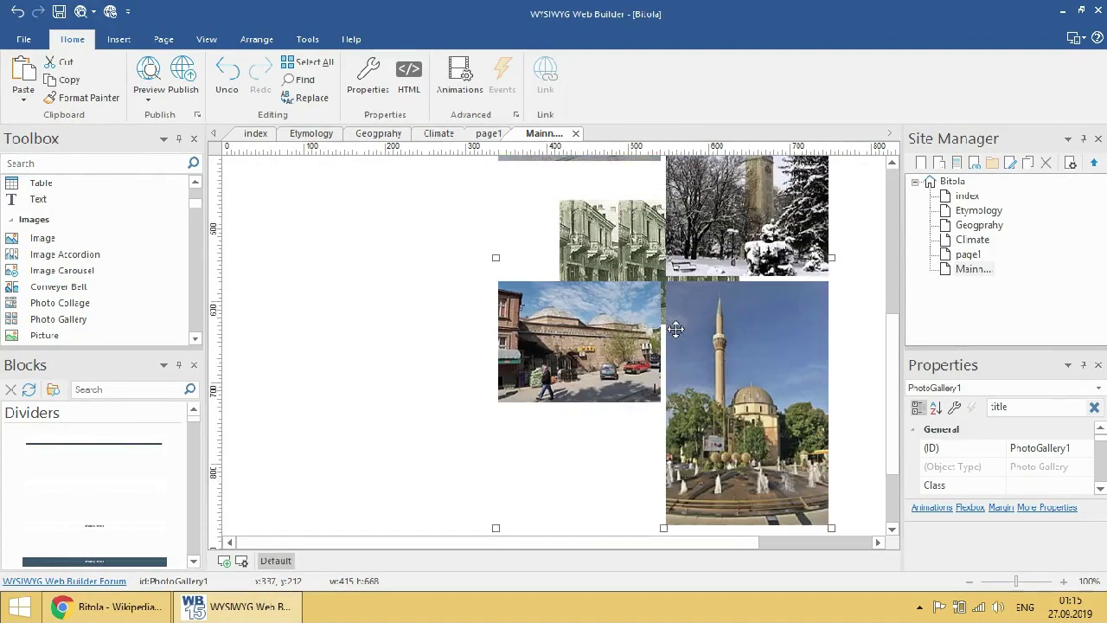
{"action": "scroll", "coordinate": [674, 329], "scroll_direction": "up", "scroll_amount": 6}
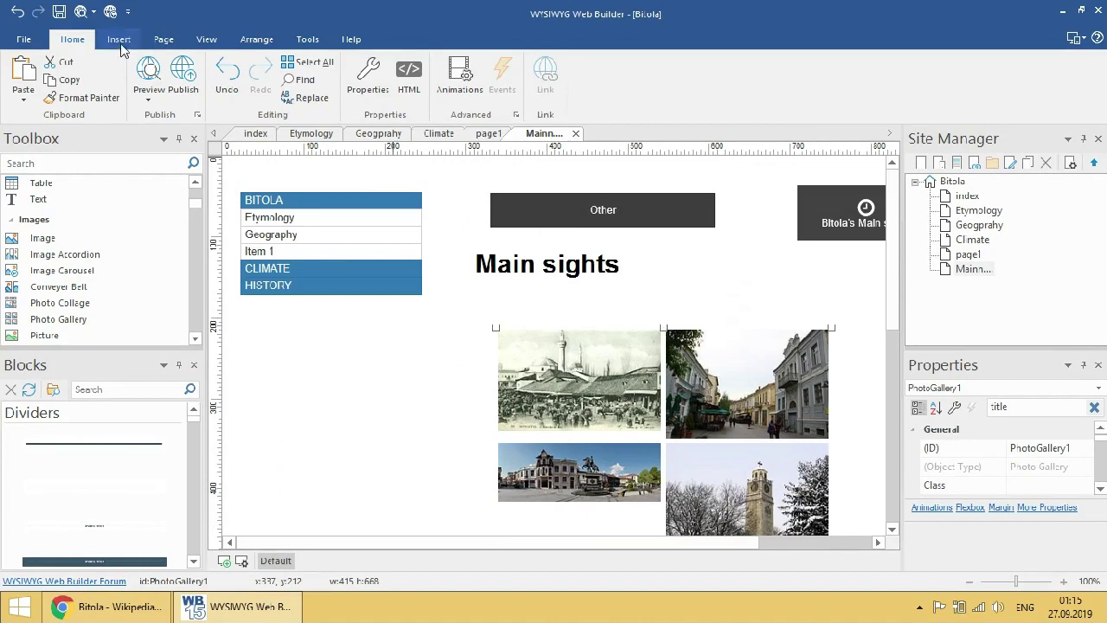
{"action": "left_click", "coordinate": [659, 210]}
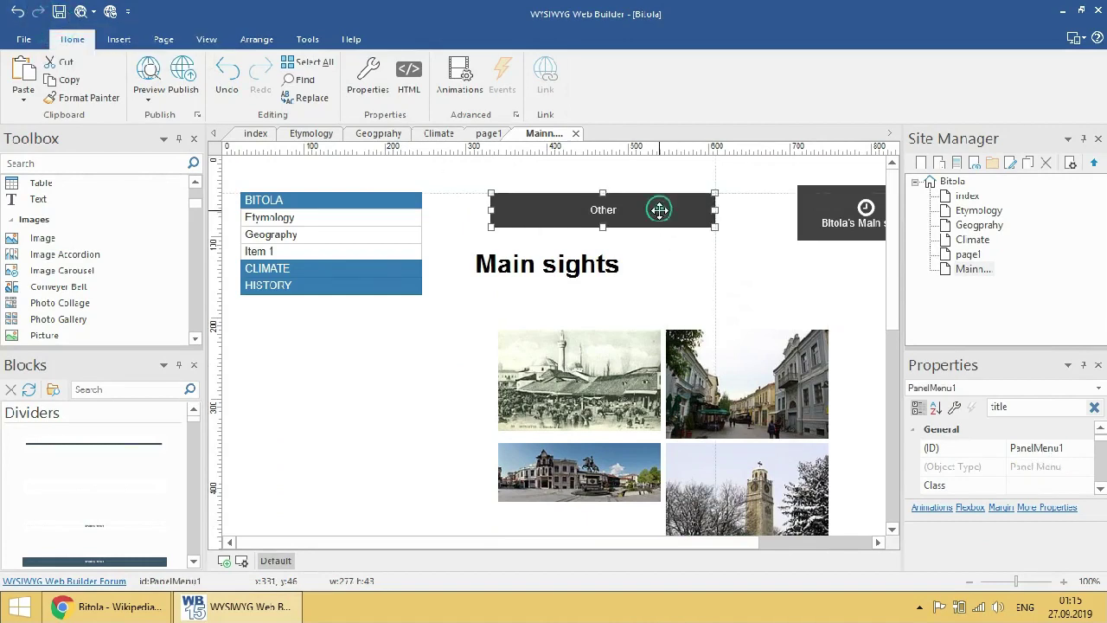
{"action": "double_click", "coordinate": [659, 211]}
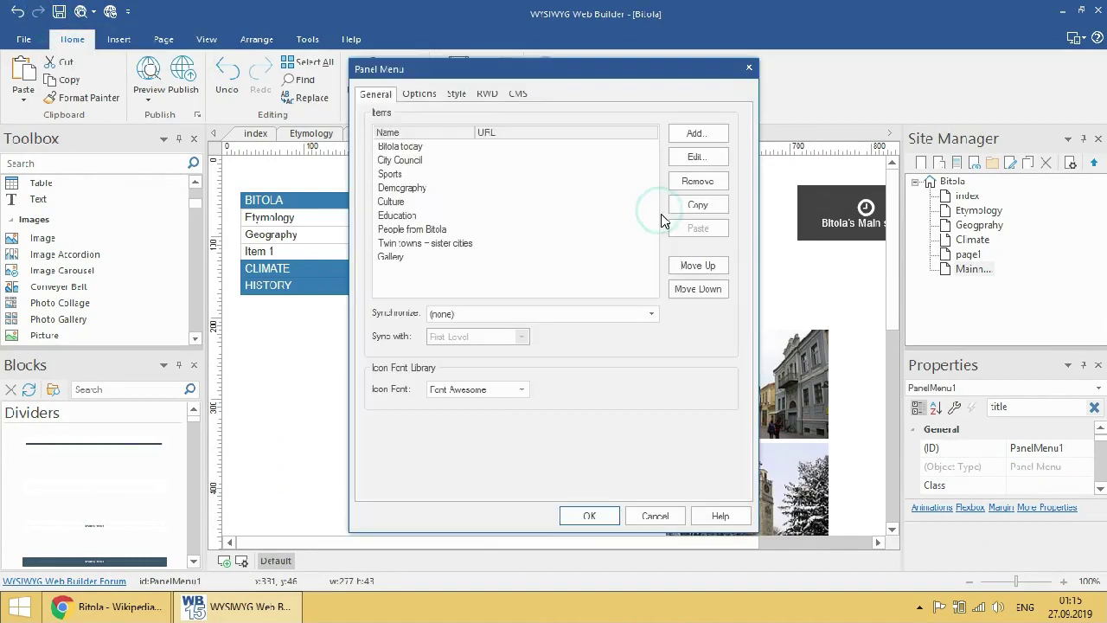
{"action": "left_click", "coordinate": [401, 257]}
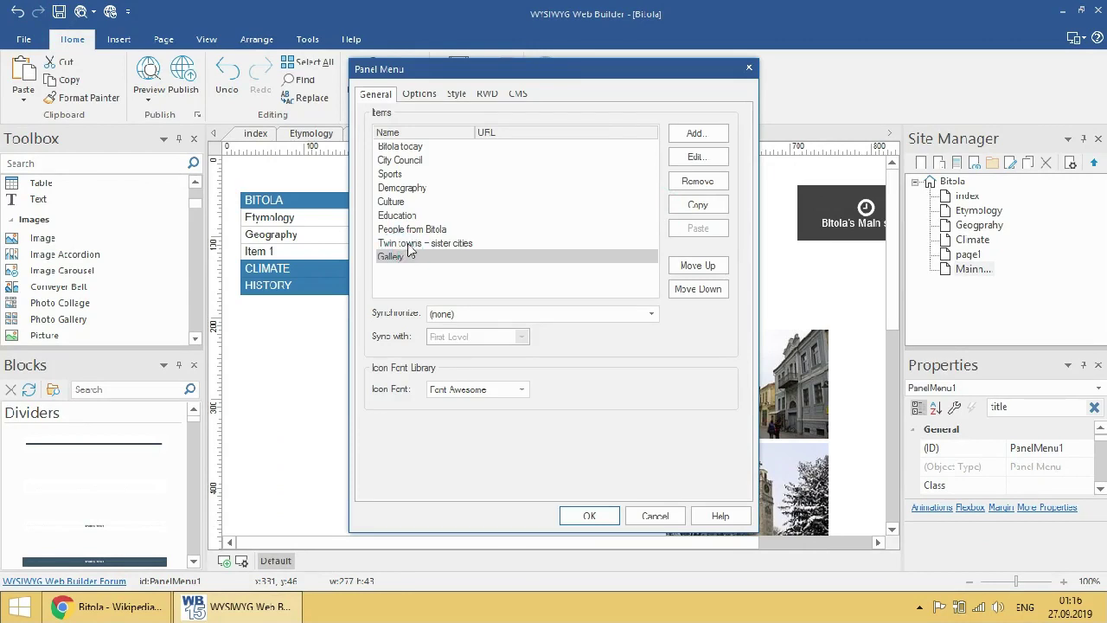
{"action": "left_click", "coordinate": [411, 244]}
{"action": "left_click", "coordinate": [410, 259]}
{"action": "left_click", "coordinate": [698, 181]}
{"action": "left_click", "coordinate": [495, 242]}
{"action": "left_click", "coordinate": [698, 181]}
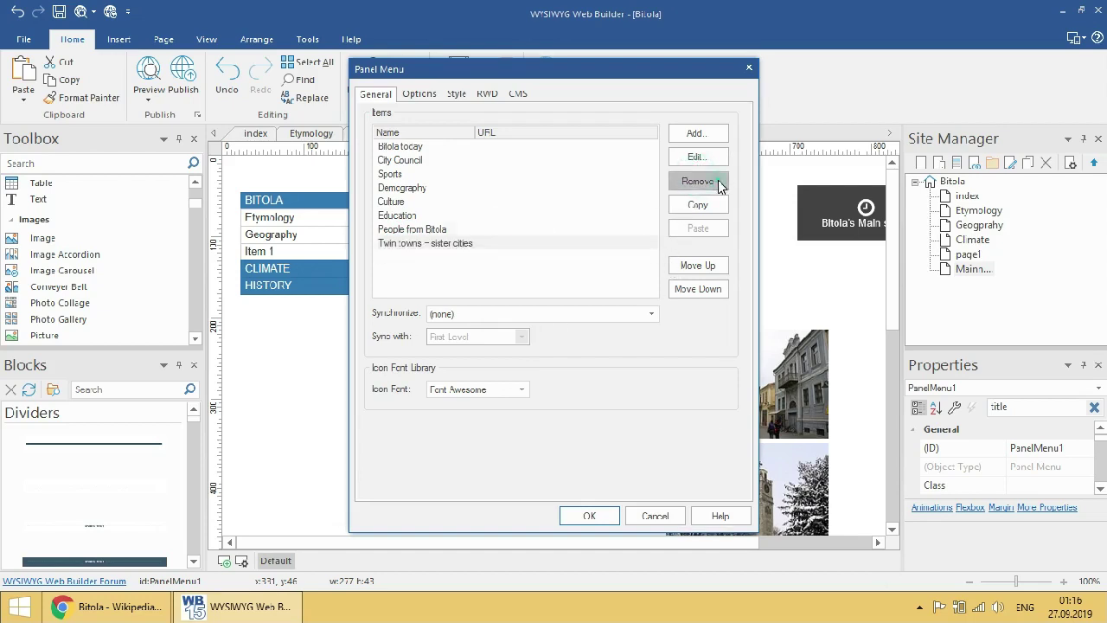
{"action": "left_click", "coordinate": [495, 216]}
{"action": "left_click", "coordinate": [698, 181]}
{"action": "left_click", "coordinate": [499, 215]}
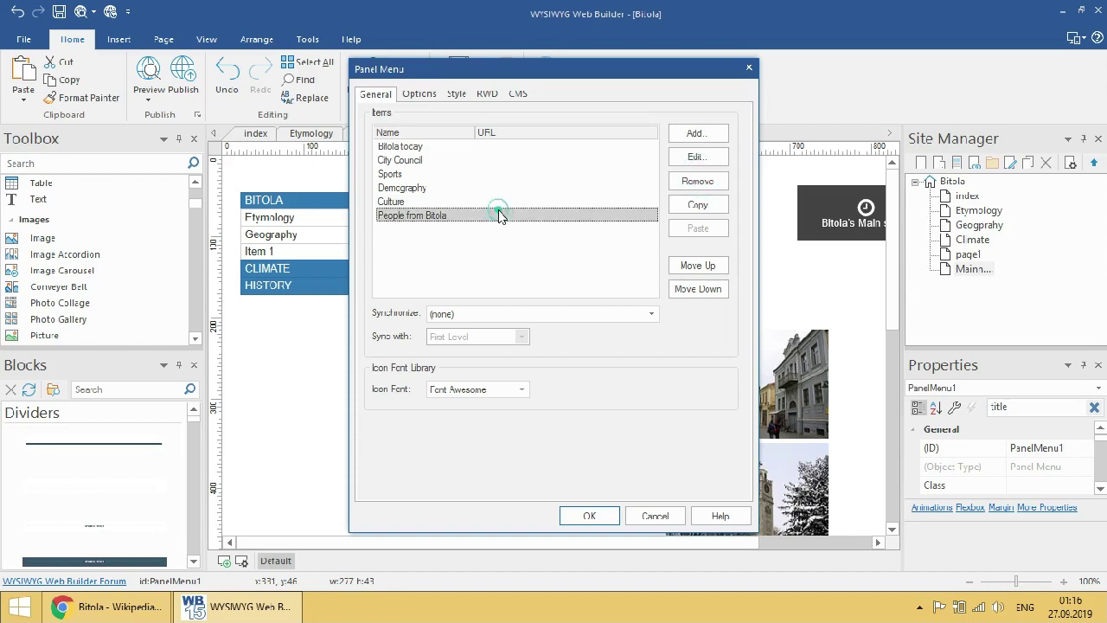
- Remove the Demography, Sports, City Council and Bitola today items from the Other panel menu and confirm
{"action": "left_click", "coordinate": [444, 201]}
{"action": "left_click", "coordinate": [450, 187]}
{"action": "left_click", "coordinate": [711, 181]}
{"action": "left_click", "coordinate": [478, 173]}
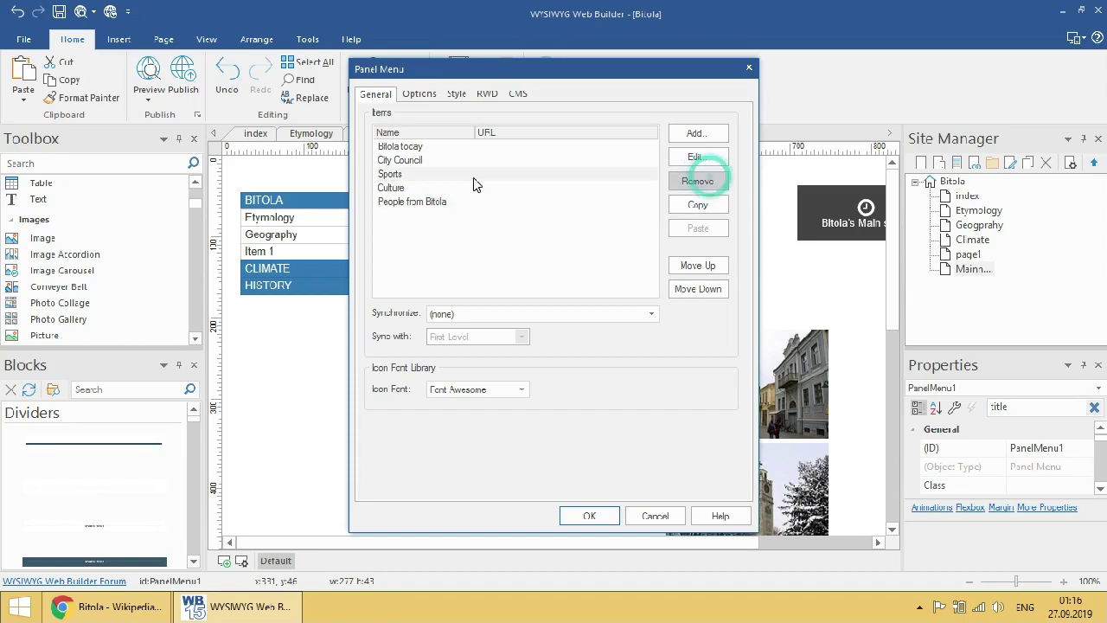
{"action": "left_click", "coordinate": [700, 180]}
{"action": "left_click", "coordinate": [501, 160]}
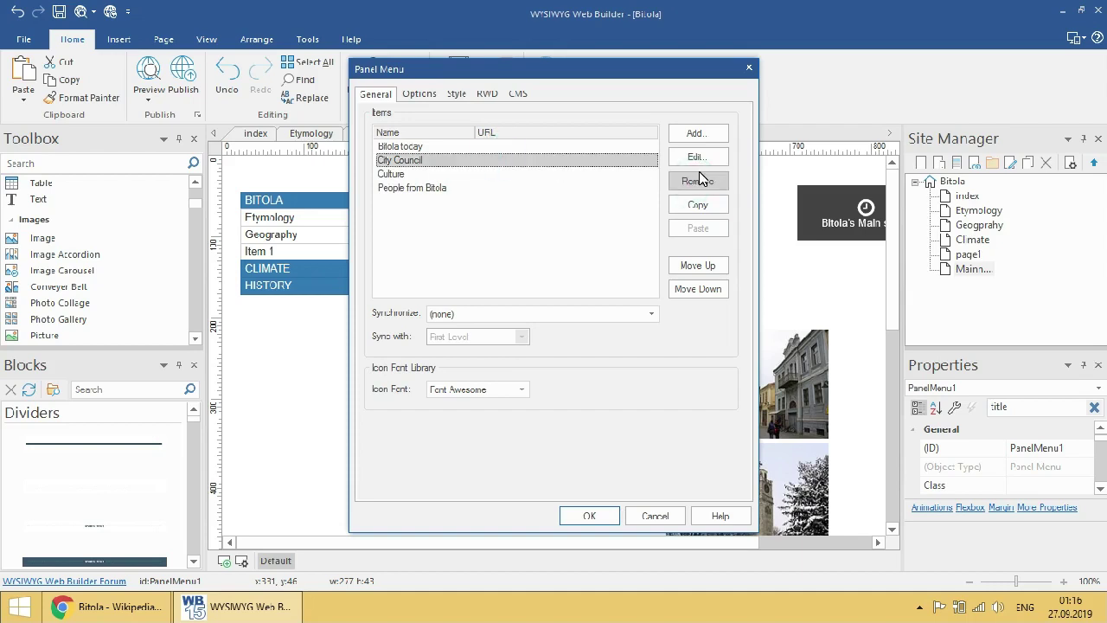
{"action": "left_click", "coordinate": [702, 180]}
{"action": "left_click", "coordinate": [484, 149]}
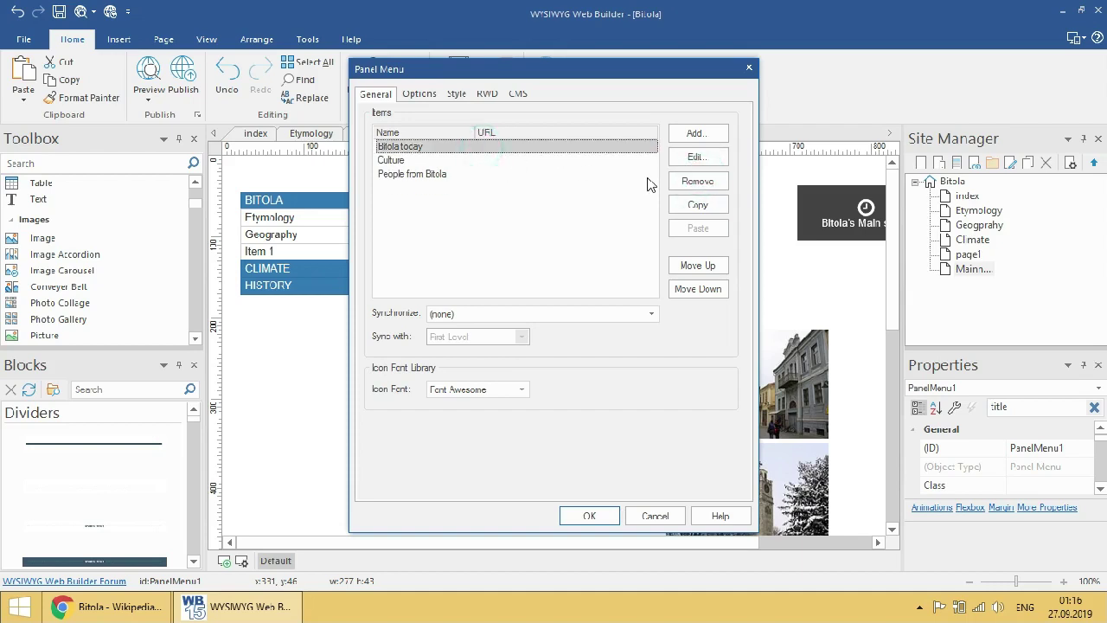
{"action": "left_click", "coordinate": [702, 181]}
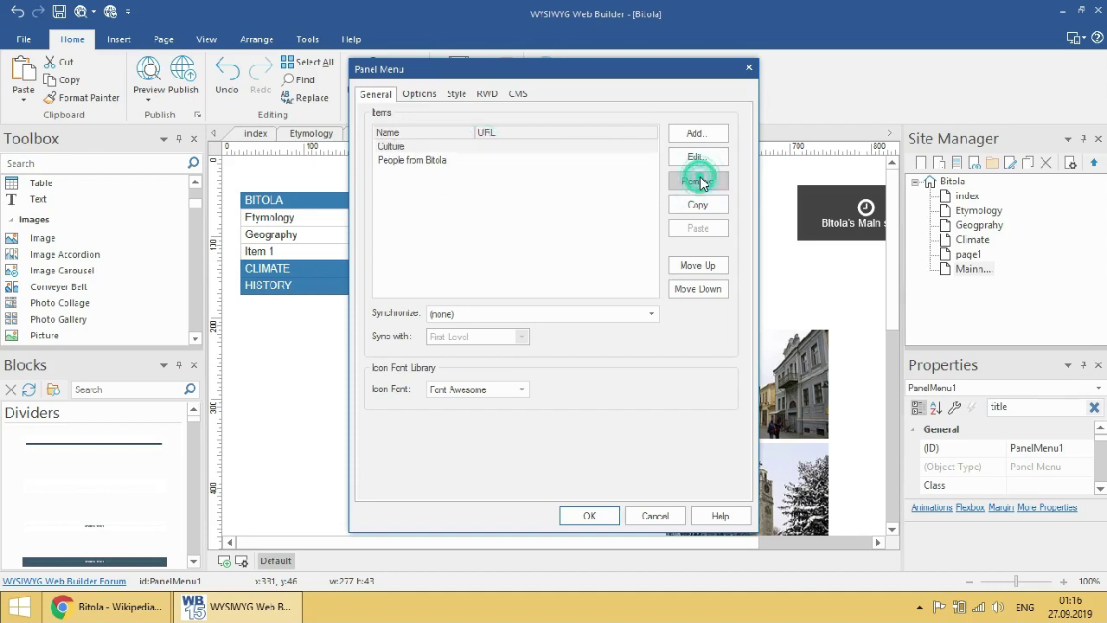
{"action": "left_click", "coordinate": [589, 515]}
{"action": "double_click", "coordinate": [631, 212]}
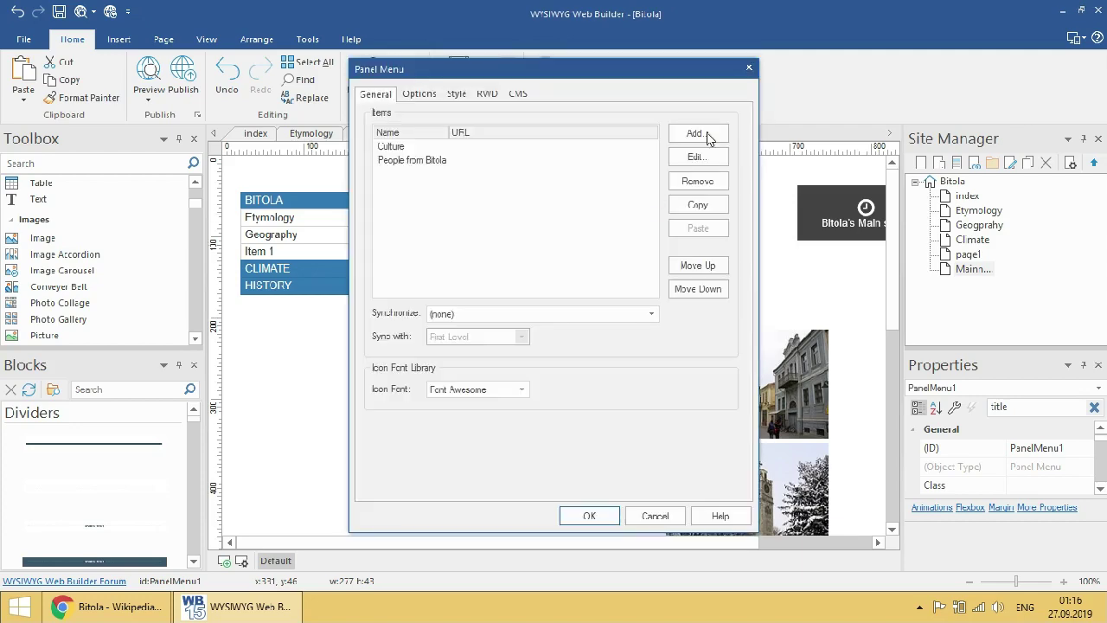
{"action": "left_click", "coordinate": [818, 66]}
{"action": "scroll", "coordinate": [653, 361], "scroll_direction": "down", "scroll_amount": 3}
{"action": "scroll", "coordinate": [651, 359], "scroll_direction": "down", "scroll_amount": 5}
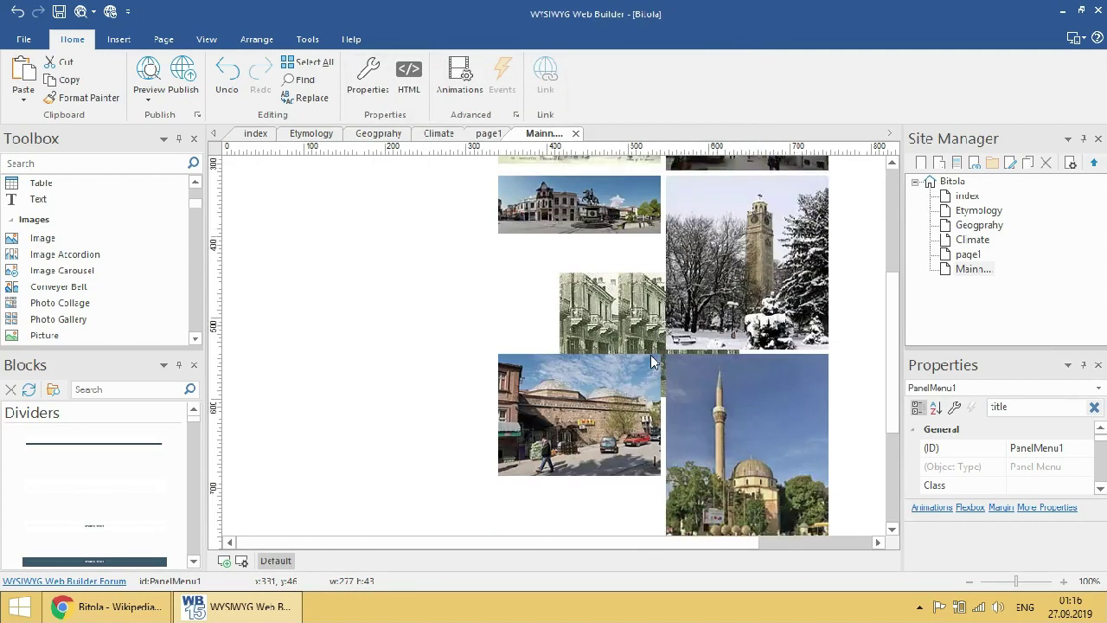
- Clone the main sights page in the site tree and check the items of the Other panel menu on the copy
{"action": "scroll", "coordinate": [650, 361], "scroll_direction": "up", "scroll_amount": 8}
{"action": "scroll", "coordinate": [581, 331], "scroll_direction": "up", "scroll_amount": 1}
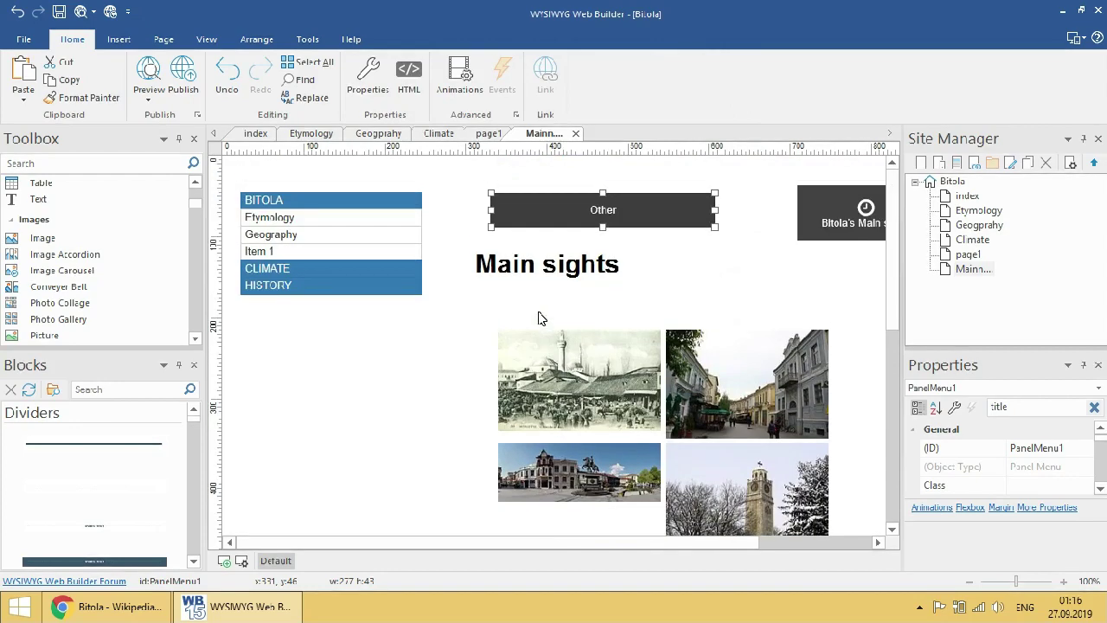
{"action": "right_click", "coordinate": [973, 269]}
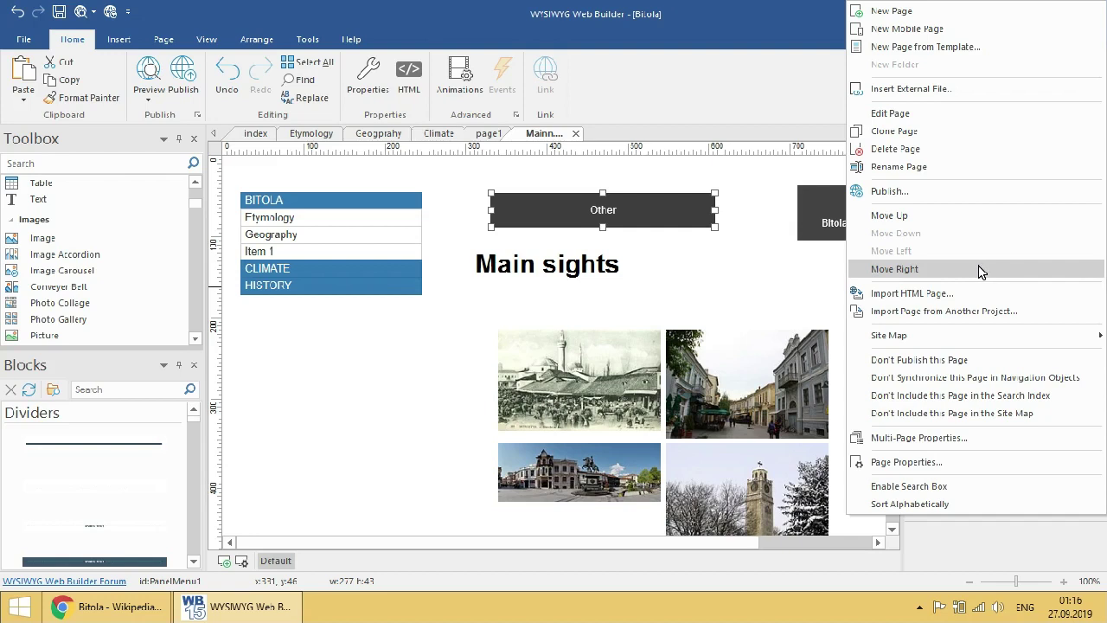
{"action": "left_click", "coordinate": [987, 136]}
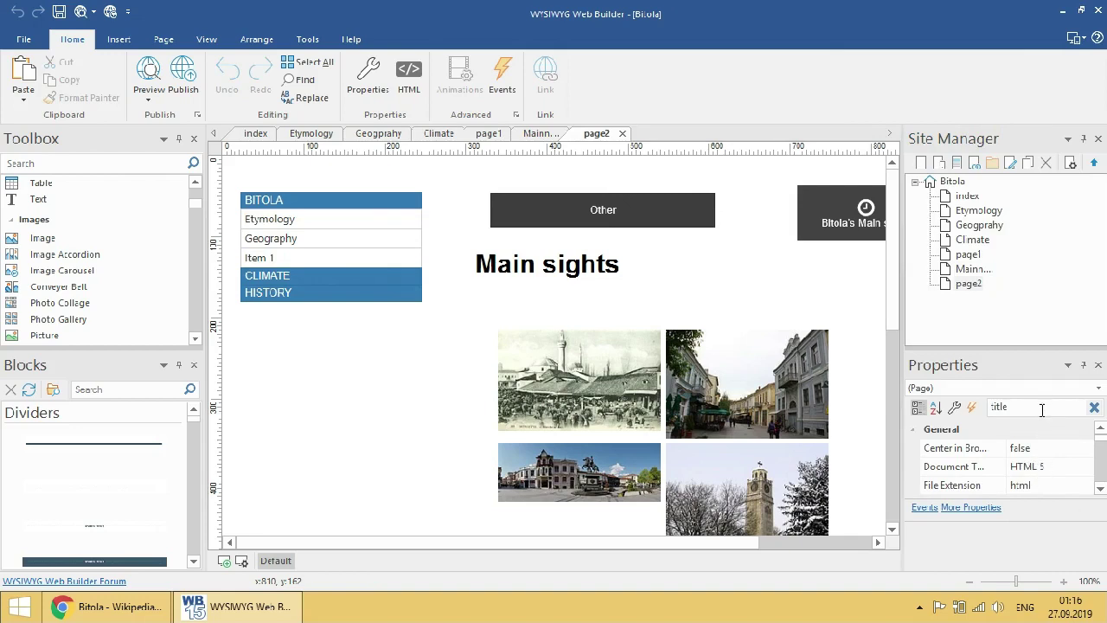
{"action": "double_click", "coordinate": [657, 219]}
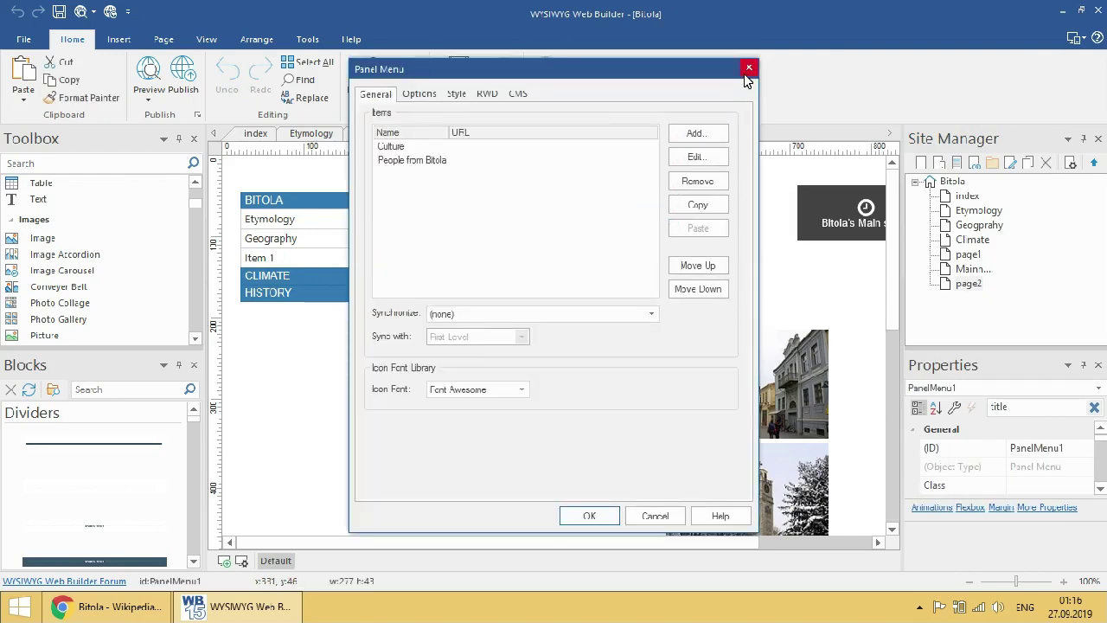
{"action": "left_click", "coordinate": [747, 70]}
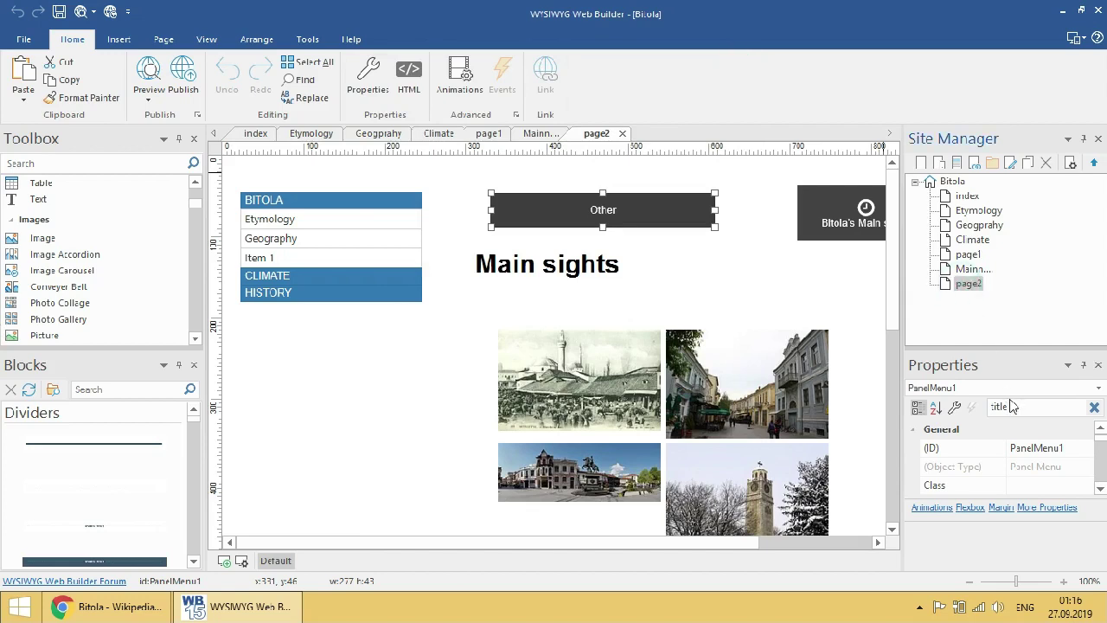
- Filter the properties of page2 by "titl" and replace the value of the page's Title property
{"action": "left_click", "coordinate": [989, 314]}
{"action": "left_click", "coordinate": [969, 283]}
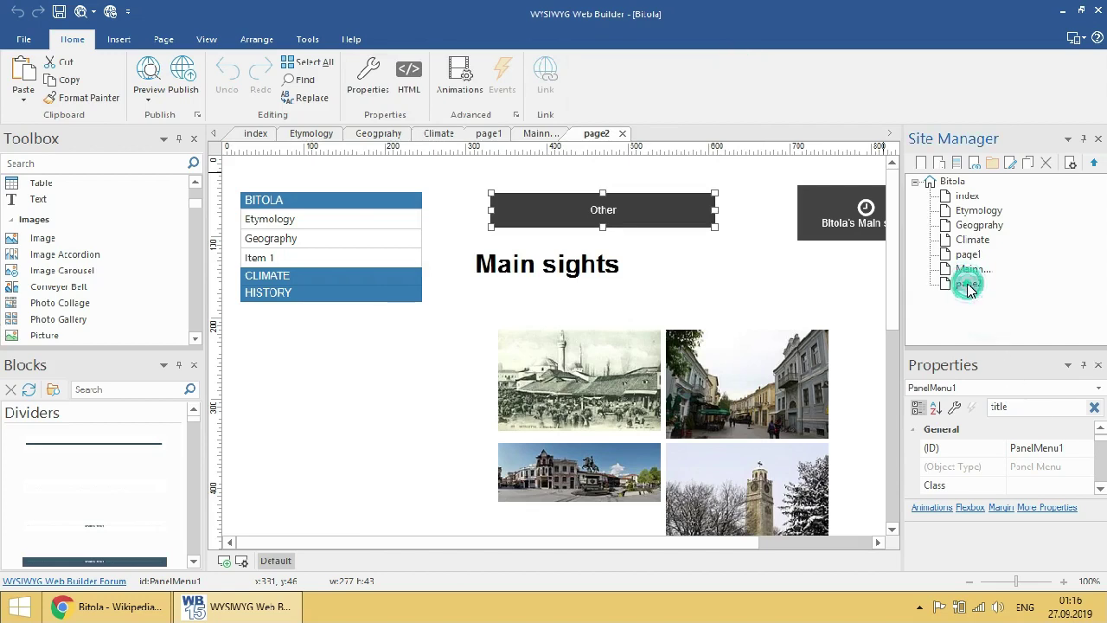
{"action": "left_click", "coordinate": [833, 296]}
{"action": "left_click", "coordinate": [967, 282]}
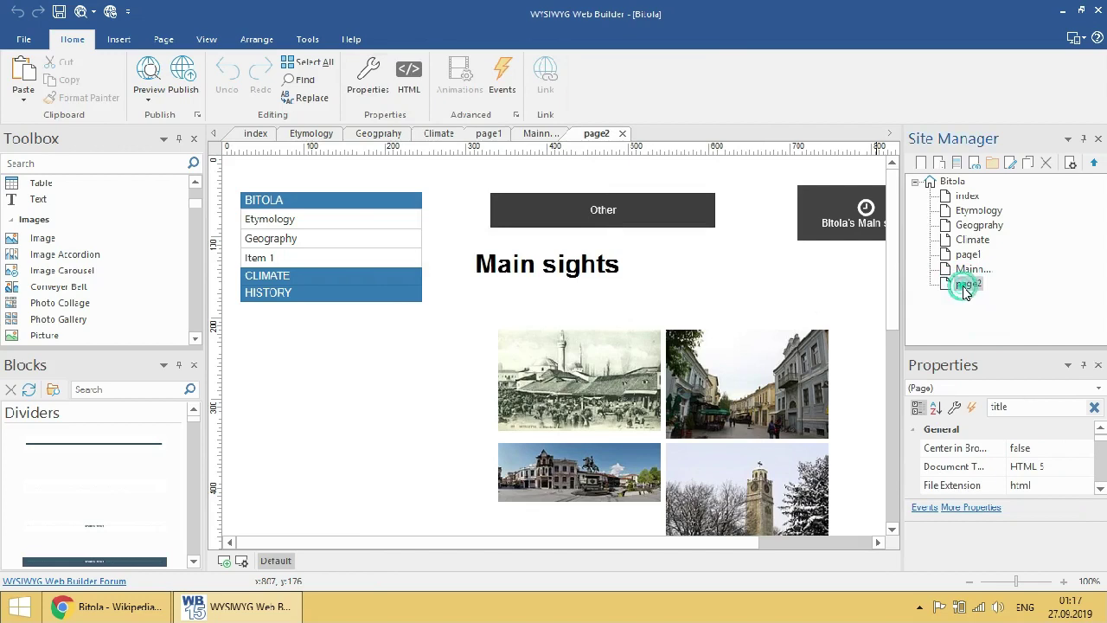
{"action": "left_click", "coordinate": [1019, 411]}
{"action": "left_click", "coordinate": [1094, 406]}
{"action": "left_click", "coordinate": [1038, 420]}
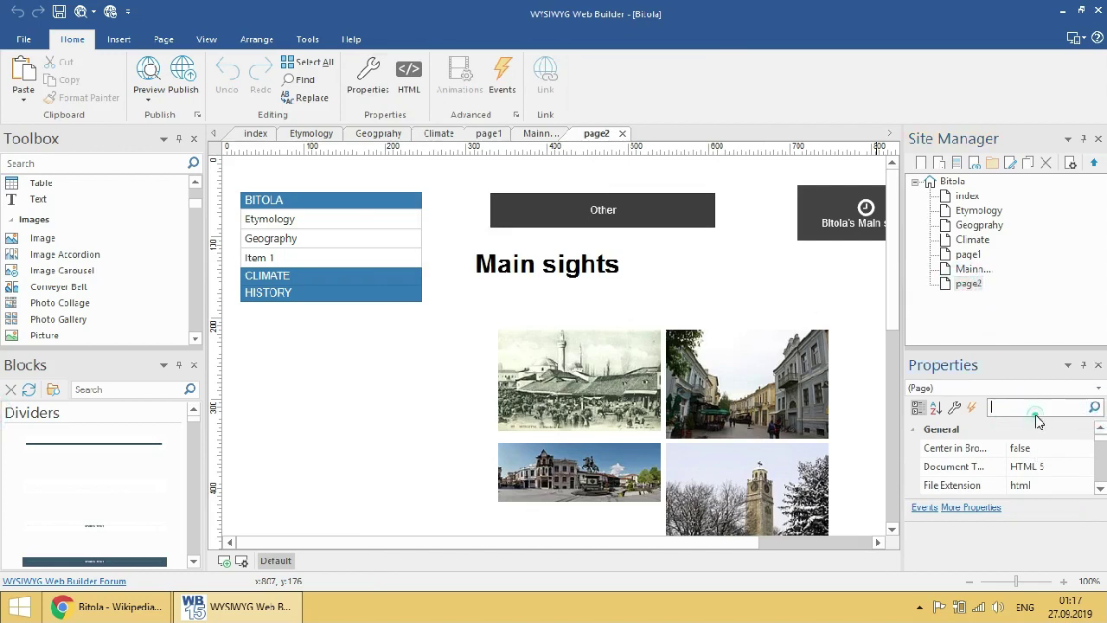
{"action": "type", "text": "title"}
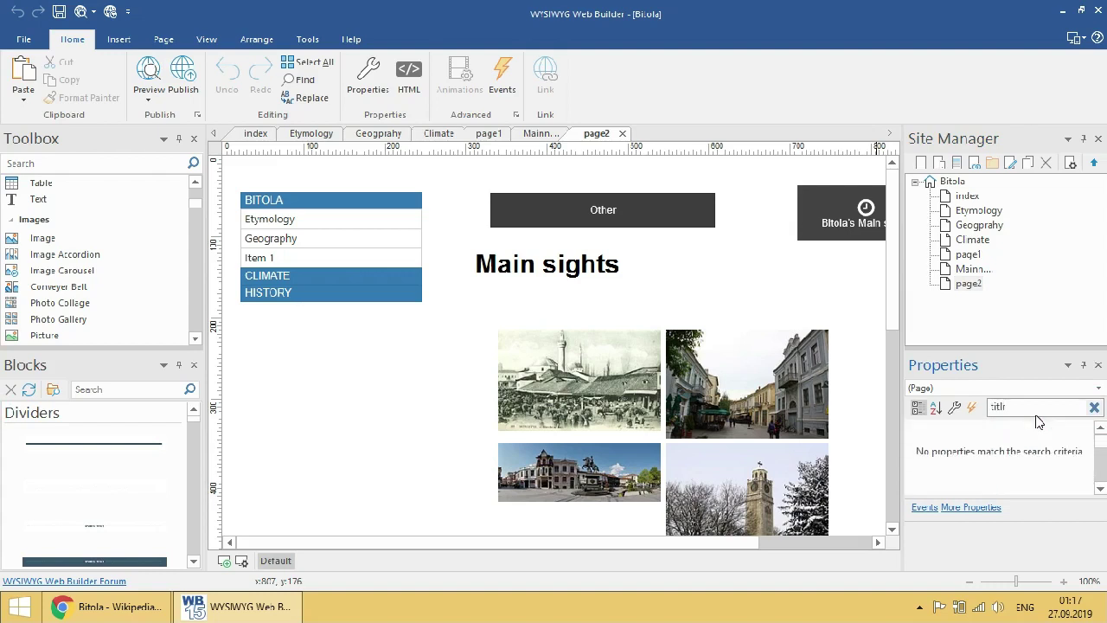
{"action": "left_click", "coordinate": [1026, 416]}
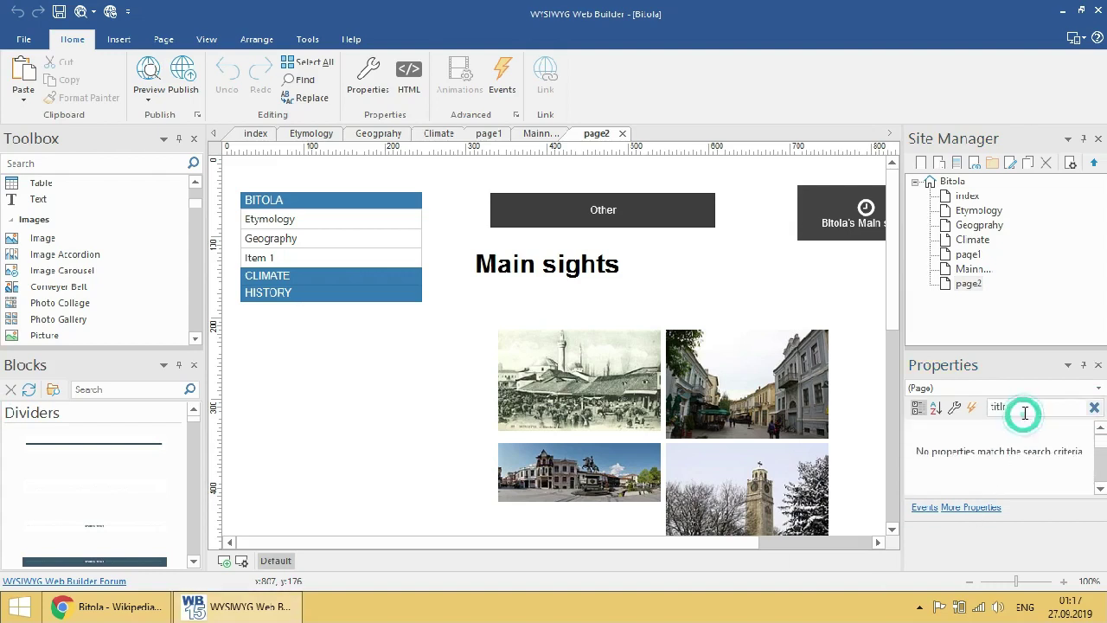
{"action": "left_click", "coordinate": [1025, 407]}
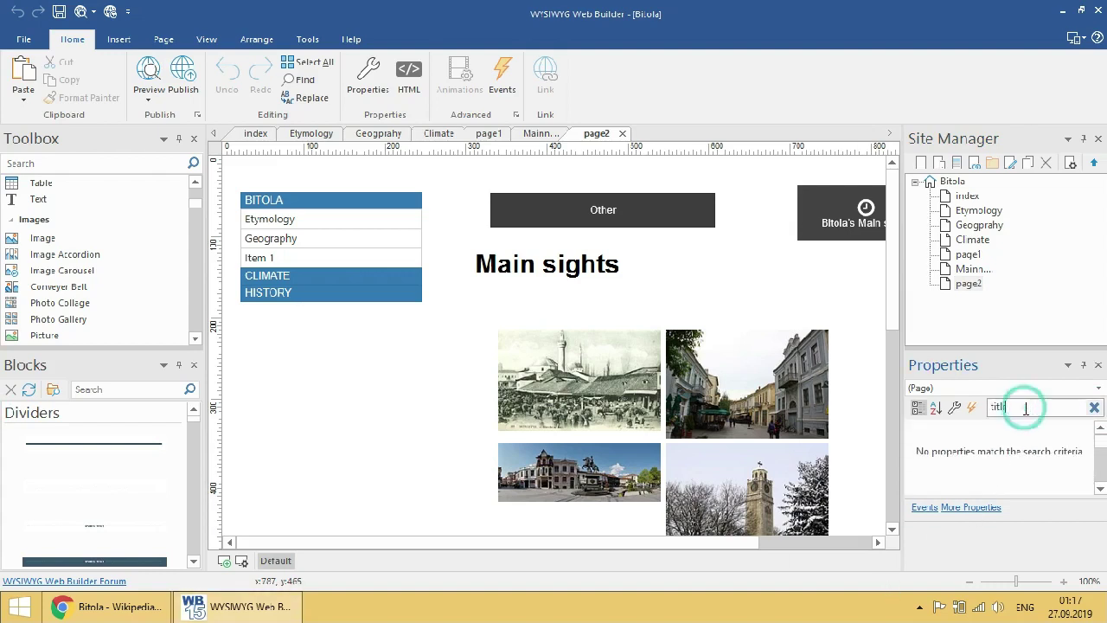
{"action": "key", "text": "BackSpace"}
{"action": "left_click", "coordinate": [1026, 447]}
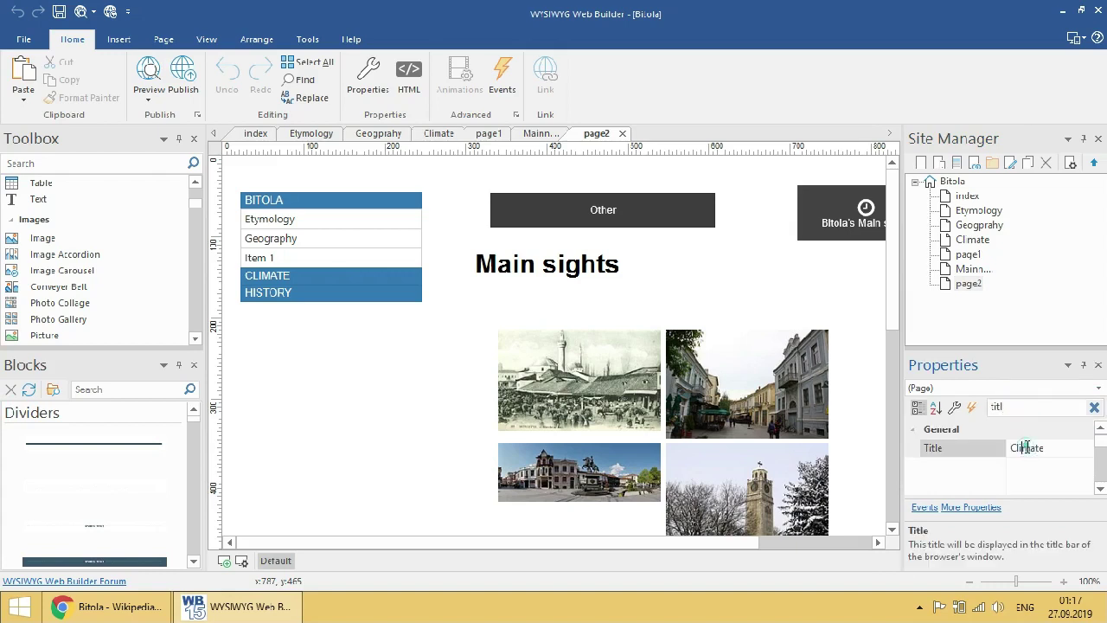
{"action": "left_click", "coordinate": [1027, 447]}
{"action": "type", "text": "C"}
{"action": "left_click", "coordinate": [829, 283]}
- Replace the "Main sights" heading text on page2 with "Culture"
{"action": "left_click", "coordinate": [547, 269]}
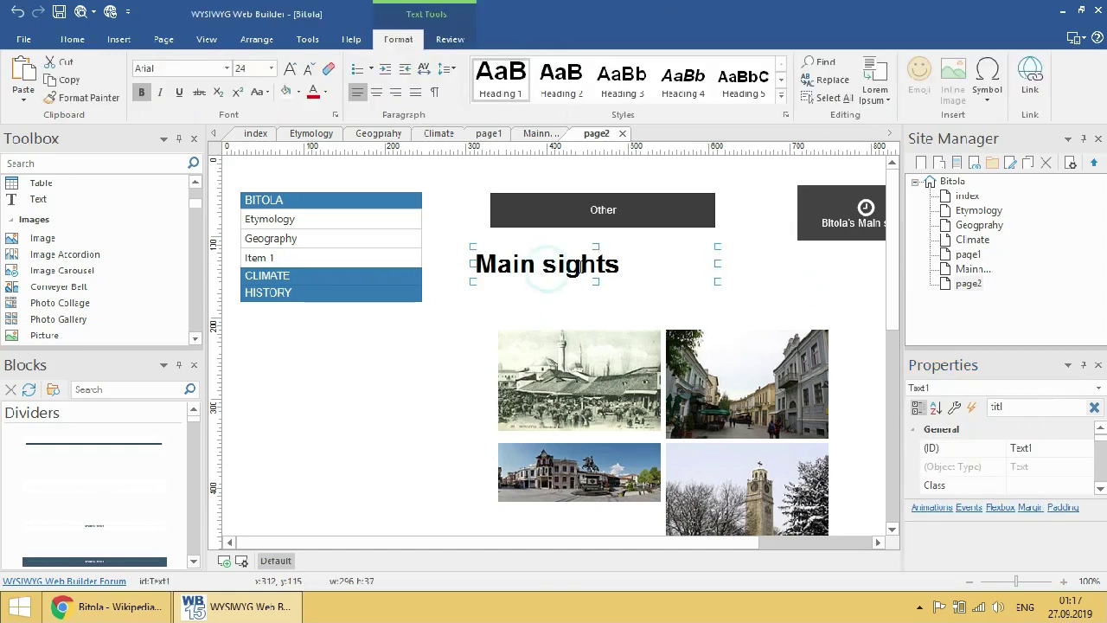
{"action": "double_click", "coordinate": [595, 265]}
{"action": "left_click_drag", "start_coordinate": [617, 268], "coordinate": [504, 272]}
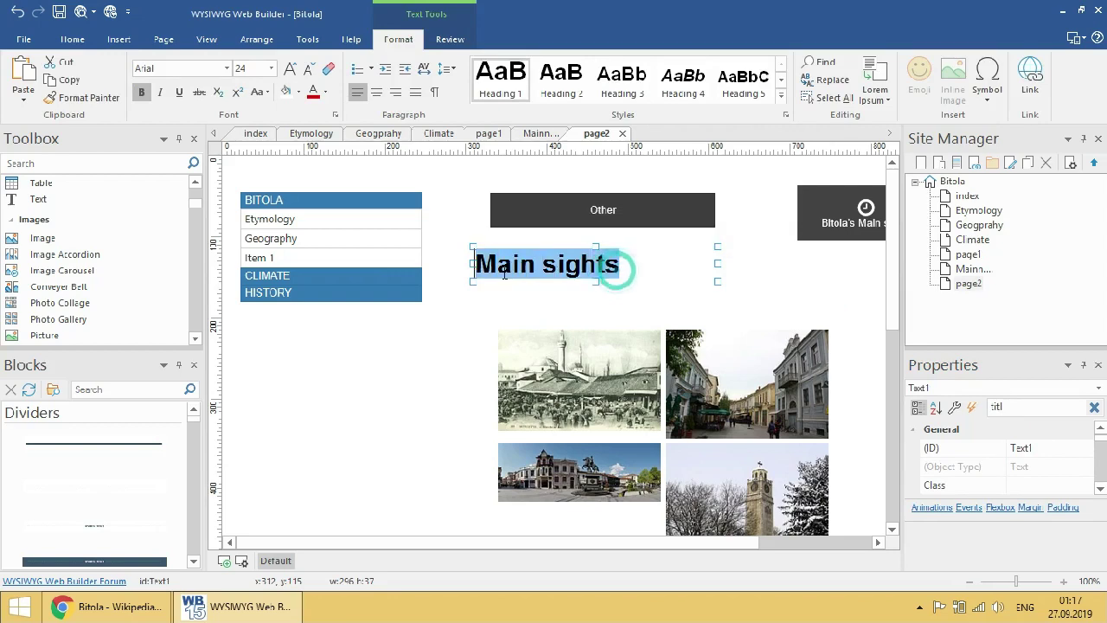
{"action": "type", "text": "Cu"}
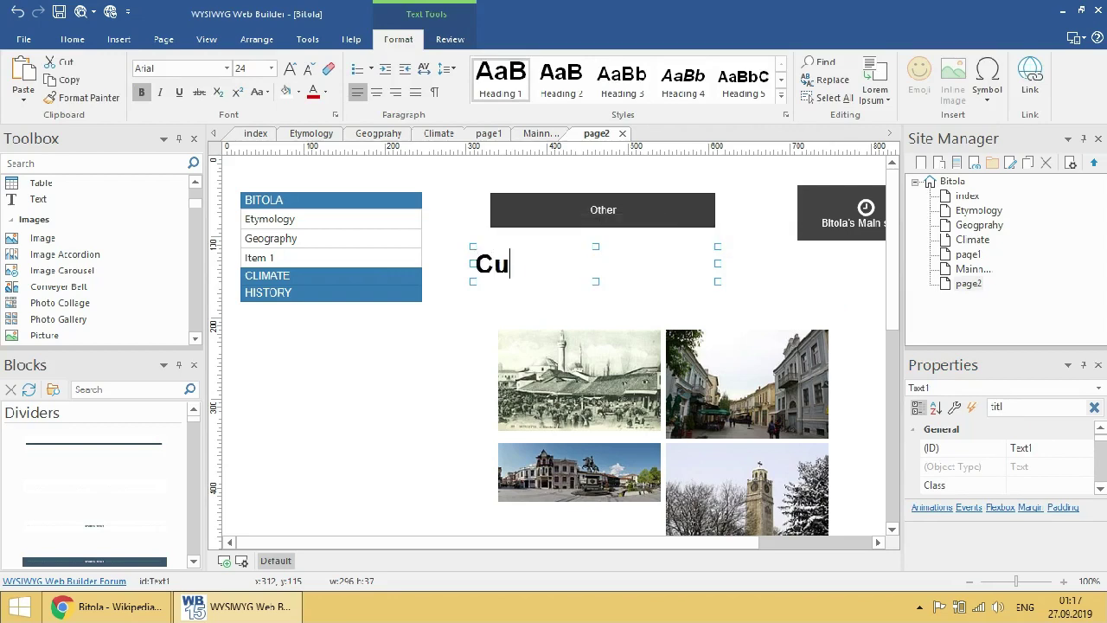
{"action": "type", "text": "lture"}
{"action": "left_click", "coordinate": [302, 441]}
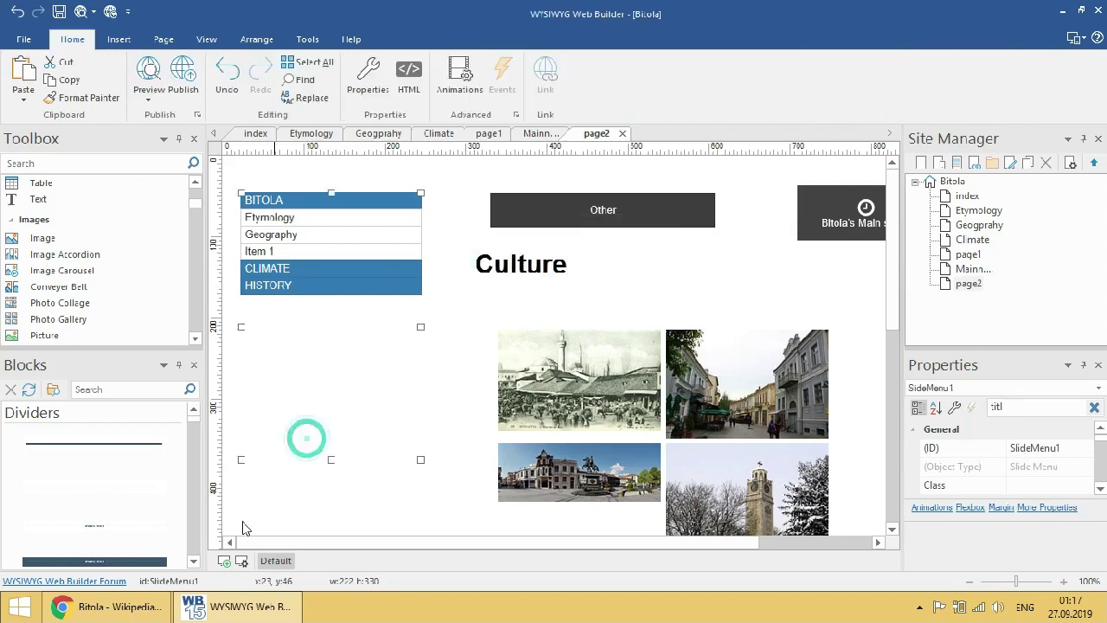
- Switch to Chrome, read through the Culture section of the Bitola Wikipedia article, and return to WYSIWYG Web Builder
{"action": "key", "text": "alt+Tab"}
{"action": "scroll", "coordinate": [299, 416], "scroll_direction": "down", "scroll_amount": 10}
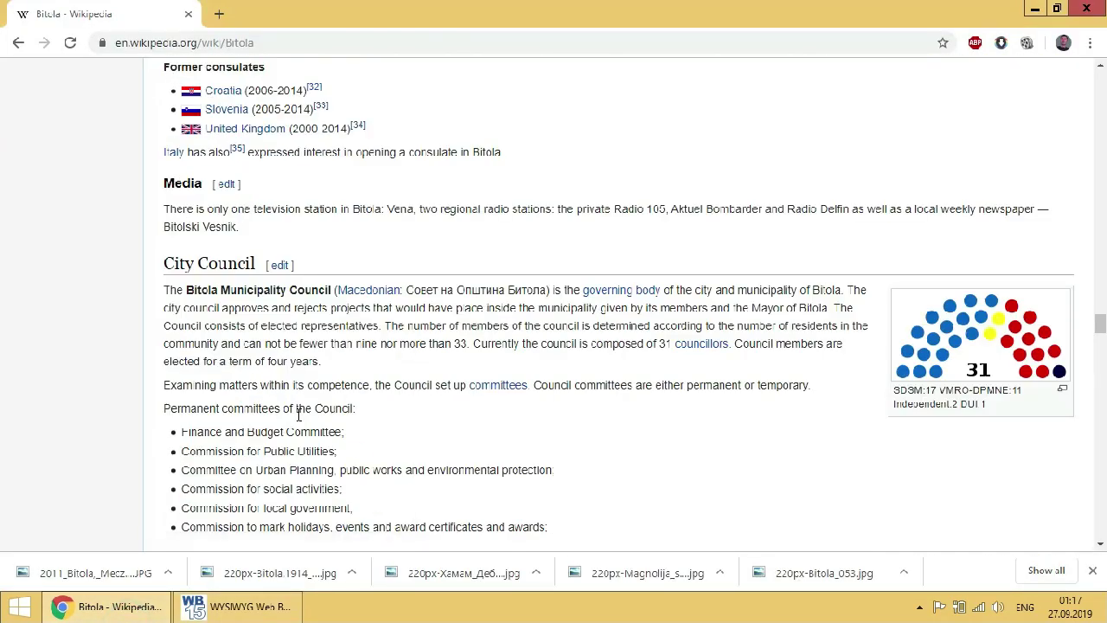
{"action": "scroll", "coordinate": [298, 415], "scroll_direction": "down", "scroll_amount": 10}
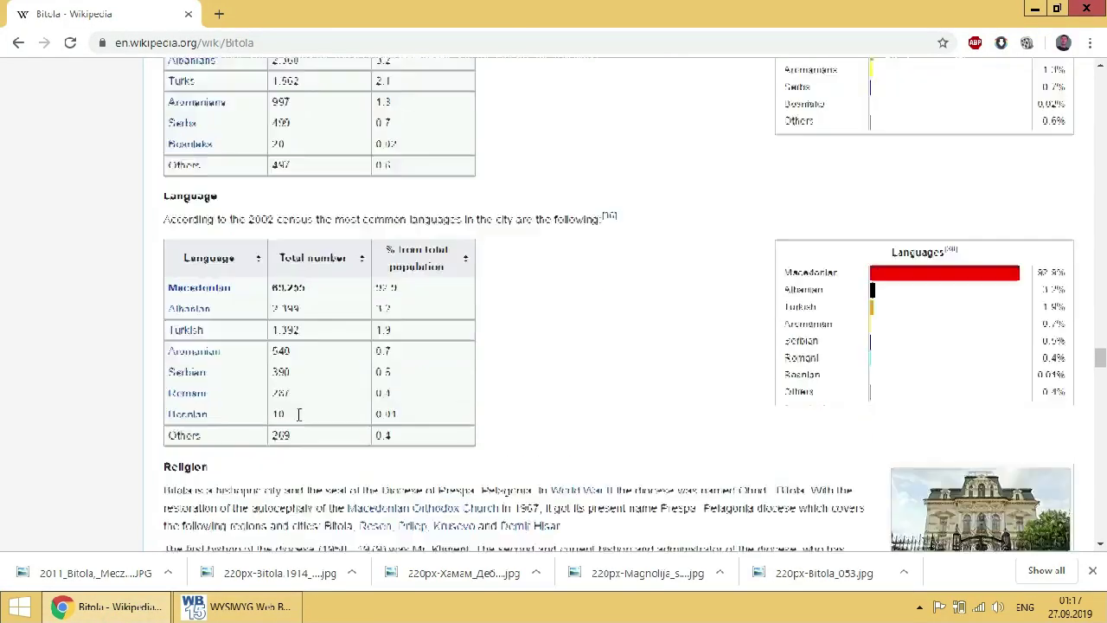
{"action": "scroll", "coordinate": [298, 415], "scroll_direction": "down", "scroll_amount": 10}
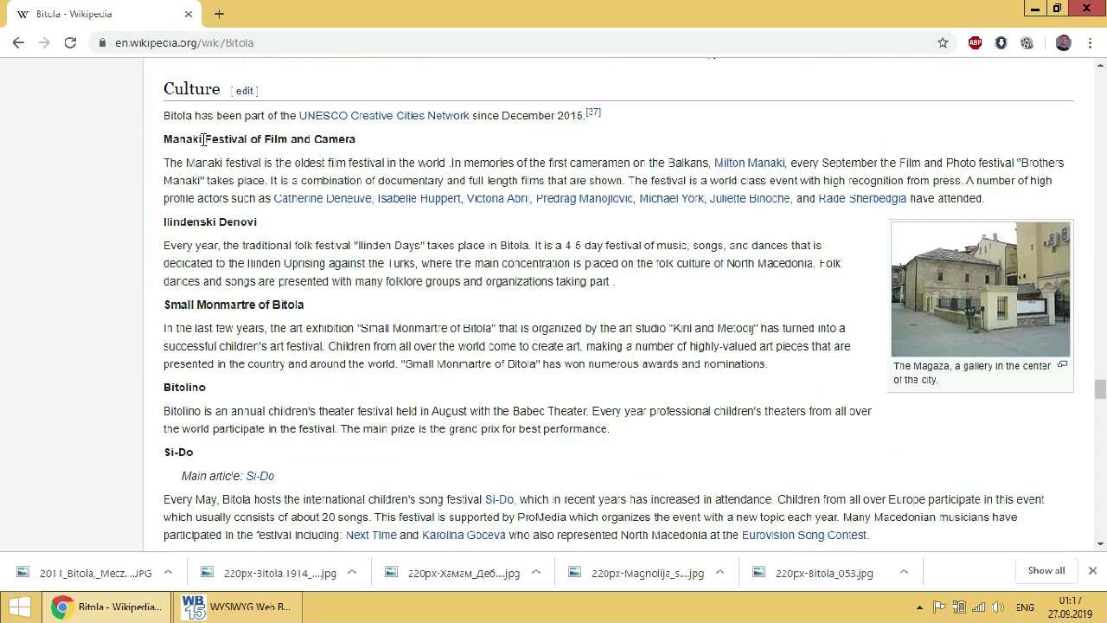
{"action": "scroll", "coordinate": [47, 323], "scroll_direction": "down", "scroll_amount": 1}
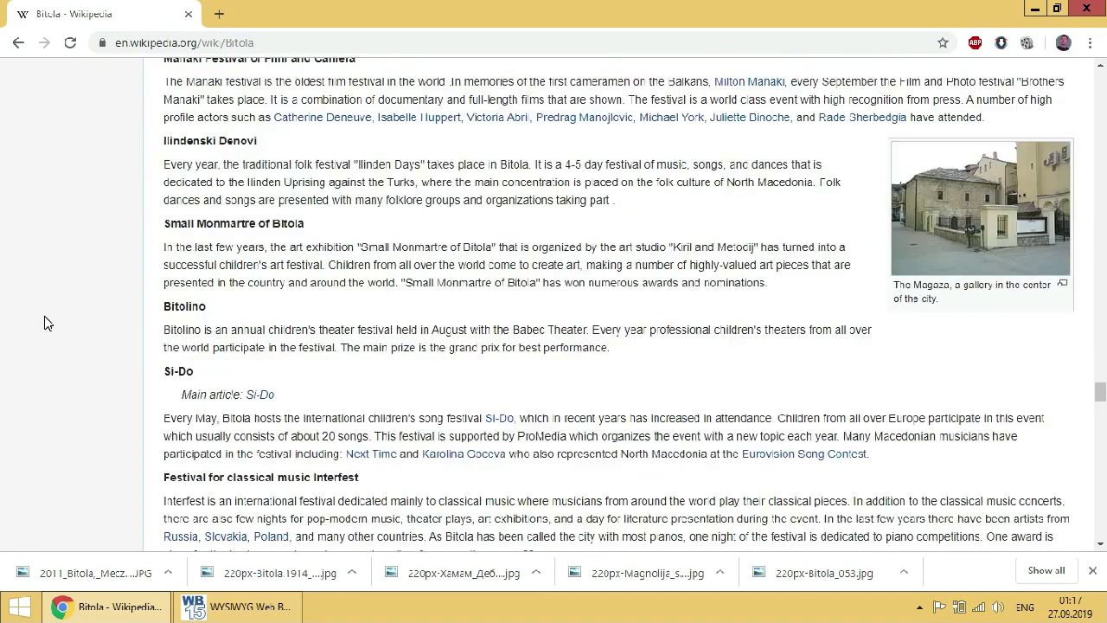
{"action": "scroll", "coordinate": [164, 378], "scroll_direction": "down", "scroll_amount": 1}
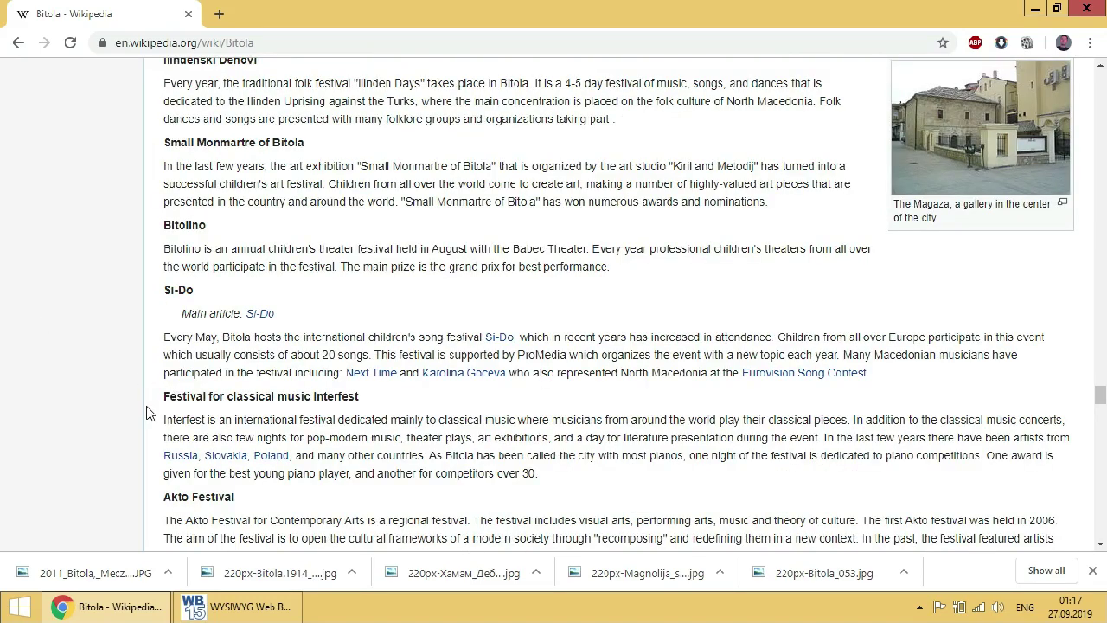
{"action": "scroll", "coordinate": [146, 414], "scroll_direction": "down", "scroll_amount": 2}
{"action": "scroll", "coordinate": [182, 414], "scroll_direction": "down", "scroll_amount": 1}
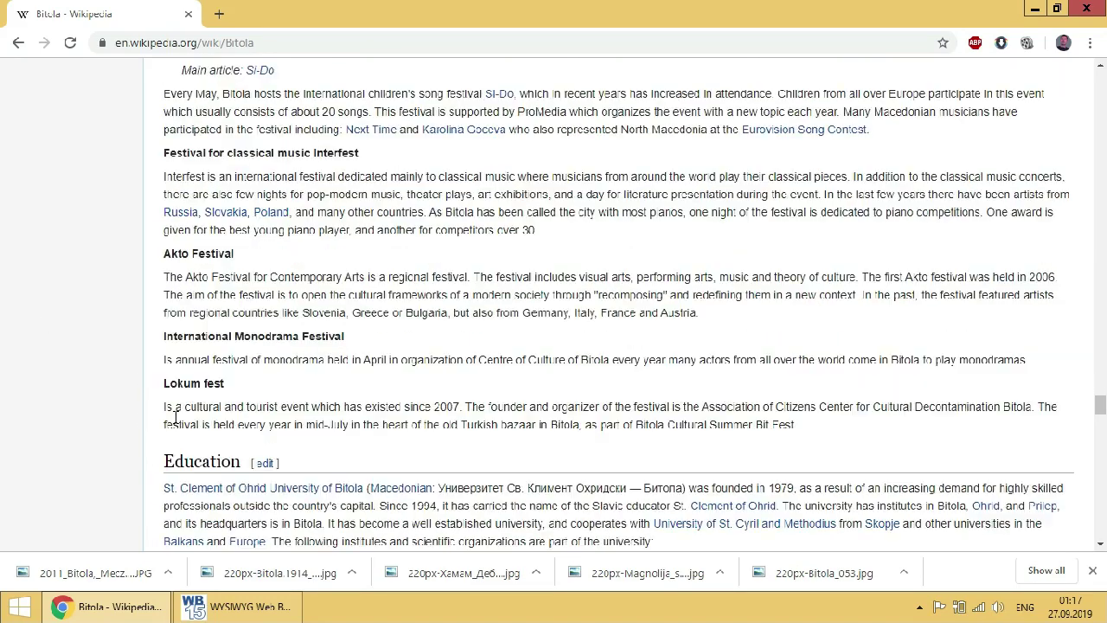
{"action": "scroll", "coordinate": [109, 399], "scroll_direction": "up", "scroll_amount": 6}
{"action": "key", "text": "alt+Tab"}
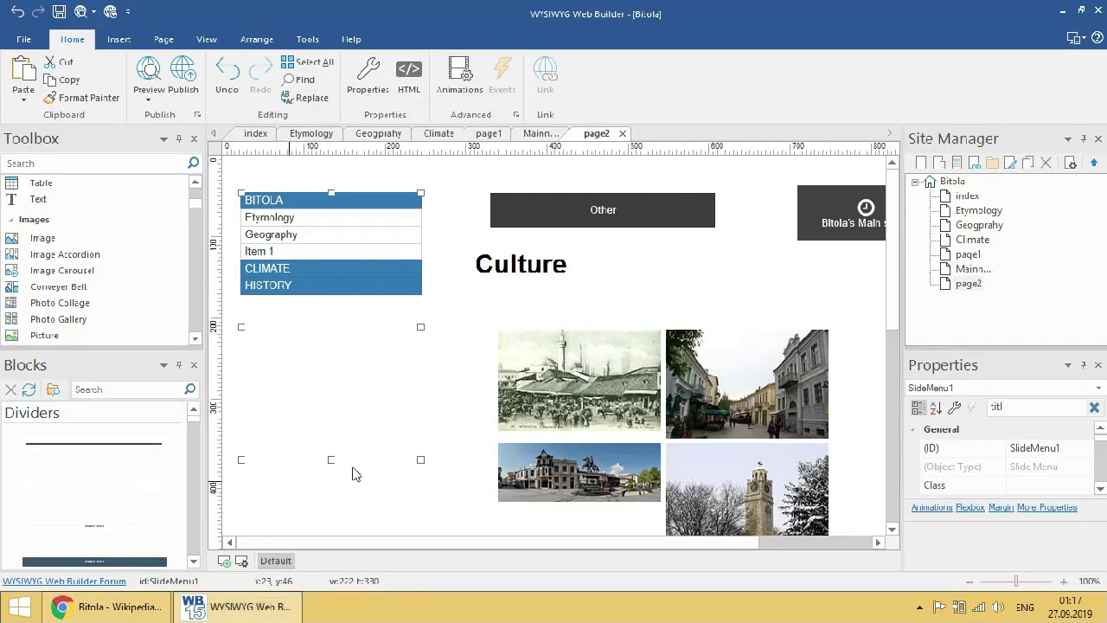
- Delete the photo gallery and the banknote-style building pictures below the Culture heading on page2
{"action": "left_click", "coordinate": [593, 391]}
{"action": "key", "text": "Delete"}
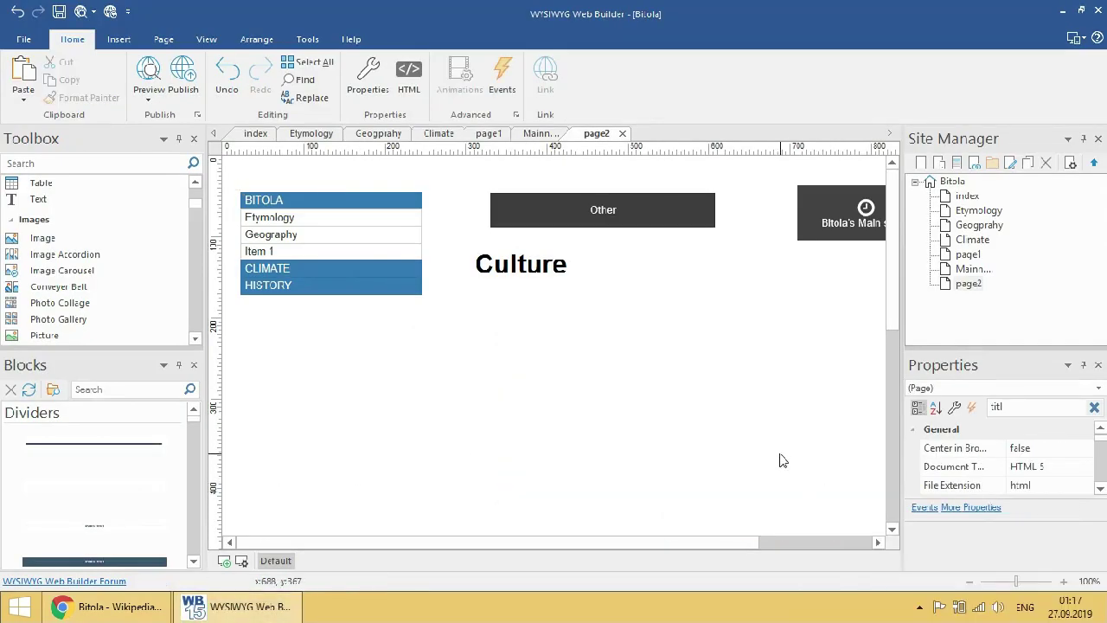
{"action": "scroll", "coordinate": [781, 457], "scroll_direction": "down", "scroll_amount": 1}
{"action": "scroll", "coordinate": [772, 443], "scroll_direction": "down", "scroll_amount": 2}
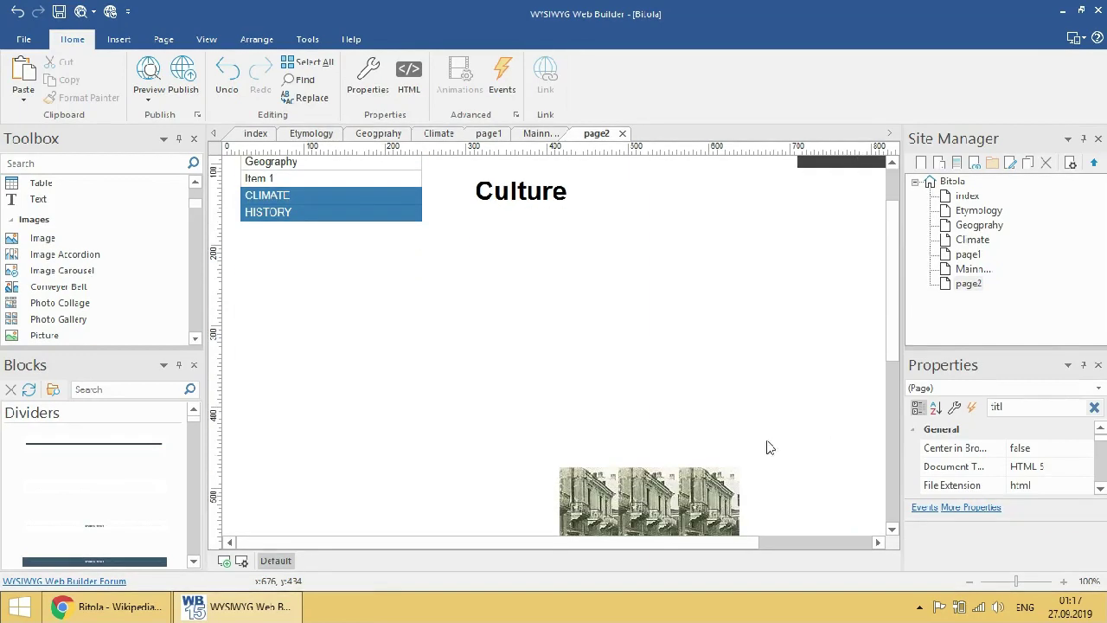
{"action": "left_click", "coordinate": [721, 492]}
{"action": "key", "text": "Delete"}
{"action": "scroll", "coordinate": [556, 314], "scroll_direction": "up", "scroll_amount": 2}
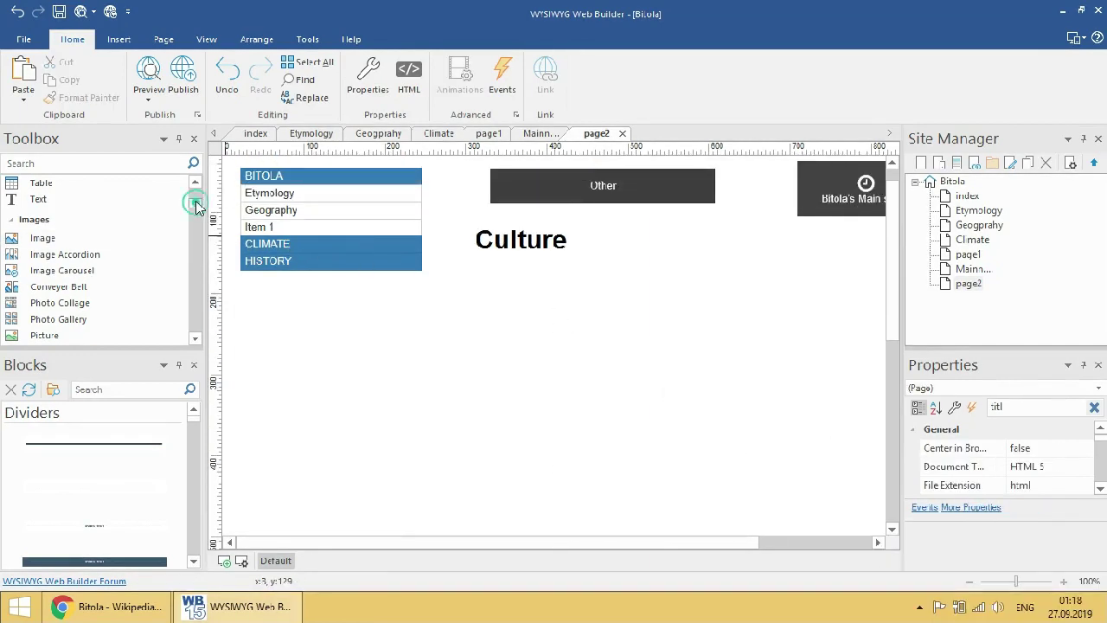
- Insert an HTML5 Video object of about 395 by 207 px below the Culture heading
{"action": "left_click_drag", "start_coordinate": [198, 198], "coordinate": [197, 250]}
{"action": "scroll", "coordinate": [177, 230], "scroll_direction": "down", "scroll_amount": 3}
{"action": "scroll", "coordinate": [185, 222], "scroll_direction": "up", "scroll_amount": 4}
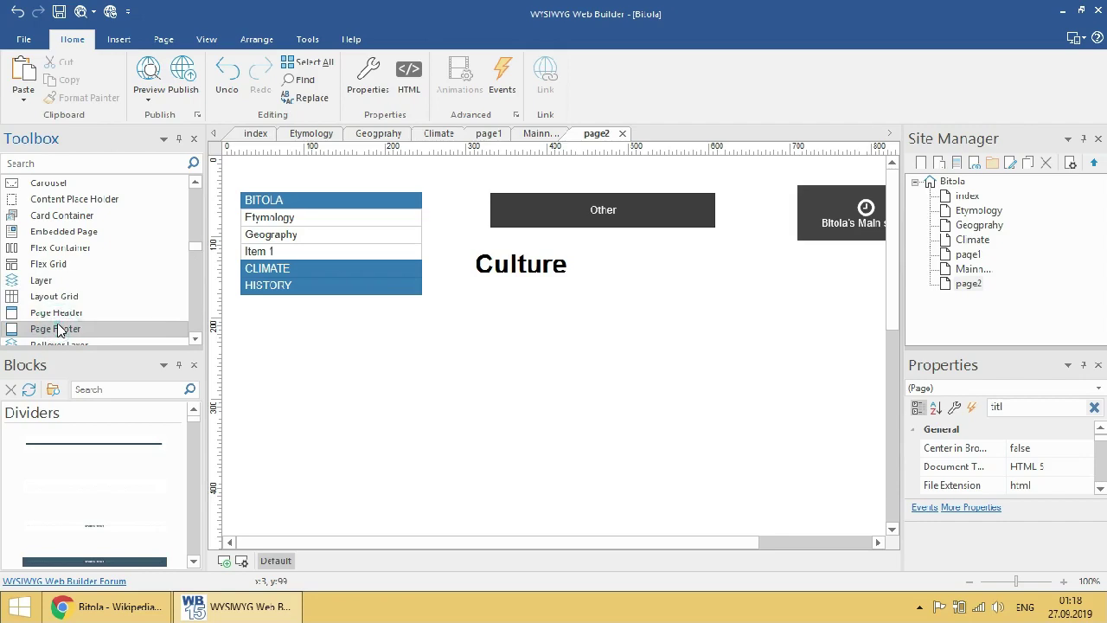
{"action": "scroll", "coordinate": [53, 281], "scroll_direction": "up", "scroll_amount": 2}
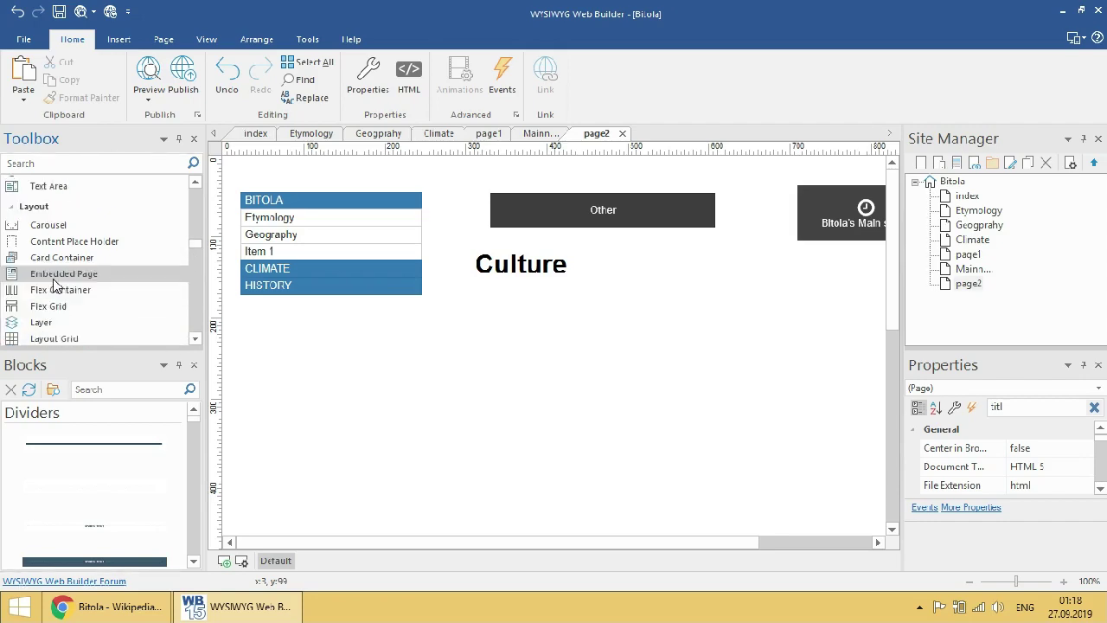
{"action": "scroll", "coordinate": [54, 285], "scroll_direction": "down", "scroll_amount": 4}
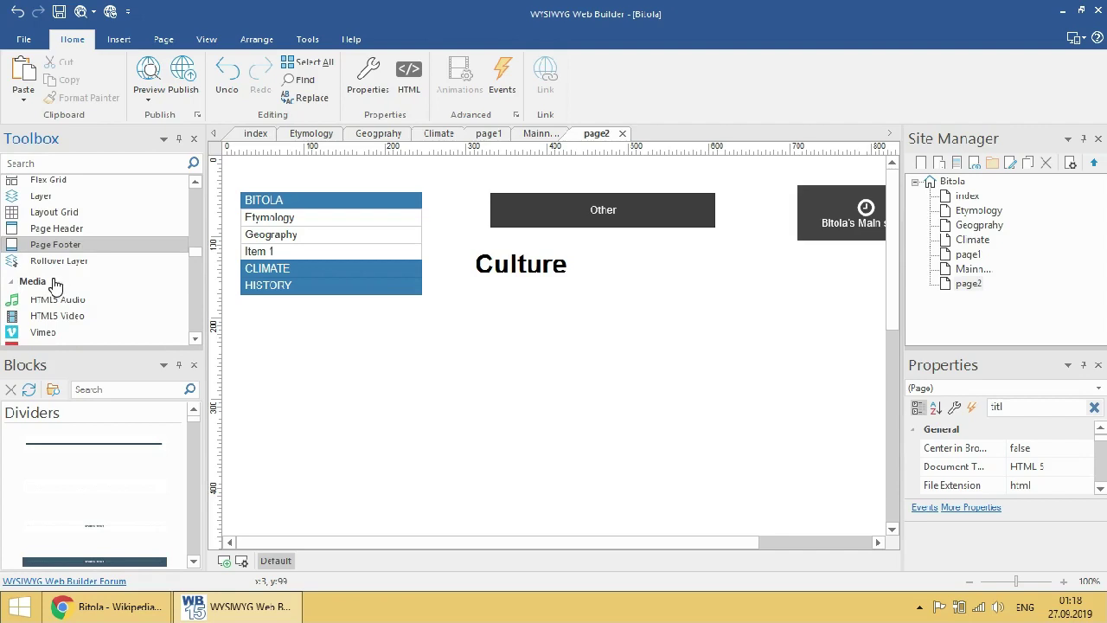
{"action": "left_click", "coordinate": [59, 316]}
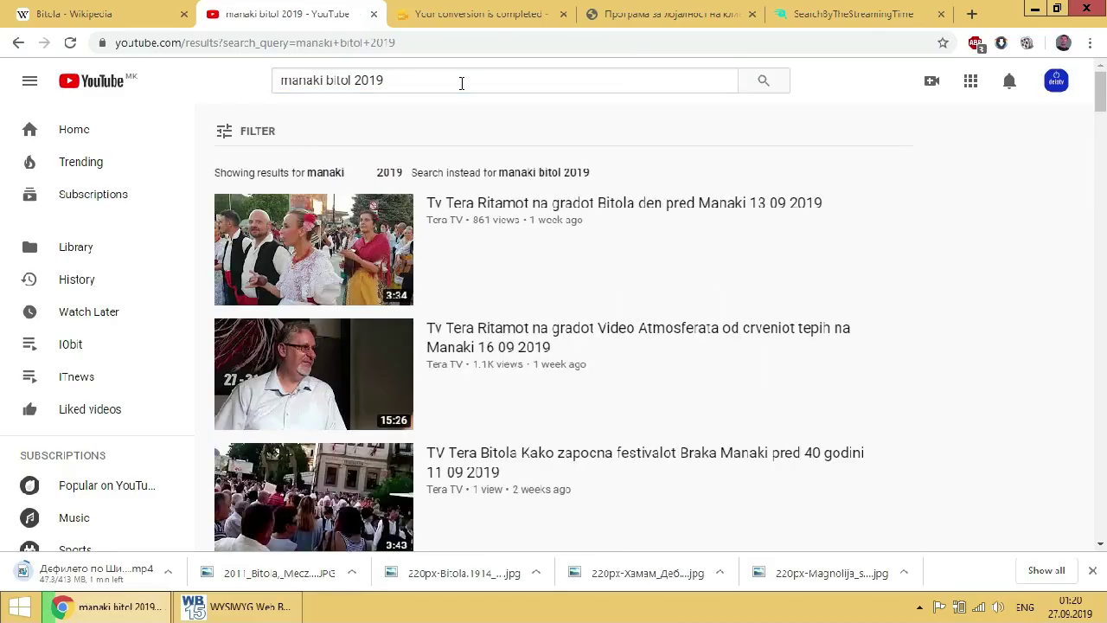
- Copy the link address of the YouTube video on the Manaki red carpet, 16 09 2019, and return to WYSIWYG Web Builder
{"action": "right_click", "coordinate": [507, 338]}
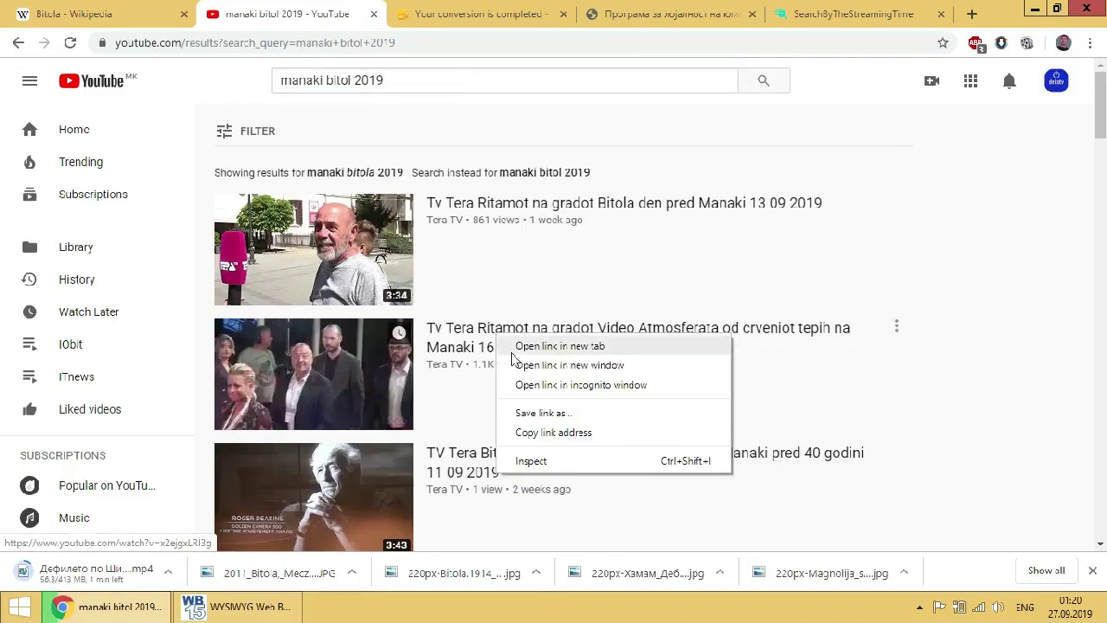
{"action": "left_click", "coordinate": [554, 432]}
{"action": "key", "text": "alt+Tab"}
- Place a YouTube object below the HTML5 video frame and replace its URL with the copied video link
{"action": "scroll", "coordinate": [556, 397], "scroll_direction": "down", "scroll_amount": 3}
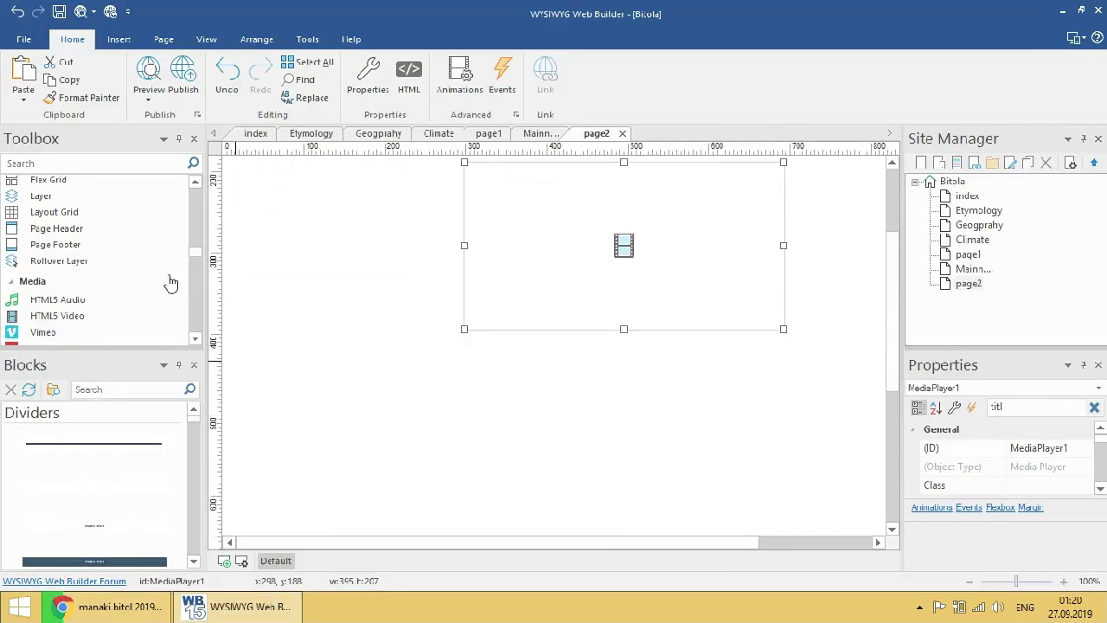
{"action": "left_click_drag", "start_coordinate": [194, 251], "coordinate": [194, 259]}
{"action": "left_click_drag", "start_coordinate": [47, 231], "coordinate": [572, 433]}
{"action": "double_click", "coordinate": [571, 433]}
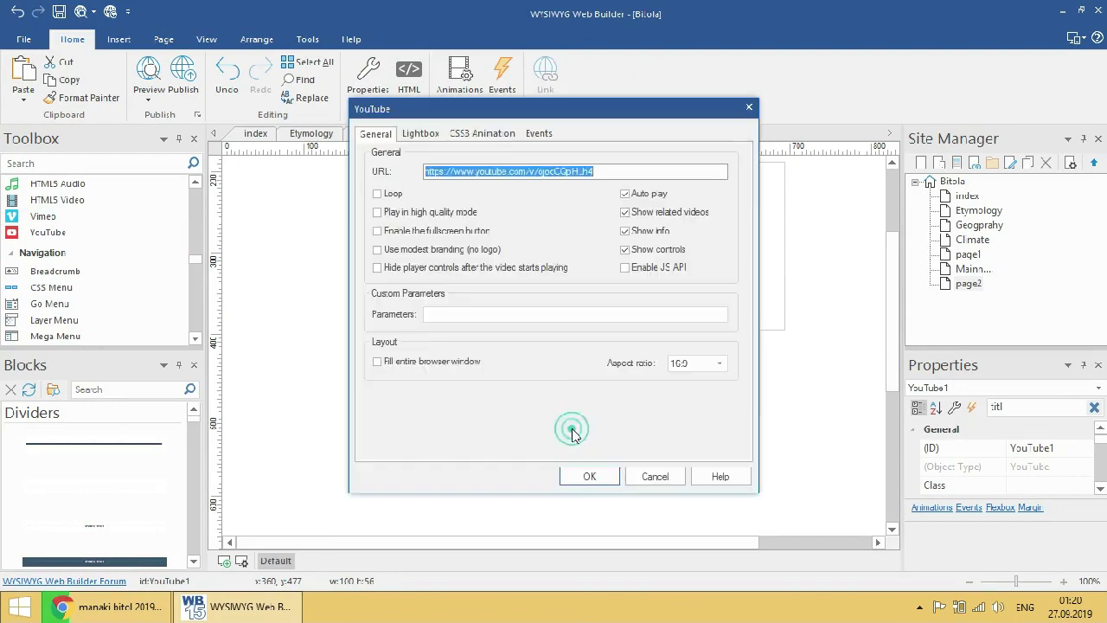
{"action": "right_click", "coordinate": [491, 170]}
{"action": "left_click", "coordinate": [529, 234]}
{"action": "left_click", "coordinate": [589, 475]}
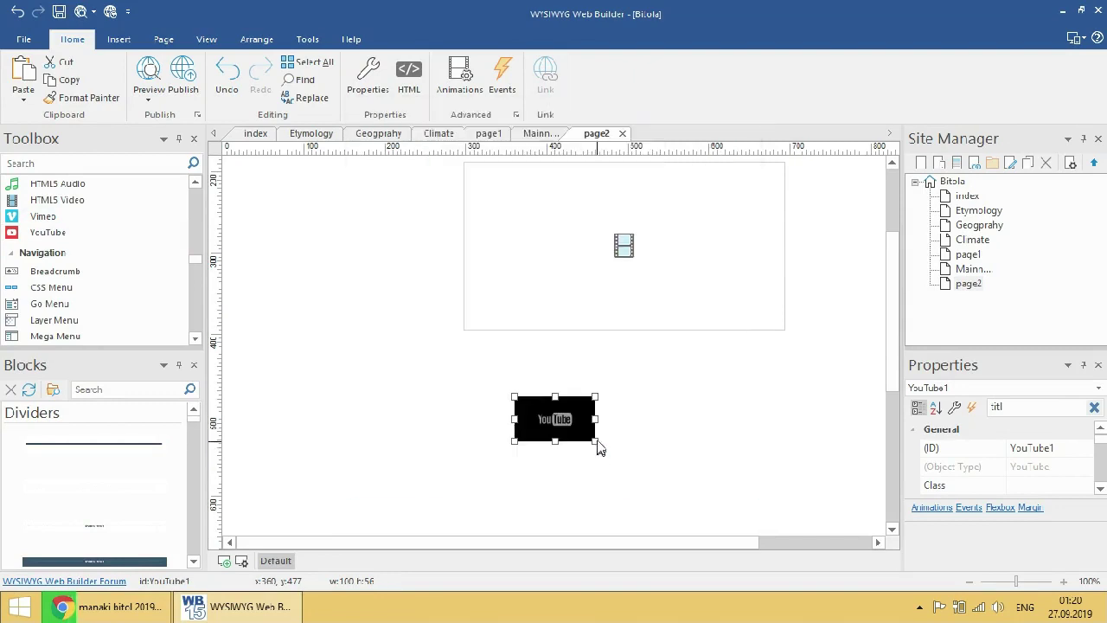
- Enlarge the YouTube object to about 395 by 222 px and align it directly under the HTML5 video frame
{"action": "left_click_drag", "start_coordinate": [598, 444], "coordinate": [803, 529]}
{"action": "left_click_drag", "start_coordinate": [731, 455], "coordinate": [664, 423]}
{"action": "left_click_drag", "start_coordinate": [754, 437], "coordinate": [785, 438]}
{"action": "scroll", "coordinate": [824, 415], "scroll_direction": "up", "scroll_amount": 3}
{"action": "scroll", "coordinate": [823, 416], "scroll_direction": "down", "scroll_amount": 1}
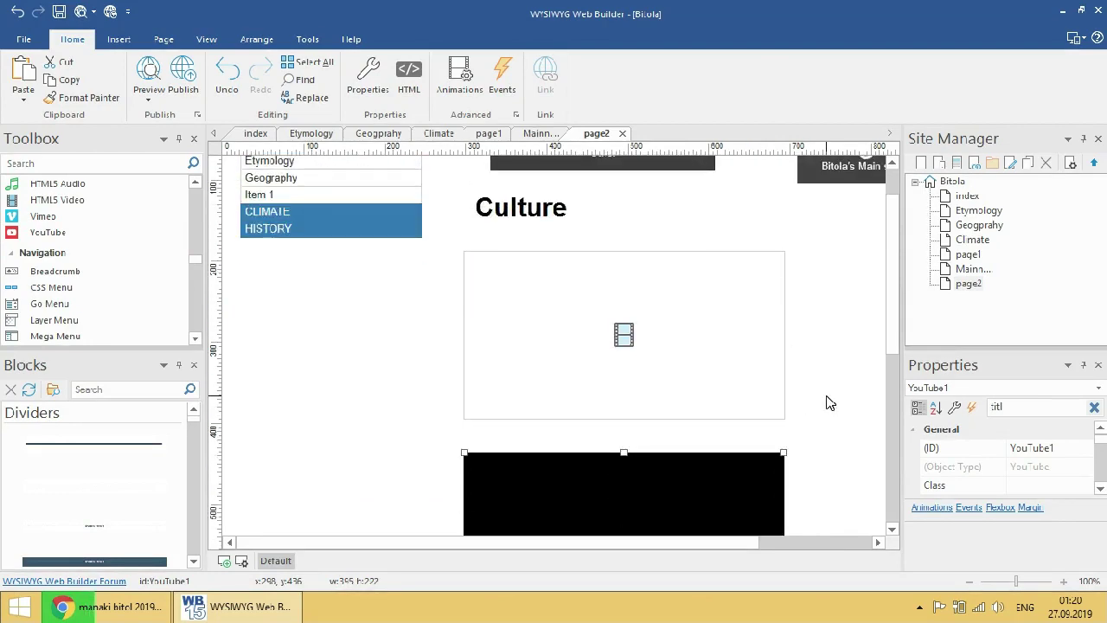
- Preview the Culture page in the browser and play the embedded YouTube video to test it
{"action": "scroll", "coordinate": [830, 401], "scroll_direction": "down", "scroll_amount": 5}
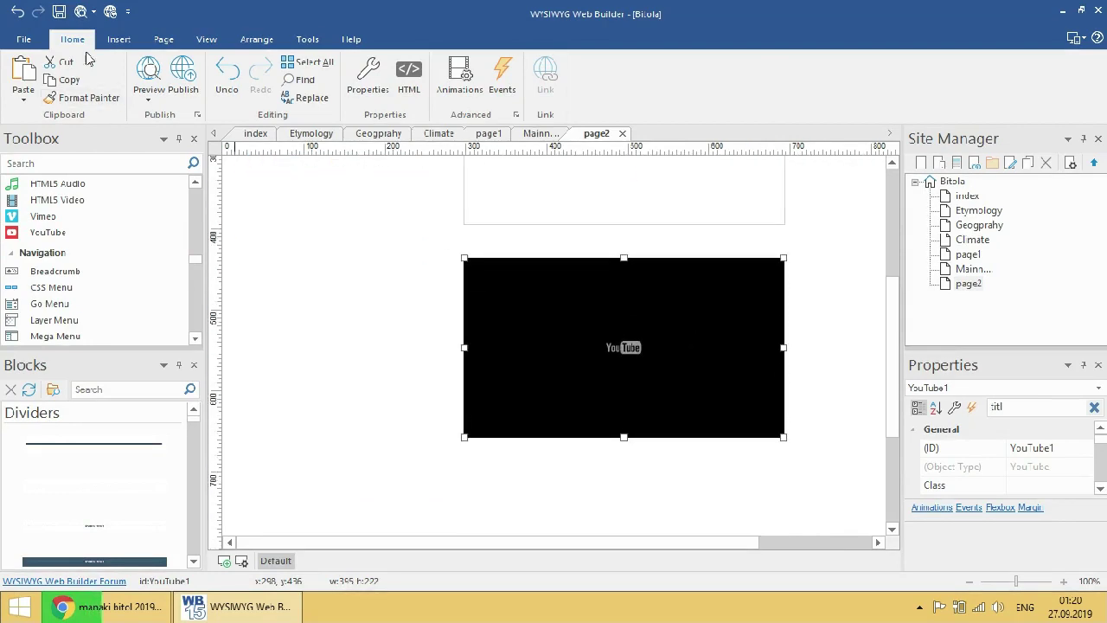
{"action": "left_click", "coordinate": [81, 13]}
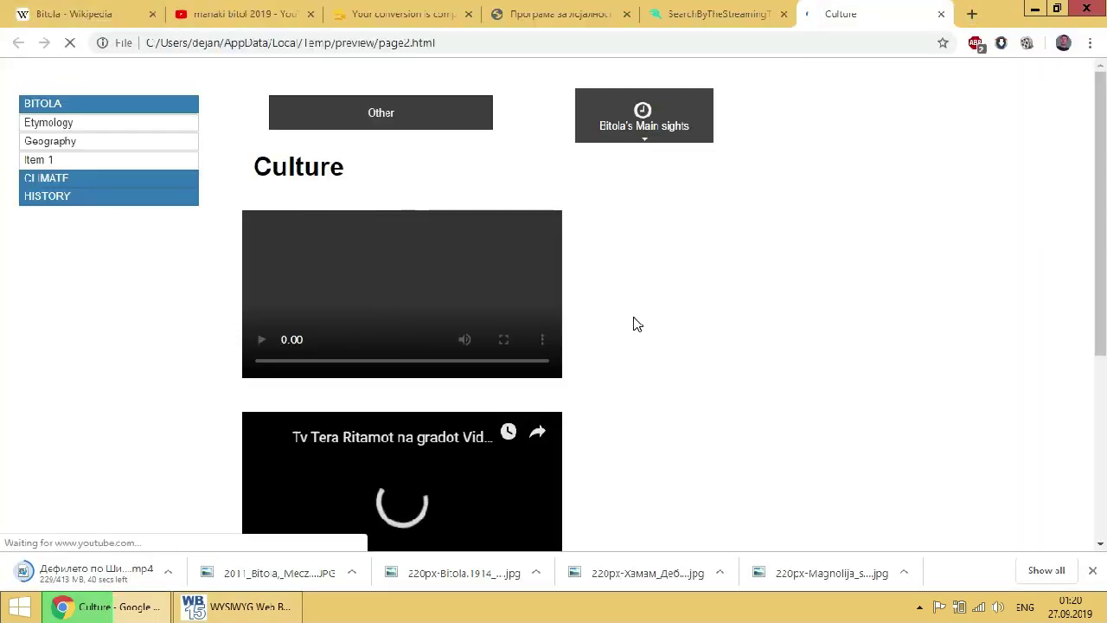
{"action": "scroll", "coordinate": [638, 320], "scroll_direction": "down", "scroll_amount": 2}
{"action": "left_click", "coordinate": [268, 416]}
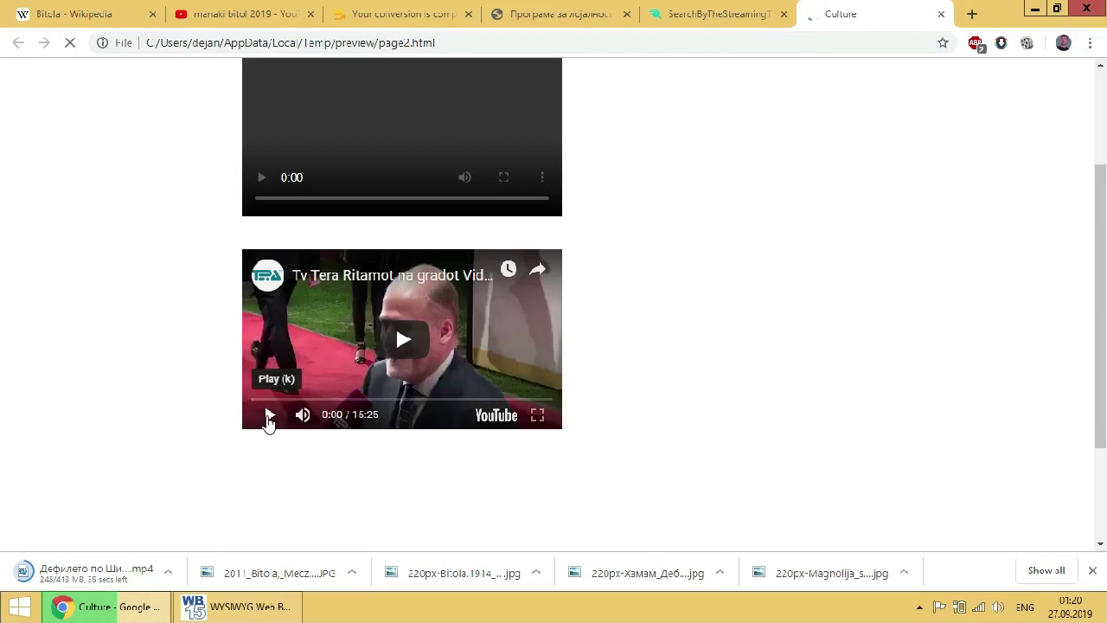
{"action": "left_click", "coordinate": [268, 416]}
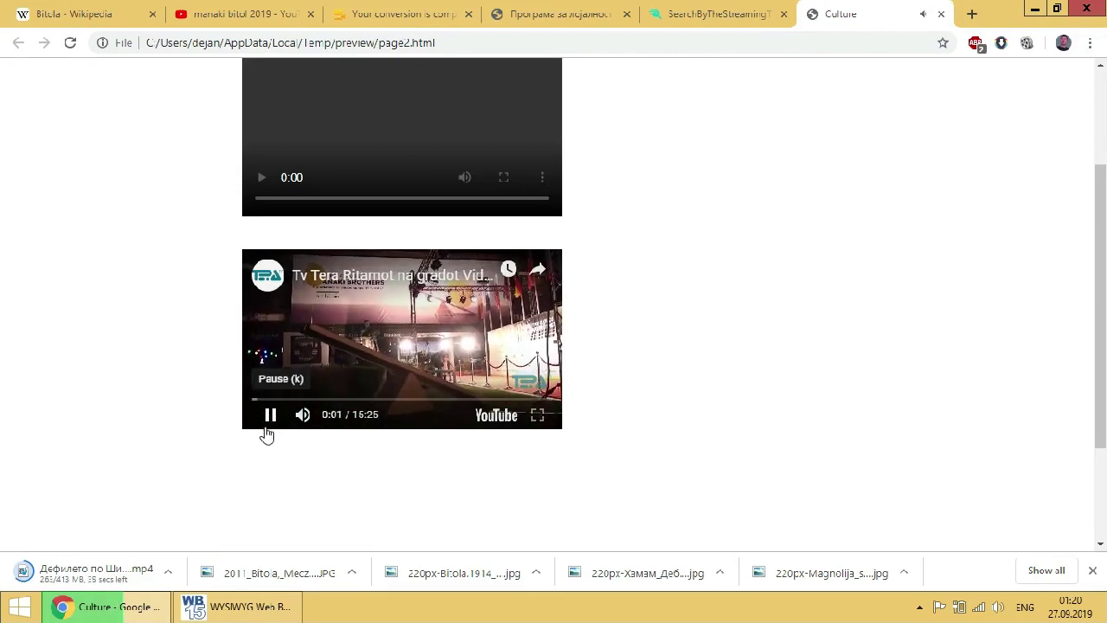
{"action": "scroll", "coordinate": [584, 333], "scroll_direction": "up", "scroll_amount": 2}
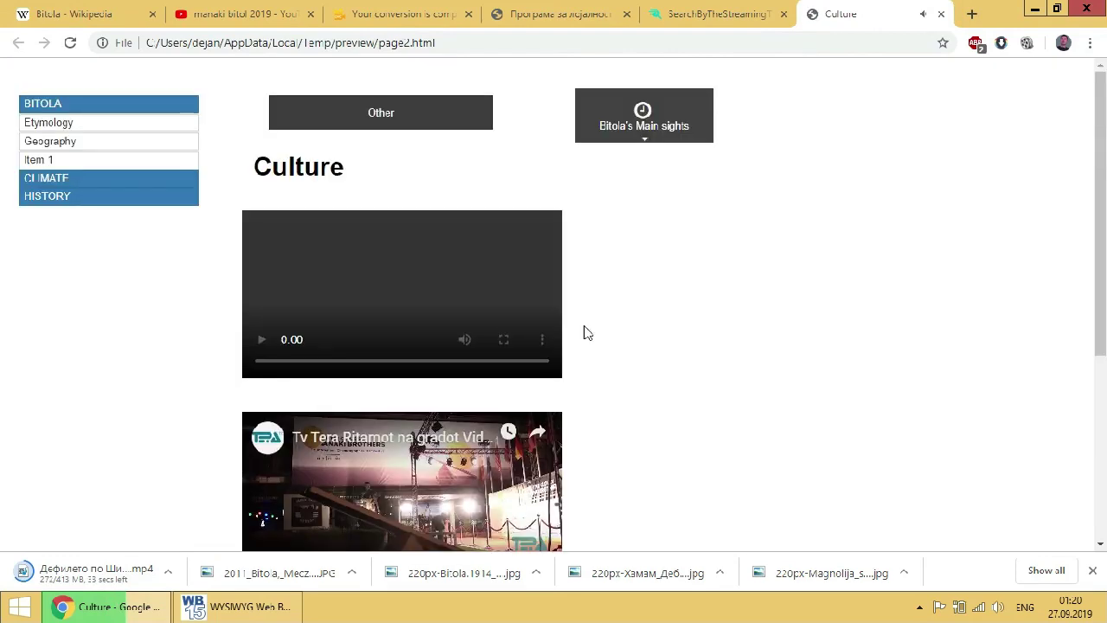
- Test the Etymology link and the Other menu in the preview, then close it and return to WYSIWYG Web Builder
{"action": "left_click", "coordinate": [76, 122]}
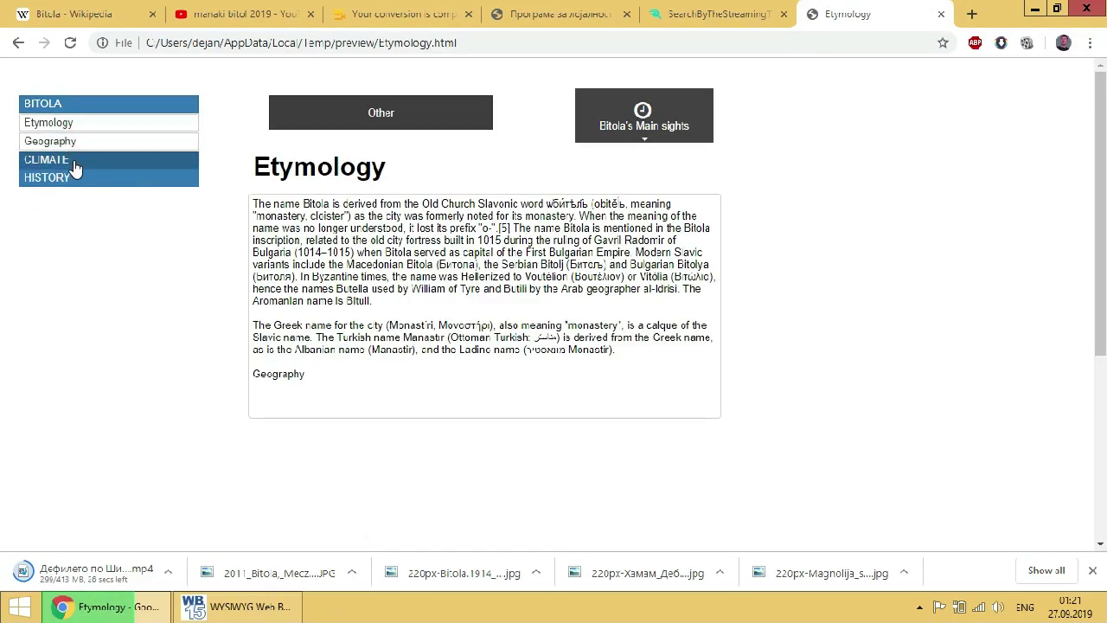
{"action": "left_click", "coordinate": [445, 117]}
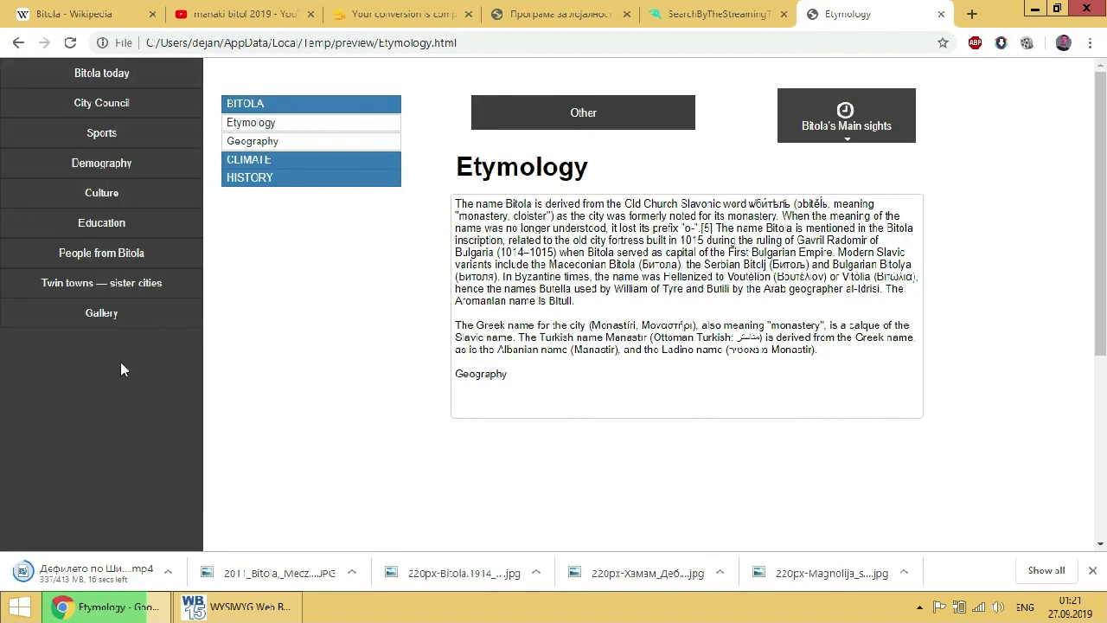
{"action": "mouse_move", "coordinate": [845, 175]}
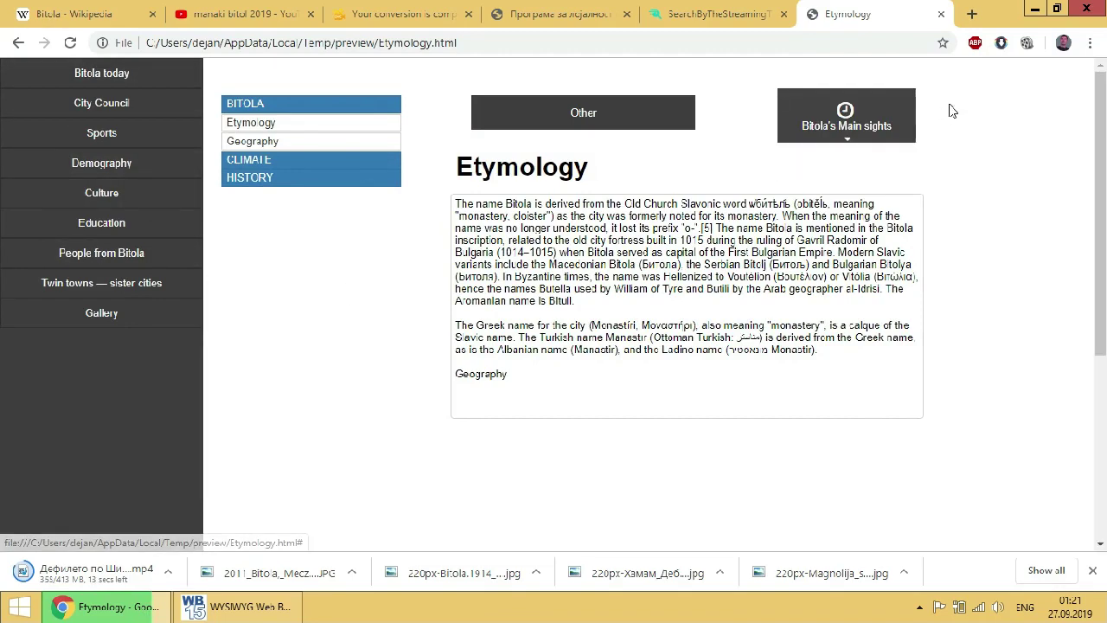
{"action": "left_click", "coordinate": [940, 15]}
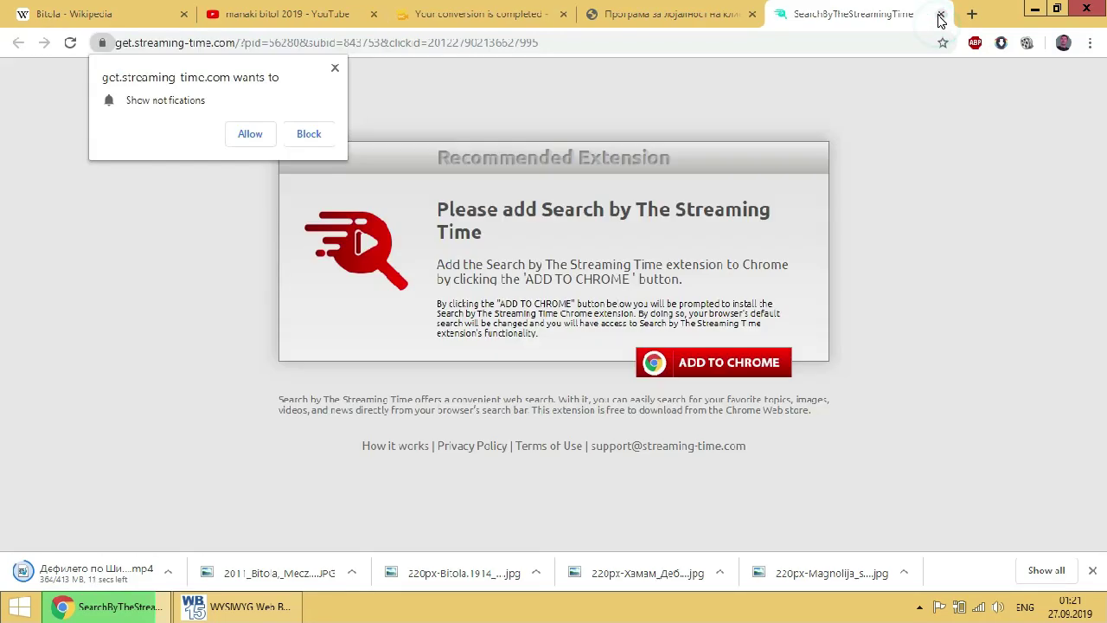
{"action": "left_click", "coordinate": [335, 68]}
{"action": "left_click", "coordinate": [270, 608]}
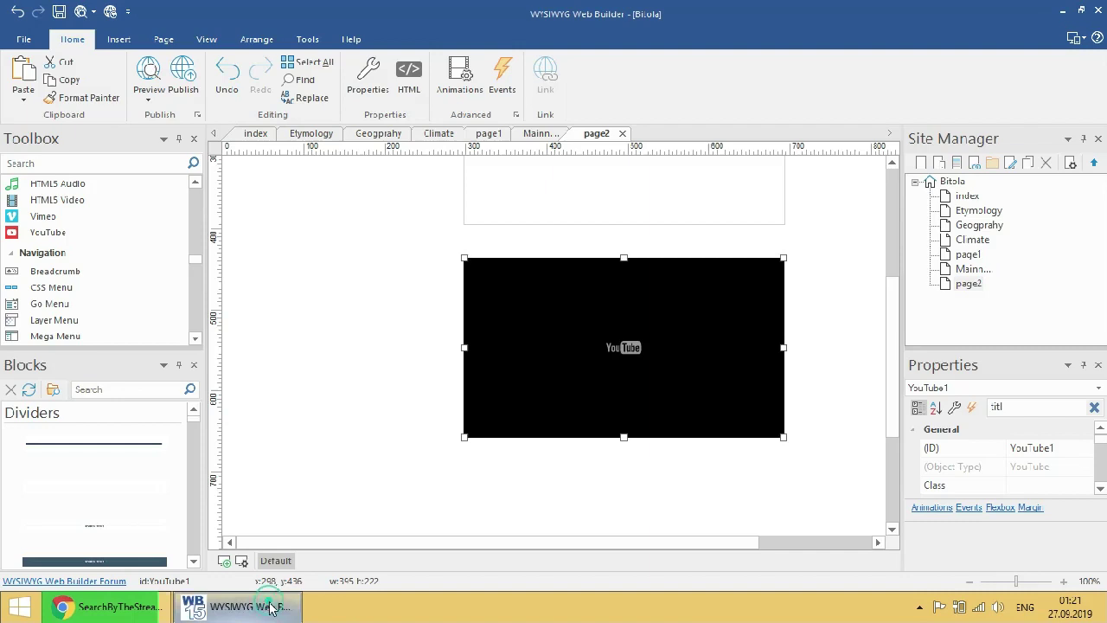
- On the Etymology page, link the slide menu's Geography item to the Geogprahy page
{"action": "double_click", "coordinate": [977, 209]}
{"action": "scroll", "coordinate": [338, 226], "scroll_direction": "up", "scroll_amount": 1}
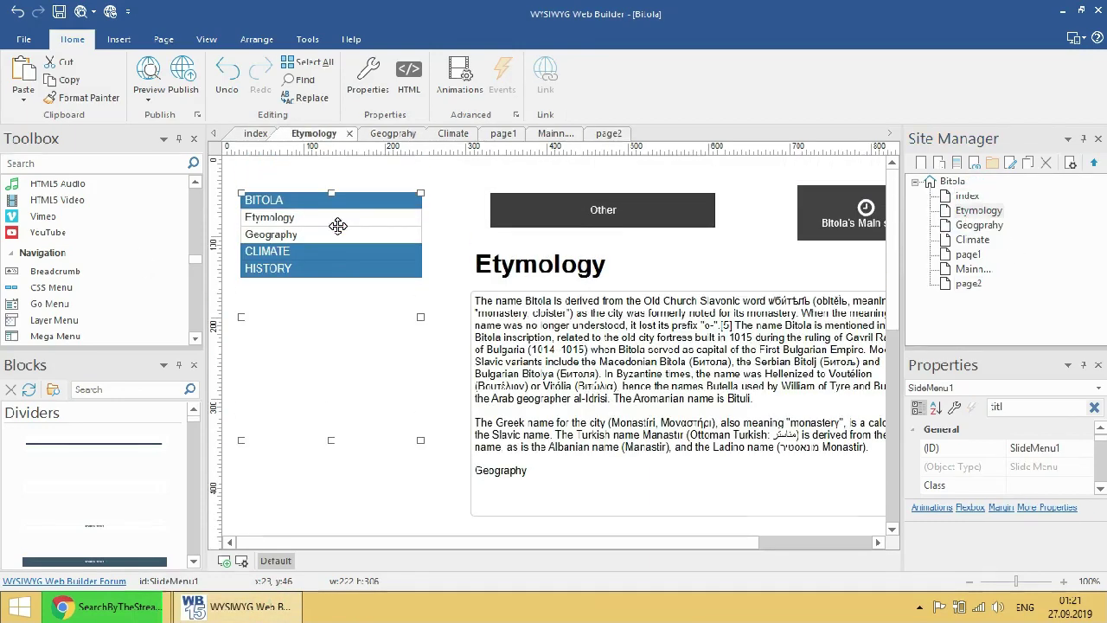
{"action": "double_click", "coordinate": [342, 219]}
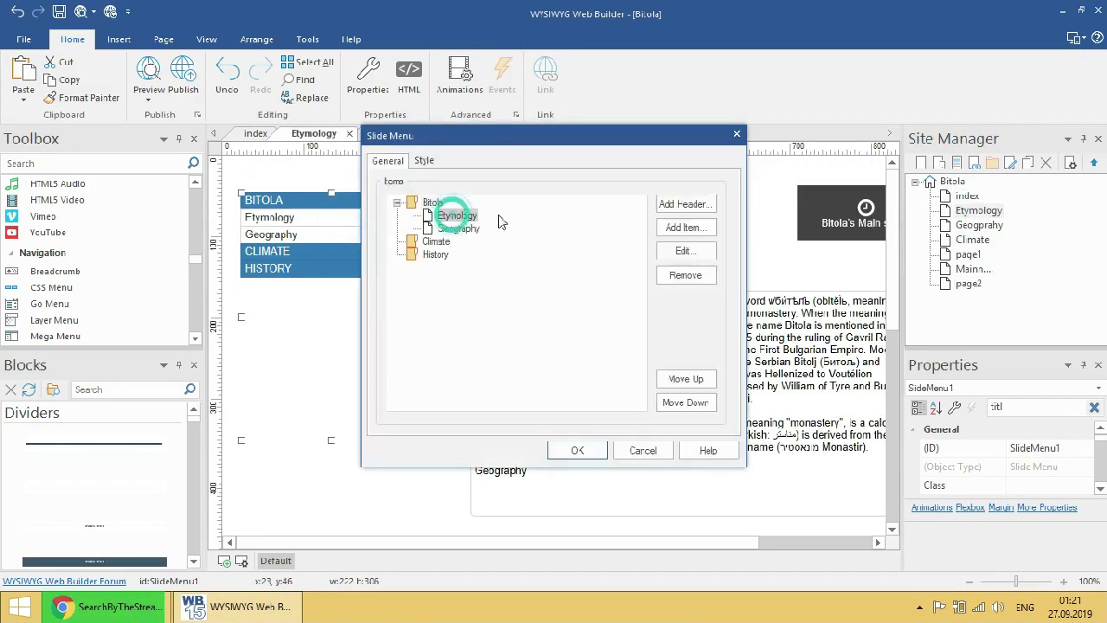
{"action": "left_click", "coordinate": [687, 248]}
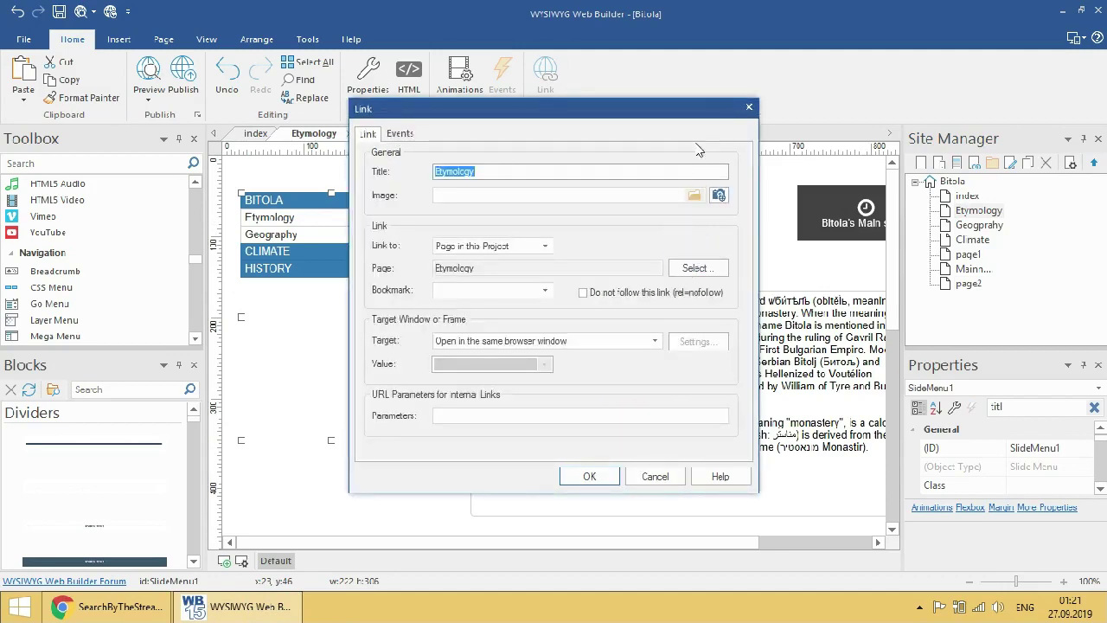
{"action": "left_click", "coordinate": [749, 107]}
{"action": "left_click", "coordinate": [685, 250]}
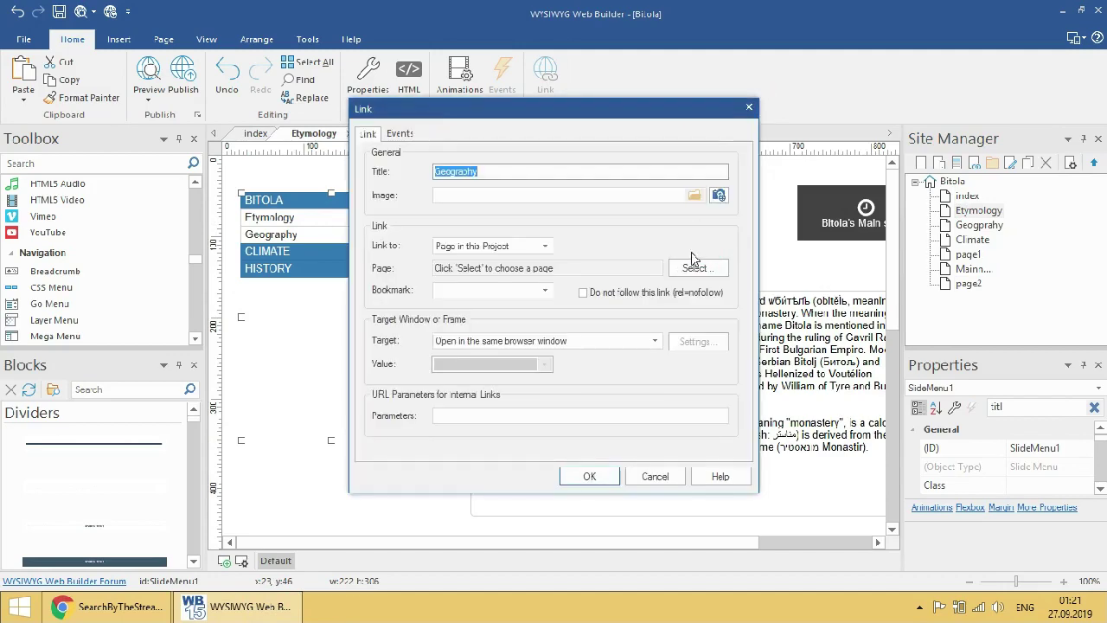
{"action": "left_click", "coordinate": [683, 267]}
{"action": "left_click", "coordinate": [629, 455]}
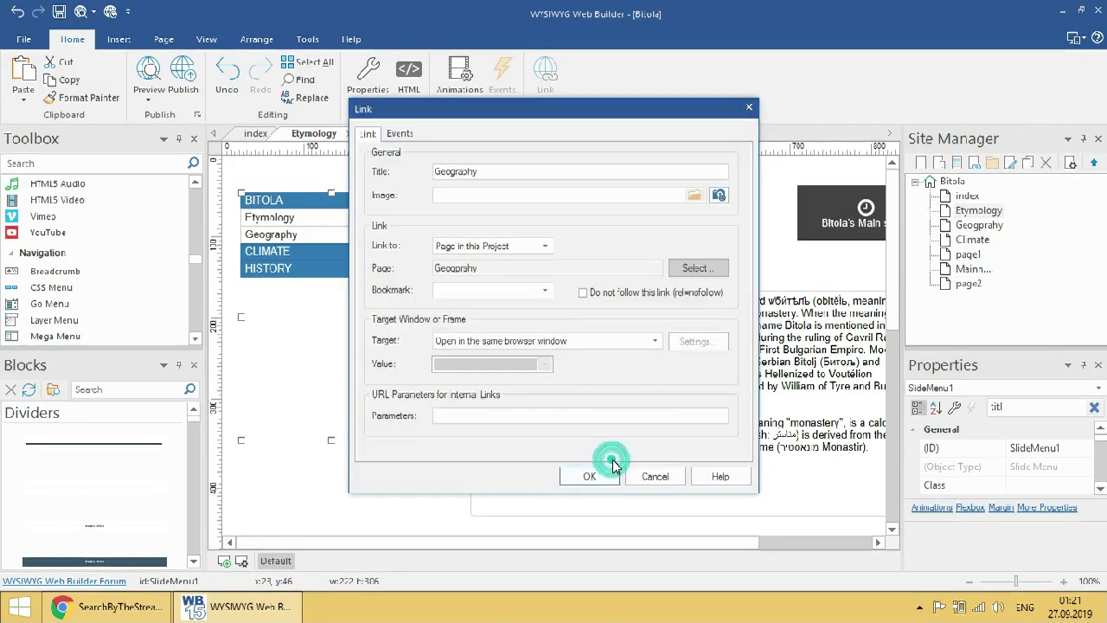
{"action": "left_click", "coordinate": [605, 476]}
{"action": "left_click", "coordinate": [589, 449]}
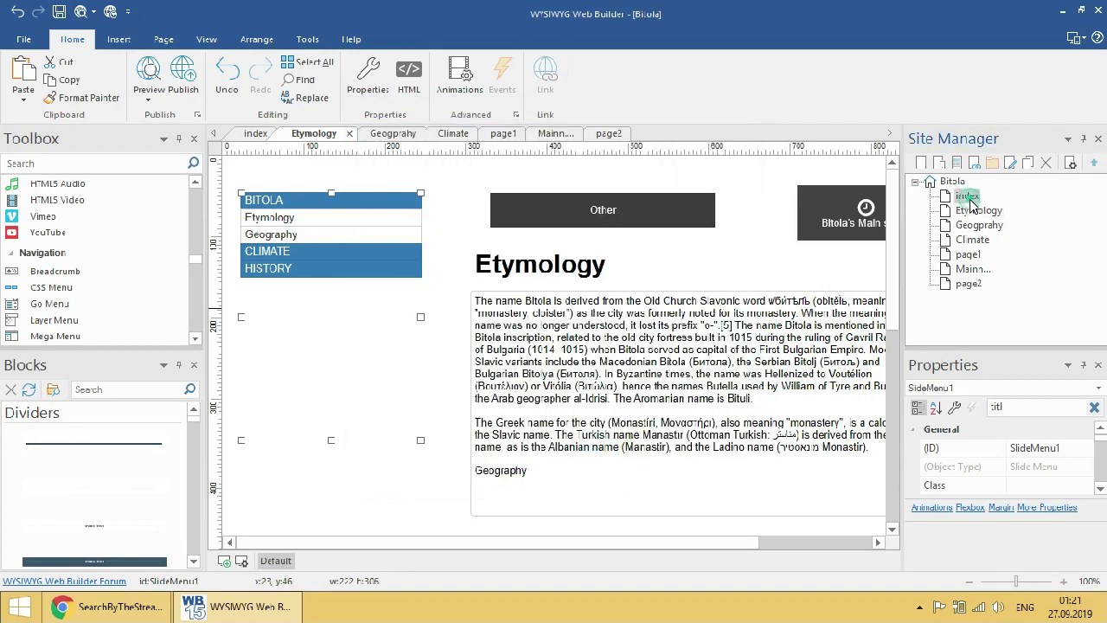
- On the index page, link the slide menu's Geography item to the Geogprahy page
{"action": "double_click", "coordinate": [968, 198]}
{"action": "double_click", "coordinate": [321, 191]}
{"action": "left_click", "coordinate": [678, 250]}
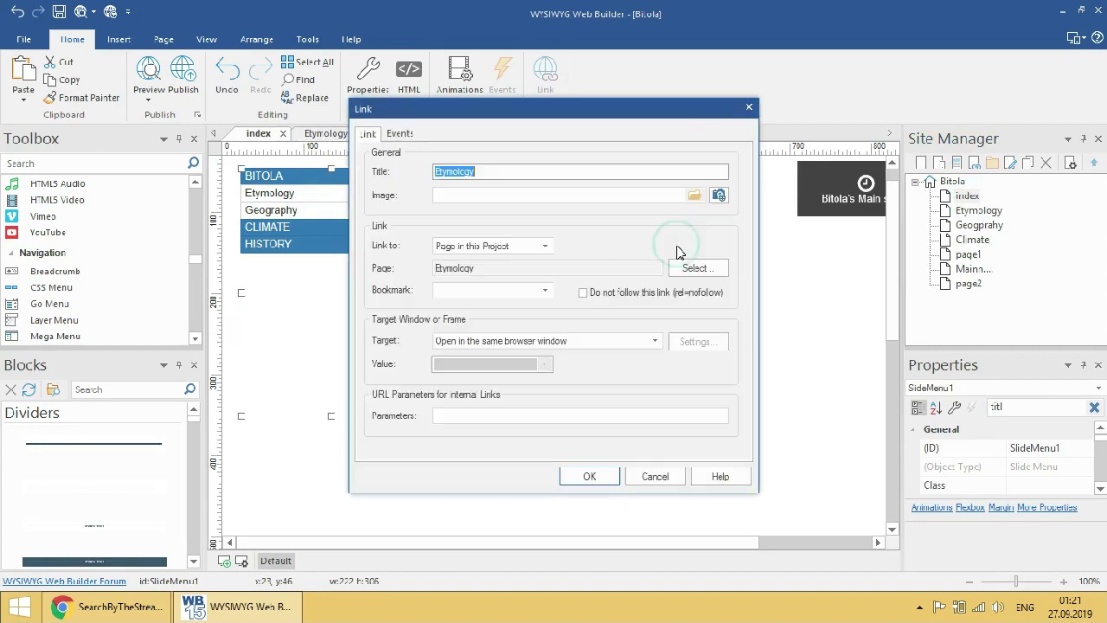
{"action": "left_click", "coordinate": [749, 107]}
{"action": "left_click", "coordinate": [454, 224]}
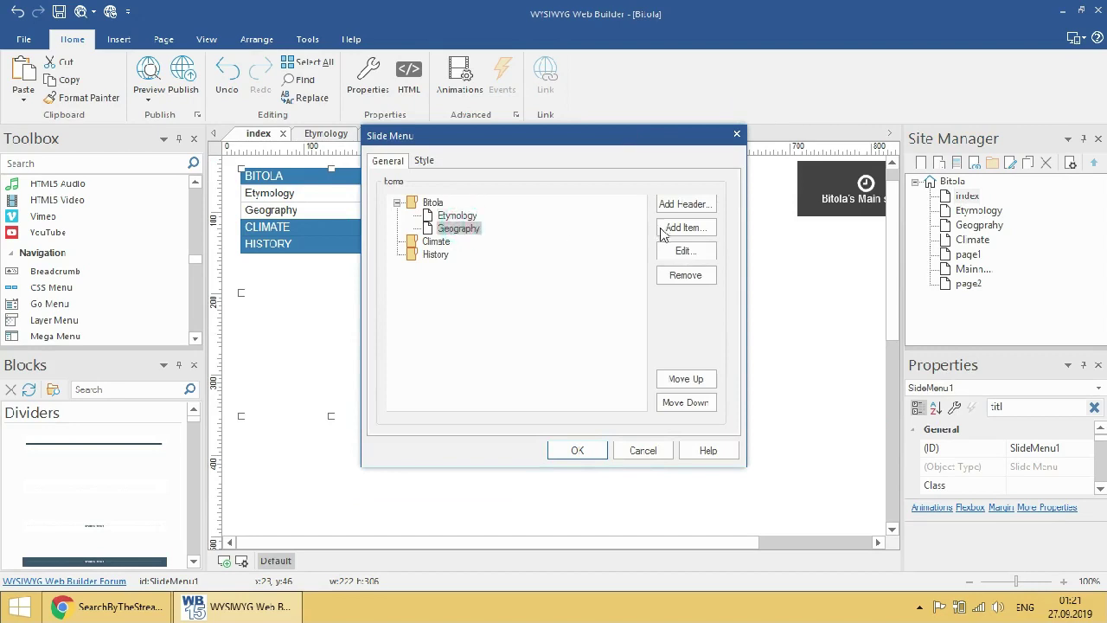
{"action": "left_click", "coordinate": [678, 250]}
{"action": "left_click", "coordinate": [696, 268]}
{"action": "left_click", "coordinate": [467, 224]}
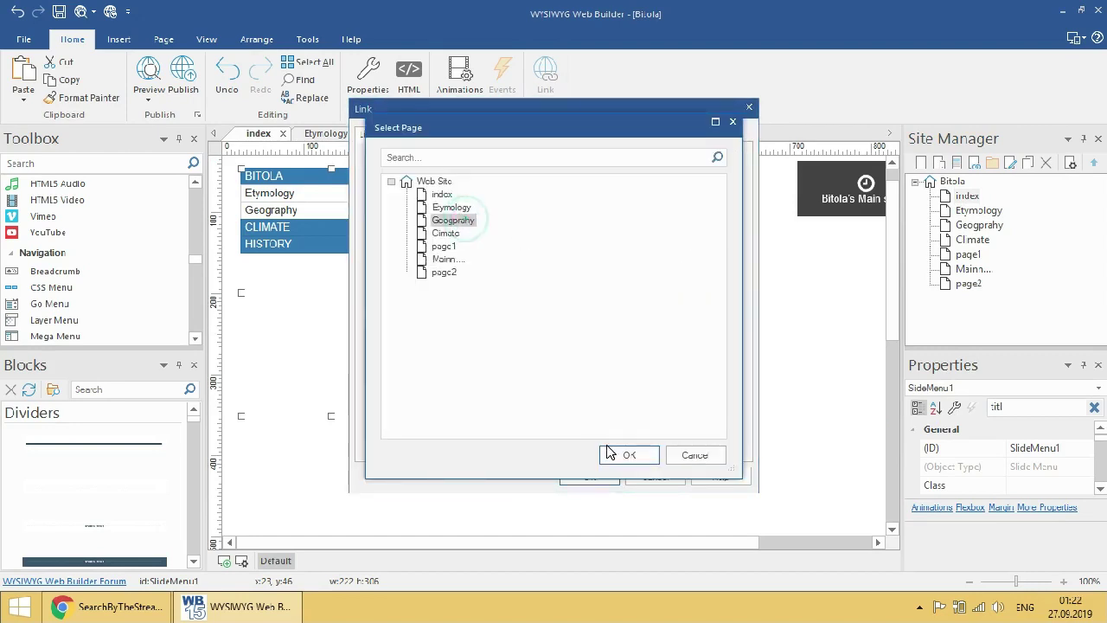
{"action": "left_click", "coordinate": [614, 454]}
{"action": "left_click", "coordinate": [589, 477]}
{"action": "left_click", "coordinate": [576, 449]}
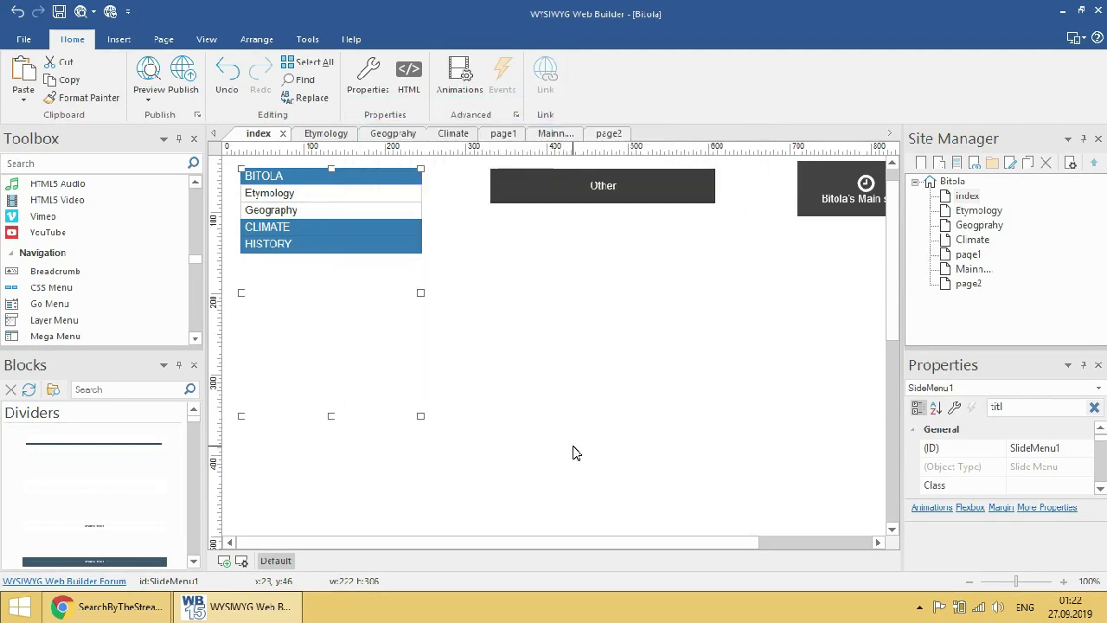
- Copy the downloaded MP4 video from Downloads into the Bitola folder on New Volume (G:) and return to WYSIWYG Web Builder
{"action": "left_click", "coordinate": [121, 615]}
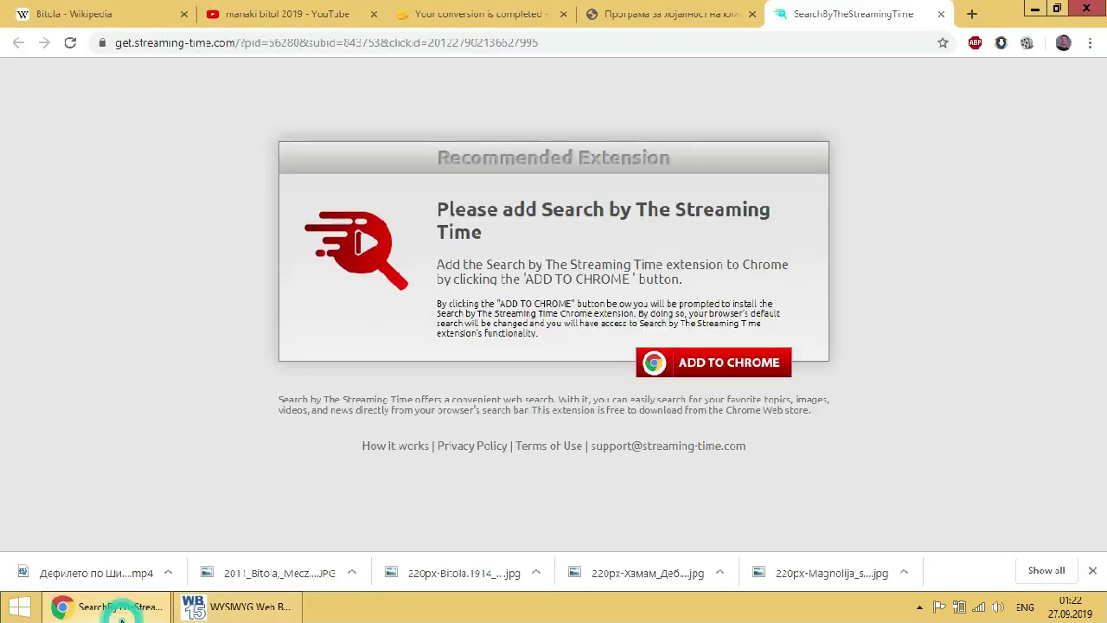
{"action": "left_click", "coordinate": [168, 573]}
{"action": "left_click", "coordinate": [191, 514]}
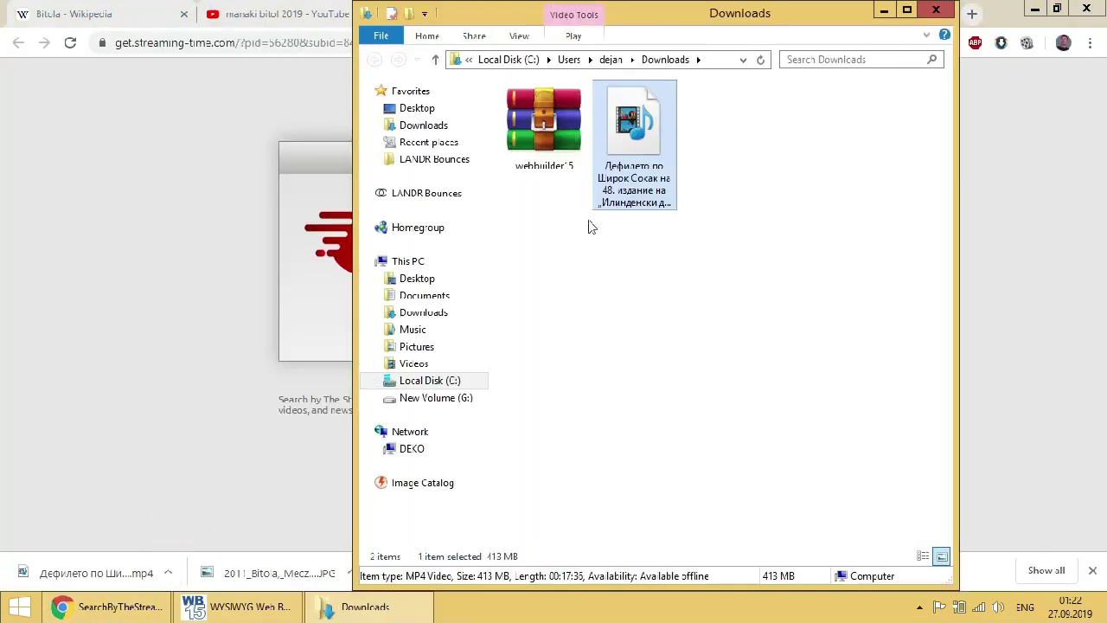
{"action": "right_click", "coordinate": [634, 167]}
{"action": "left_click", "coordinate": [762, 370]}
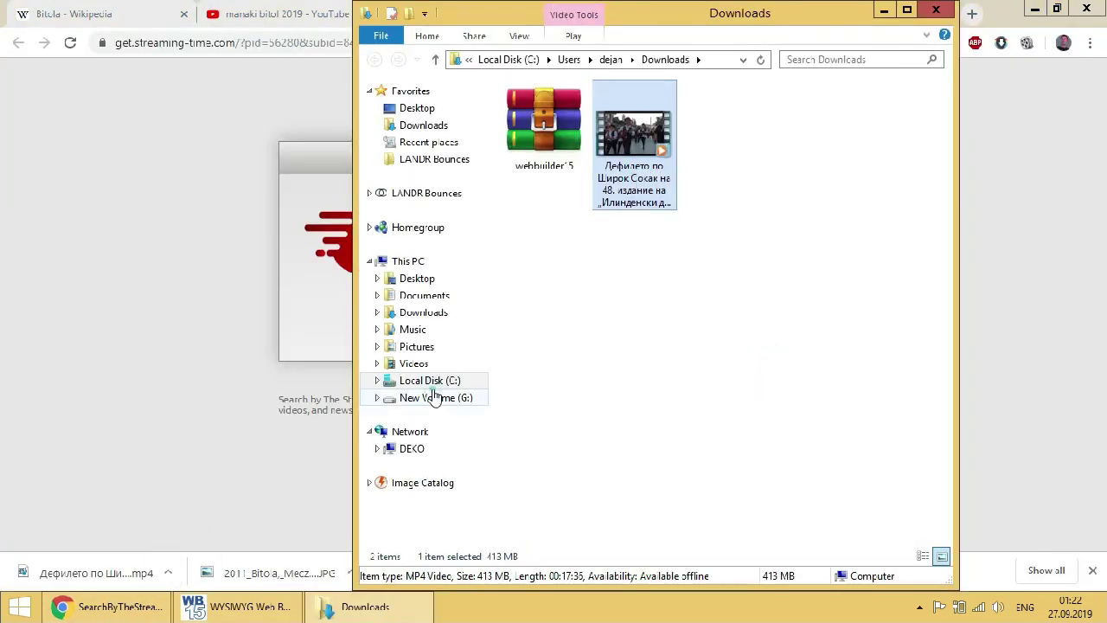
{"action": "left_click", "coordinate": [435, 394]}
{"action": "double_click", "coordinate": [765, 170]}
{"action": "right_click", "coordinate": [697, 254]}
{"action": "left_click", "coordinate": [746, 356]}
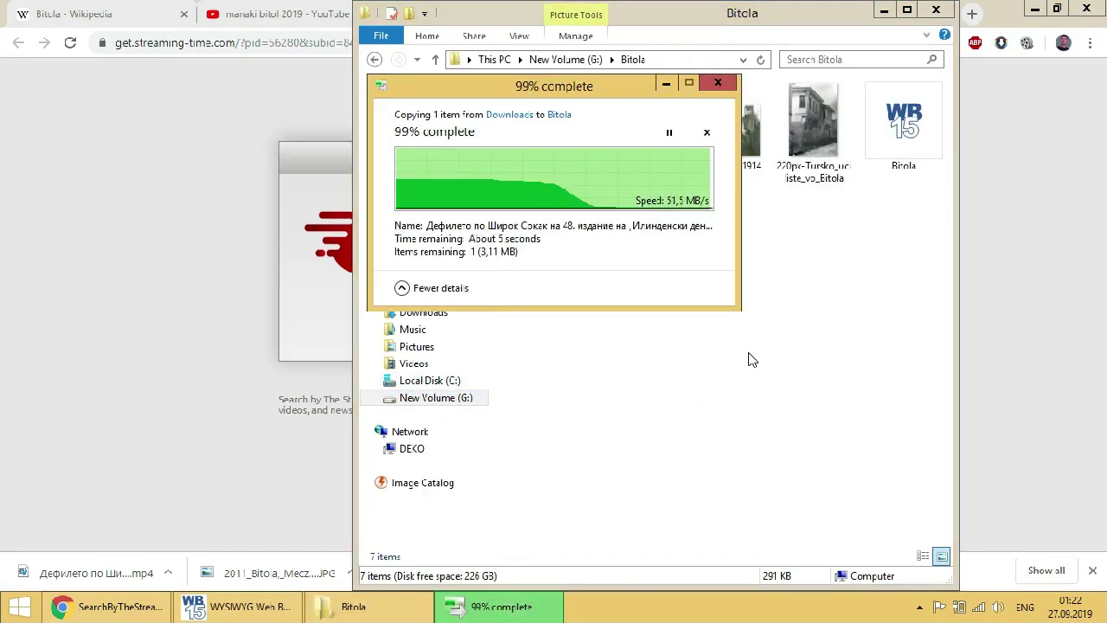
{"action": "left_click", "coordinate": [132, 619]}
{"action": "left_click", "coordinate": [234, 606]}
{"action": "left_click", "coordinate": [549, 459]}
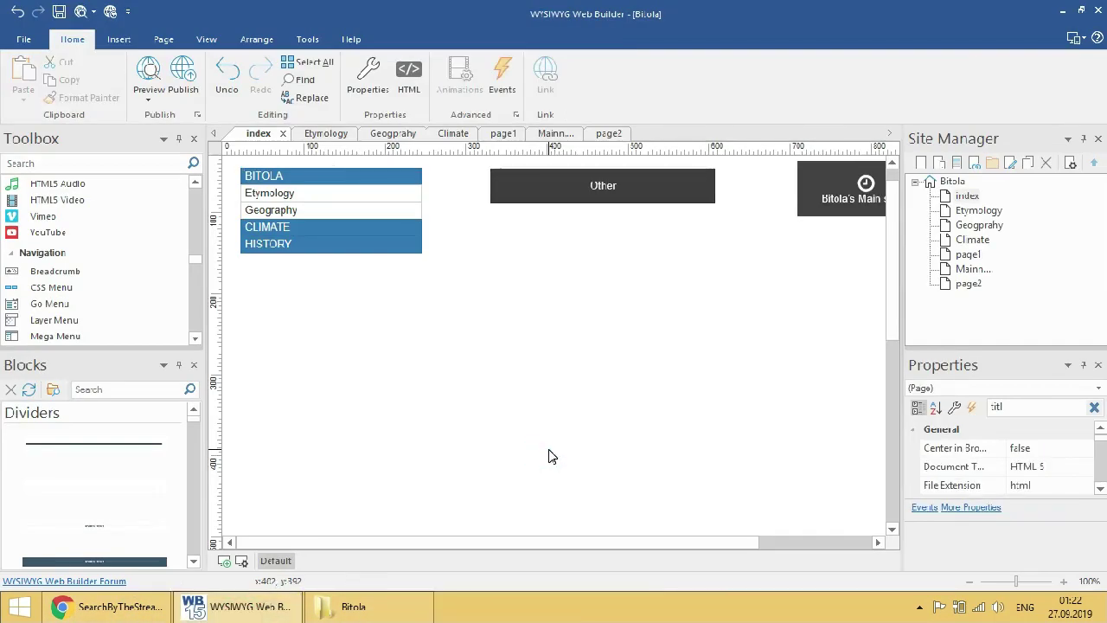
- Give page2 a horizontal gradient background with orange as the first colour and a pinkish red as the second
{"action": "double_click", "coordinate": [573, 185]}
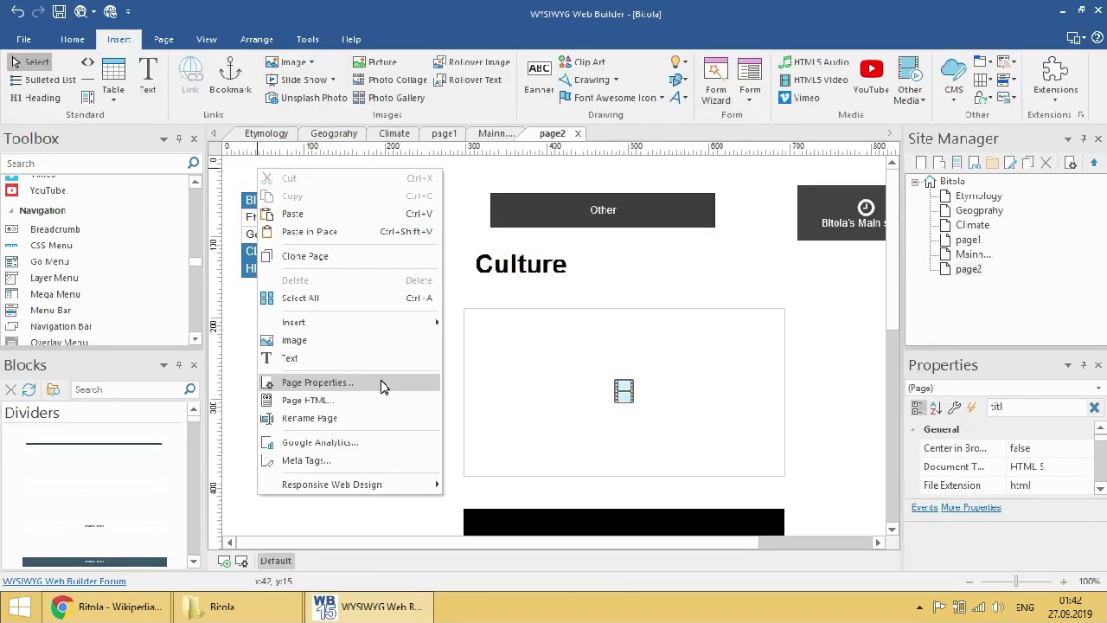
{"action": "left_click", "coordinate": [383, 385]}
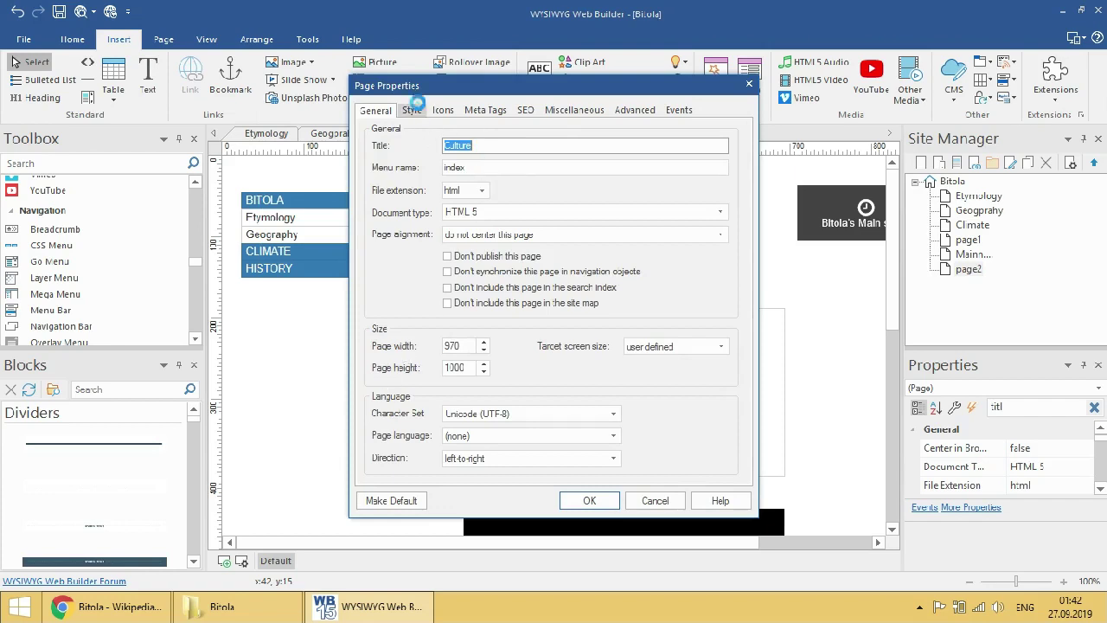
{"action": "left_click", "coordinate": [412, 109]}
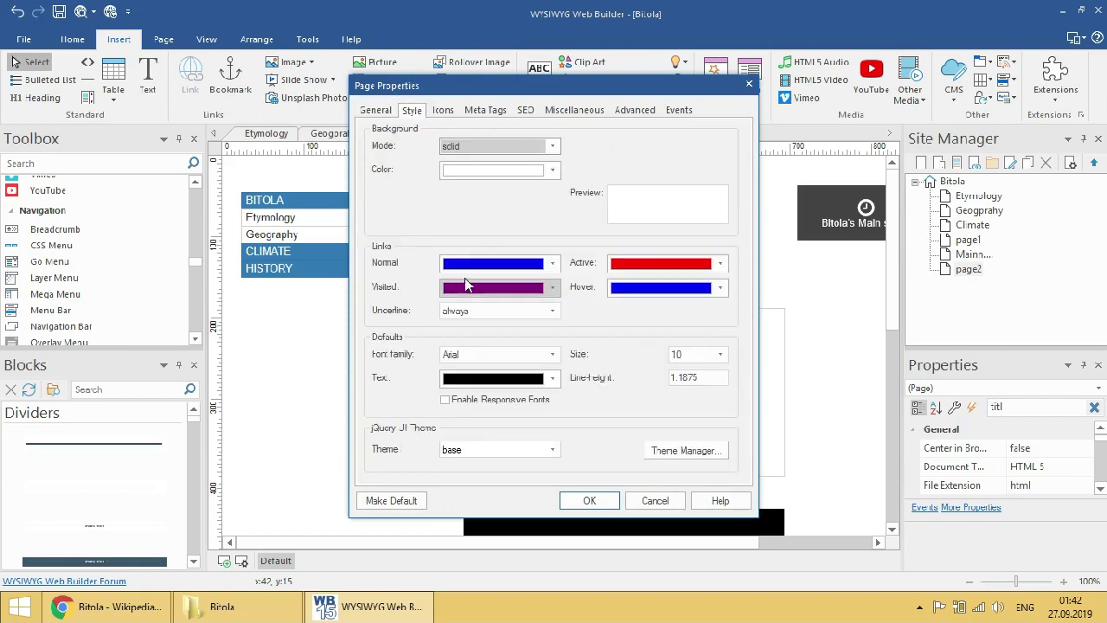
{"action": "left_click", "coordinate": [546, 147]}
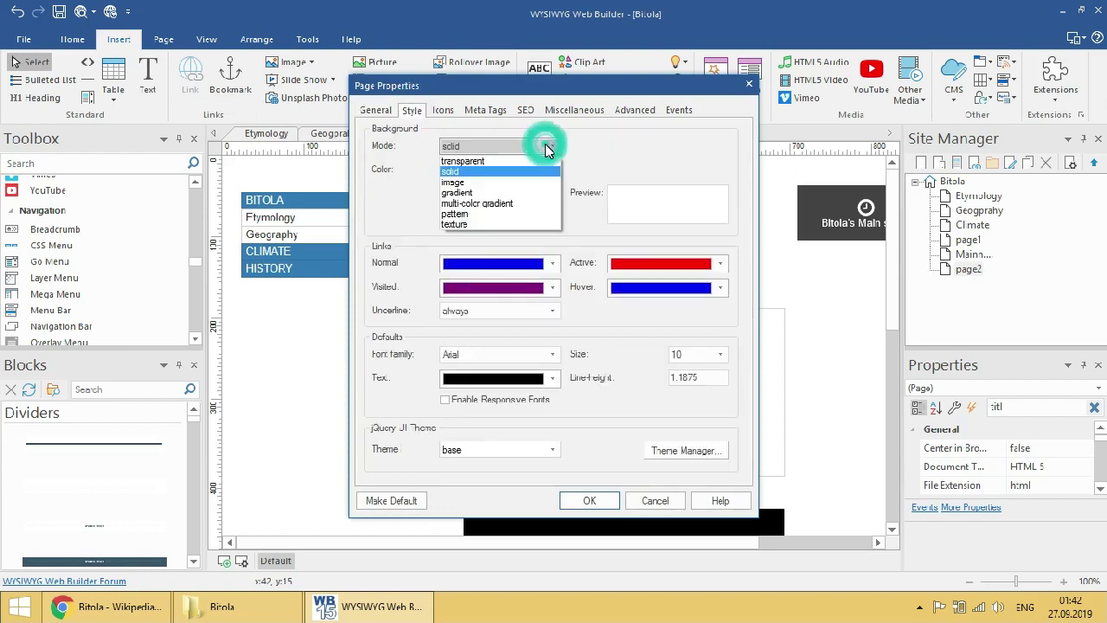
{"action": "left_click", "coordinate": [528, 192]}
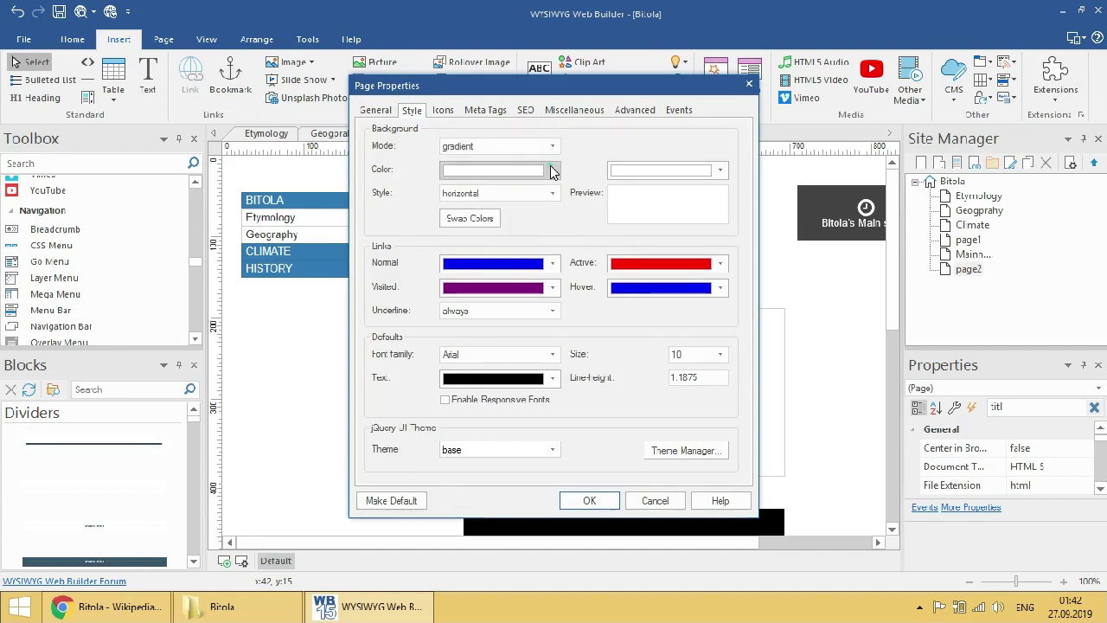
{"action": "left_click", "coordinate": [551, 170]}
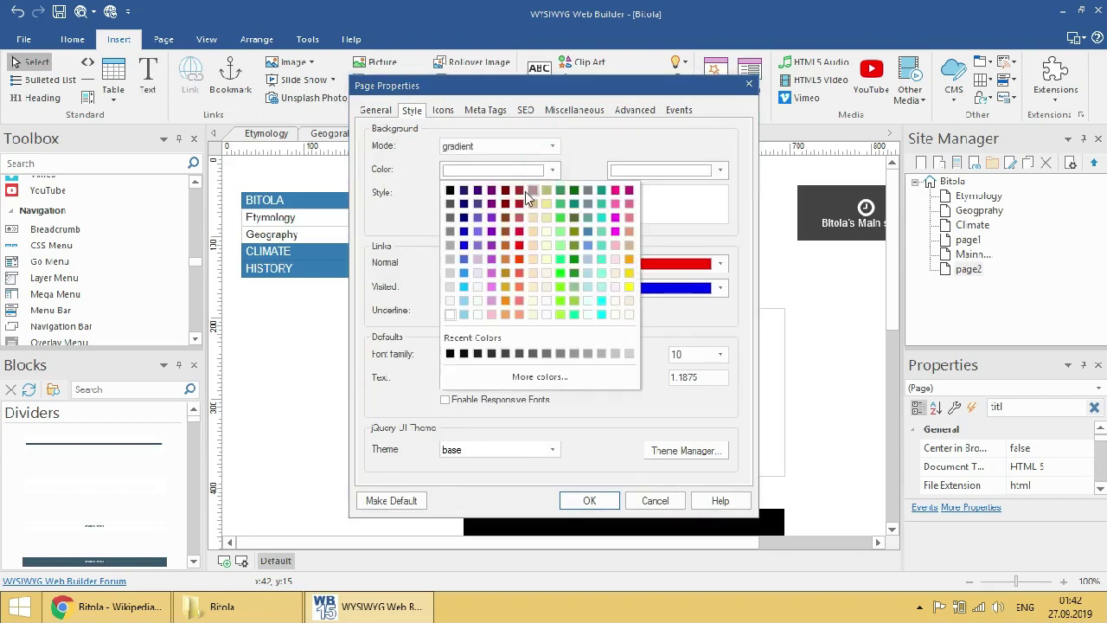
{"action": "left_click", "coordinate": [510, 300]}
{"action": "left_click", "coordinate": [722, 171]}
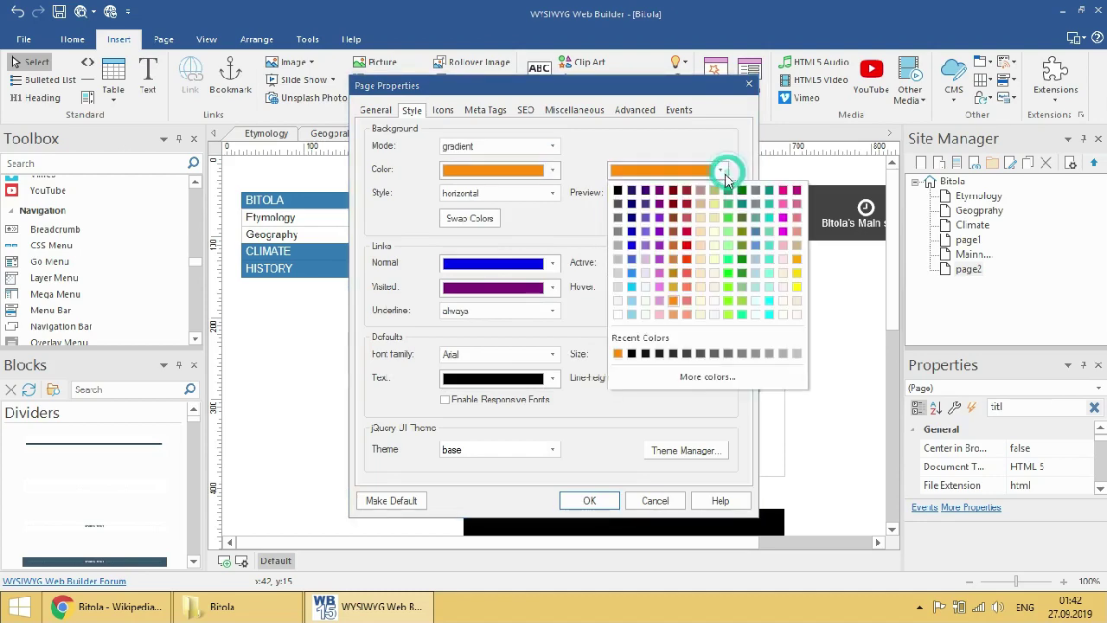
{"action": "left_click", "coordinate": [694, 222]}
{"action": "left_click", "coordinate": [588, 501]}
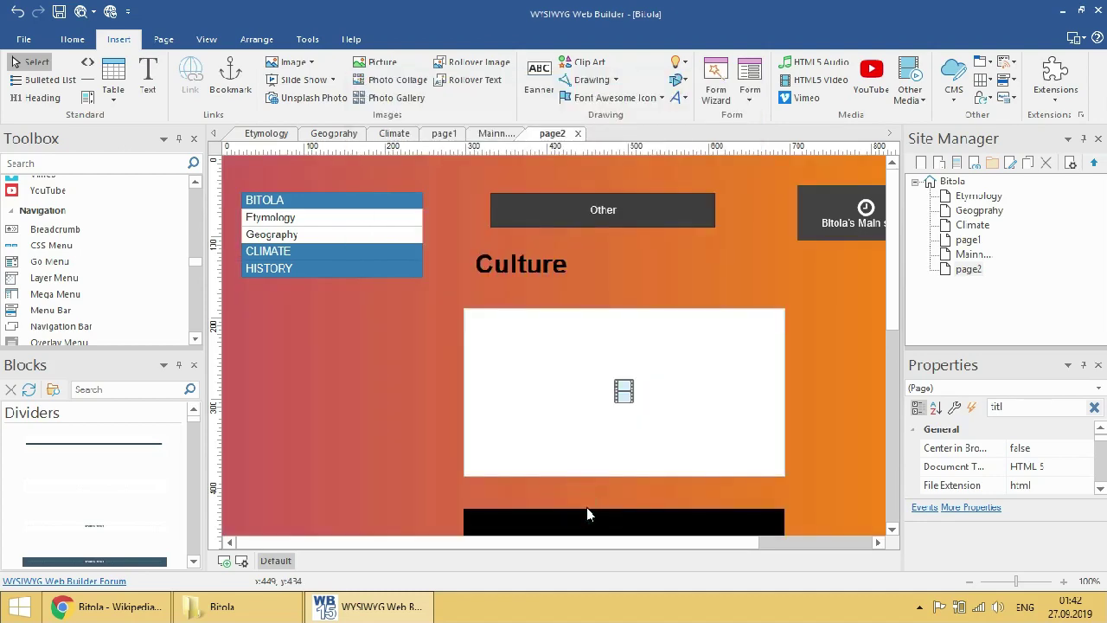
- Open the Etymology, Geogprahy, Climate and page1 pages in turn to check their backgrounds
{"action": "double_click", "coordinate": [995, 198]}
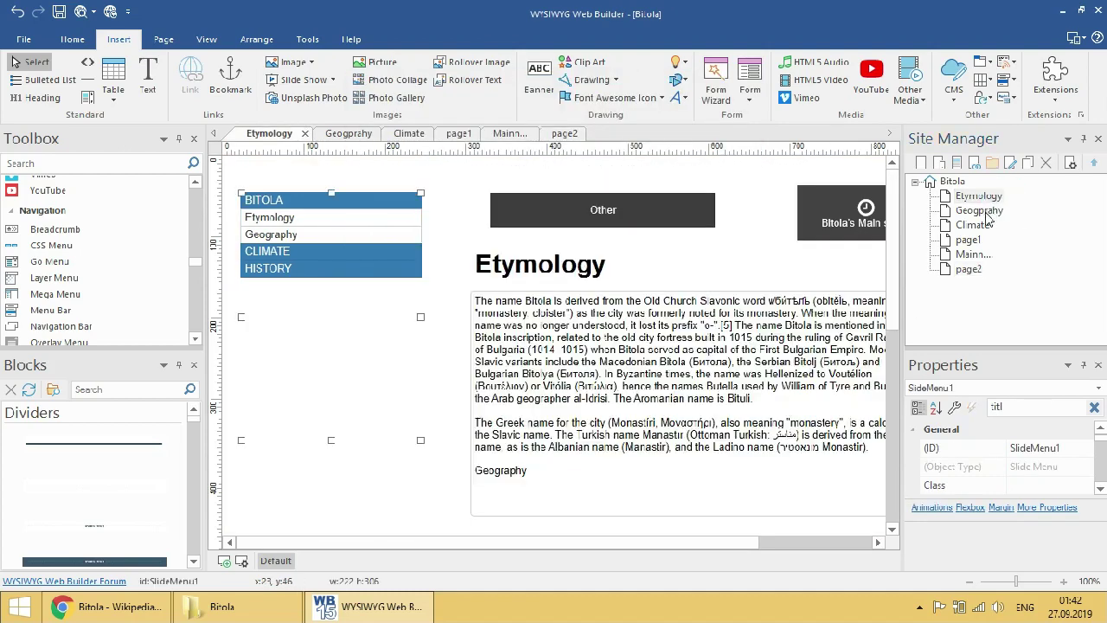
{"action": "double_click", "coordinate": [986, 211]}
{"action": "double_click", "coordinate": [979, 226]}
{"action": "double_click", "coordinate": [967, 240]}
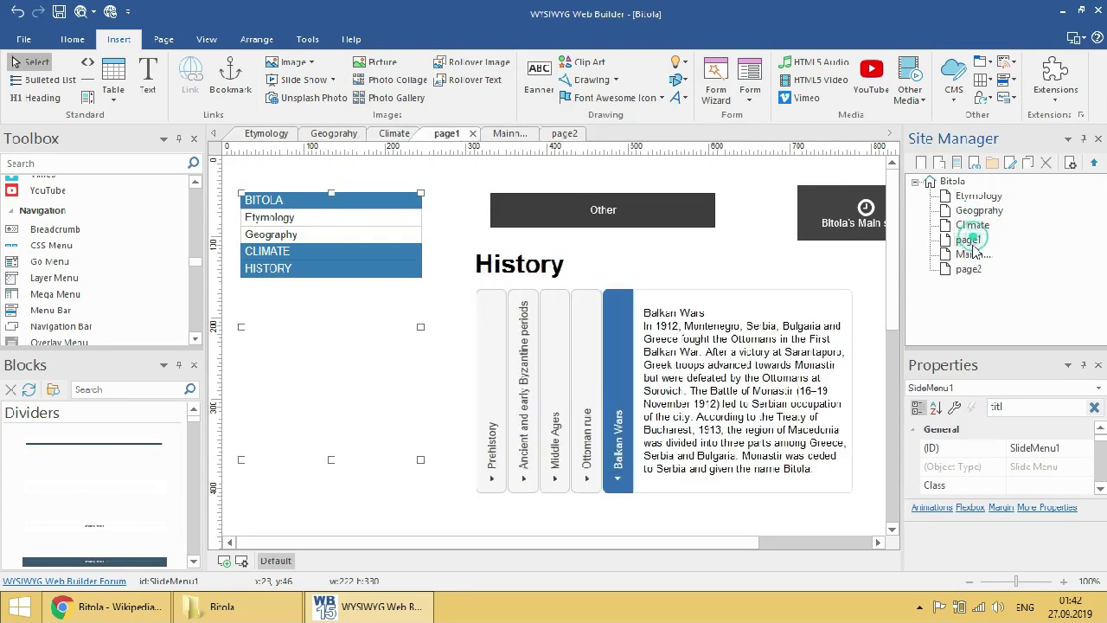
- Open the main sights page and page2 in turn to check their backgrounds
{"action": "double_click", "coordinate": [972, 254]}
{"action": "double_click", "coordinate": [969, 269]}
{"action": "scroll", "coordinate": [797, 355], "scroll_direction": "down", "scroll_amount": 5}
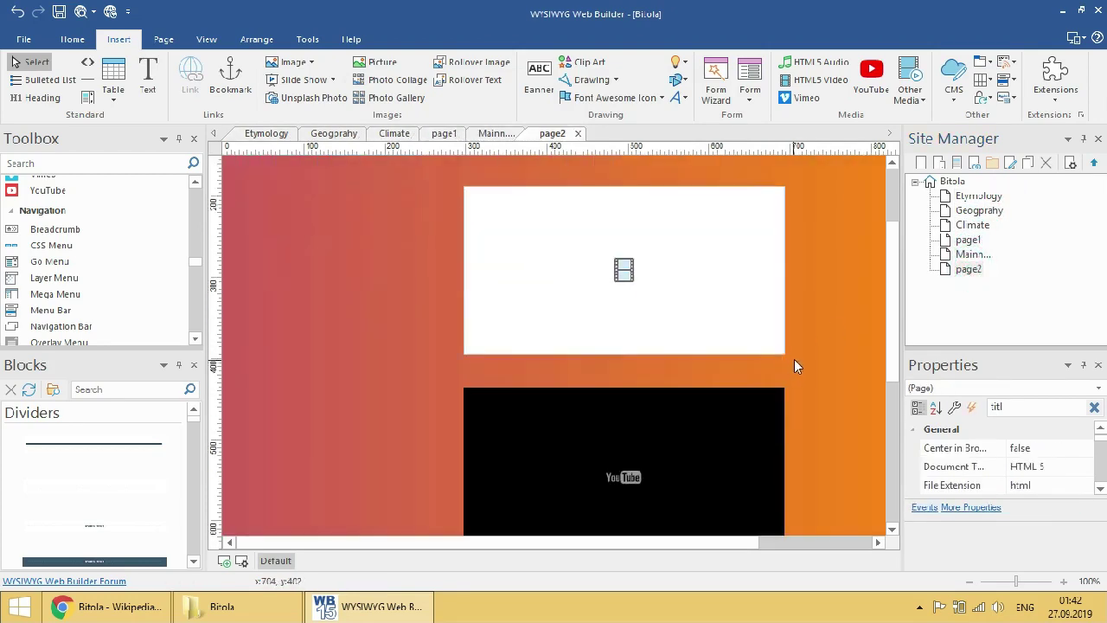
{"action": "scroll", "coordinate": [800, 358], "scroll_direction": "up", "scroll_amount": 6}
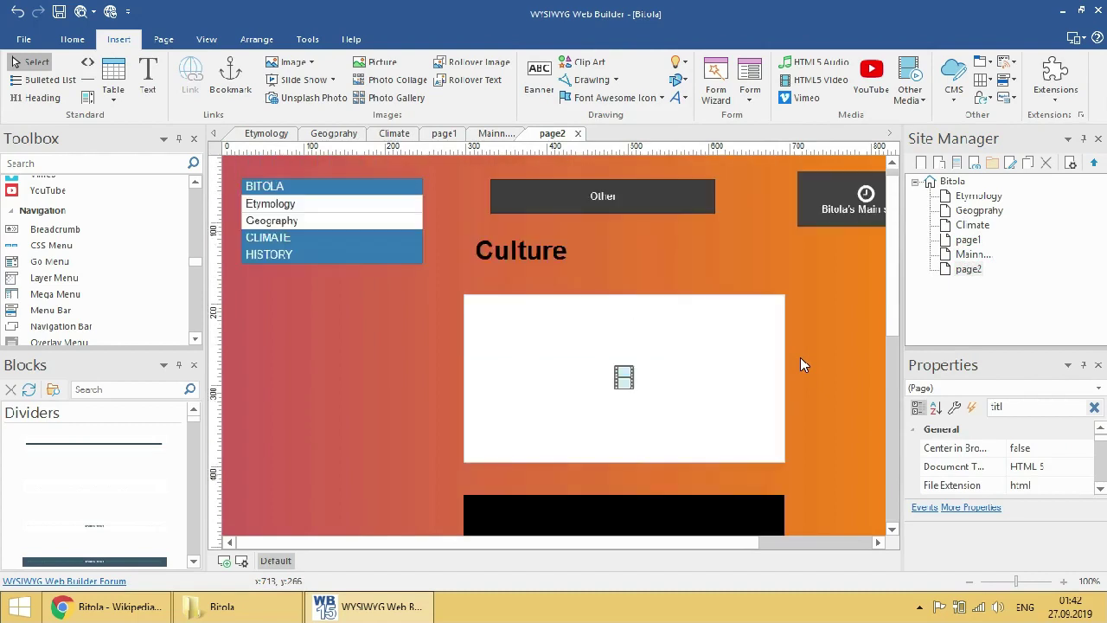
- Change page2's background mode from gradient to solid, keeping orange as the colour
{"action": "right_click", "coordinate": [837, 311]}
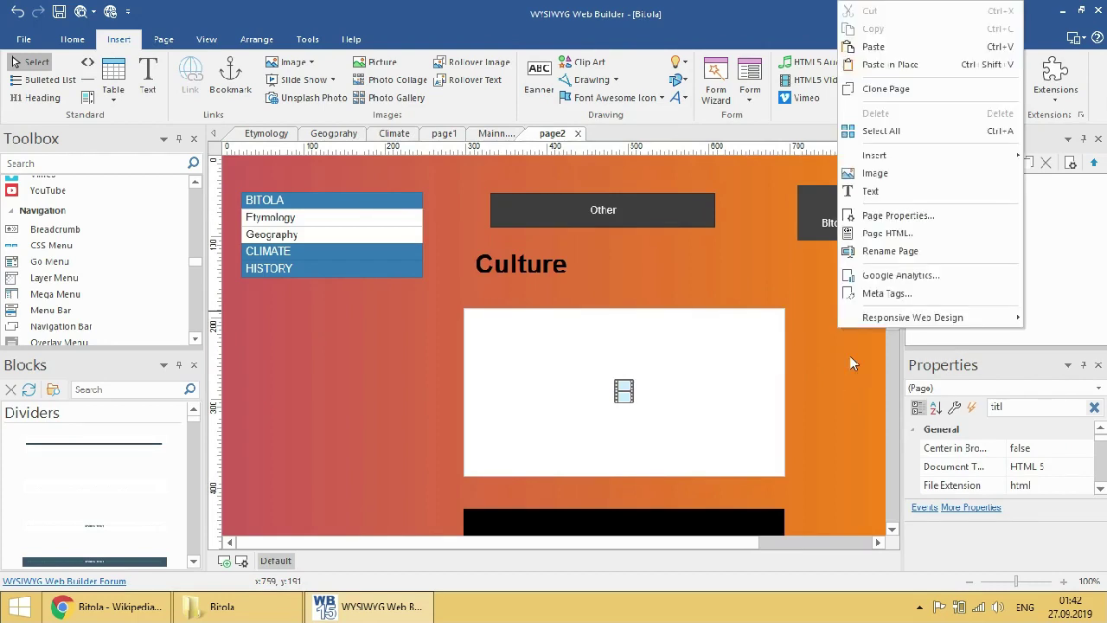
{"action": "mouse_move", "coordinate": [859, 322]}
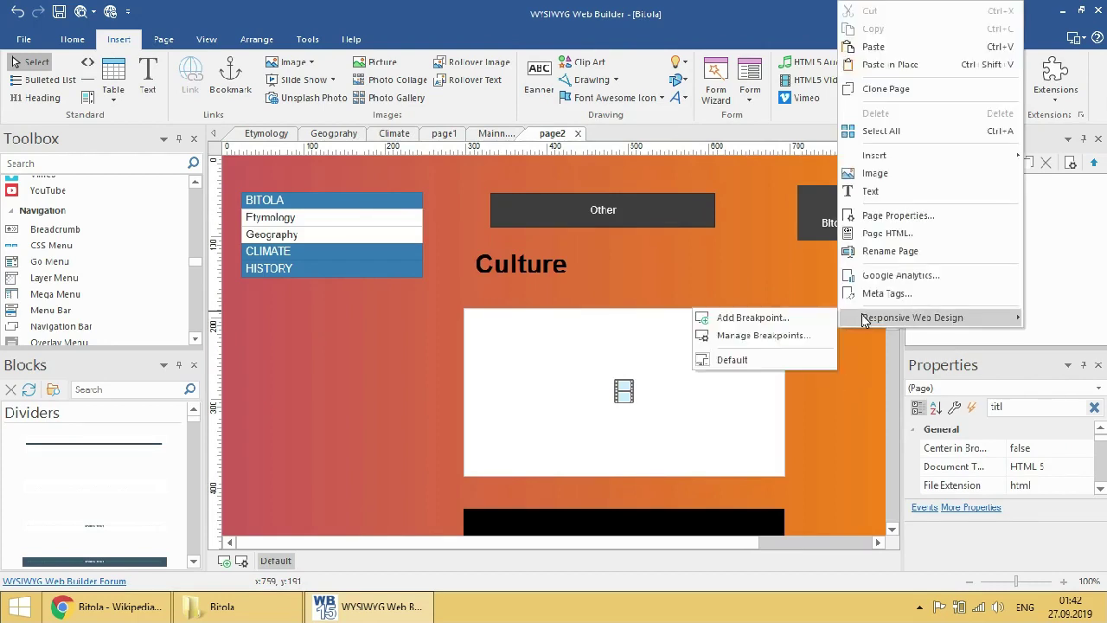
{"action": "left_click", "coordinate": [383, 346]}
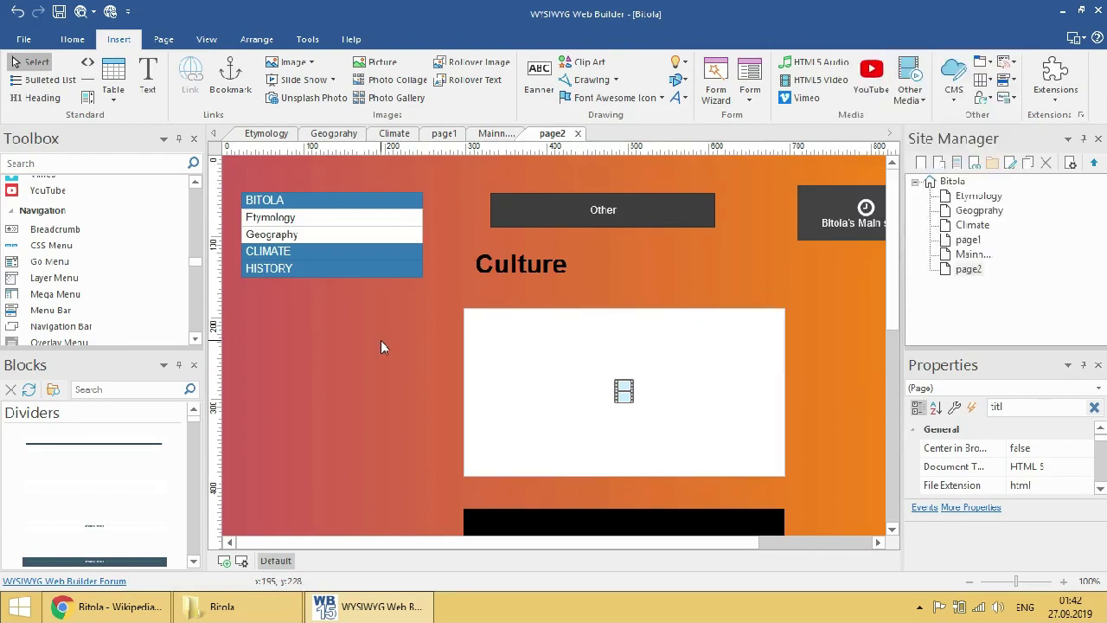
{"action": "right_click", "coordinate": [383, 346]}
{"action": "left_click", "coordinate": [821, 479]}
{"action": "right_click", "coordinate": [821, 479]}
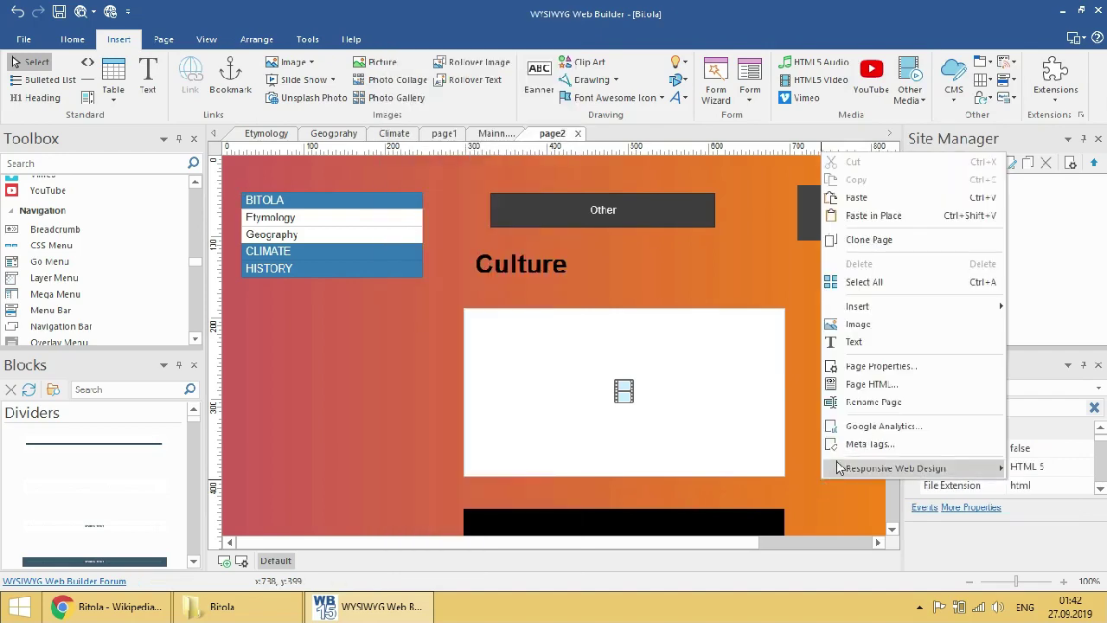
{"action": "left_click", "coordinate": [877, 366]}
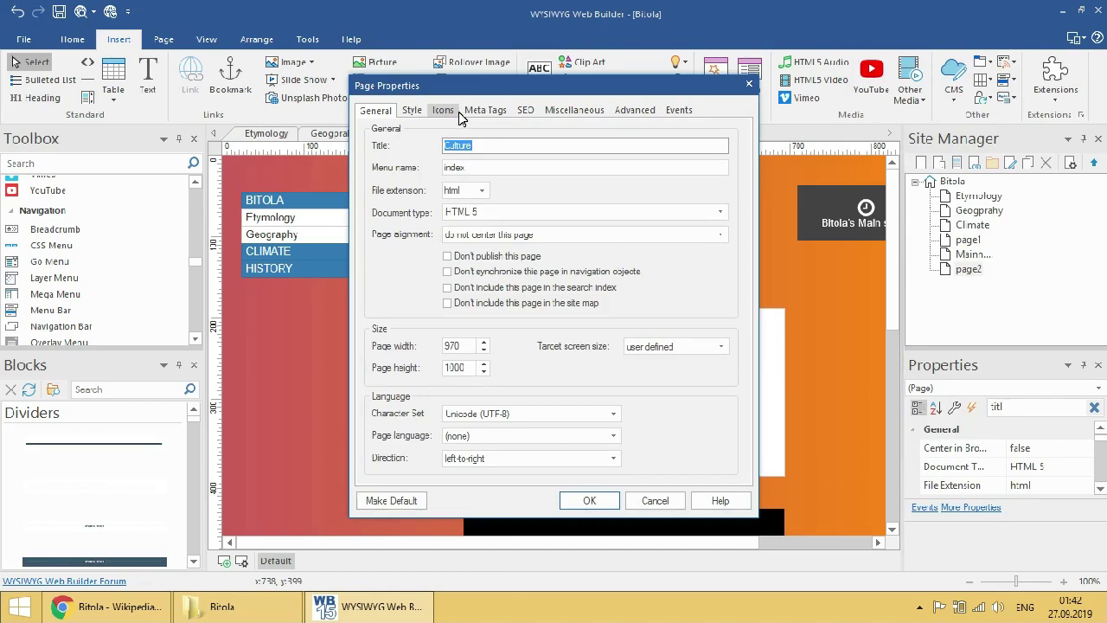
{"action": "left_click", "coordinate": [412, 111]}
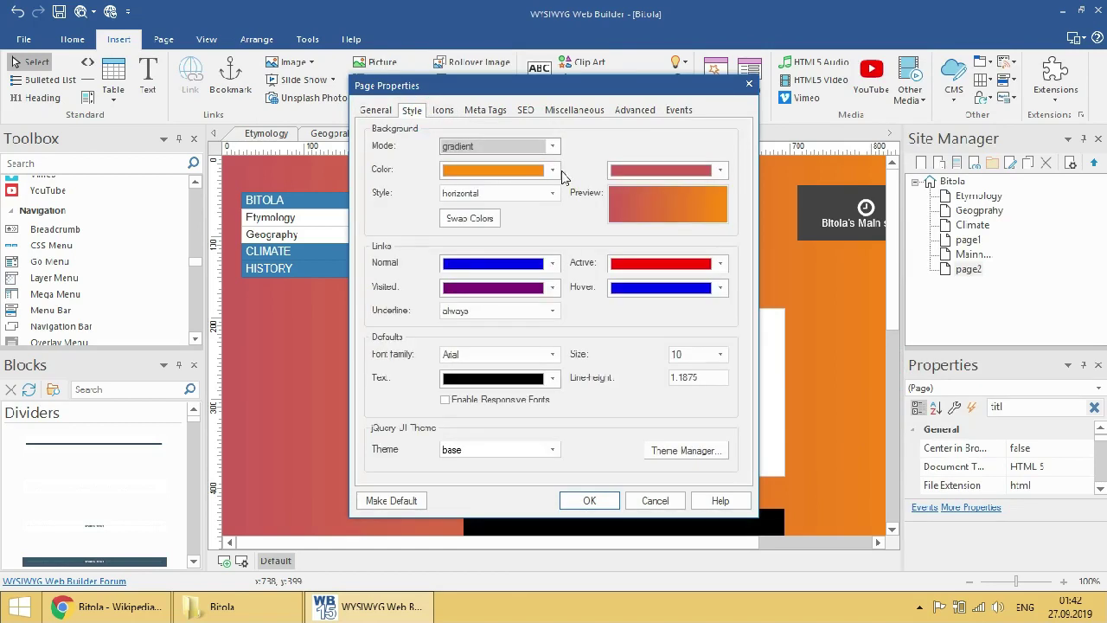
{"action": "left_click", "coordinate": [548, 146]}
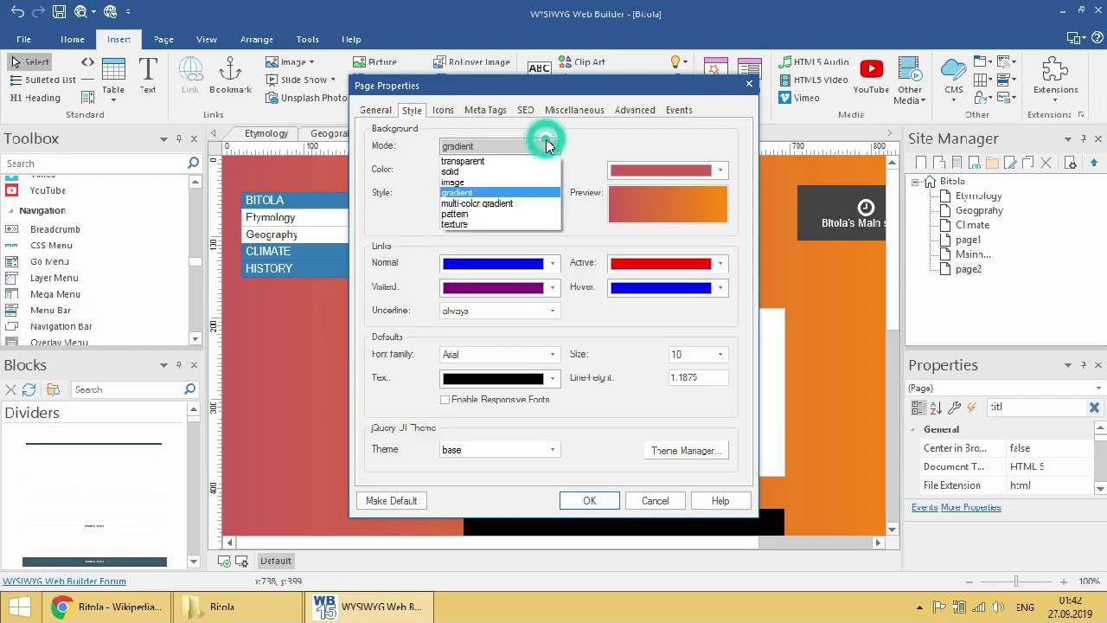
{"action": "left_click", "coordinate": [525, 172]}
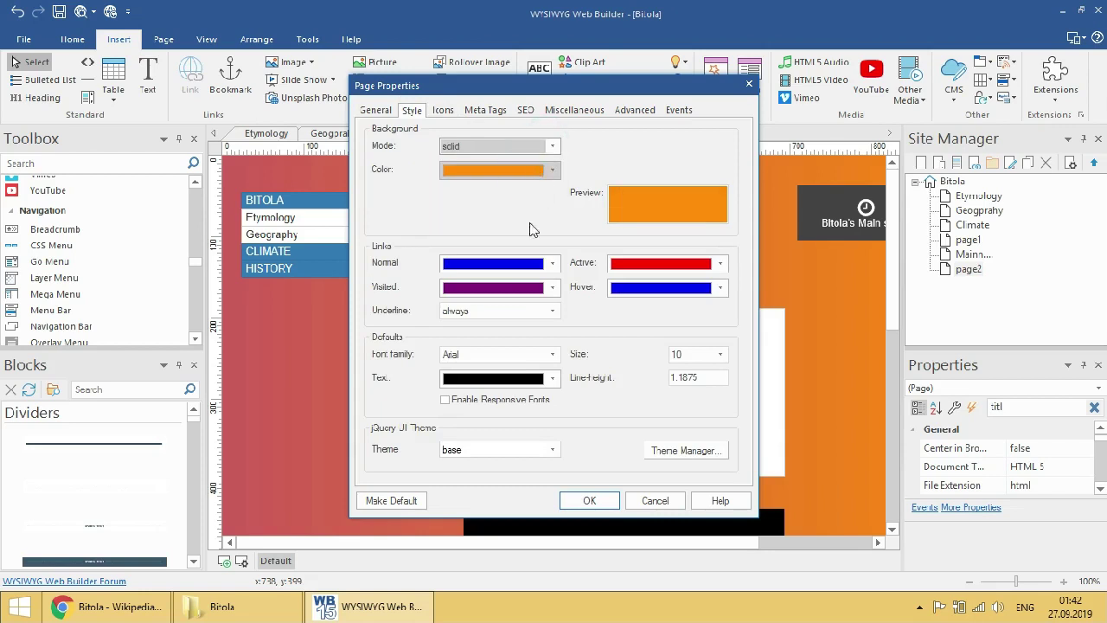
{"action": "left_click", "coordinate": [612, 506]}
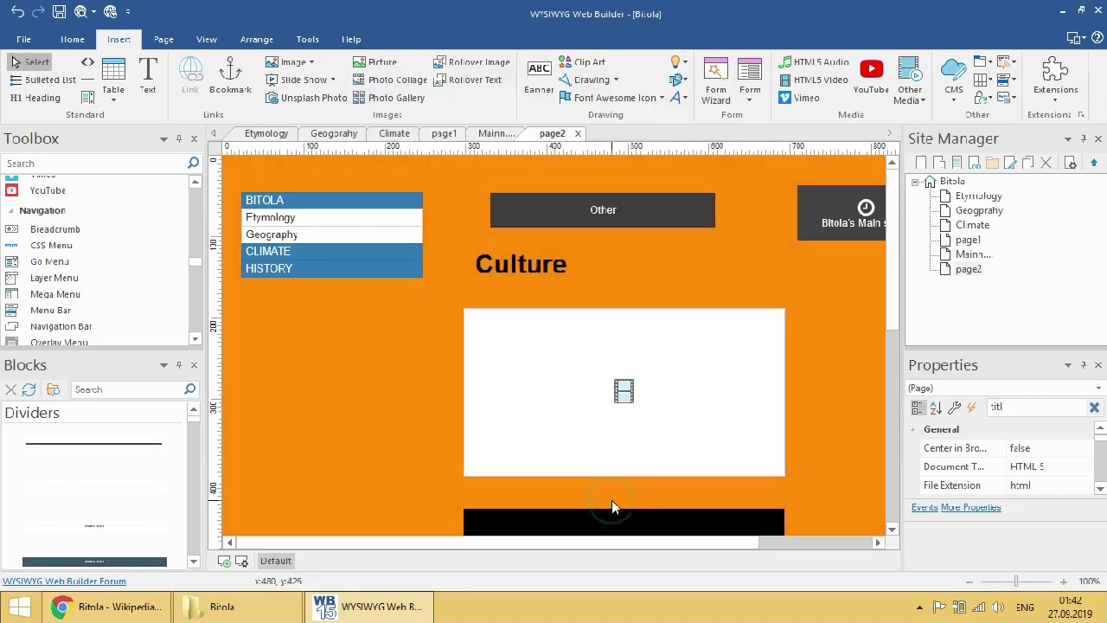
- Give the main sights page a solid background in the recently used orange
{"action": "double_click", "coordinate": [988, 255]}
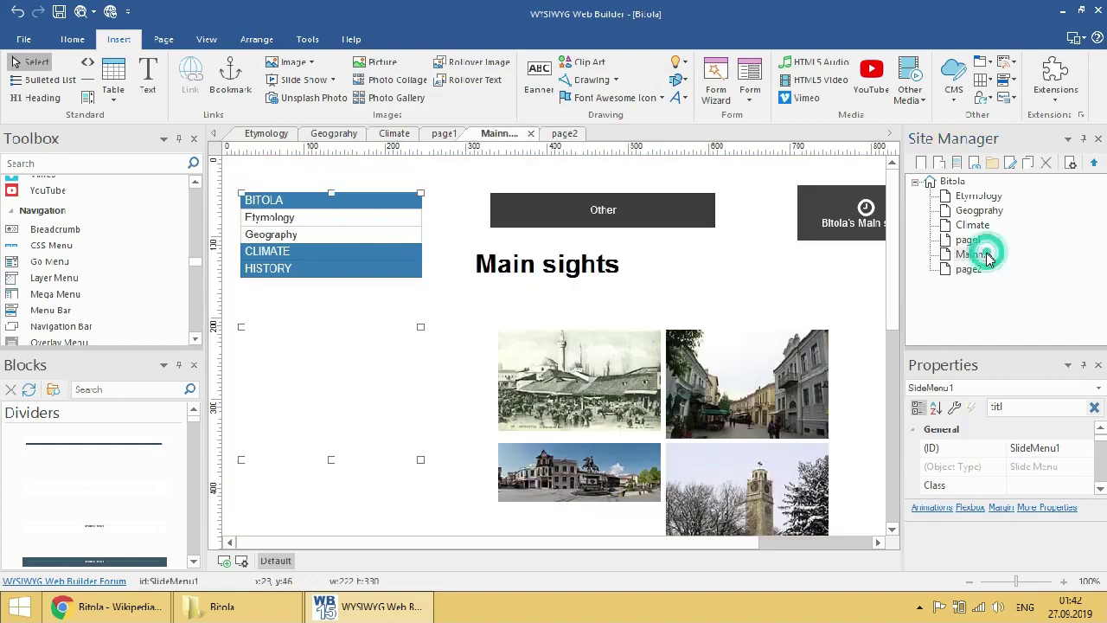
{"action": "right_click", "coordinate": [857, 285]}
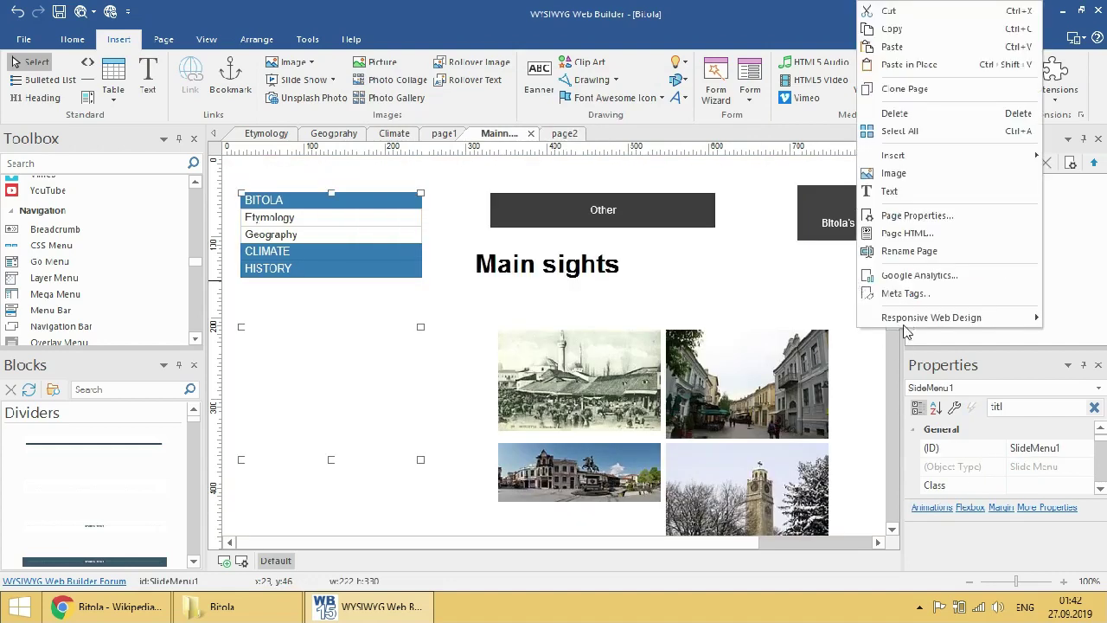
{"action": "left_click", "coordinate": [917, 216]}
{"action": "left_click", "coordinate": [414, 109]}
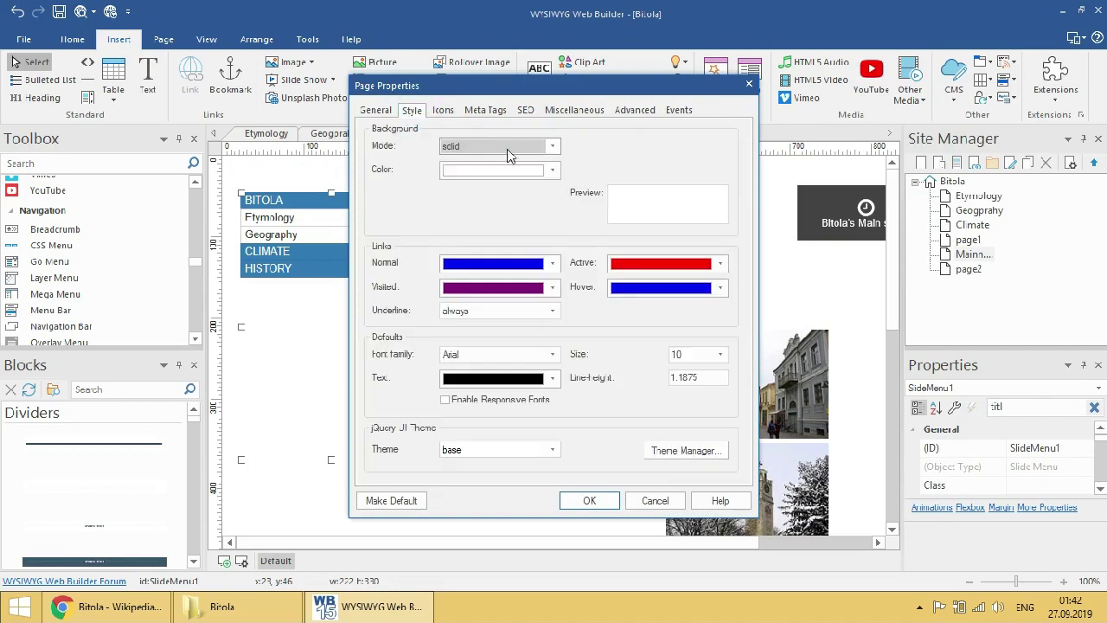
{"action": "left_click", "coordinate": [512, 146]}
{"action": "left_click", "coordinate": [518, 173]}
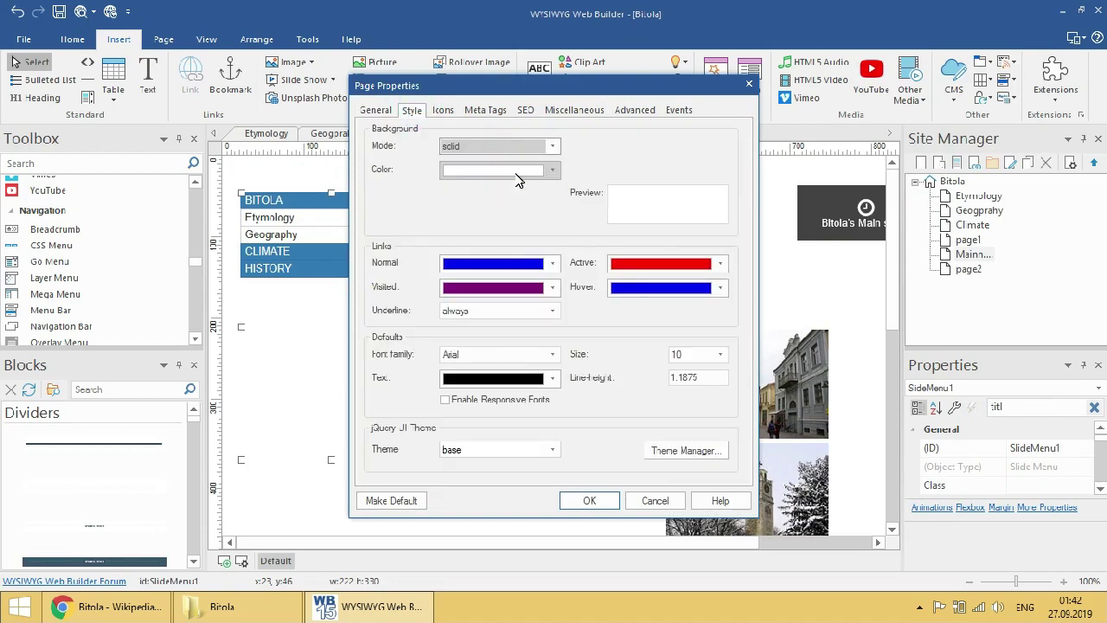
{"action": "left_click", "coordinate": [540, 174]}
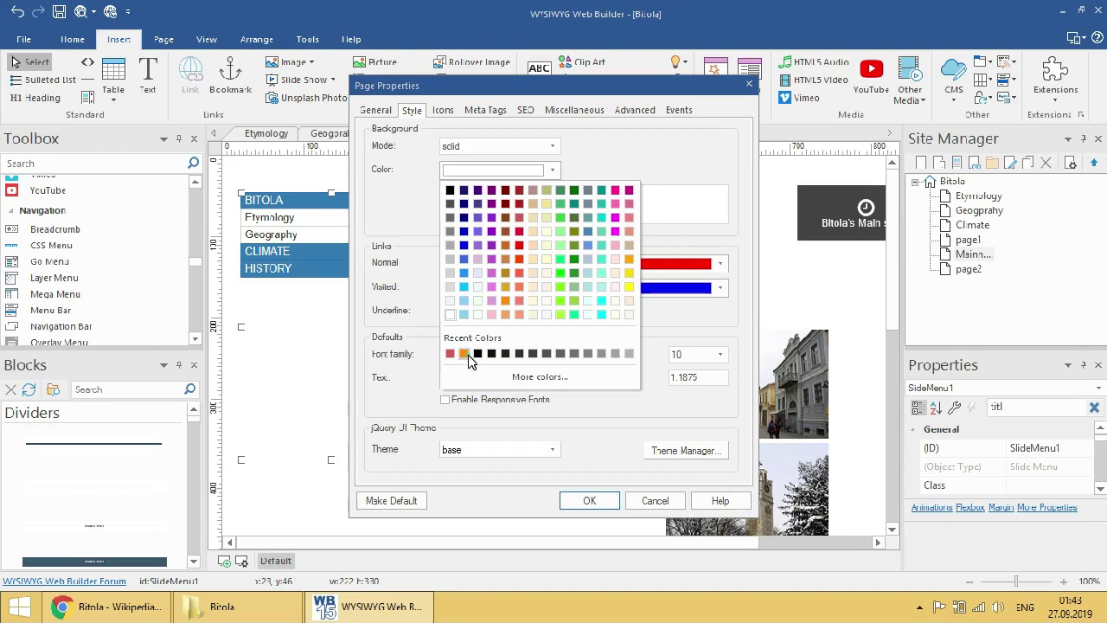
{"action": "left_click", "coordinate": [466, 354]}
{"action": "left_click", "coordinate": [581, 507]}
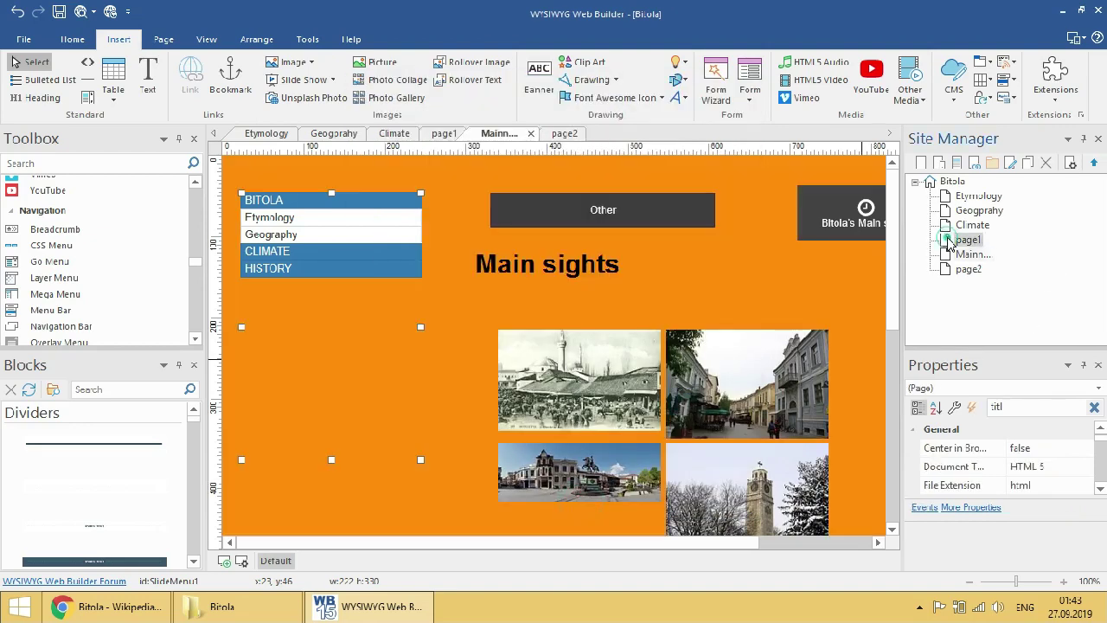
- Give the History page, page1, a solid background in the recently used orange
{"action": "double_click", "coordinate": [966, 239]}
{"action": "right_click", "coordinate": [795, 268]}
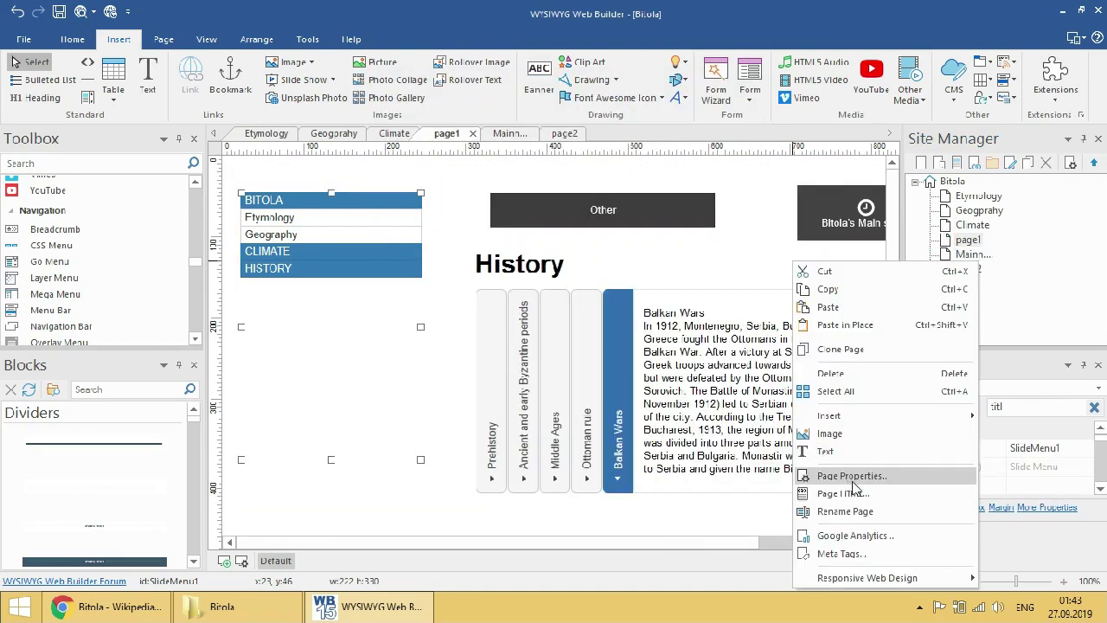
{"action": "left_click", "coordinate": [852, 477]}
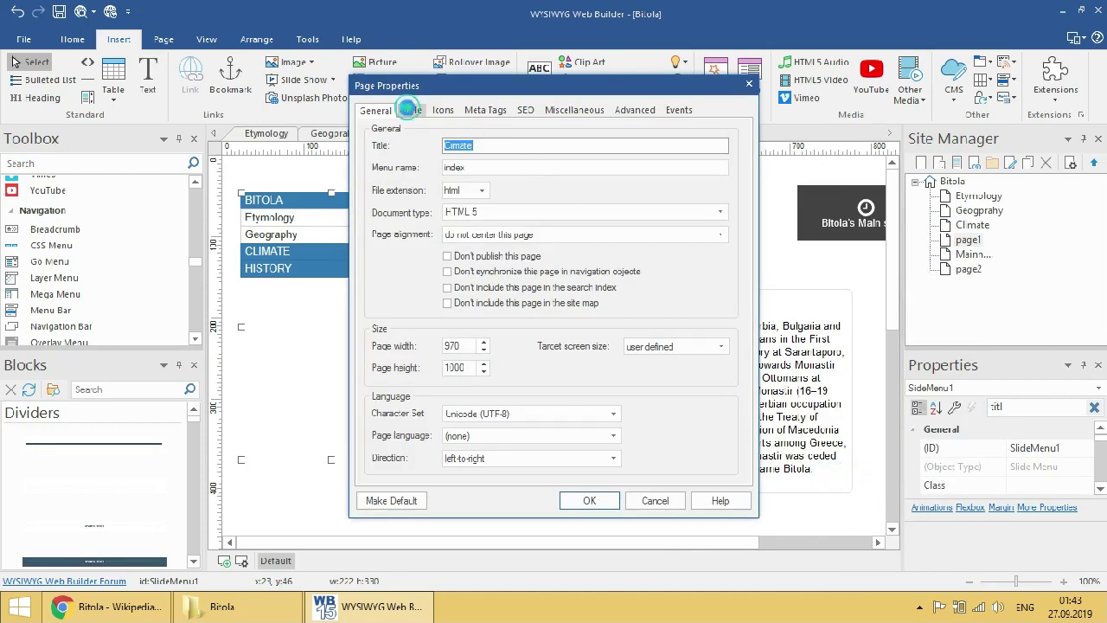
{"action": "left_click", "coordinate": [408, 109]}
{"action": "left_click", "coordinate": [476, 146]}
{"action": "left_click", "coordinate": [477, 171]}
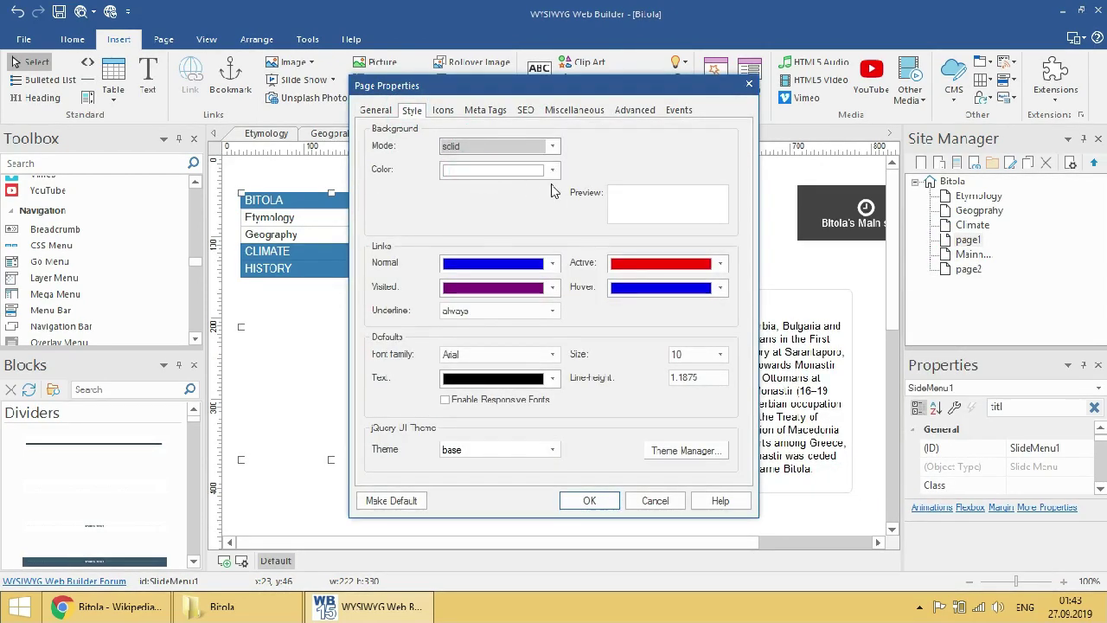
{"action": "left_click", "coordinate": [551, 169]}
{"action": "left_click", "coordinate": [451, 354]}
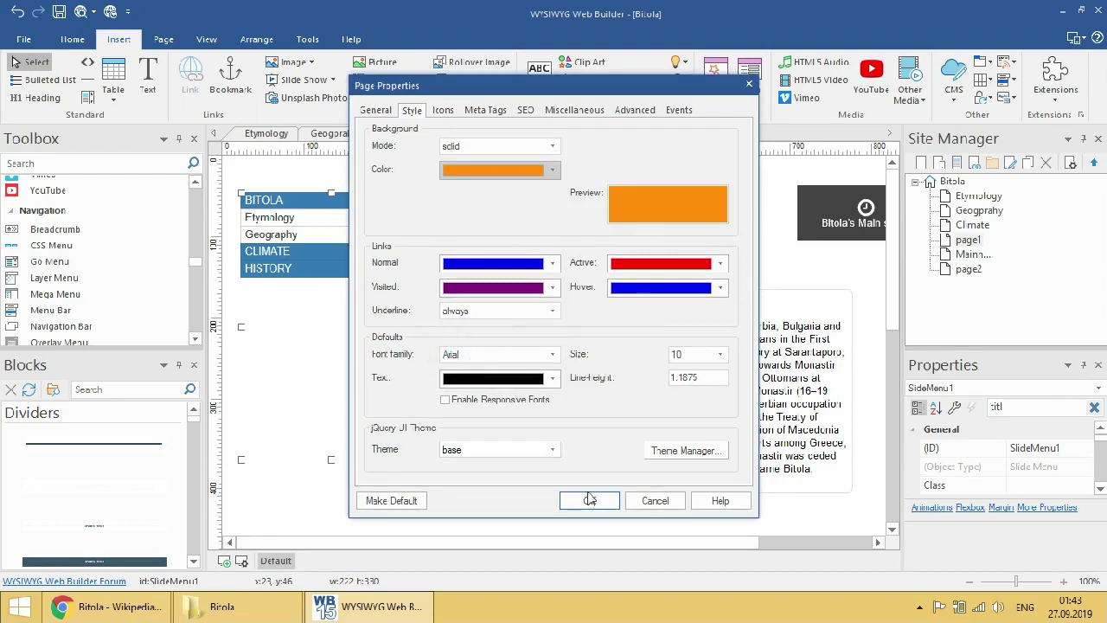
{"action": "left_click", "coordinate": [589, 500]}
- Give the Climate page a solid background in the recently used orange
{"action": "double_click", "coordinate": [970, 227]}
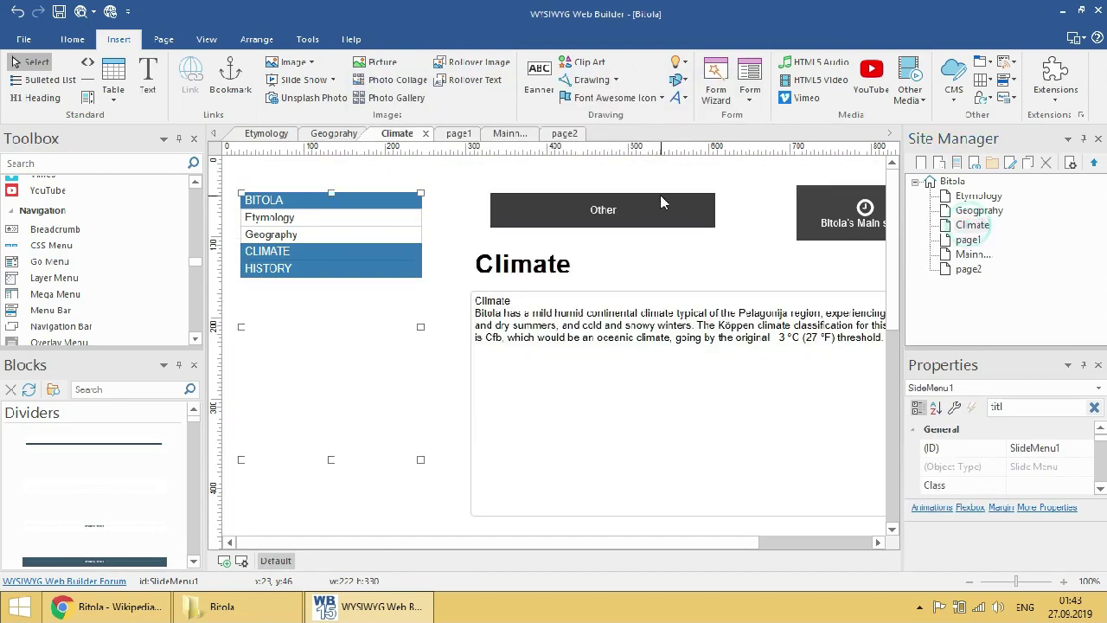
{"action": "right_click", "coordinate": [633, 174]}
{"action": "mouse_move", "coordinate": [699, 489]}
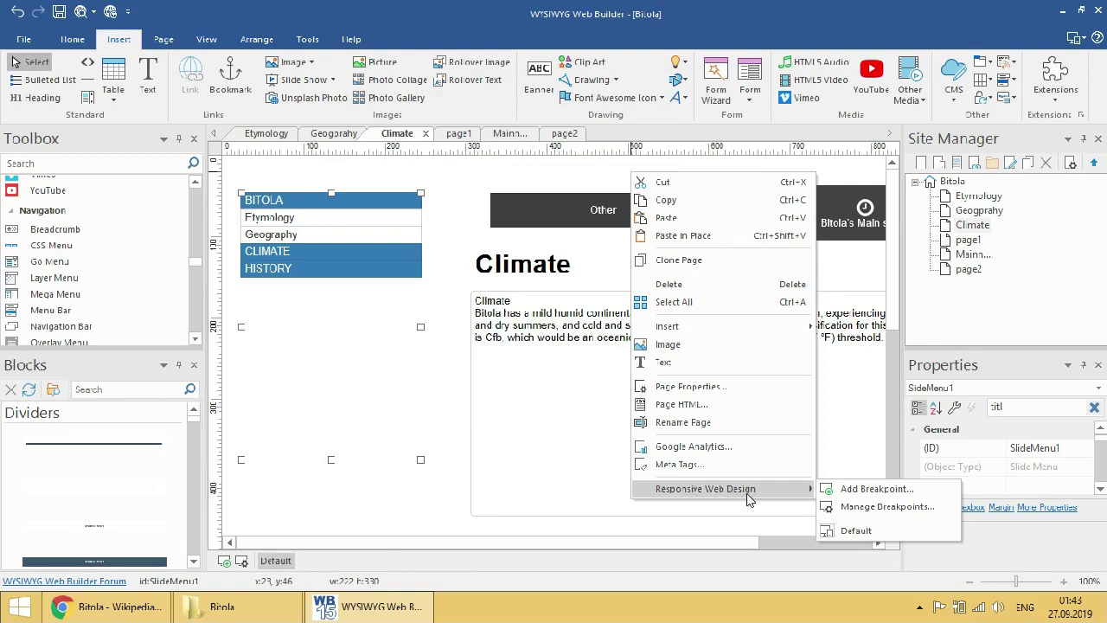
{"action": "left_click", "coordinate": [714, 393]}
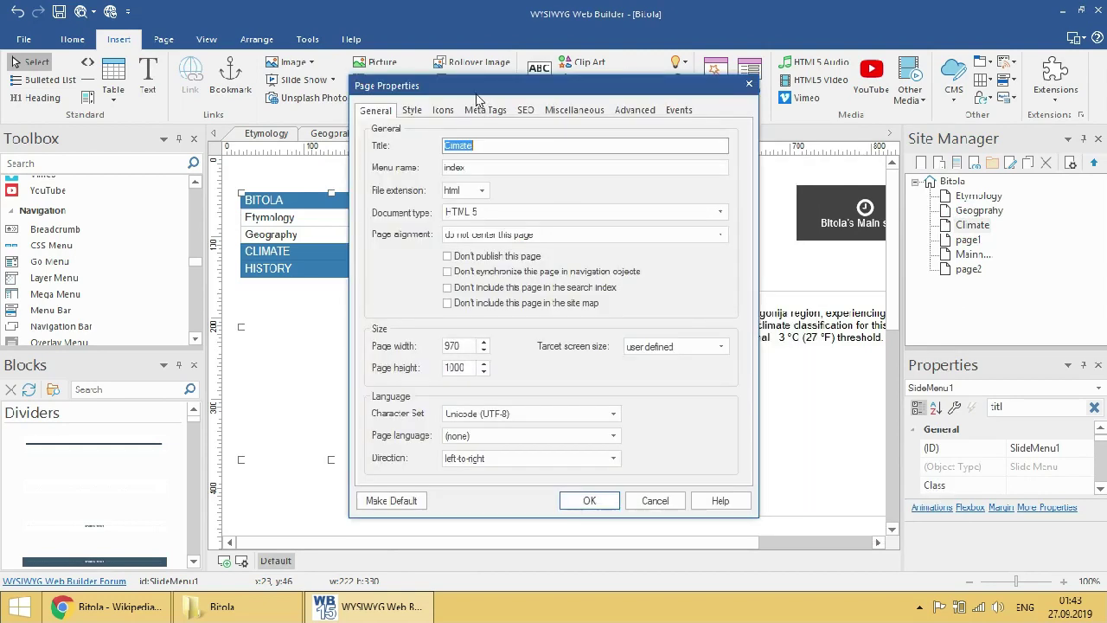
{"action": "left_click", "coordinate": [409, 110]}
{"action": "left_click", "coordinate": [552, 147]}
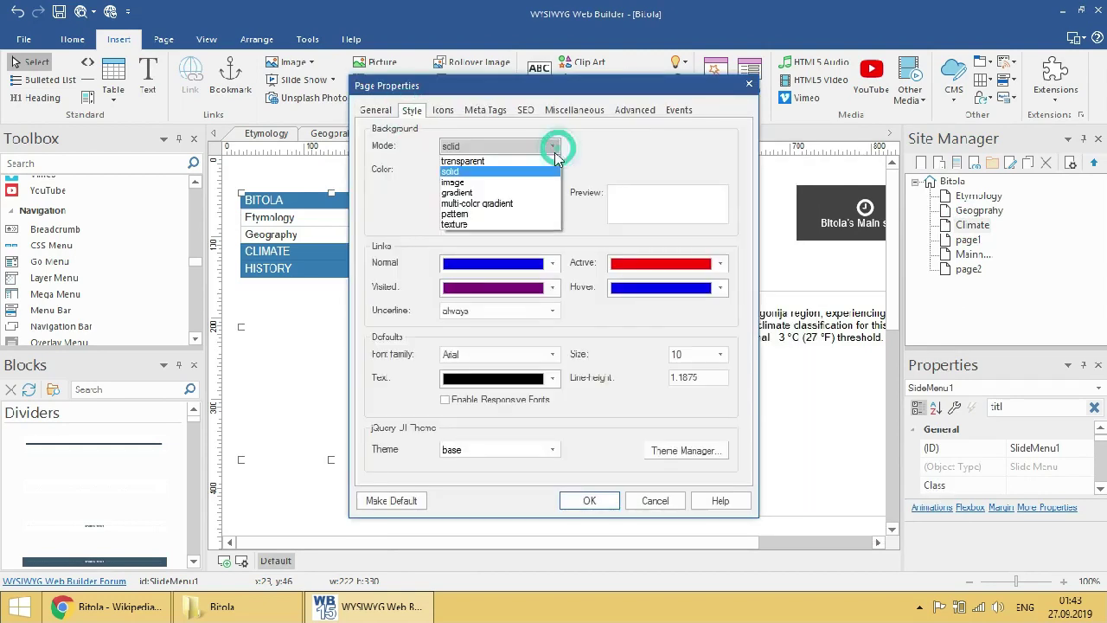
{"action": "left_click", "coordinate": [543, 172]}
{"action": "left_click", "coordinate": [558, 172]}
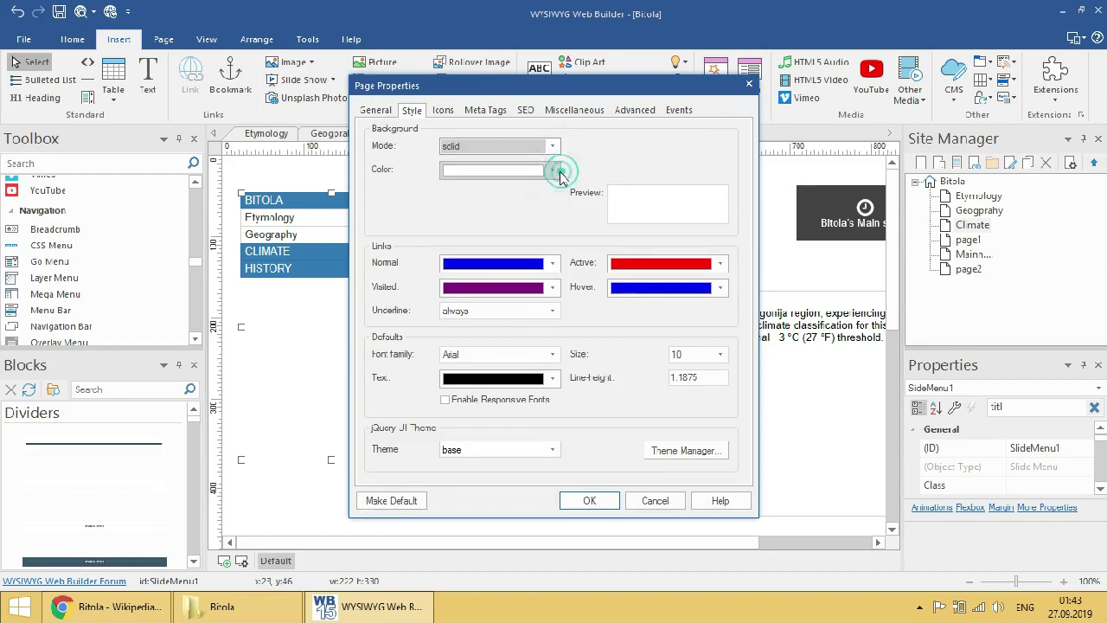
{"action": "left_click", "coordinate": [450, 354]}
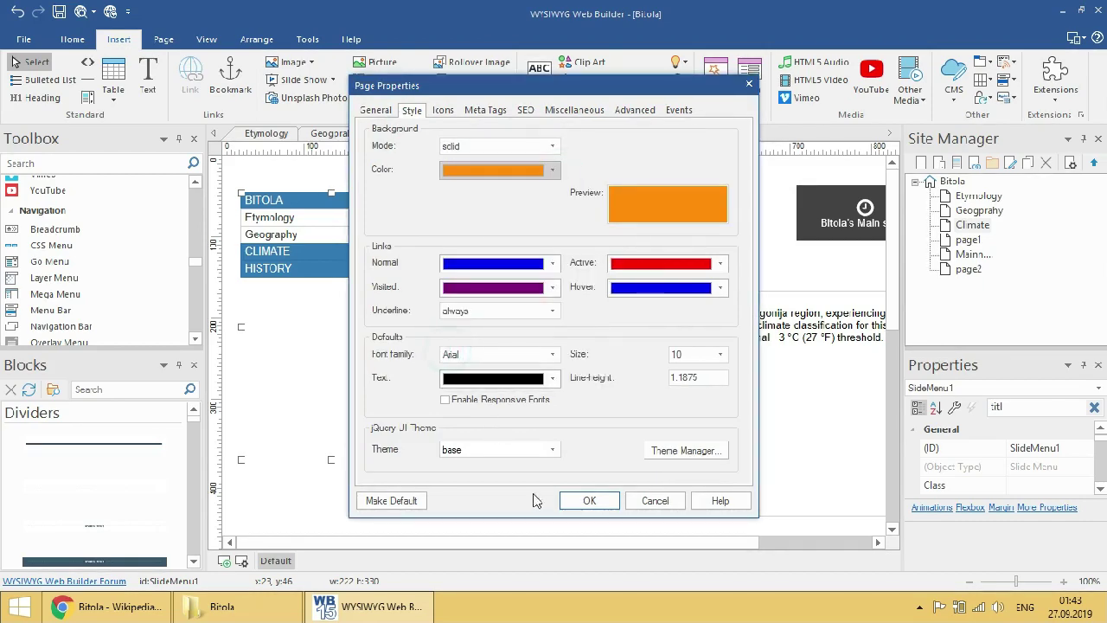
{"action": "left_click", "coordinate": [588, 500]}
- Give the Geogprahy page a solid background in the recently used orange
{"action": "double_click", "coordinate": [979, 213]}
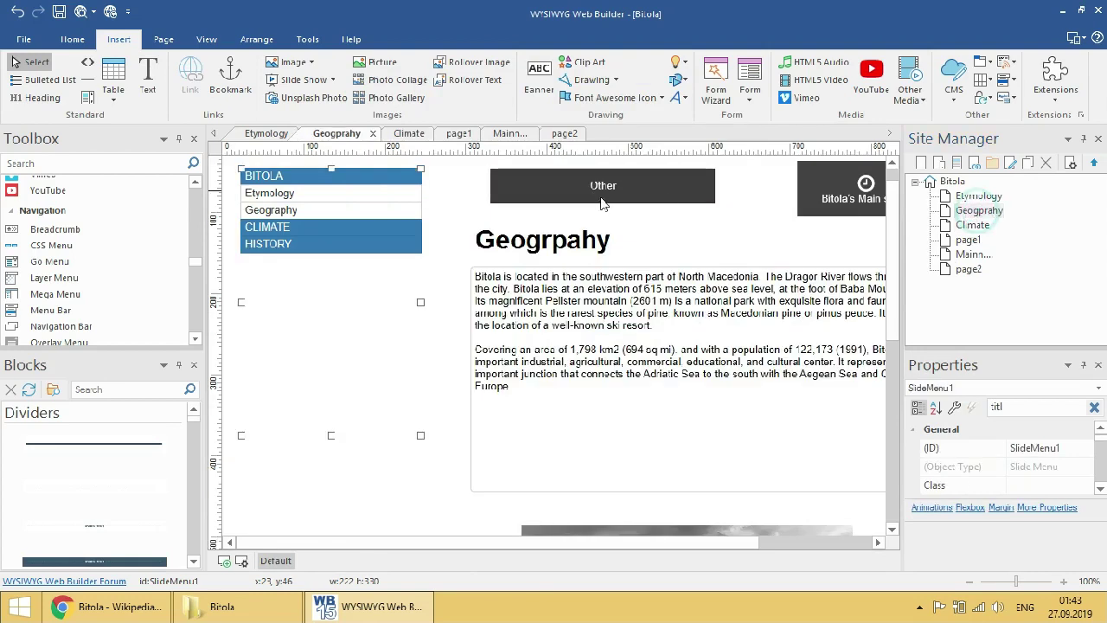
{"action": "right_click", "coordinate": [763, 234]}
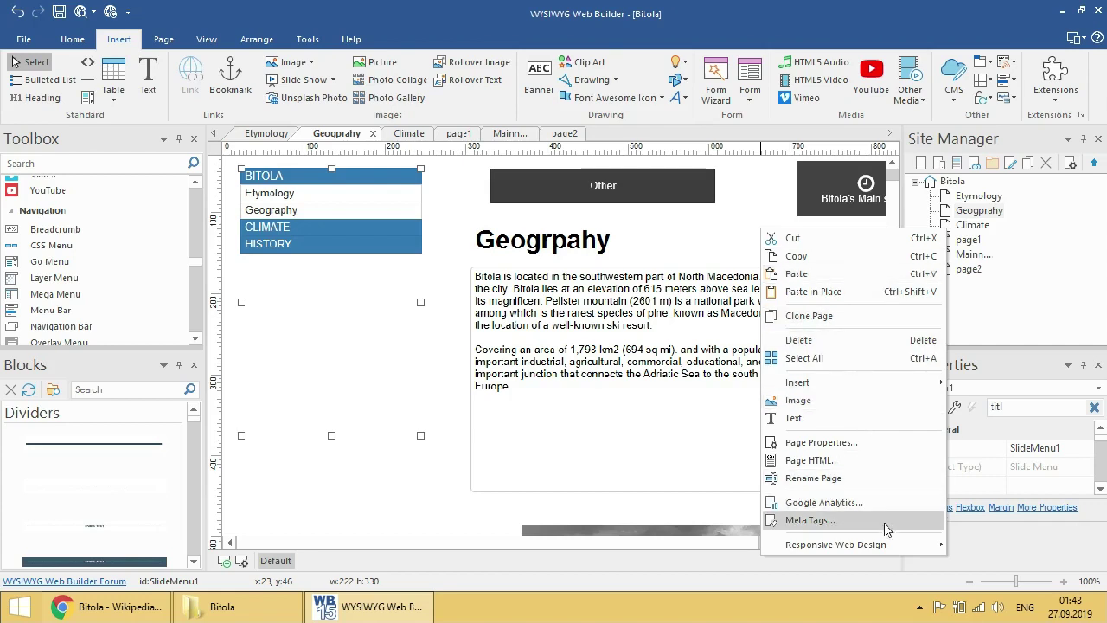
{"action": "left_click", "coordinate": [855, 443]}
{"action": "left_click", "coordinate": [439, 110]}
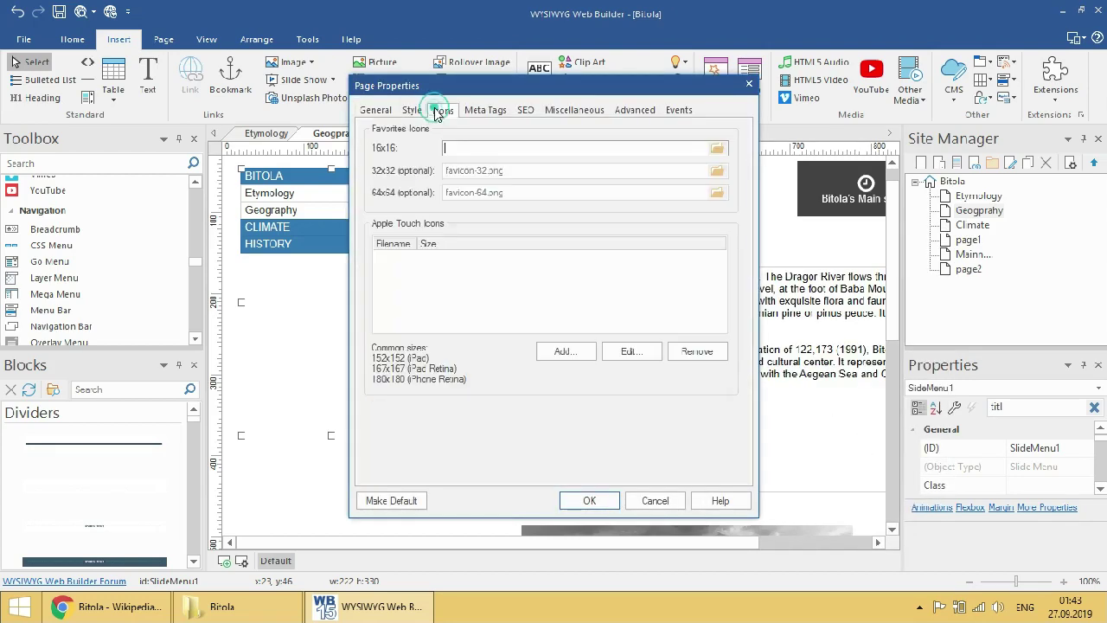
{"action": "left_click", "coordinate": [414, 109]}
{"action": "left_click", "coordinate": [537, 150]}
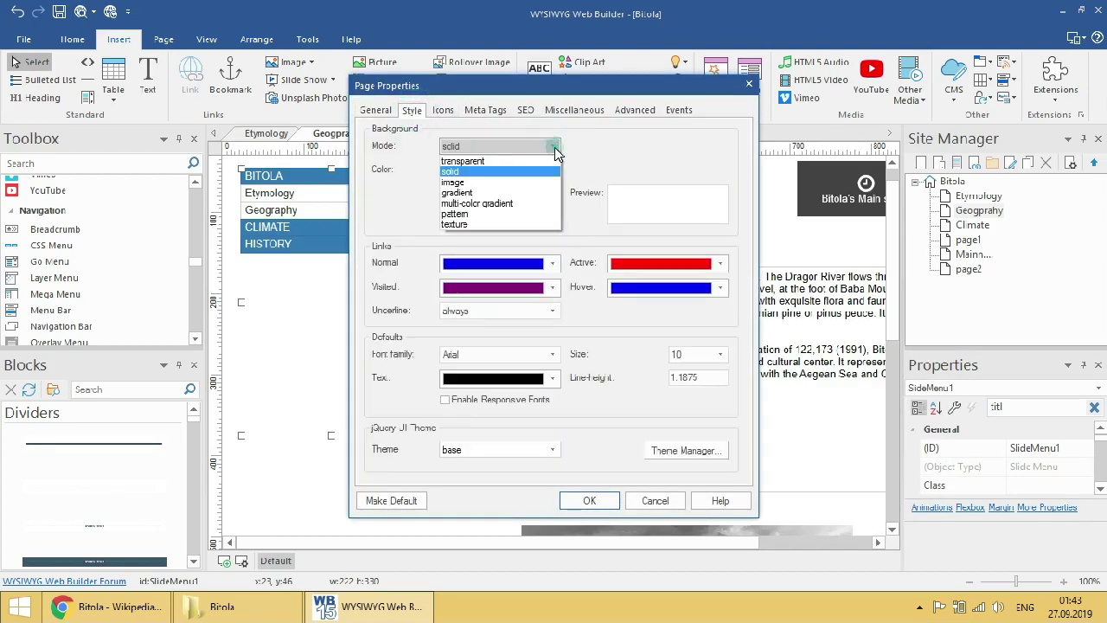
{"action": "left_click", "coordinate": [536, 172]}
{"action": "left_click", "coordinate": [552, 171]}
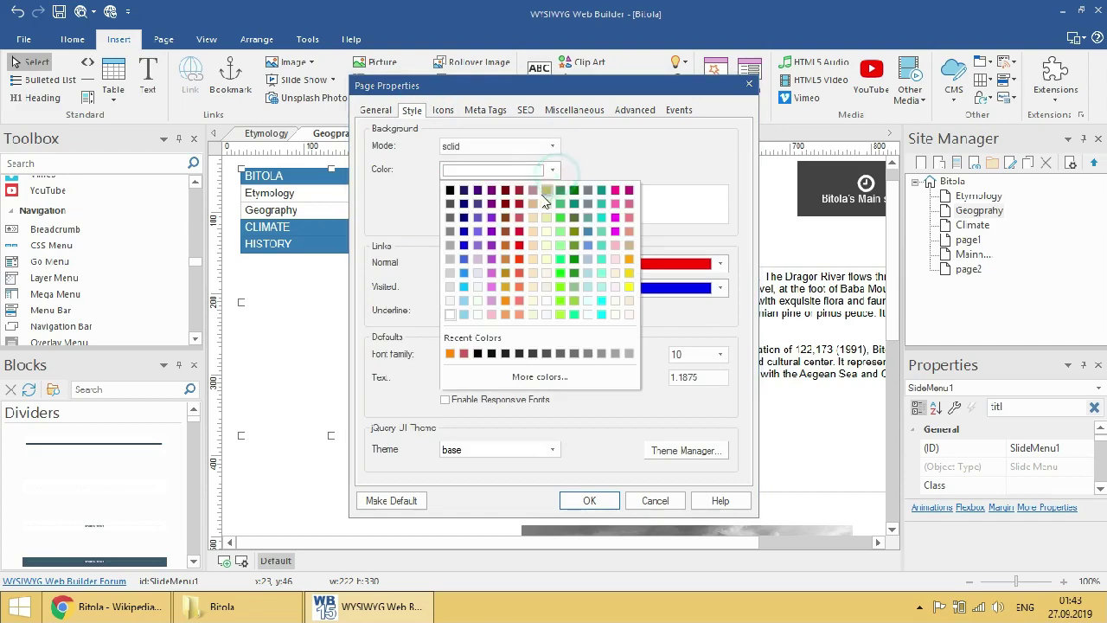
{"action": "left_click", "coordinate": [450, 354]}
{"action": "left_click", "coordinate": [597, 501]}
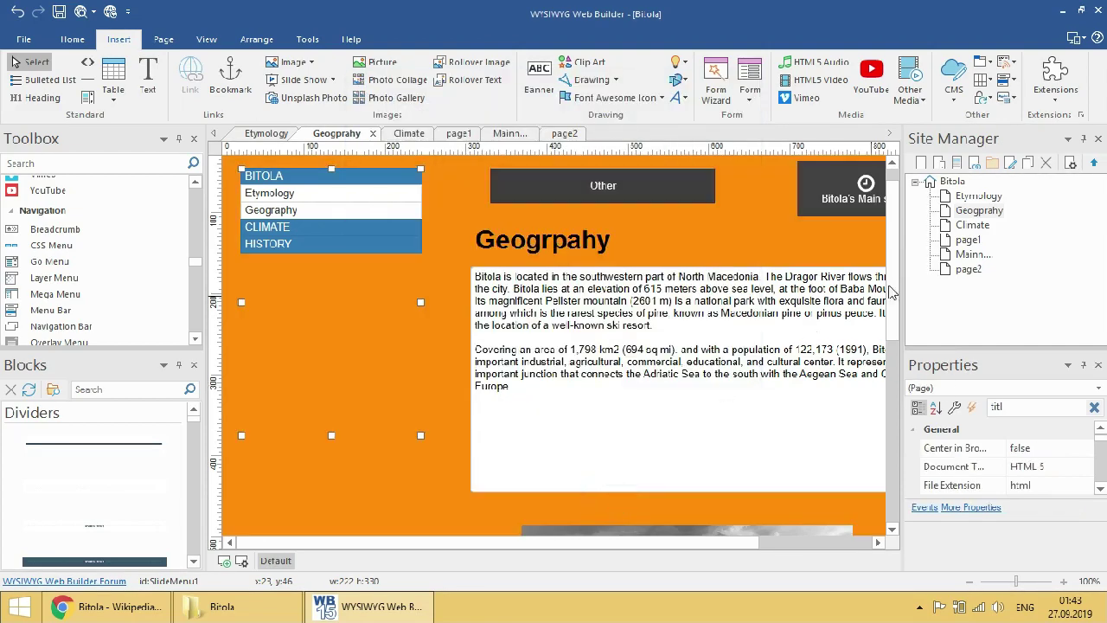
- Give the Etymology page a solid background in the recently used orange
{"action": "double_click", "coordinate": [976, 197]}
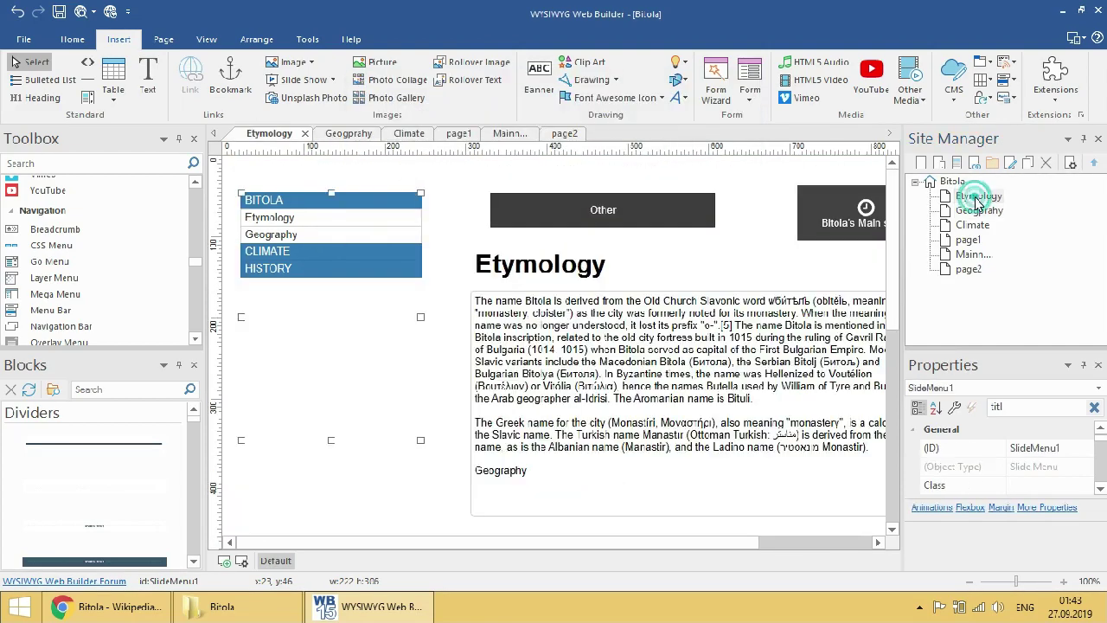
{"action": "right_click", "coordinate": [437, 515]}
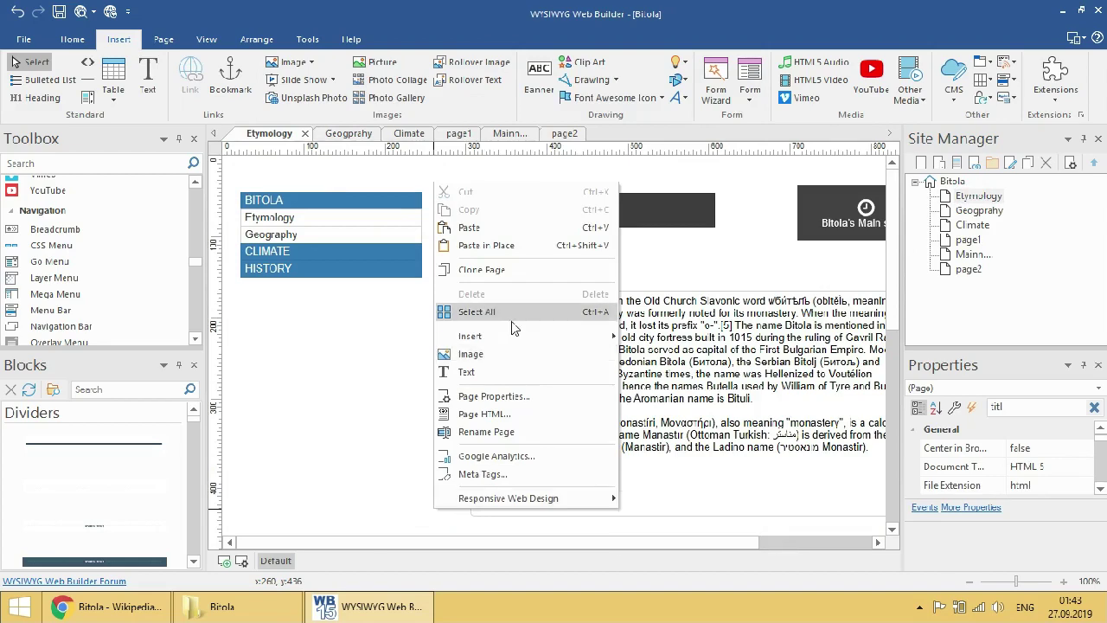
{"action": "left_click", "coordinate": [498, 396]}
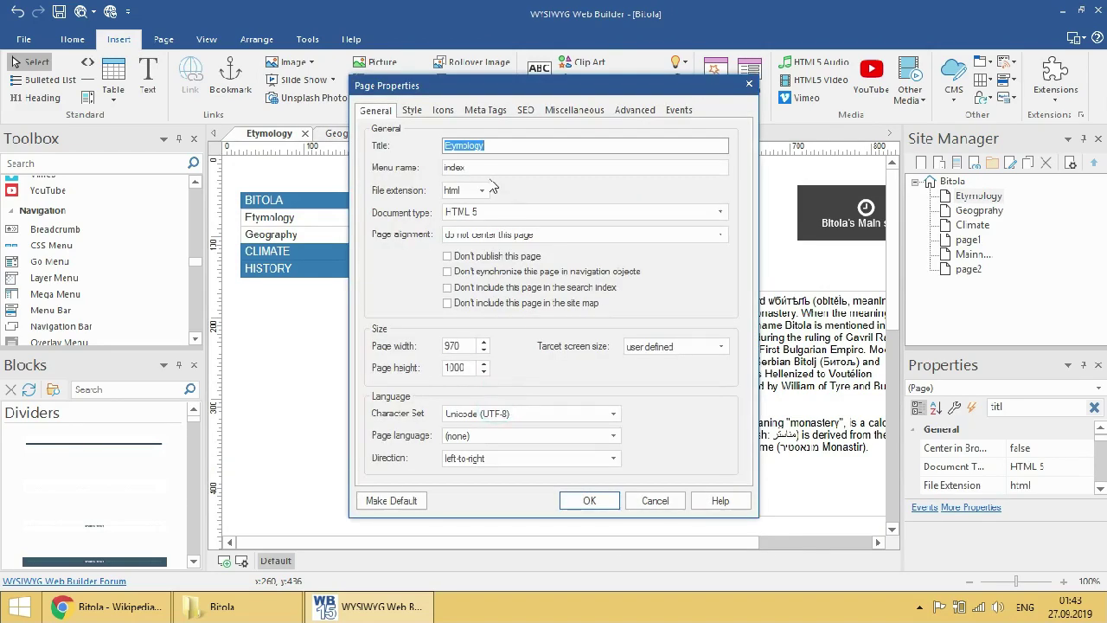
{"action": "left_click", "coordinate": [412, 110]}
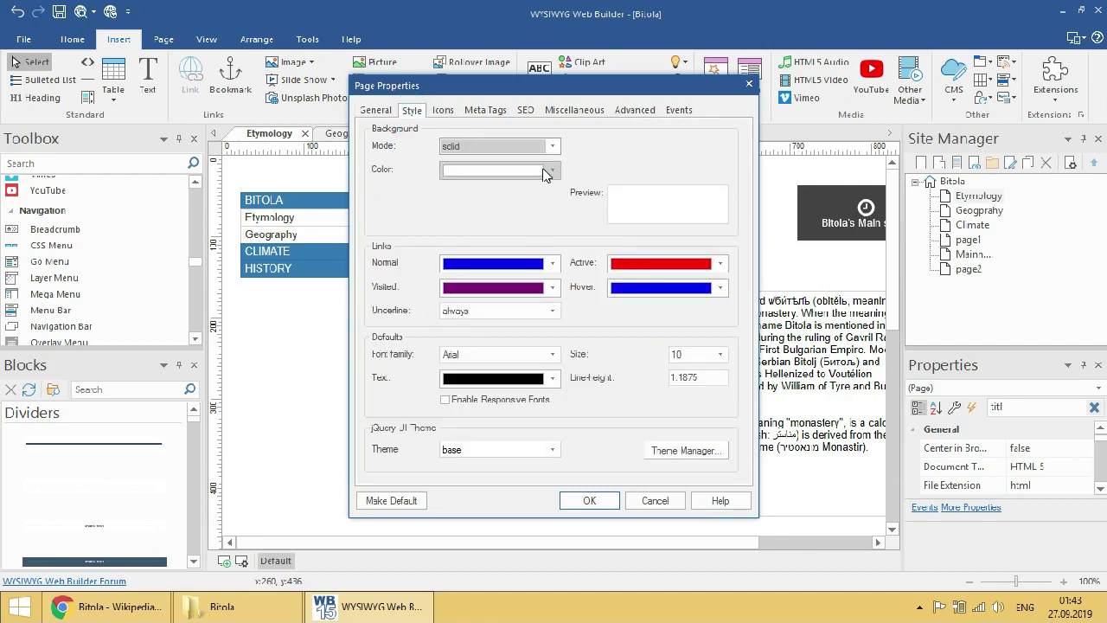
{"action": "left_click", "coordinate": [497, 169]}
{"action": "left_click", "coordinate": [450, 353]}
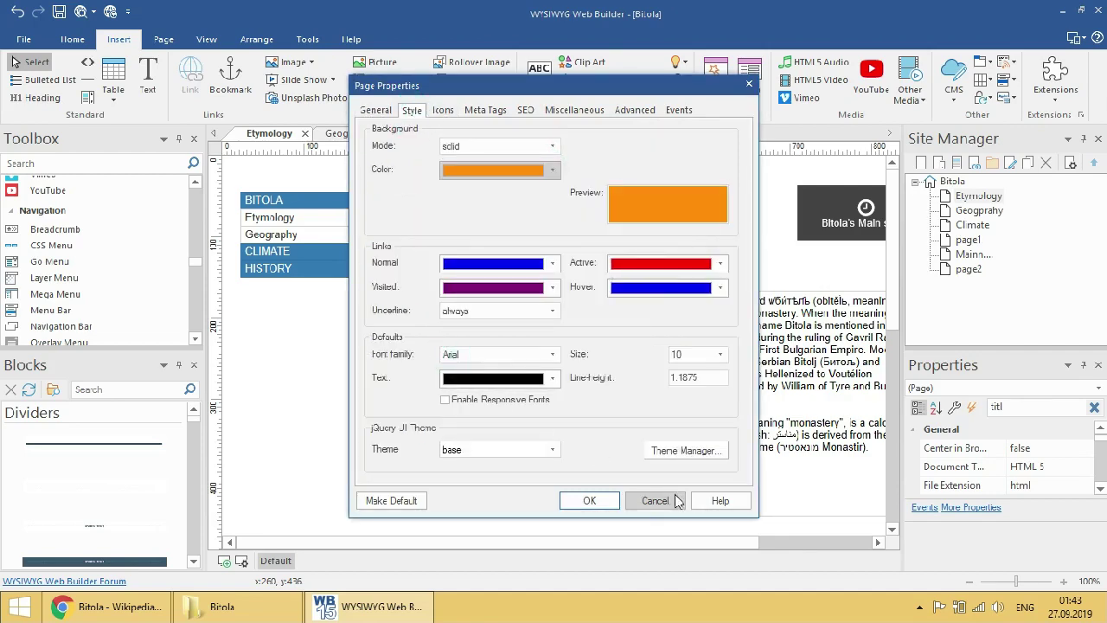
{"action": "left_click", "coordinate": [591, 501]}
{"action": "scroll", "coordinate": [344, 330], "scroll_direction": "down", "scroll_amount": 3}
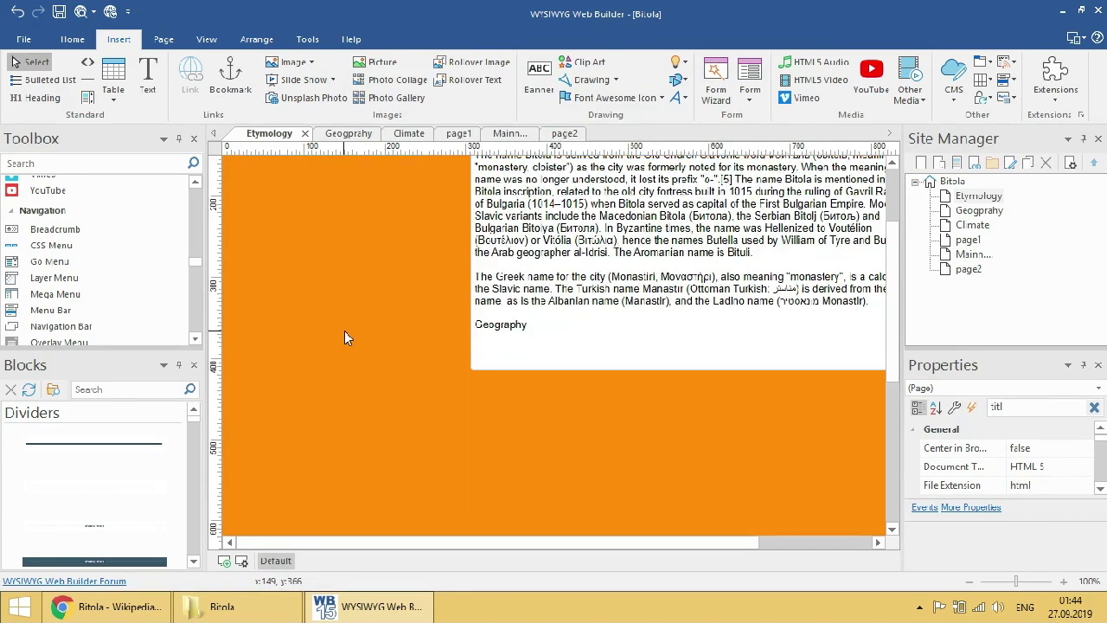
{"action": "scroll", "coordinate": [345, 331], "scroll_direction": "up", "scroll_amount": 3}
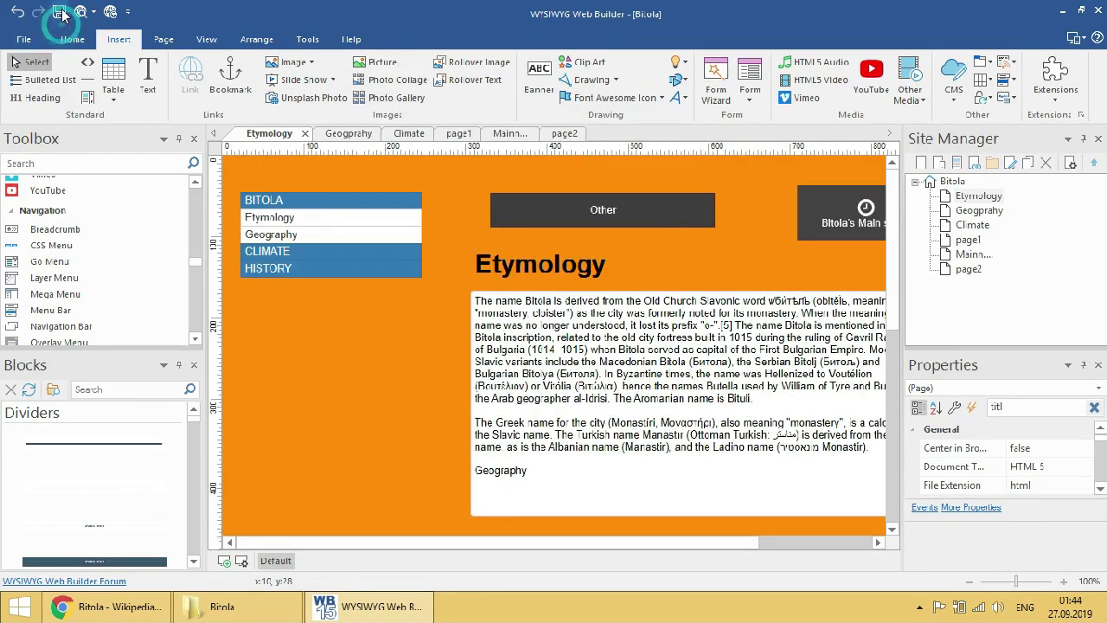
- Preview the site in the browser and test the slide menu's Etymology, Geography, Climate and History links
{"action": "left_click", "coordinate": [80, 13]}
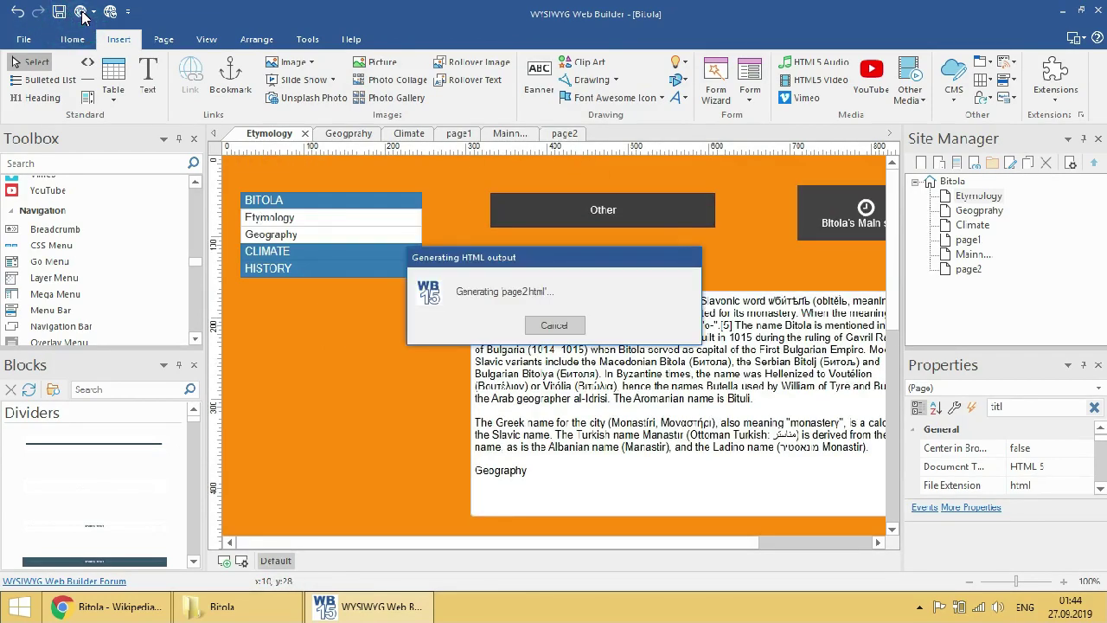
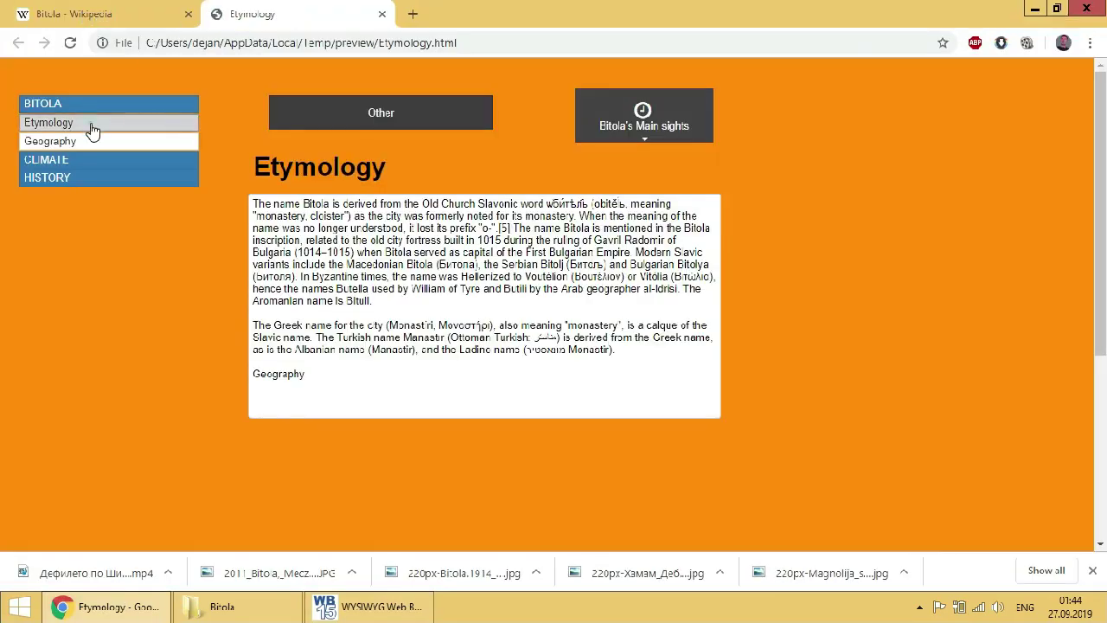
{"action": "left_click", "coordinate": [91, 128]}
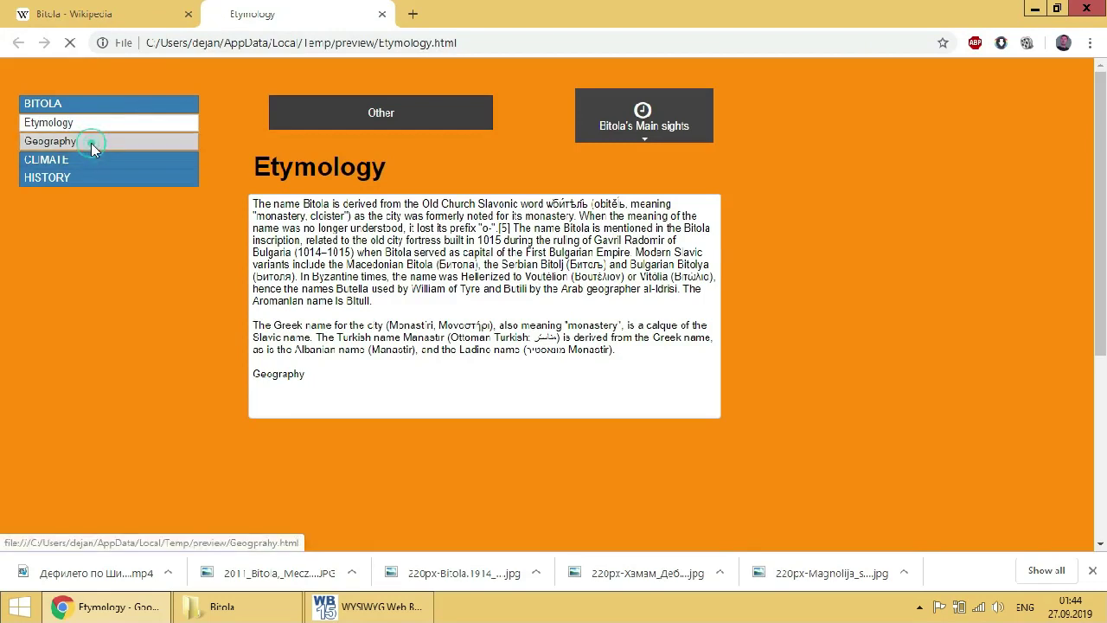
{"action": "left_click", "coordinate": [91, 142]}
{"action": "left_click", "coordinate": [93, 163]}
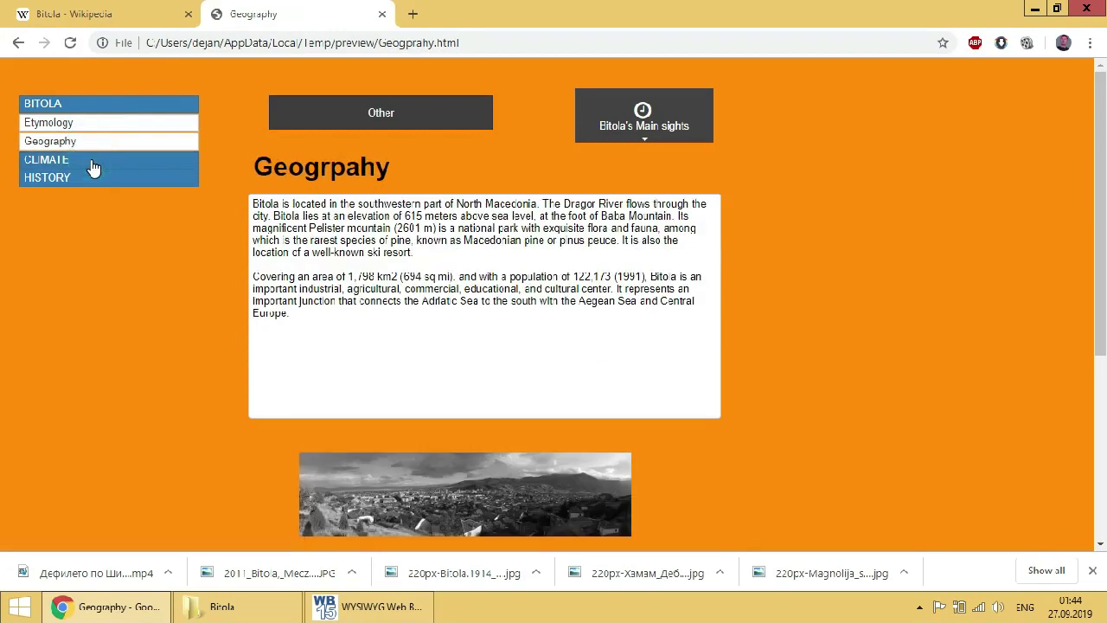
{"action": "left_click", "coordinate": [93, 167]}
{"action": "left_click", "coordinate": [157, 182]}
- Open the Culture page through the Other menu in the preview and check its two videos
{"action": "left_click", "coordinate": [467, 116]}
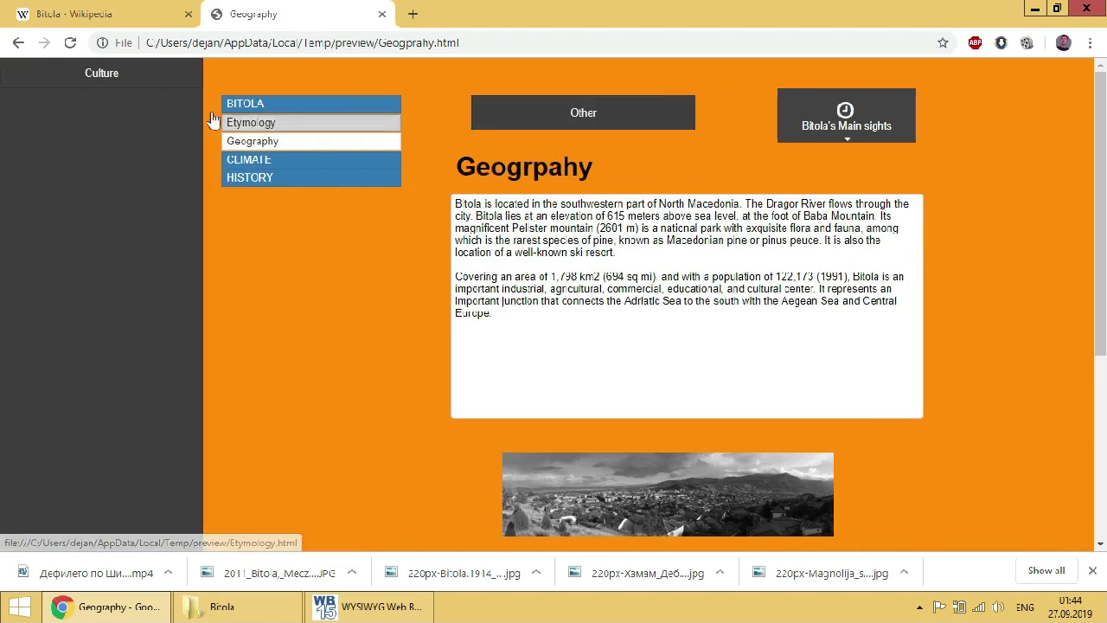
{"action": "left_click", "coordinate": [146, 77]}
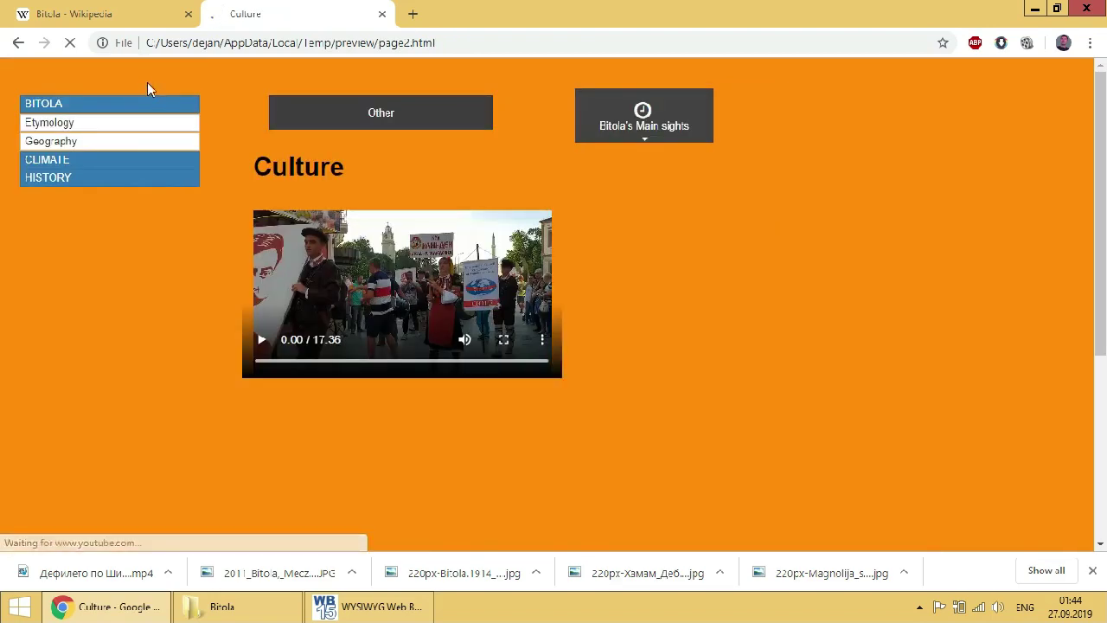
{"action": "scroll", "coordinate": [713, 405], "scroll_direction": "down", "scroll_amount": 4}
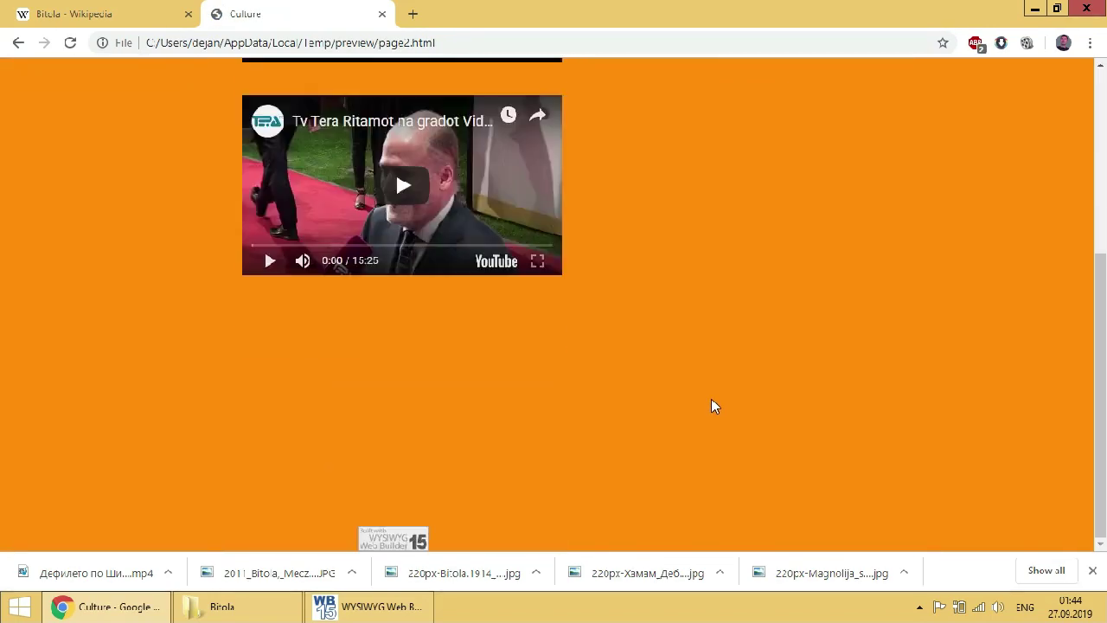
{"action": "scroll", "coordinate": [711, 405], "scroll_direction": "up", "scroll_amount": 4}
- Check the History, Climate, Geography and Etymology pages in the preview through the slide menu
{"action": "left_click", "coordinate": [126, 173]}
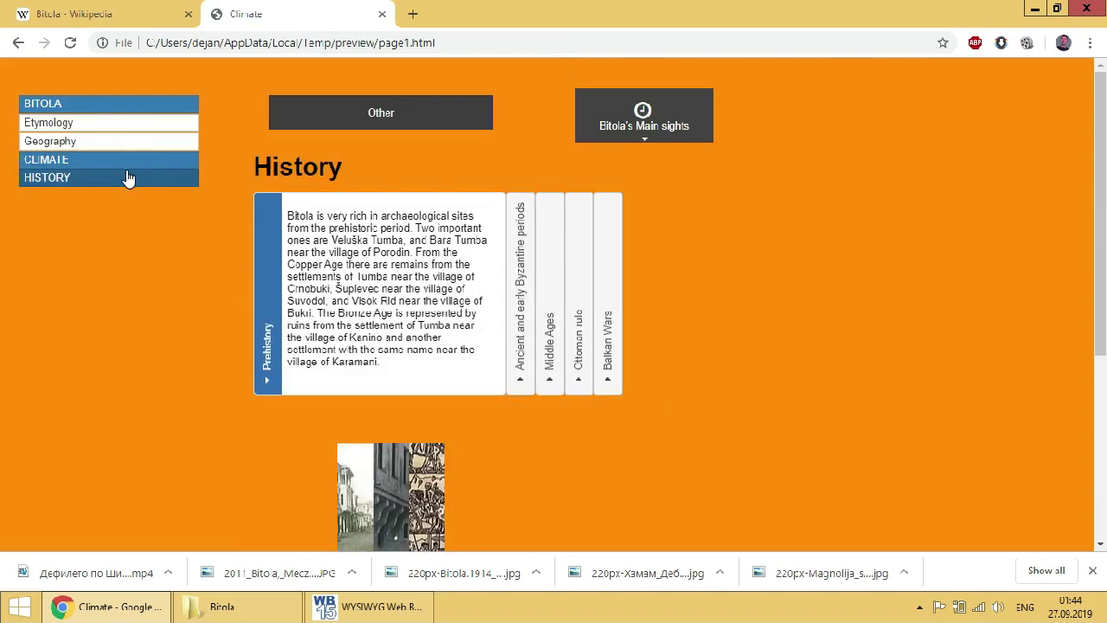
{"action": "scroll", "coordinate": [154, 364], "scroll_direction": "down", "scroll_amount": 4}
{"action": "scroll", "coordinate": [154, 364], "scroll_direction": "up", "scroll_amount": 4}
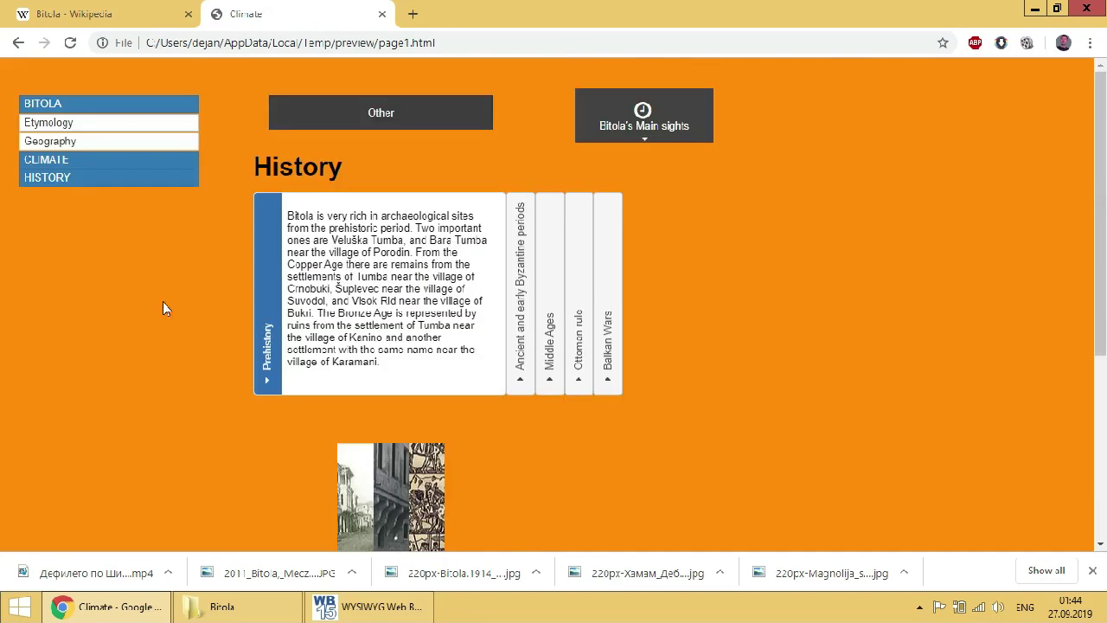
{"action": "left_click", "coordinate": [145, 165]}
{"action": "left_click", "coordinate": [145, 149]}
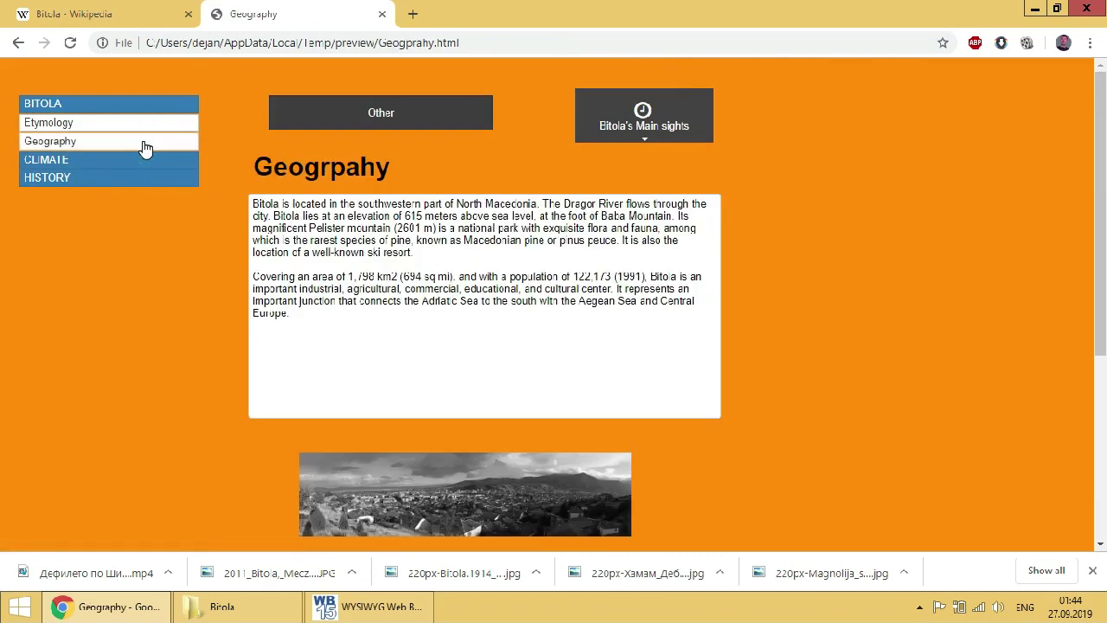
{"action": "left_click", "coordinate": [151, 128]}
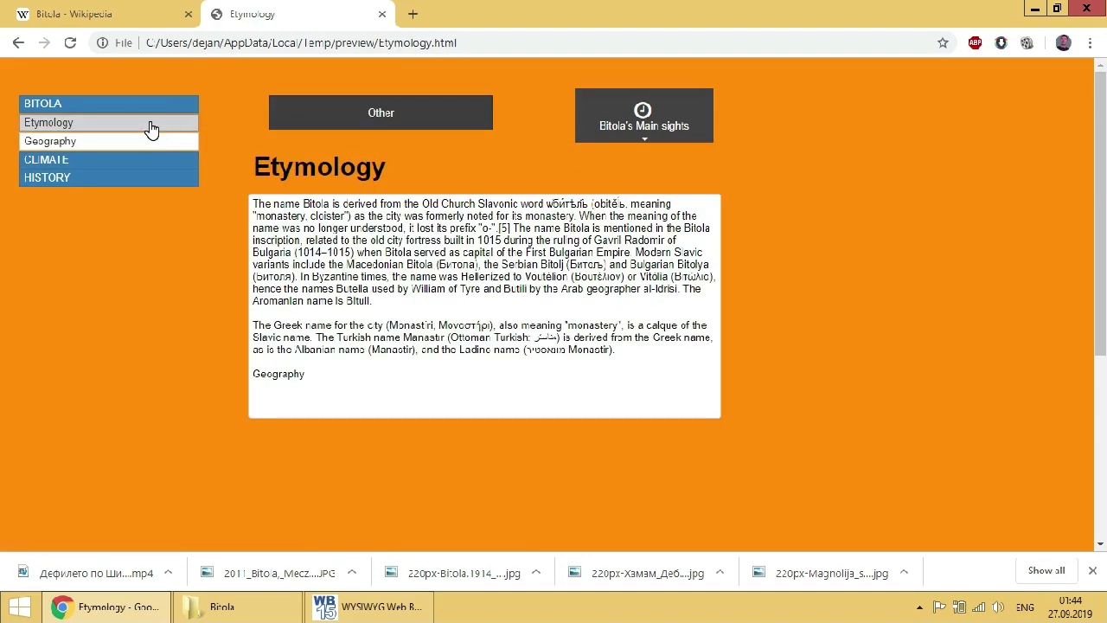
- Open the Main sights page in the preview, view an enlarged gallery photo, and close the preview
{"action": "mouse_move", "coordinate": [605, 117]}
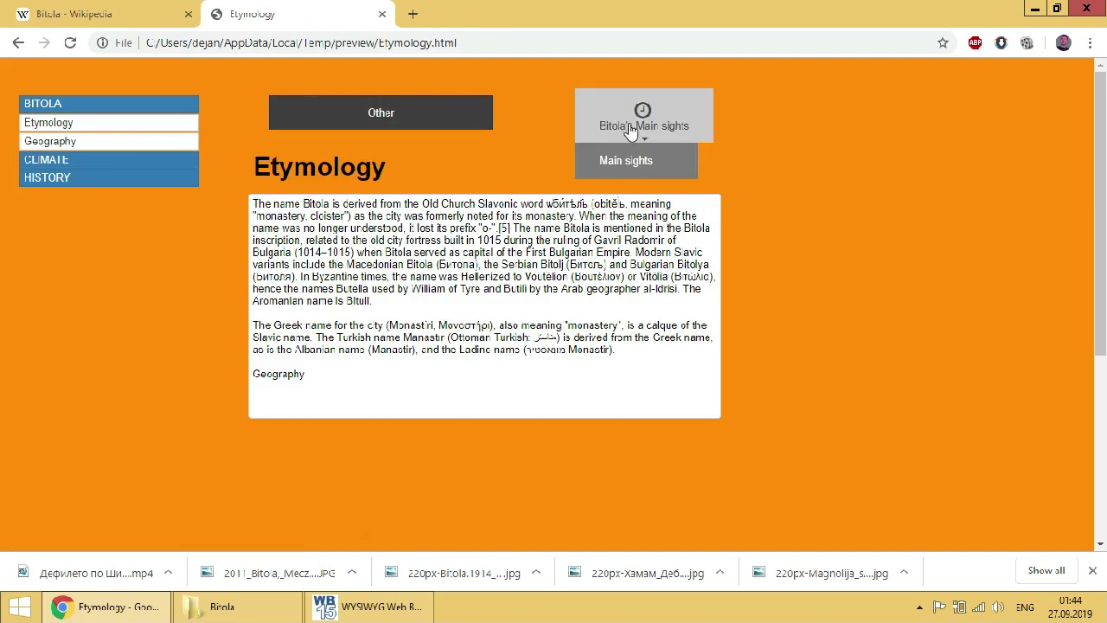
{"action": "left_click", "coordinate": [635, 163]}
{"action": "scroll", "coordinate": [505, 236], "scroll_direction": "down", "scroll_amount": 1}
{"action": "left_click", "coordinate": [388, 189]}
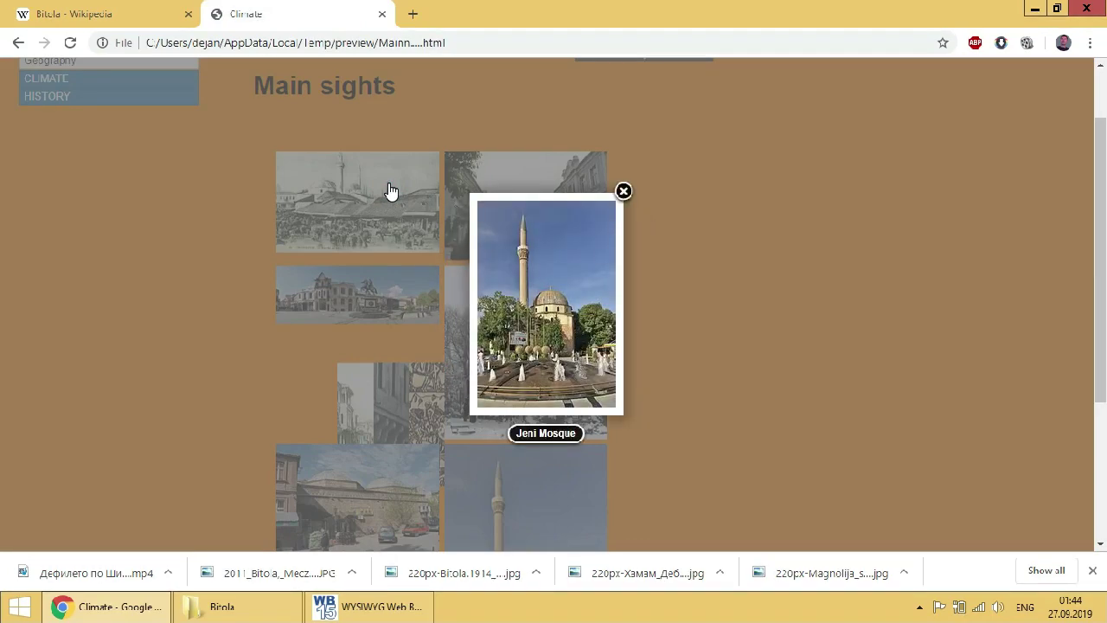
{"action": "left_click", "coordinate": [623, 192]}
{"action": "left_click", "coordinate": [383, 19]}
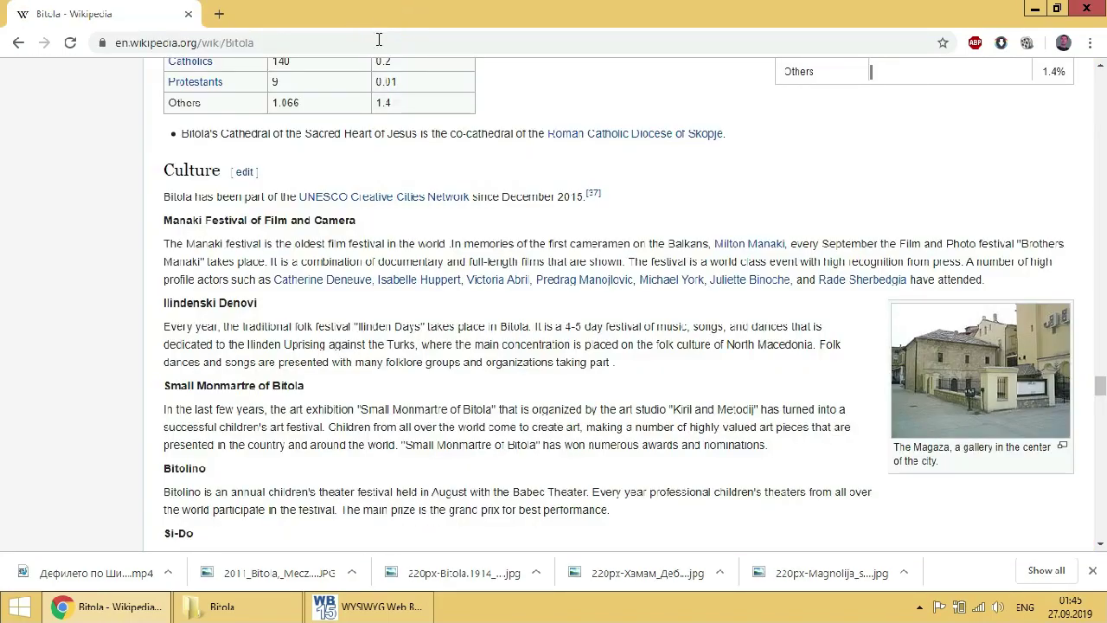
- Switch to WYSIWYG Web Builder and draw a carousel about 285 by 254 px beneath the slide menu on the Etymology page
{"action": "left_click", "coordinate": [370, 606]}
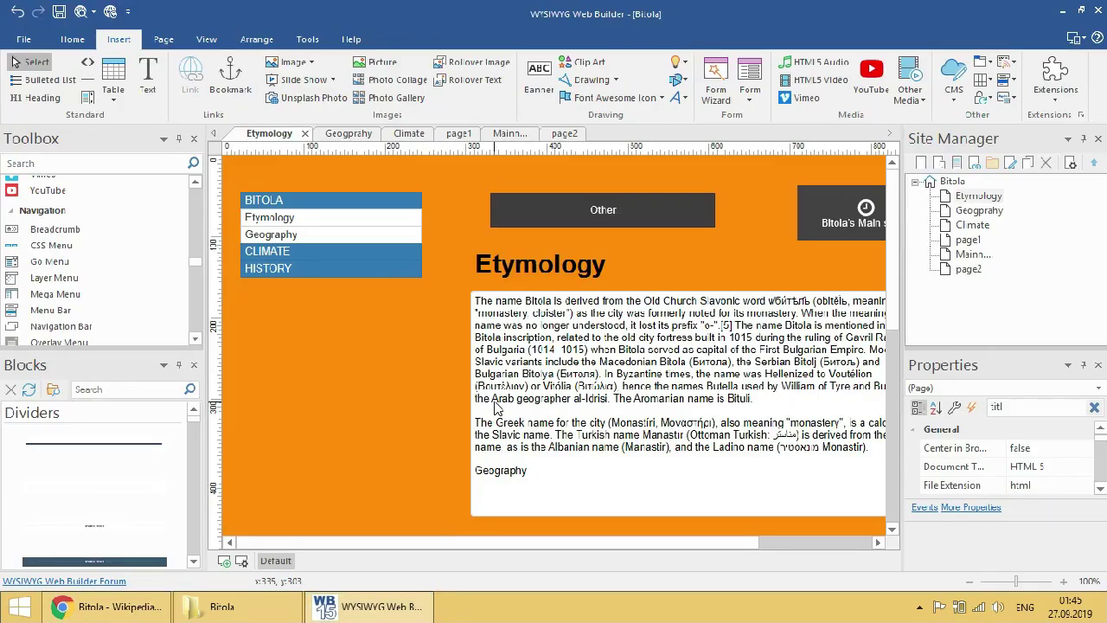
{"action": "scroll", "coordinate": [598, 321], "scroll_direction": "down", "scroll_amount": 4}
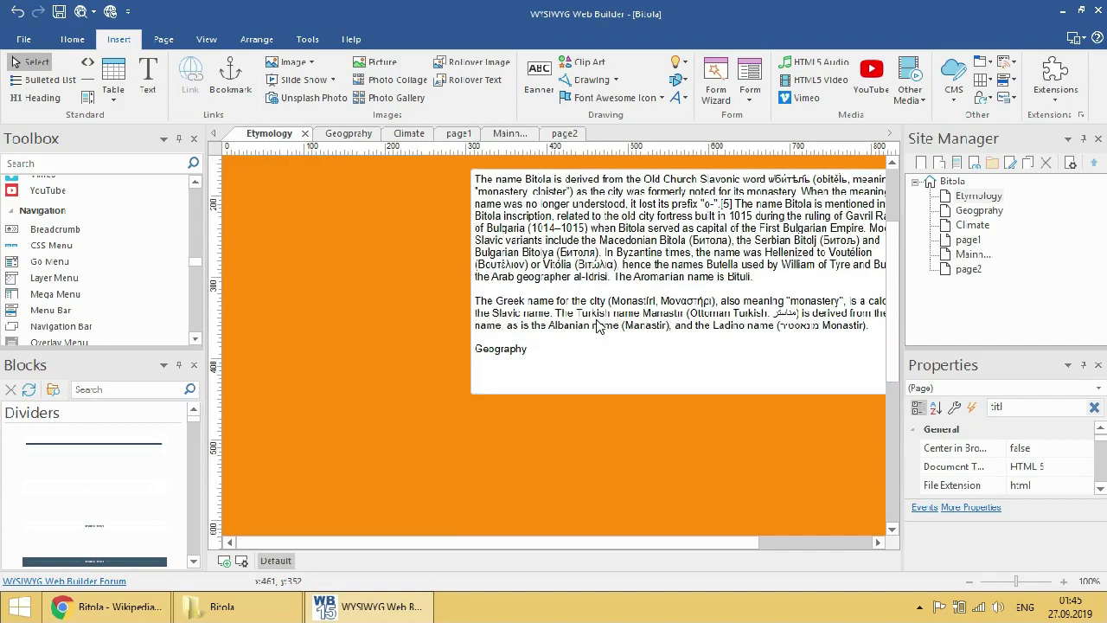
{"action": "scroll", "coordinate": [597, 327], "scroll_direction": "up", "scroll_amount": 4}
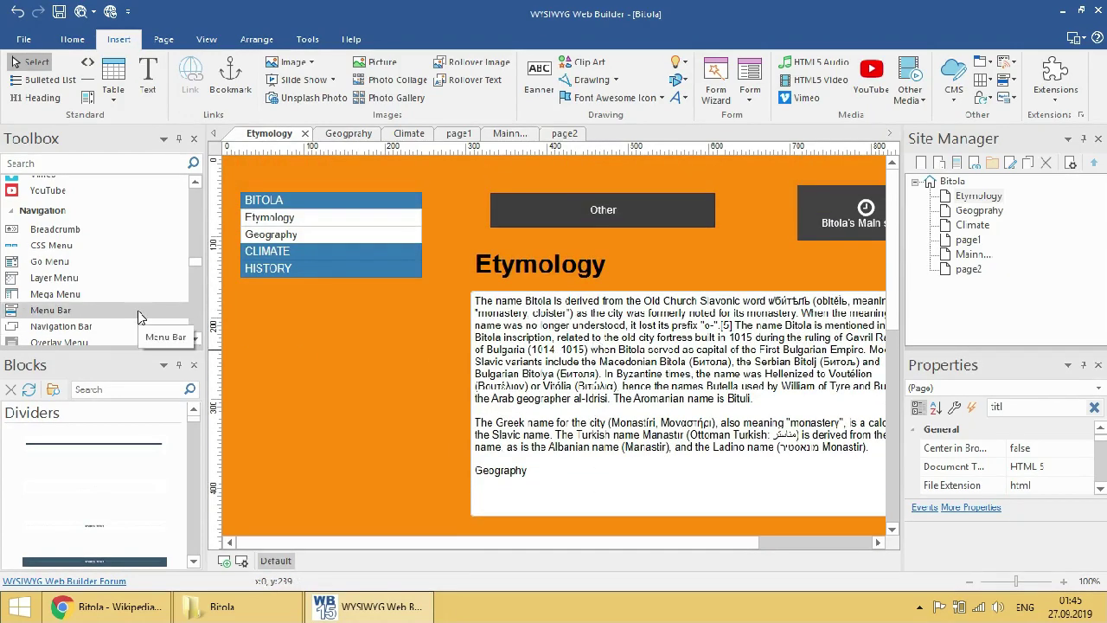
{"action": "scroll", "coordinate": [141, 316], "scroll_direction": "down", "scroll_amount": 2}
{"action": "scroll", "coordinate": [185, 267], "scroll_direction": "up", "scroll_amount": 1}
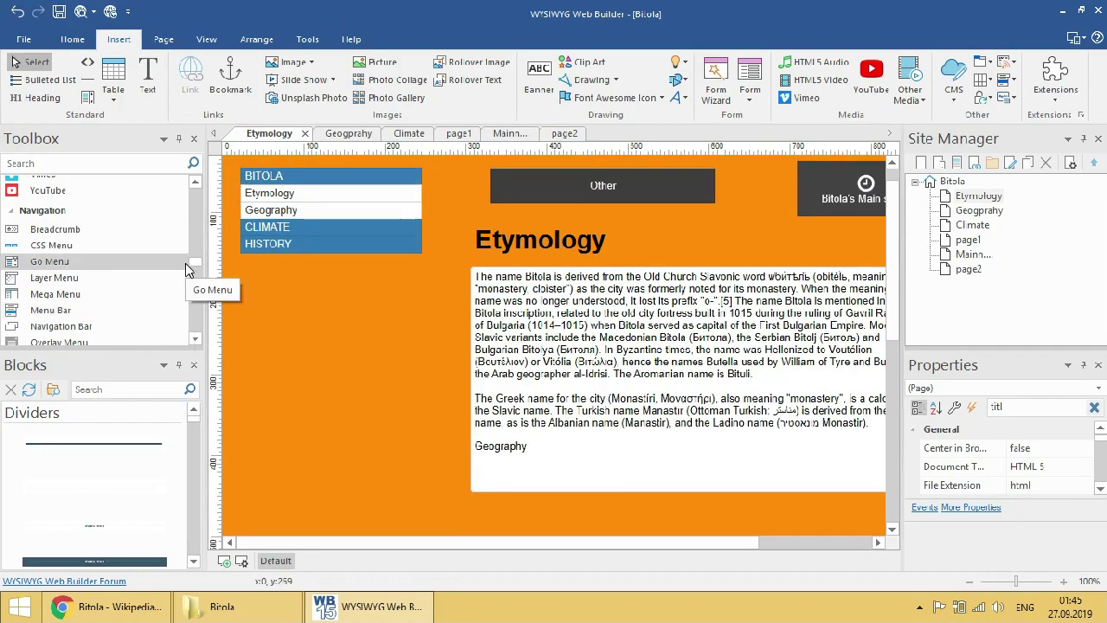
{"action": "left_click_drag", "start_coordinate": [197, 262], "coordinate": [199, 249]}
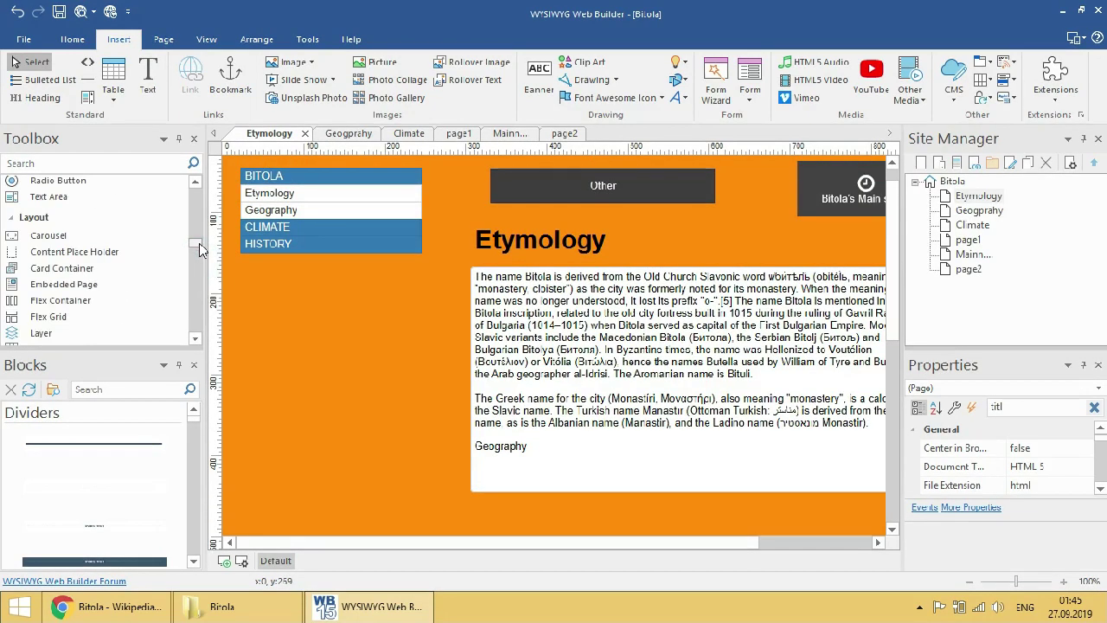
{"action": "left_click", "coordinate": [42, 236]}
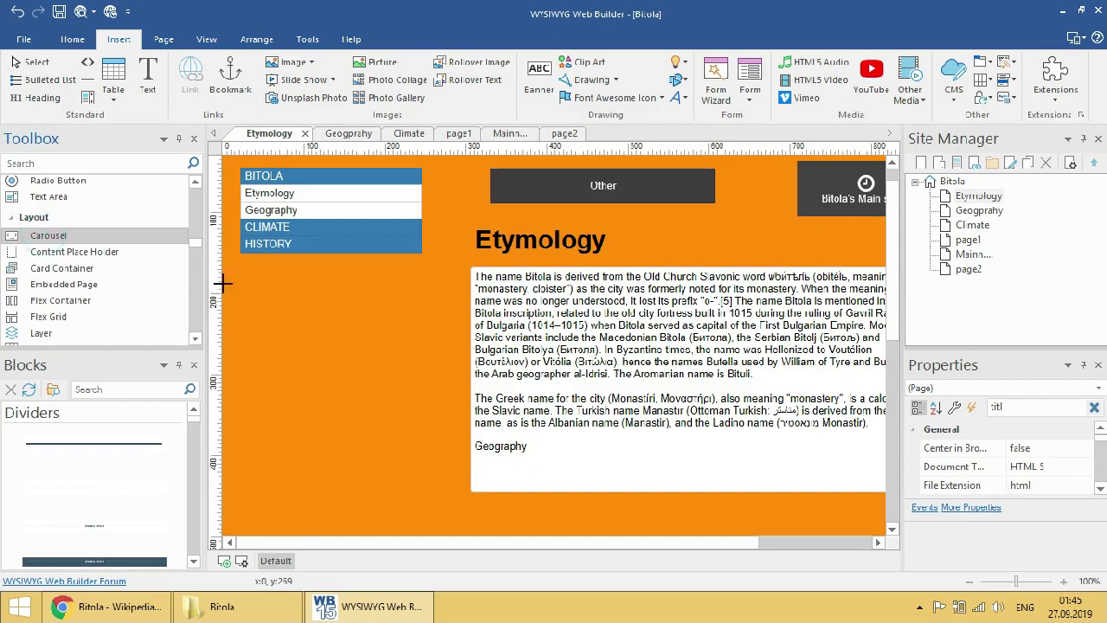
{"action": "left_click", "coordinate": [979, 197]}
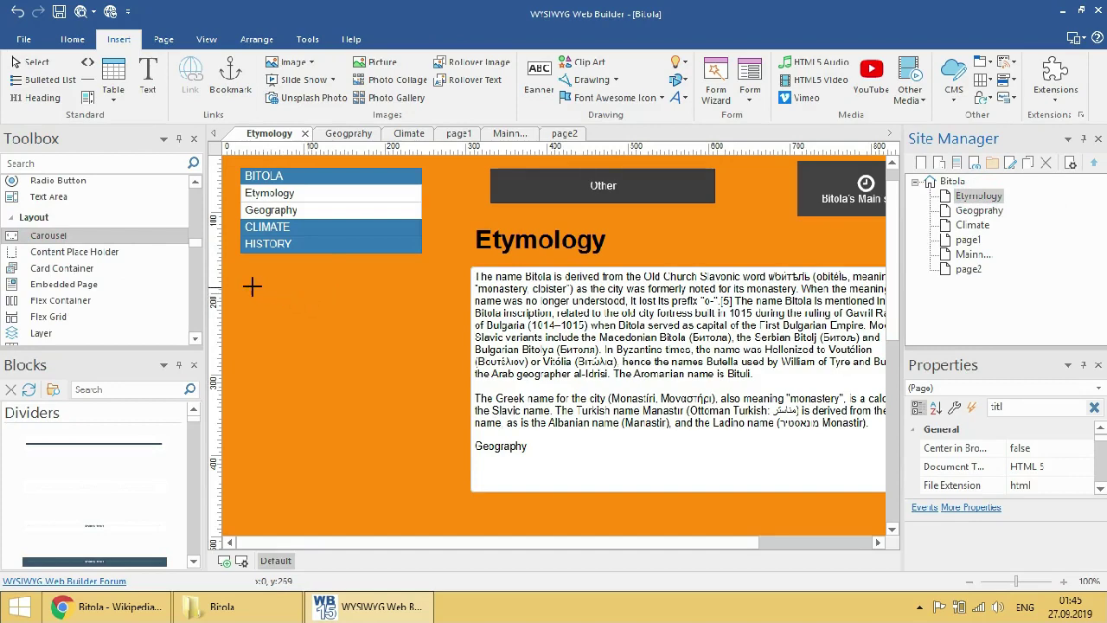
{"action": "mouse_move", "coordinate": [239, 285]}
{"action": "left_mouse_down"}
{"action": "mouse_move", "coordinate": [285, 292]}
{"action": "mouse_move", "coordinate": [447, 415]}
{"action": "mouse_move", "coordinate": [464, 491]}
{"action": "left_mouse_up"}
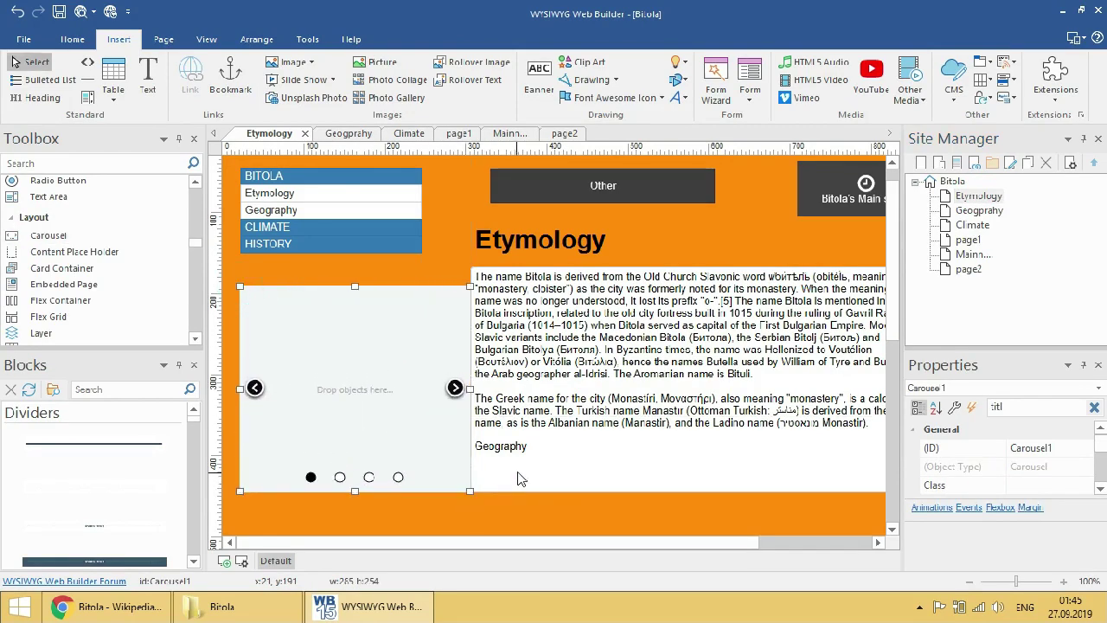
- Switch to Chrome, search Google for "bitola" in a new tab, and browse the image results
{"action": "left_click", "coordinate": [105, 607]}
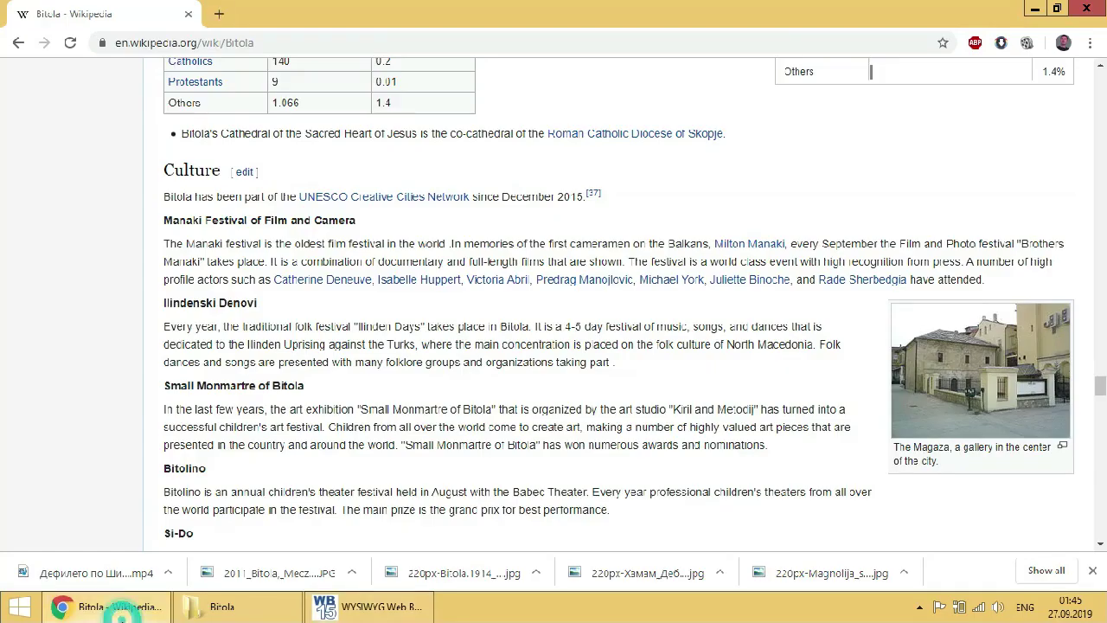
{"action": "scroll", "coordinate": [424, 358], "scroll_direction": "up", "scroll_amount": 2}
{"action": "scroll", "coordinate": [423, 358], "scroll_direction": "up", "scroll_amount": 6}
{"action": "left_click", "coordinate": [214, 16]}
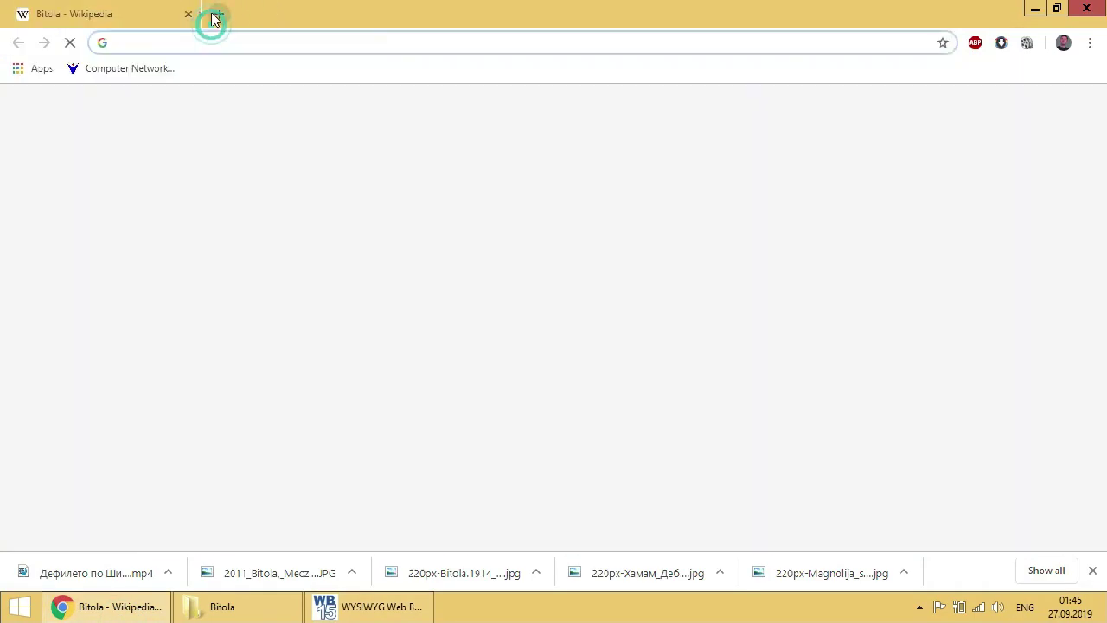
{"action": "type", "text": "bitola"}
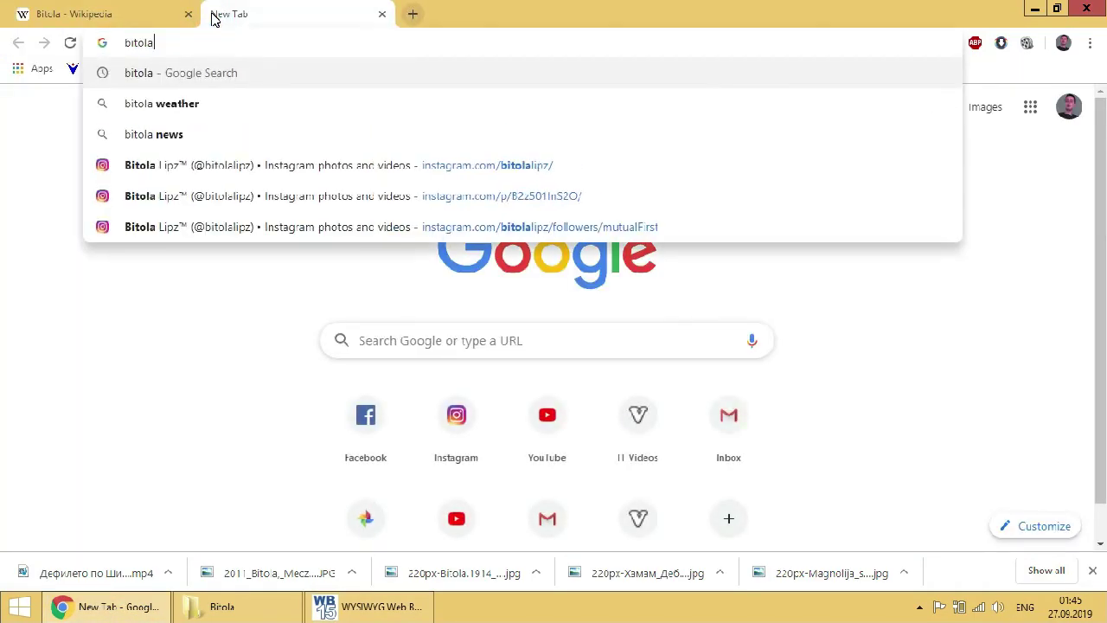
{"action": "key", "text": "Return"}
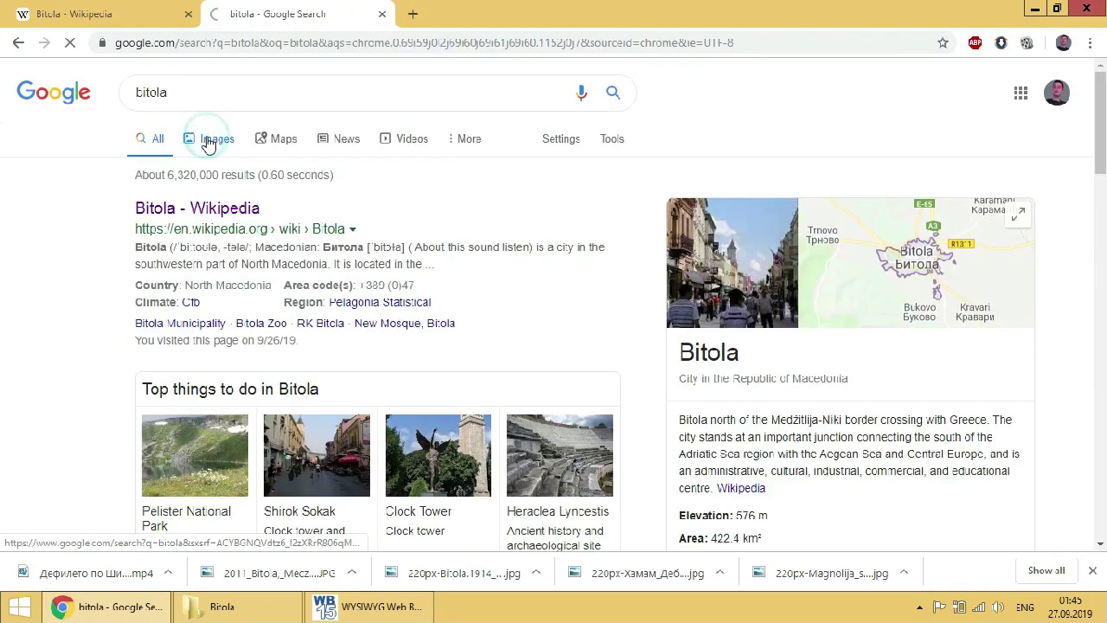
{"action": "left_click", "coordinate": [208, 141]}
{"action": "scroll", "coordinate": [225, 312], "scroll_direction": "down", "scroll_amount": 3}
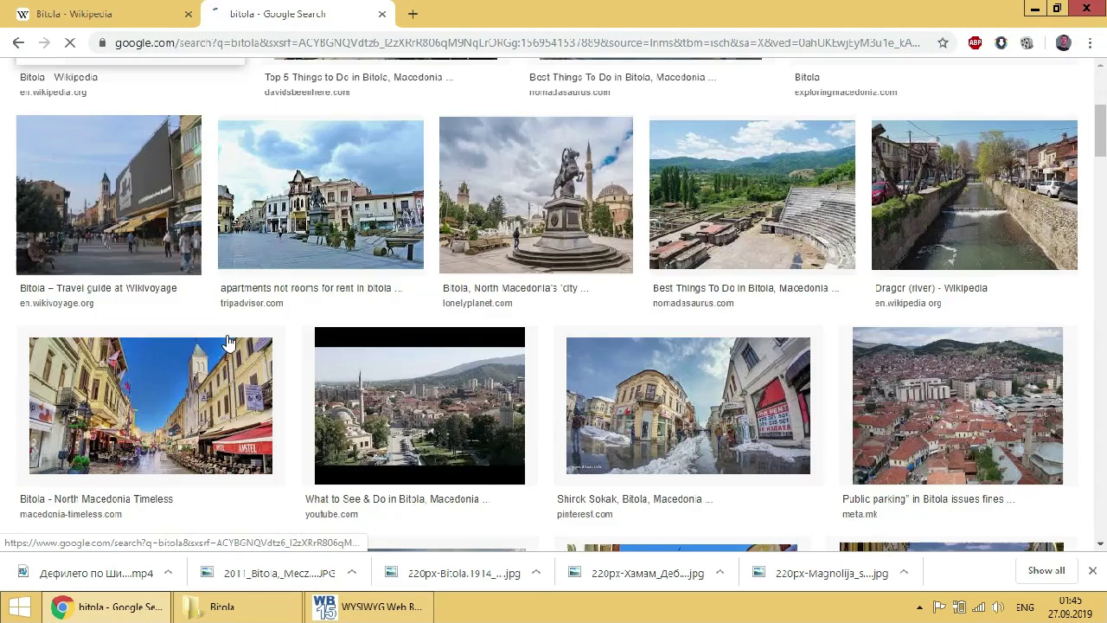
- Save the TripAdvisor photo of the Bitola square as b1 in the gallery folder
{"action": "left_click", "coordinate": [294, 201]}
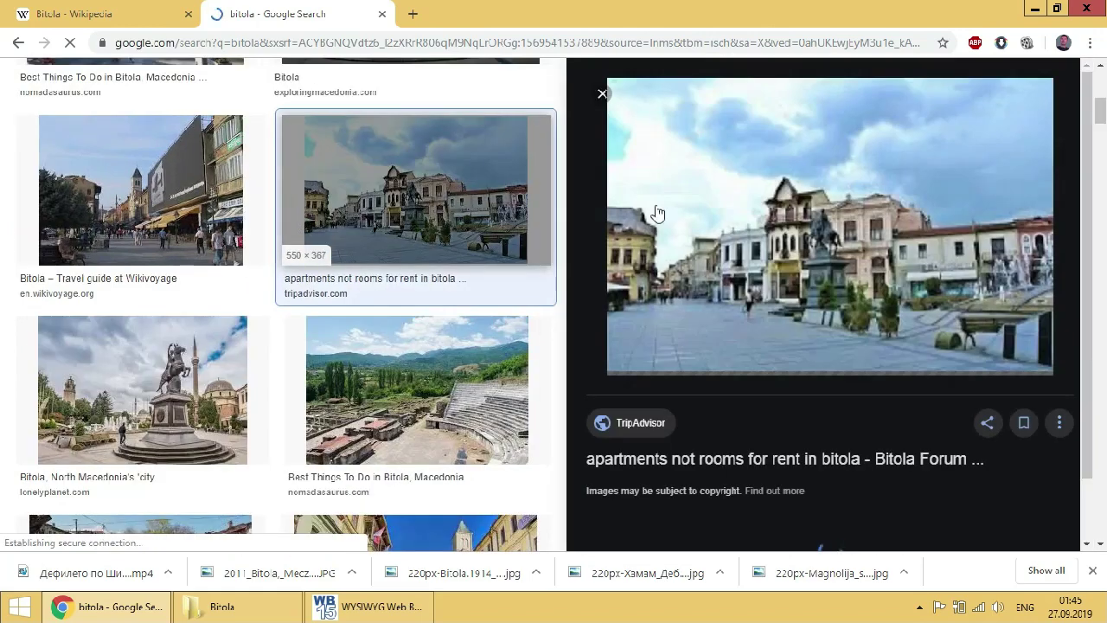
{"action": "right_click", "coordinate": [790, 211]}
{"action": "left_click", "coordinate": [846, 345]}
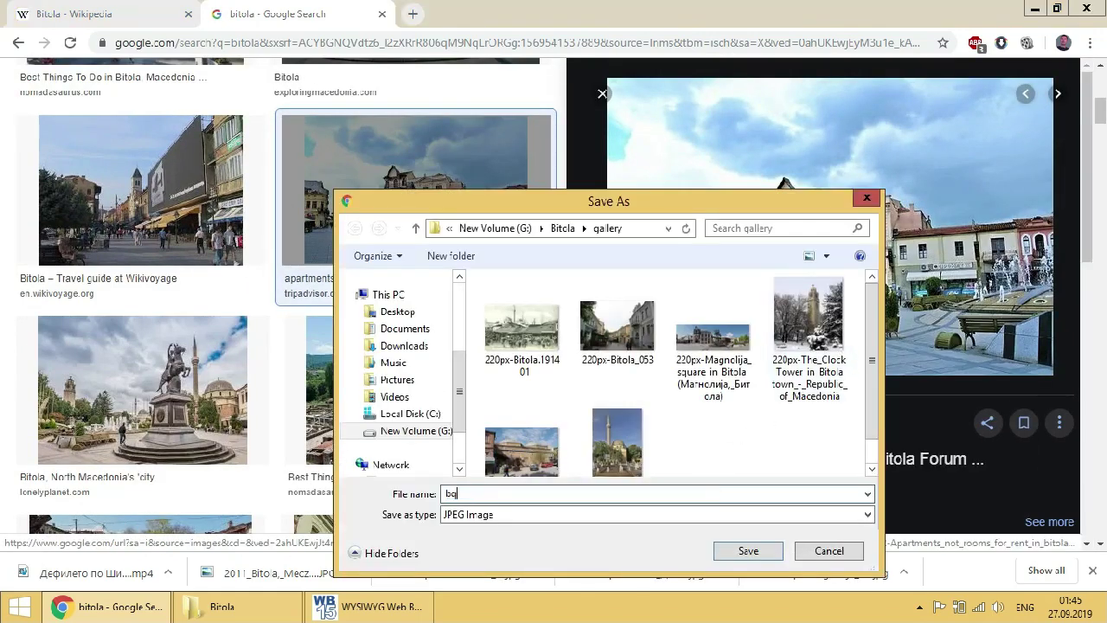
{"action": "type", "text": "bg"}
{"action": "left_click", "coordinate": [748, 551]}
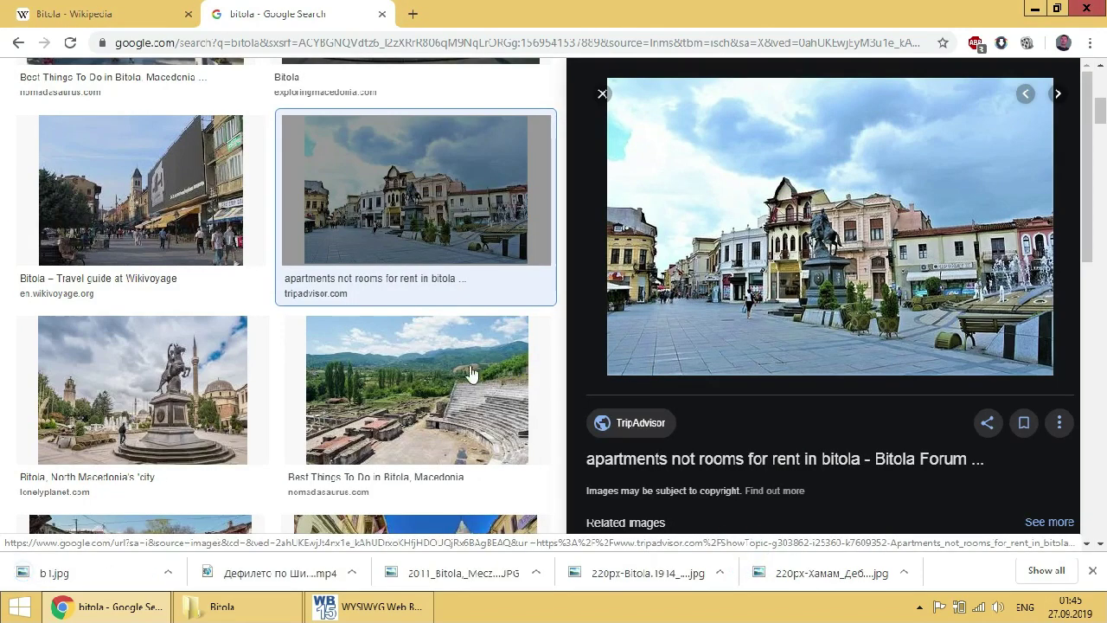
- Save the Lonely Planet photo of the horseman statue as b2 in the gallery folder
{"action": "left_click", "coordinate": [205, 370]}
{"action": "right_click", "coordinate": [681, 249]}
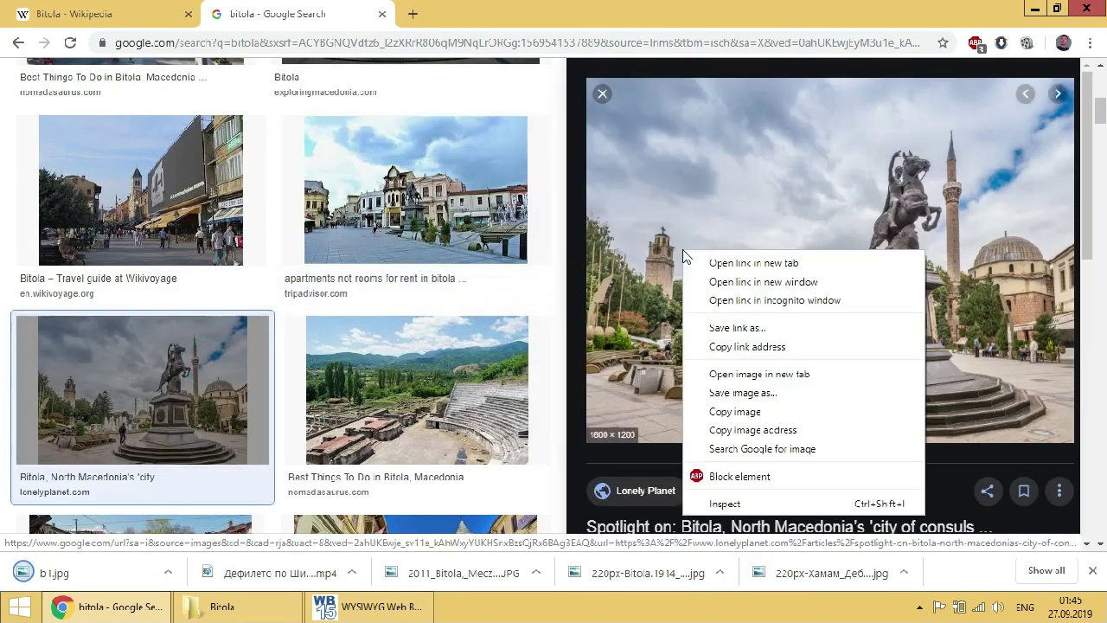
{"action": "left_click", "coordinate": [743, 391]}
{"action": "type", "text": "b2"}
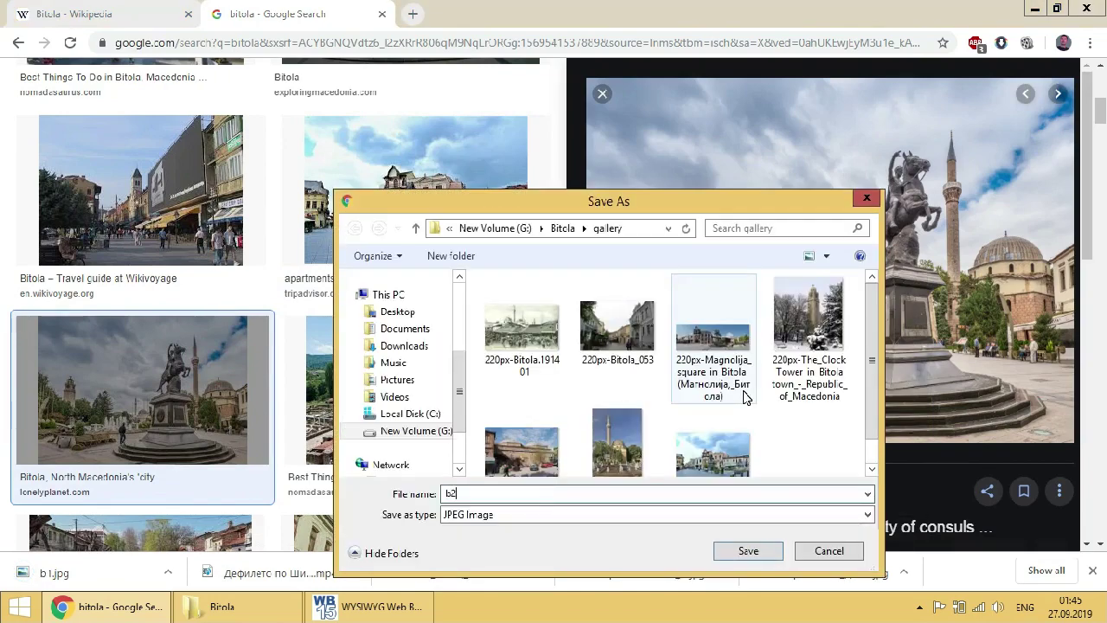
{"action": "key", "text": "Return"}
- Save the Macedonia Timeless photo of the café-lined street as b3
{"action": "scroll", "coordinate": [656, 380], "scroll_direction": "down", "scroll_amount": 4}
{"action": "scroll", "coordinate": [519, 346], "scroll_direction": "down", "scroll_amount": 3}
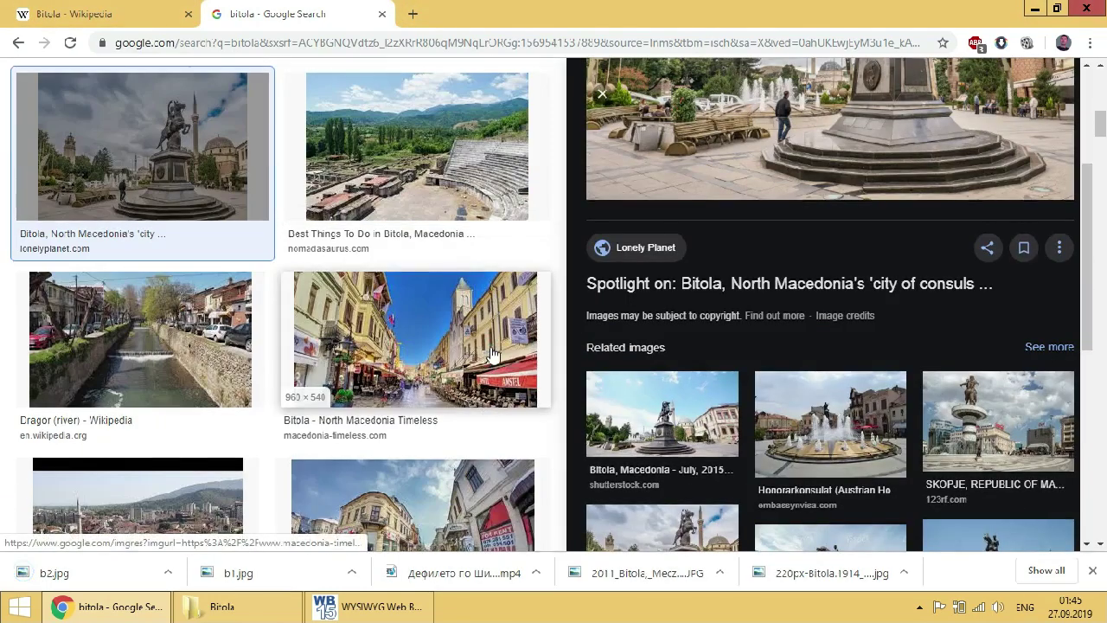
{"action": "left_click", "coordinate": [551, 325]}
{"action": "right_click", "coordinate": [673, 263]}
{"action": "left_click", "coordinate": [746, 410]}
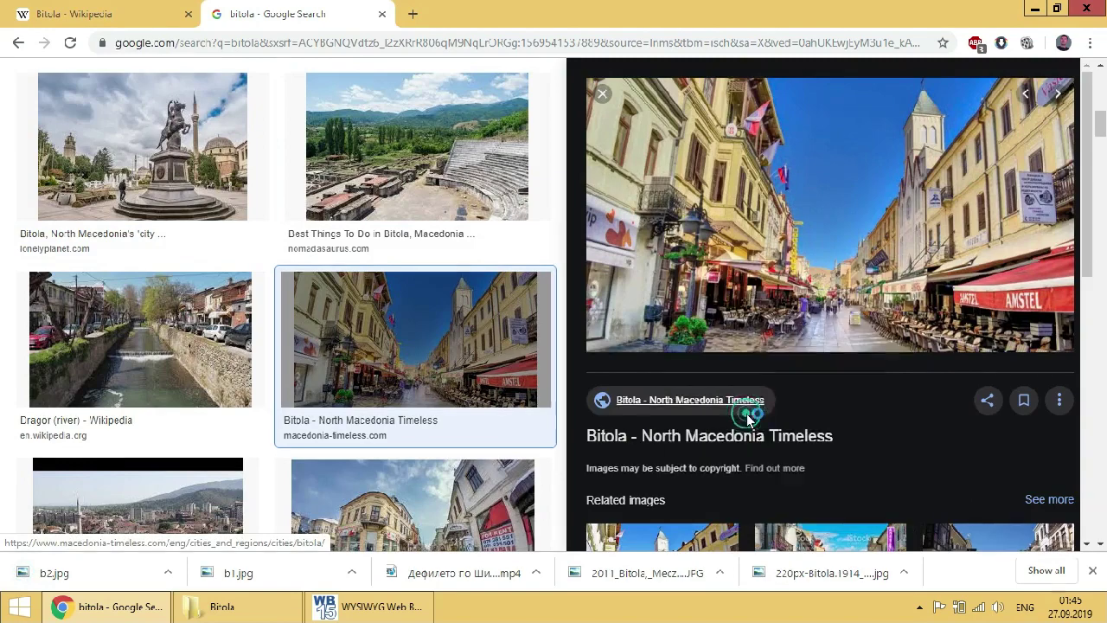
{"action": "type", "text": "b3"}
{"action": "key", "text": "Return"}
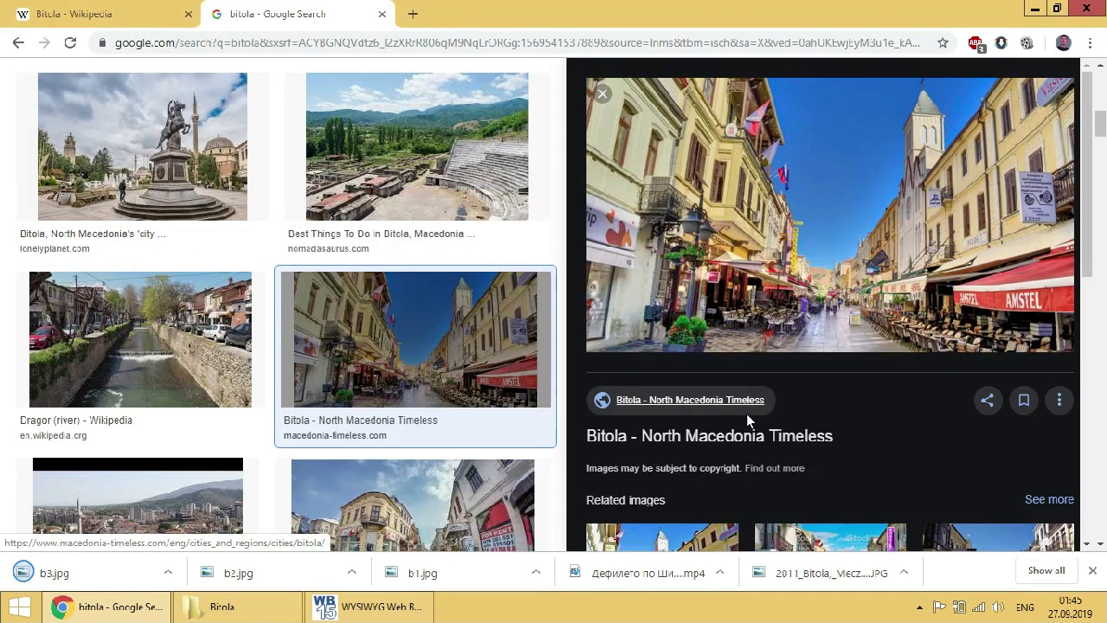
{"action": "scroll", "coordinate": [783, 294], "scroll_direction": "down", "scroll_amount": 1}
{"action": "scroll", "coordinate": [783, 294], "scroll_direction": "down", "scroll_amount": 3}
{"action": "left_click", "coordinate": [817, 370]}
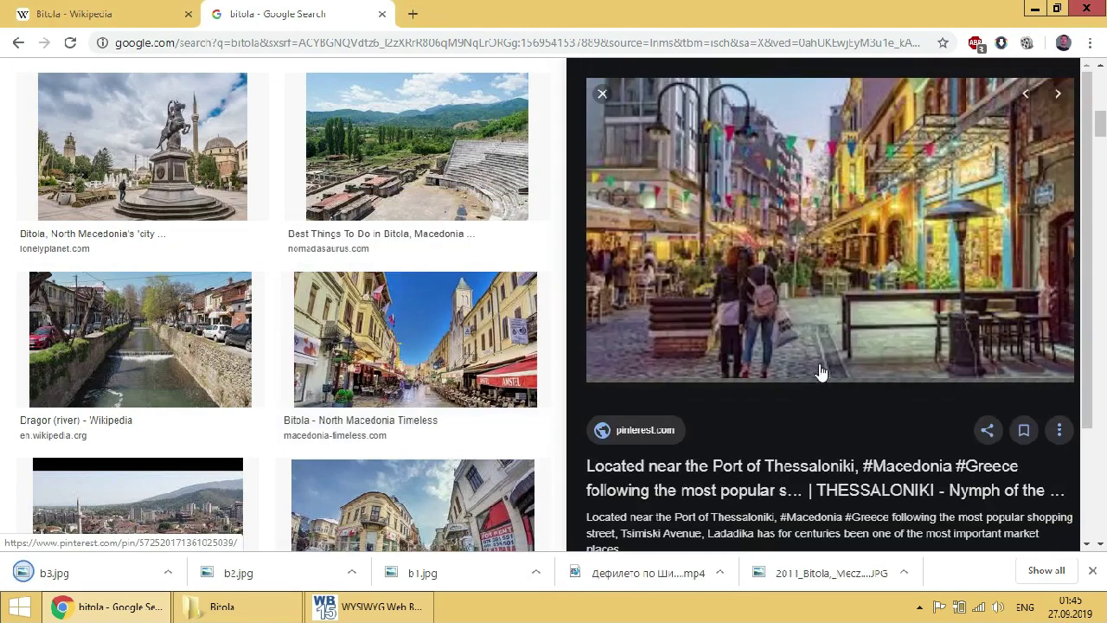
{"action": "right_click", "coordinate": [769, 227]}
{"action": "left_click", "coordinate": [831, 364]}
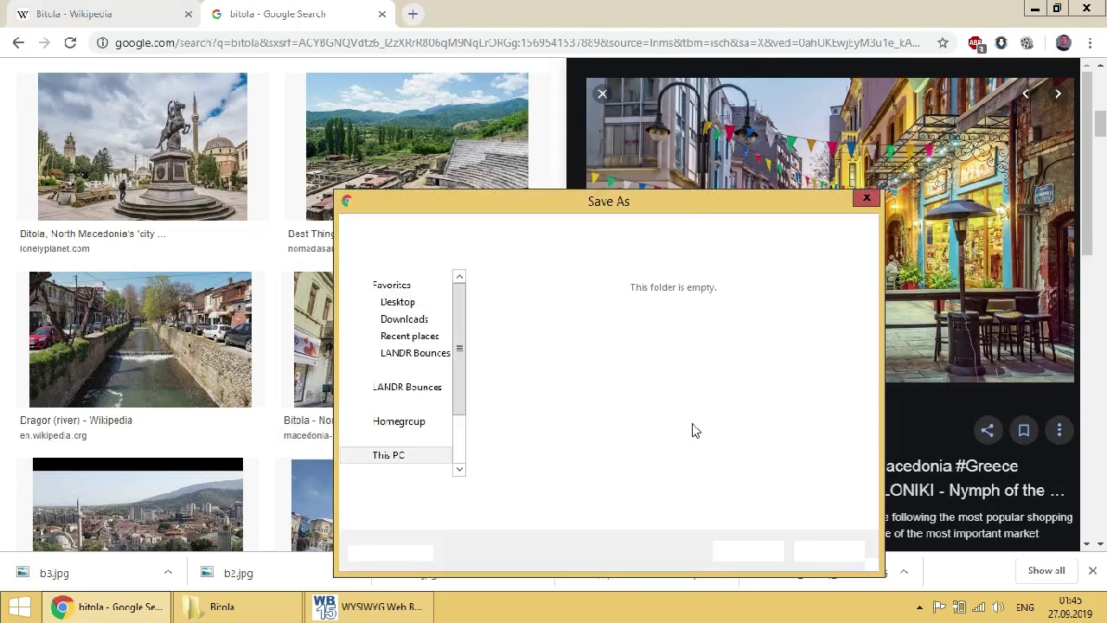
{"action": "left_click", "coordinate": [868, 200]}
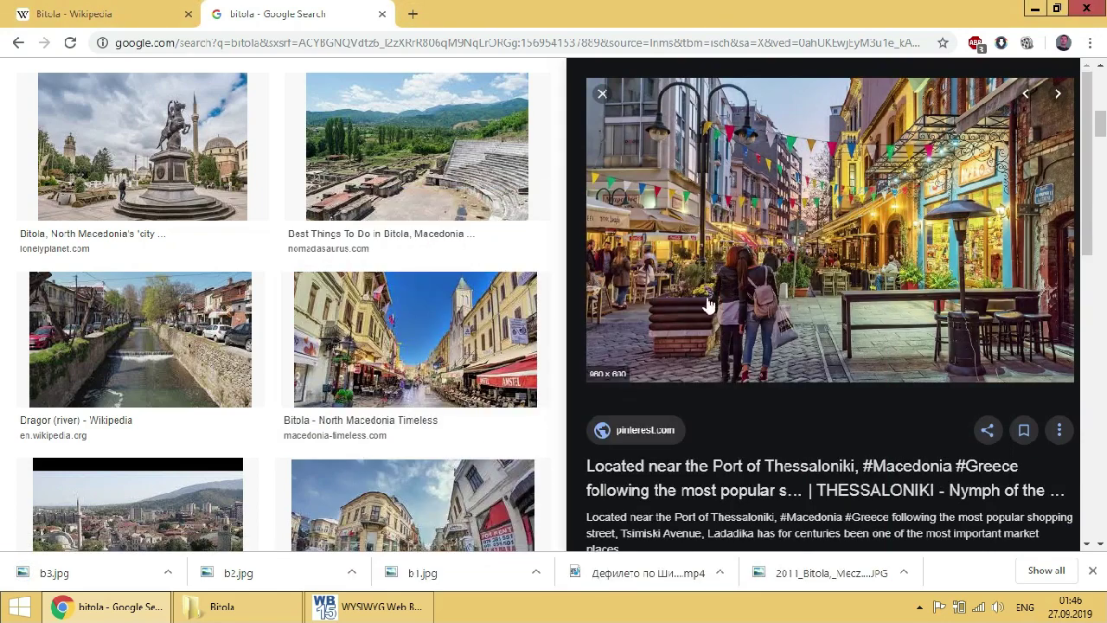
- Switch to WYSIWYG Web Builder and remove slide 4 from the Etymology page's carousel
{"action": "left_click", "coordinate": [367, 606]}
{"action": "double_click", "coordinate": [341, 402]}
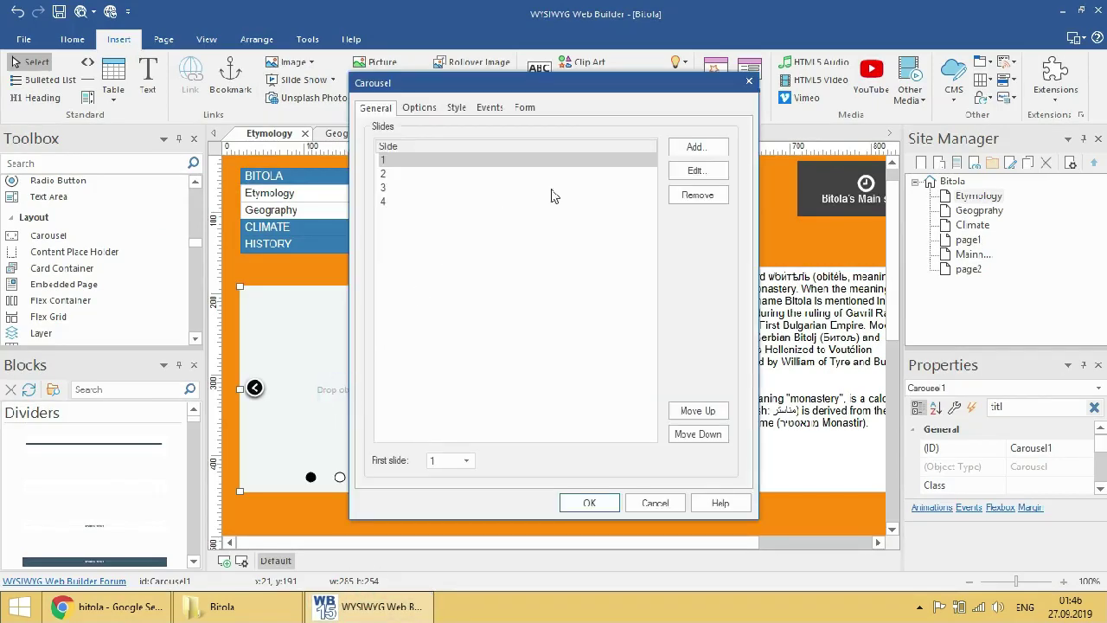
{"action": "left_click", "coordinate": [506, 188]}
{"action": "left_click", "coordinate": [507, 202]}
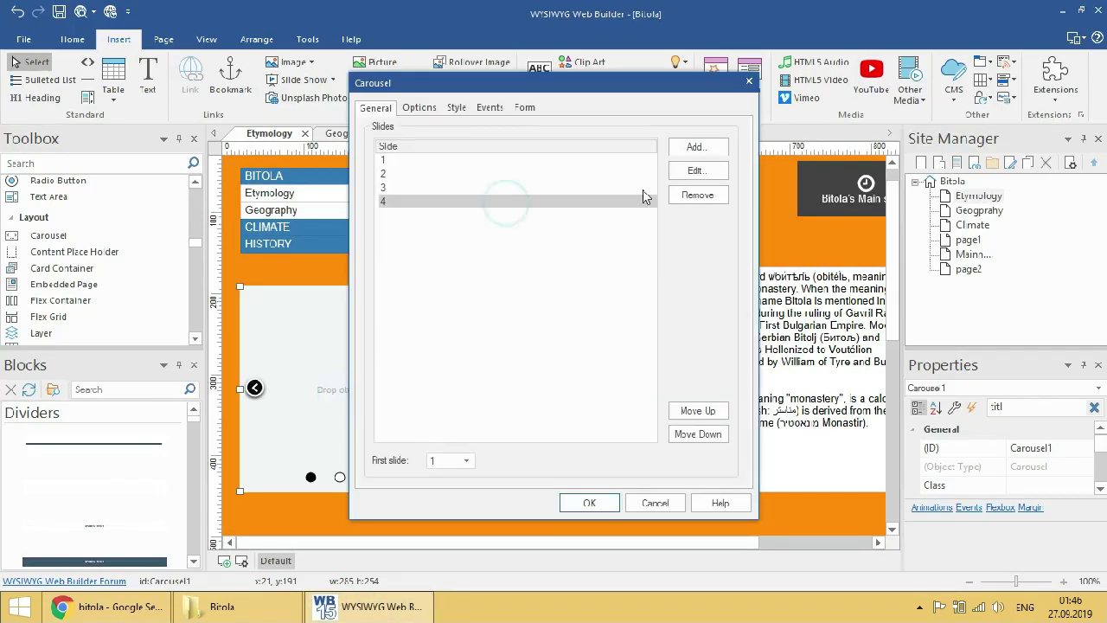
{"action": "left_click", "coordinate": [683, 194]}
{"action": "left_click", "coordinate": [518, 162]}
{"action": "left_click", "coordinate": [690, 148]}
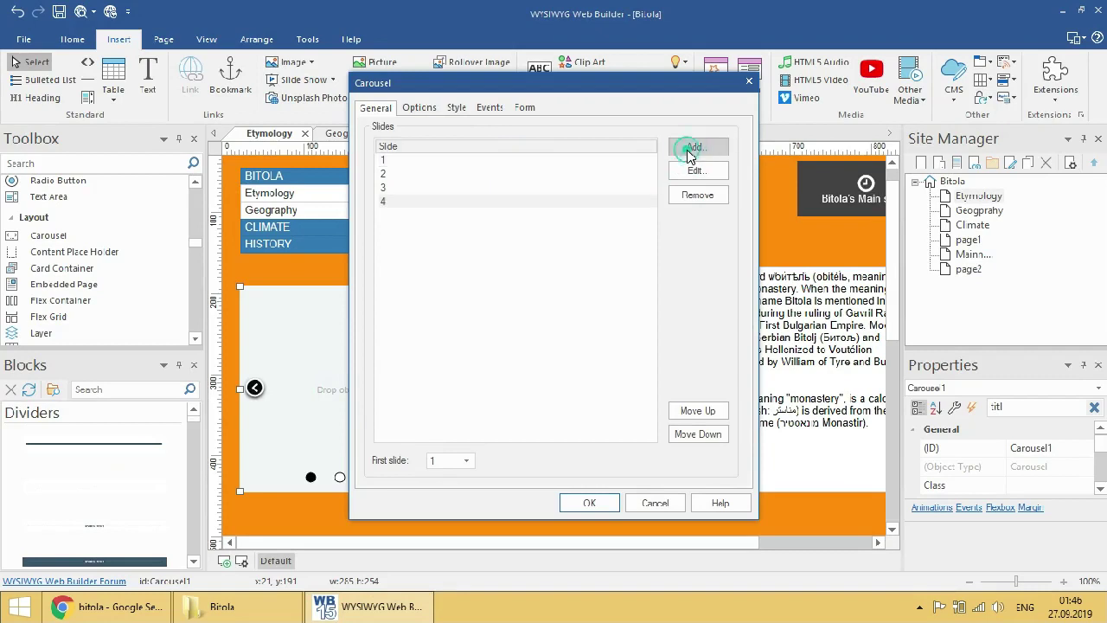
{"action": "left_click", "coordinate": [484, 160]}
{"action": "left_click", "coordinate": [580, 189]}
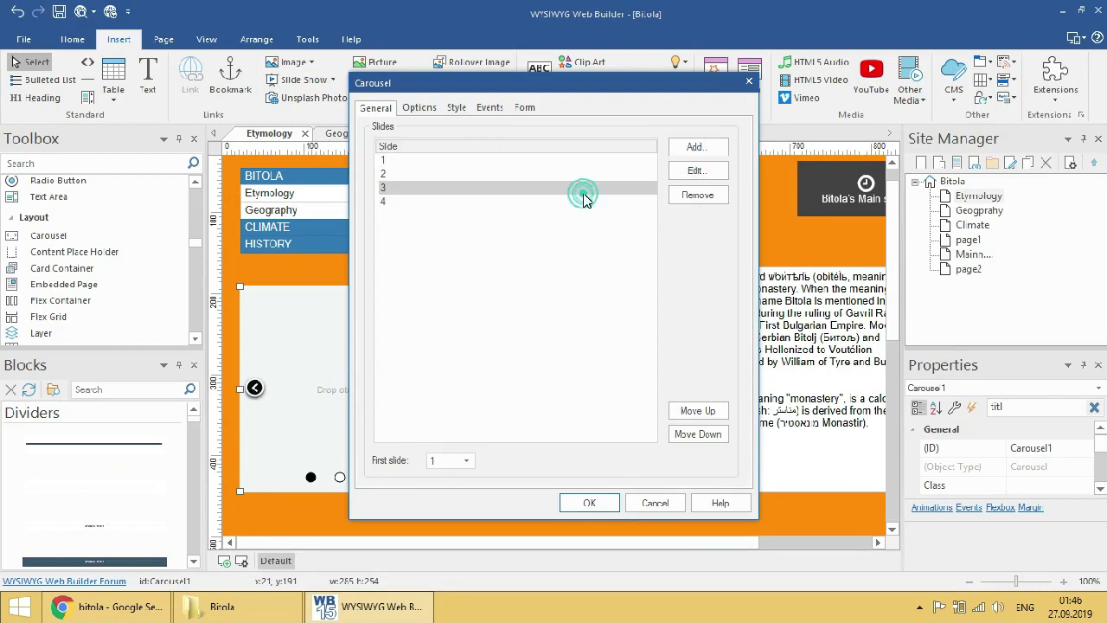
{"action": "left_click", "coordinate": [581, 200]}
{"action": "left_click", "coordinate": [686, 194]}
- Set slide 1's background to image + color mode using b1.jpg from the gallery folder
{"action": "left_click", "coordinate": [490, 163]}
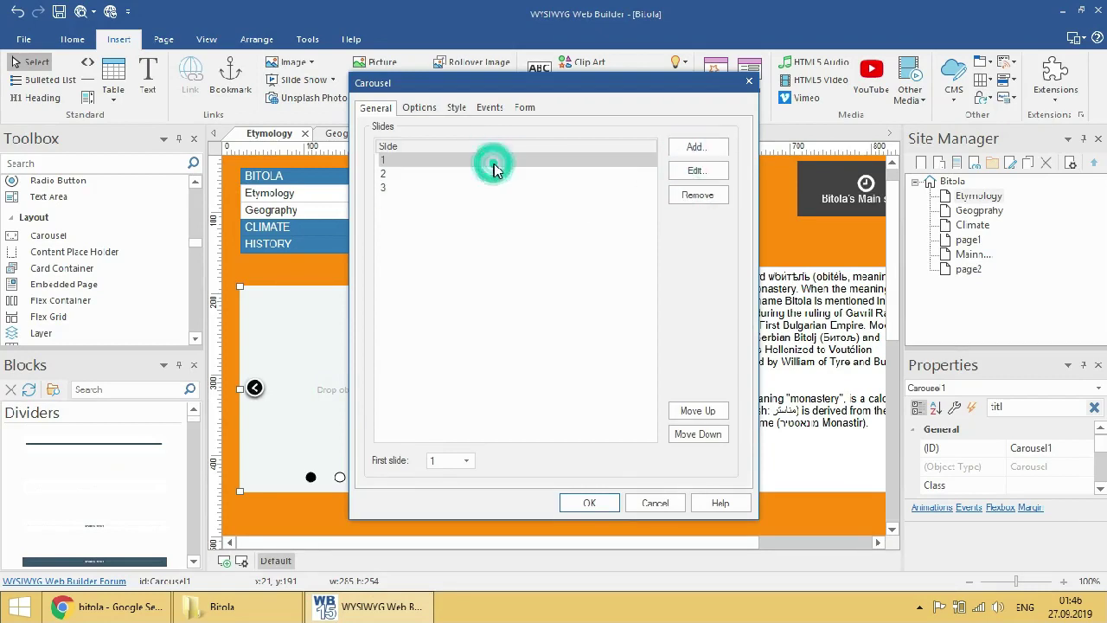
{"action": "left_click", "coordinate": [694, 170]}
{"action": "left_click", "coordinate": [558, 151]}
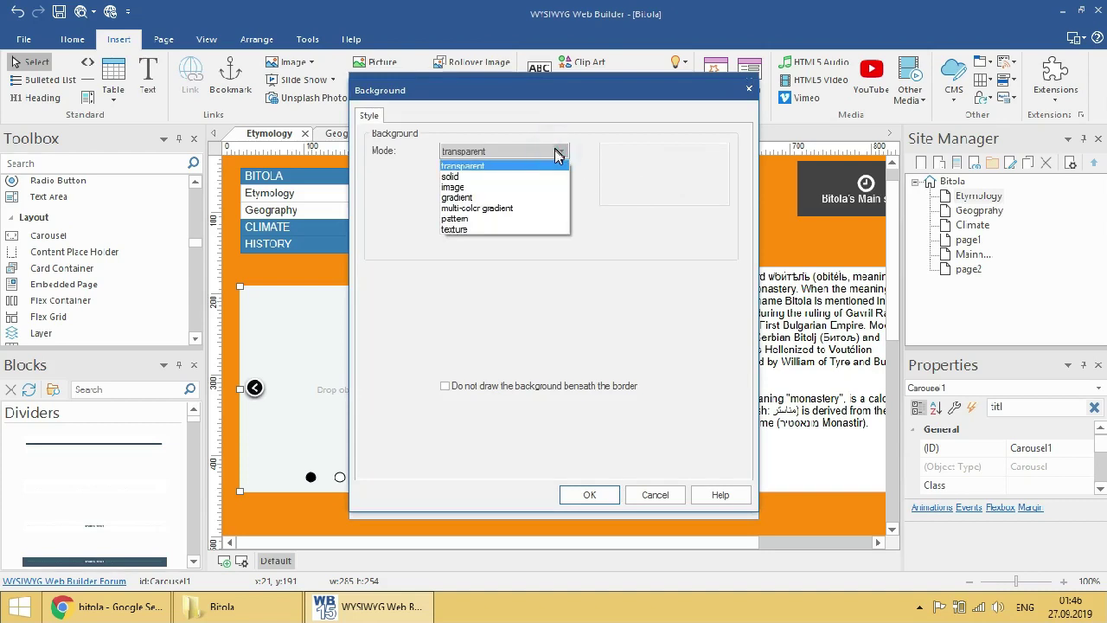
{"action": "left_click", "coordinate": [536, 186]}
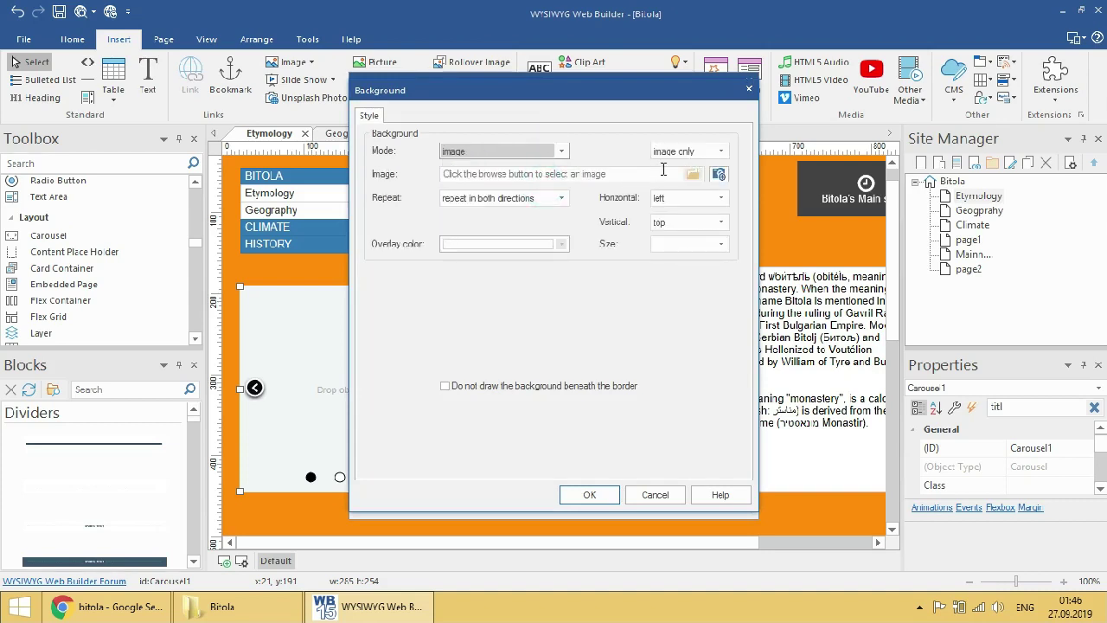
{"action": "left_click", "coordinate": [692, 152]}
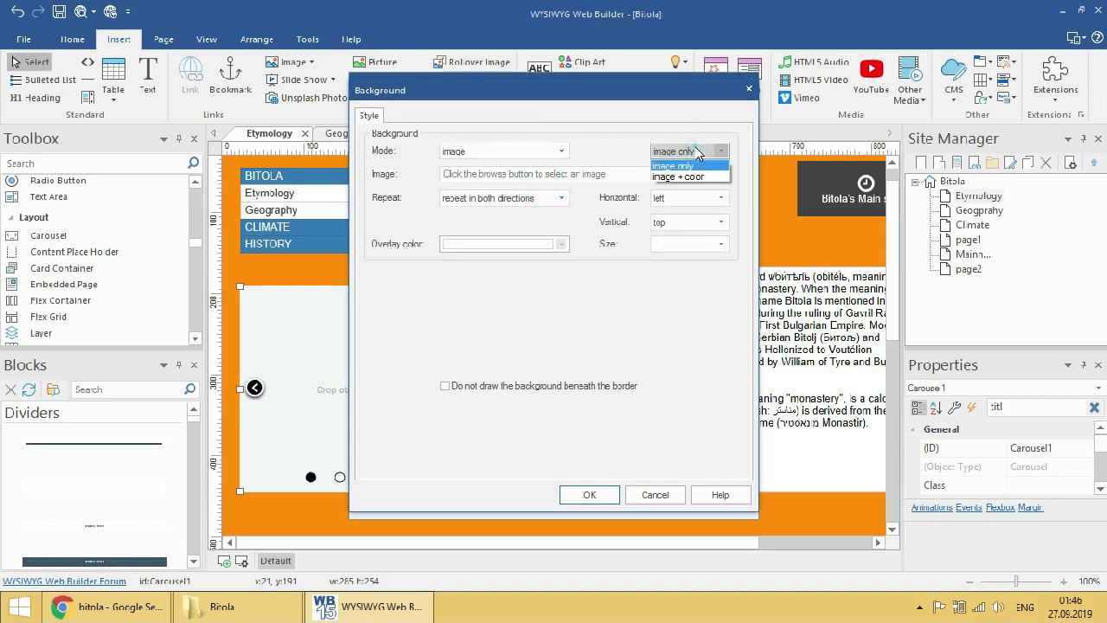
{"action": "left_click", "coordinate": [692, 177]}
{"action": "left_click", "coordinate": [699, 175]}
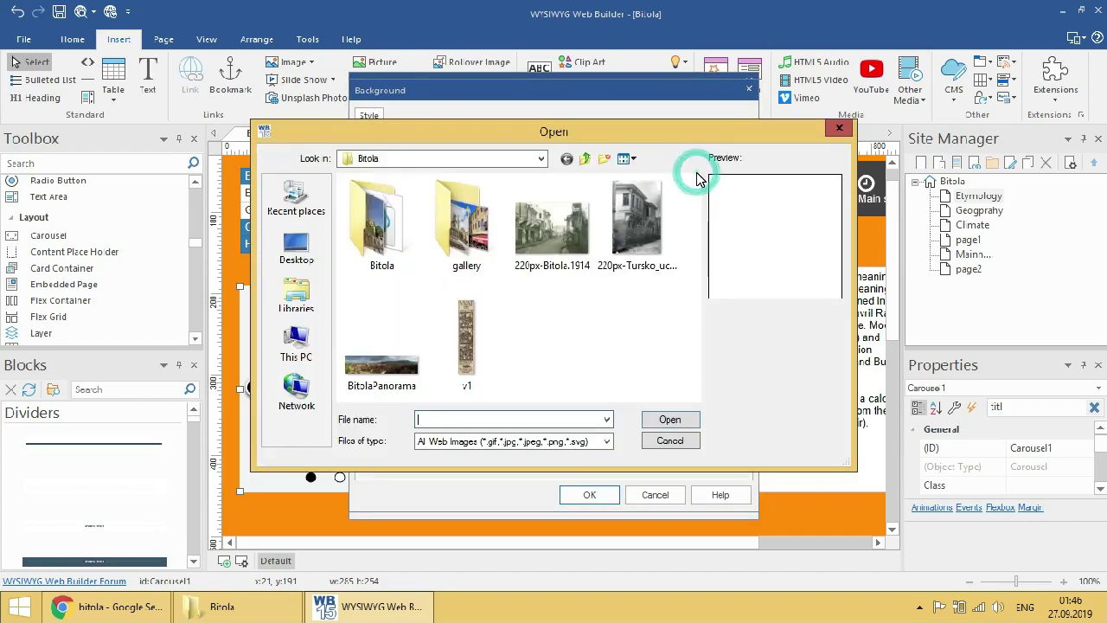
{"action": "double_click", "coordinate": [482, 238]}
{"action": "scroll", "coordinate": [484, 244], "scroll_direction": "down", "scroll_amount": 2}
{"action": "double_click", "coordinate": [558, 232]}
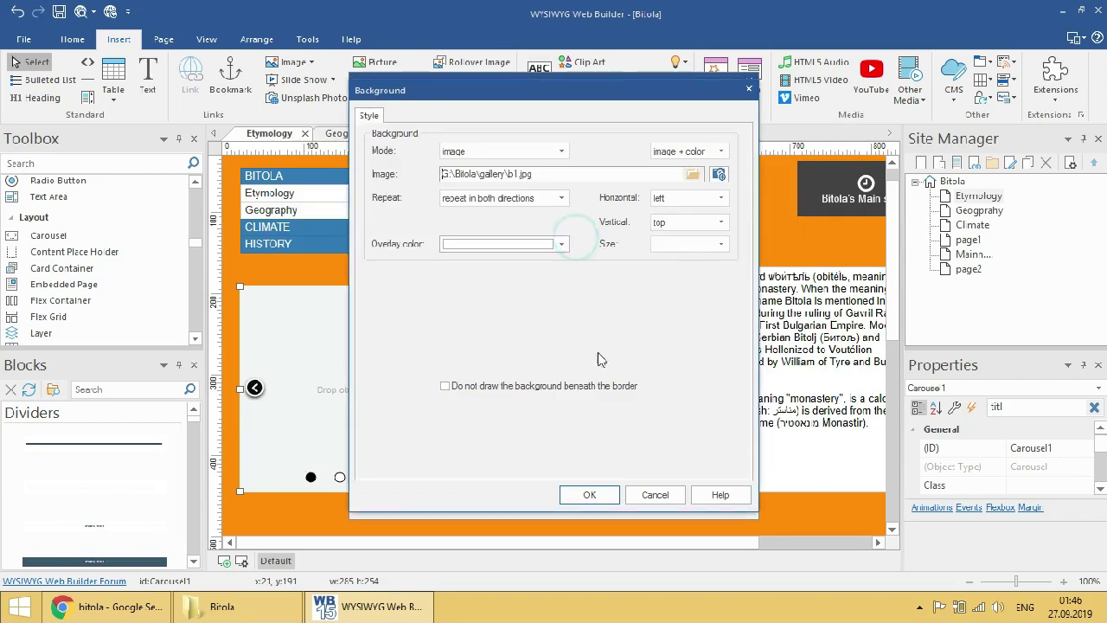
- Give slide 1's background a bright blue overlay color and apply the background settings
{"action": "left_click", "coordinate": [561, 244]}
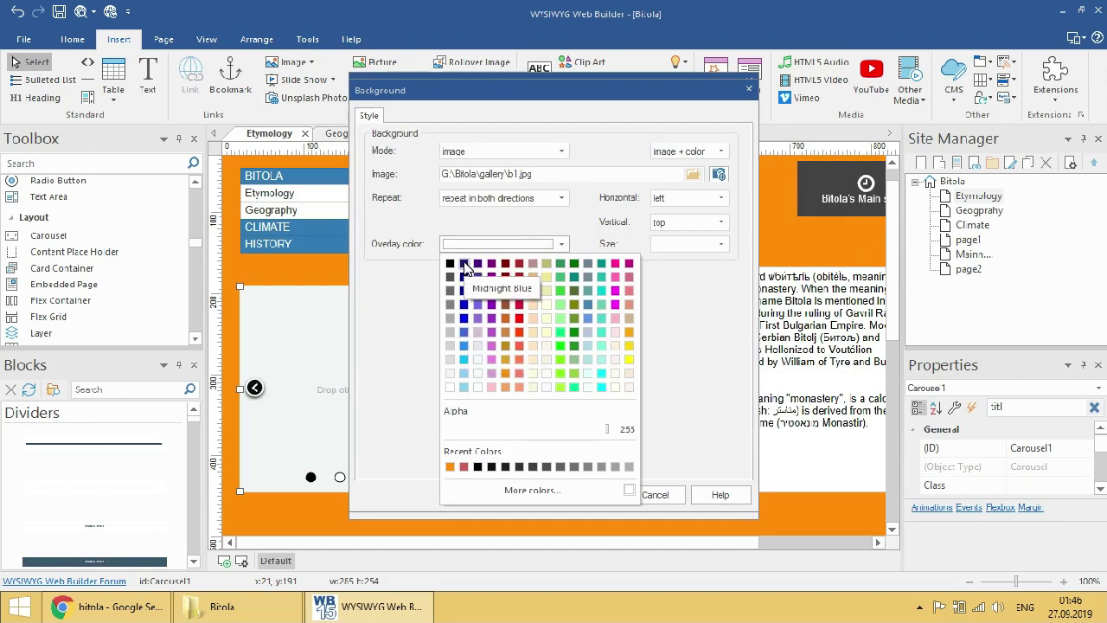
{"action": "left_click", "coordinate": [464, 346]}
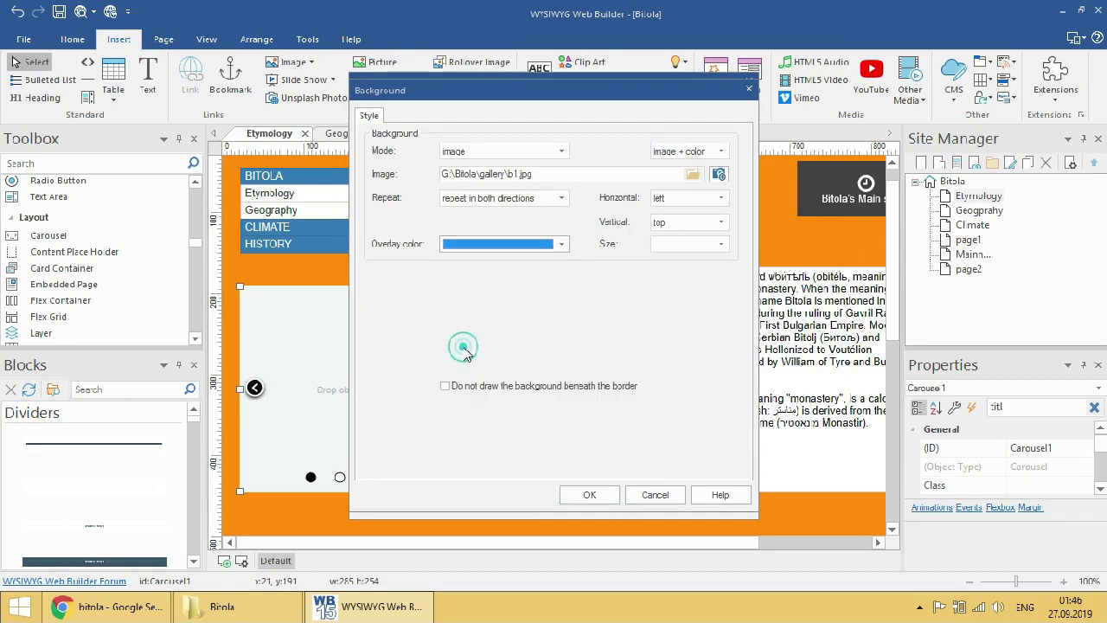
{"action": "left_click", "coordinate": [583, 493]}
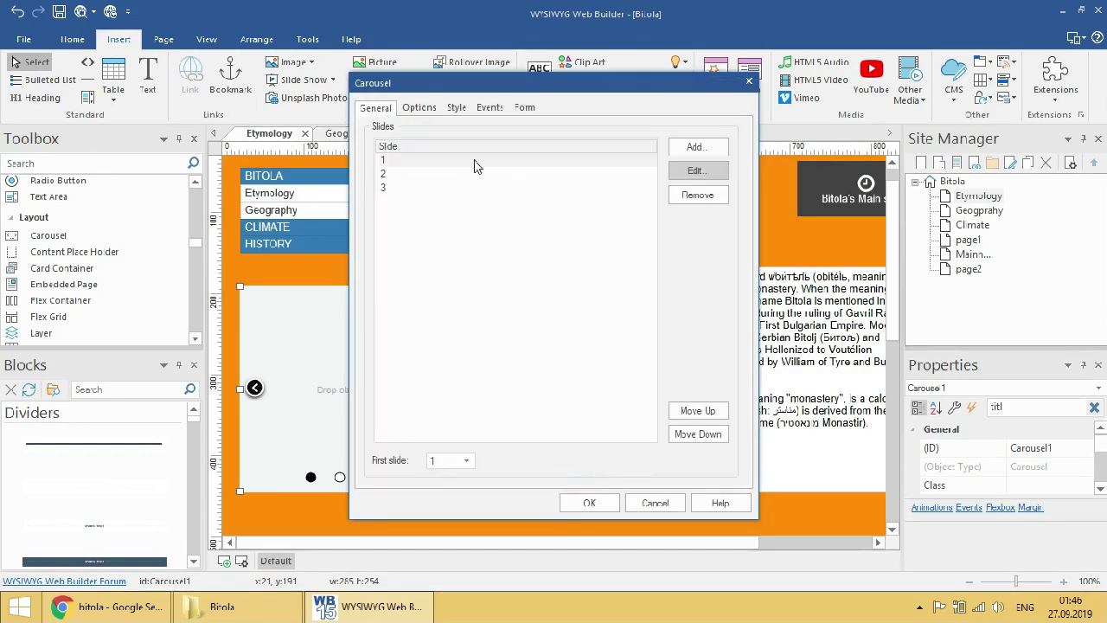
- Set slide 2's background to image + color mode using b2.jpg from the gallery folder
{"action": "left_click", "coordinate": [448, 172]}
{"action": "left_click", "coordinate": [696, 170]}
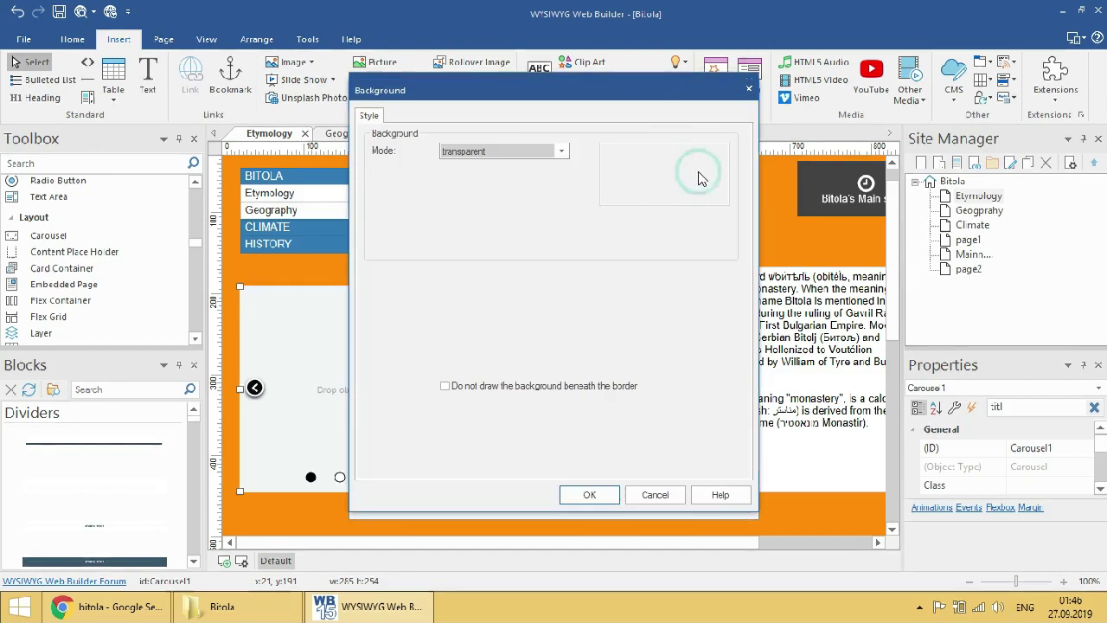
{"action": "left_click", "coordinate": [562, 151]}
{"action": "left_click", "coordinate": [553, 185]}
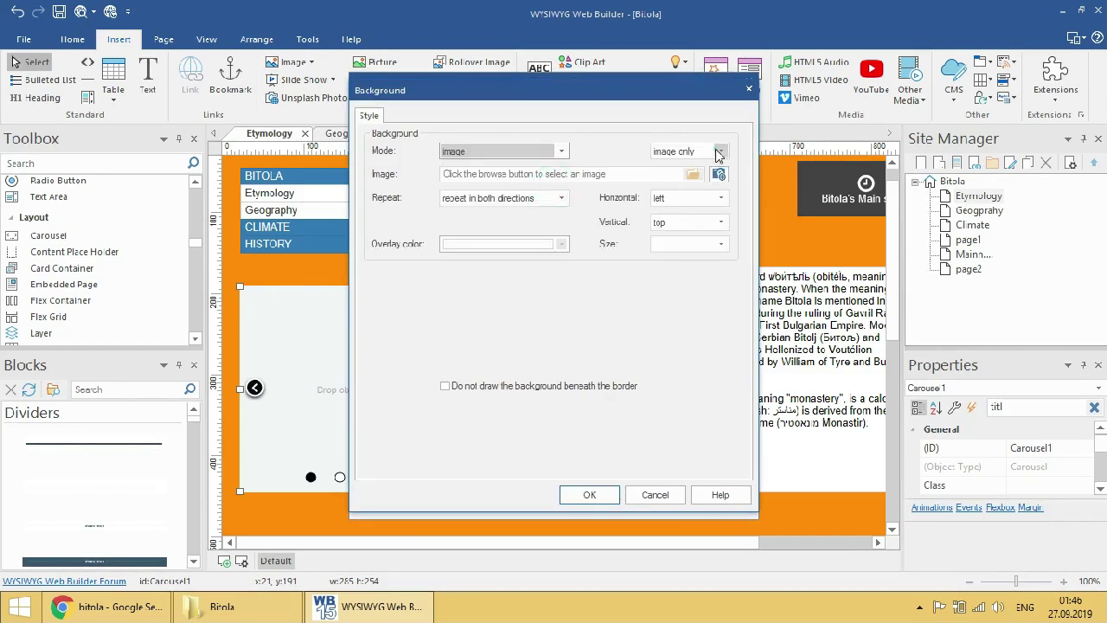
{"action": "left_click", "coordinate": [717, 151]}
{"action": "left_click", "coordinate": [679, 176]}
{"action": "left_click", "coordinate": [693, 174]}
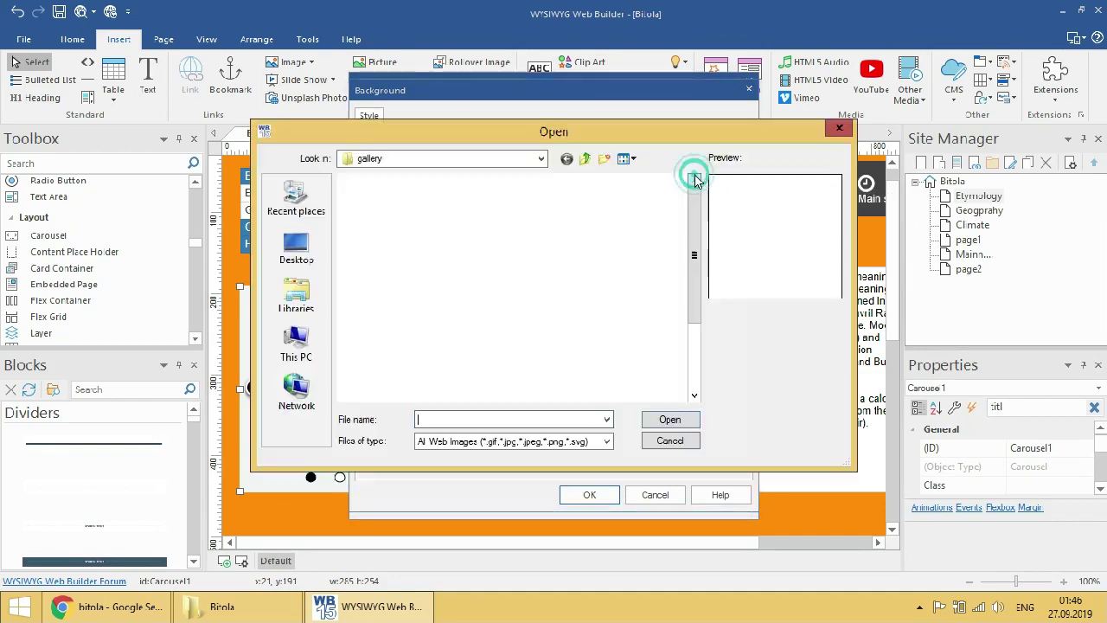
{"action": "double_click", "coordinate": [569, 299]}
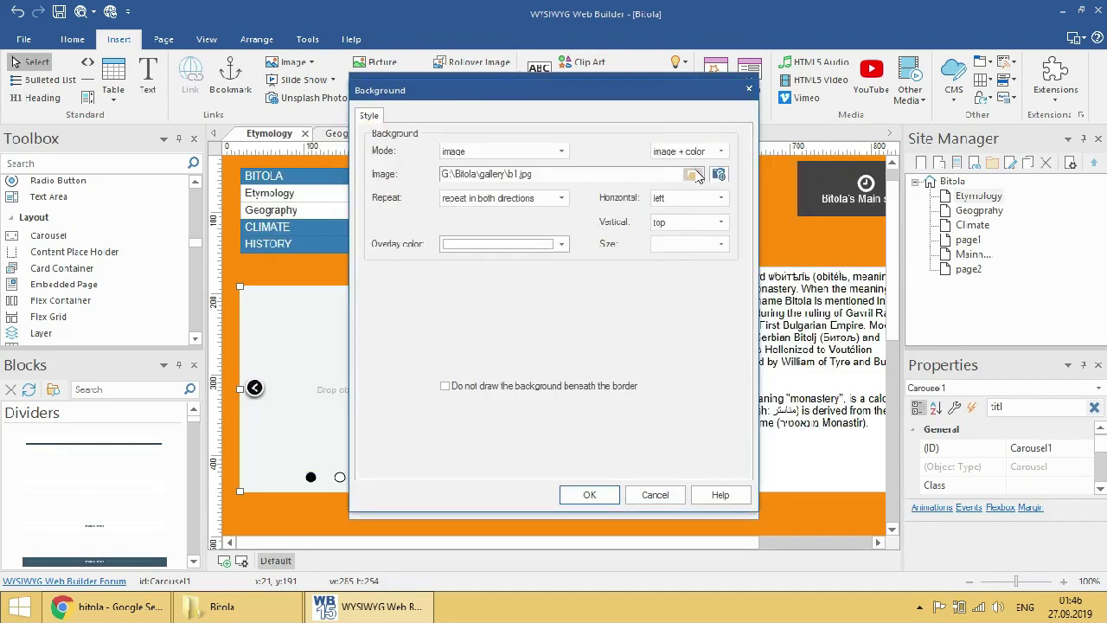
{"action": "left_click", "coordinate": [693, 174]}
{"action": "double_click", "coordinate": [627, 342]}
- Give slide 2 the same recently used blue overlay color and apply its background
{"action": "left_click", "coordinate": [536, 247]}
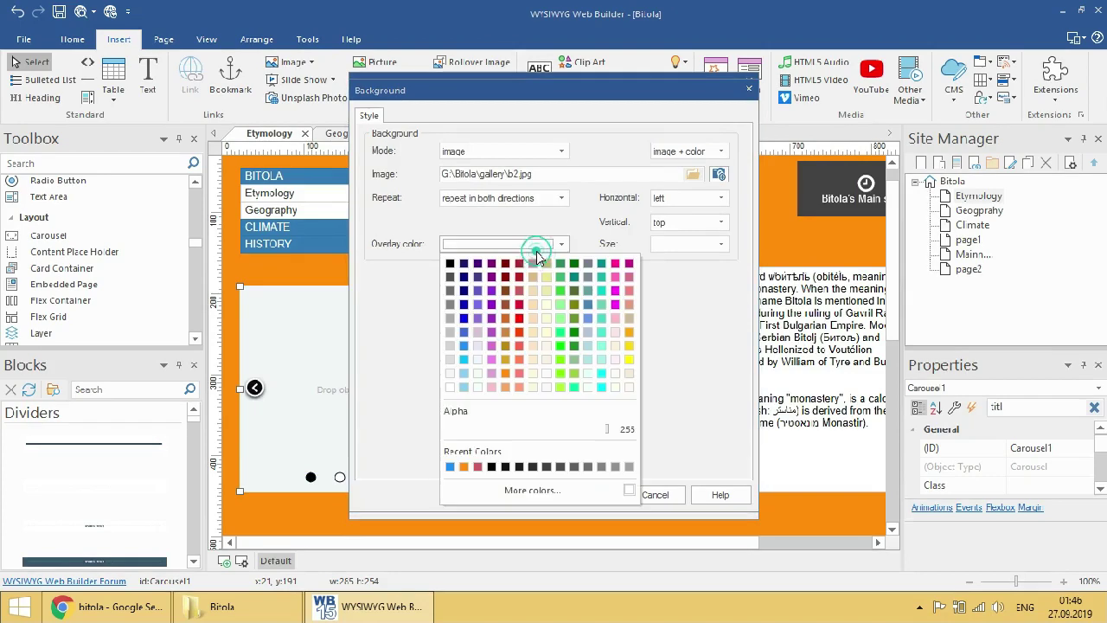
{"action": "left_click", "coordinate": [450, 466]}
{"action": "left_click", "coordinate": [603, 495]}
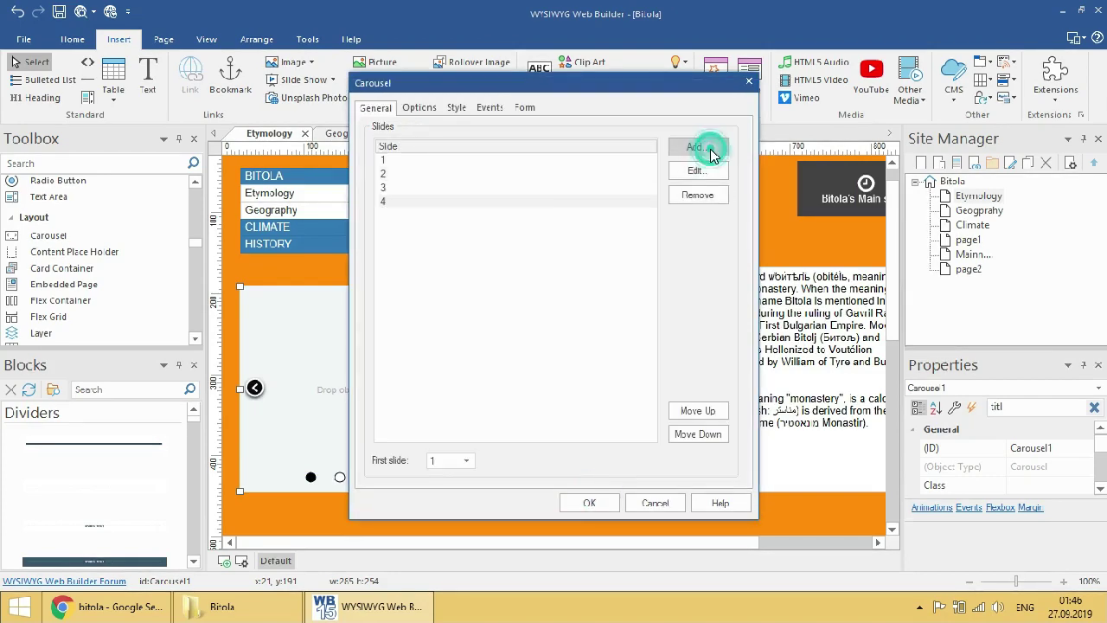
- Set slide 3's background to the image b3.jpg from the gallery folder and apply the carousel settings
{"action": "left_click", "coordinate": [531, 189]}
{"action": "left_click", "coordinate": [694, 170]}
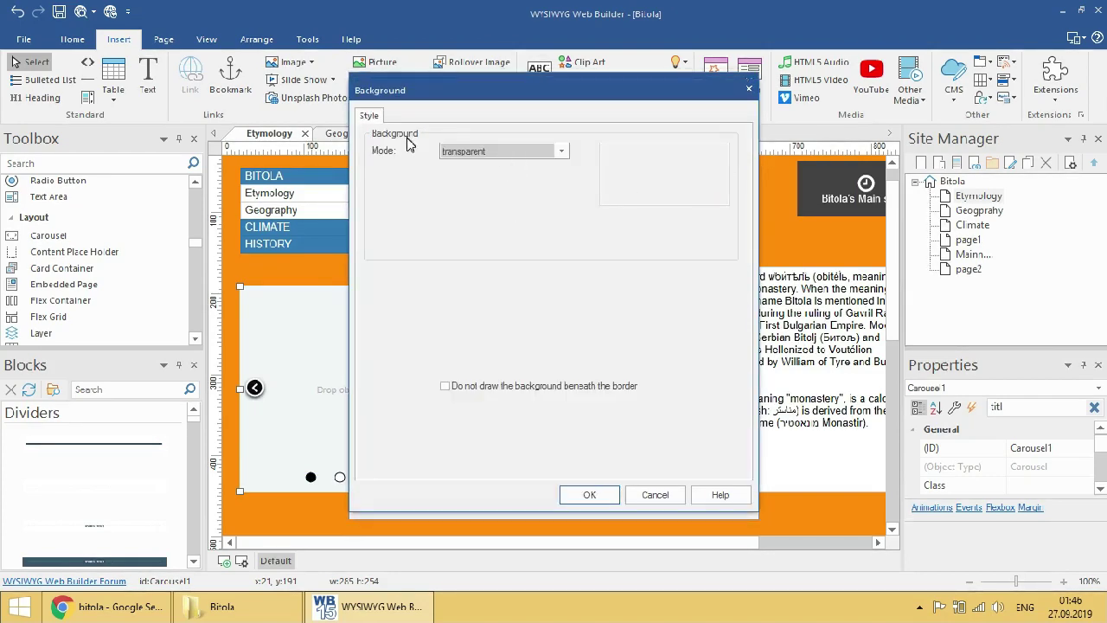
{"action": "left_click", "coordinate": [562, 152]}
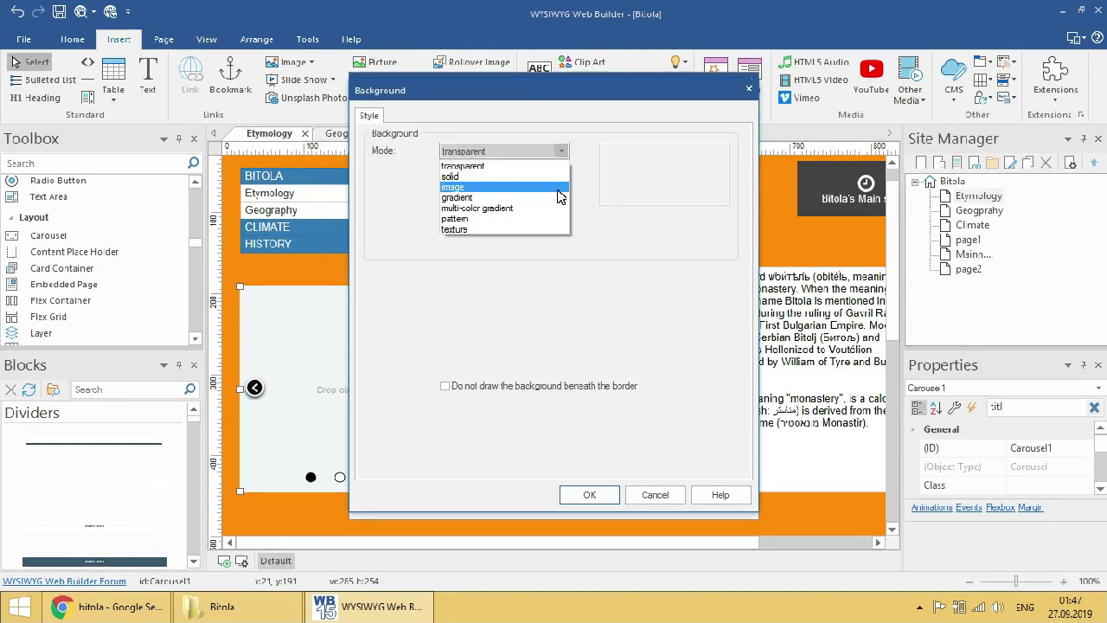
{"action": "left_click", "coordinate": [557, 187]}
{"action": "left_click", "coordinate": [709, 173]}
{"action": "left_click", "coordinate": [709, 175]}
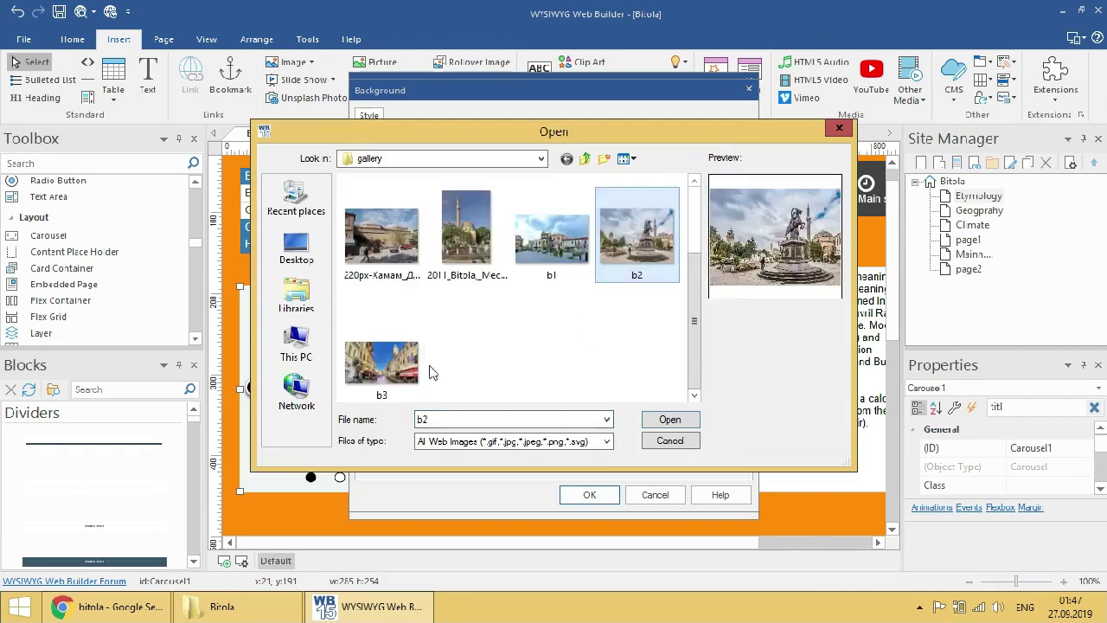
{"action": "key", "text": "Return"}
{"action": "left_click", "coordinate": [589, 495]}
{"action": "left_click", "coordinate": [589, 505]}
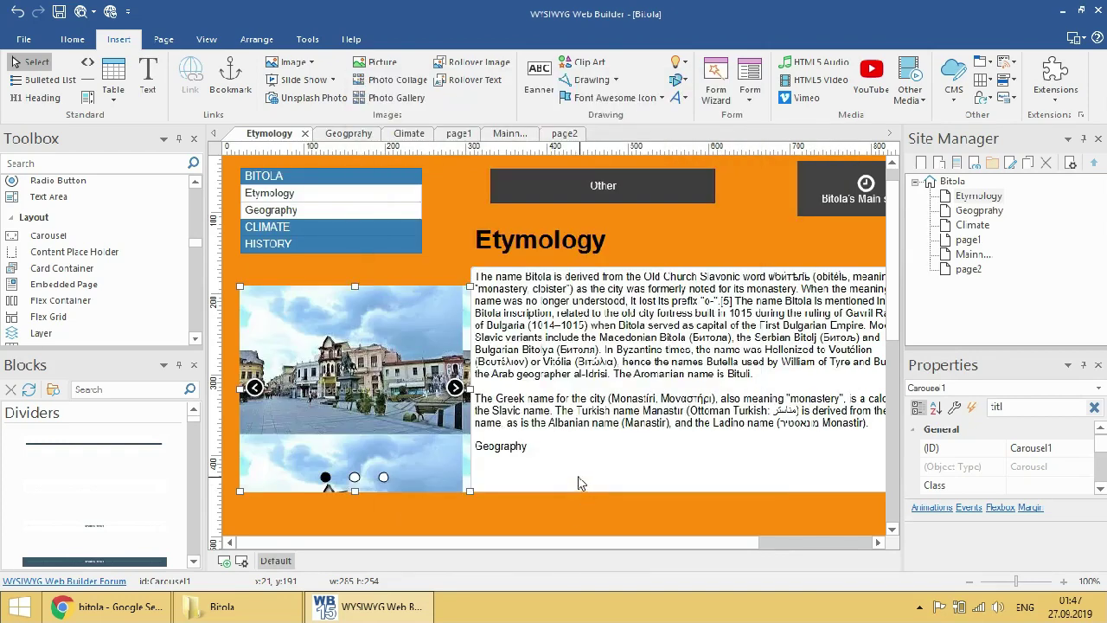
- Preview the Etymology page in the browser, advance through the carousel slides, and return to the web builder
{"action": "left_click", "coordinate": [79, 13]}
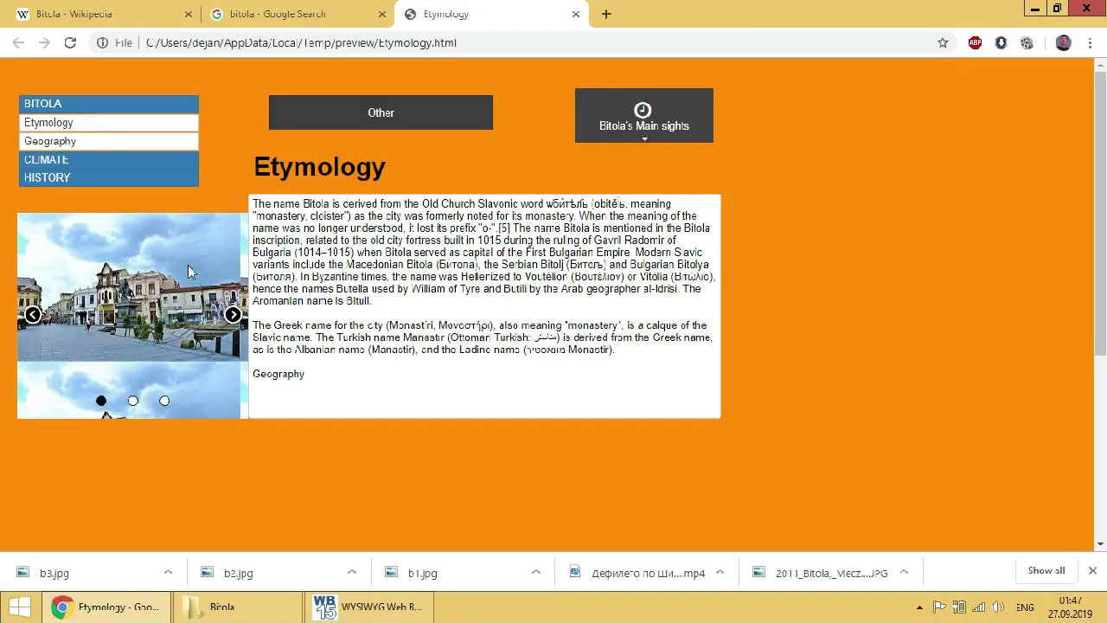
{"action": "left_click", "coordinate": [234, 314]}
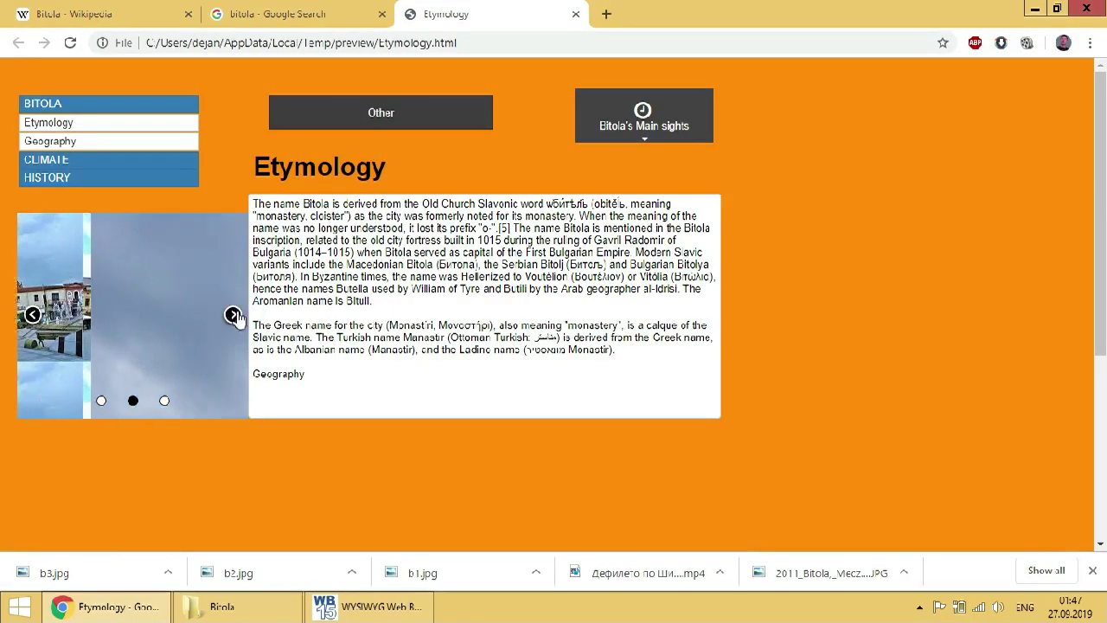
{"action": "left_click", "coordinate": [235, 314]}
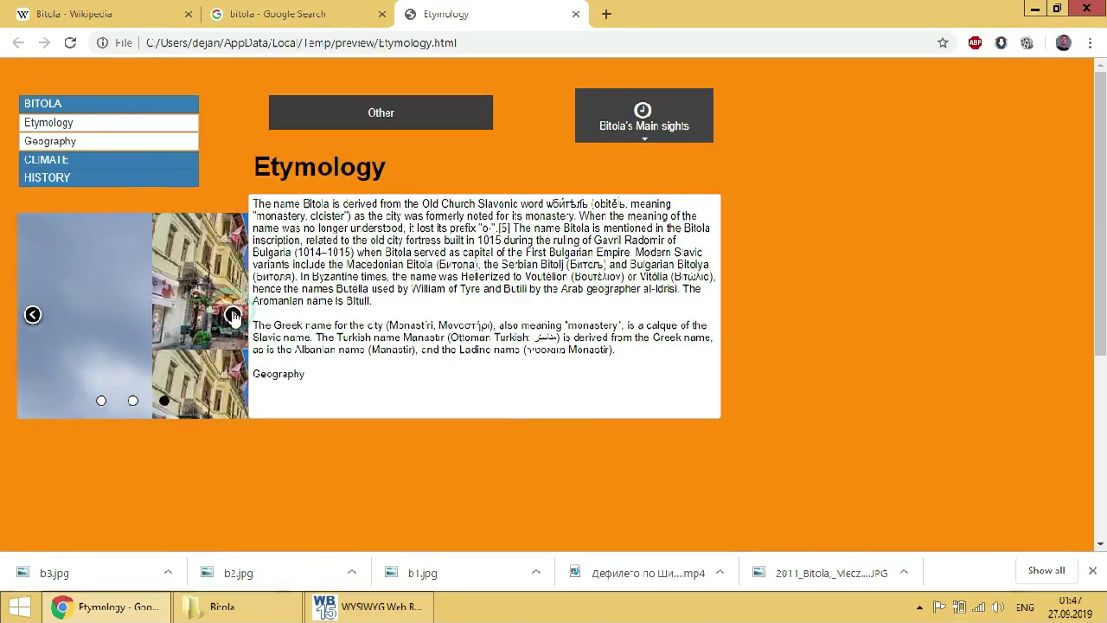
{"action": "left_click", "coordinate": [575, 14]}
{"action": "left_click", "coordinate": [363, 606]}
- Set the repeat option of slide 1's background image to do not repeat and apply the carousel settings
{"action": "double_click", "coordinate": [357, 396]}
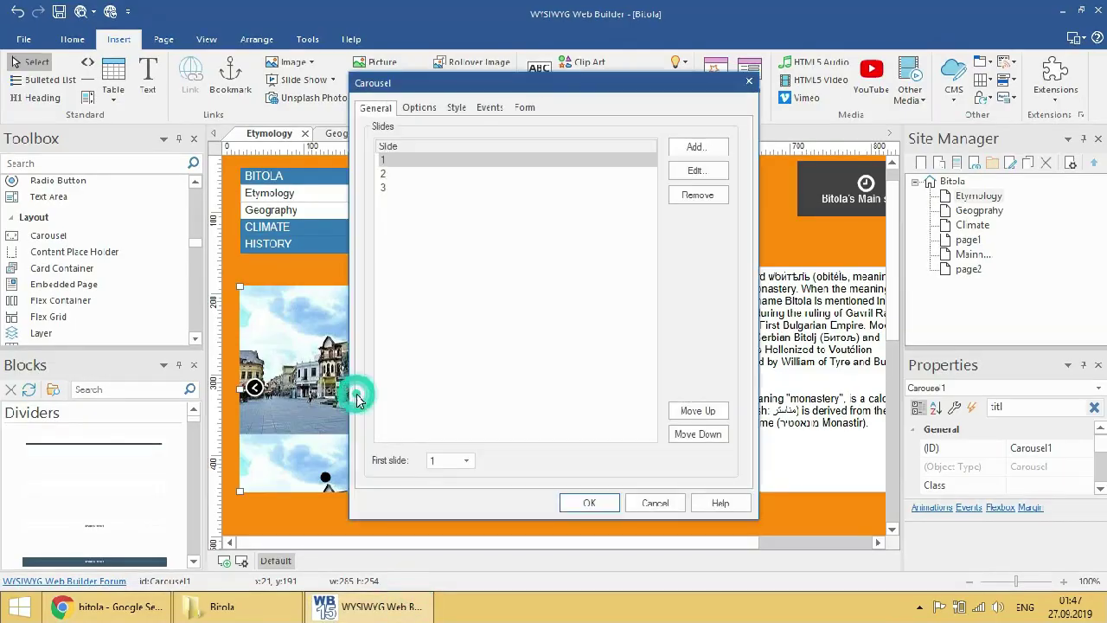
{"action": "left_click", "coordinate": [697, 170]}
{"action": "left_click", "coordinate": [497, 200]}
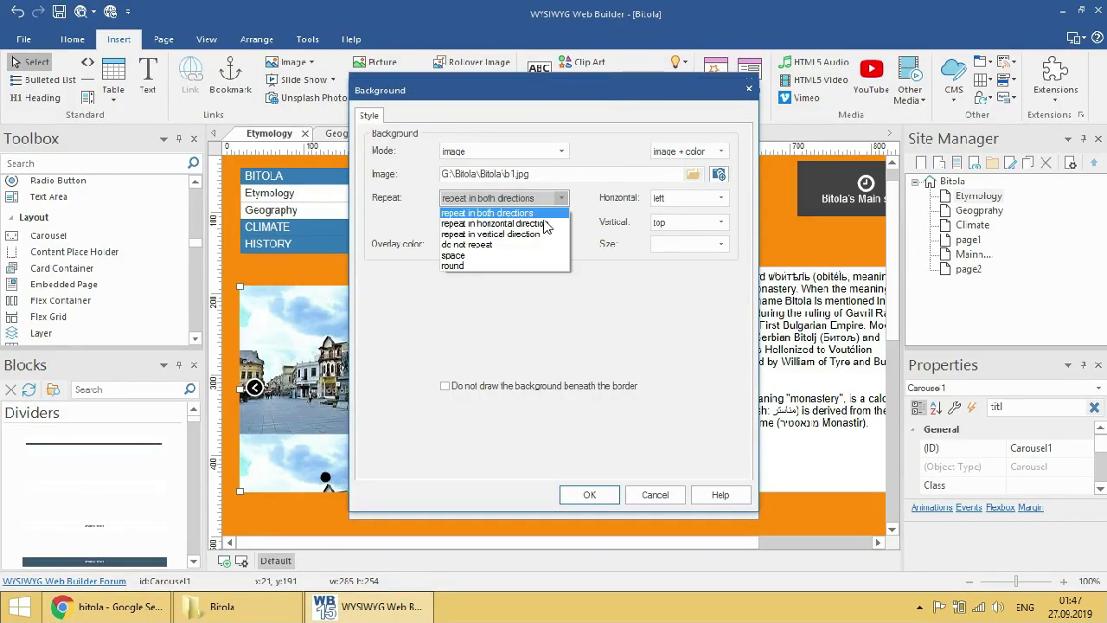
{"action": "left_click", "coordinate": [536, 233]}
{"action": "left_click", "coordinate": [541, 197]}
{"action": "left_click", "coordinate": [537, 244]}
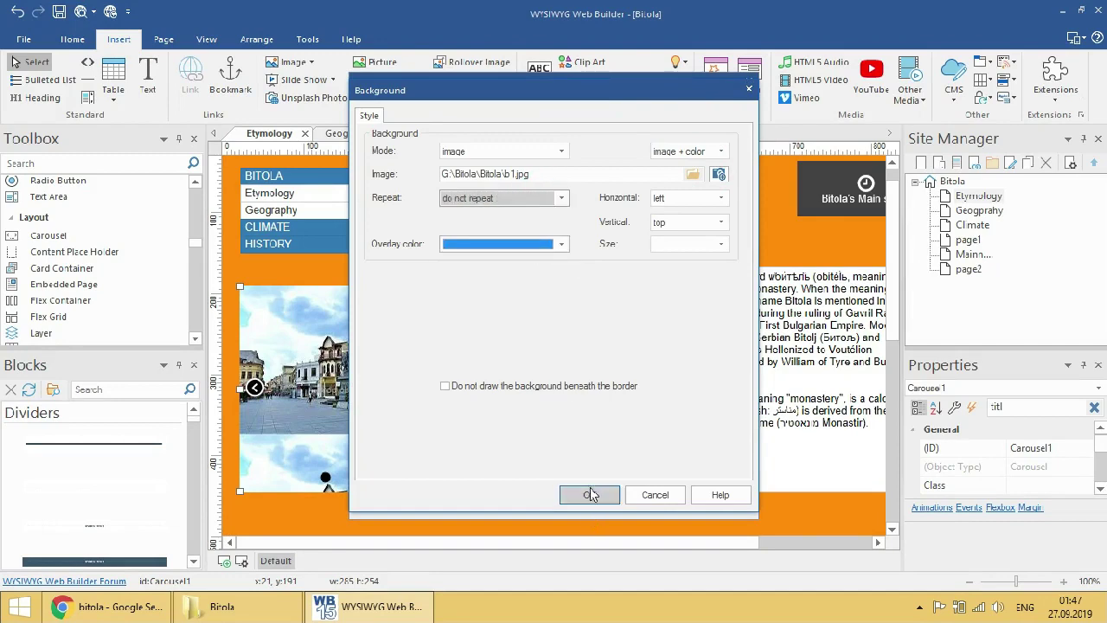
{"action": "left_click", "coordinate": [589, 494]}
{"action": "left_click", "coordinate": [589, 502]}
- Set the repeat option of slide 2's background image to do not repeat
{"action": "double_click", "coordinate": [470, 179]}
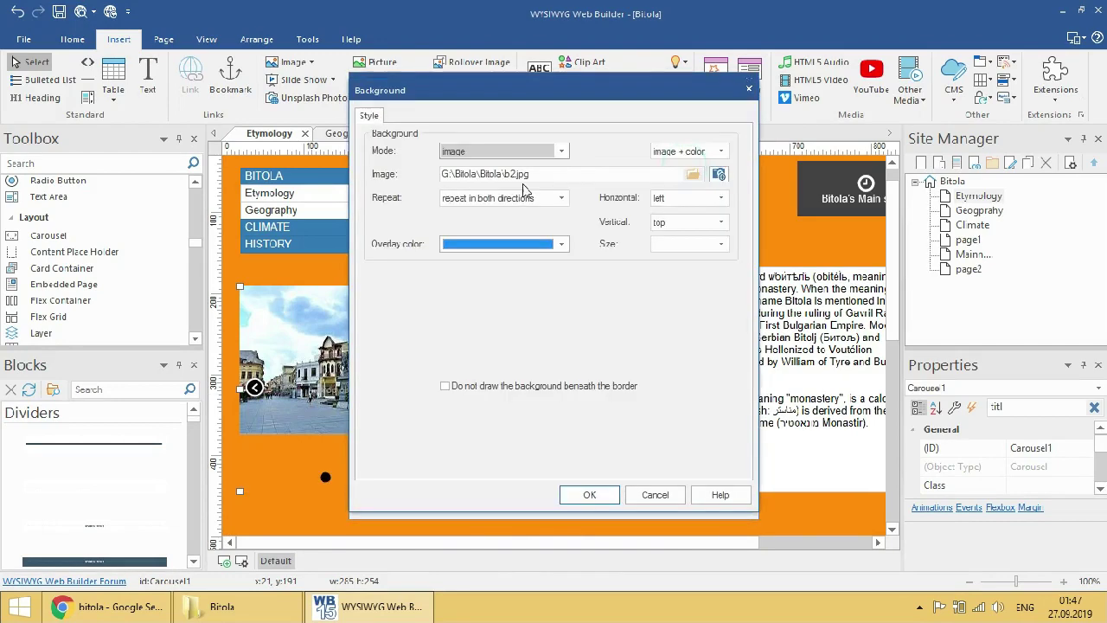
{"action": "left_click", "coordinate": [510, 198]}
{"action": "left_click", "coordinate": [529, 255]}
{"action": "left_click", "coordinate": [519, 198]}
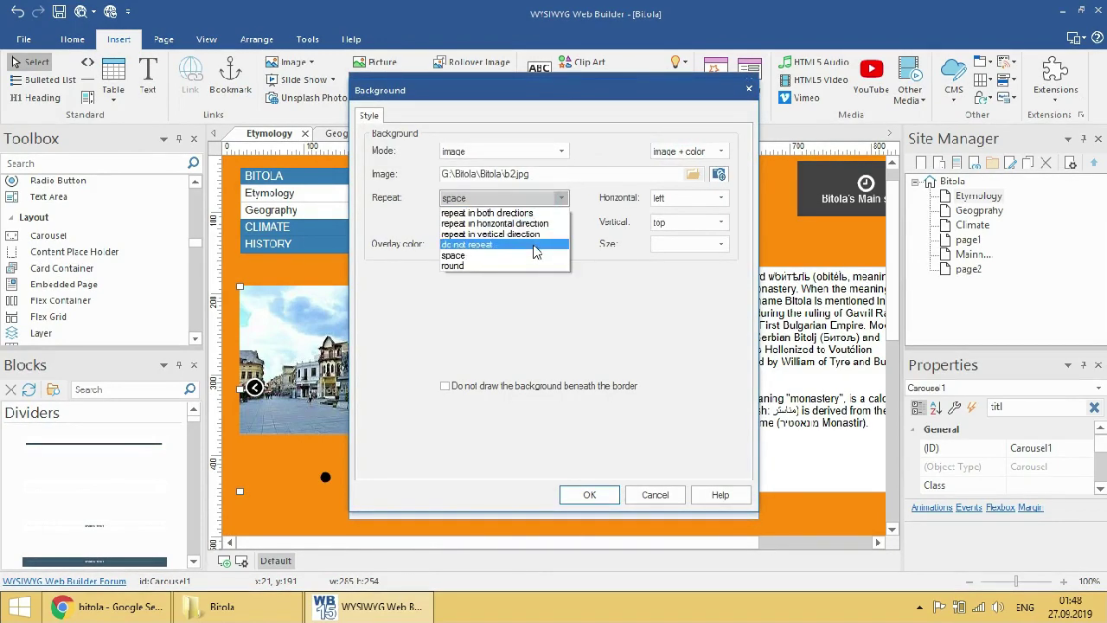
{"action": "left_click", "coordinate": [537, 246]}
{"action": "left_click", "coordinate": [589, 494]}
- Set the repeat option of slide 3's background image to do not repeat and apply the carousel settings
{"action": "left_click", "coordinate": [482, 187]}
{"action": "left_click", "coordinate": [705, 170]}
{"action": "left_click", "coordinate": [518, 198]}
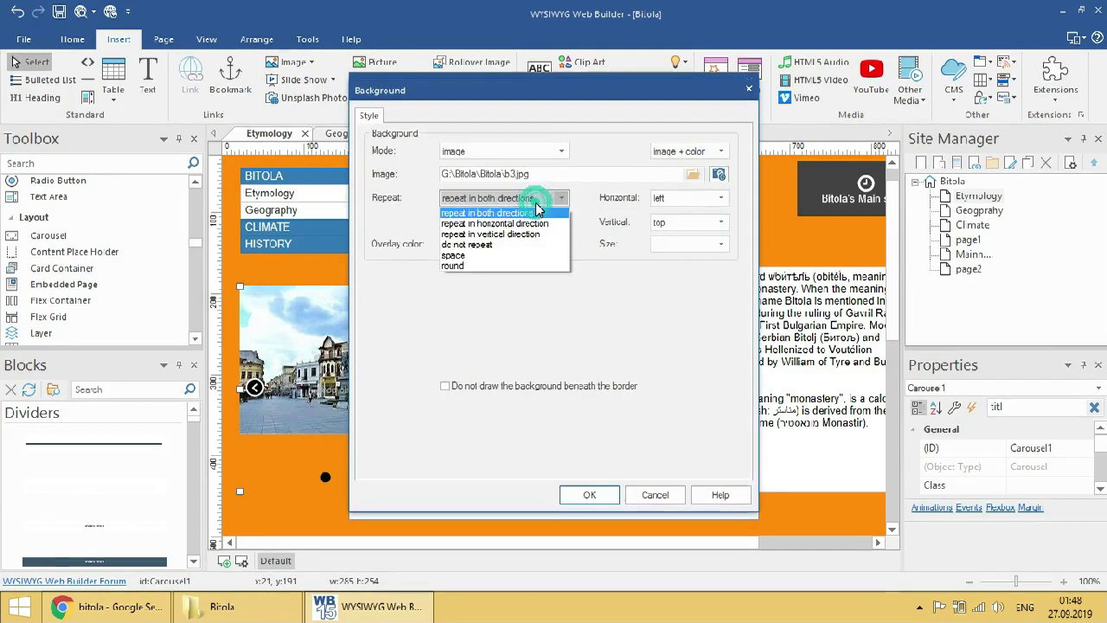
{"action": "left_click", "coordinate": [530, 251]}
{"action": "left_click", "coordinate": [518, 198]}
{"action": "left_click", "coordinate": [519, 239]}
{"action": "left_click", "coordinate": [591, 494]}
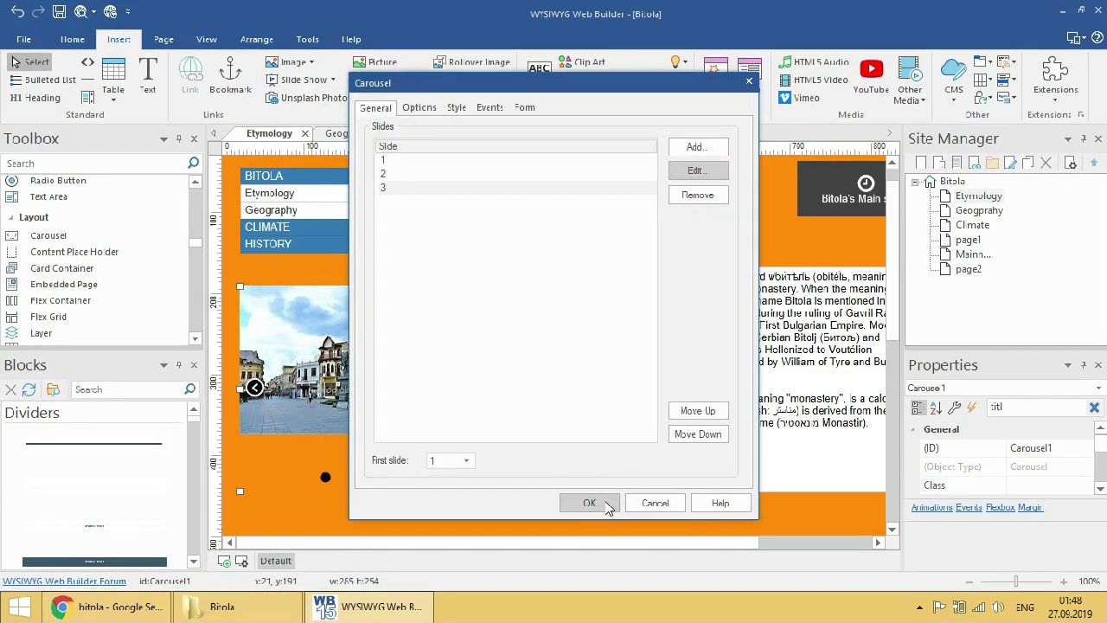
{"action": "left_click", "coordinate": [589, 503]}
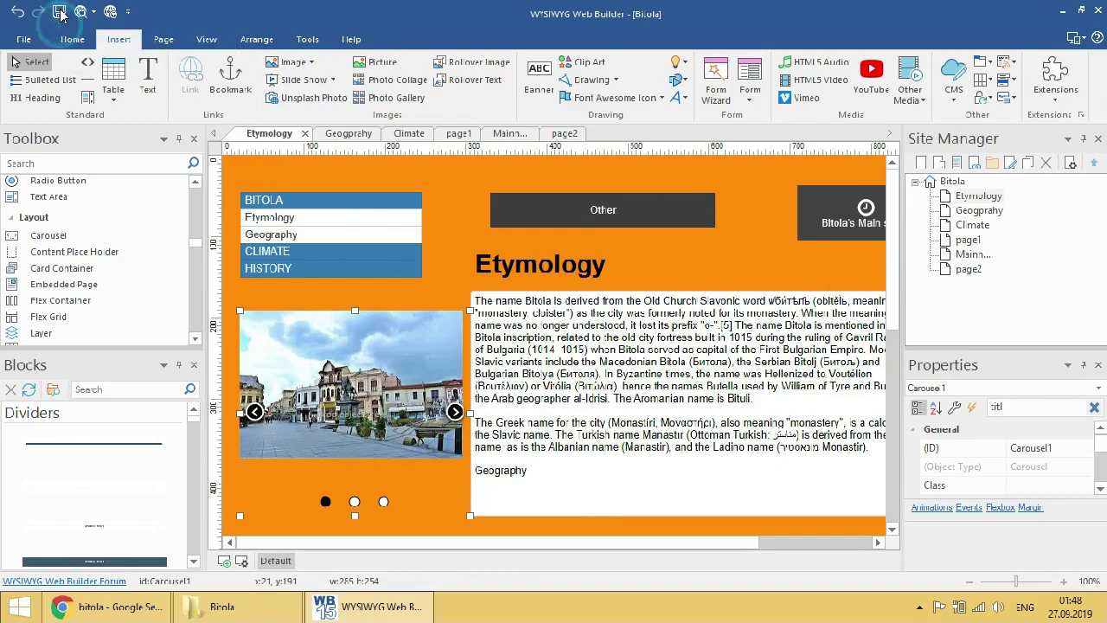
- Preview the page in the browser to check the non-repeating carousel images, and return to the web builder
{"action": "left_click", "coordinate": [79, 11]}
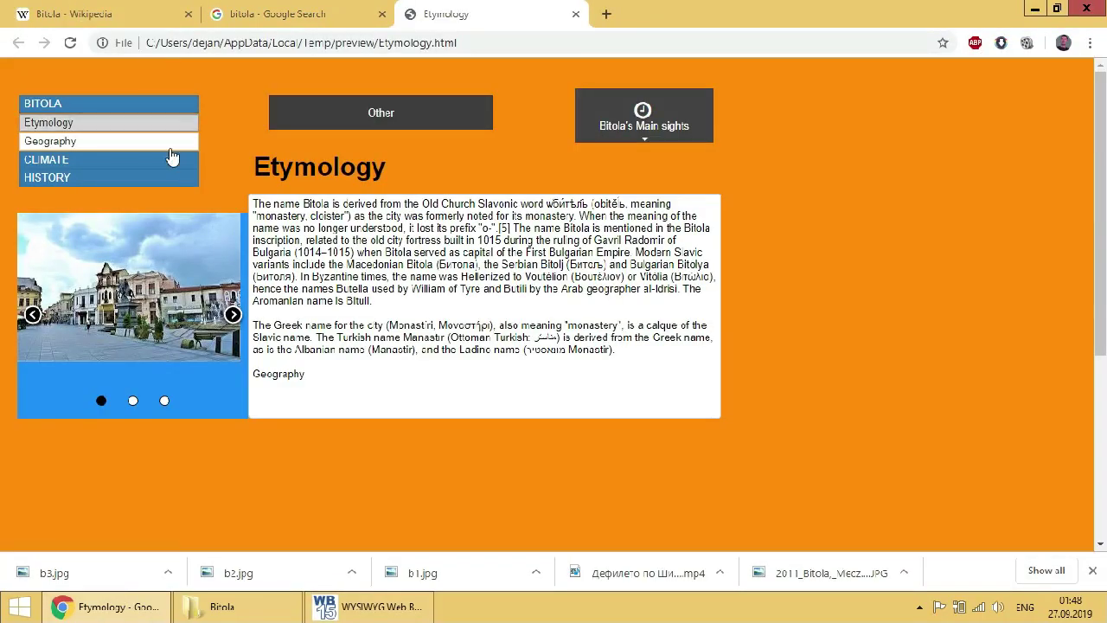
{"action": "left_click", "coordinate": [234, 315]}
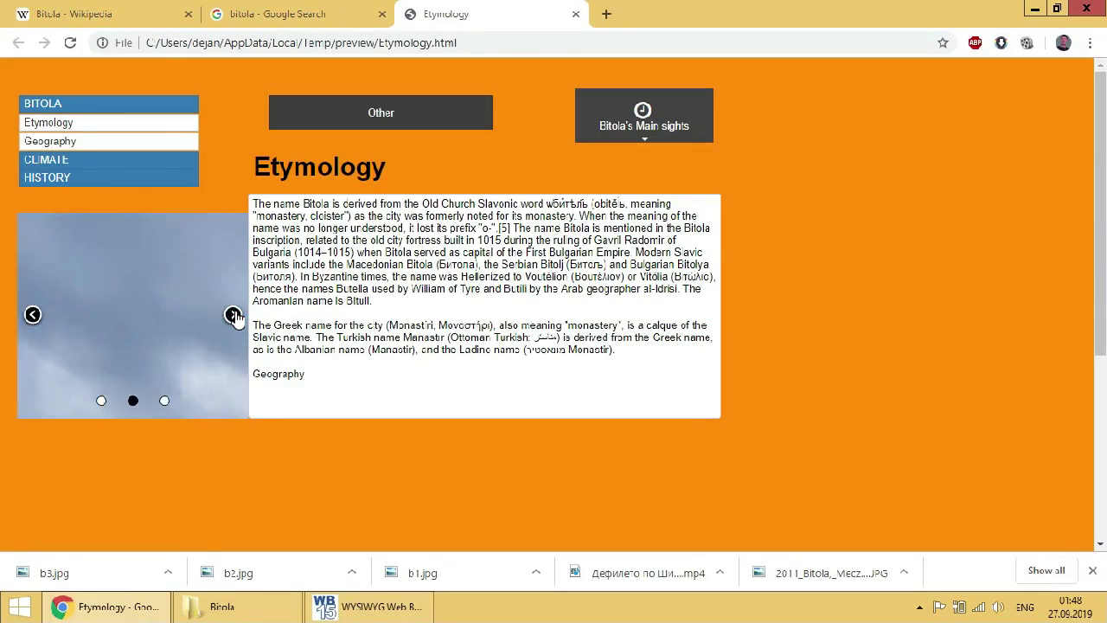
{"action": "key", "text": "alt+Tab"}
- Switch the carousel slides' backgrounds to image only mode and preview the page
{"action": "left_click", "coordinate": [721, 151]}
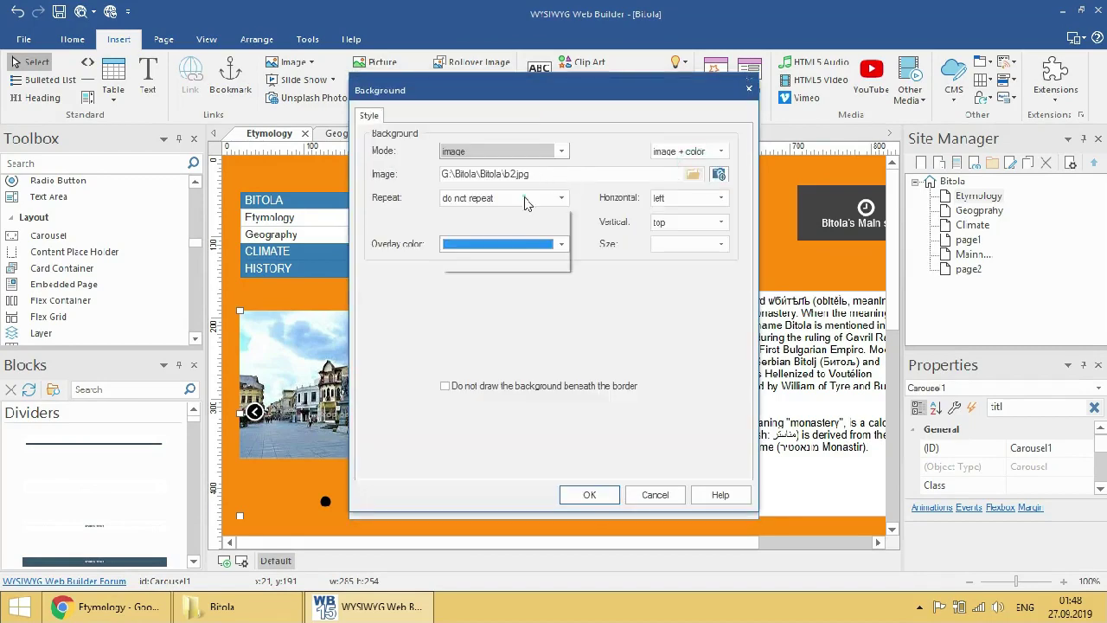
{"action": "left_click", "coordinate": [664, 151]}
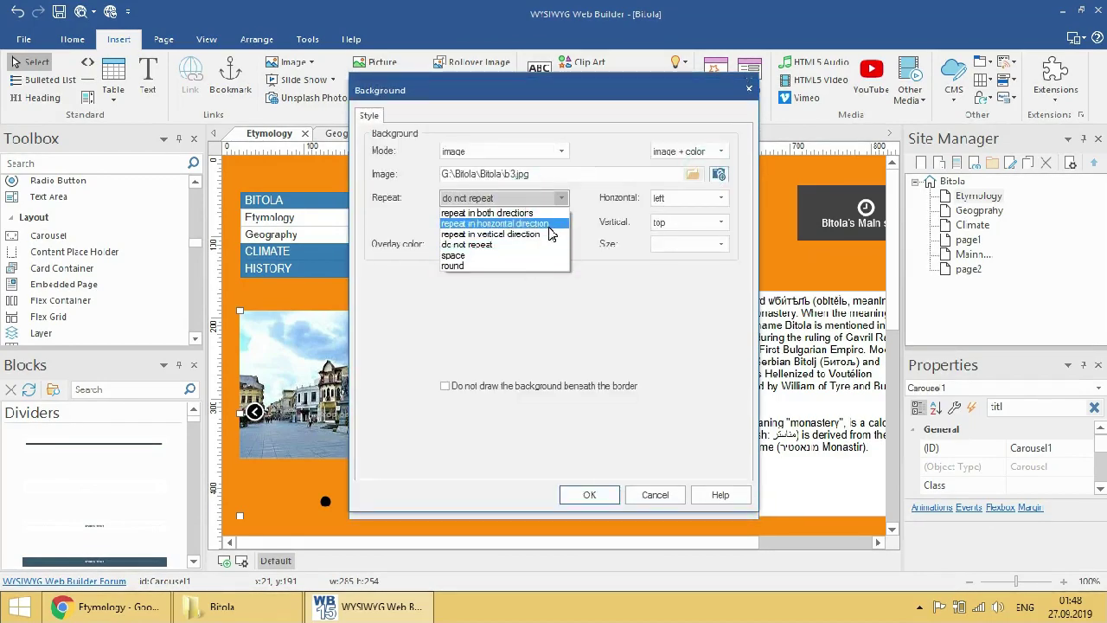
{"action": "left_click", "coordinate": [680, 160]}
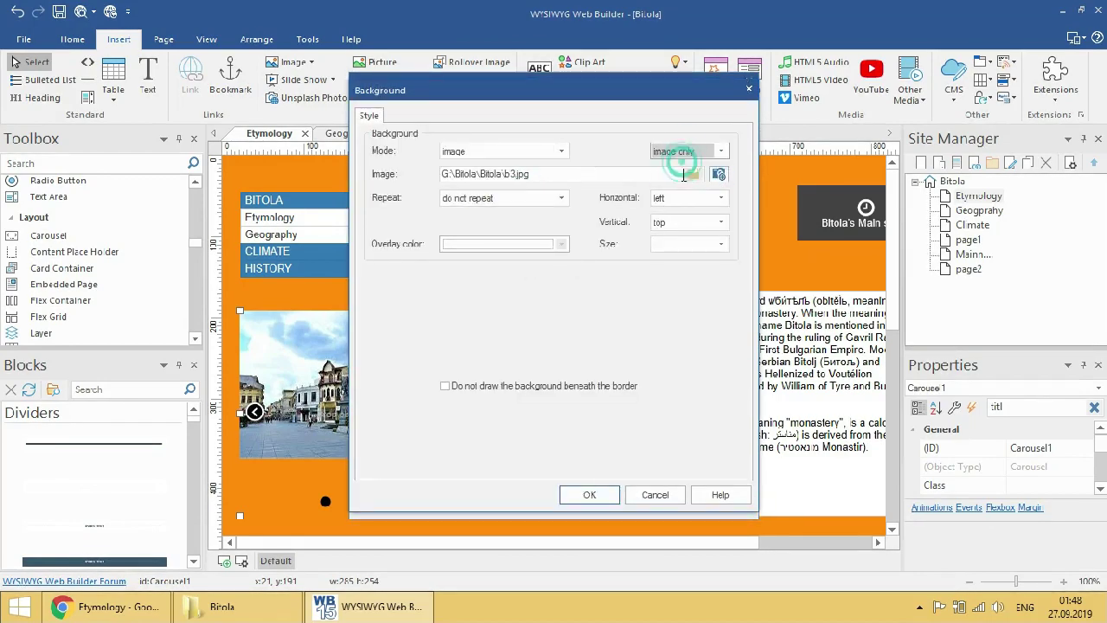
{"action": "left_click", "coordinate": [589, 493]}
{"action": "left_click", "coordinate": [78, 12]}
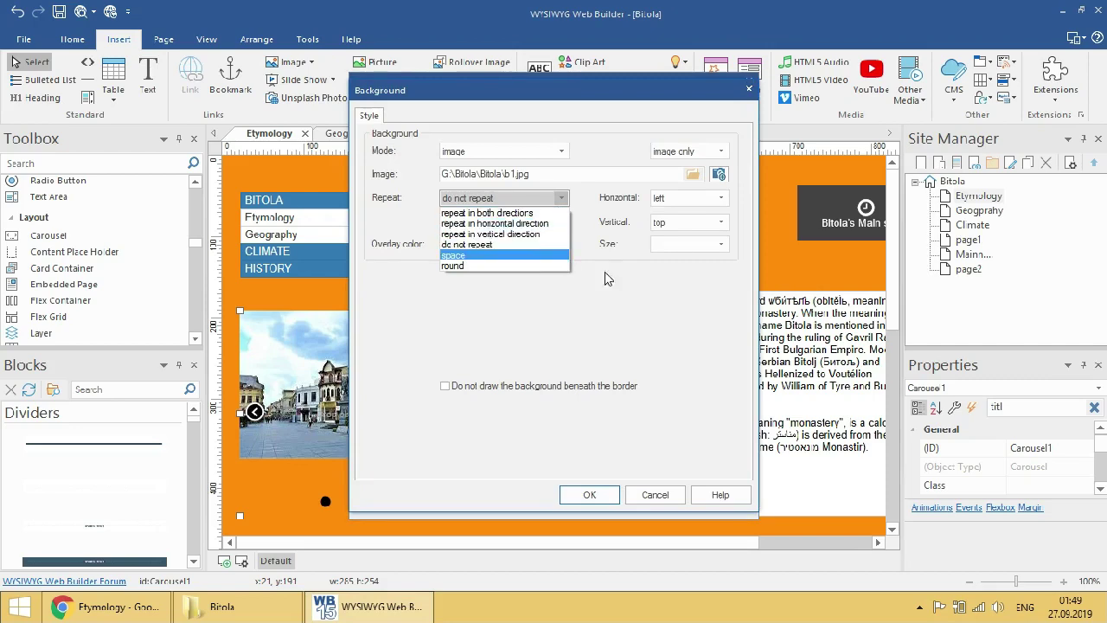
- Change the size option of the slides' background images so they fill the carousel, and check the result in the browser preview
{"action": "left_click", "coordinate": [721, 243]}
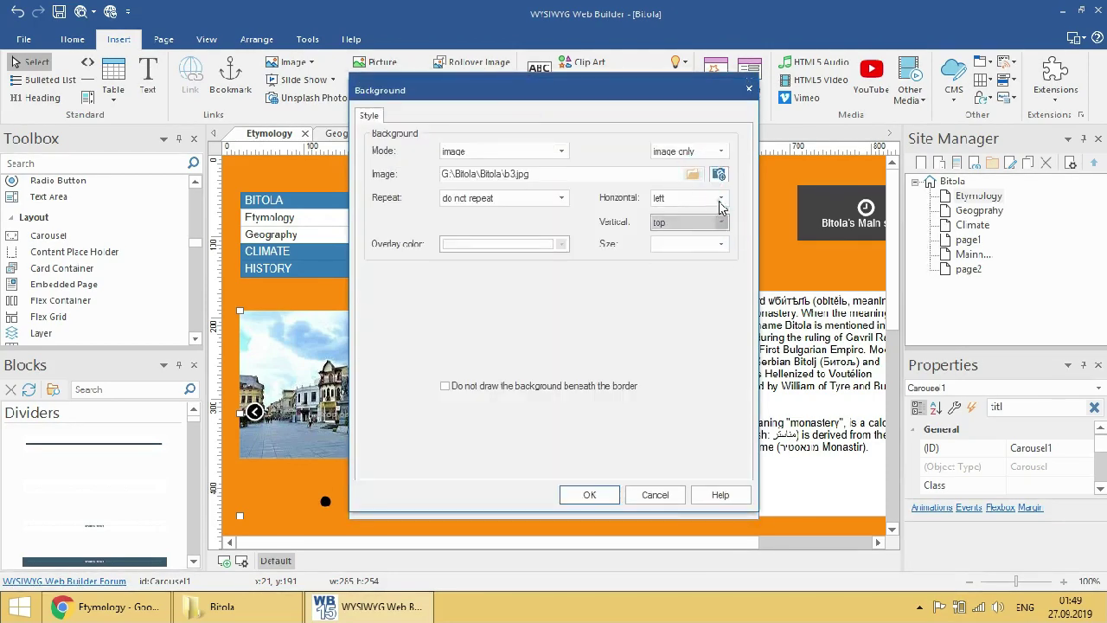
{"action": "left_click", "coordinate": [714, 271]}
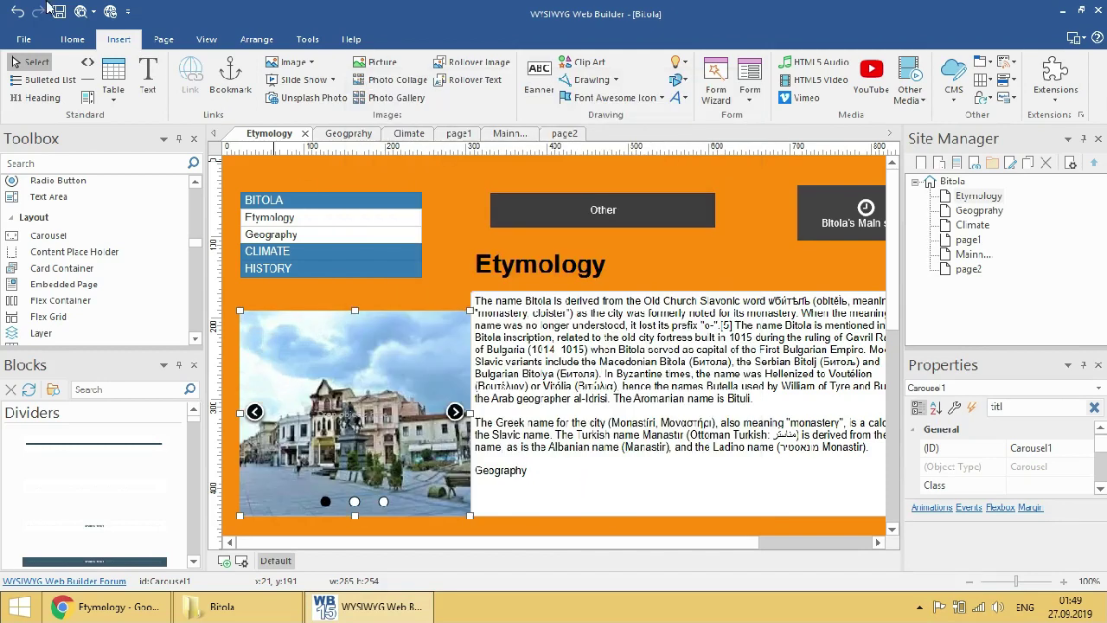
{"action": "left_click", "coordinate": [80, 12]}
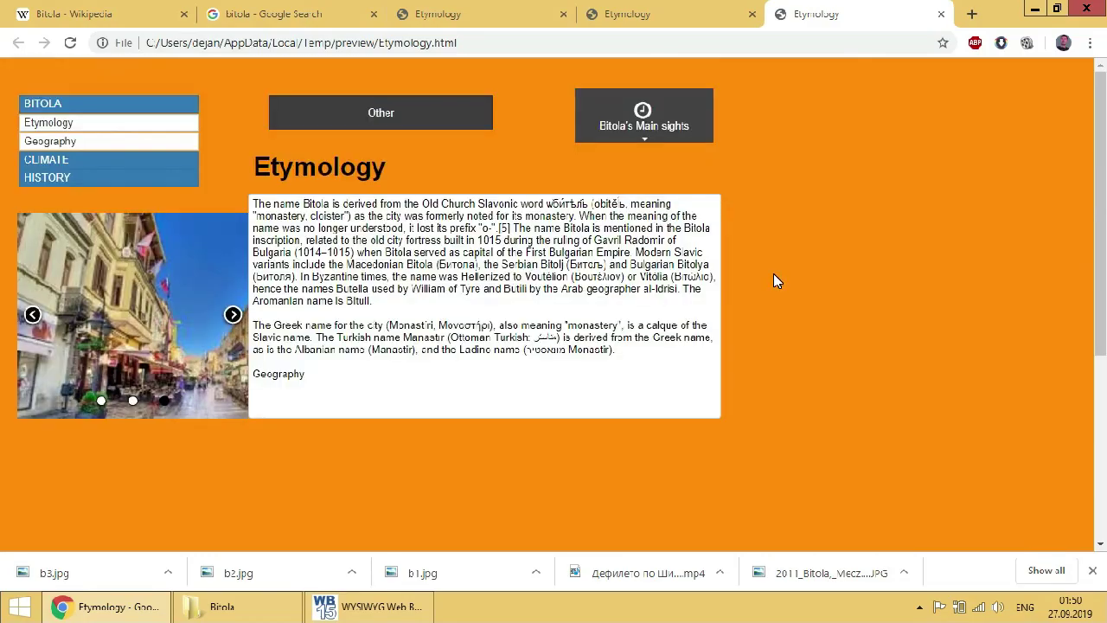
{"action": "left_click", "coordinate": [941, 14]}
{"action": "left_click", "coordinate": [752, 14]}
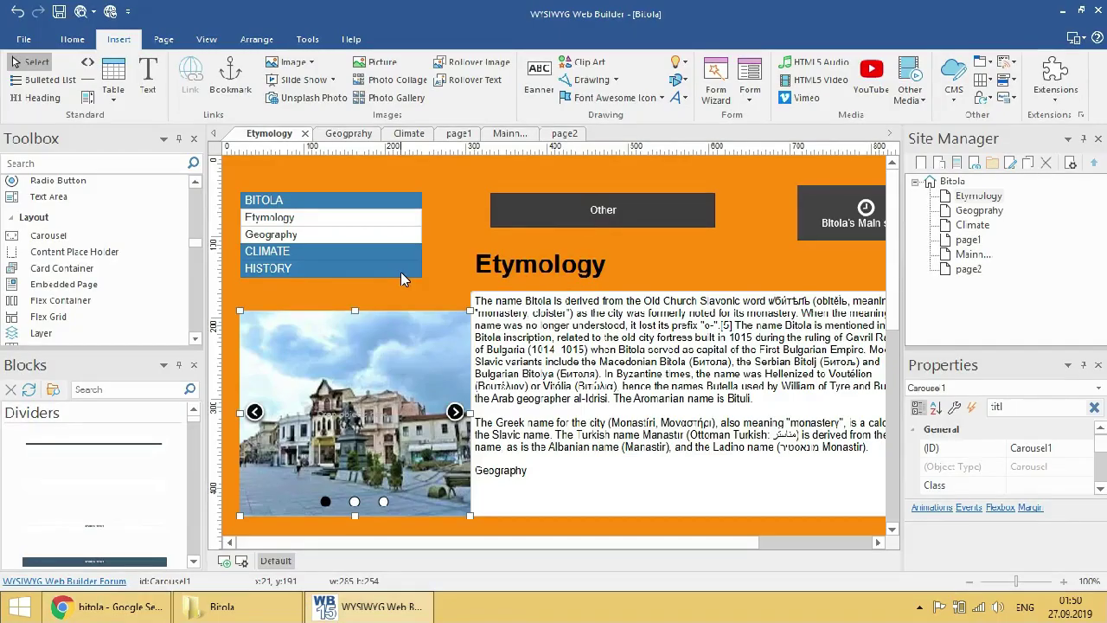
- Open the Extension Manager, dismiss its disclaimer and close the manager
{"action": "left_click", "coordinate": [1055, 78]}
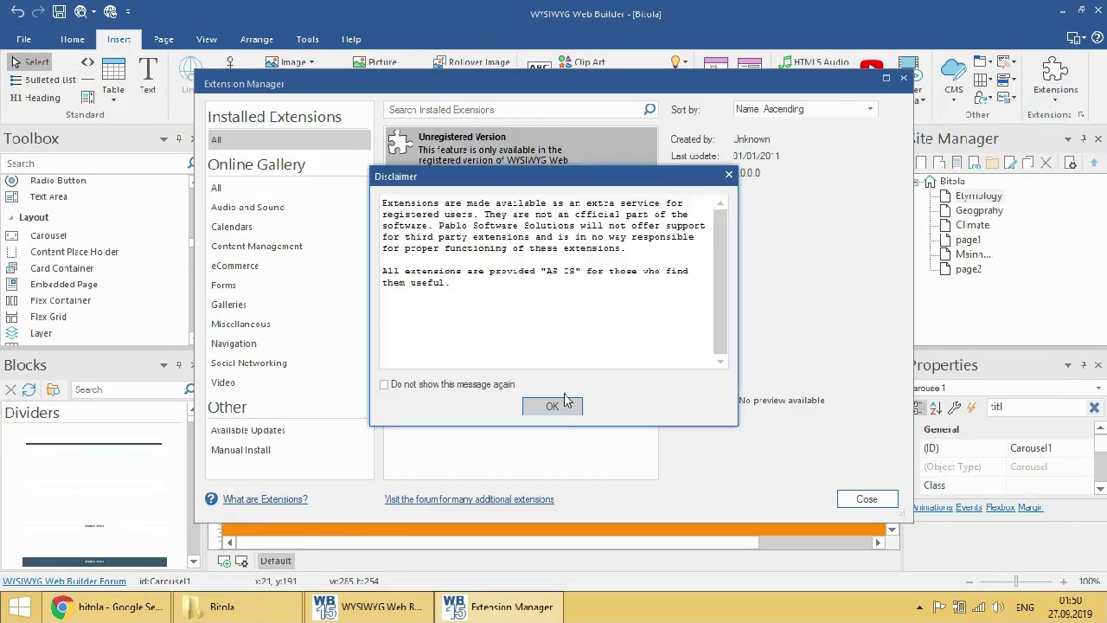
{"action": "left_click", "coordinate": [562, 404]}
{"action": "left_click", "coordinate": [866, 500]}
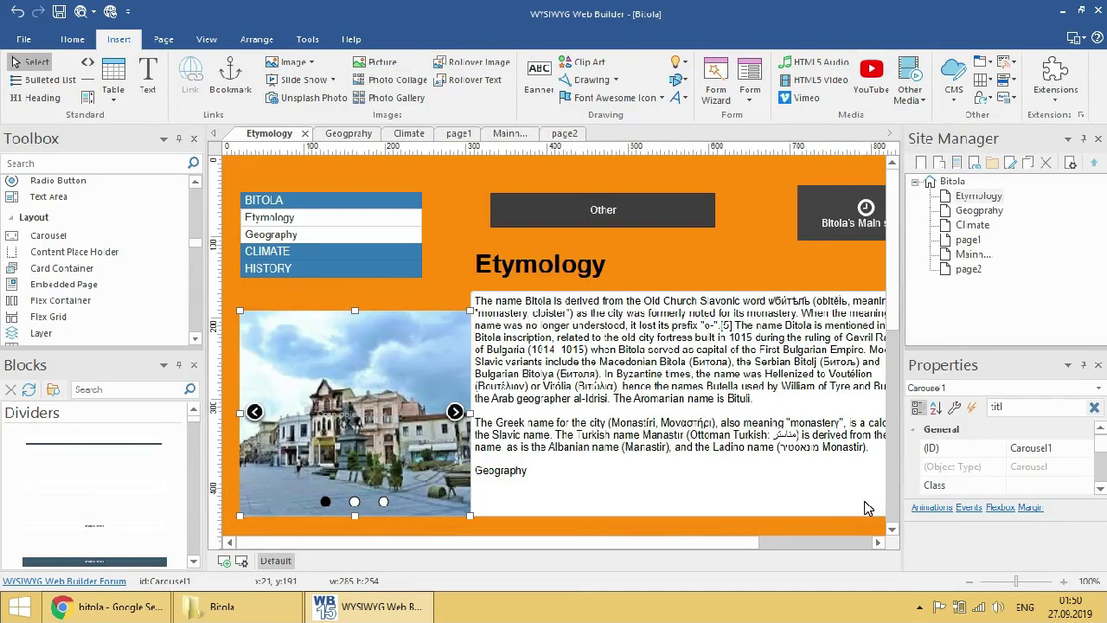
- Add a Site Search below the carousel, with its field at x 21, y 461 and its Search button beside it at x 181, y 462
{"action": "scroll", "coordinate": [554, 346], "scroll_direction": "down", "scroll_amount": 3}
{"action": "left_click_drag", "start_coordinate": [196, 243], "coordinate": [199, 286]}
{"action": "left_click_drag", "start_coordinate": [53, 297], "coordinate": [304, 389]}
{"action": "left_click_drag", "start_coordinate": [370, 395], "coordinate": [324, 371]}
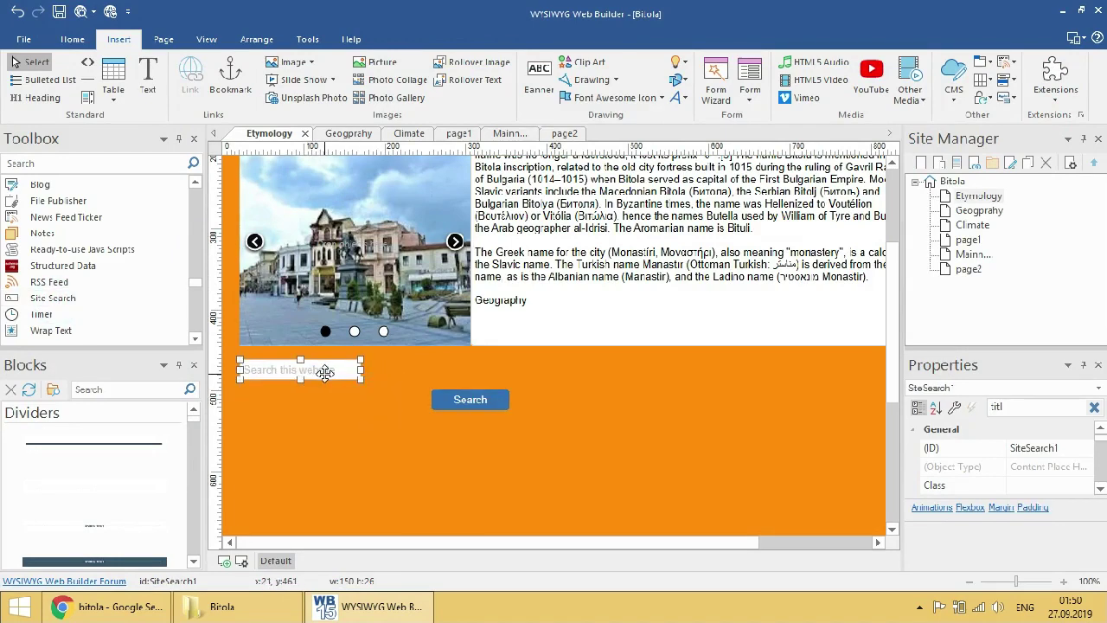
{"action": "left_click_drag", "start_coordinate": [447, 399], "coordinate": [406, 371]}
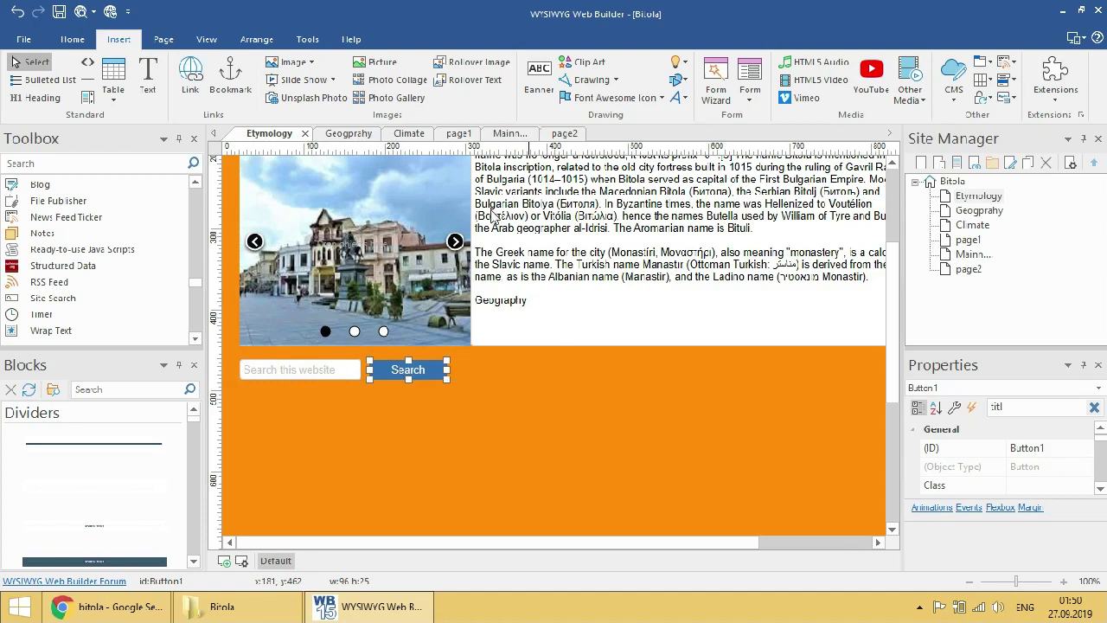
- Save the project and preview the Etymology page in the browser
{"action": "left_click", "coordinate": [57, 13]}
{"action": "left_click", "coordinate": [58, 14]}
{"action": "left_click", "coordinate": [82, 12]}
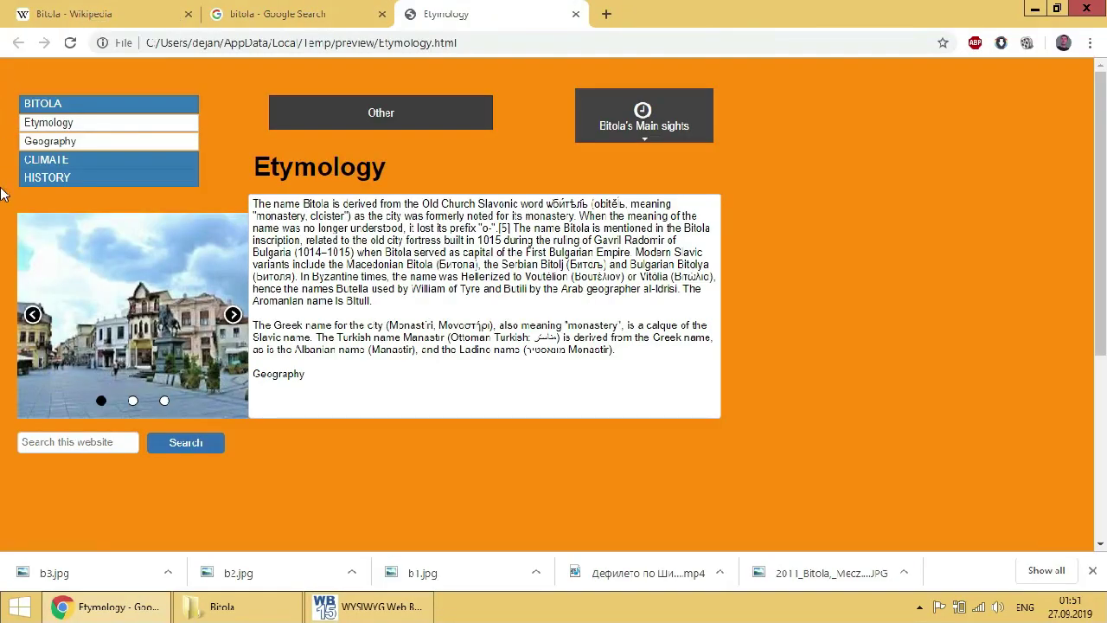
- Search the previewed site for "the", enlarge the results window to read it, and close it
{"action": "left_click", "coordinate": [74, 439]}
{"action": "type", "text": "the"}
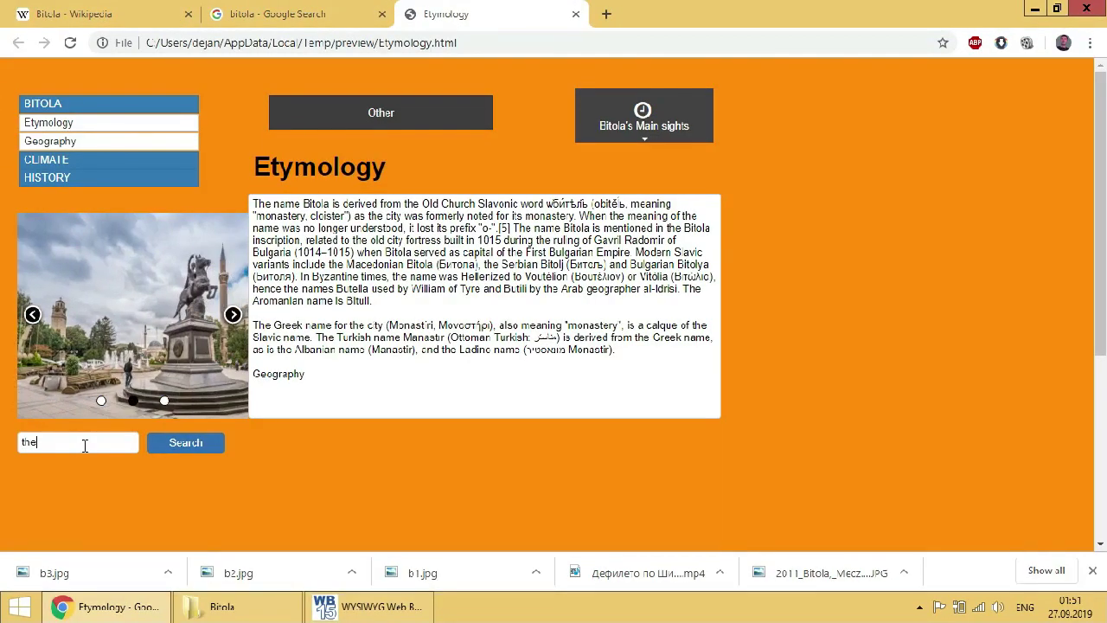
{"action": "key", "text": "Return"}
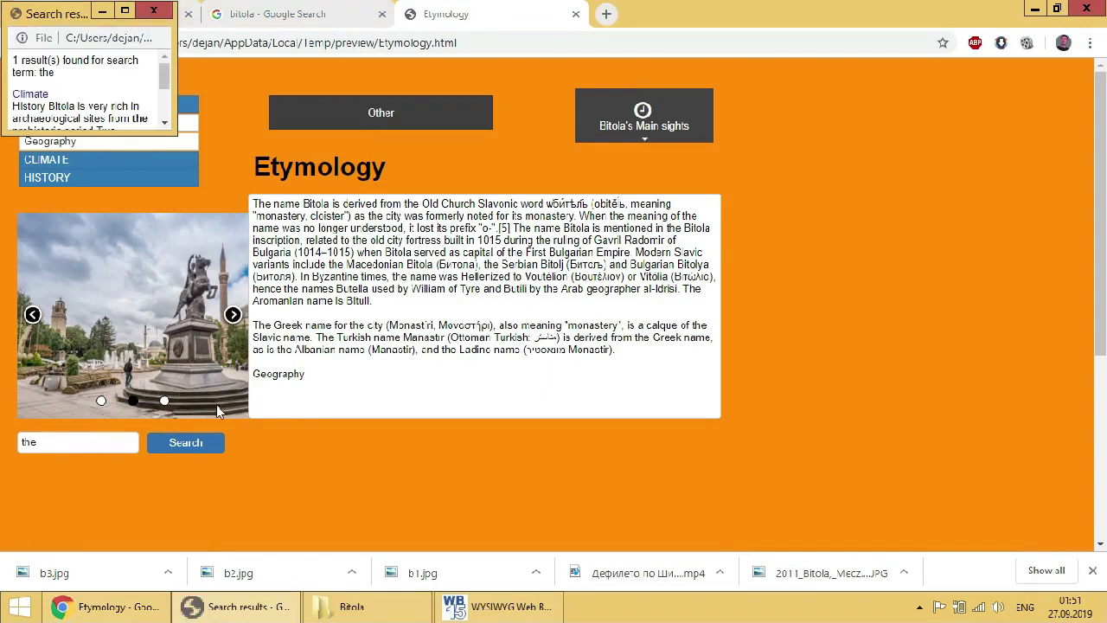
{"action": "left_click", "coordinate": [125, 10]}
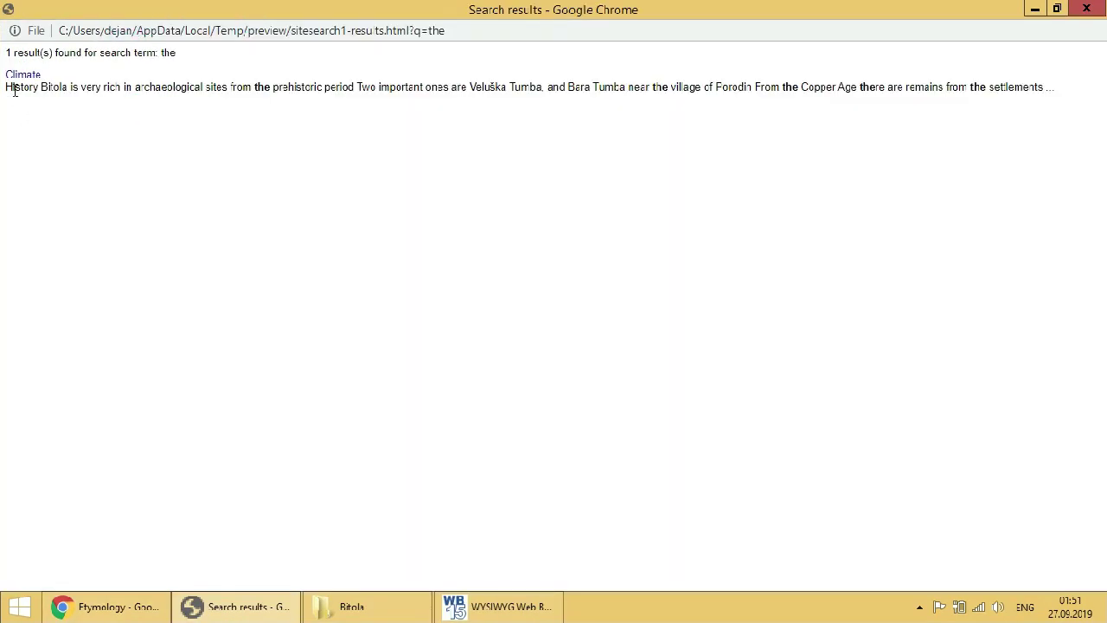
{"action": "left_click", "coordinate": [1086, 9]}
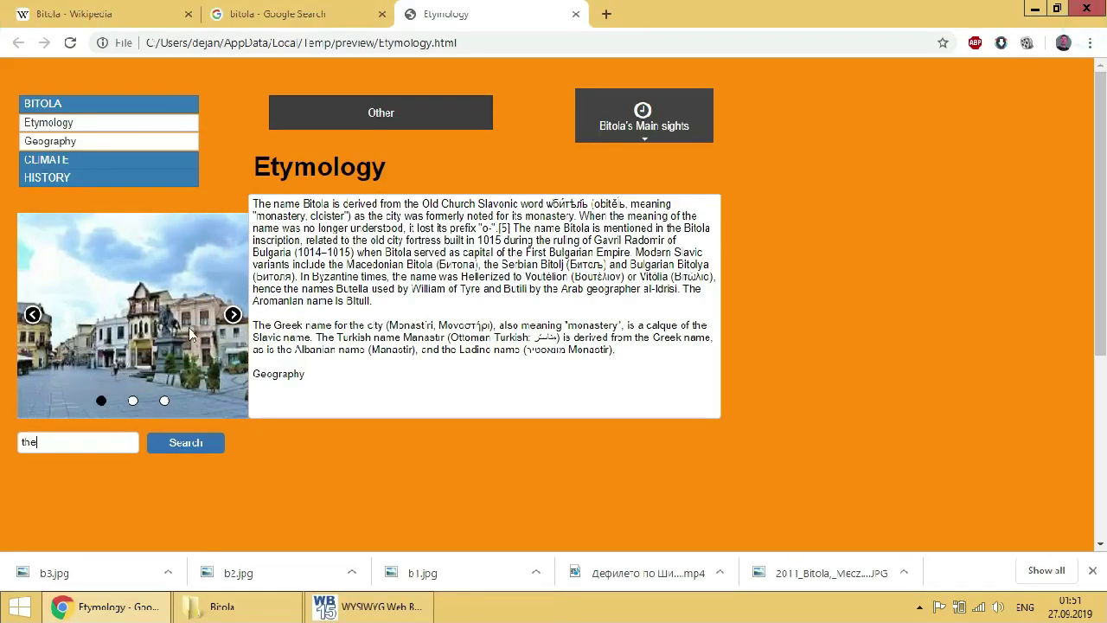
- Search the previewed site for "x" and for "we", closing each results page after reading it
{"action": "left_click_drag", "start_coordinate": [113, 441], "coordinate": [2, 445]}
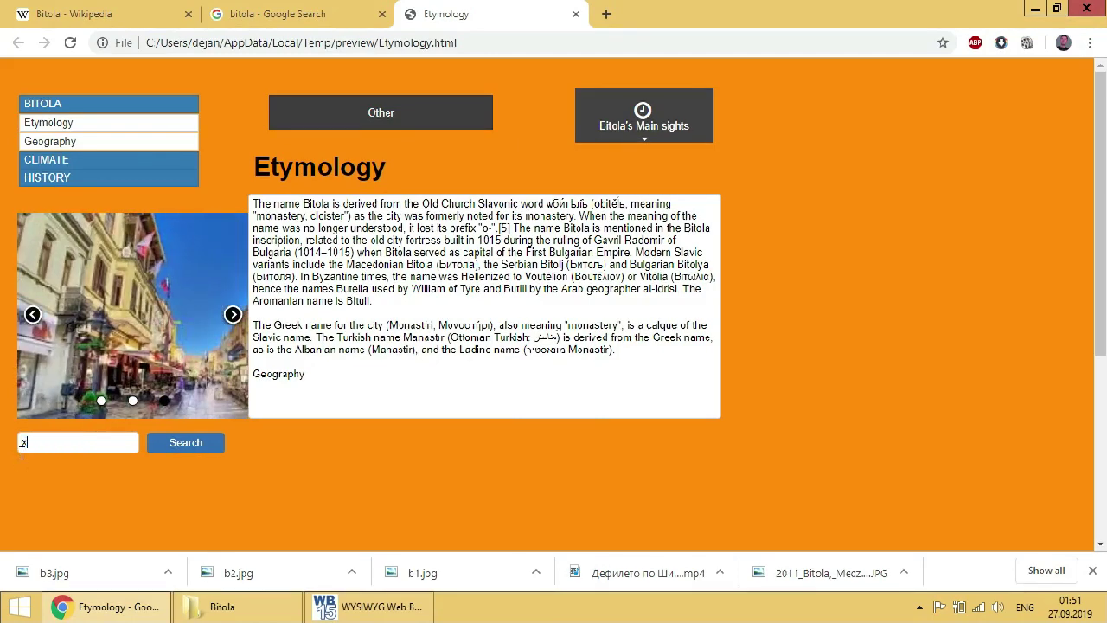
{"action": "type", "text": "x"}
{"action": "left_click", "coordinate": [183, 441]}
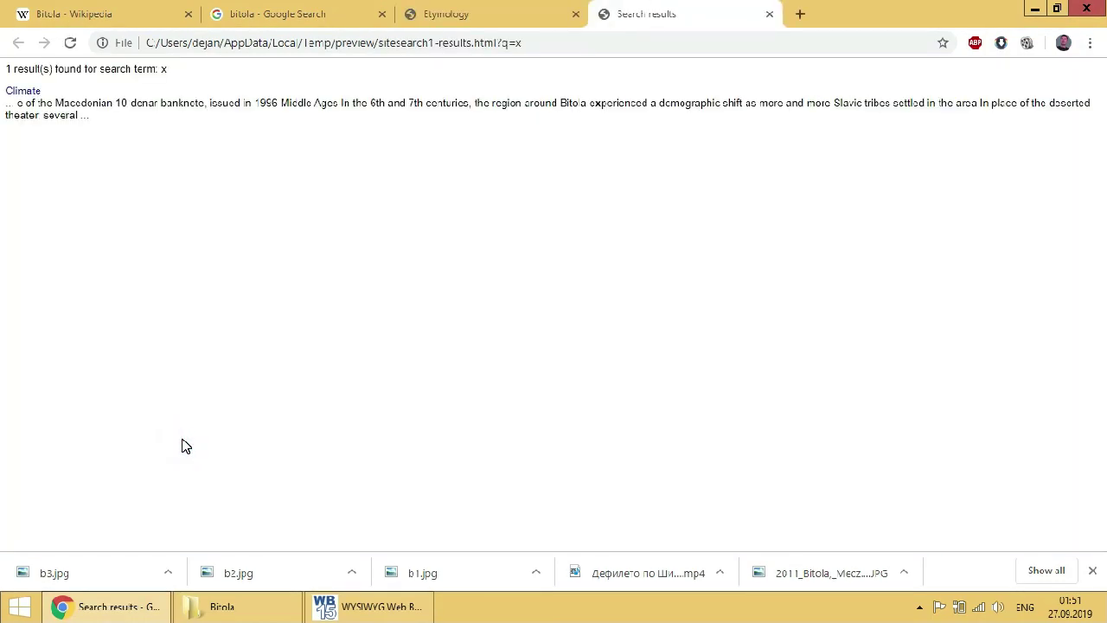
{"action": "left_click", "coordinate": [769, 14]}
{"action": "left_click_drag", "start_coordinate": [131, 440], "coordinate": [3, 447]}
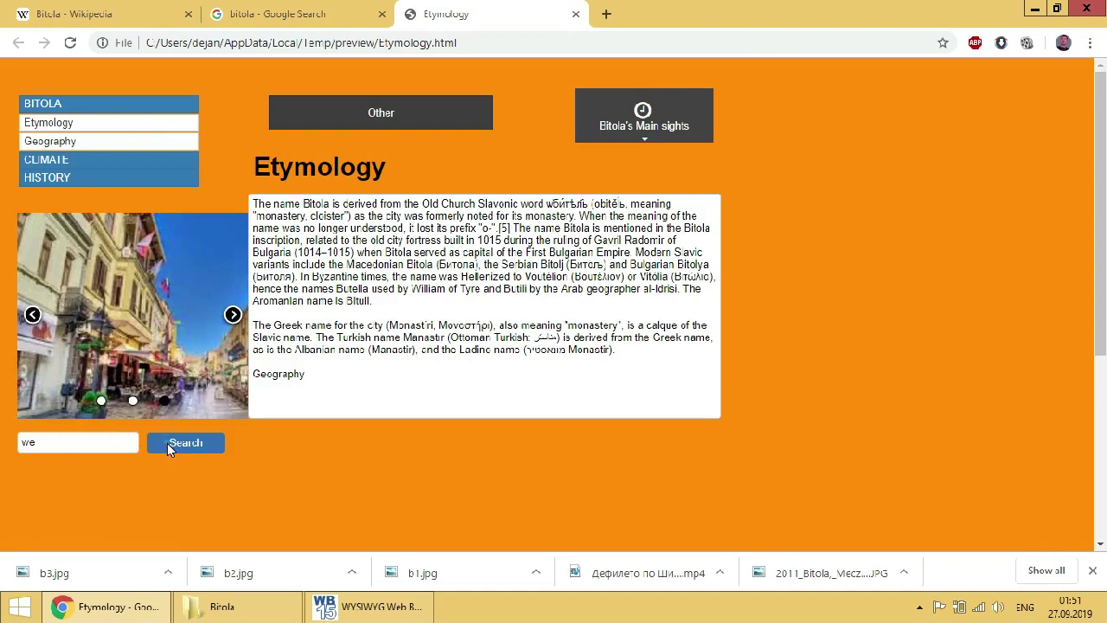
{"action": "left_click", "coordinate": [169, 443]}
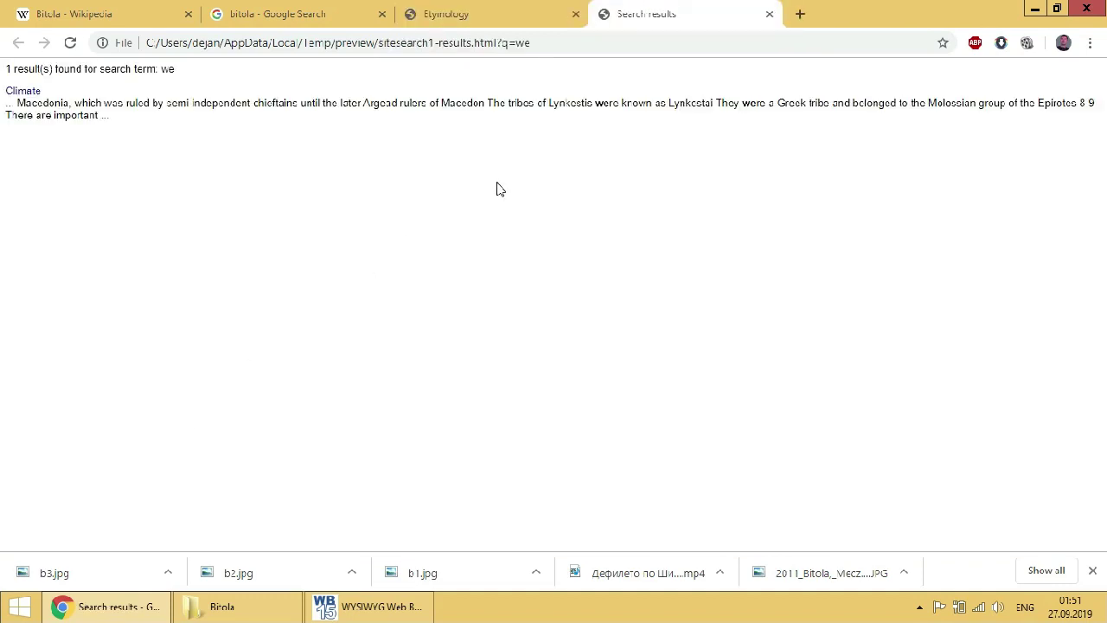
{"action": "left_click", "coordinate": [769, 15]}
- Switch to WYSIWYG Web Builder, start publishing the website and set the pages to publish to Entire Web Site
{"action": "key", "text": "alt+Tab"}
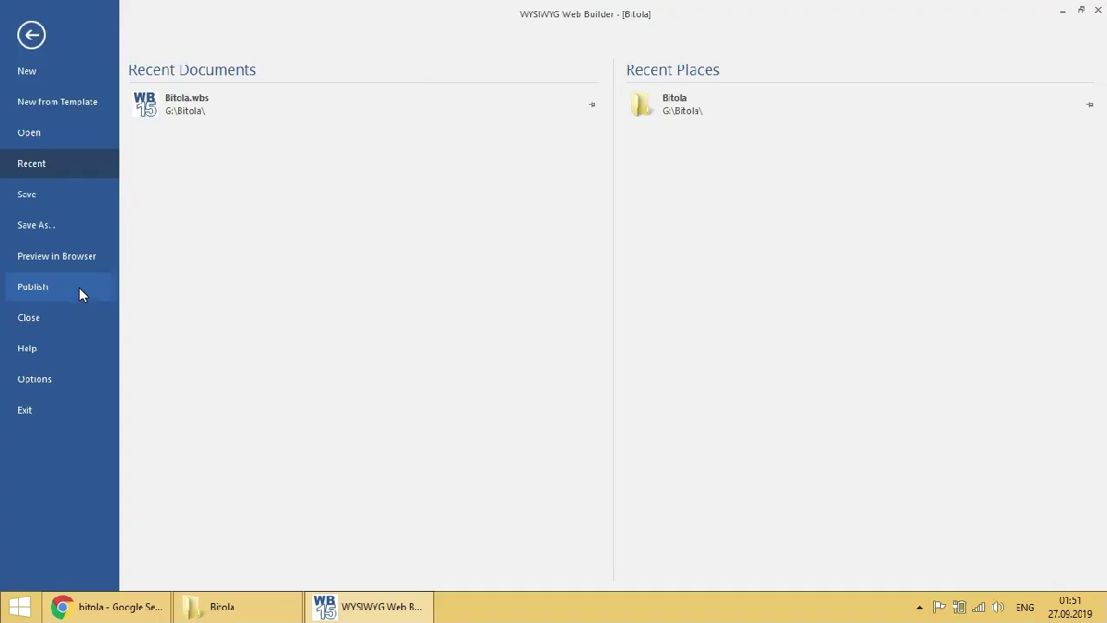
{"action": "left_click", "coordinate": [79, 287]}
{"action": "left_click", "coordinate": [482, 190]}
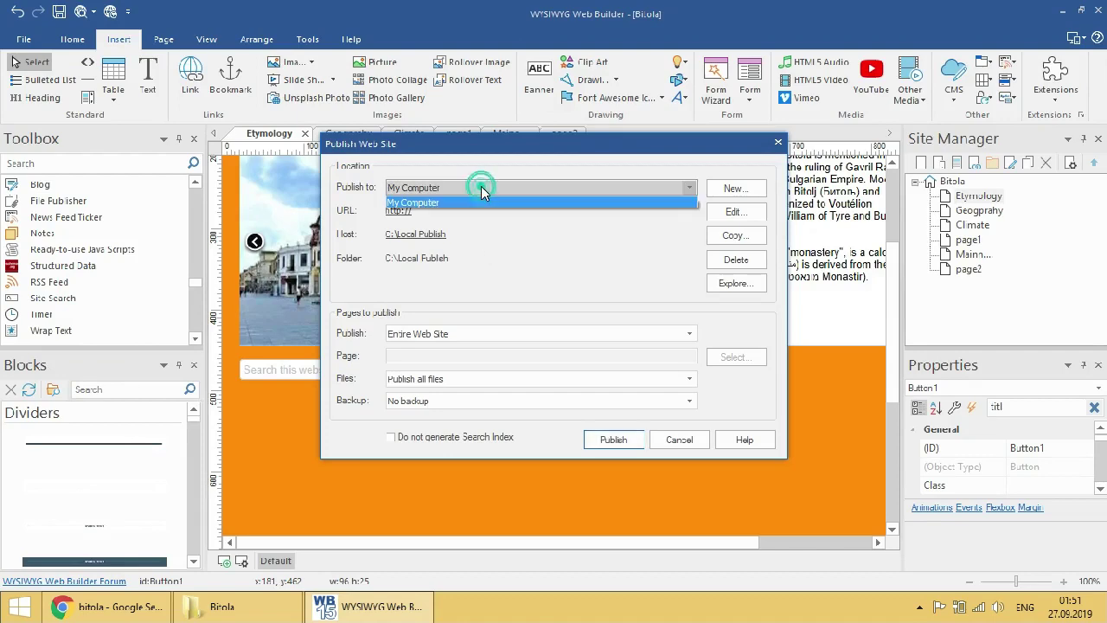
{"action": "left_click", "coordinate": [469, 334]}
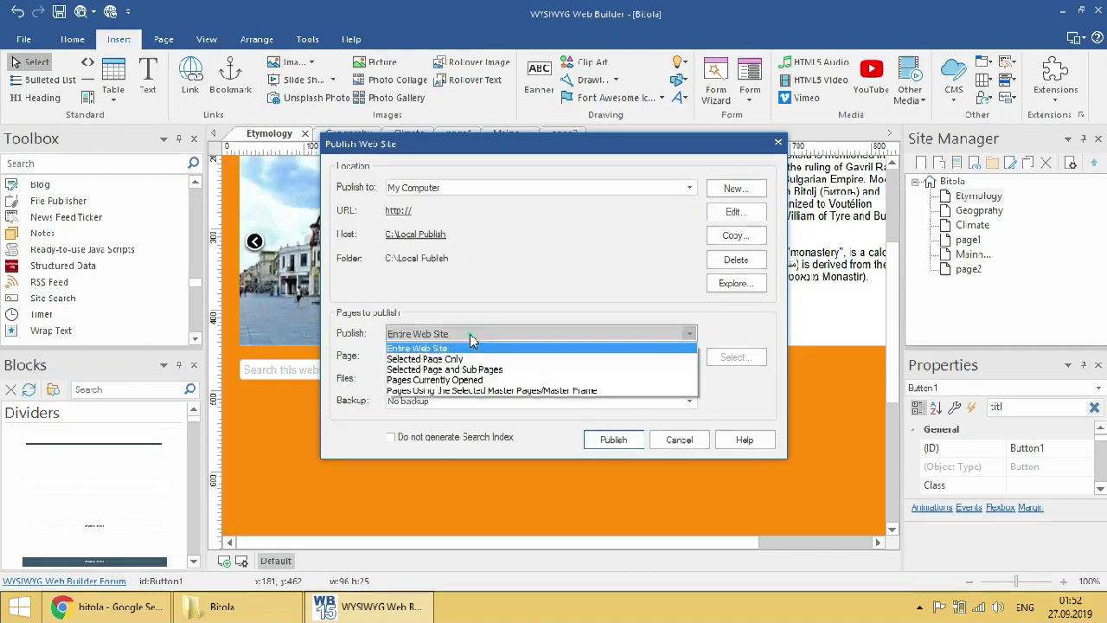
{"action": "left_click", "coordinate": [474, 348]}
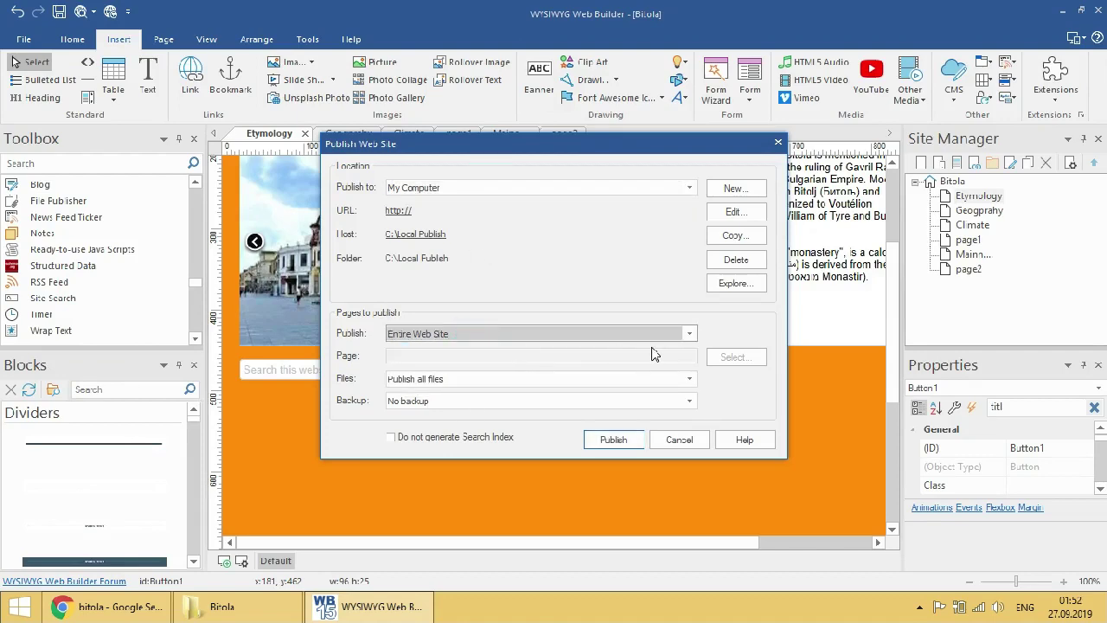
{"action": "left_click", "coordinate": [532, 355]}
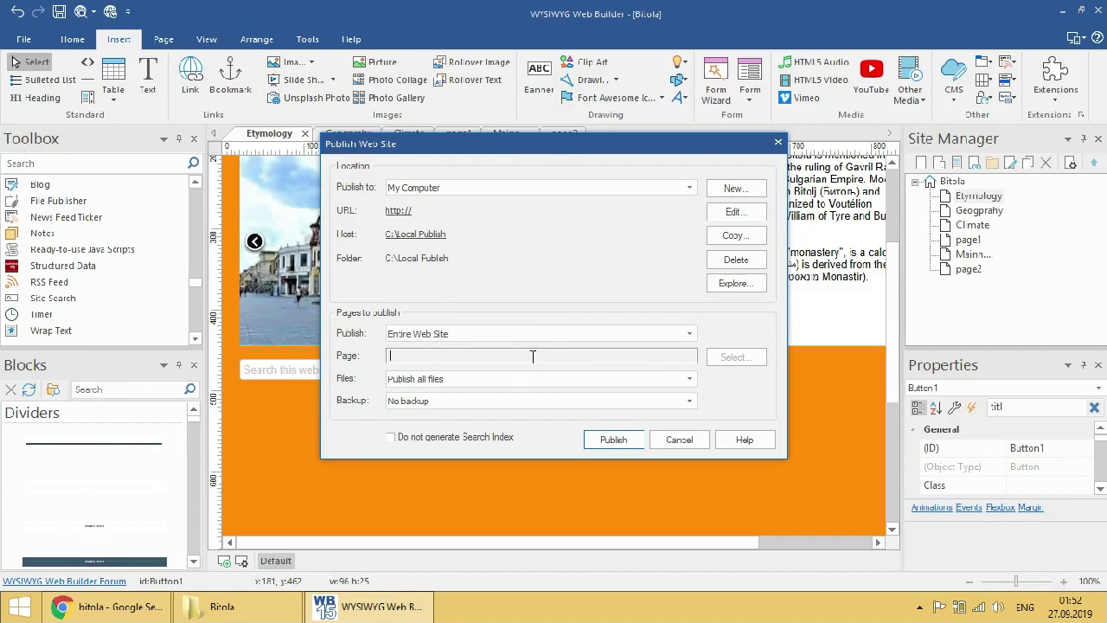
- Add a publish location of type Local Folder that points to a new folder named Bitola in Documents
{"action": "left_click", "coordinate": [735, 188]}
{"action": "left_click", "coordinate": [731, 214]}
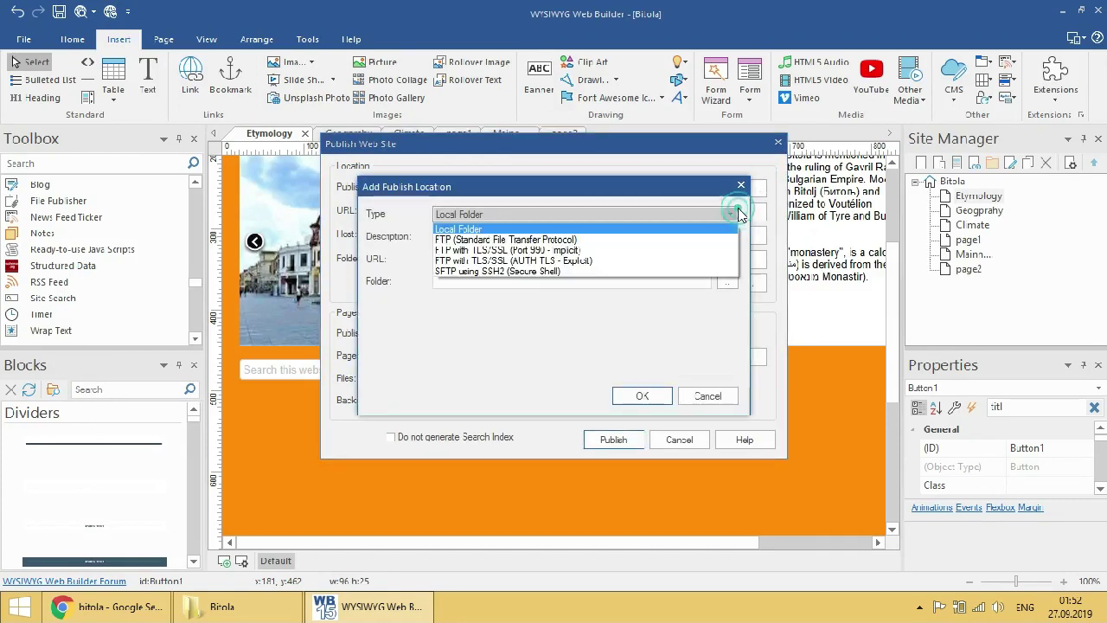
{"action": "left_click", "coordinate": [674, 285]}
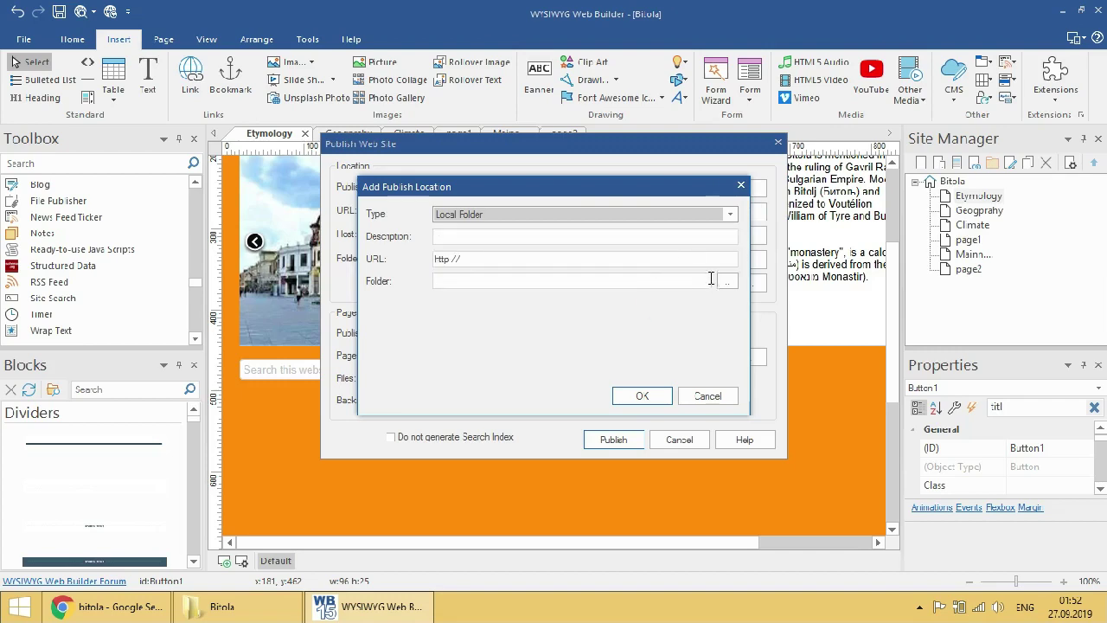
{"action": "left_click", "coordinate": [721, 281]}
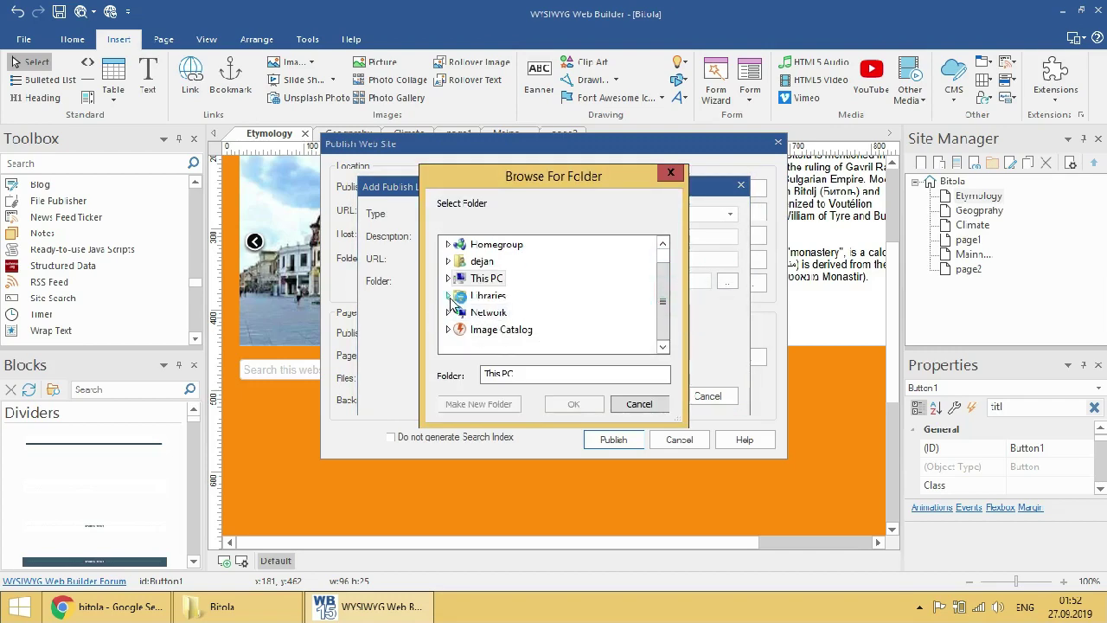
{"action": "left_click", "coordinate": [448, 295]}
{"action": "left_click", "coordinate": [503, 277]}
{"action": "left_click", "coordinate": [500, 403]}
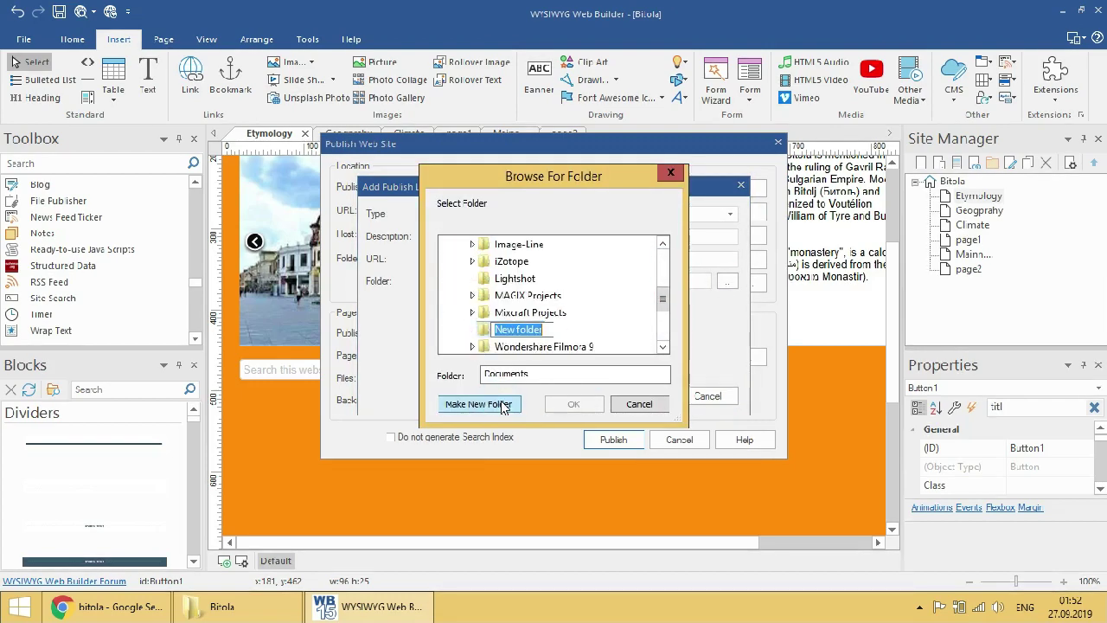
{"action": "type", "text": "Bitola"}
{"action": "left_click", "coordinate": [581, 402]}
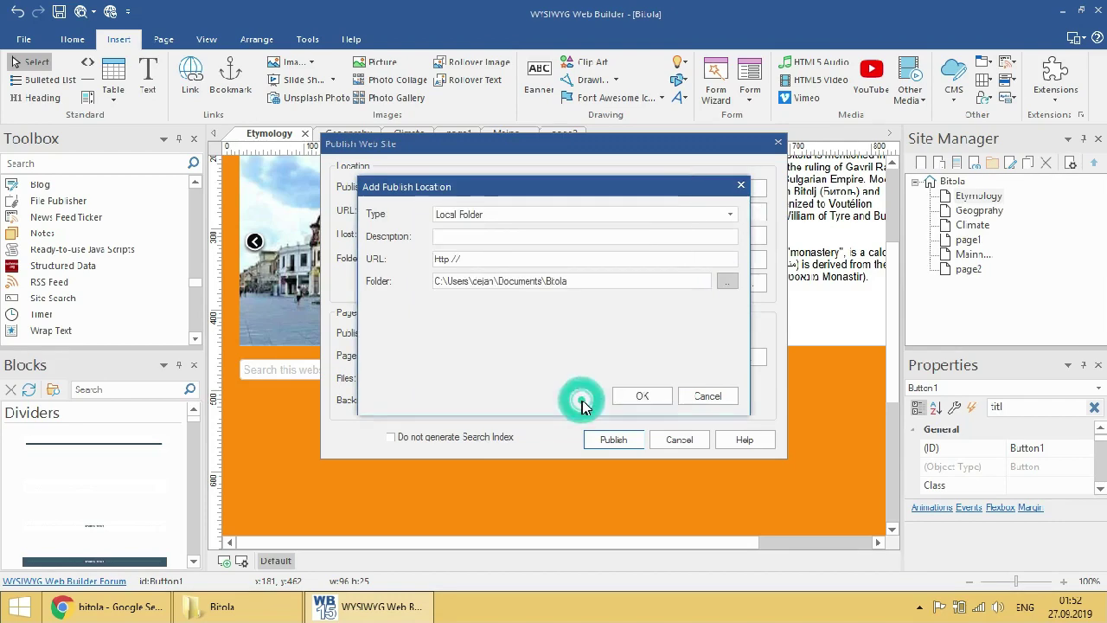
- Confirm the new publish location, publish the entire website to it and close the publish log
{"action": "left_click", "coordinate": [640, 395]}
{"action": "left_click", "coordinate": [632, 445]}
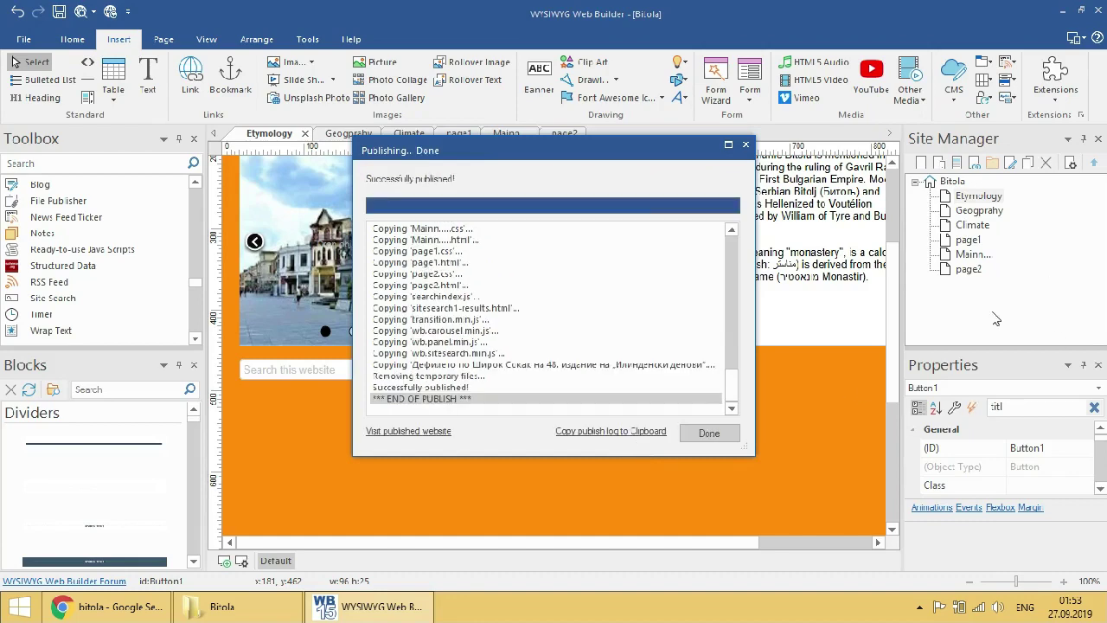
{"action": "left_click", "coordinate": [736, 436]}
- Switch to File Explorer and examine the published files in the Bitola folder under Documents
{"action": "left_click", "coordinate": [212, 606]}
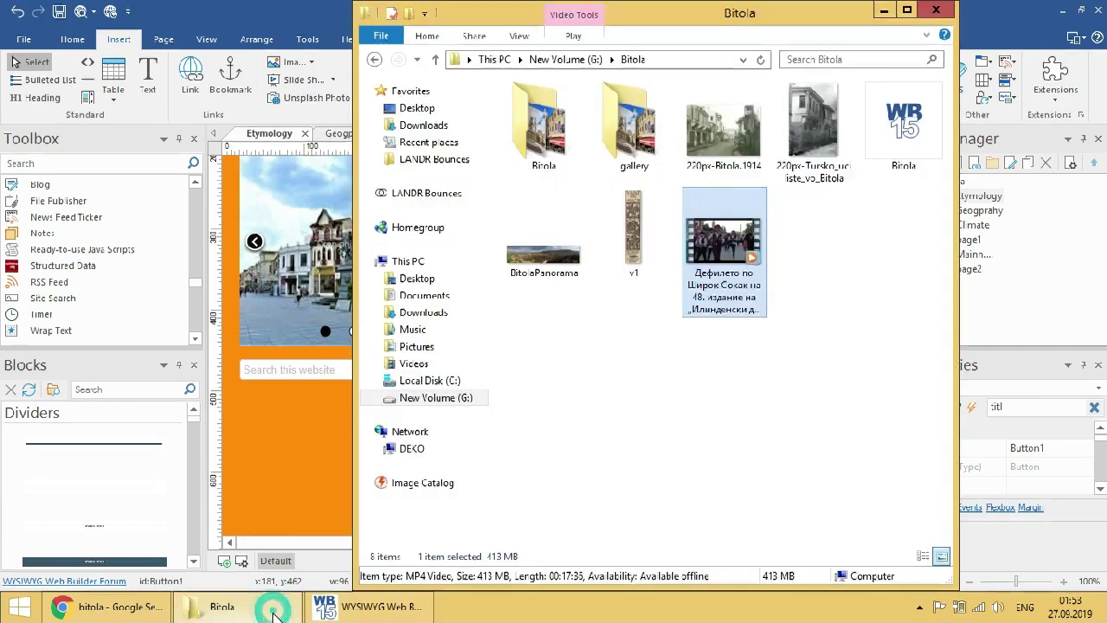
{"action": "left_click", "coordinate": [423, 295]}
{"action": "double_click", "coordinate": [633, 130]}
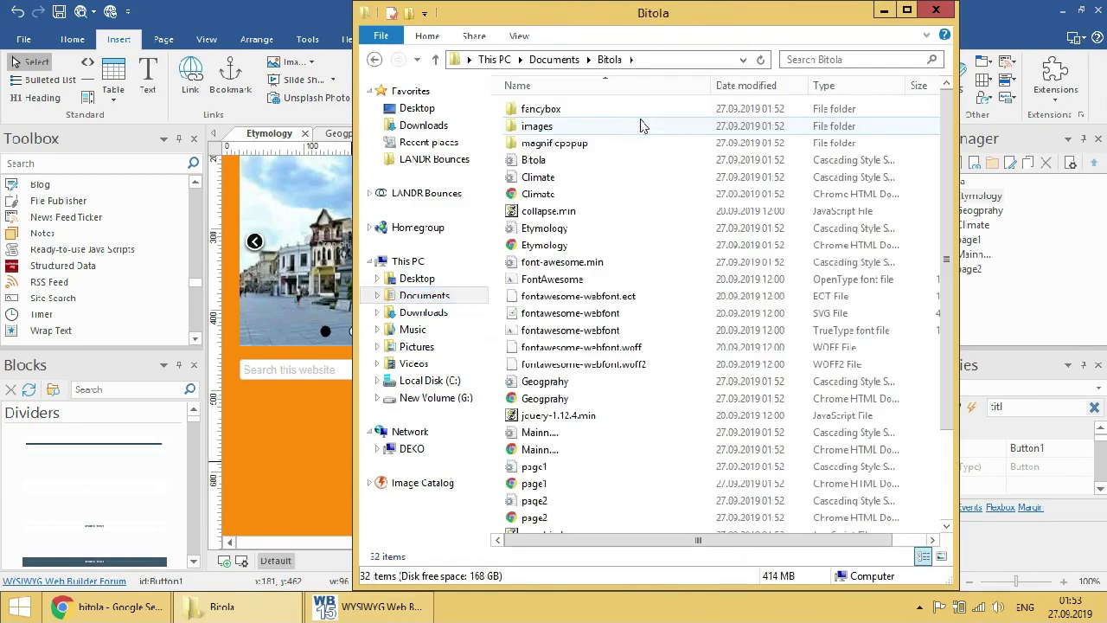
{"action": "scroll", "coordinate": [593, 217], "scroll_direction": "down", "scroll_amount": 2}
{"action": "scroll", "coordinate": [638, 325], "scroll_direction": "up", "scroll_amount": 1}
{"action": "scroll", "coordinate": [637, 320], "scroll_direction": "down", "scroll_amount": 2}
{"action": "scroll", "coordinate": [637, 318], "scroll_direction": "up", "scroll_amount": 3}
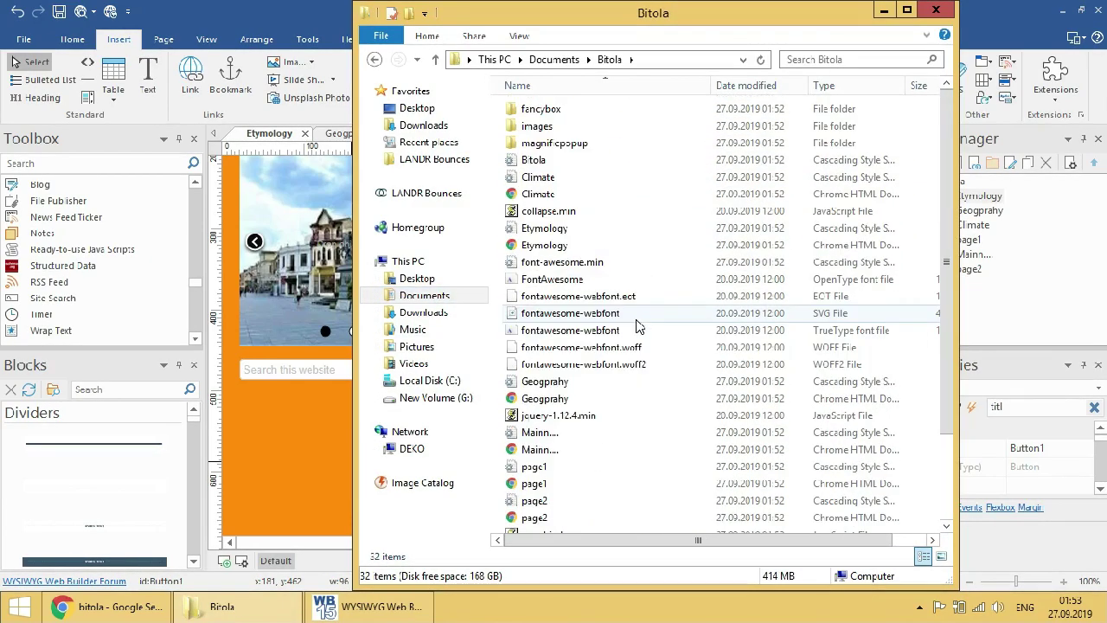
- Open the published Etymology page in the browser, advance its carousel, and visit the Geography, Culture and Climate pages
{"action": "left_click", "coordinate": [601, 248]}
{"action": "double_click", "coordinate": [601, 246]}
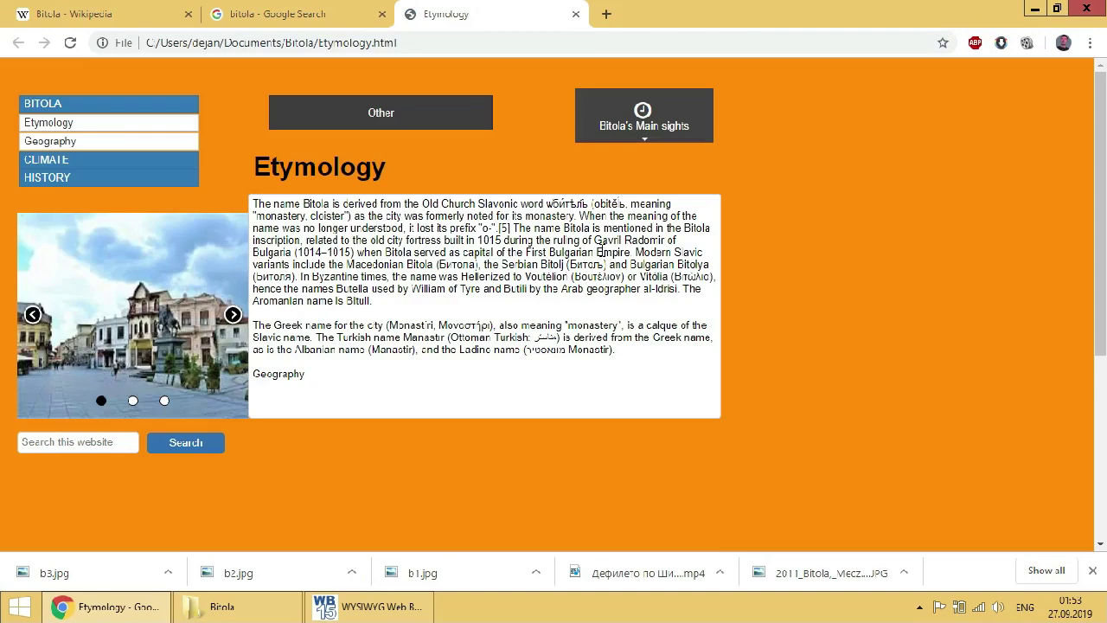
{"action": "left_click", "coordinate": [232, 315]}
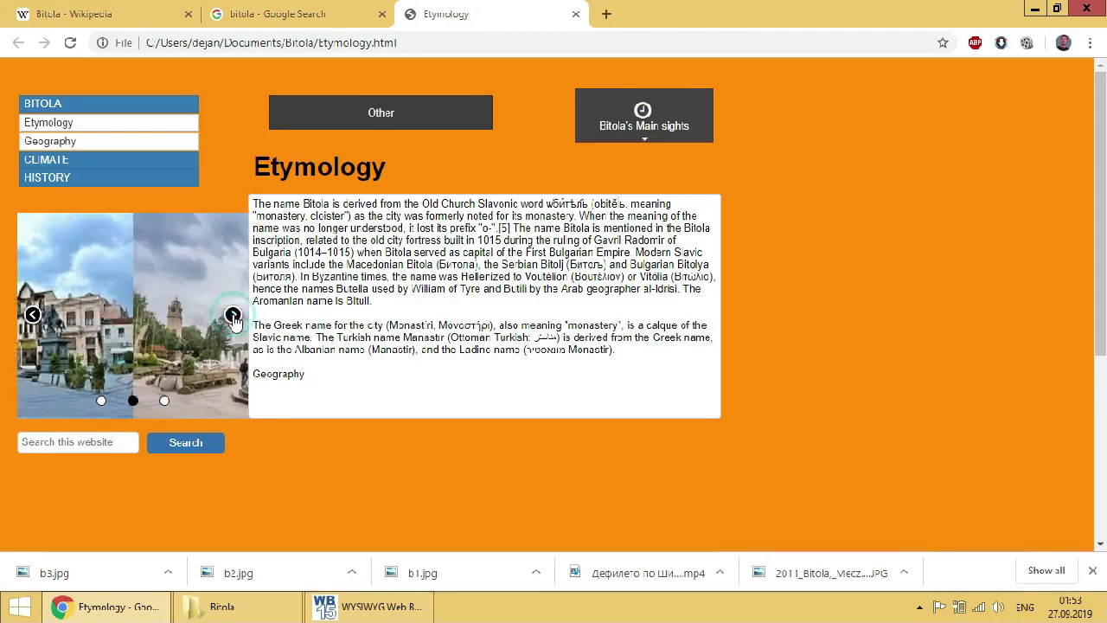
{"action": "left_click", "coordinate": [158, 144]}
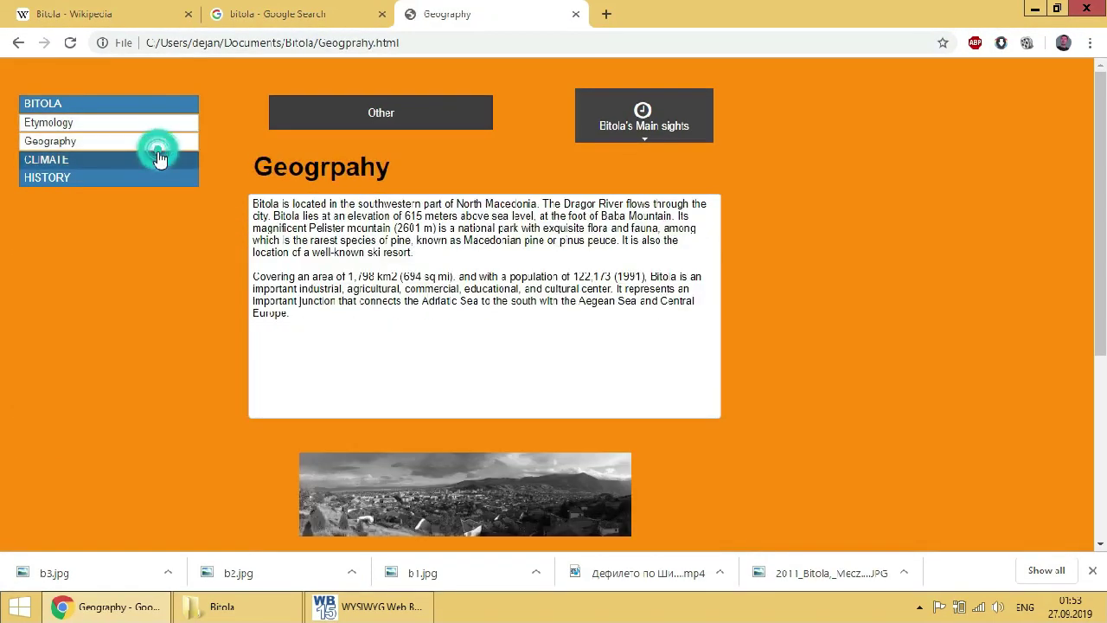
{"action": "left_click", "coordinate": [383, 113]}
{"action": "left_click", "coordinate": [133, 78]}
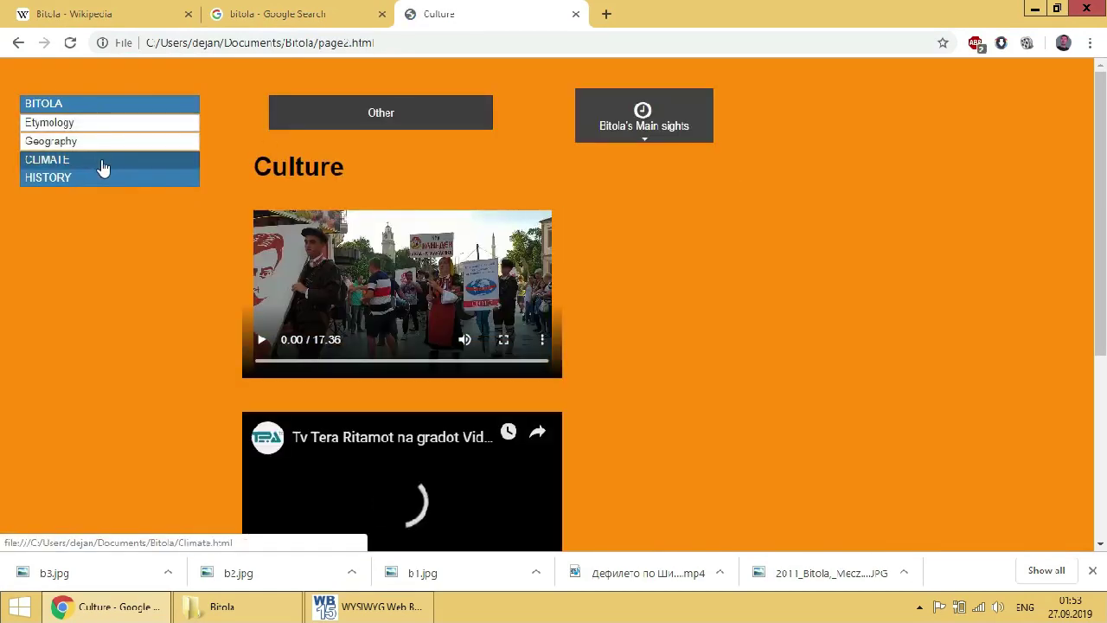
{"action": "left_click", "coordinate": [104, 161]}
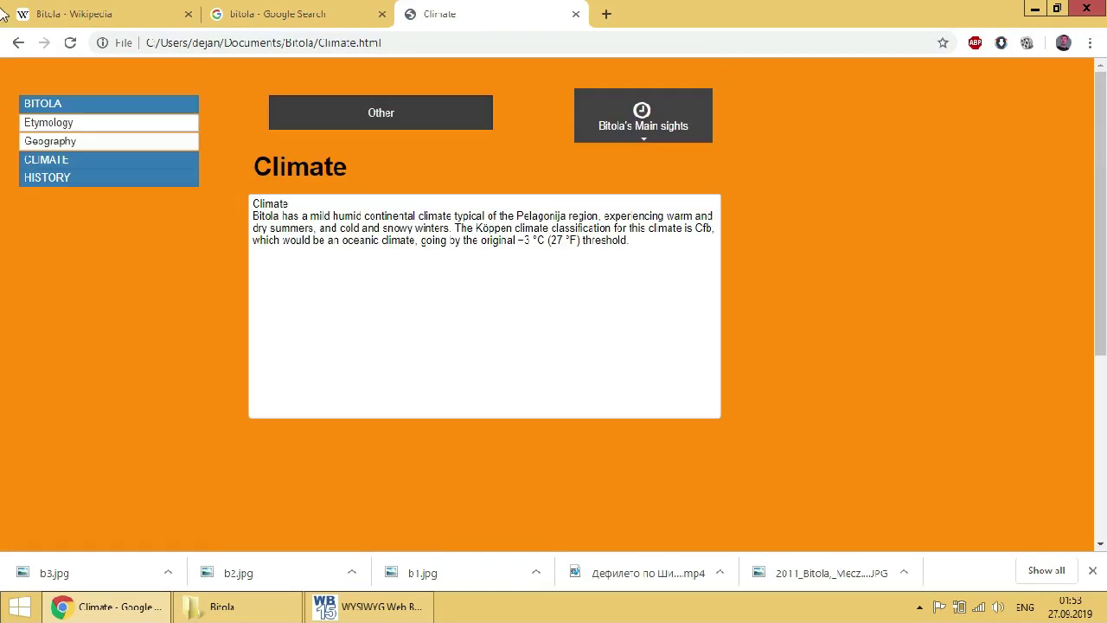